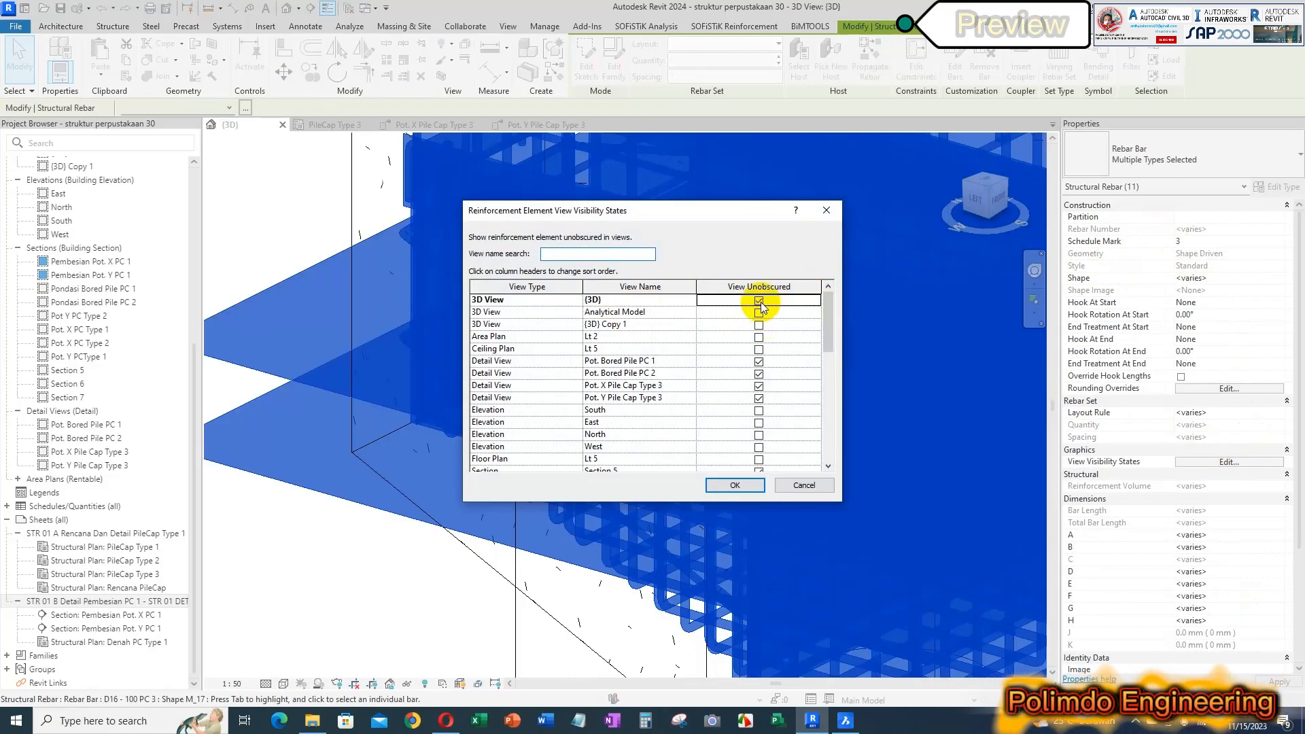
- Make the selected structural rebar unobscured in the 3D view, and clear the selection
left_click(731, 487)
left_click(283, 261)
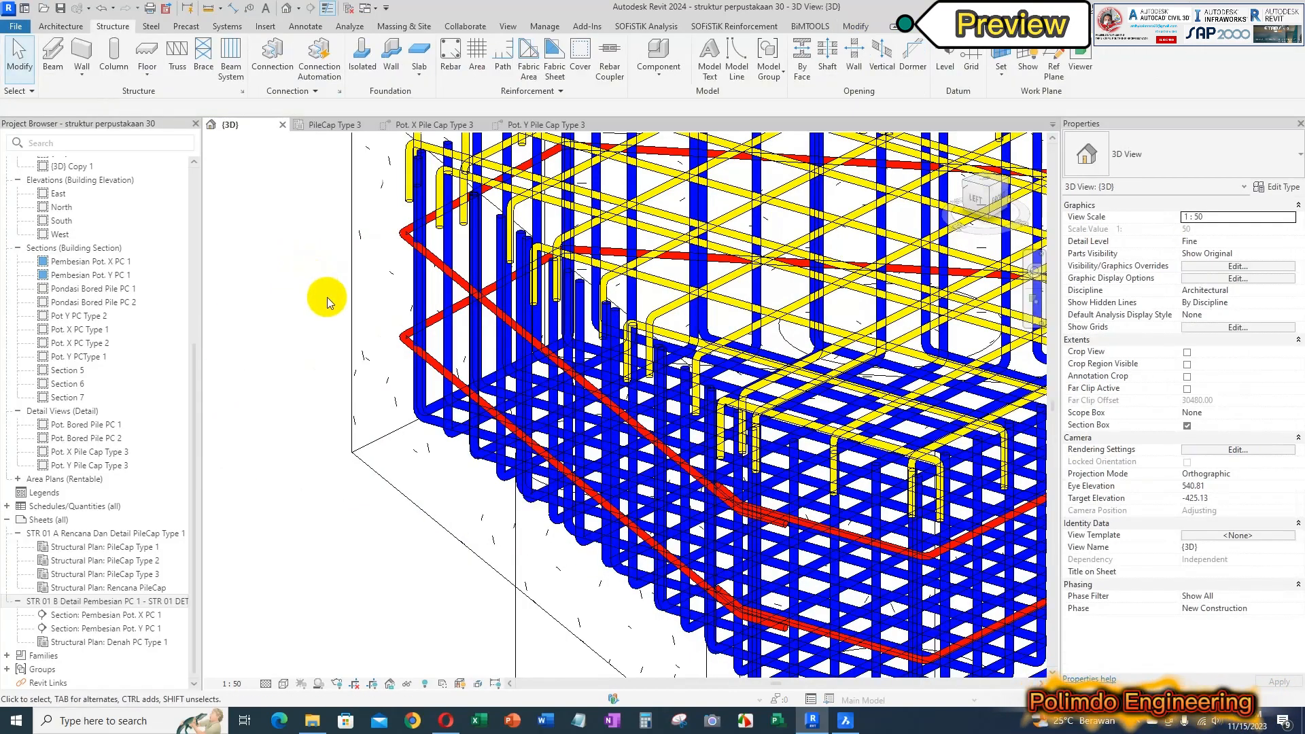
scroll(809, 484, "down", 5)
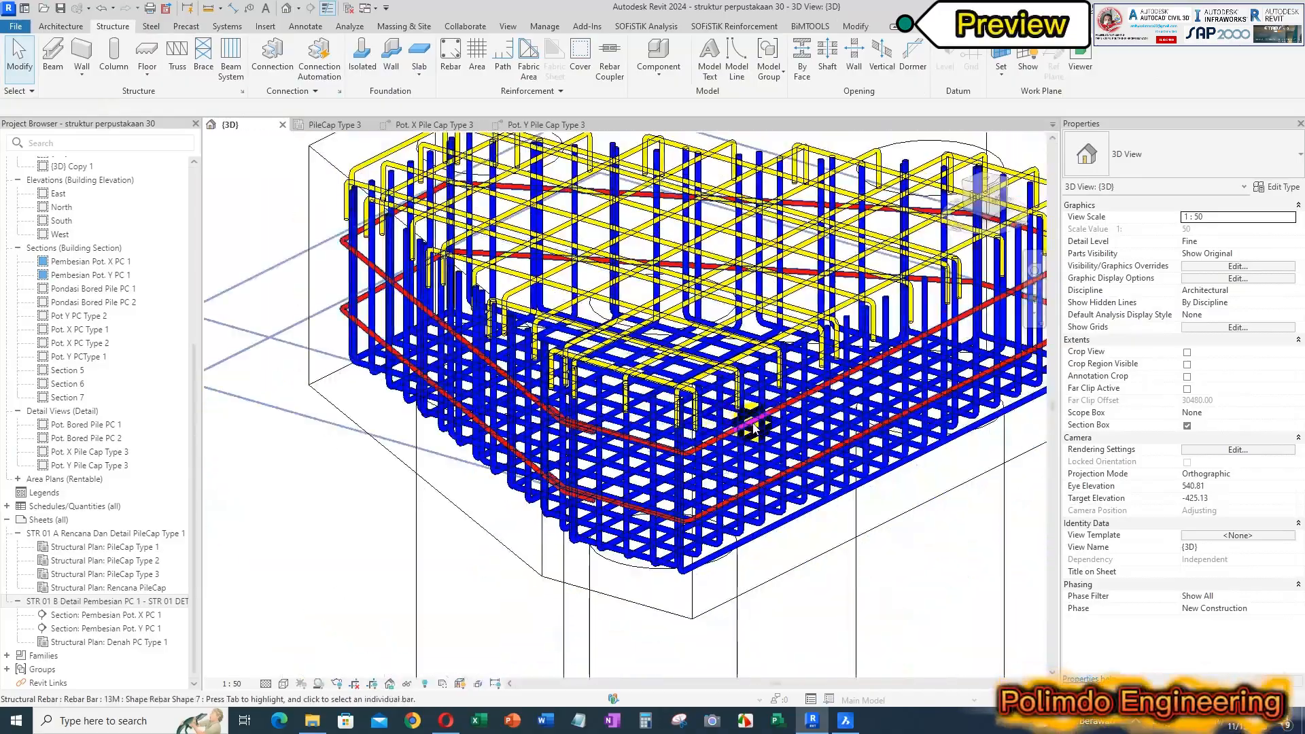
middle_click_drag(879, 448, 735, 533)
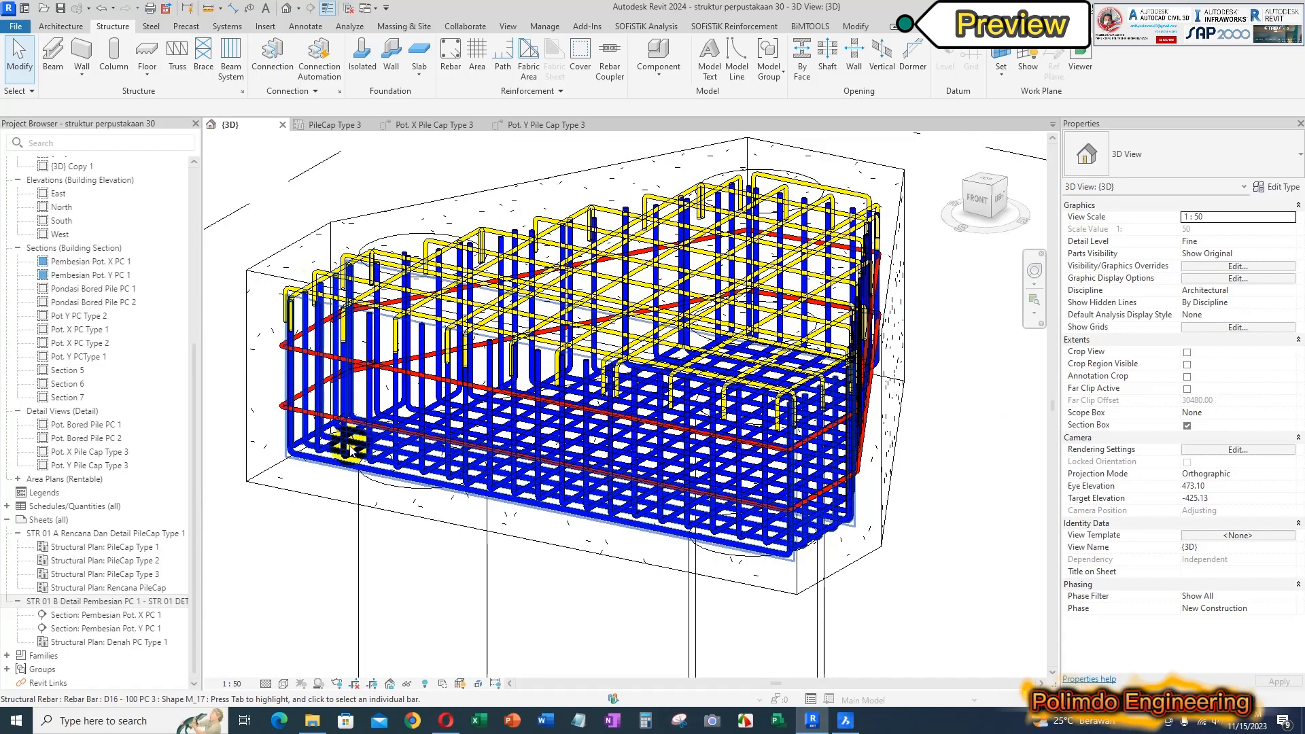
- Inspect the pile cap's rebar cage from several sides, including the red perimeter bars
middle_click_drag(346, 465, 644, 482, "shift")
middle_click_drag(762, 459, 801, 435)
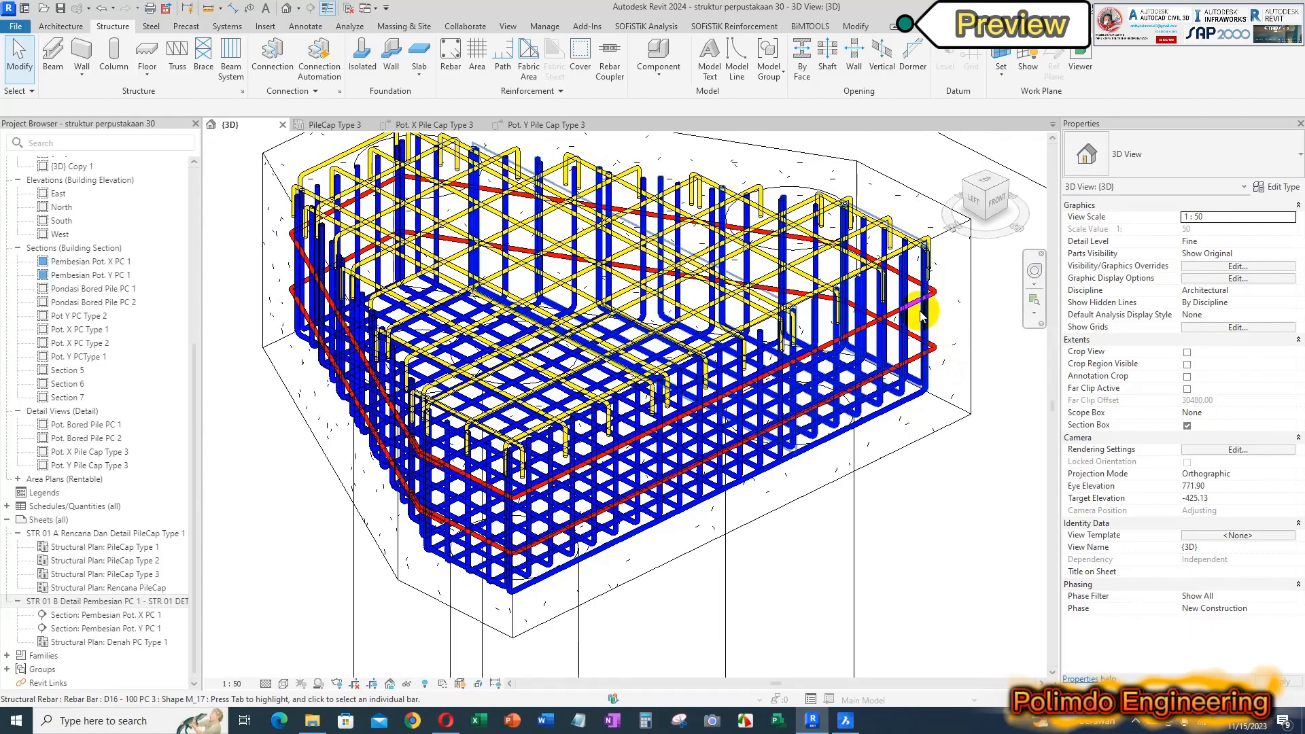
left_click(918, 314)
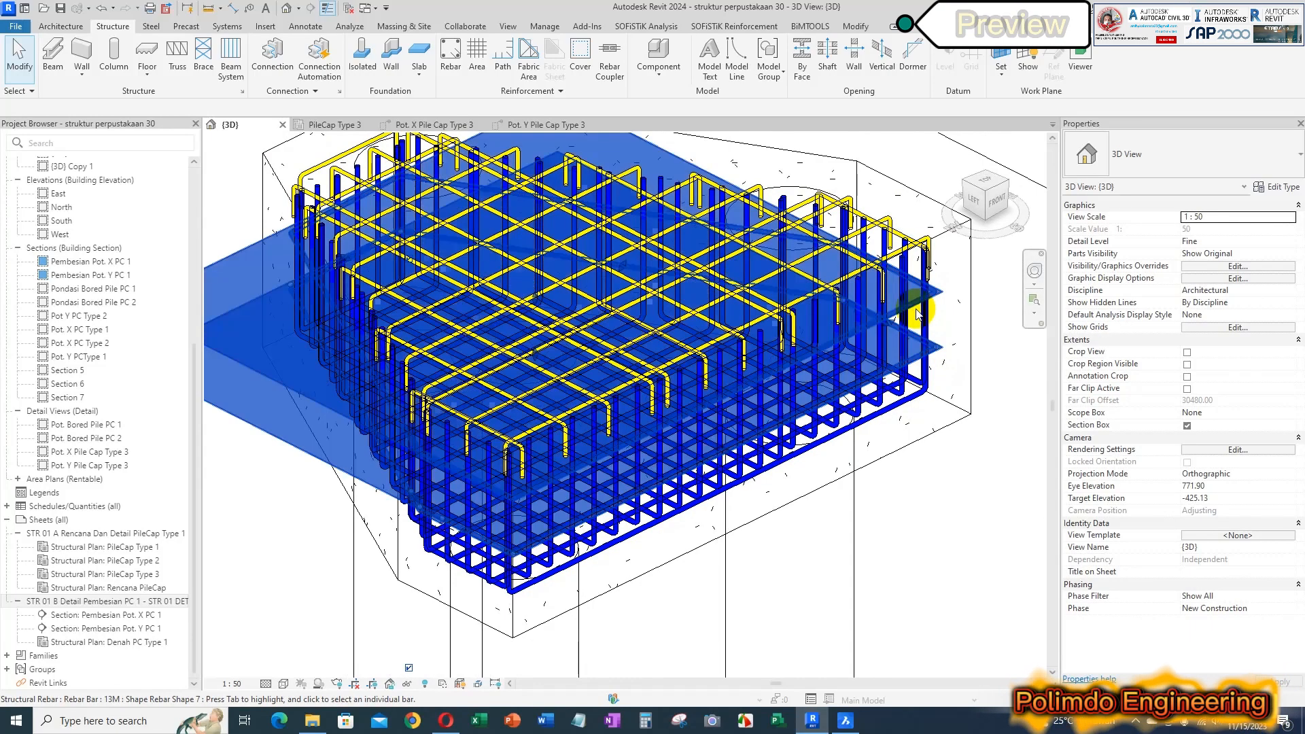
key("Escape")
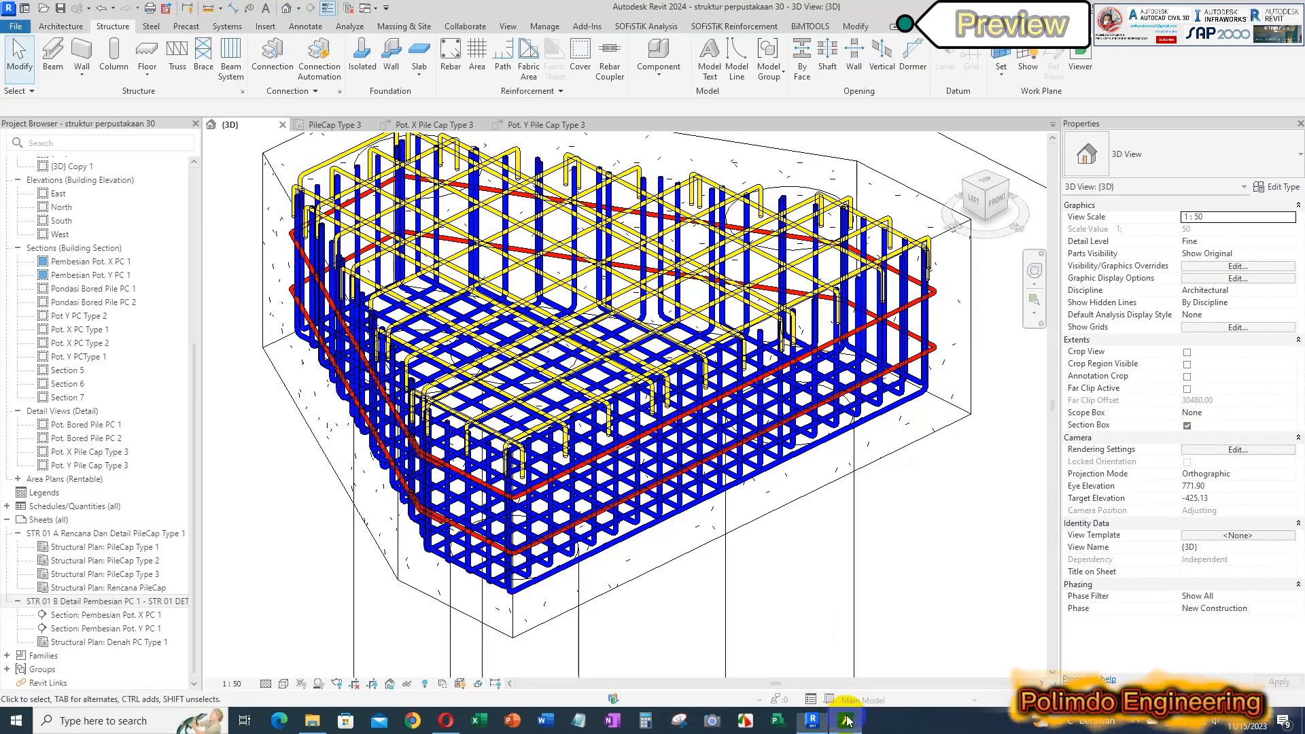
- Switch to BricsCAD to consult the PC3 pile cap drawing, and return to Revit
left_click(845, 720)
scroll(830, 336, "down", 5)
scroll(740, 492, "up", 3)
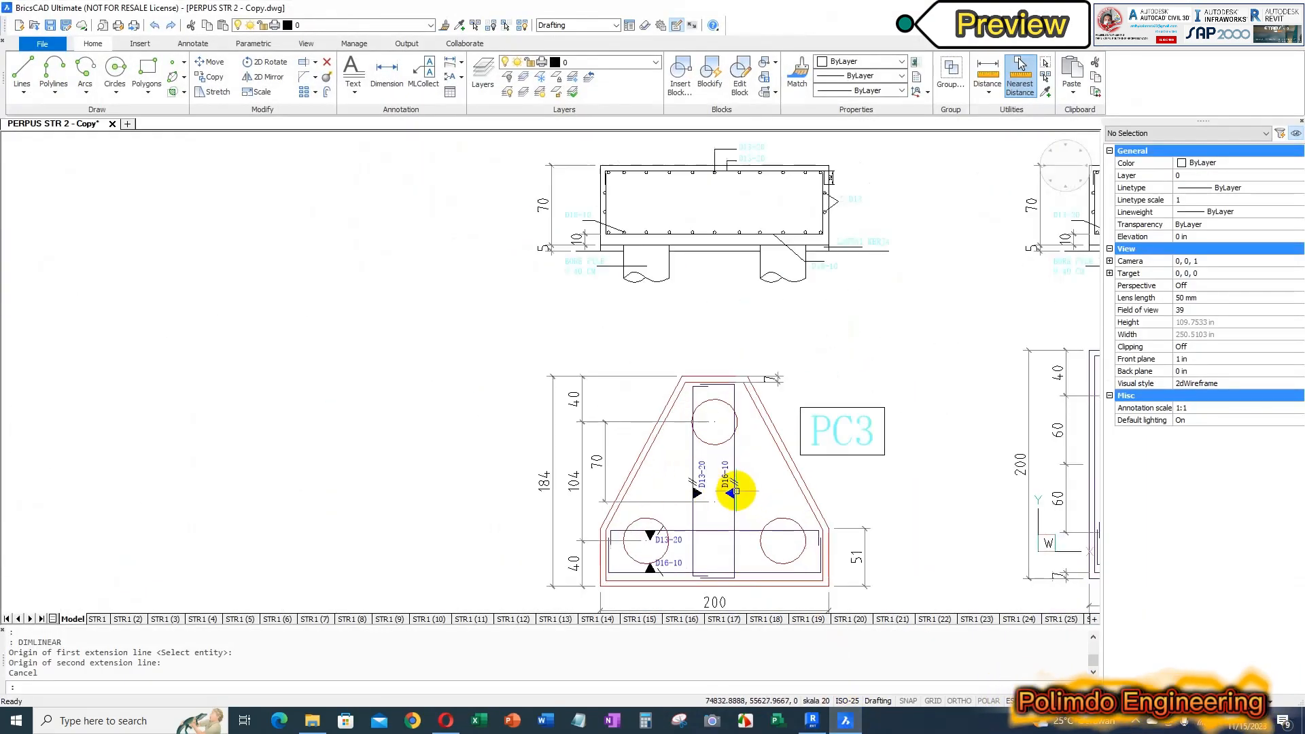
left_click(811, 720)
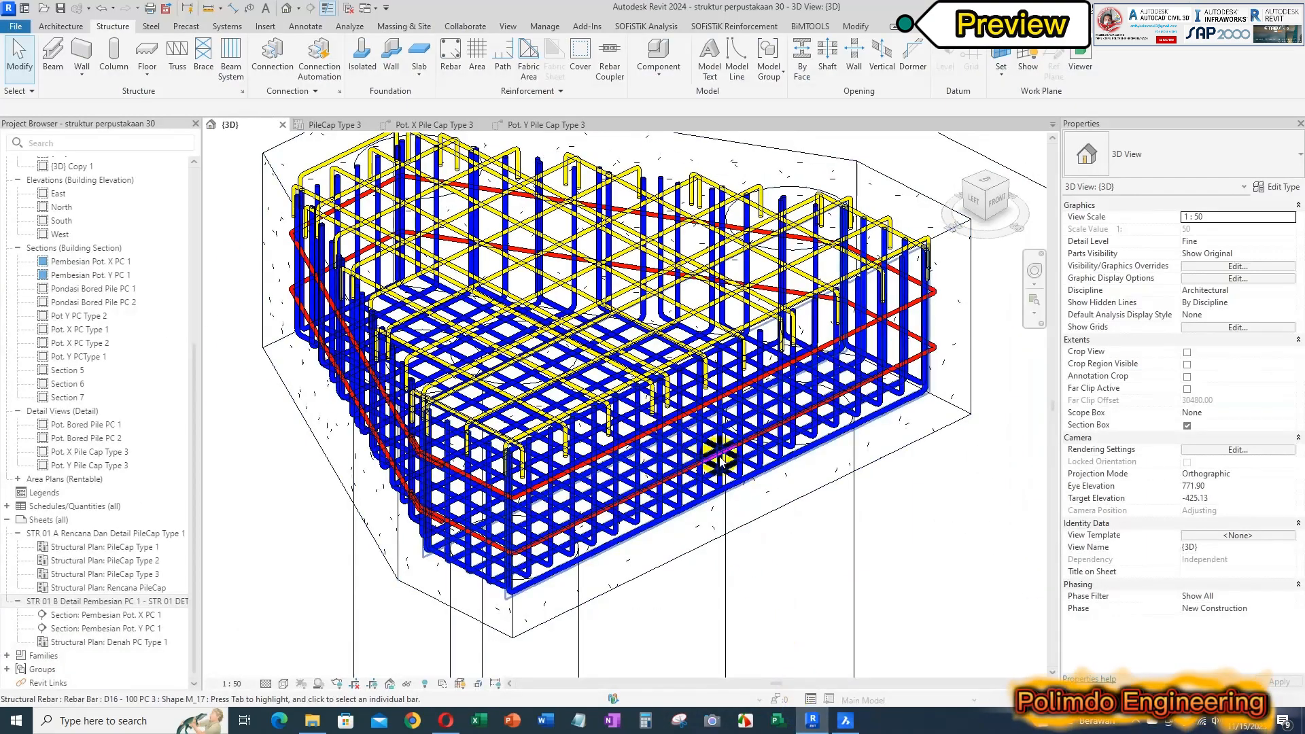
- Set the 3D view's visual style to Shaded and inspect the reinforced pile cap on its piles
left_click(300, 690)
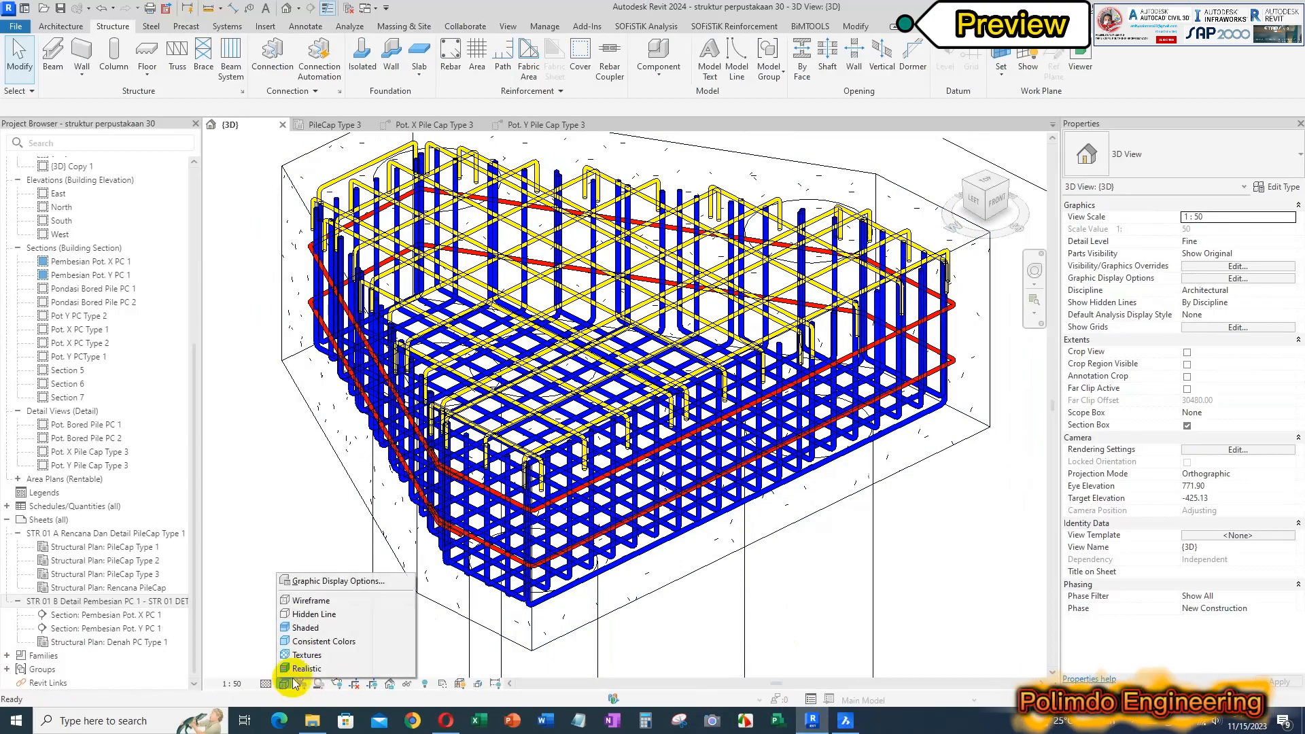
left_click(306, 623)
middle_click_drag(615, 412, 733, 378, "shift")
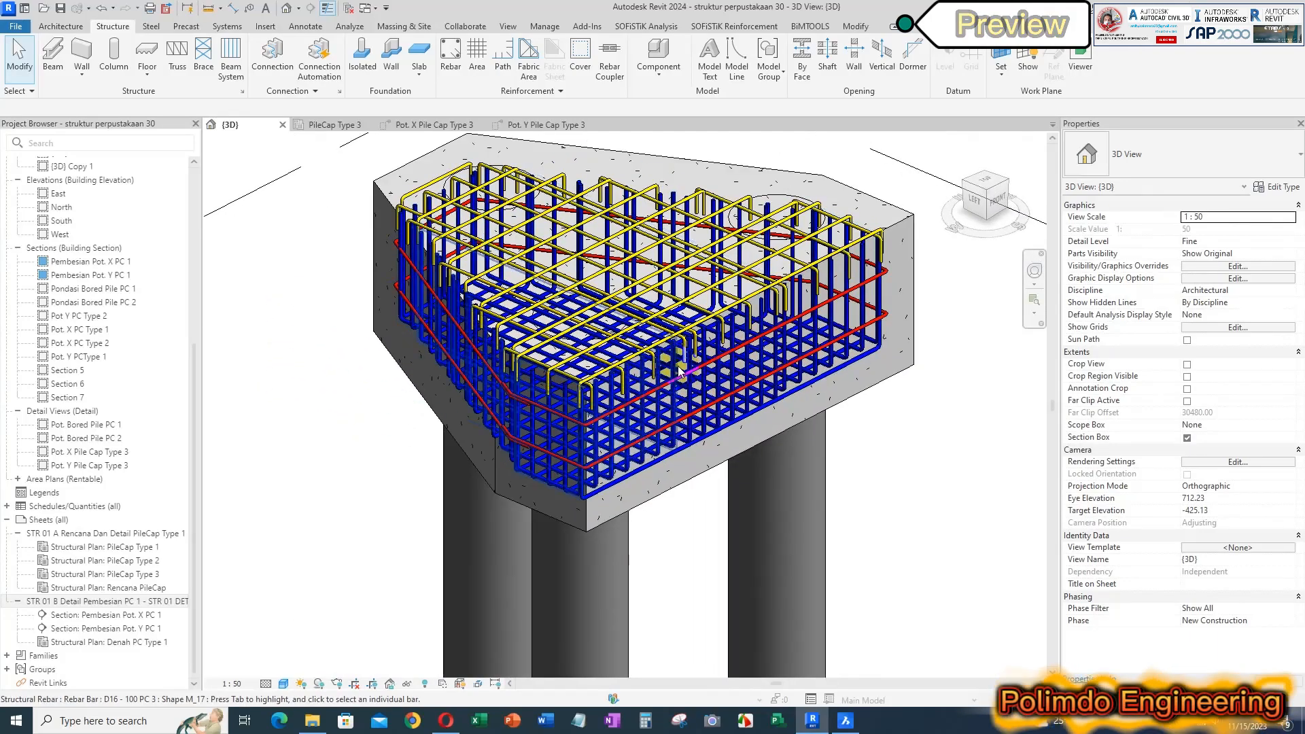
scroll(700, 391, "down", 4)
scroll(699, 396, "up", 5)
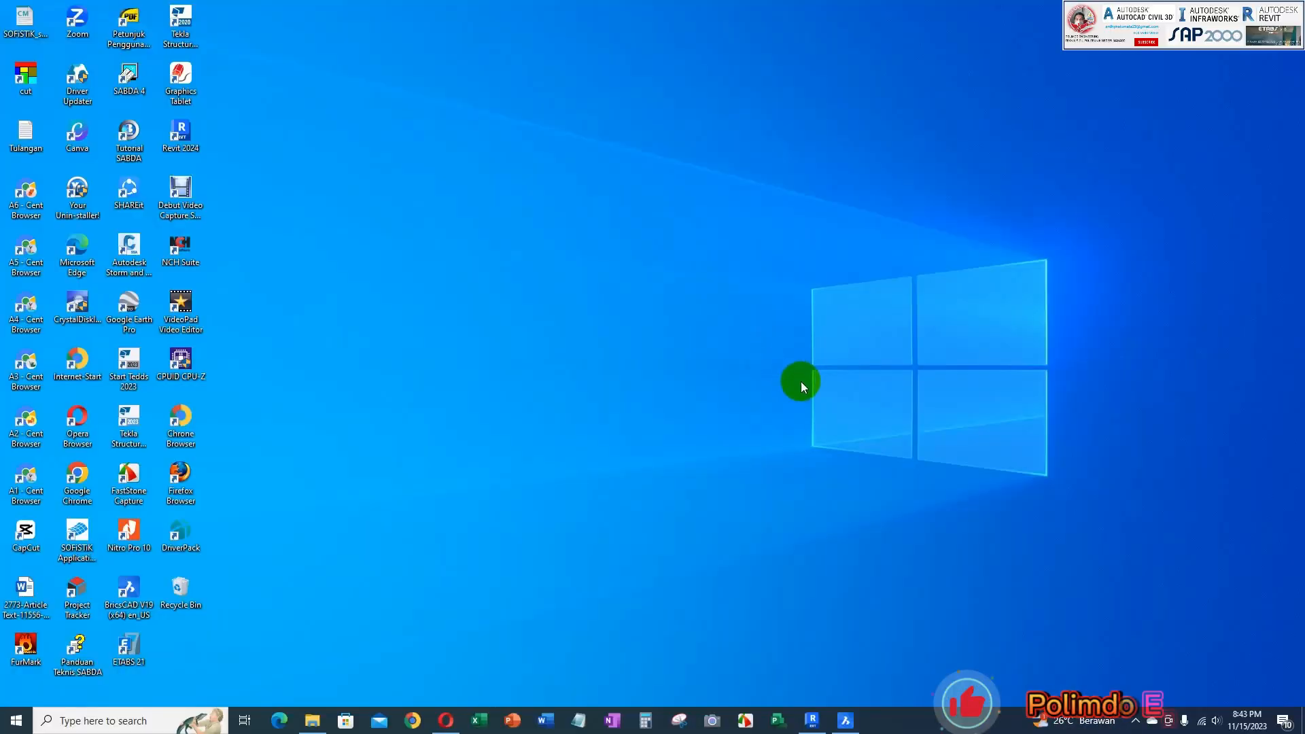
right_click(650, 308)
left_click(696, 350)
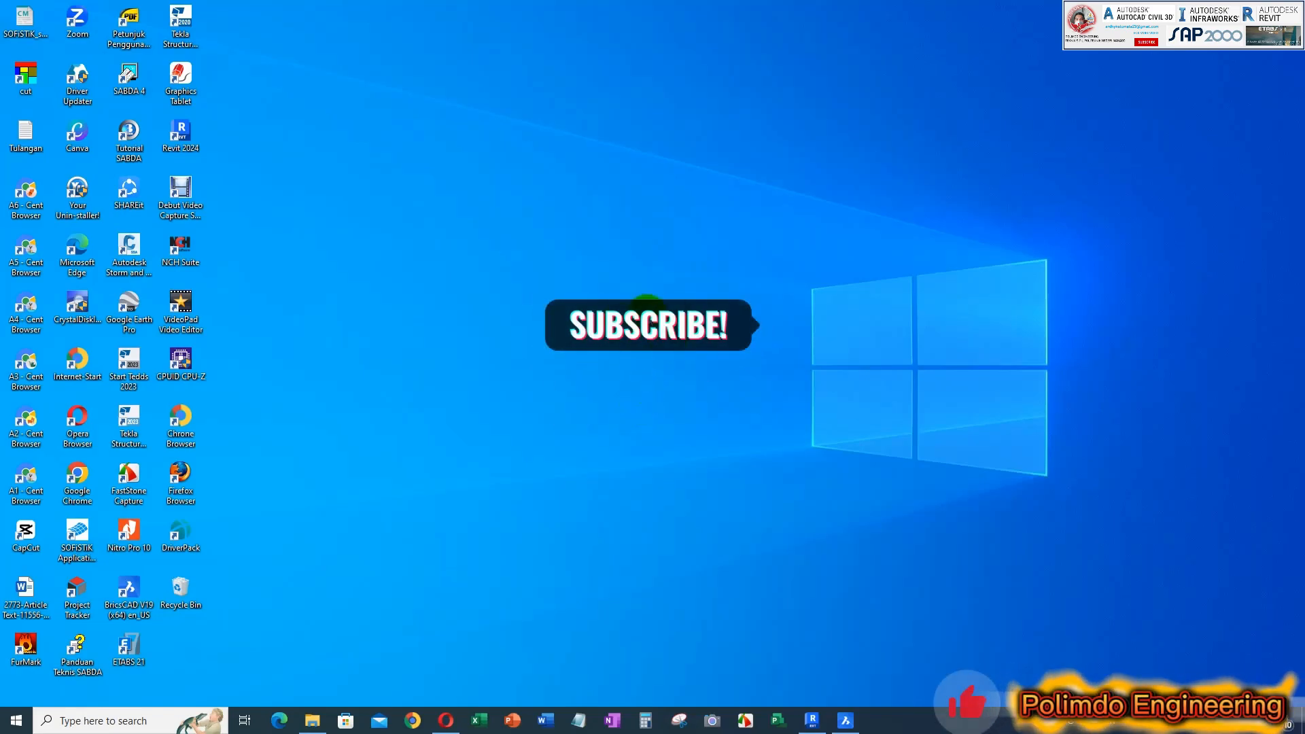
right_click(524, 269)
left_click(556, 308)
- Switch to Revit and open the sheet STR 01 A Rencana Dan Detail PileCap to examine the pile cap plans
key("alt+Tab")
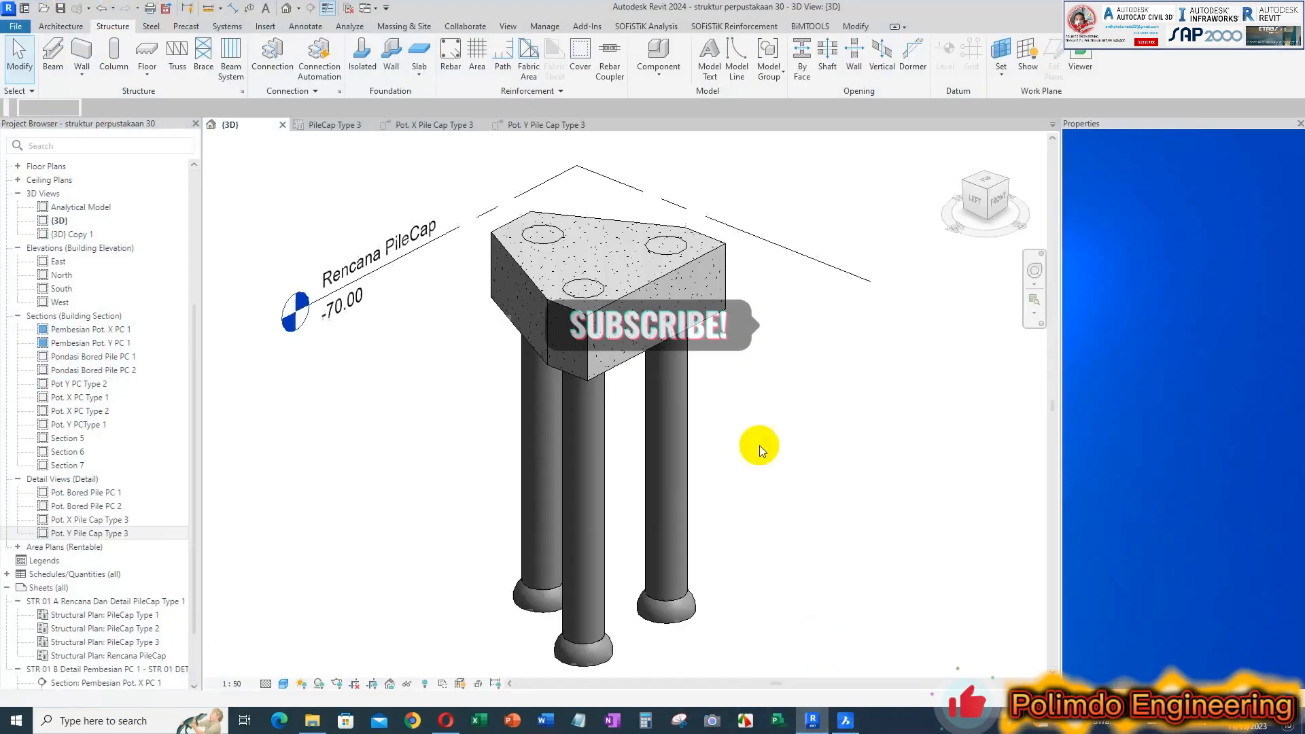
middle_click_drag(765, 380, 761, 369)
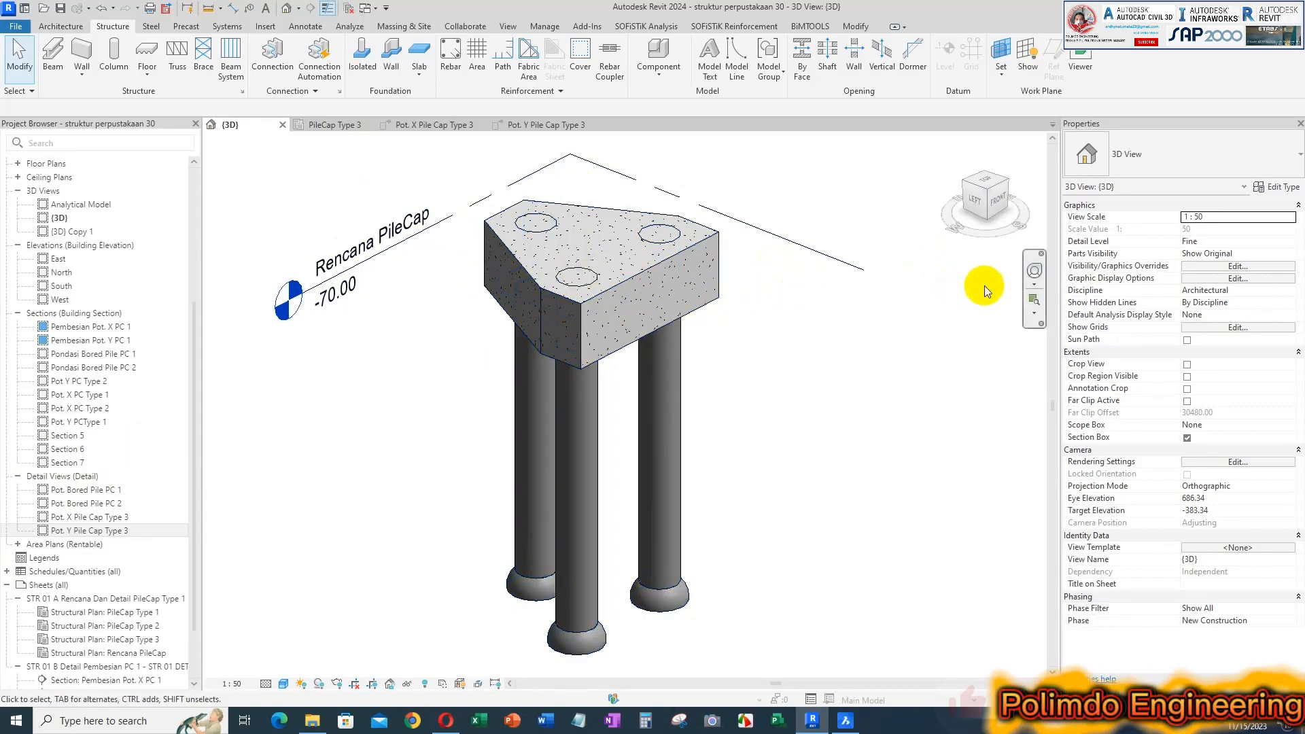
left_click(178, 535)
scroll(136, 489, "down", 2)
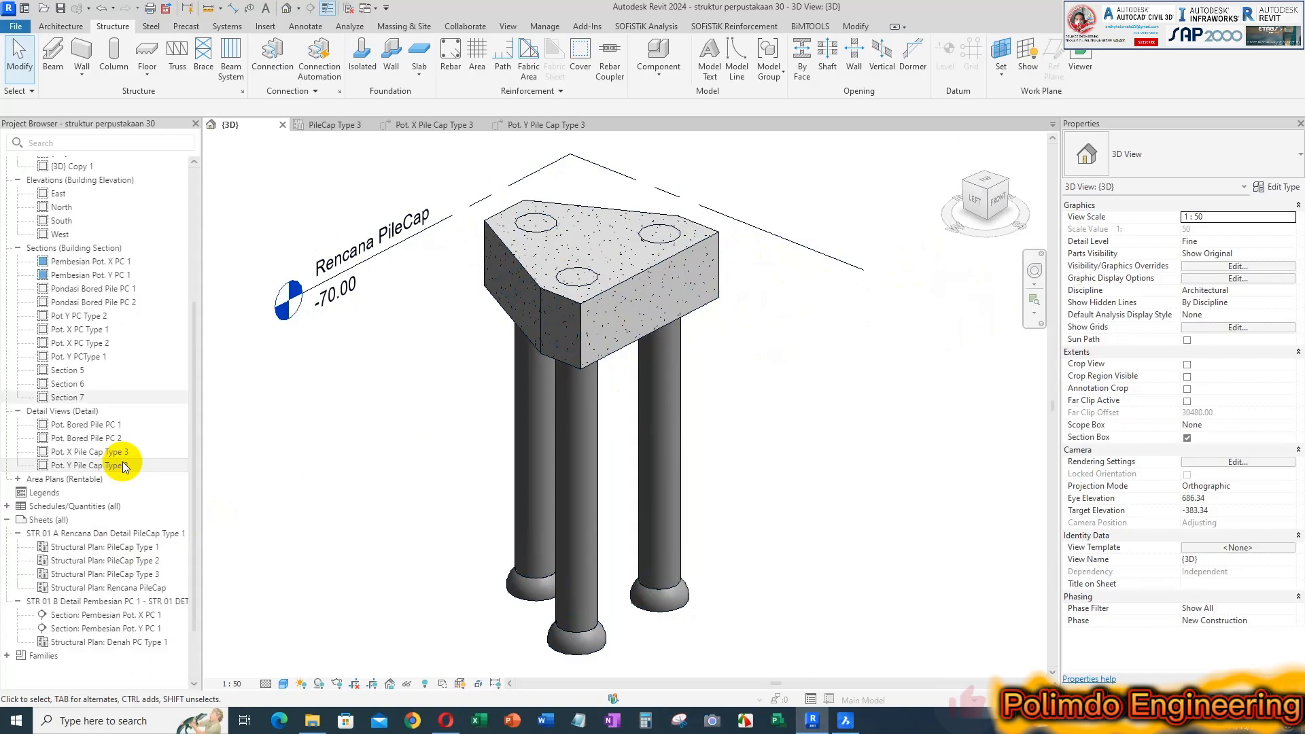
left_click(111, 537)
double_click(46, 533)
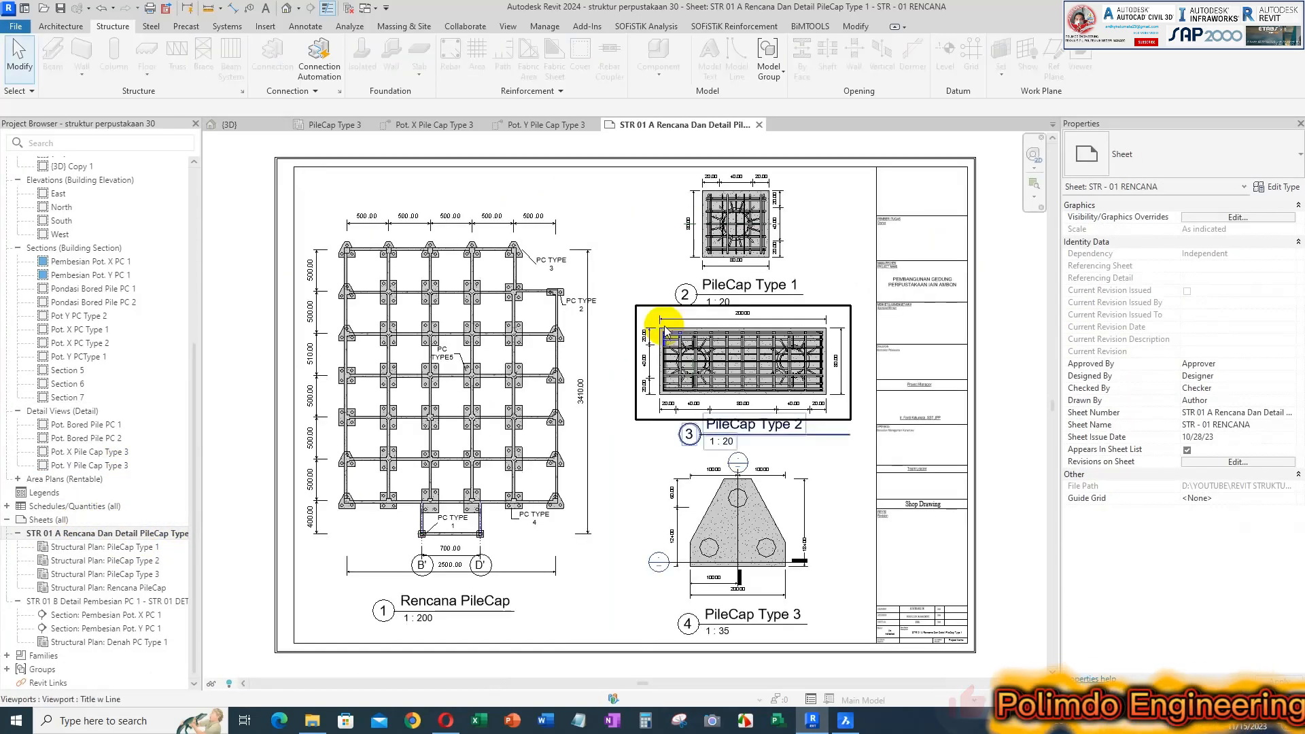
scroll(787, 236, "up", 2)
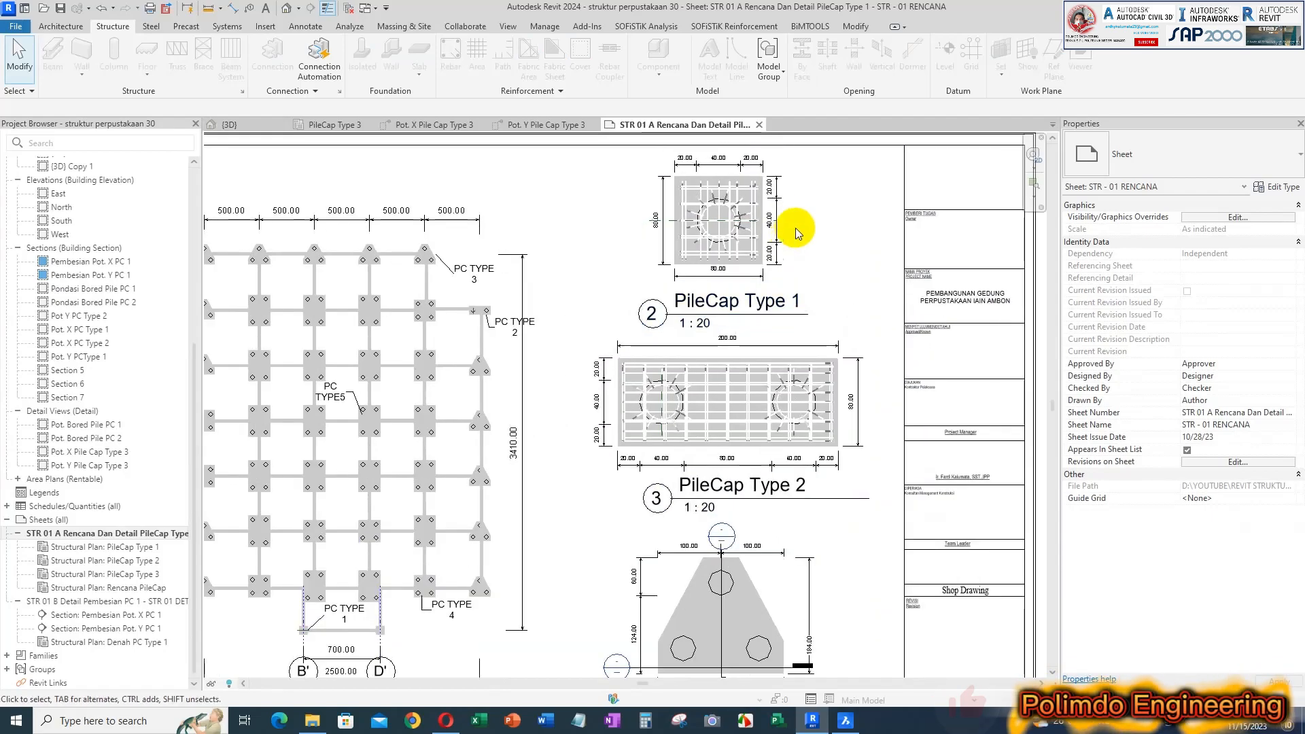
scroll(777, 326, "down", 1)
left_click(767, 348)
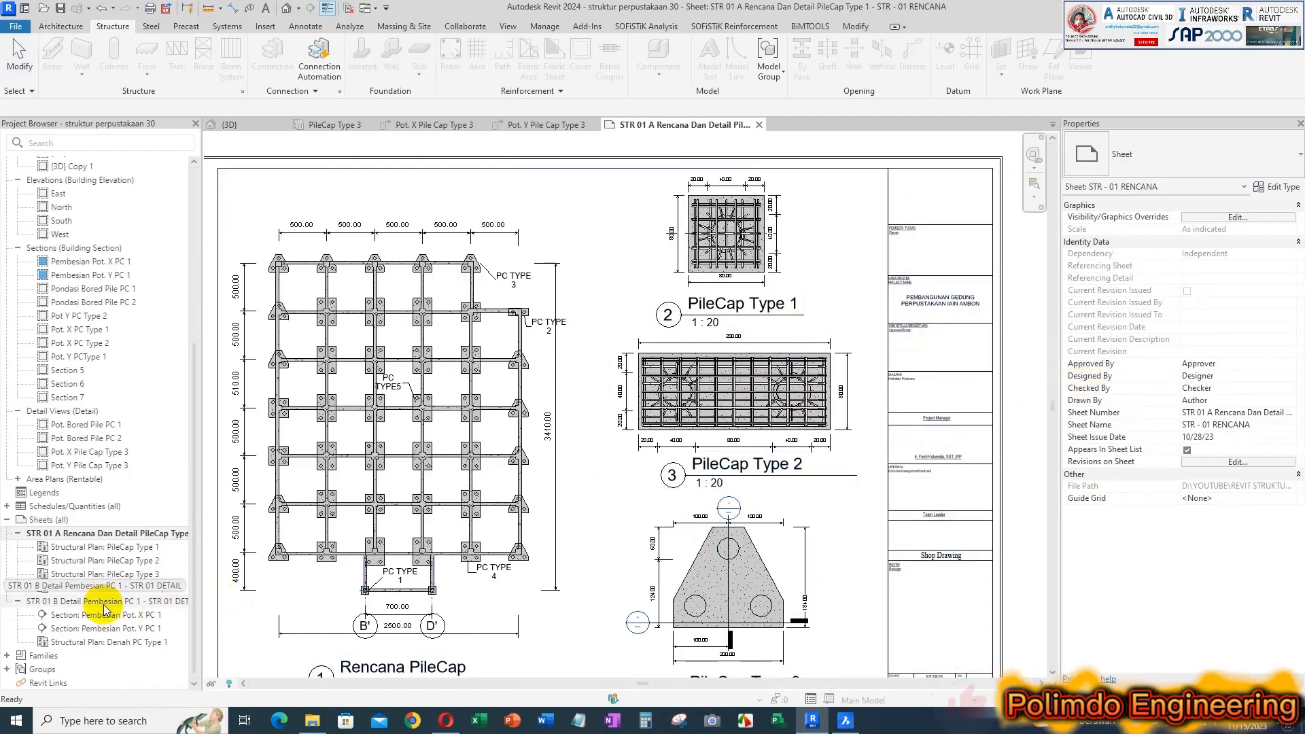
- Open the sheet STR 01 B Detail Pembesian PC 1 and compare it with the Pot. X Pile Cap Type 3 view
left_click(103, 603)
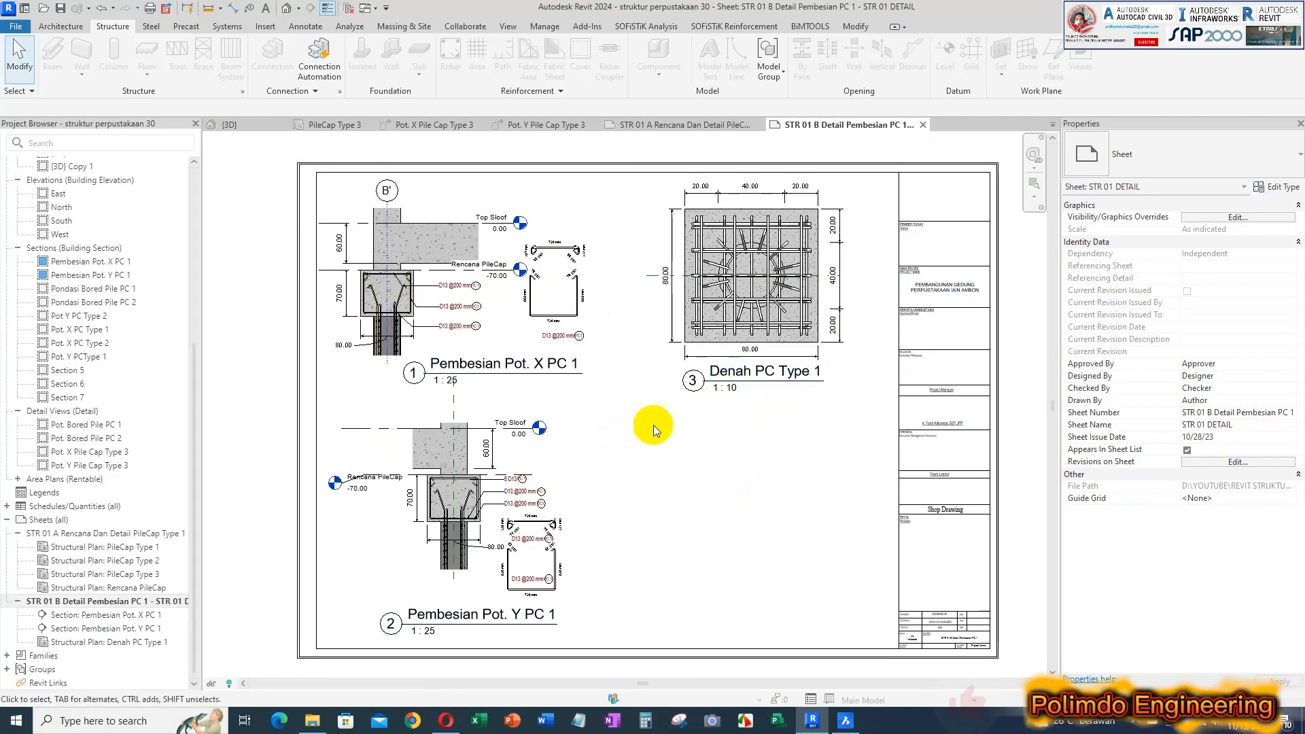
left_click(426, 126)
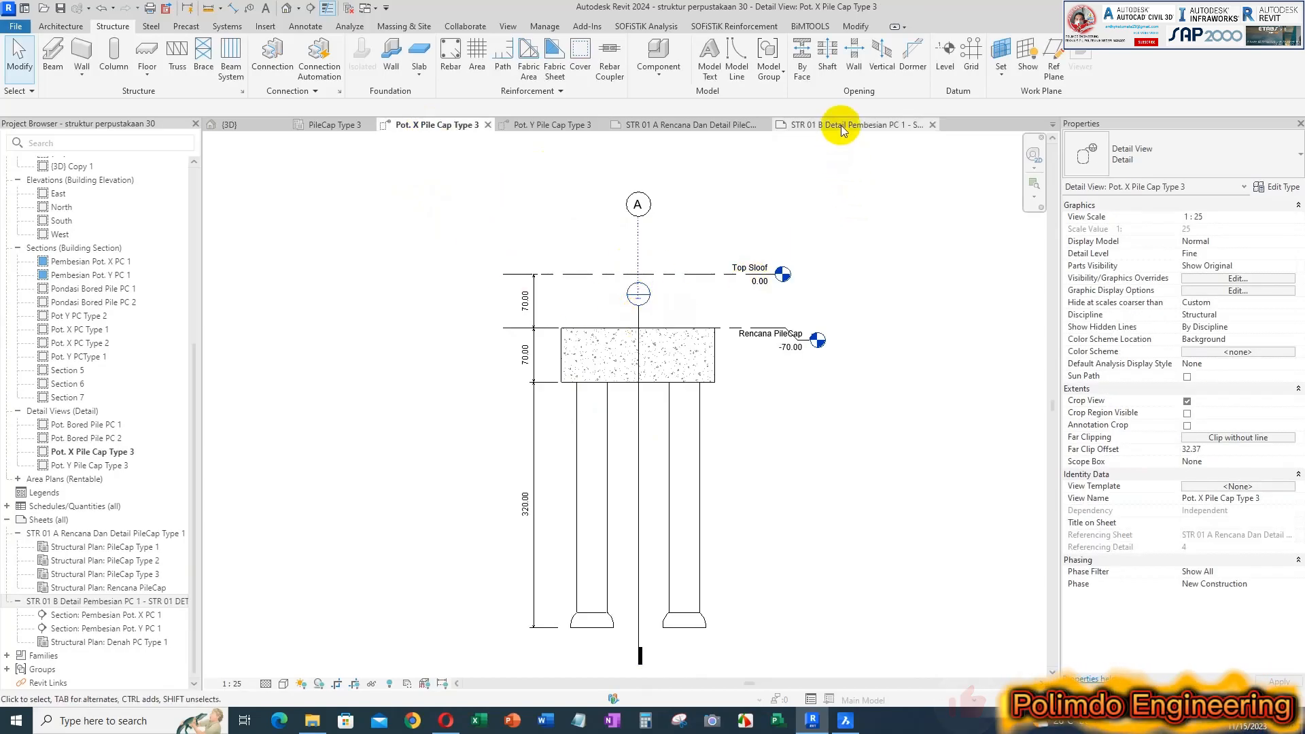
left_click(841, 125)
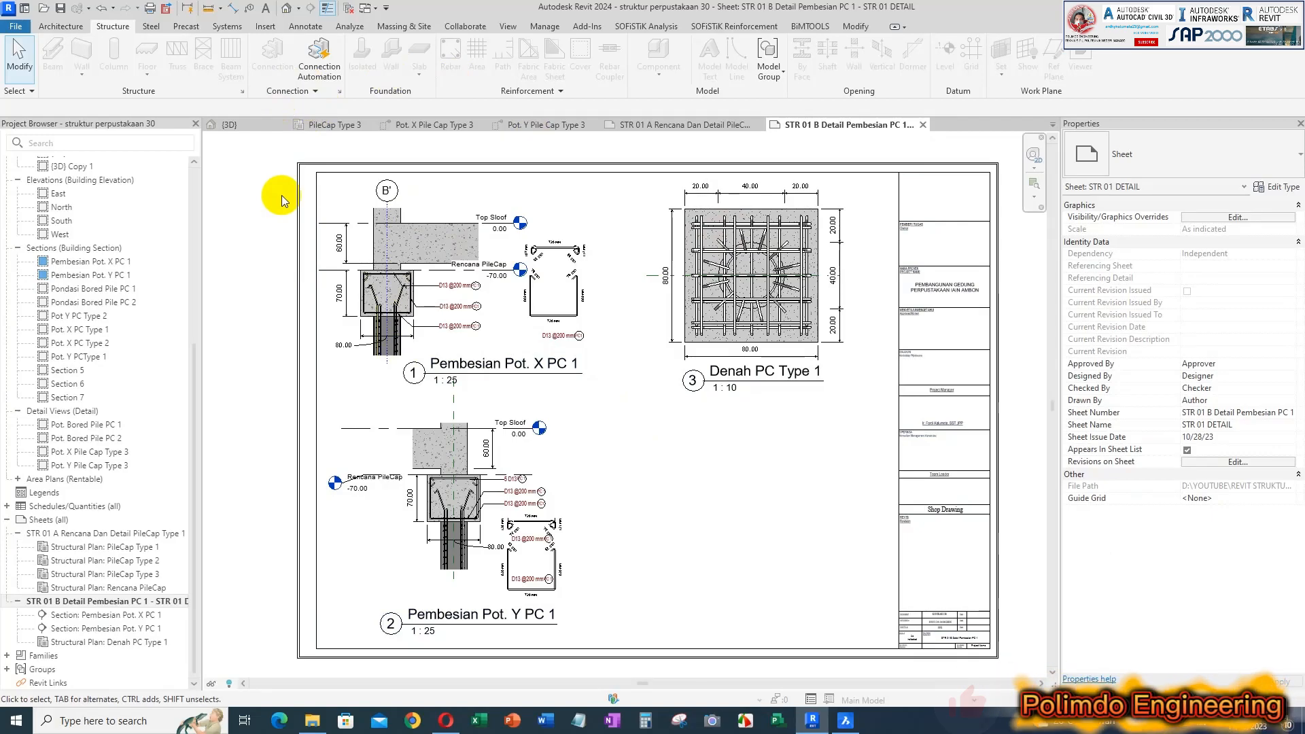
- Close the STR 01 B and STR 01 A sheets and show the Pot. Y Pile Cap Type 3 detail view
left_click(925, 125)
left_click(748, 126)
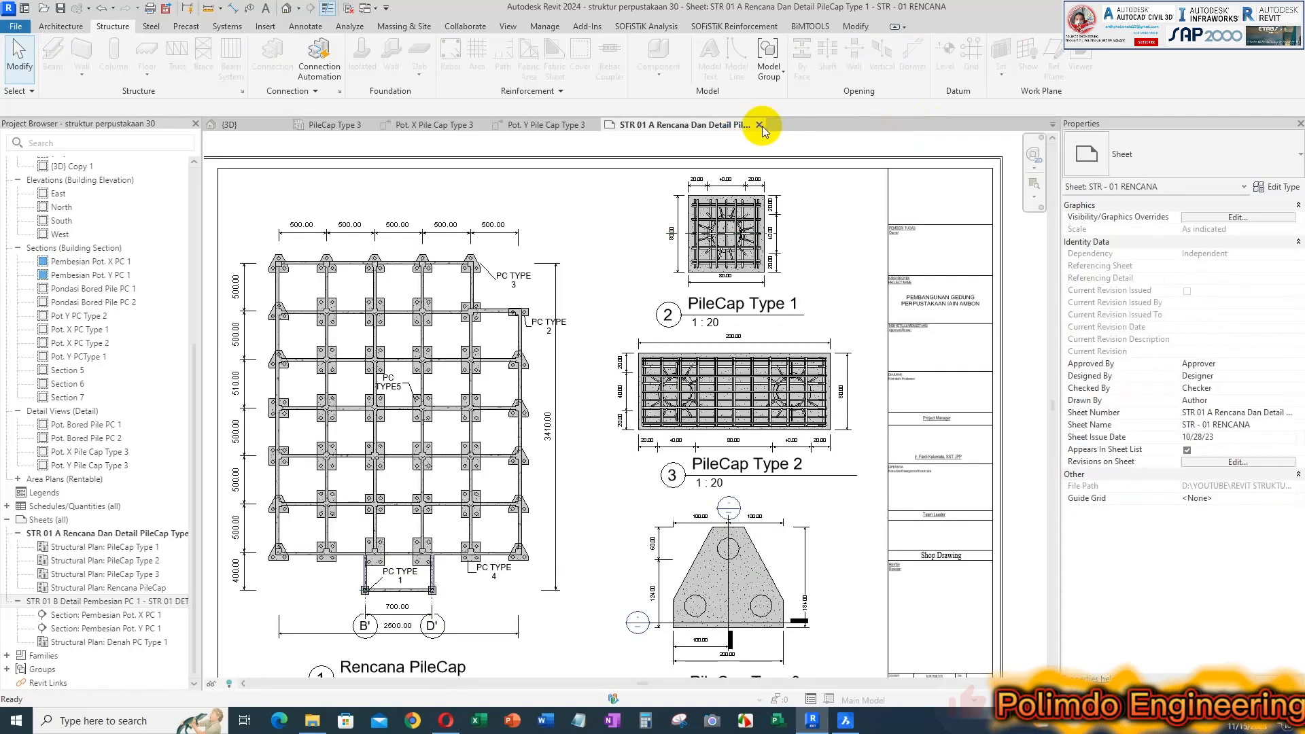
left_click(760, 125)
left_click(562, 129)
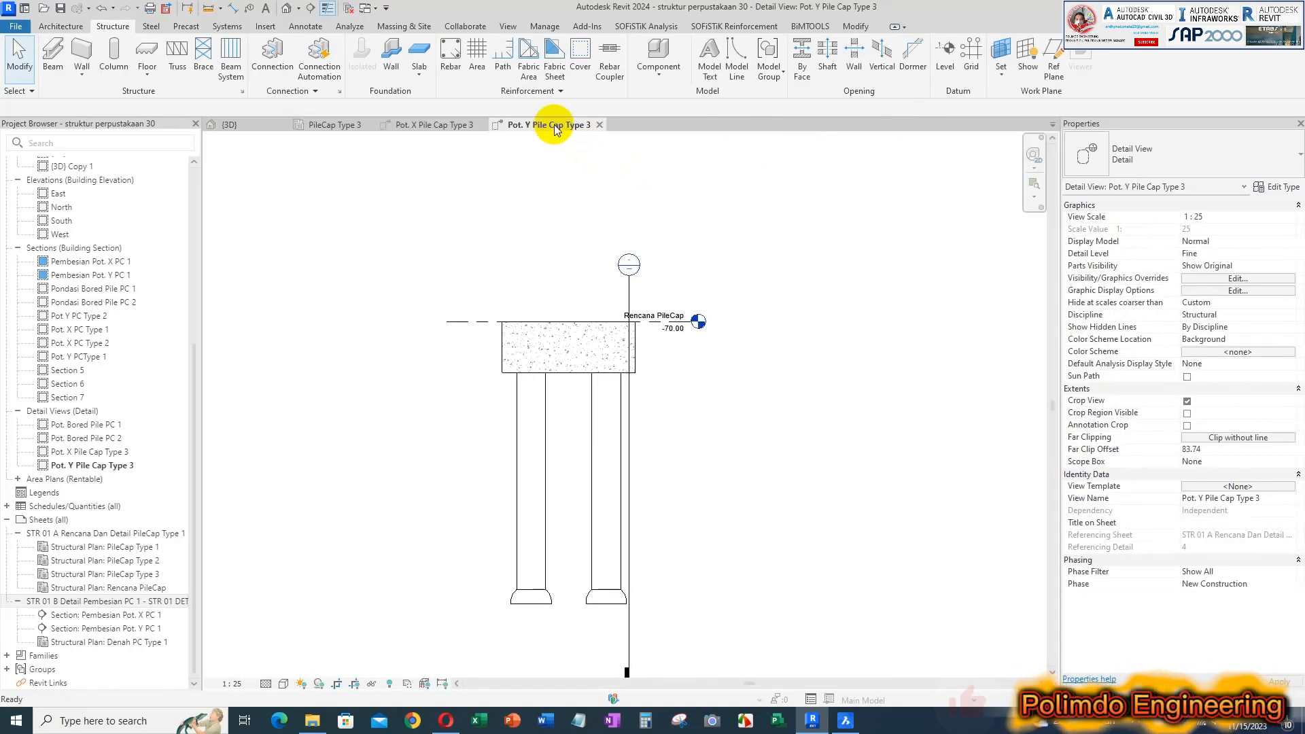
- In the PileCap Type 3 plan, move the 184.00 dimension text up along its line, clear of the section mark
left_click(350, 127)
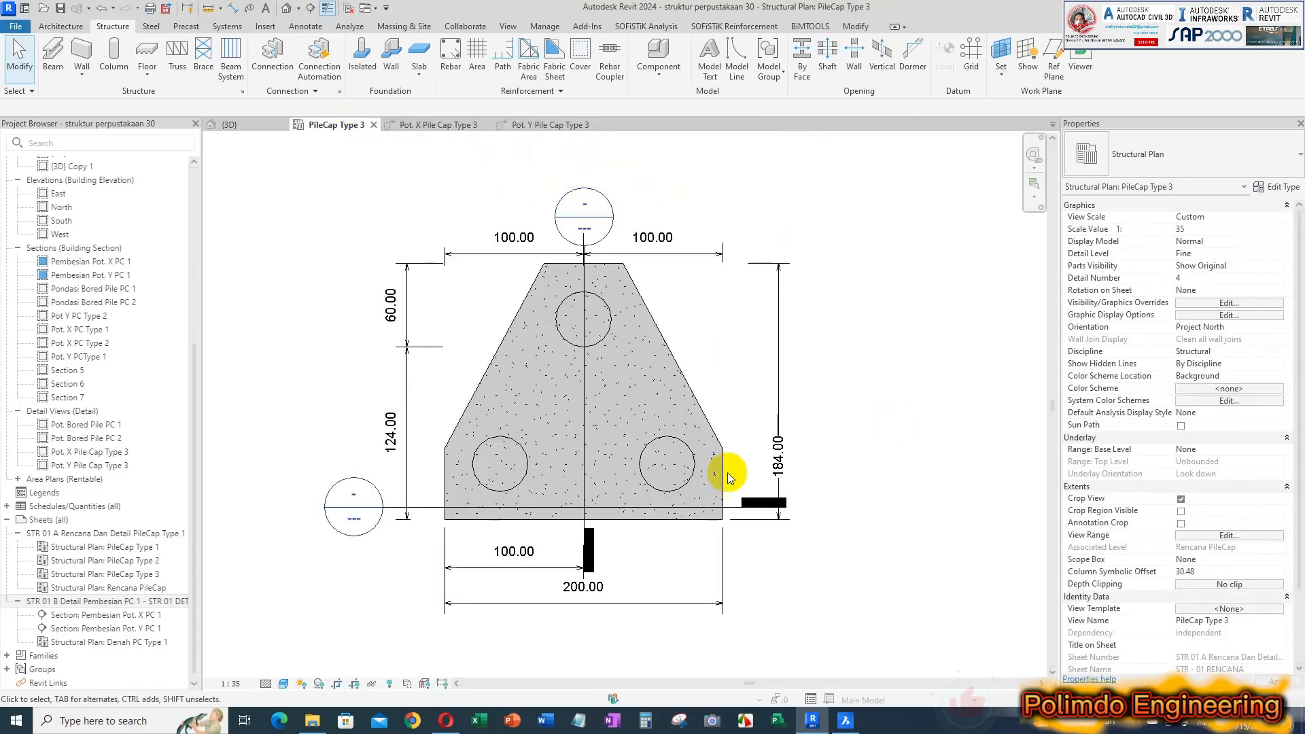
left_click(787, 465)
left_click(807, 480)
scroll(807, 481, "up", 2)
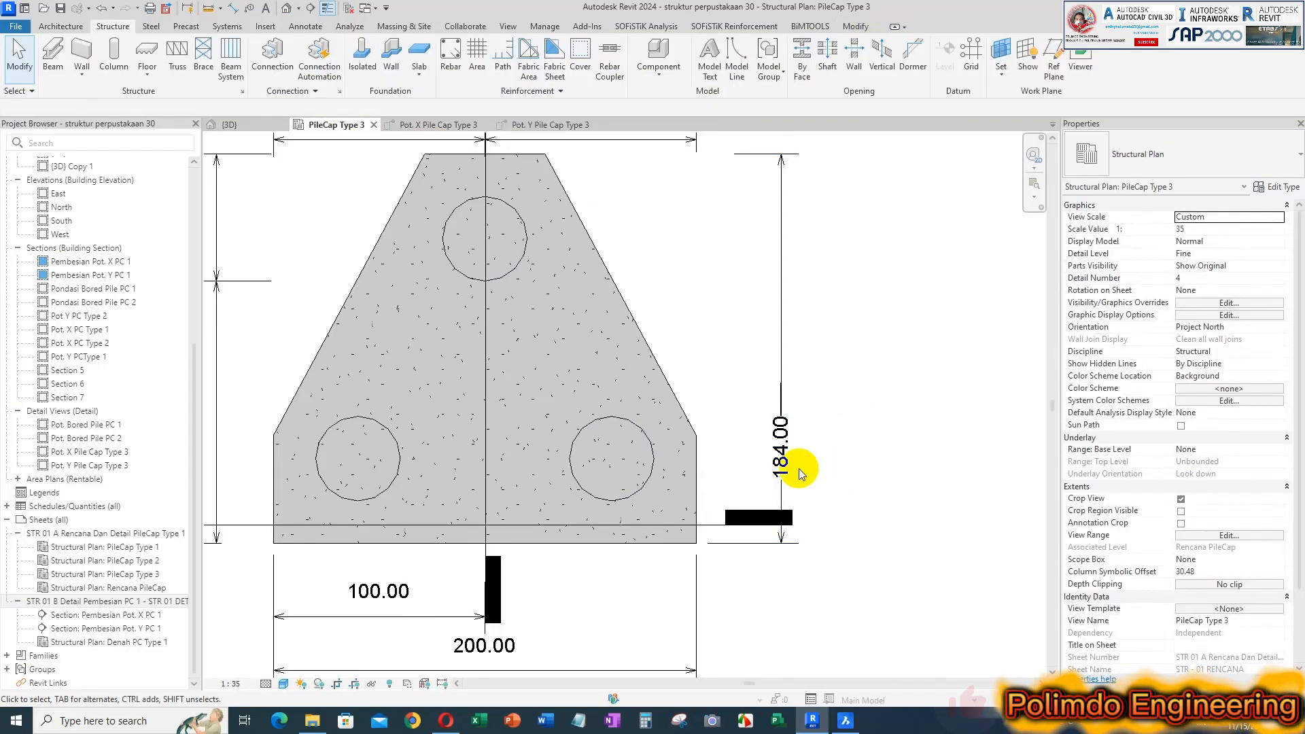
left_click(797, 461)
left_click_drag(793, 450, 793, 358)
left_click(822, 349)
scroll(762, 397, "down", 2)
middle_click_drag(728, 406, 775, 419)
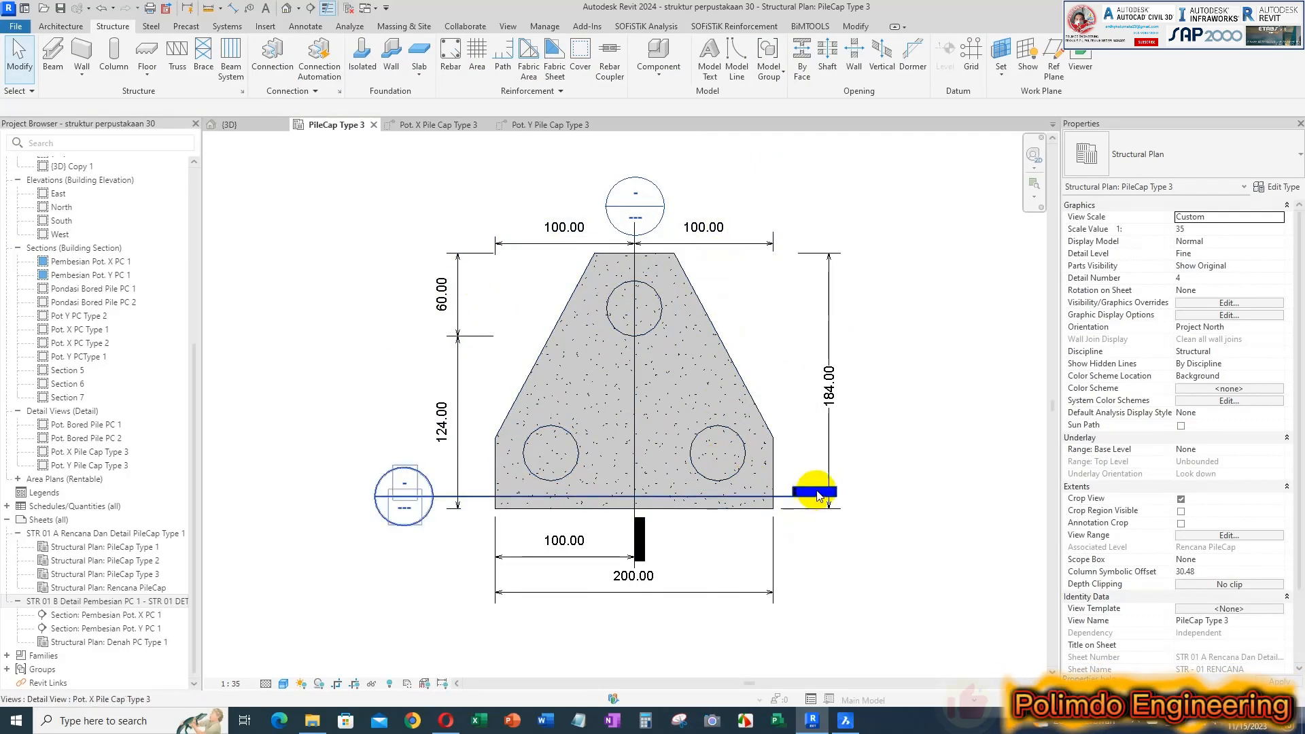
- Switch to BricsCAD and examine the PC1 and PC2 pile cap sections and plans
left_click(846, 722)
scroll(721, 381, "down", 5)
scroll(647, 406, "down", 3)
scroll(259, 385, "up", 5)
middle_click_drag(344, 291, 345, 371)
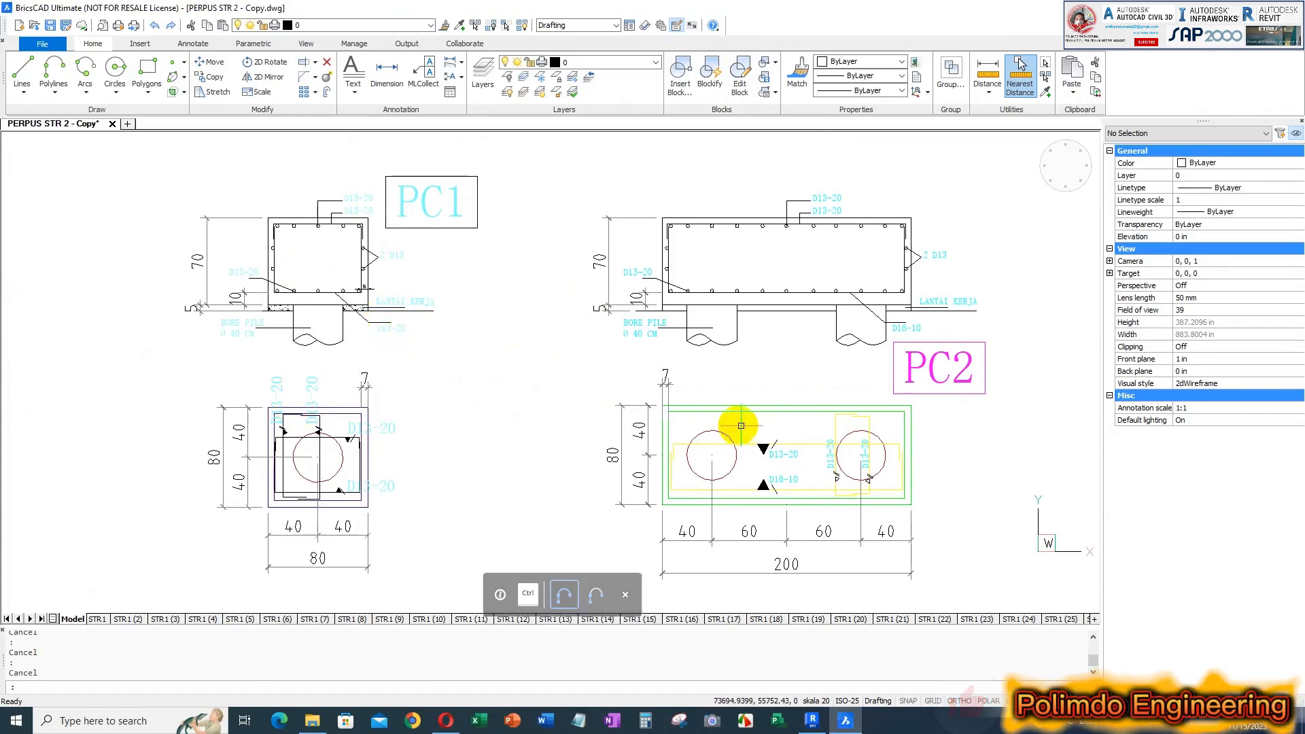
middle_click_drag(783, 427, 691, 417)
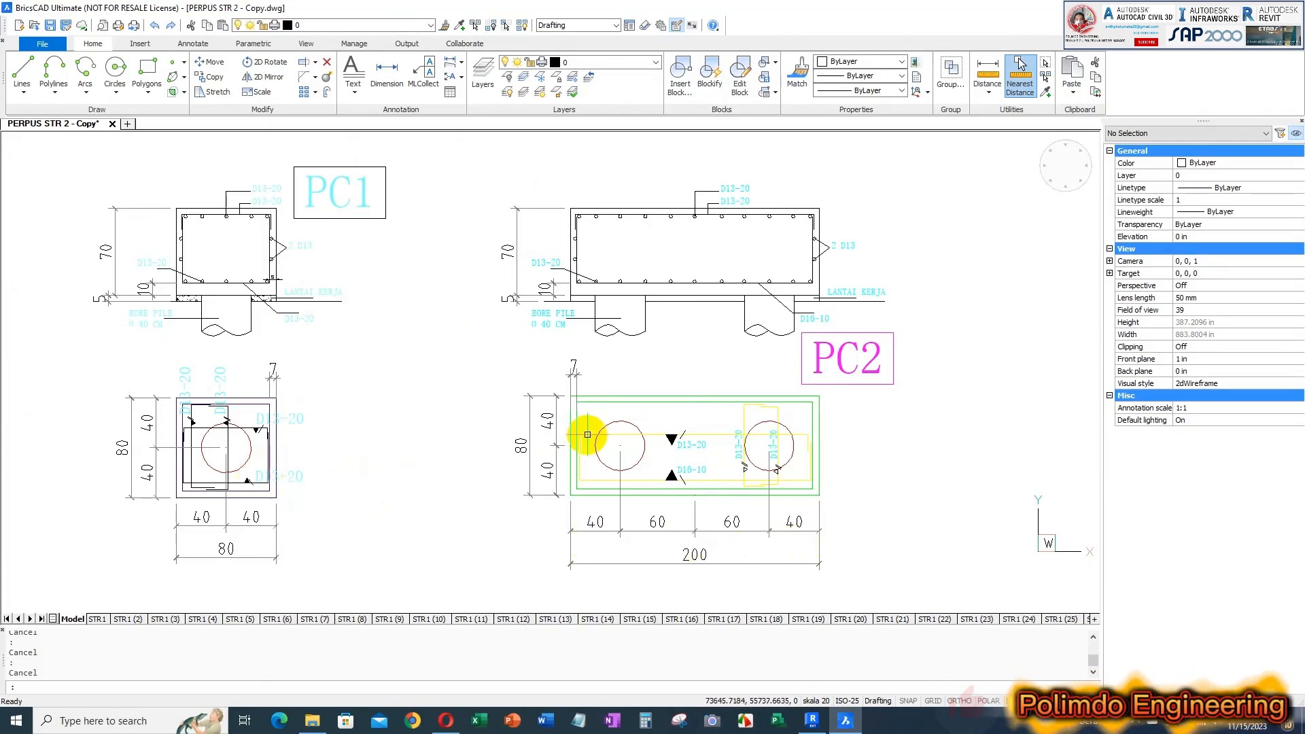
- Examine the PC3 pile cap plan for its dimensions and bar layout, and locate its section
scroll(404, 392, "down", 2)
scroll(380, 397, "down", 4)
scroll(1009, 465, "up", 7)
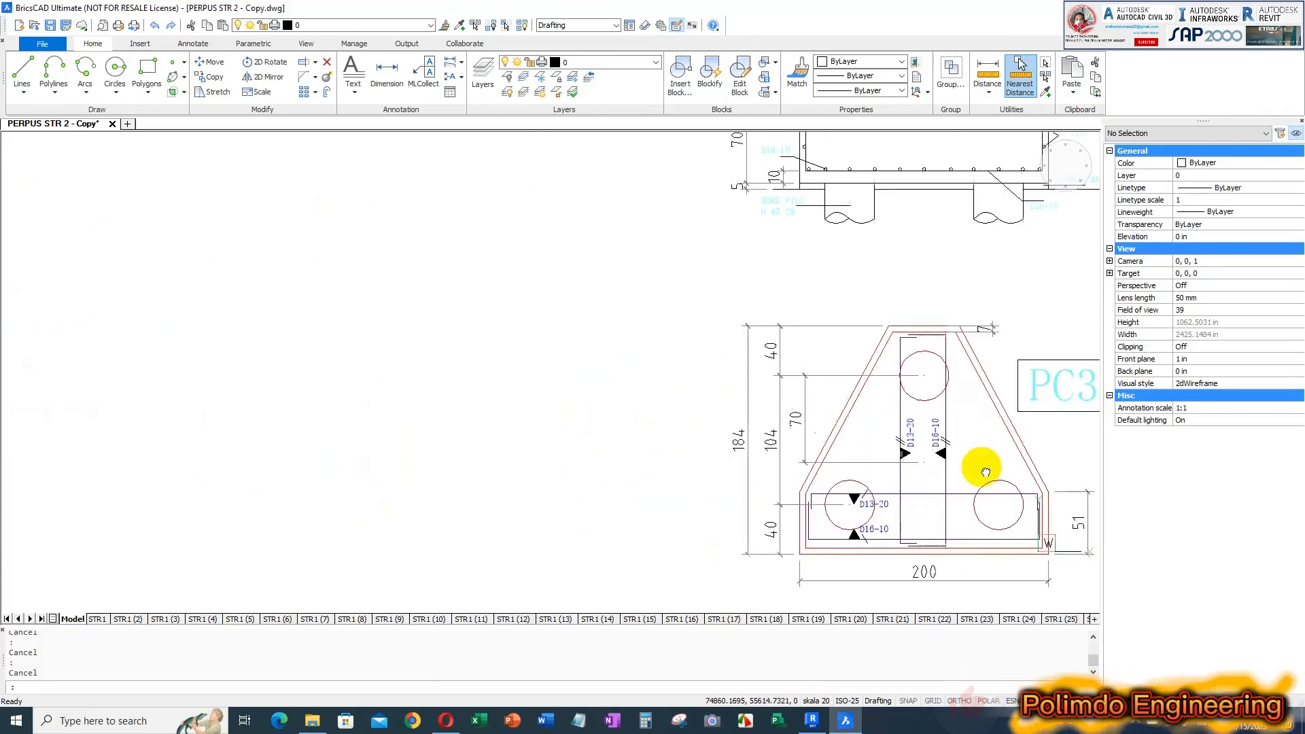
scroll(719, 440, "down", 2)
mouse_move(819, 401)
middle_mouse_down()
mouse_move(561, 373)
mouse_move(636, 416)
middle_mouse_up()
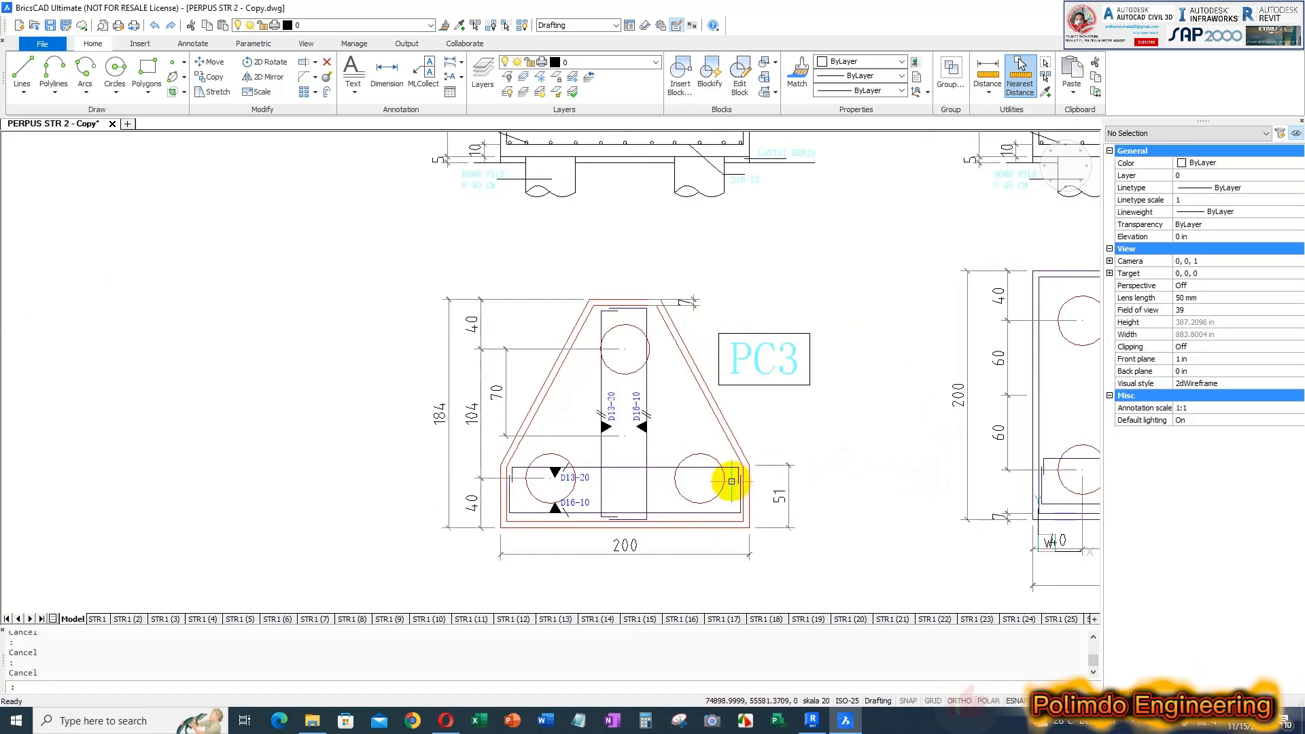
middle_click_drag(724, 448, 709, 532)
middle_click_drag(687, 354, 692, 408)
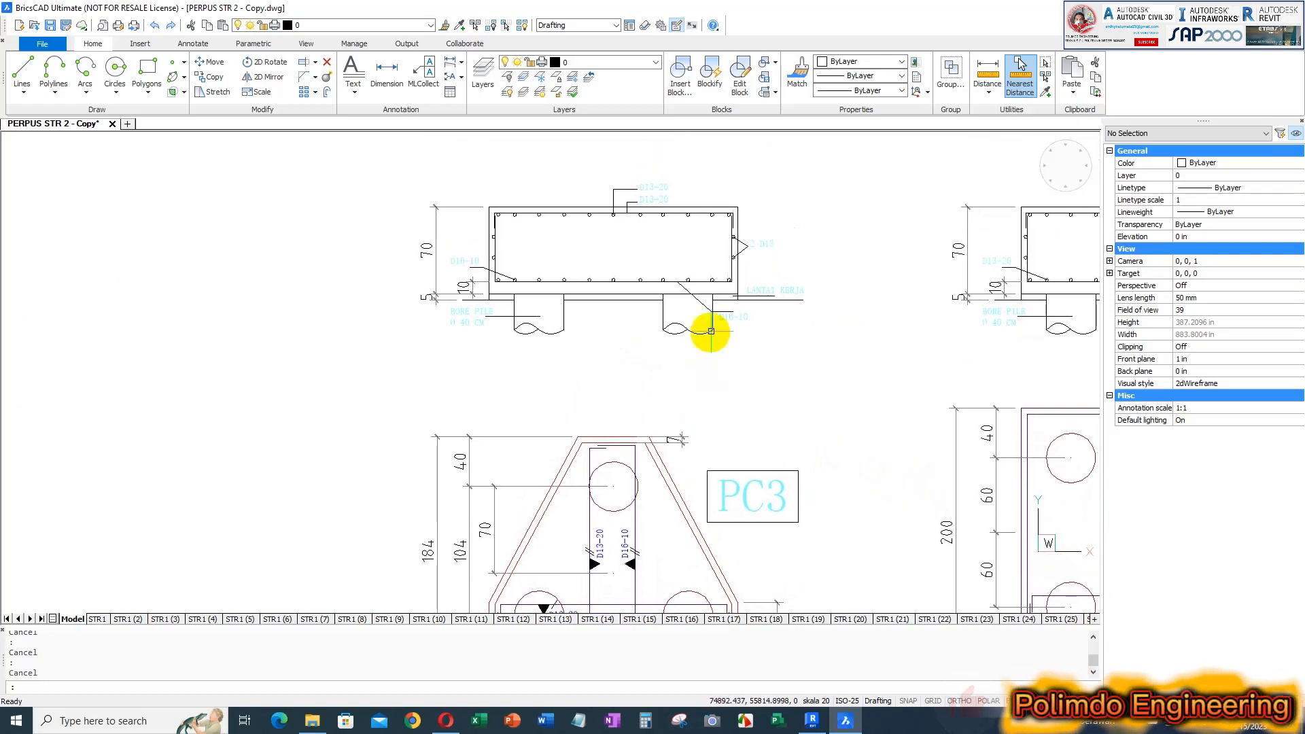
- Examine the top, bottom and side bars in the PC3 section, and return to its plan
scroll(728, 212, "up", 6)
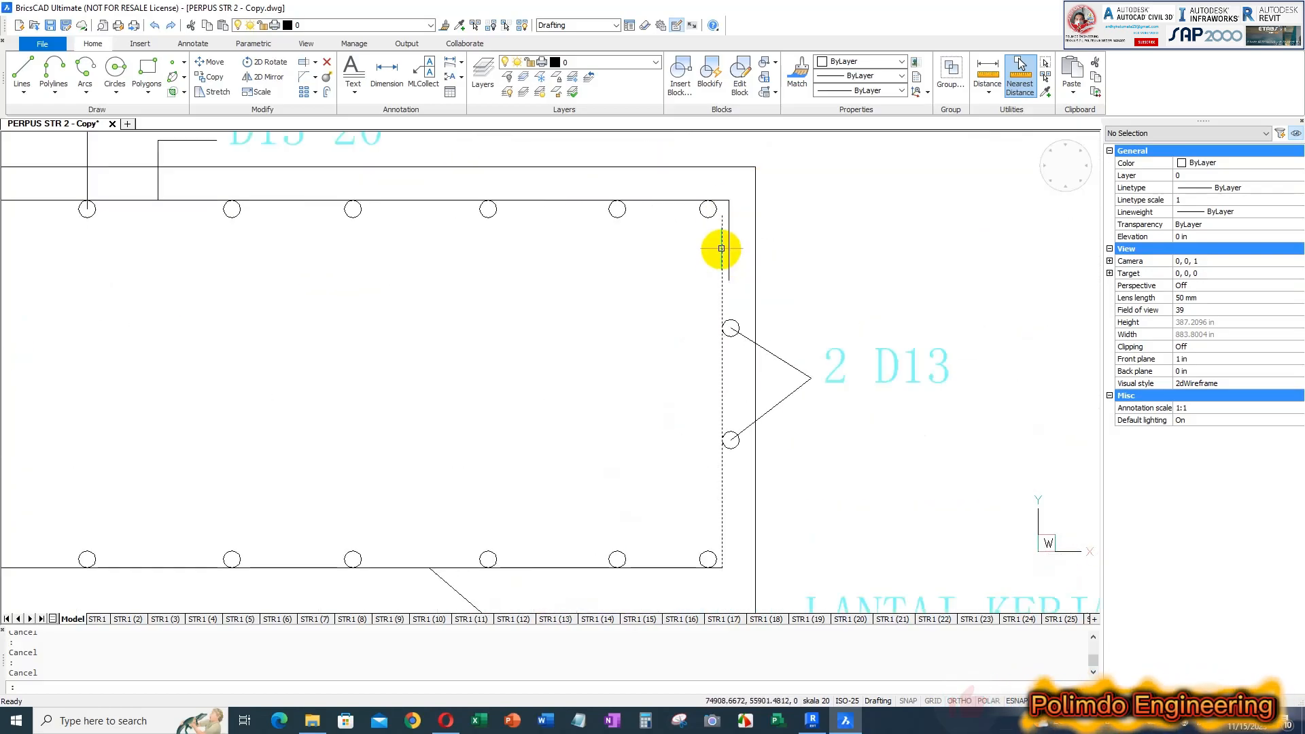
scroll(796, 277, "down", 1)
scroll(707, 277, "down", 1)
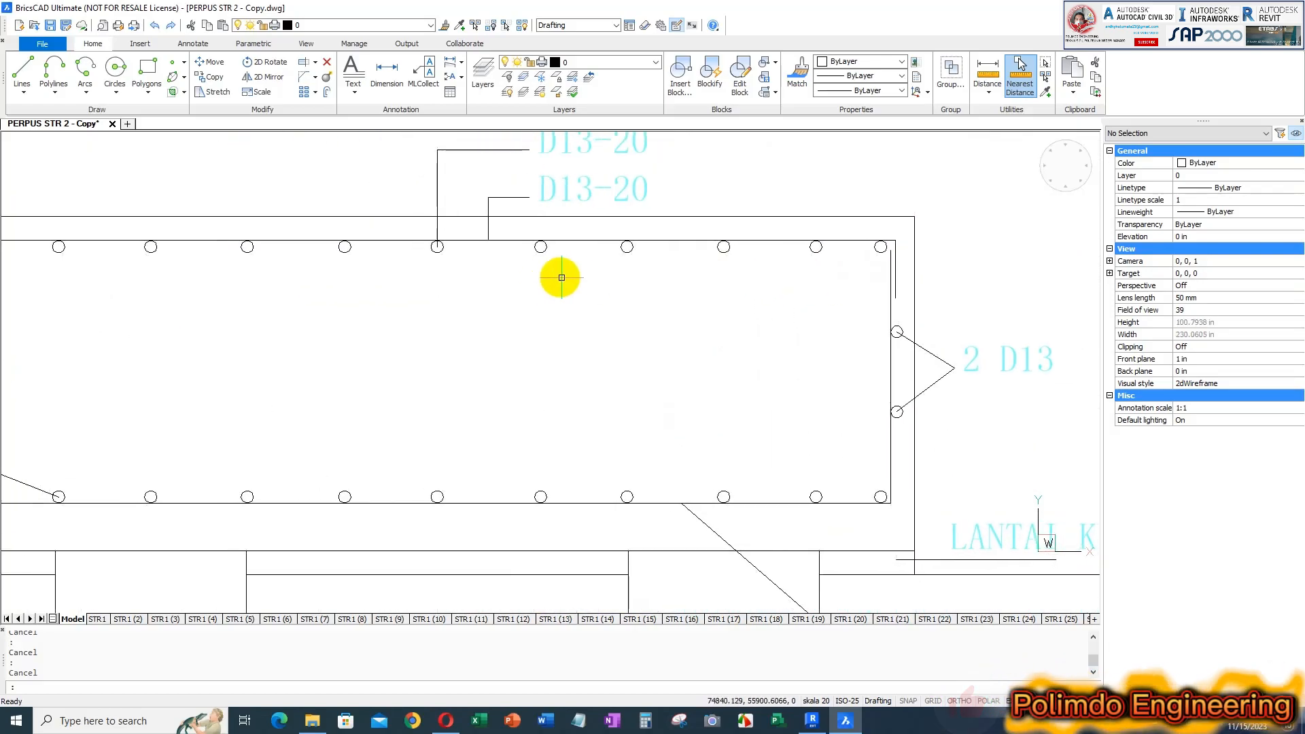
scroll(822, 282, "down", 1)
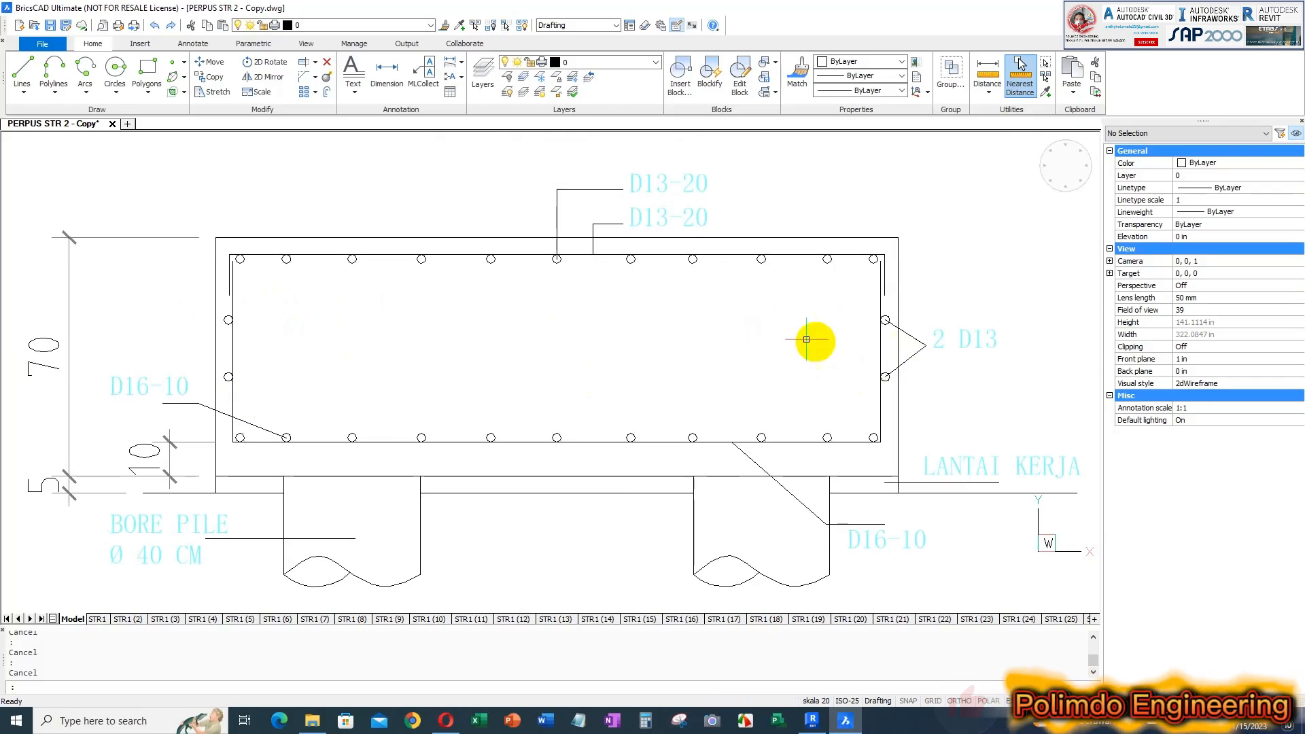
scroll(745, 356, "down", 2)
middle_click_drag(724, 413, 726, 218)
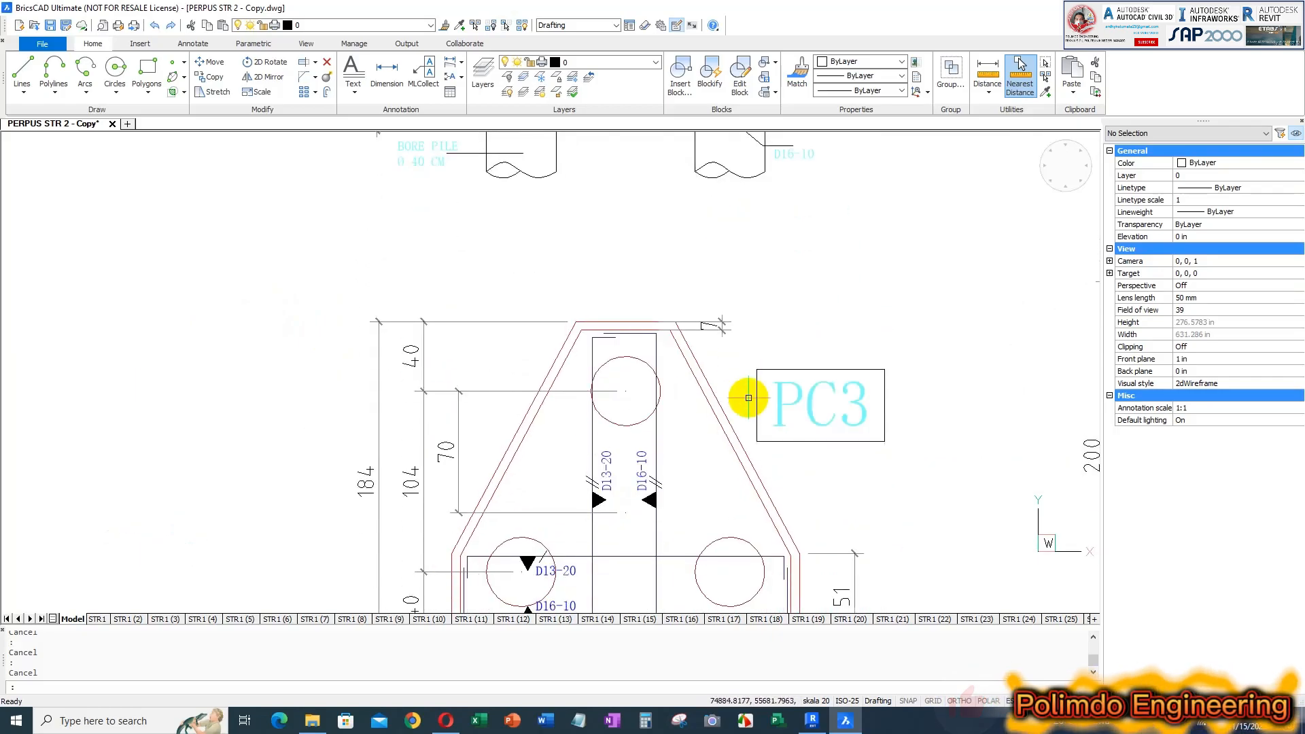
- Switch to Revit and check which detail views the horizontal and vertical section lines in the PileCap Type 3 plan belong to
middle_click_drag(704, 501, 690, 389)
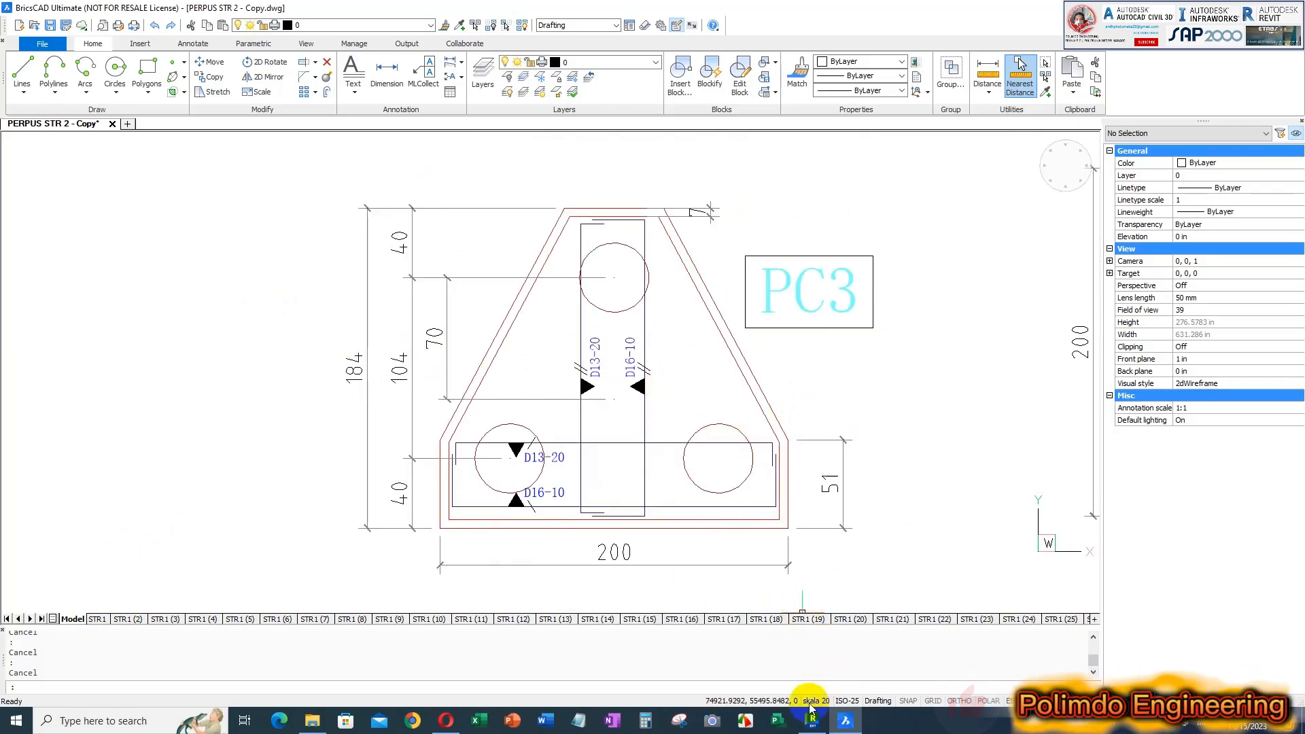
left_click(811, 723)
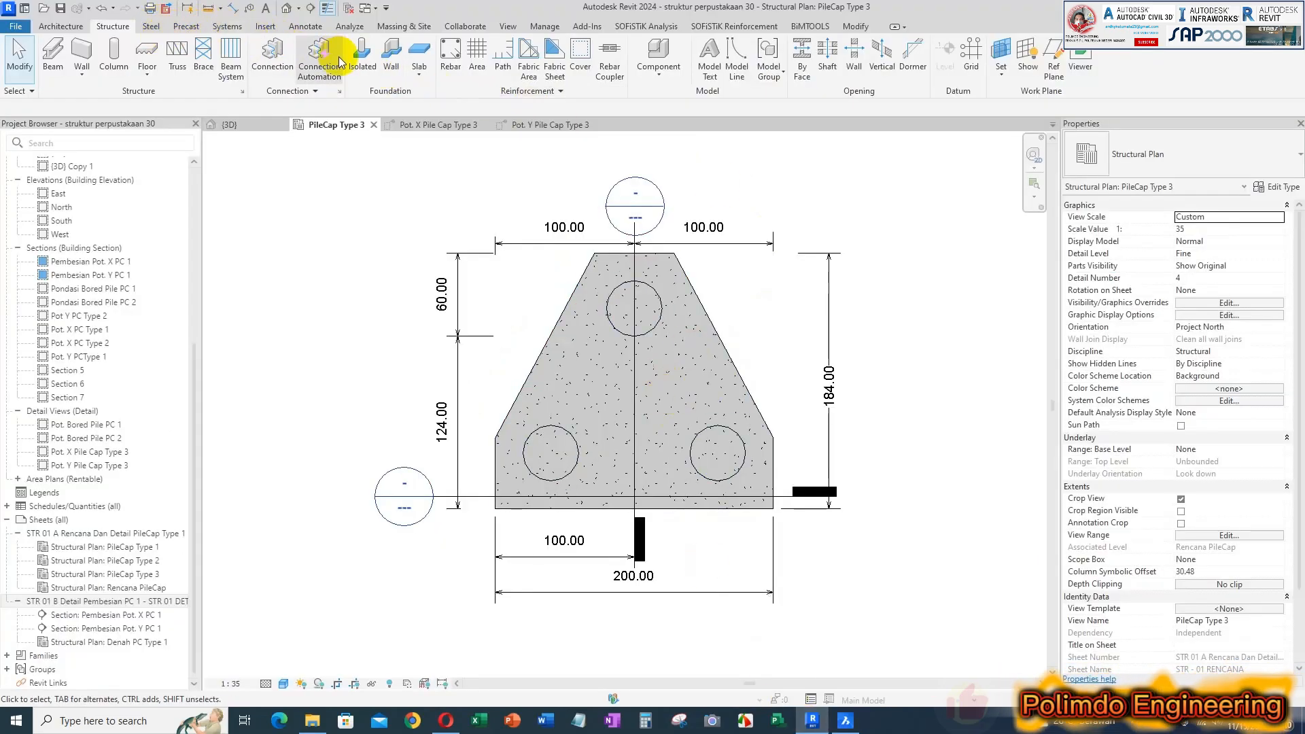
left_click(448, 61)
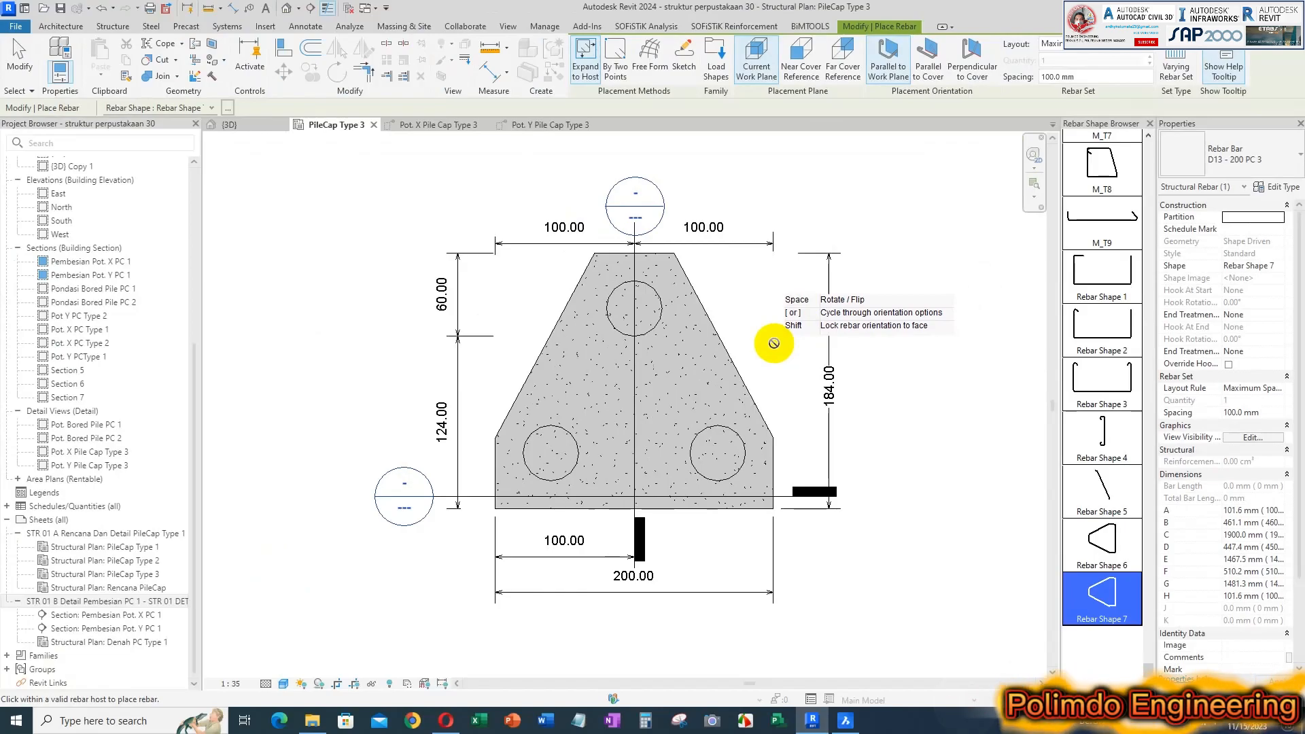
key("Escape")
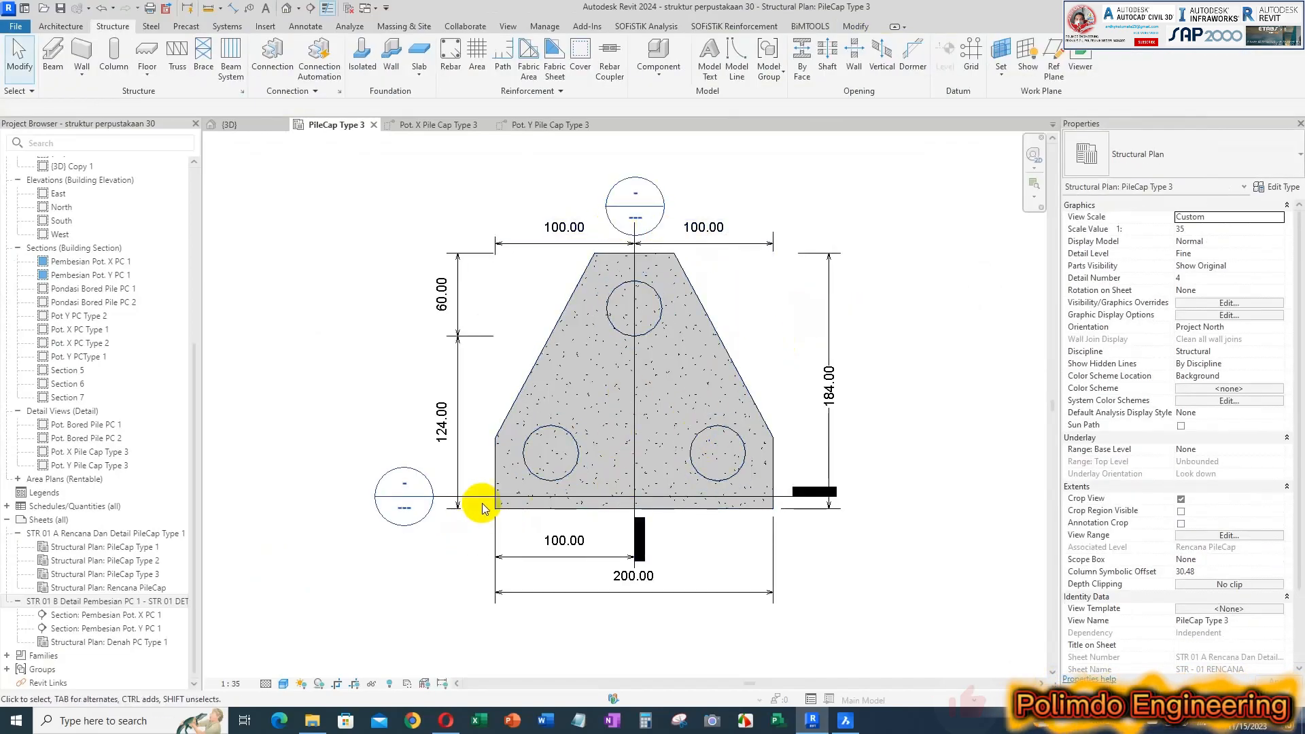
left_click(481, 497)
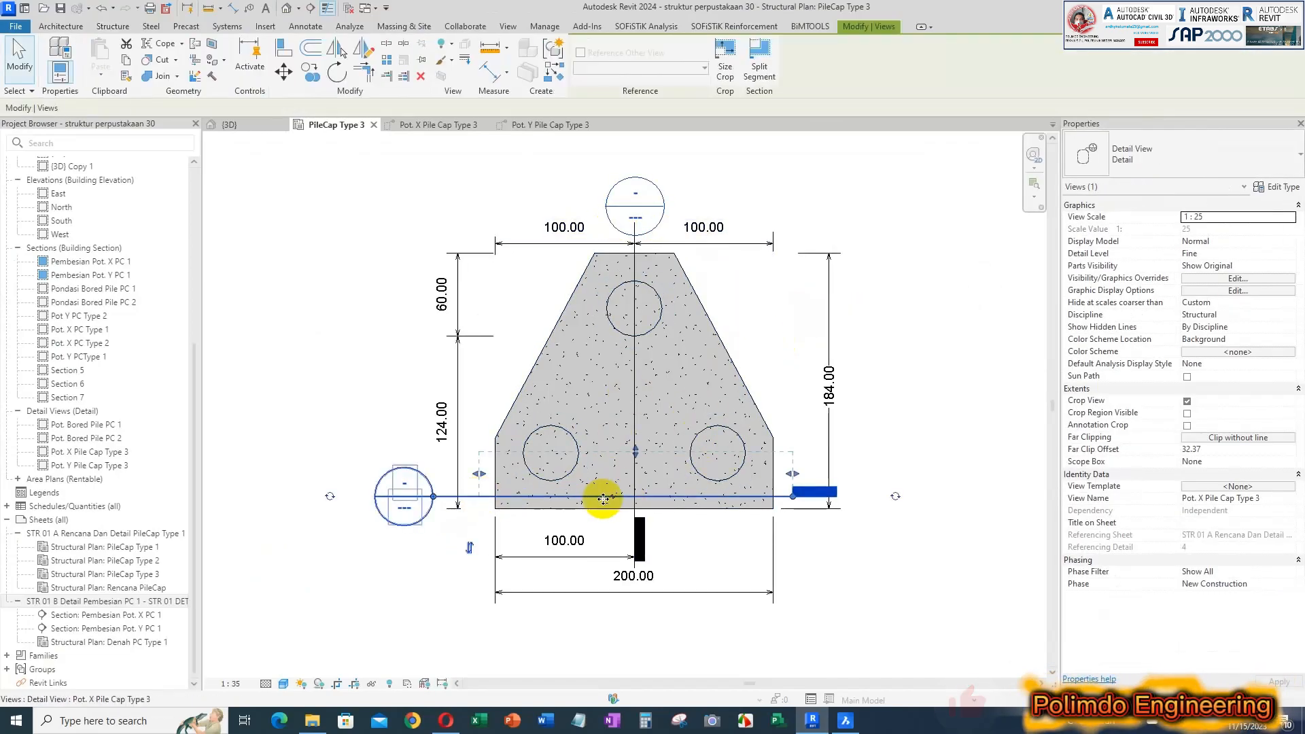
key("Escape")
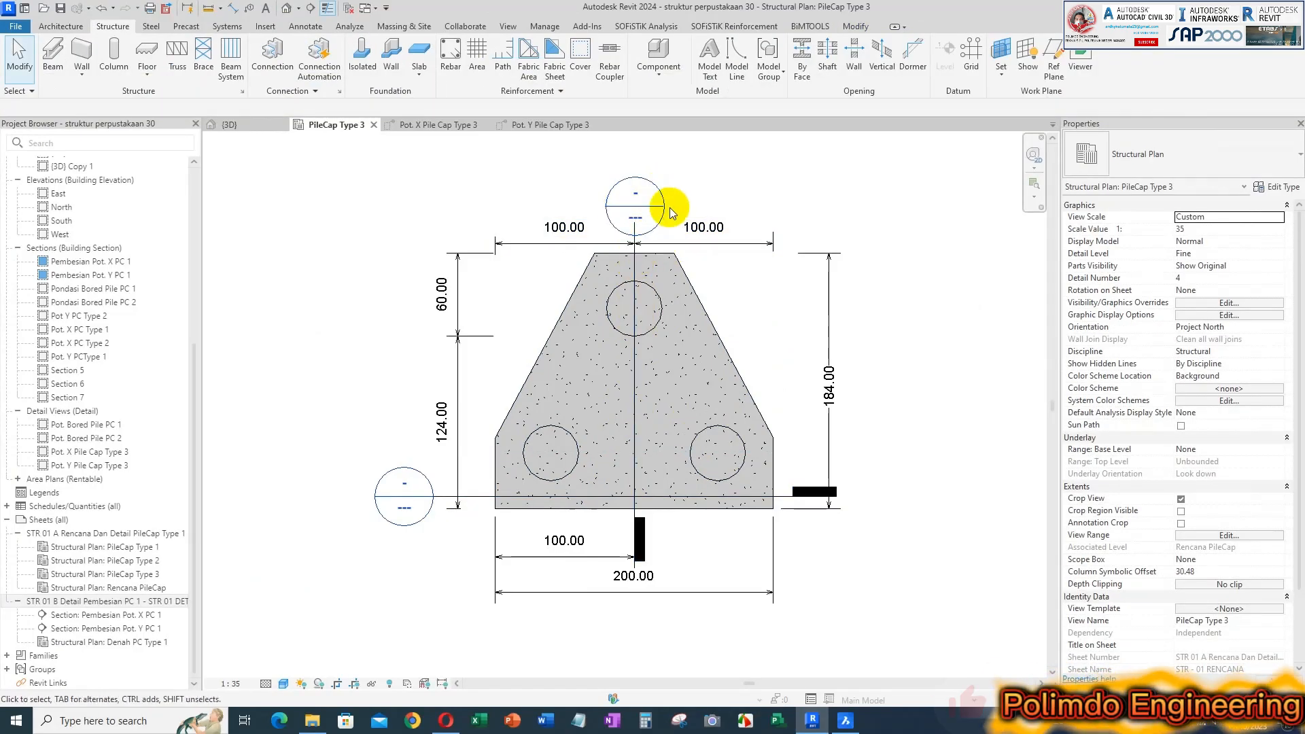
left_click(638, 274)
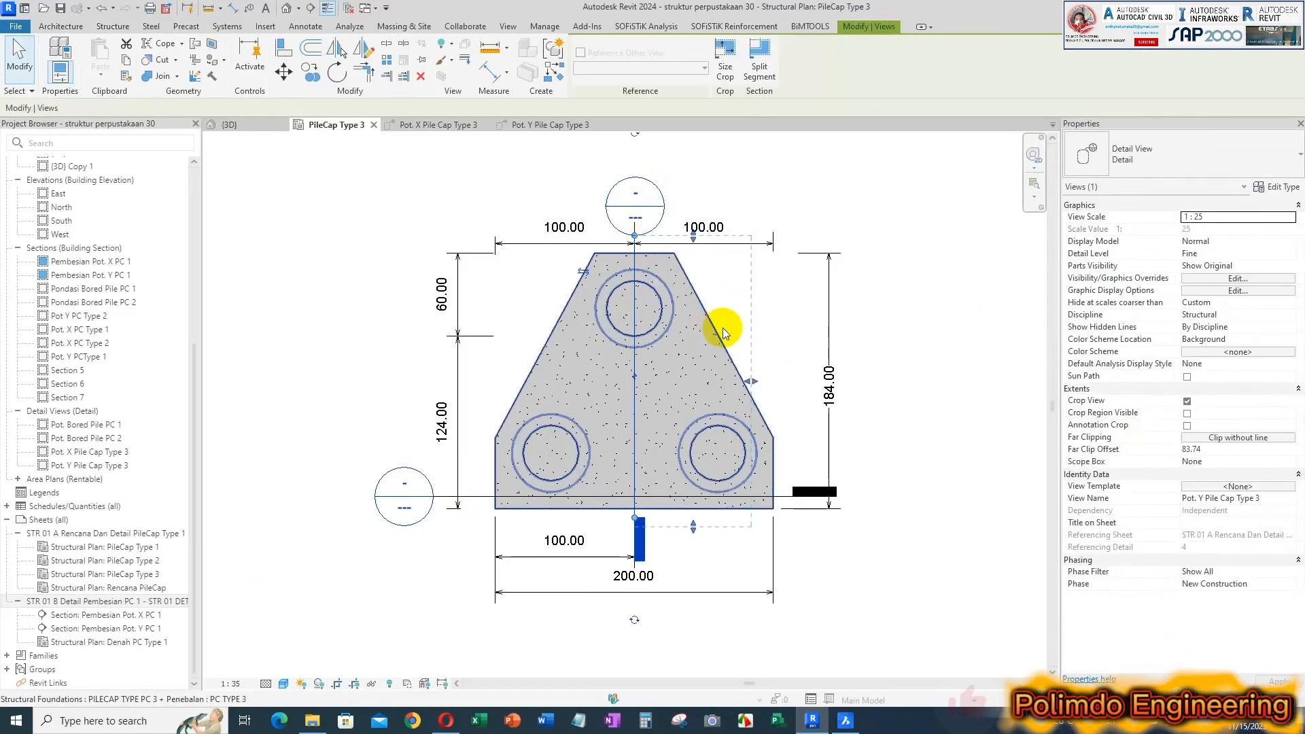
key("Escape")
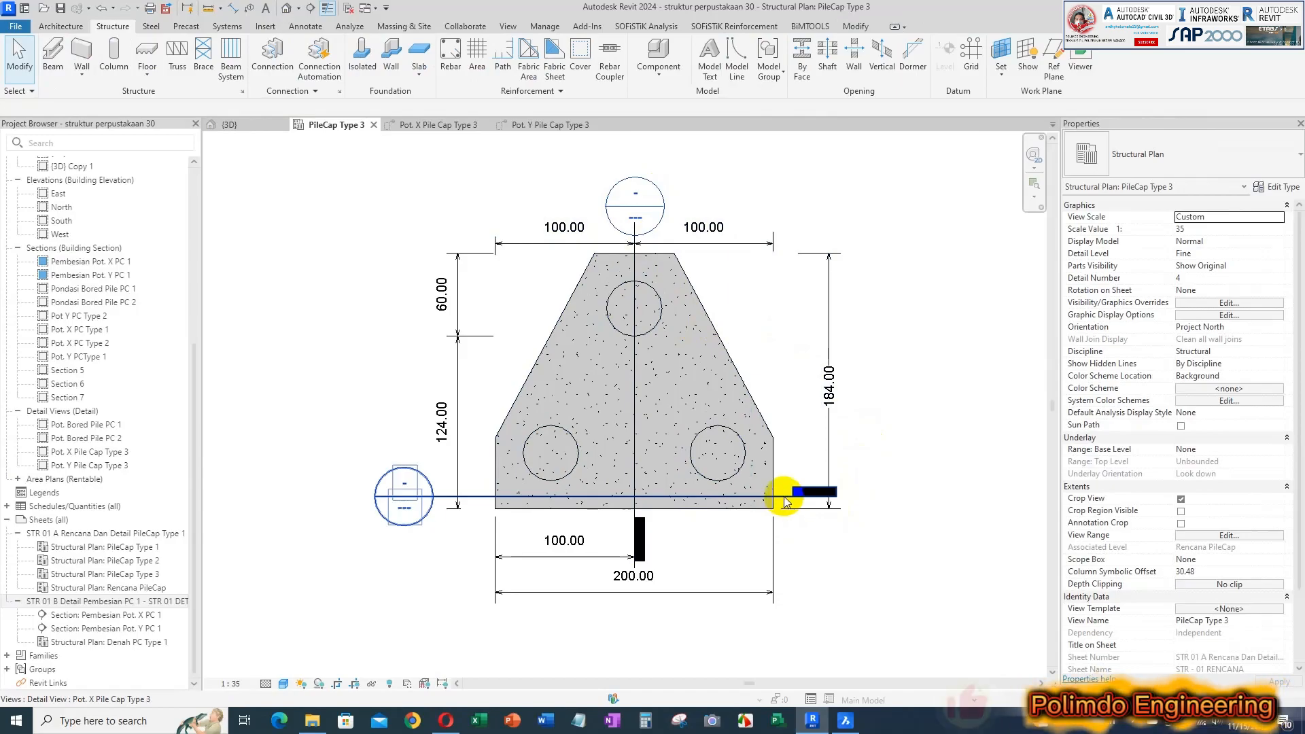
- Bring up the Pot. X Pile Cap Type 3 detail view and start the Rebar tool for its pile cap
left_click(787, 500)
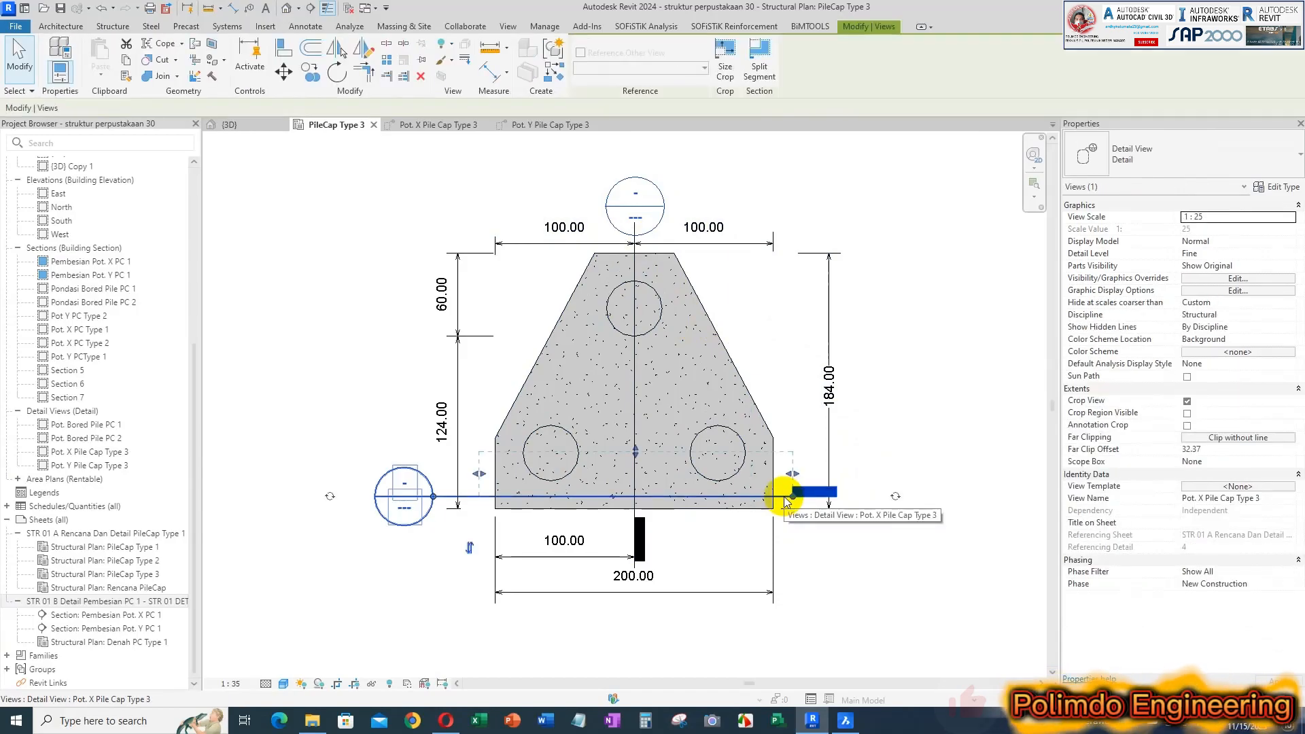
left_click(456, 127)
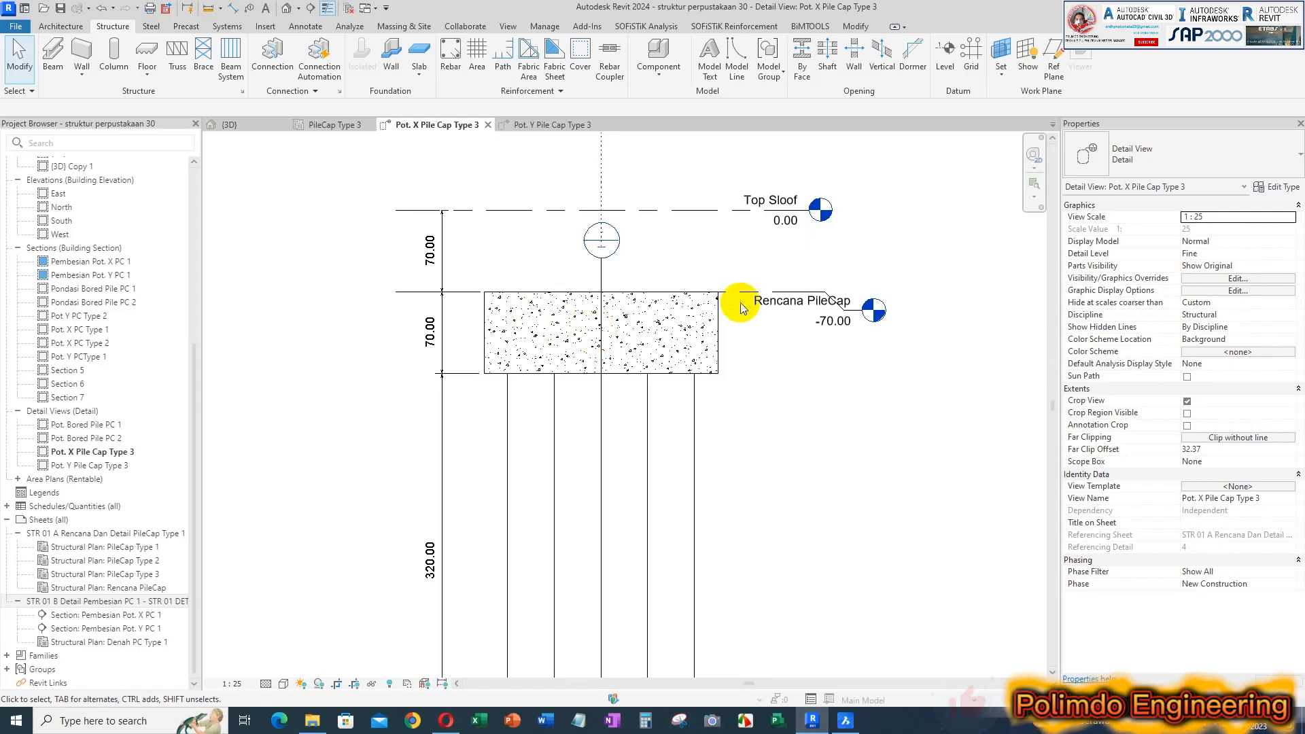
scroll(736, 300, "up", 2)
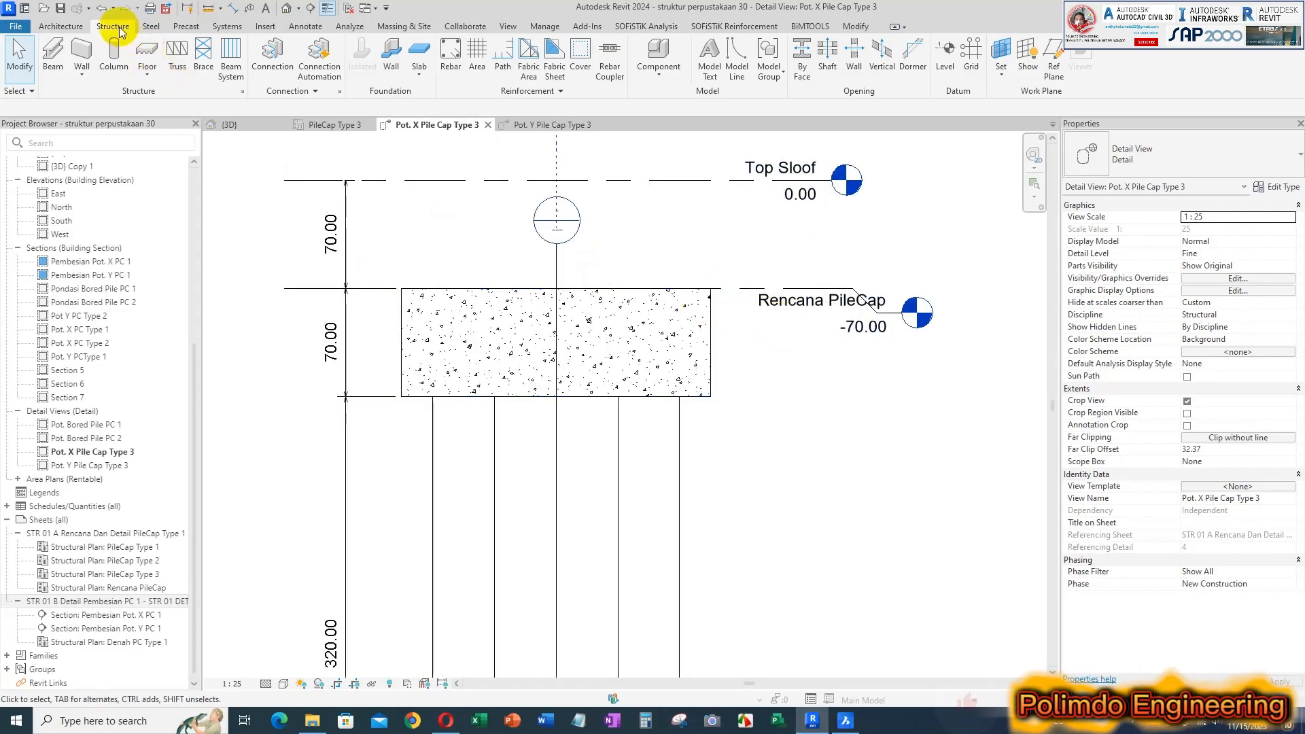
left_click(448, 68)
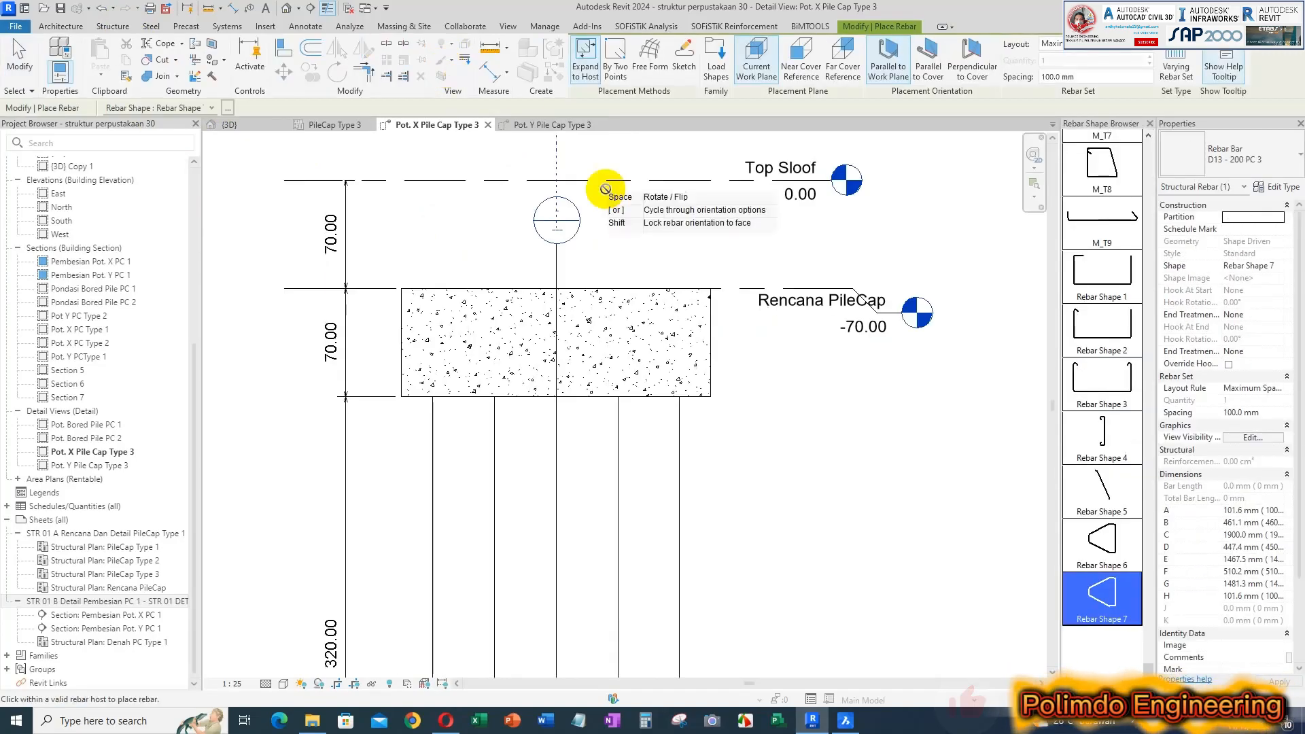
- Switch to BricsCAD and examine the PC3 plan for the distance between the concrete edge and the reinforcement outline
left_click(845, 721)
scroll(675, 405, "down", 5)
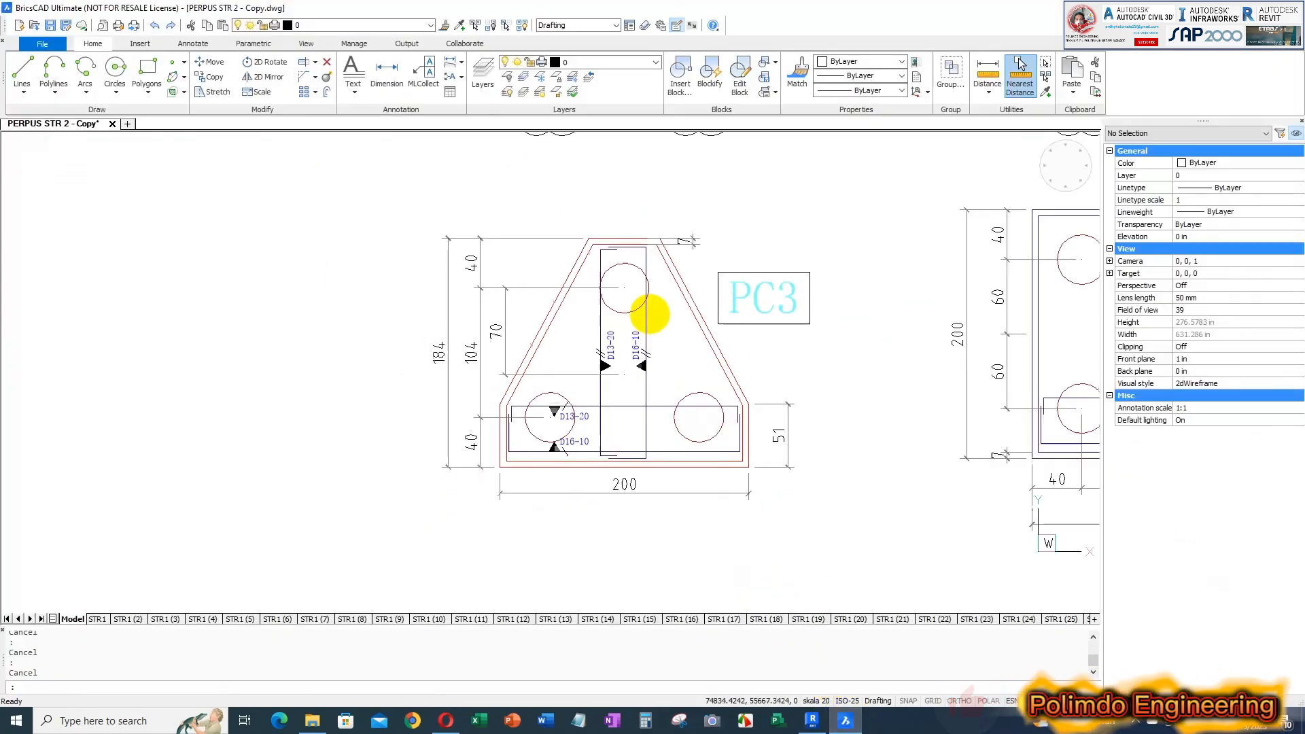
scroll(671, 211, "up", 3)
scroll(626, 276, "down", 5)
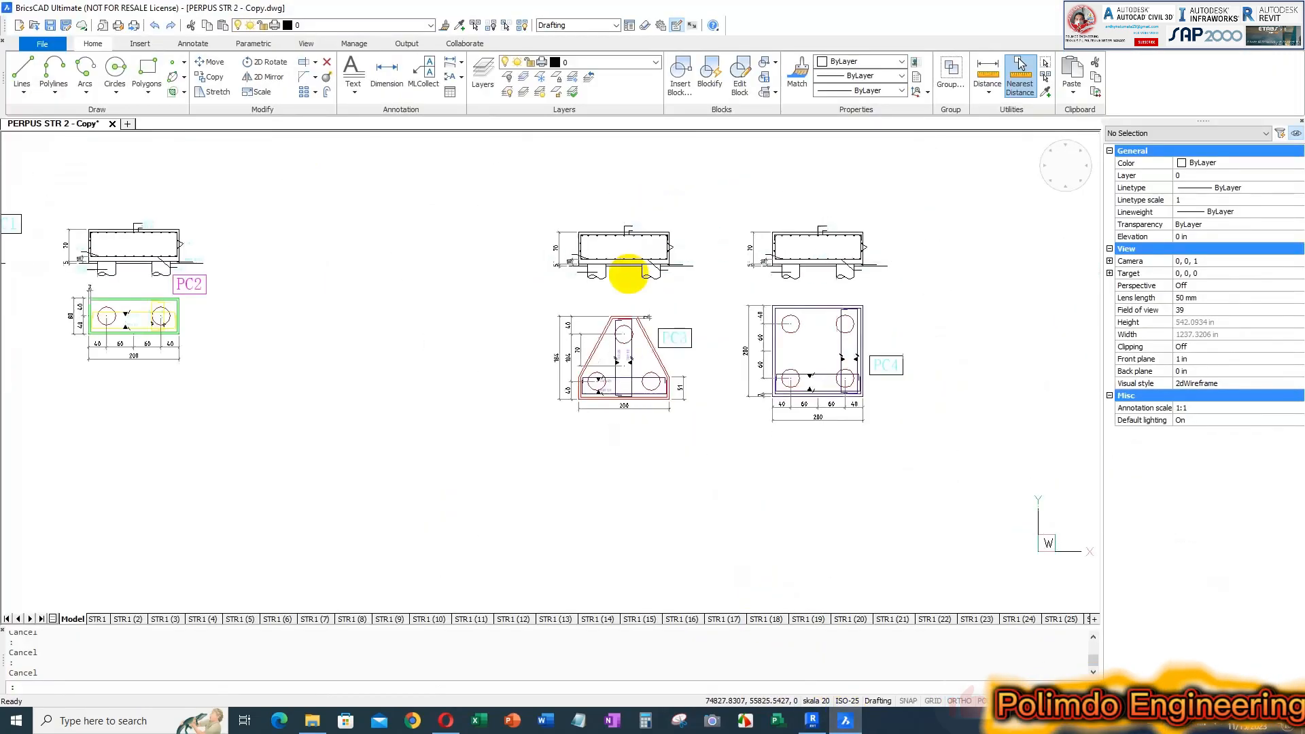
scroll(626, 277, "up", 6)
scroll(652, 334, "up", 4)
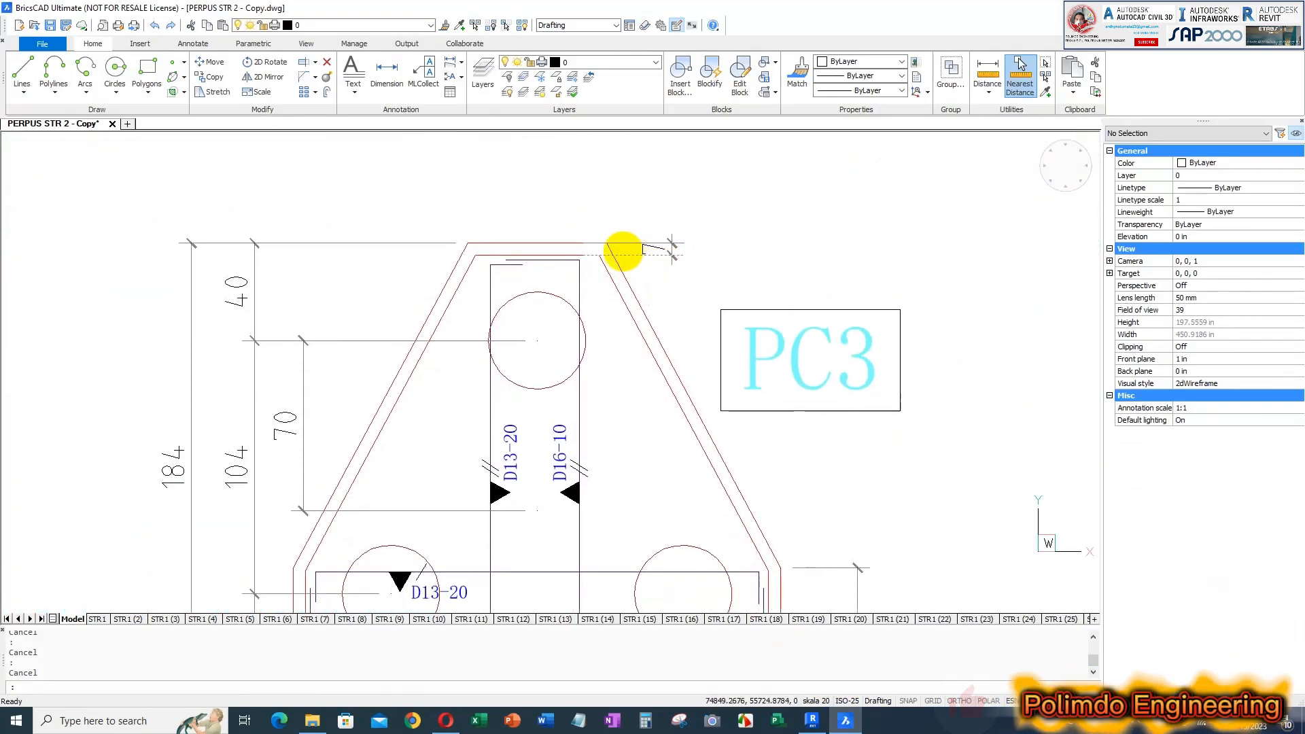
scroll(606, 285, "down", 2)
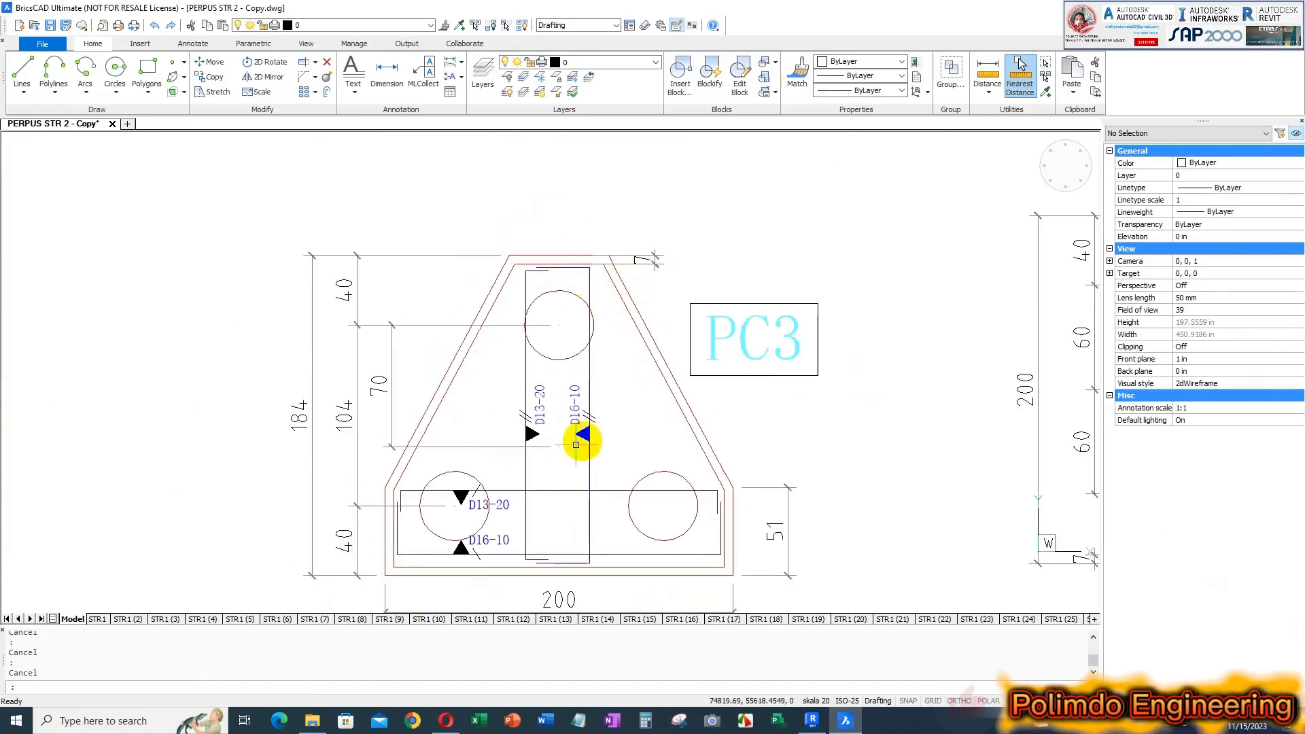
- Switch back to Revit, leave rebar placement, and open the project's Rebar Cover Settings
left_click(812, 721)
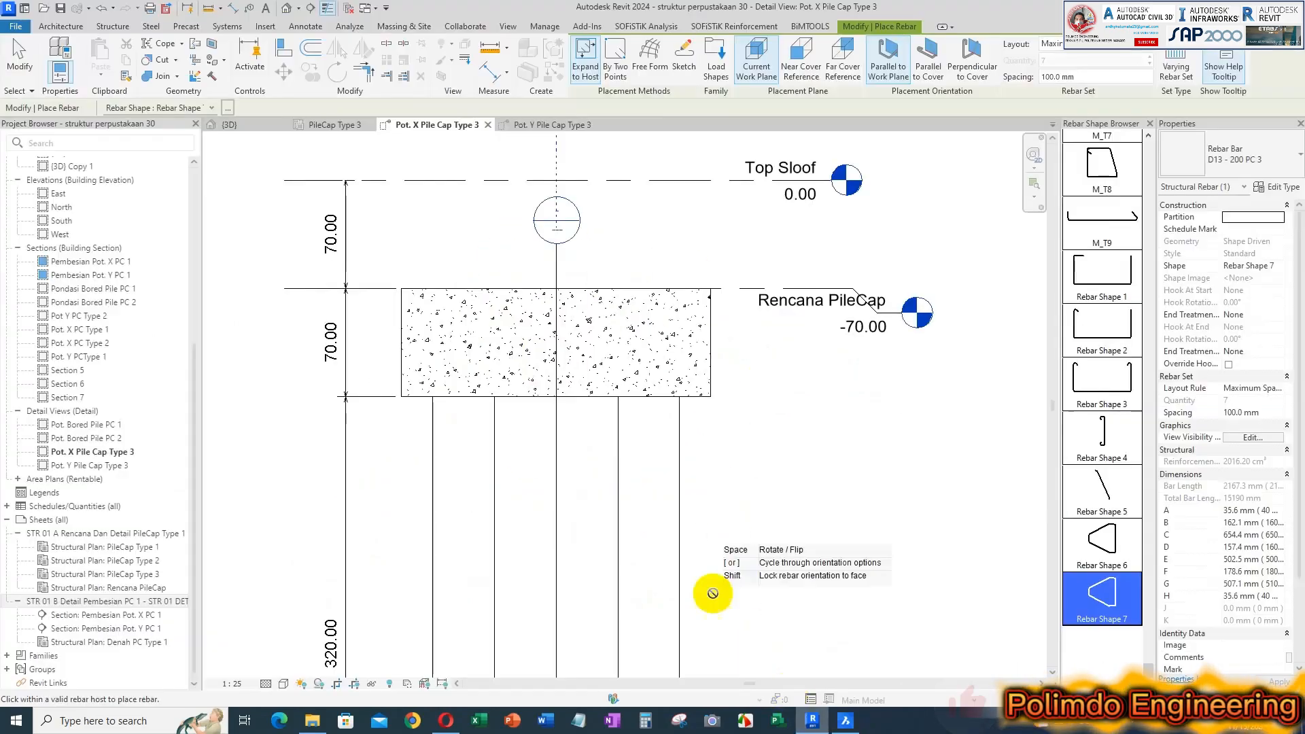
key("Escape")
left_click(644, 287)
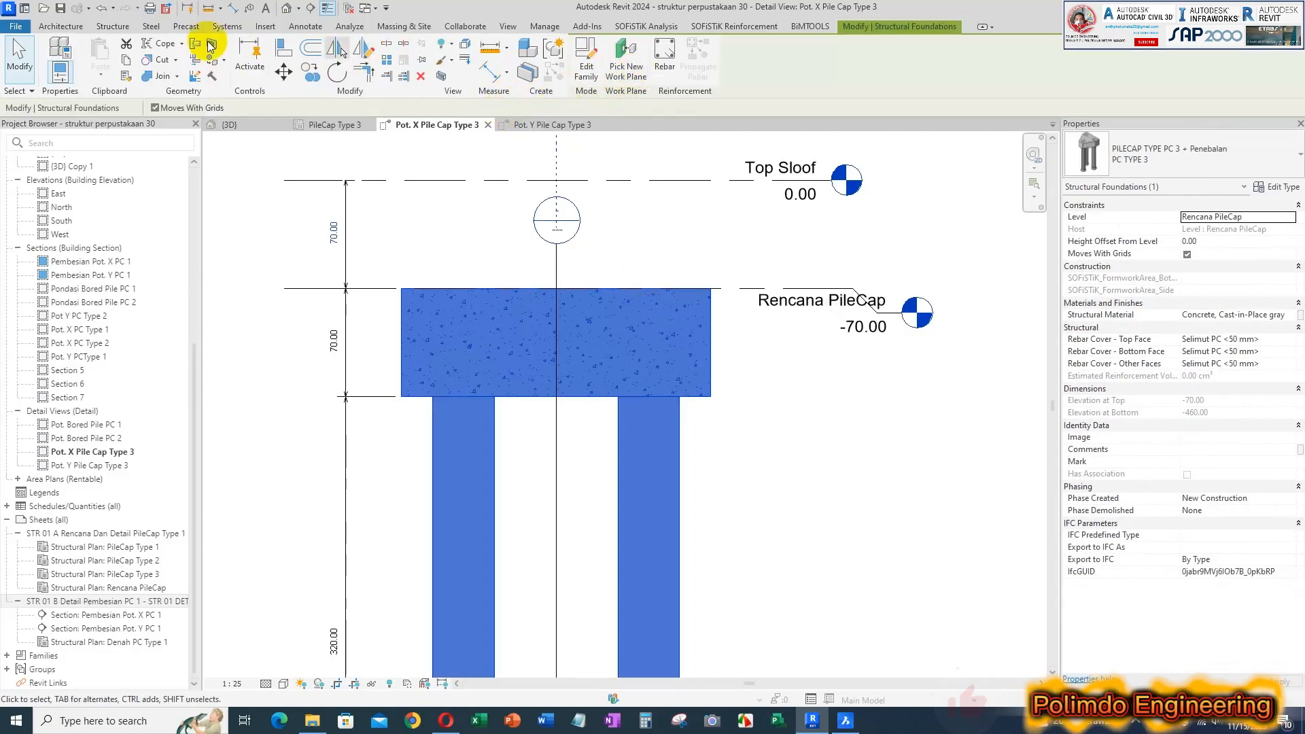
left_click(112, 26)
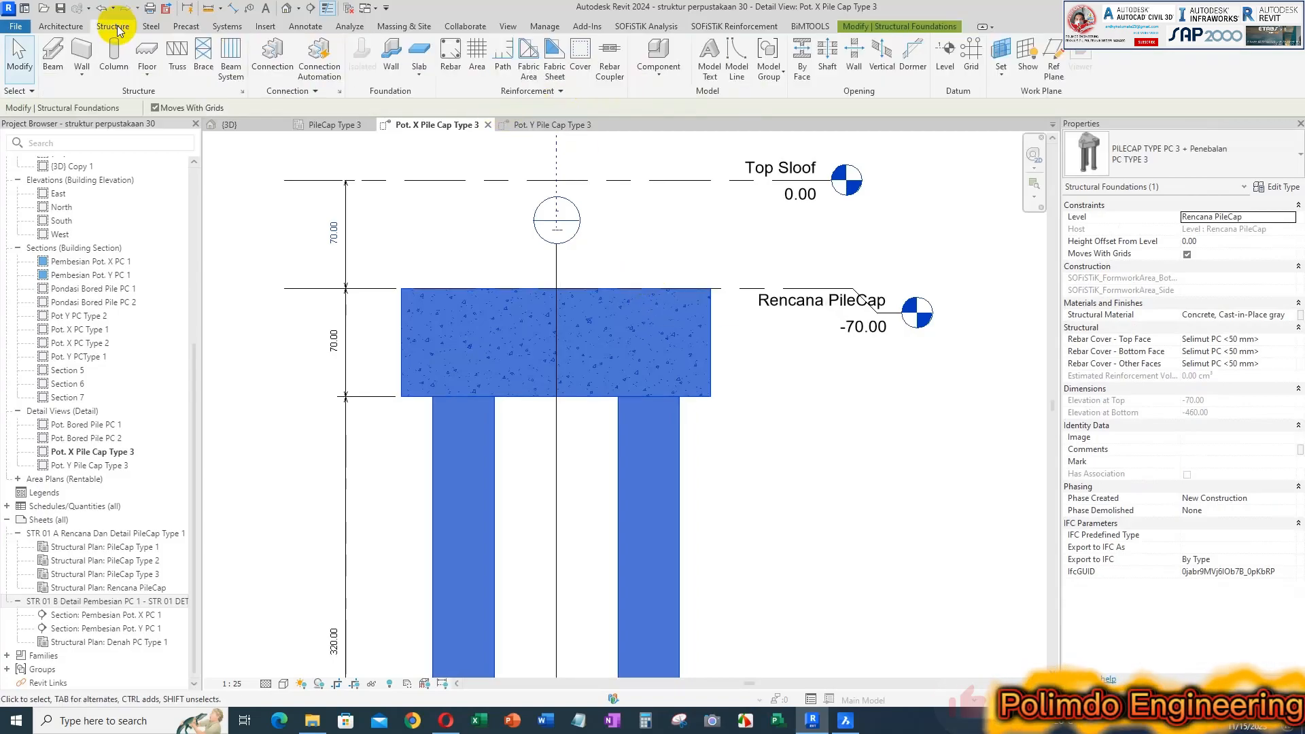
left_click(580, 68)
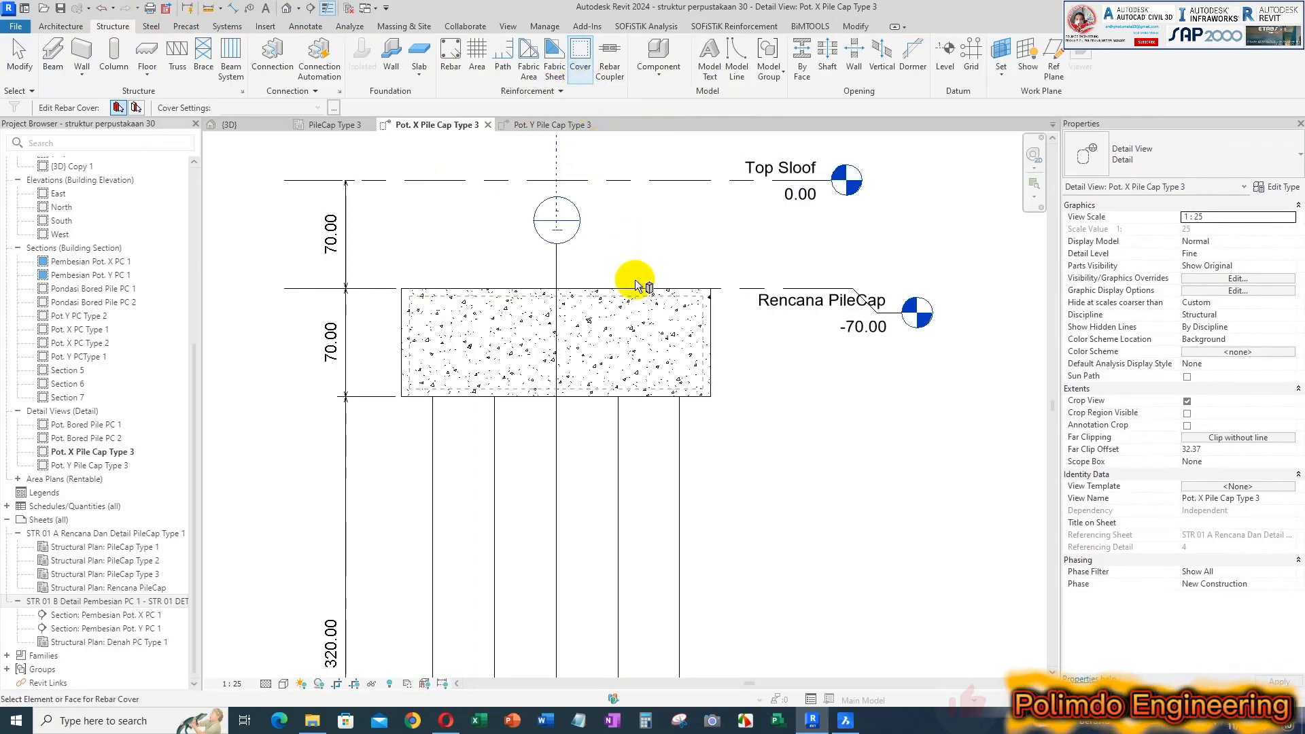
left_click(333, 108)
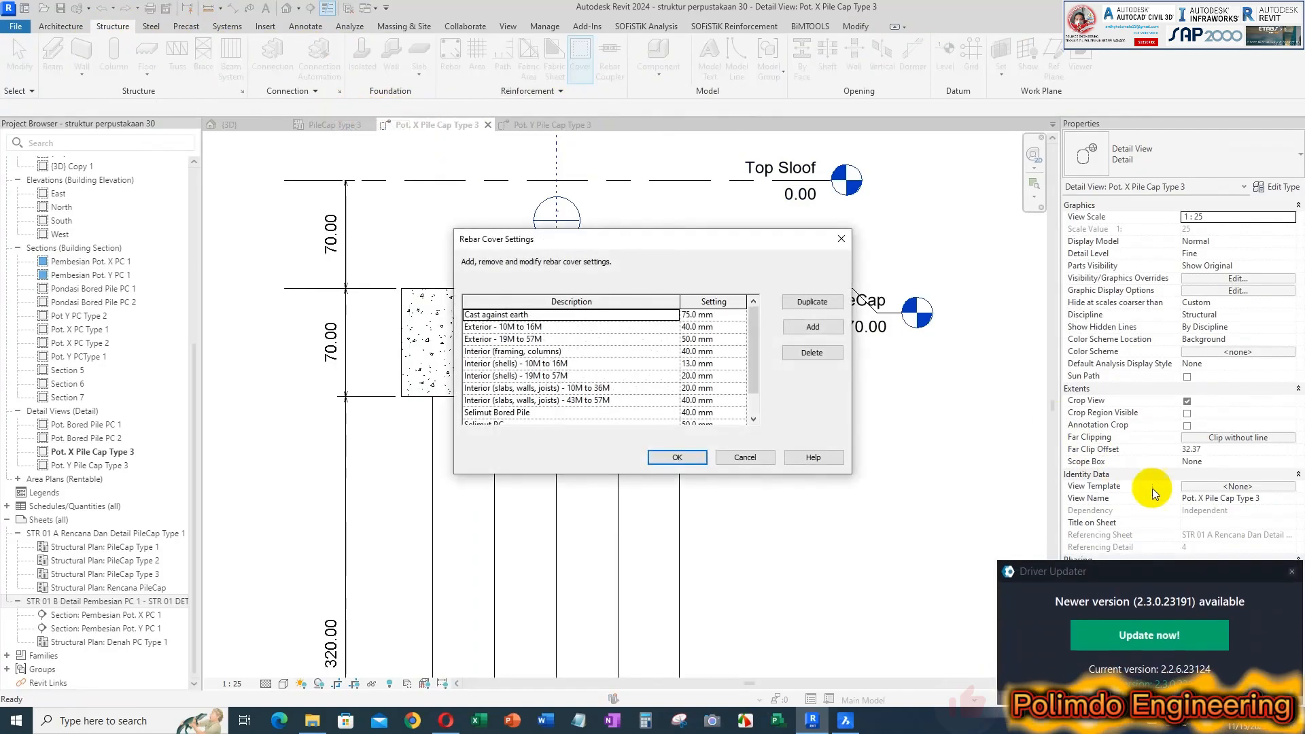
left_click(1291, 573)
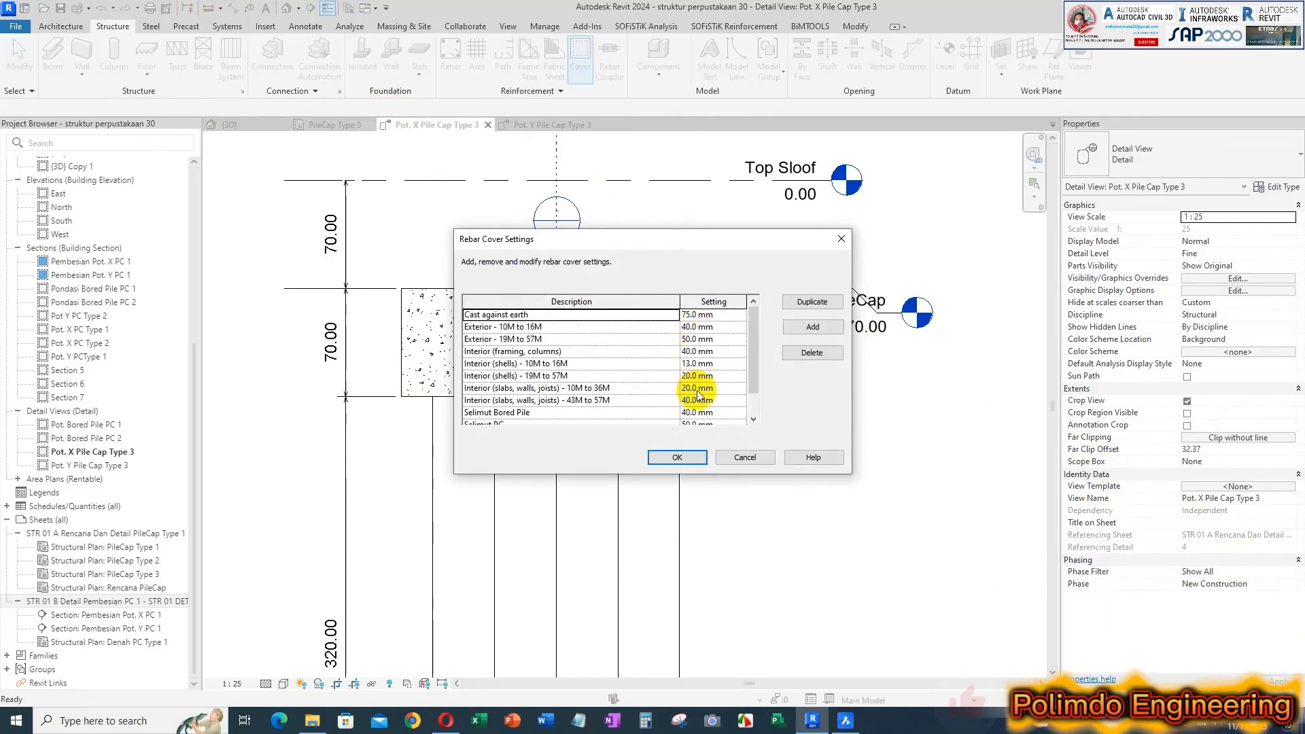
- Add a rebar cover setting named Selimut PC 3 with a value of 70 mm
left_click_drag(752, 354, 751, 369)
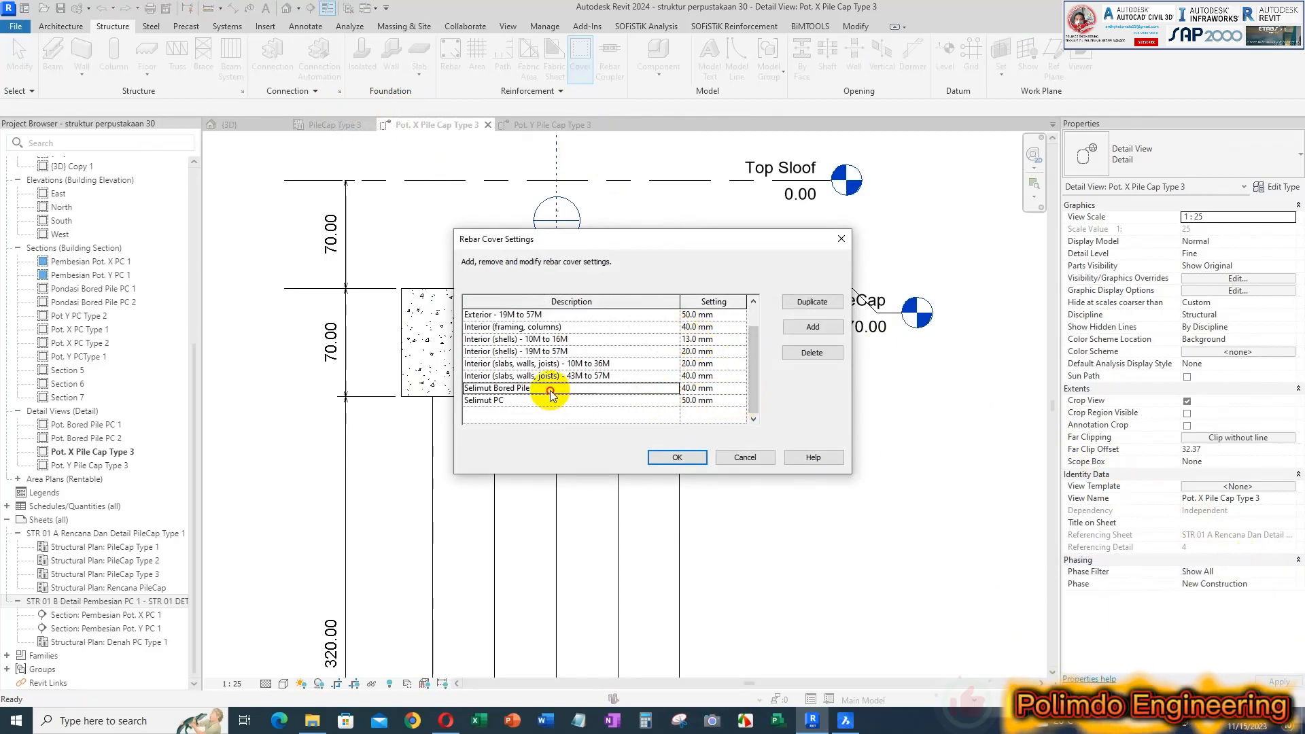
left_click(523, 403)
left_click(520, 401)
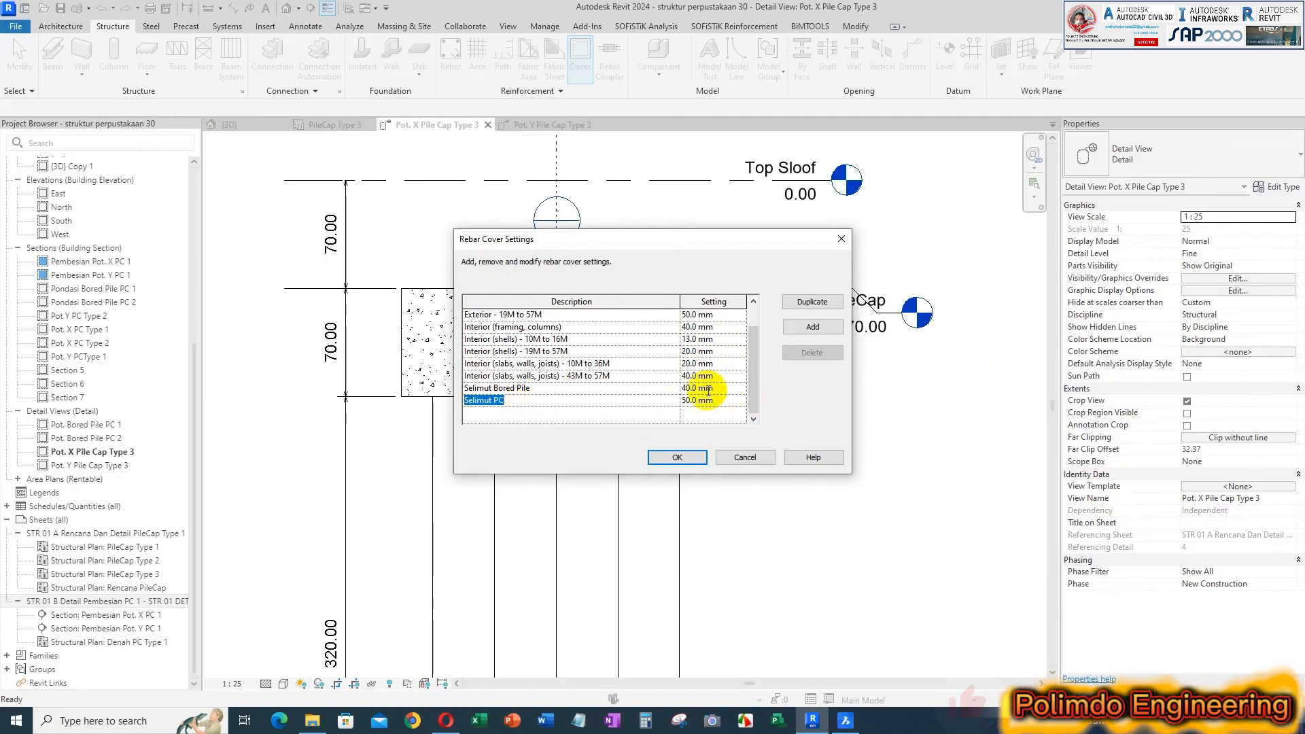
left_click(815, 327)
left_click(533, 413)
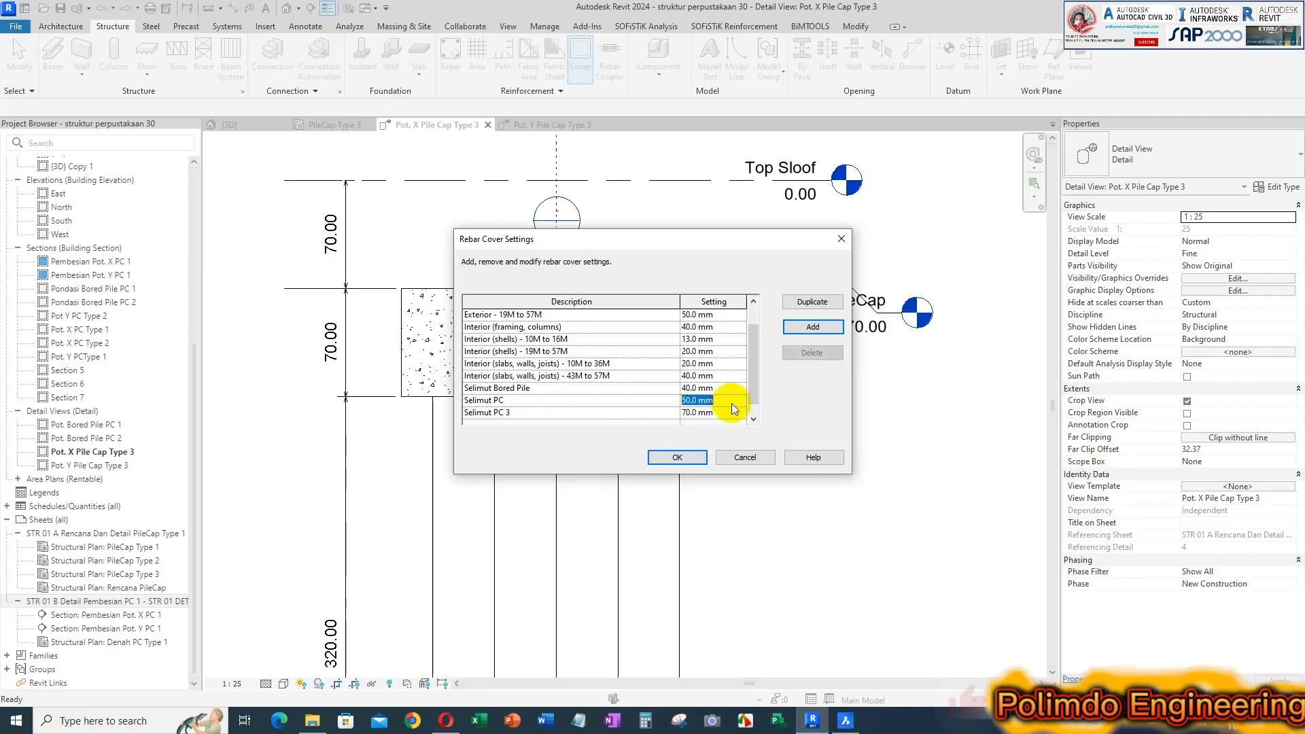
left_click(679, 457)
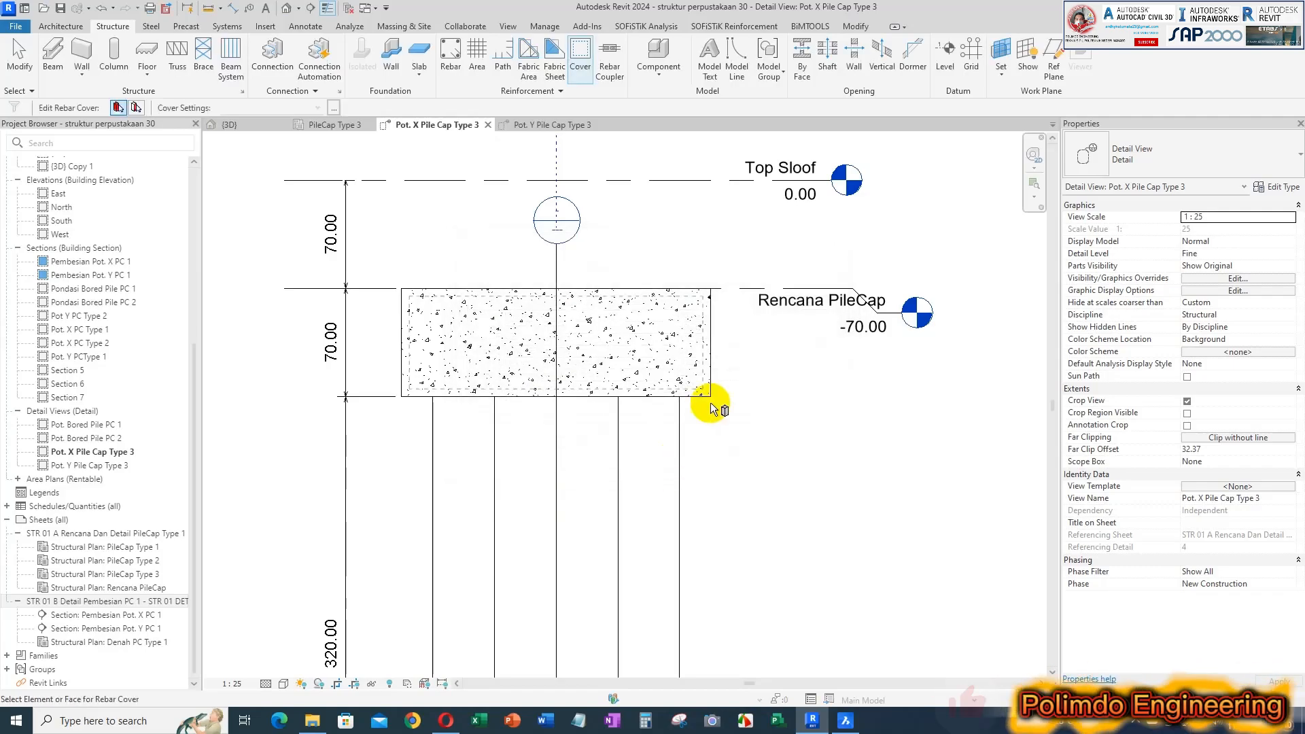
- Assign the Selimut PC 3 <70 mm> cover to the whole pile cap in the Pot. X Pile Cap Type 3 view
left_click(687, 317)
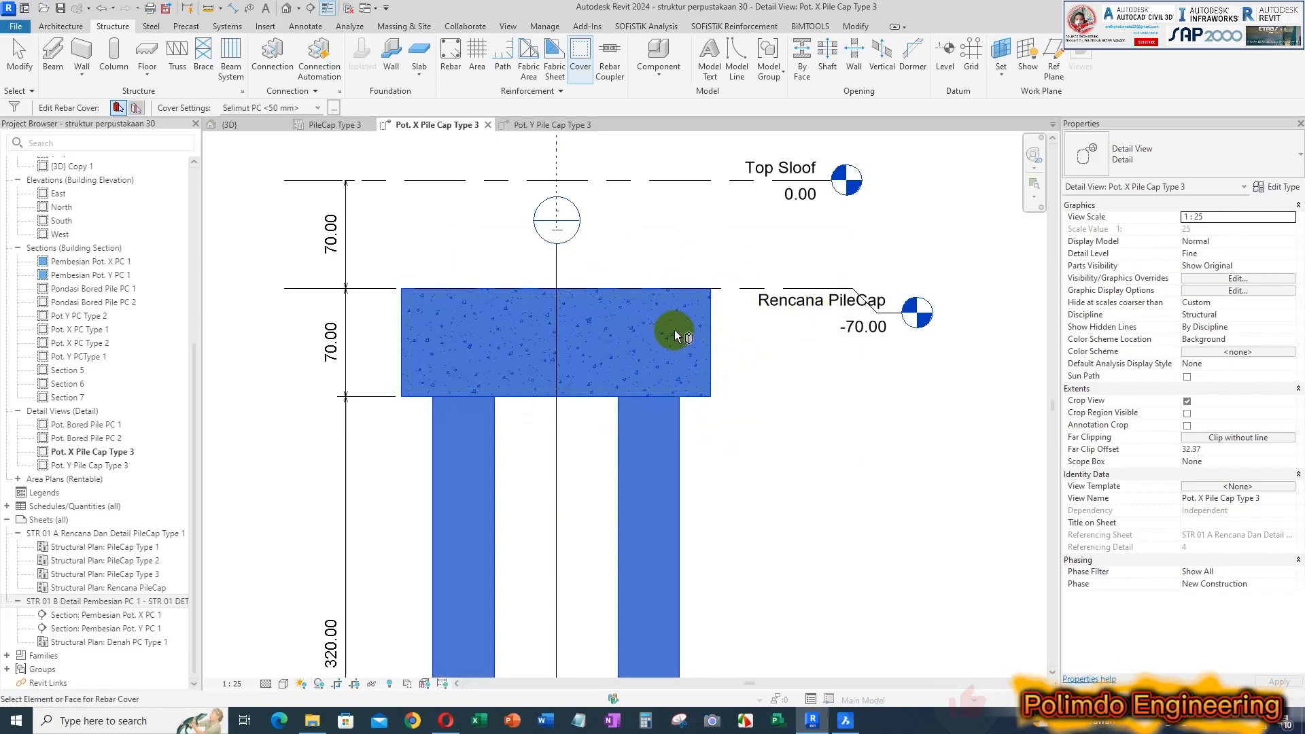
left_click(308, 110)
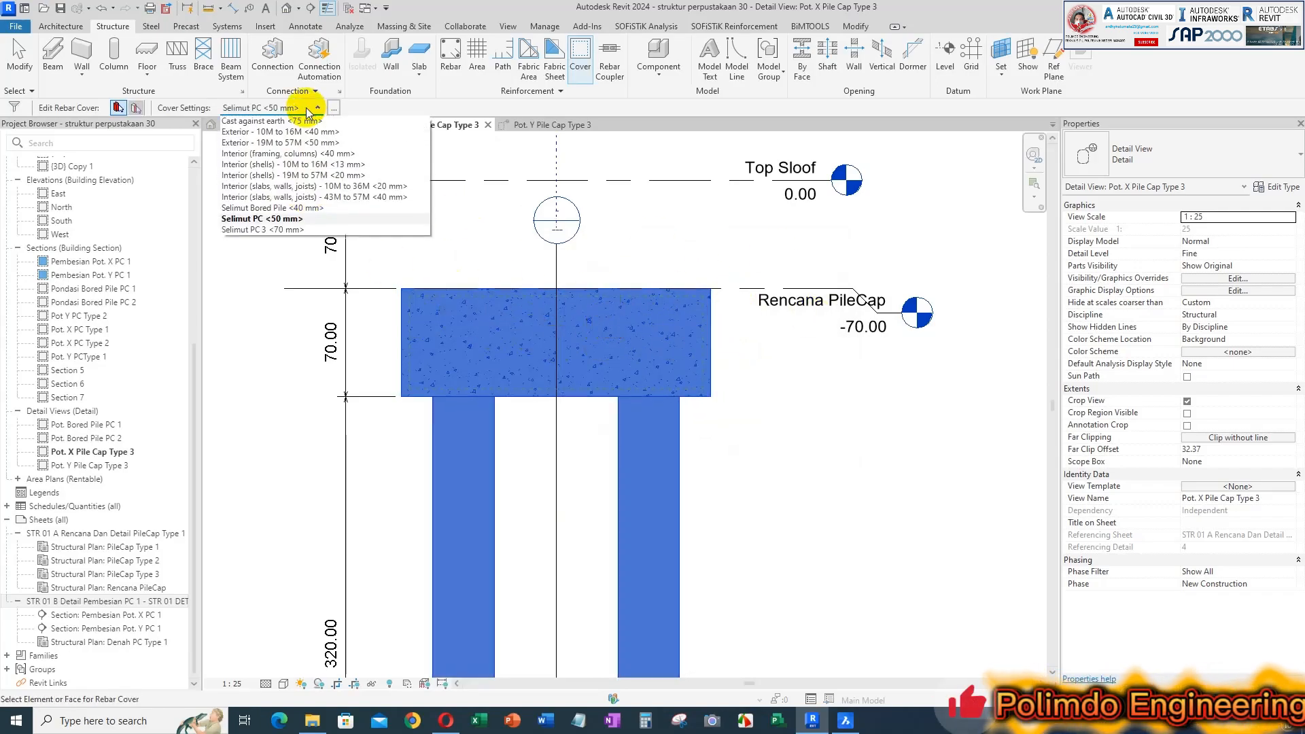
left_click(268, 229)
left_click(607, 345)
scroll(701, 378, "up", 2)
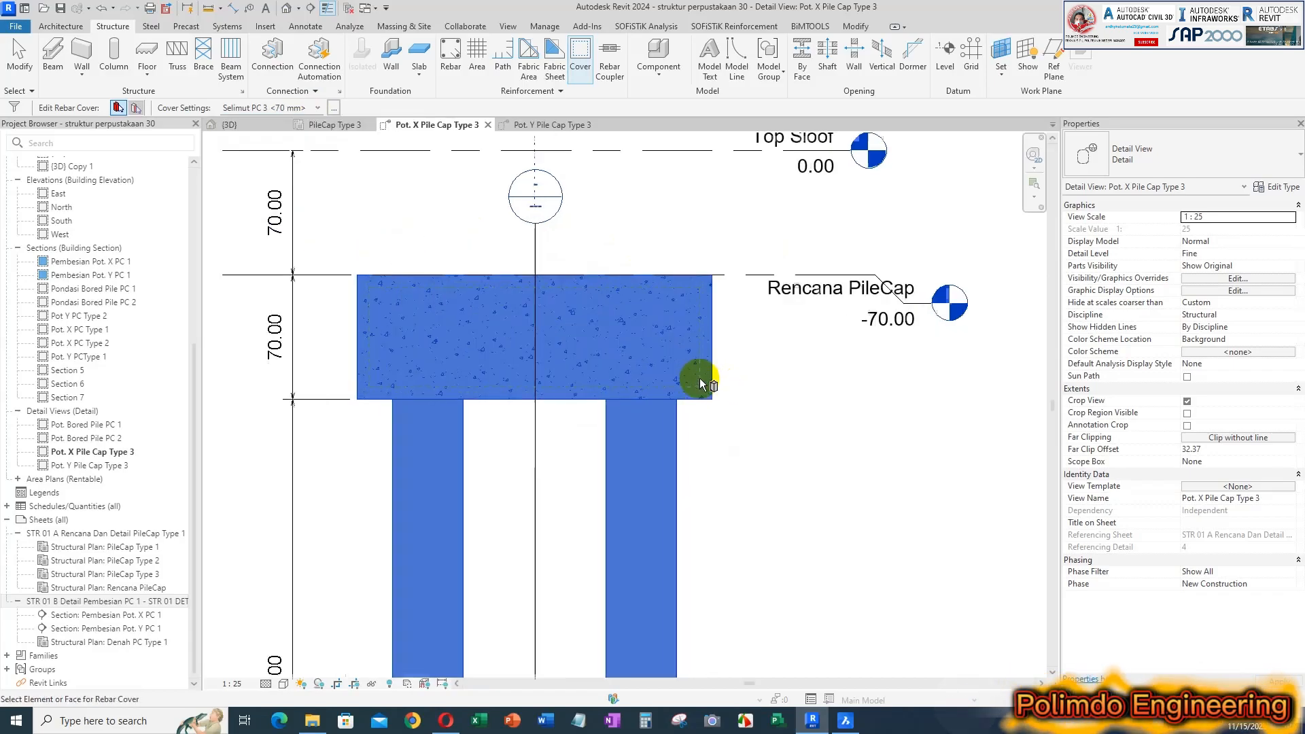
key("Escape")
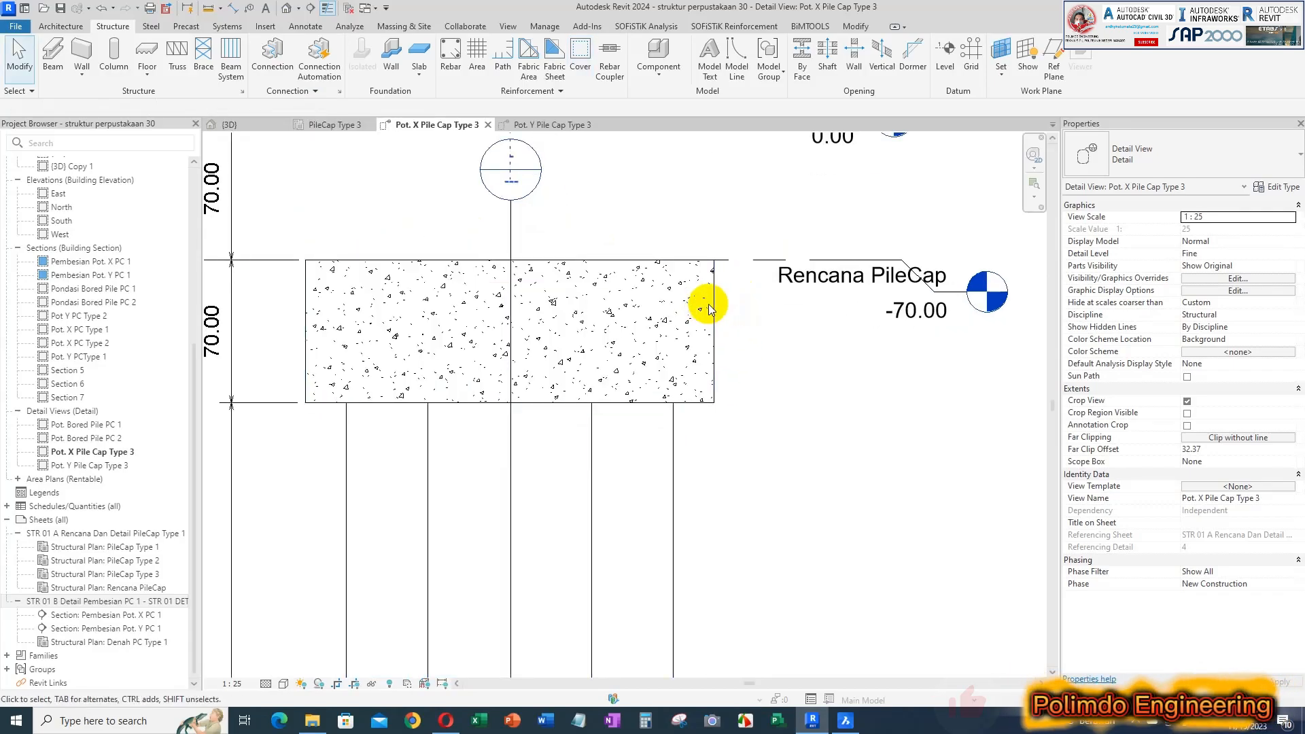
middle_click_drag(764, 339, 819, 326)
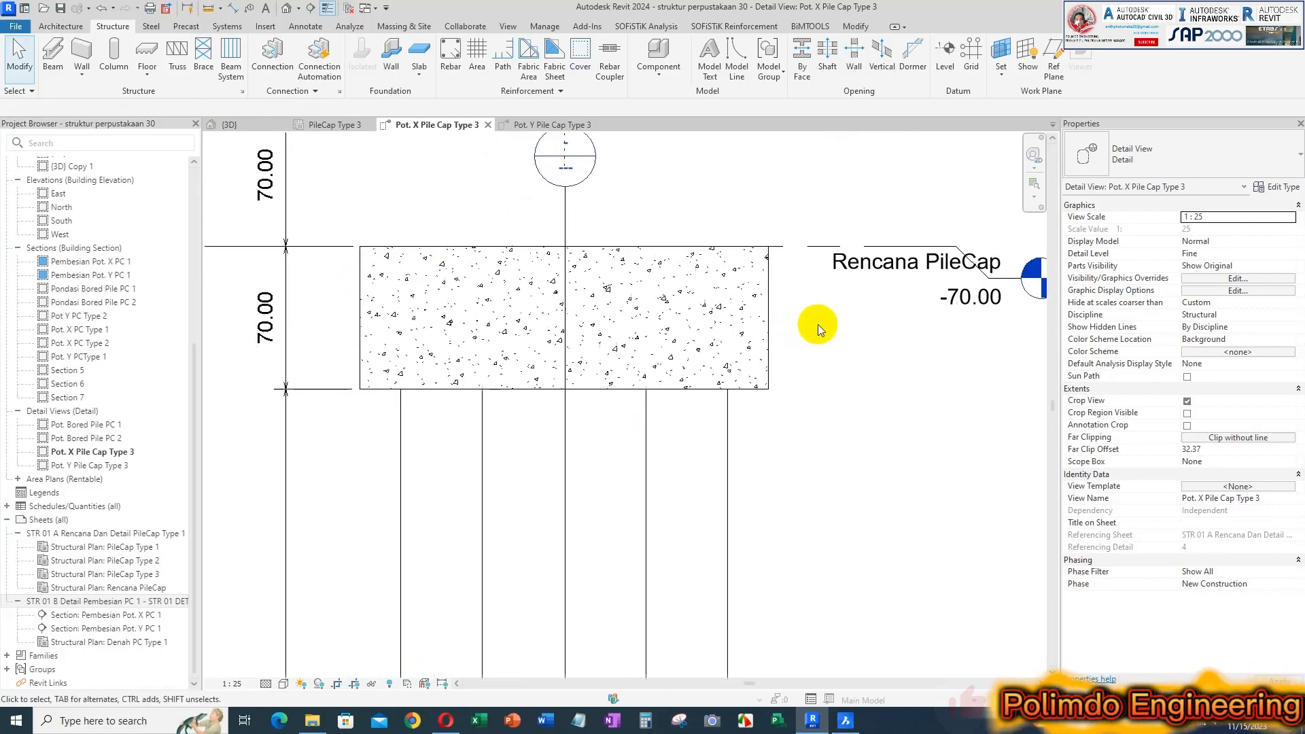
- Switch to BricsCAD and examine the PC3 section, checking the short vertical bar end at its upper right corner
left_click(845, 721)
scroll(670, 304, "up", 7)
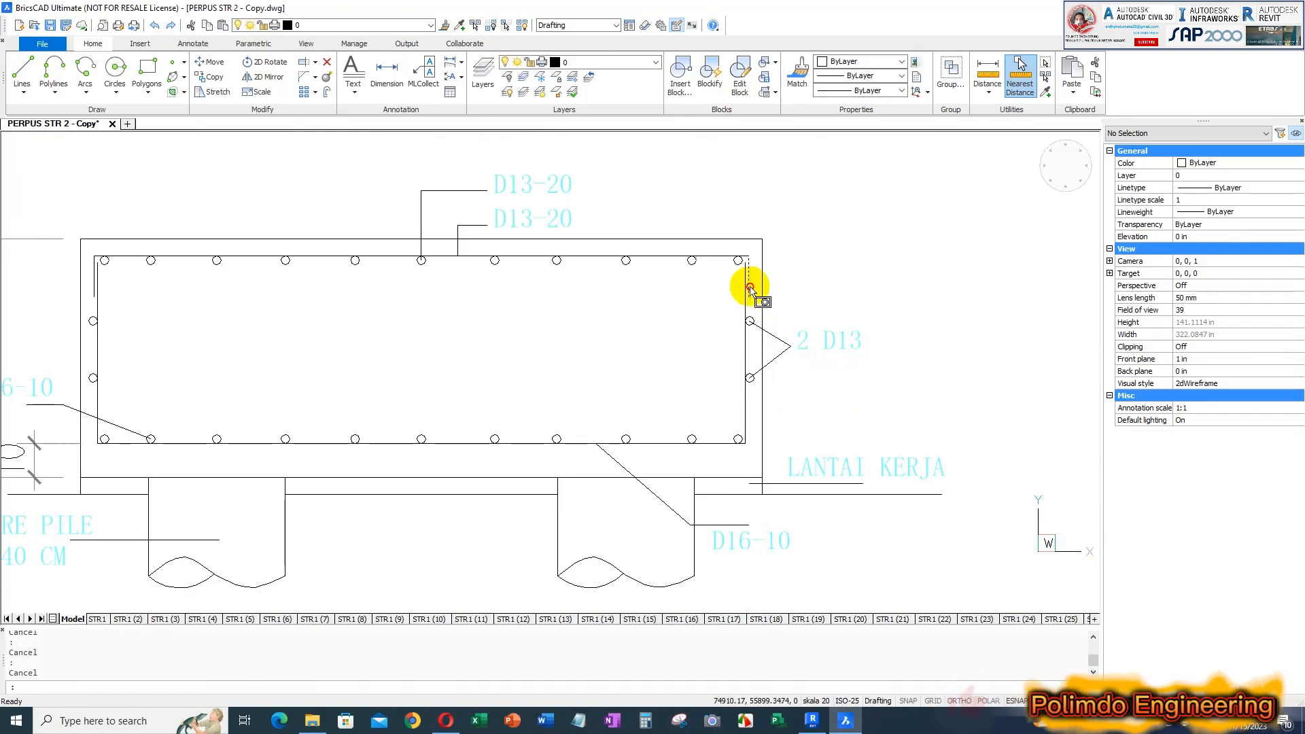
left_click(750, 289)
scroll(723, 271, "down", 10)
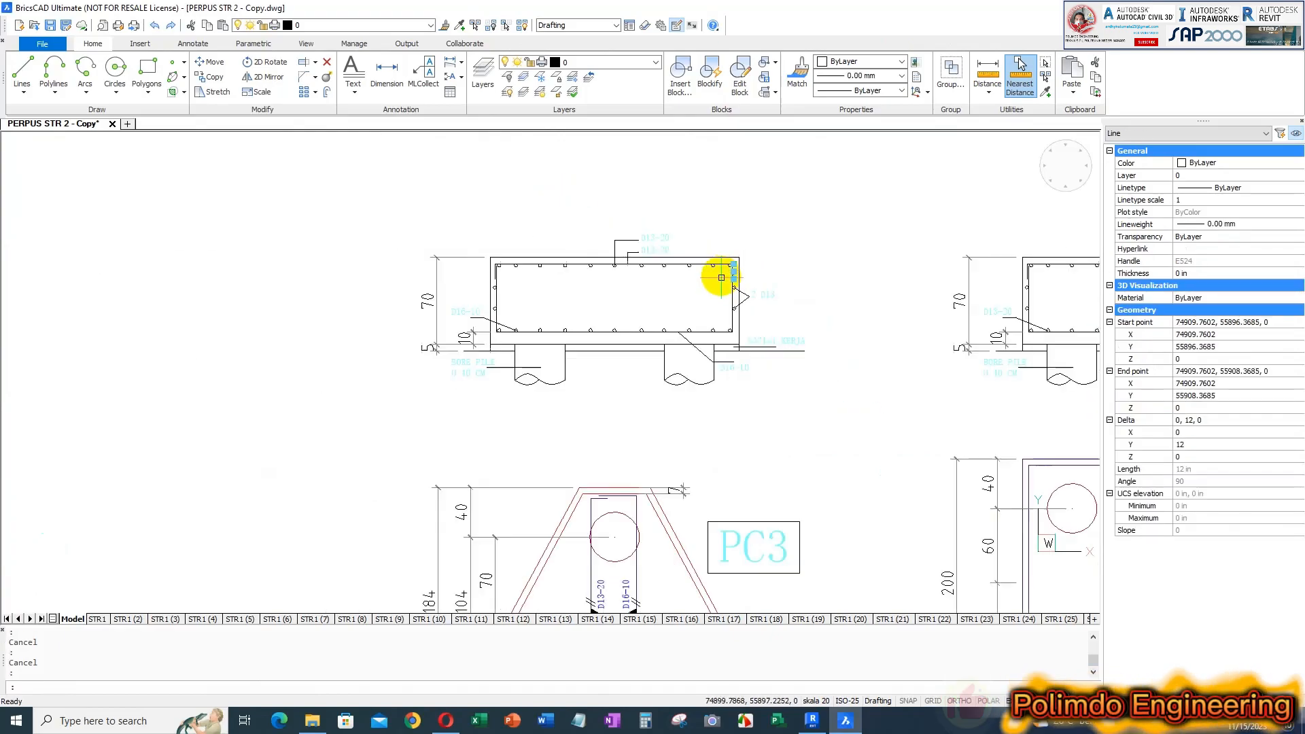
key("Escape")
type("d")
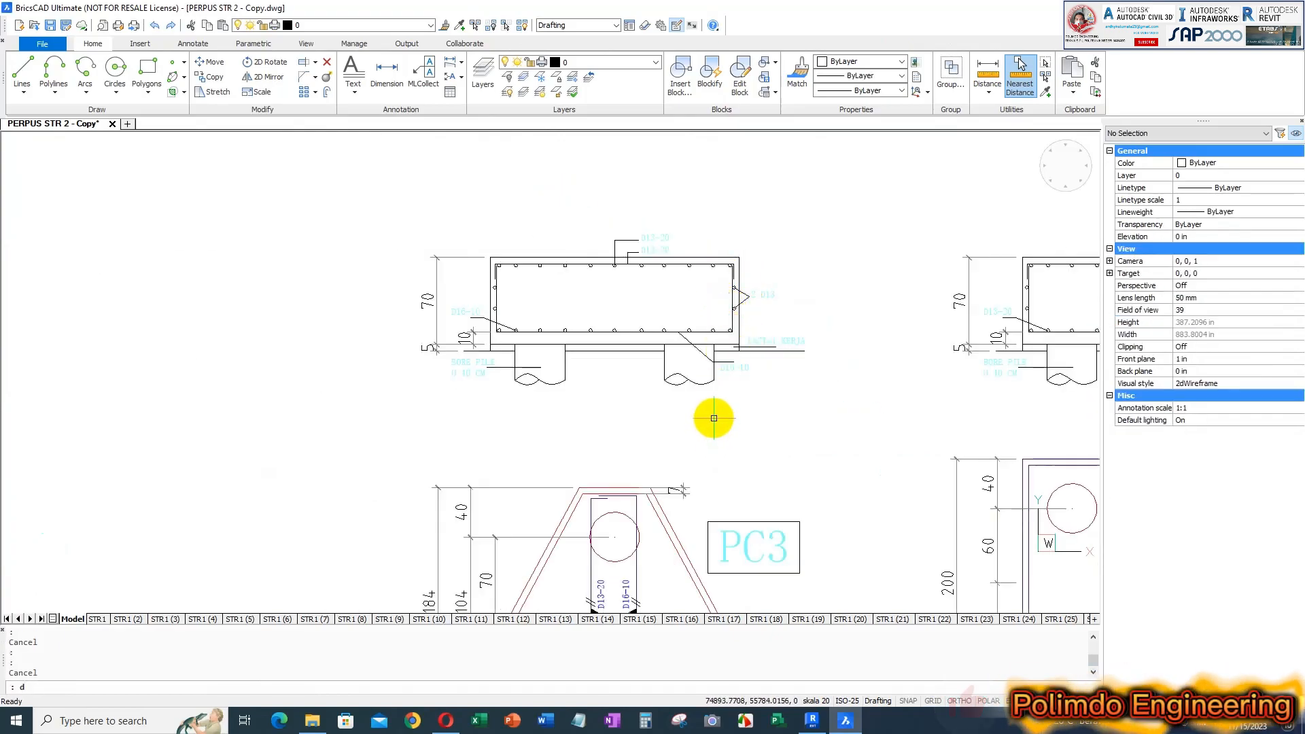
type("li")
key("Return")
scroll(728, 282, "up", 15)
left_click(752, 253)
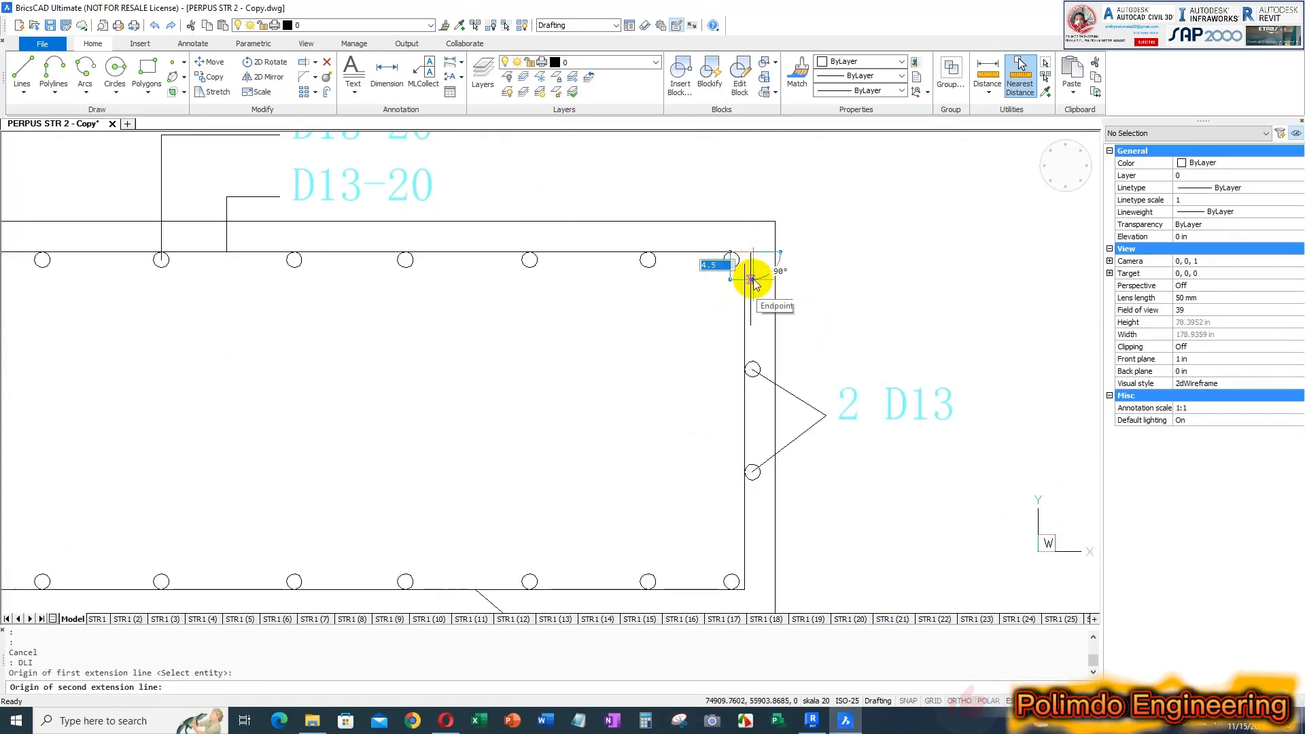
scroll(751, 278, "up", 2)
key("Escape")
- Add a vertical linear dimension to the short bar end at the upper right corner of the PC3 section
key("Return")
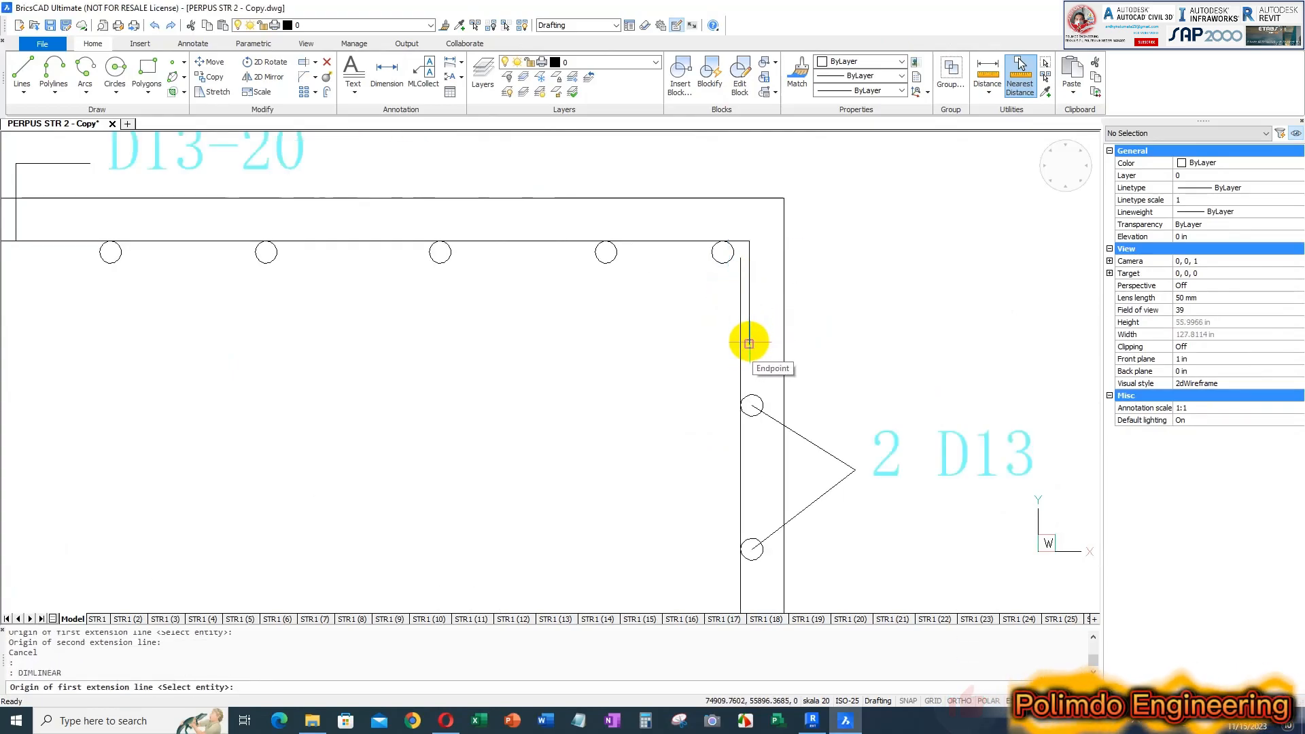
left_click(749, 344)
left_click(748, 241)
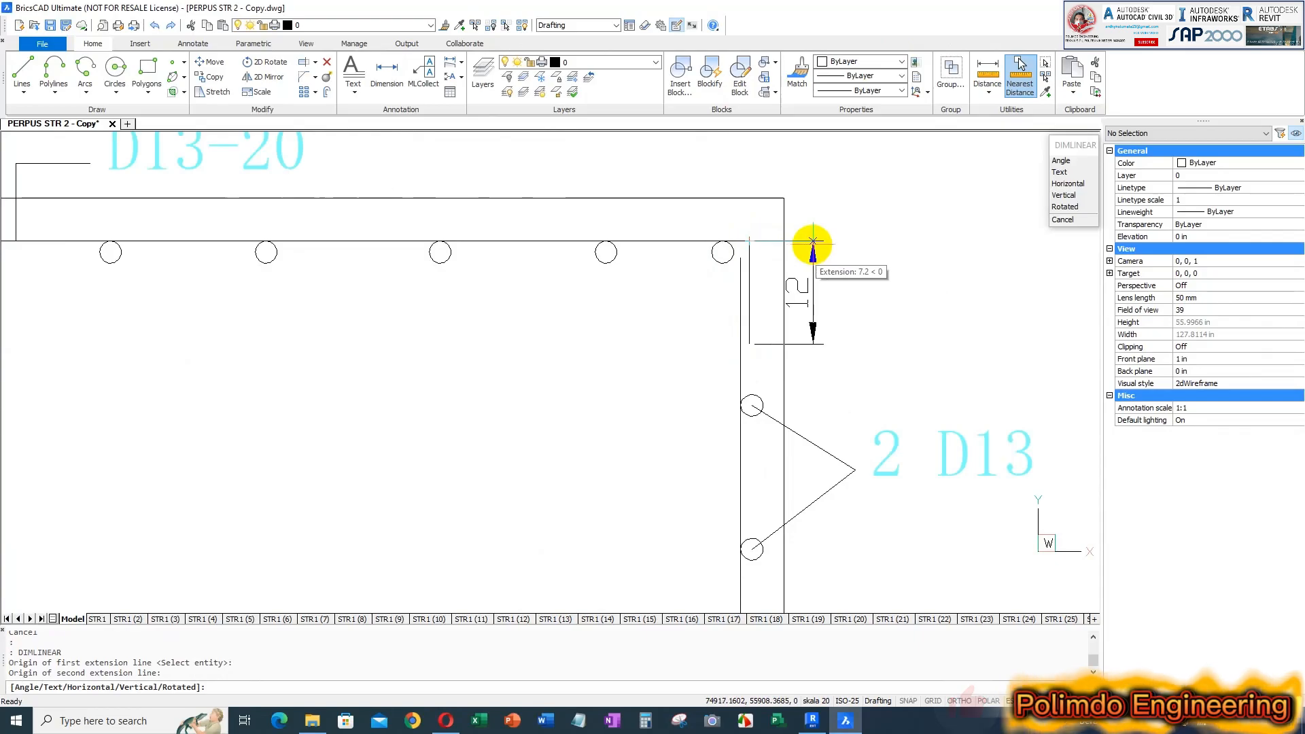
left_click(807, 248)
scroll(795, 258, "down", 3)
scroll(772, 265, "up", 1)
key("Return")
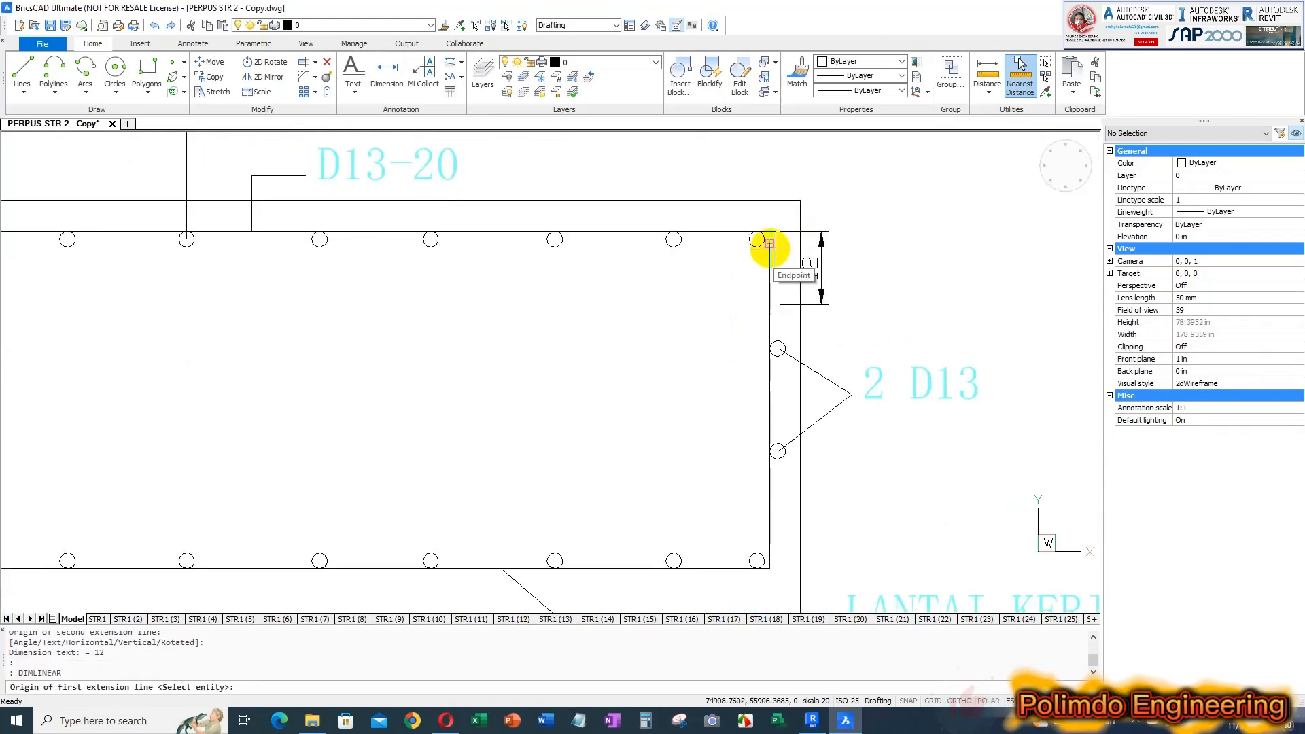
key("Escape")
scroll(688, 341, "down", 3)
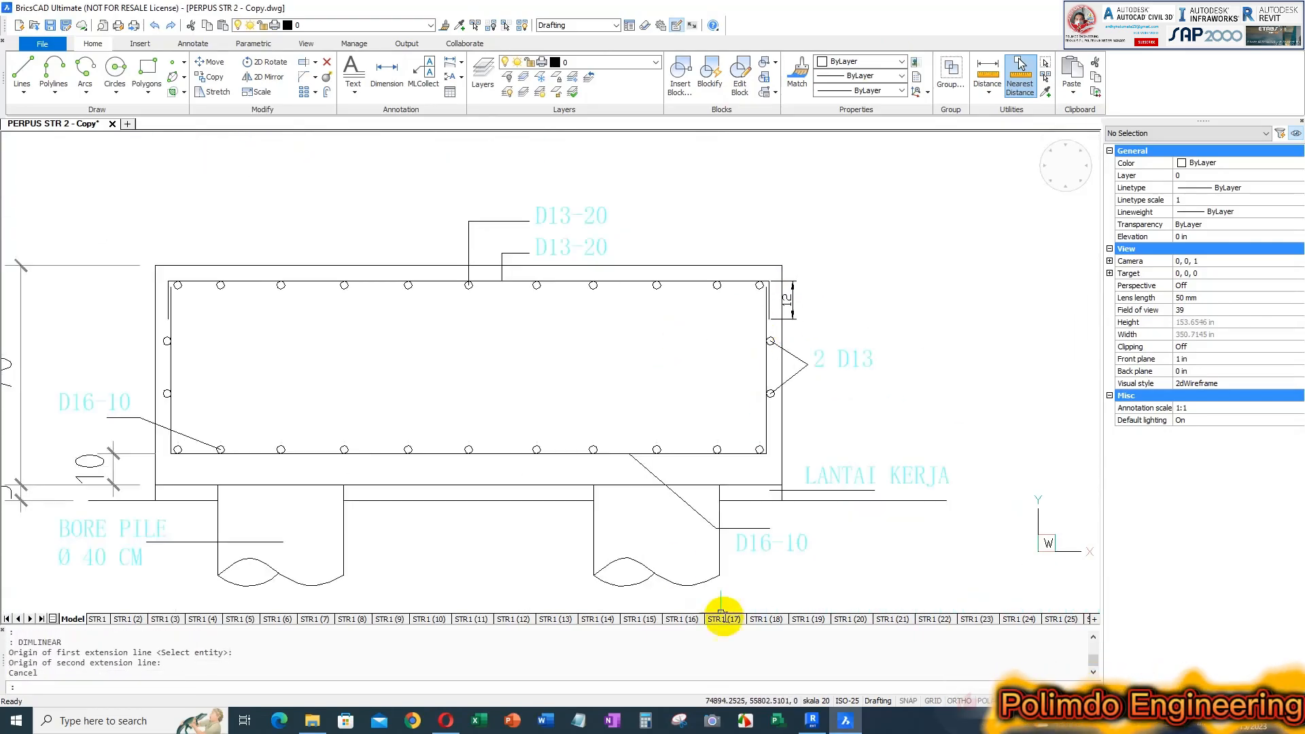
- Switch to Revit and start a sketched rebar of type D16 - 100 PC 3 with the pile cap as host
left_click(812, 719)
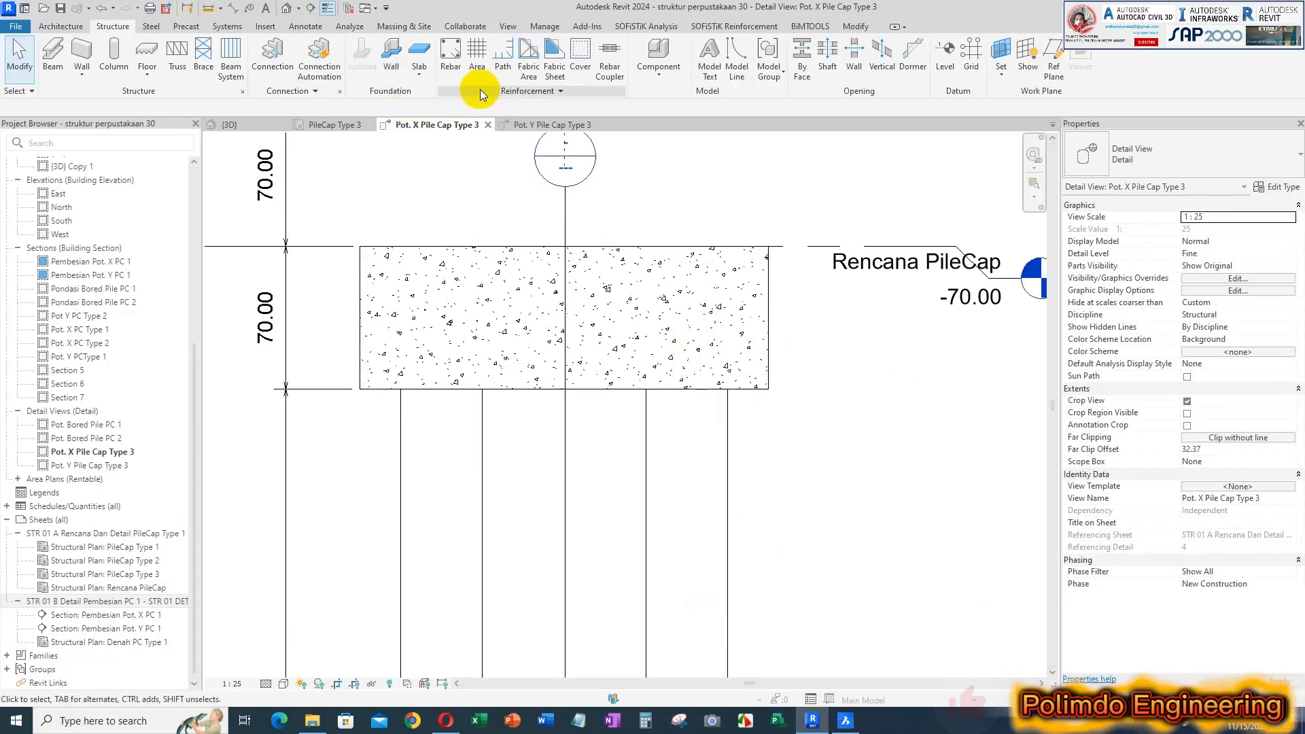
left_click(459, 63)
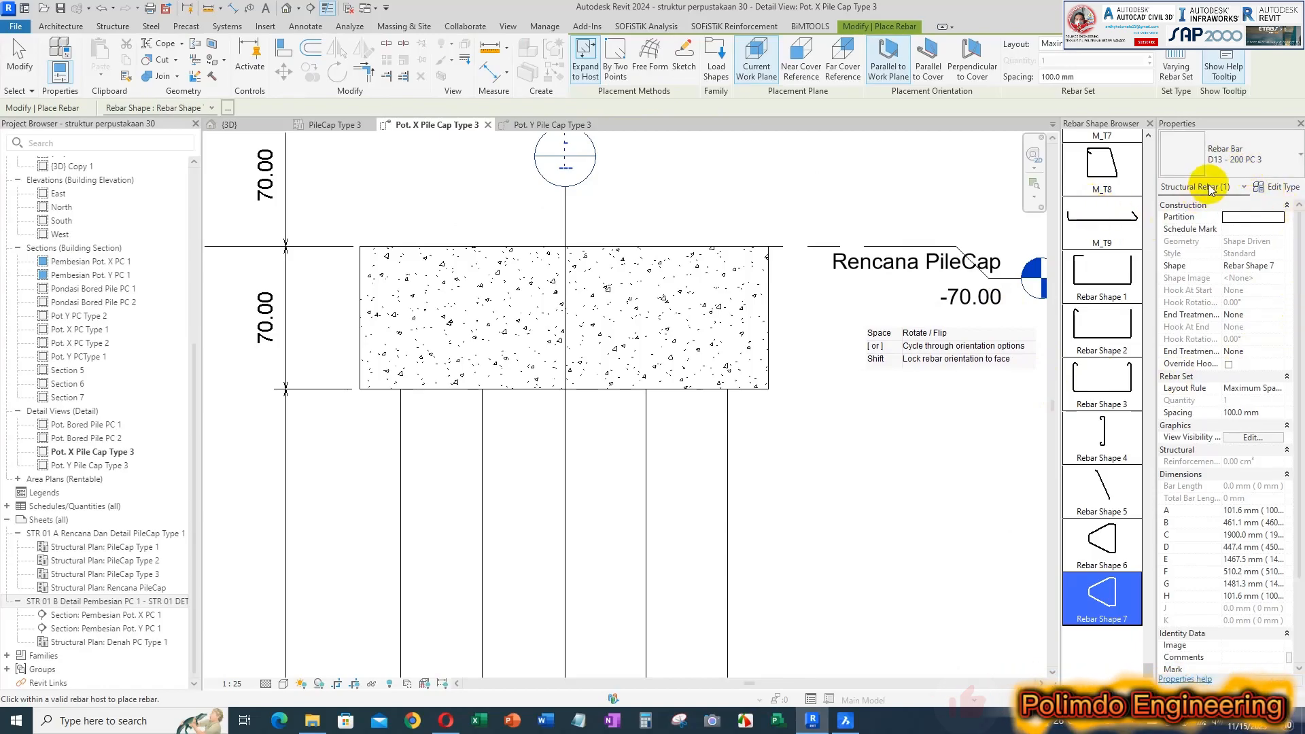
left_click(1221, 163)
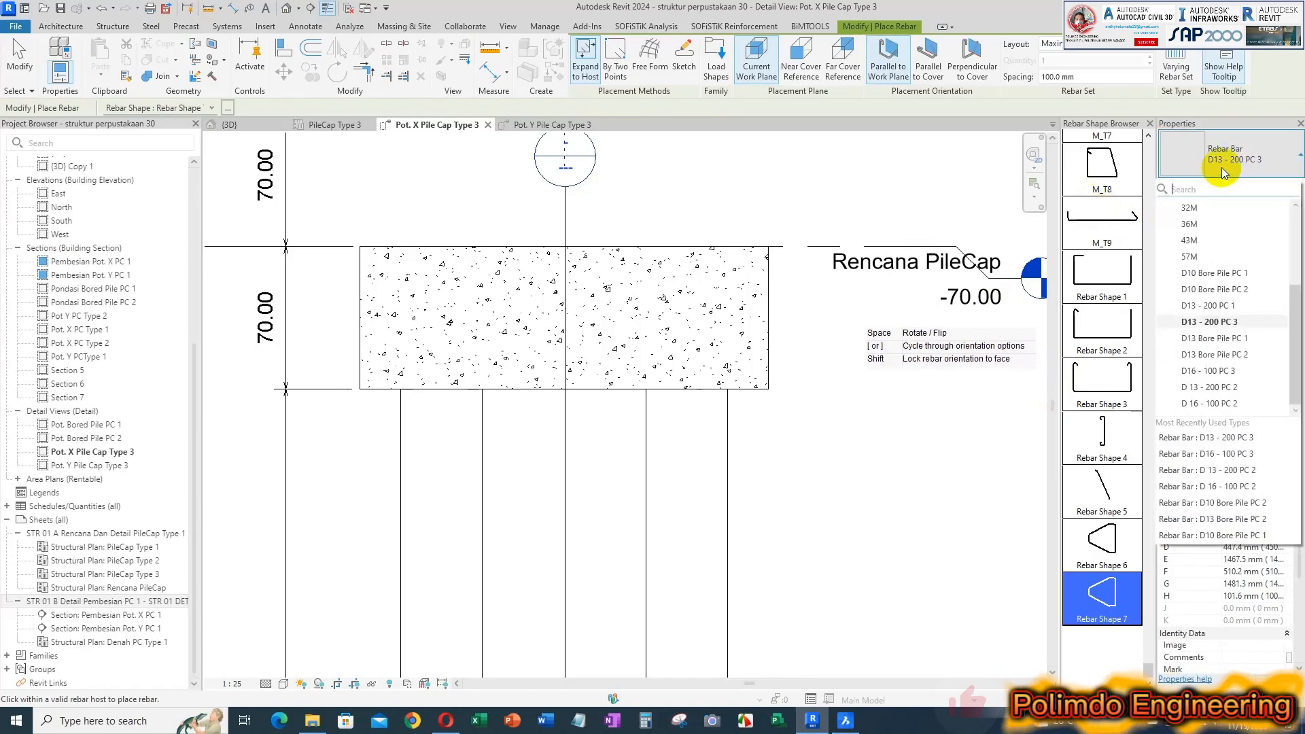
left_click(1208, 371)
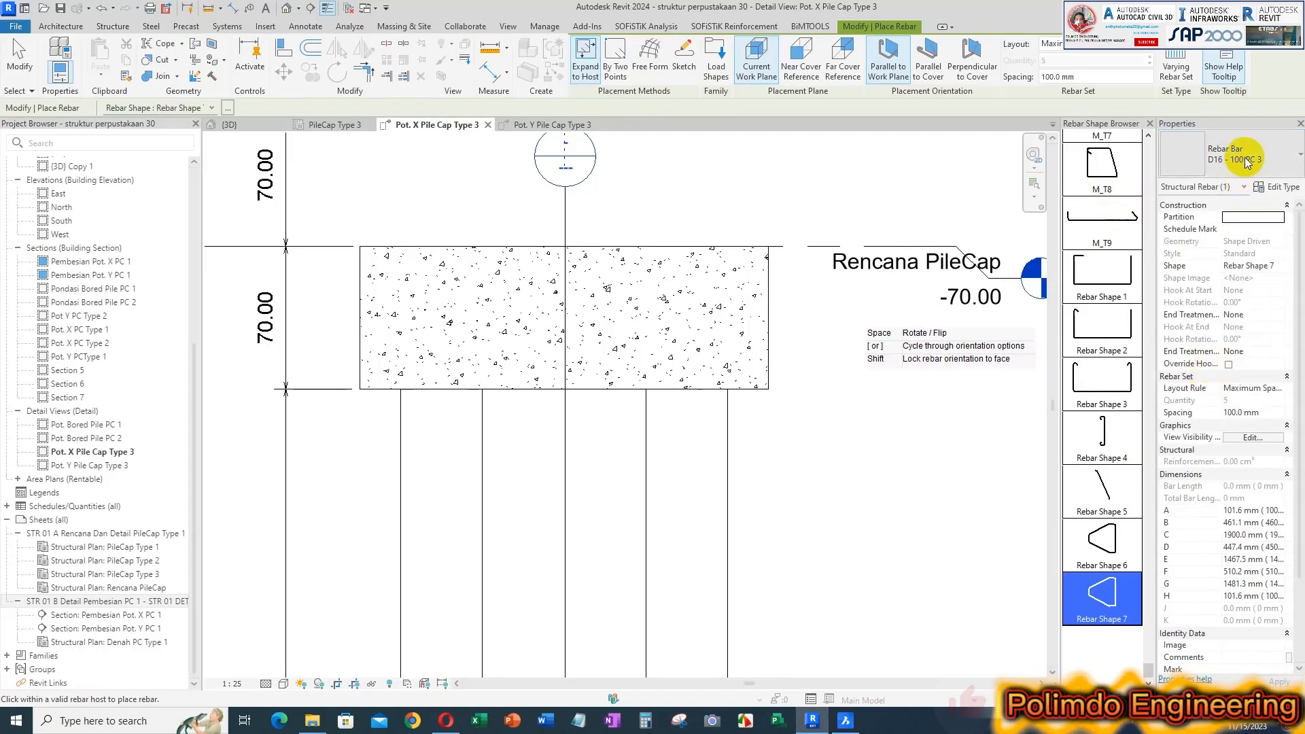
left_click(683, 66)
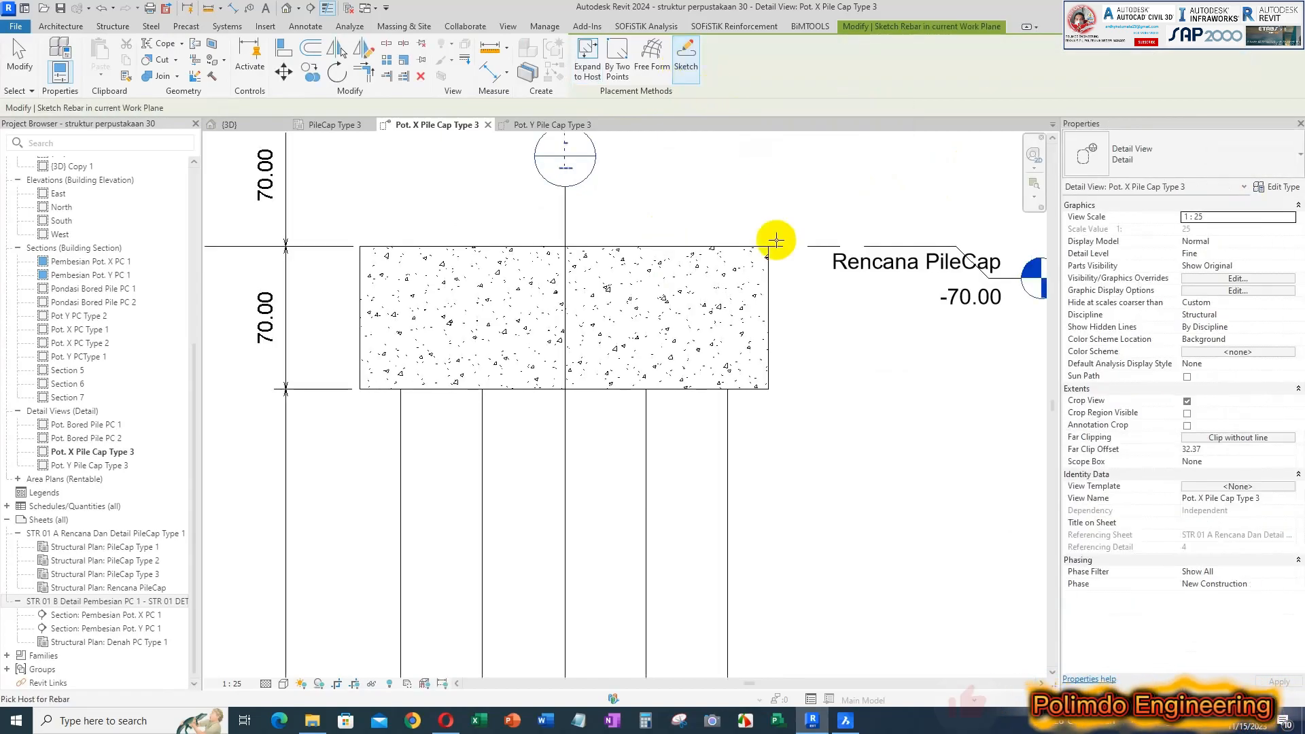
left_click(768, 300)
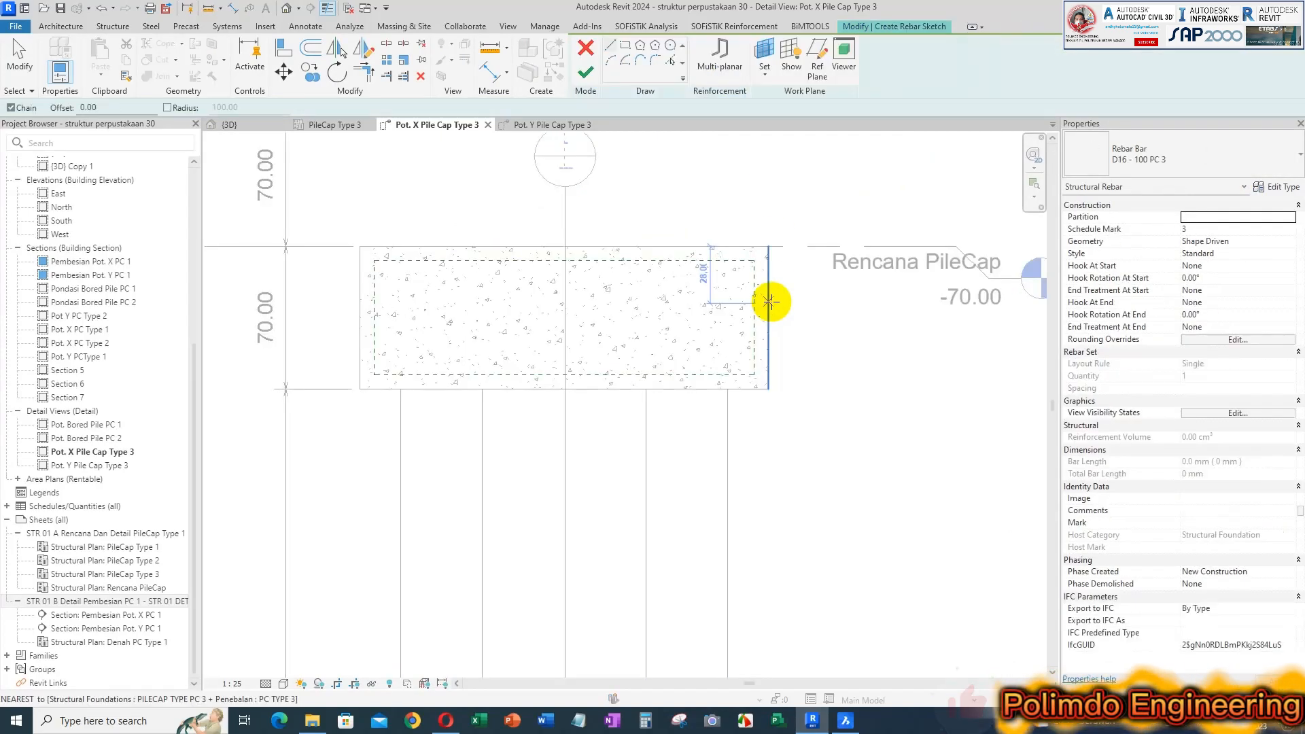
- Sketch a U-shaped bar along the side and bottom cover lines, with 56 cm legs and a 186 cm base
scroll(379, 310, "up", 2)
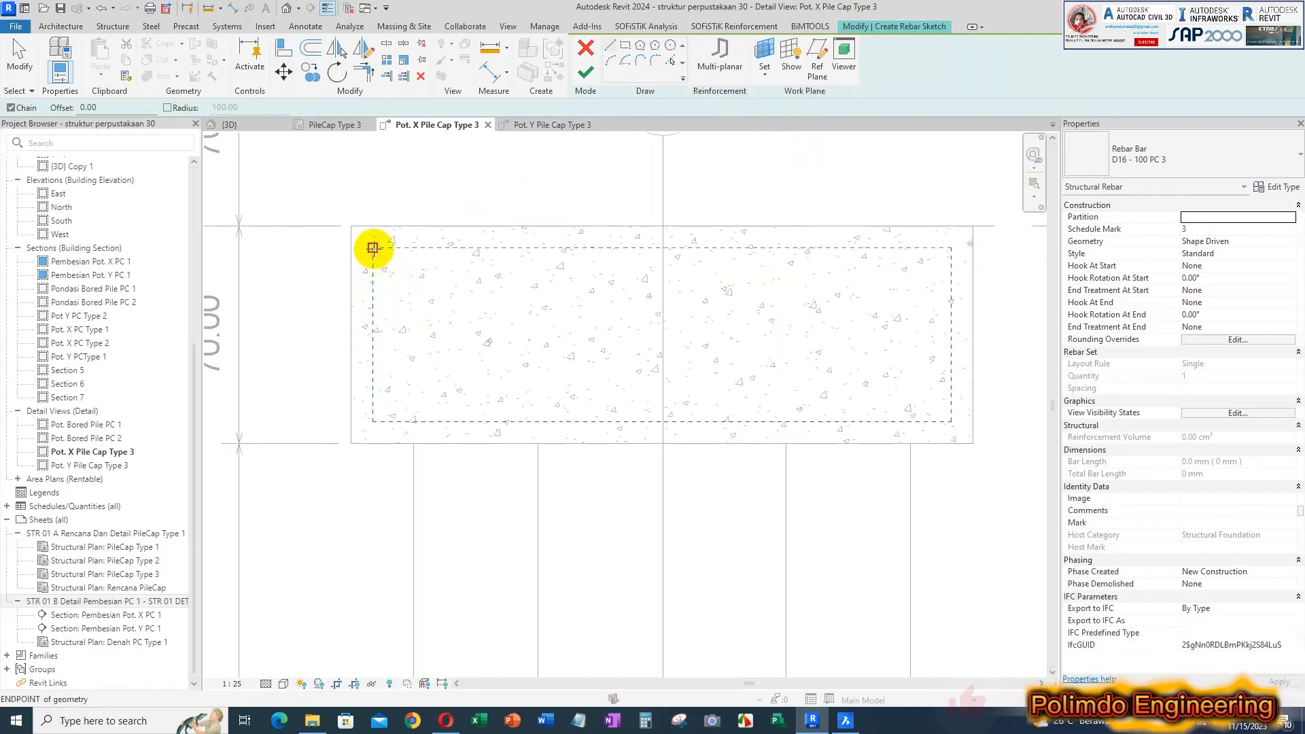
left_click(373, 248)
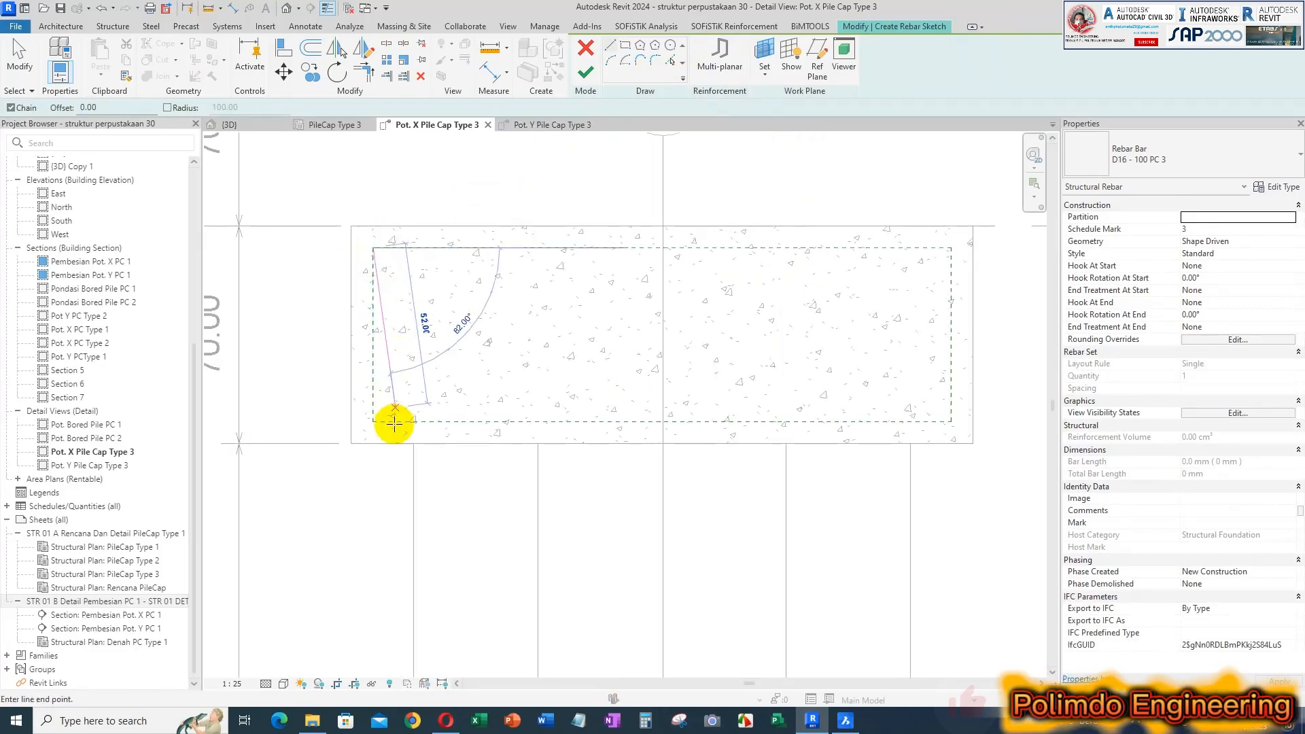
left_click(373, 421)
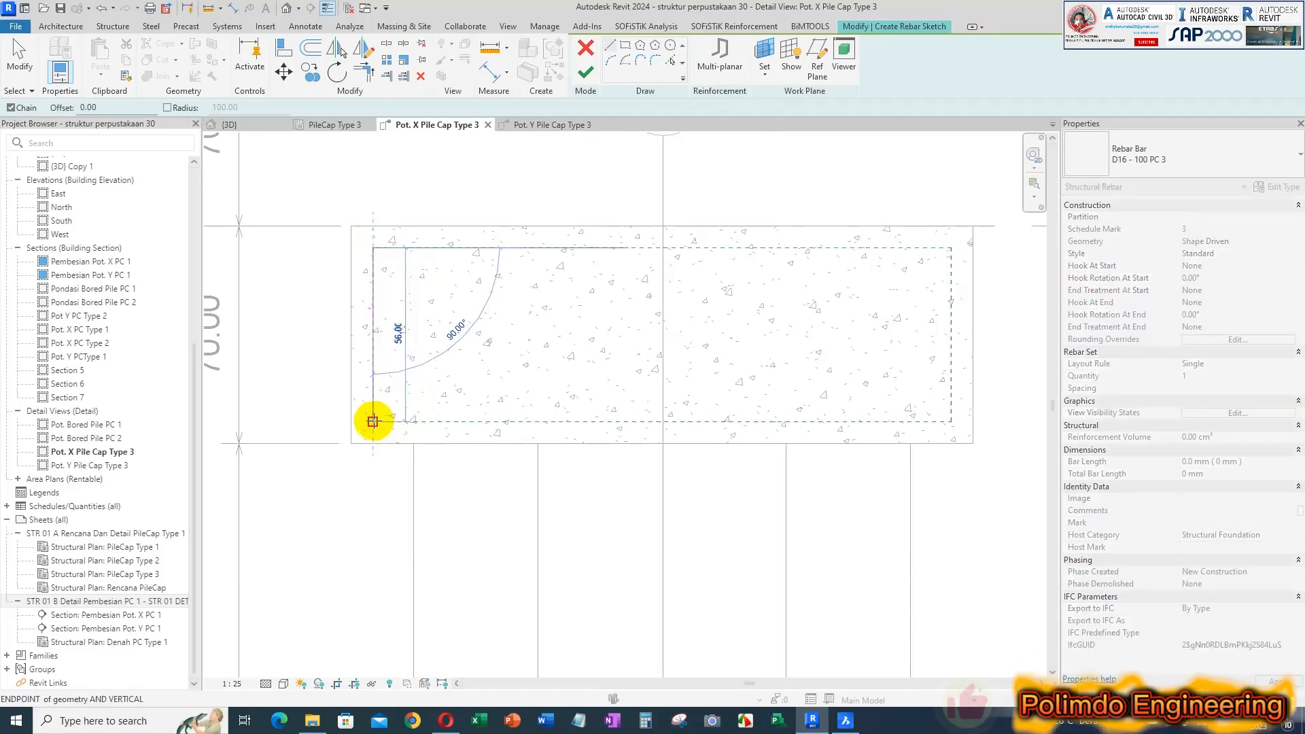
left_click(951, 421)
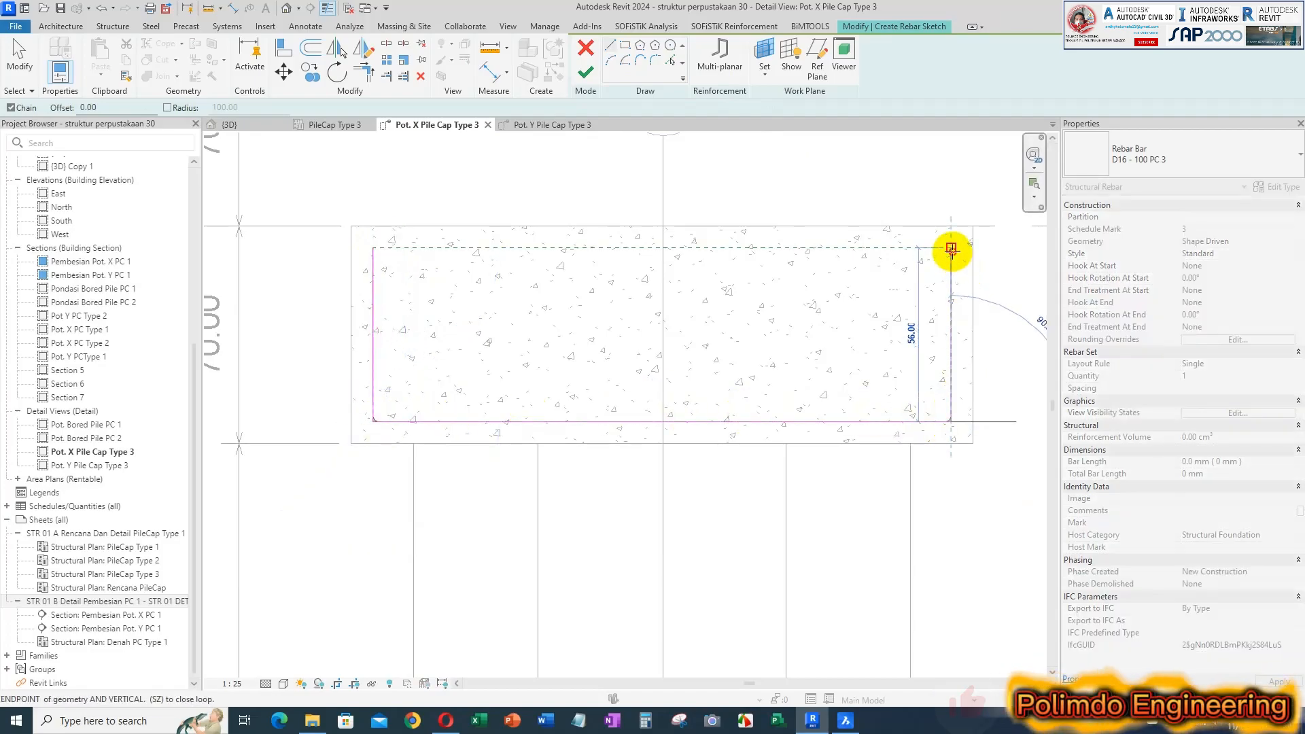
left_click(951, 248)
key("Escape")
key("Escape")
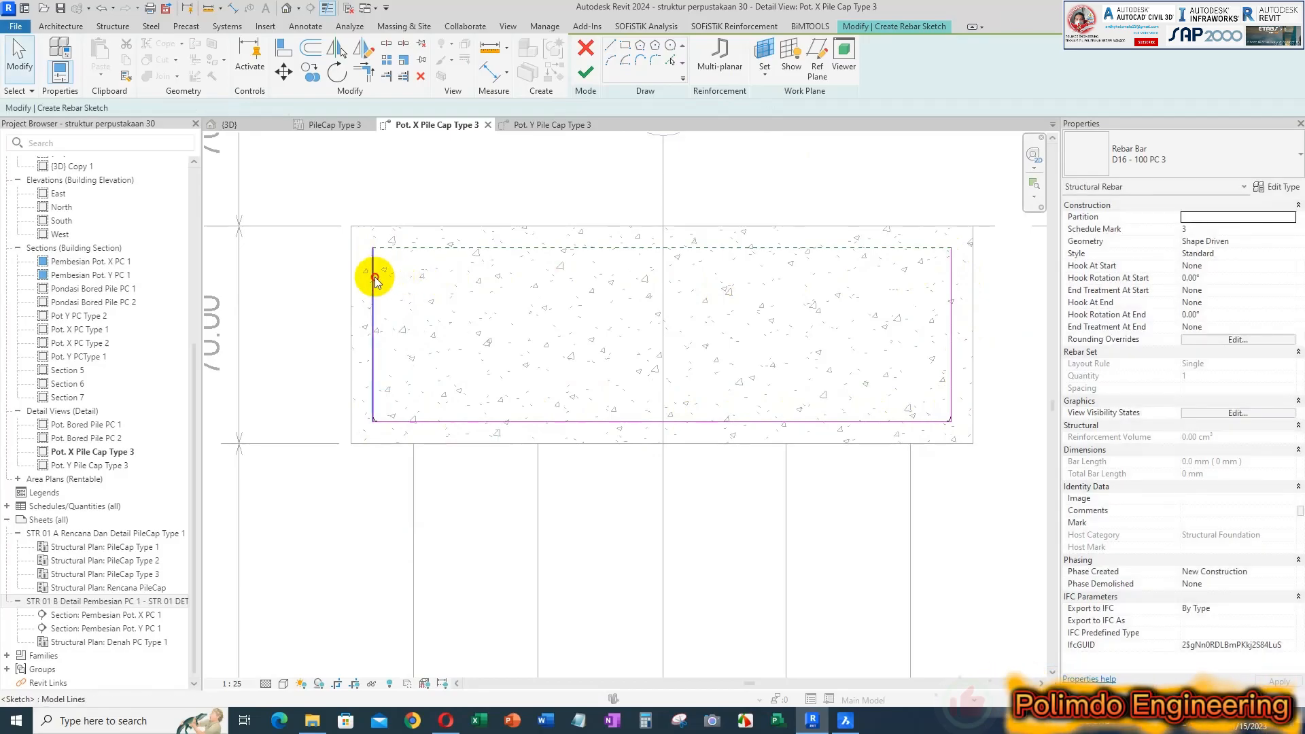
- Set the length of both vertical legs of the U-shaped bar sketch to 46 cm
left_click(374, 282)
scroll(407, 337, "up", 1)
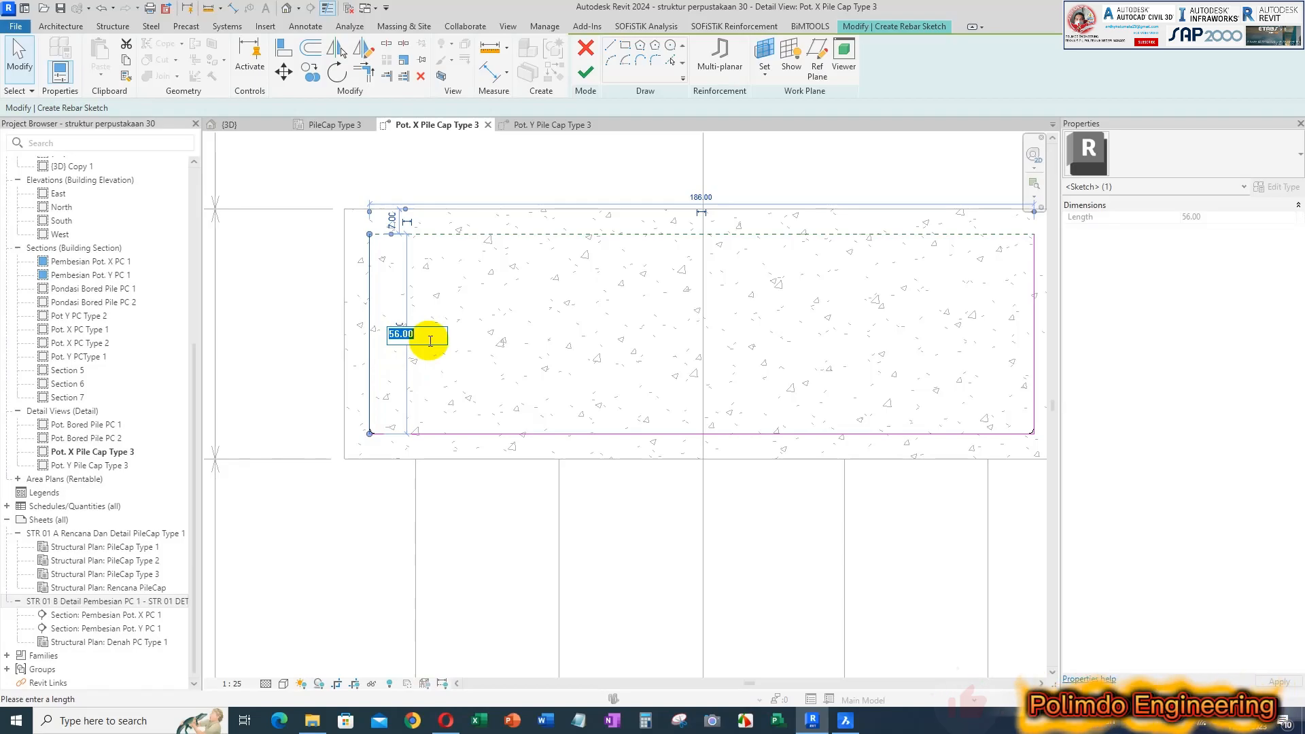
key("Return")
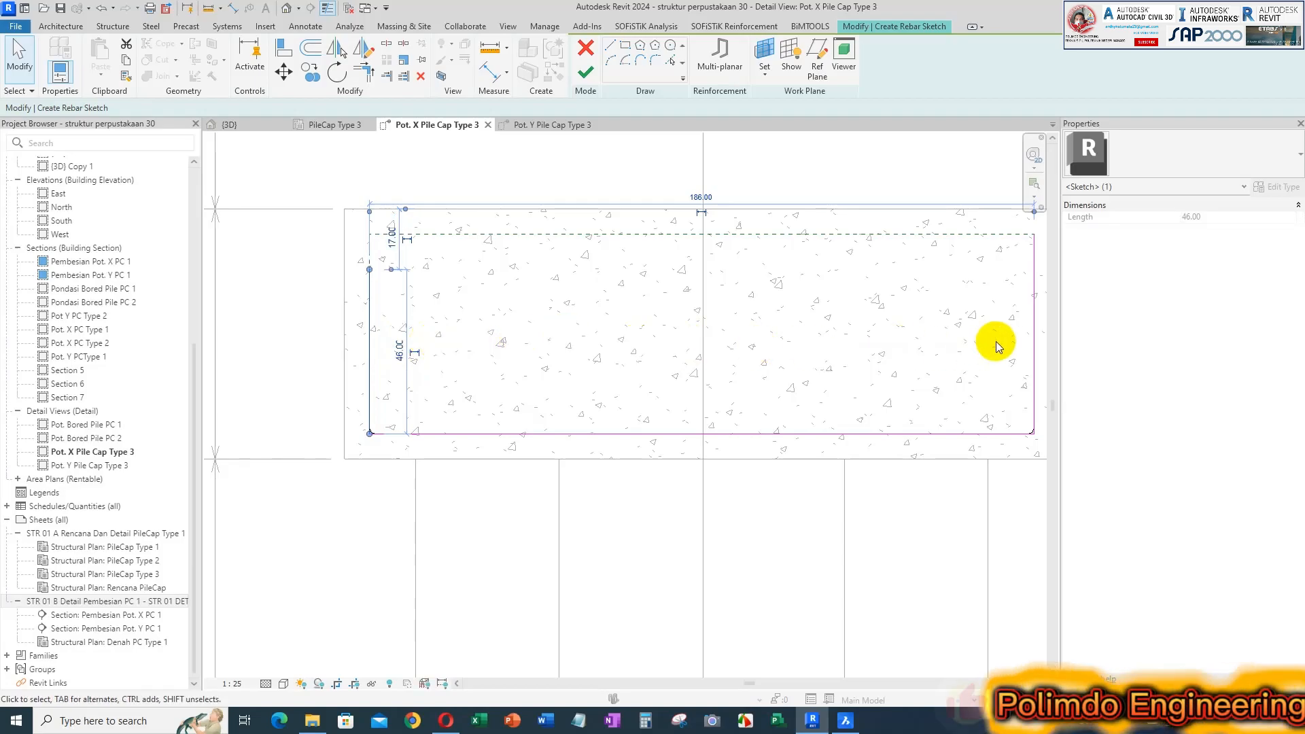
left_click(1032, 335)
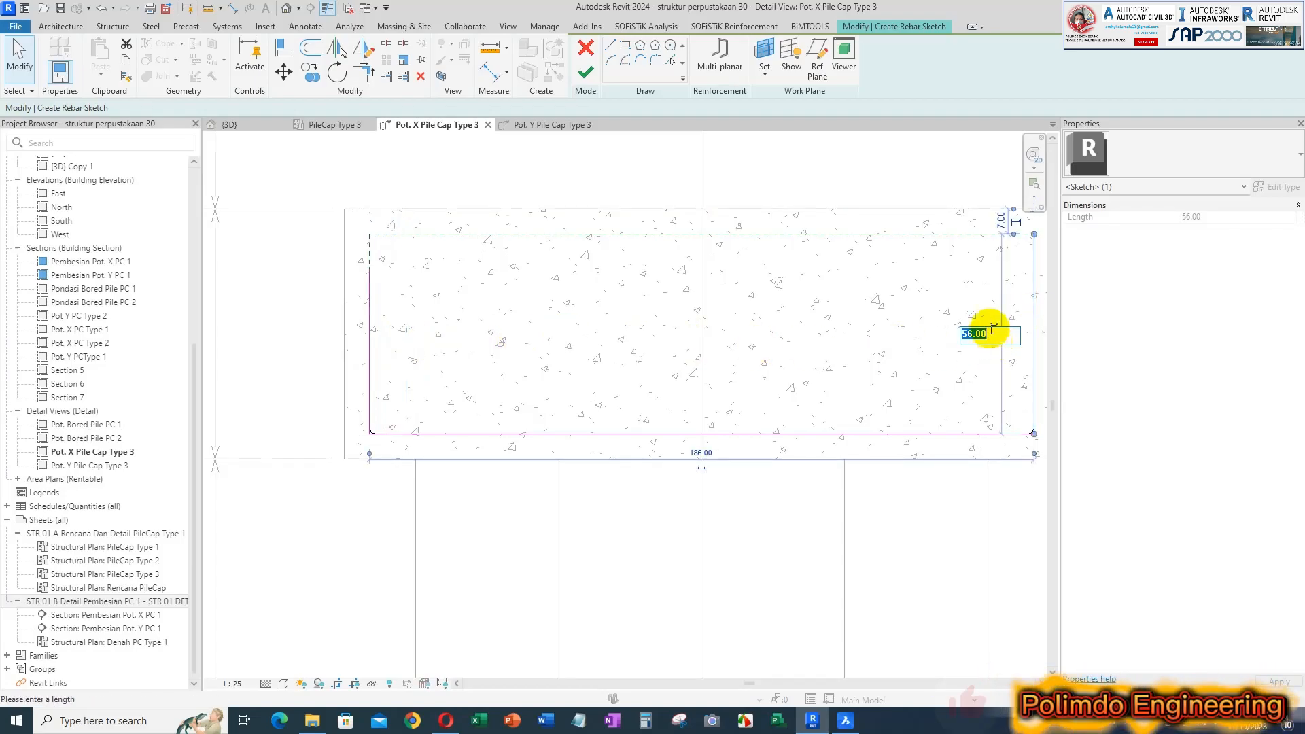
key("Return")
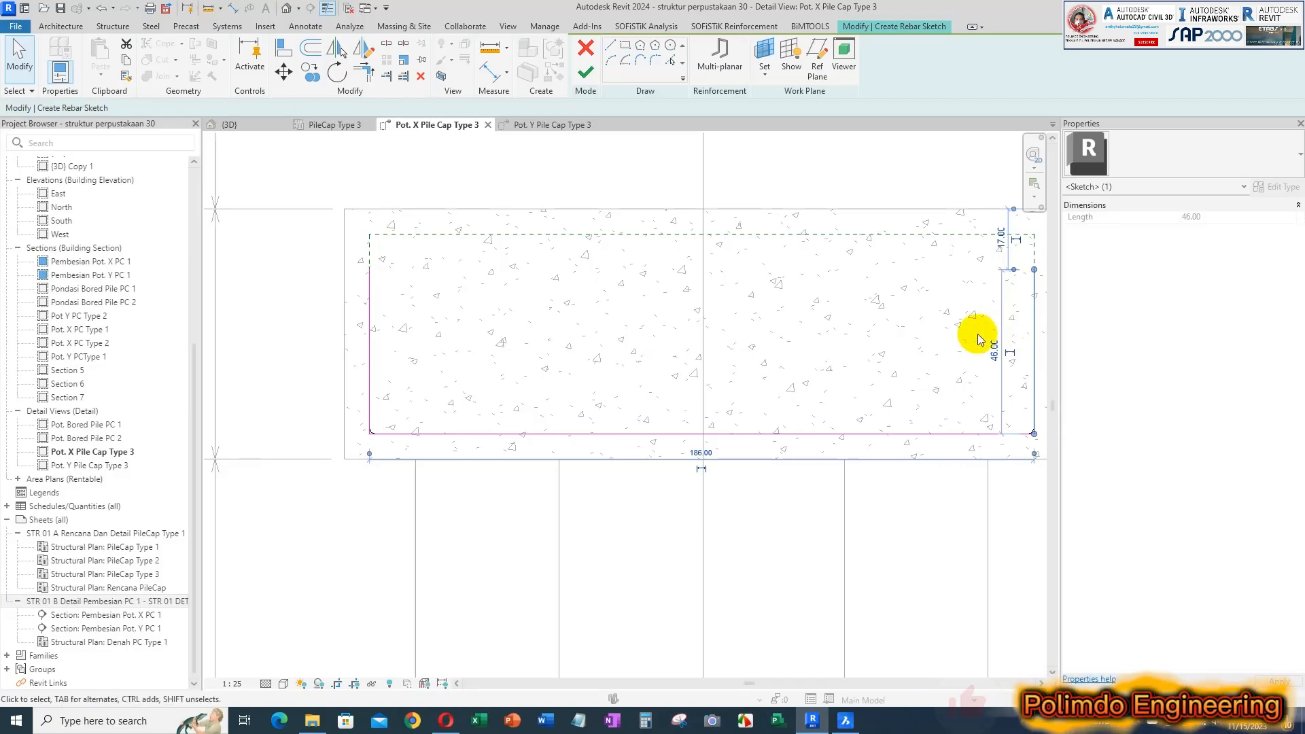
scroll(717, 320, "down", 1)
left_click(895, 305)
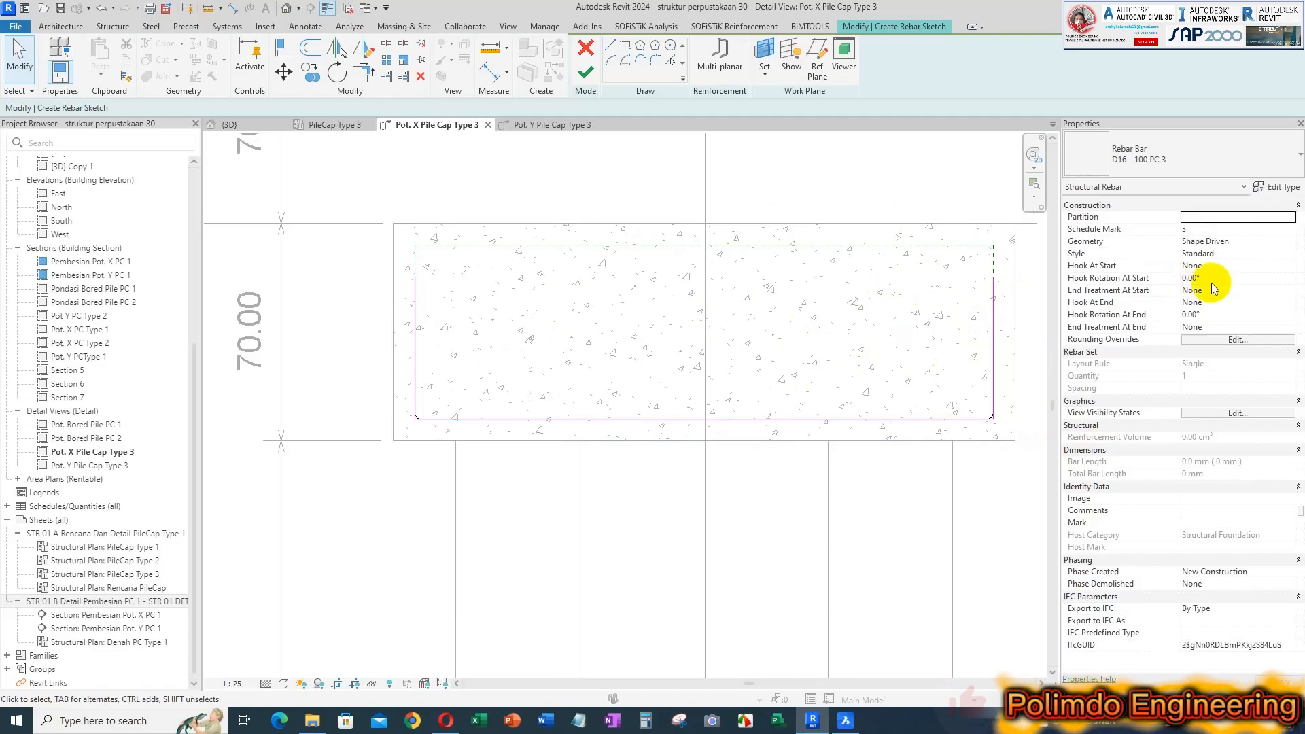
- Examine the bar sketch in the 3D view and compare it with BricsCAD's PC3 section, returning to Revit's Pot. X Pile Cap Type 3 view
middle_click_drag(909, 338, 848, 358)
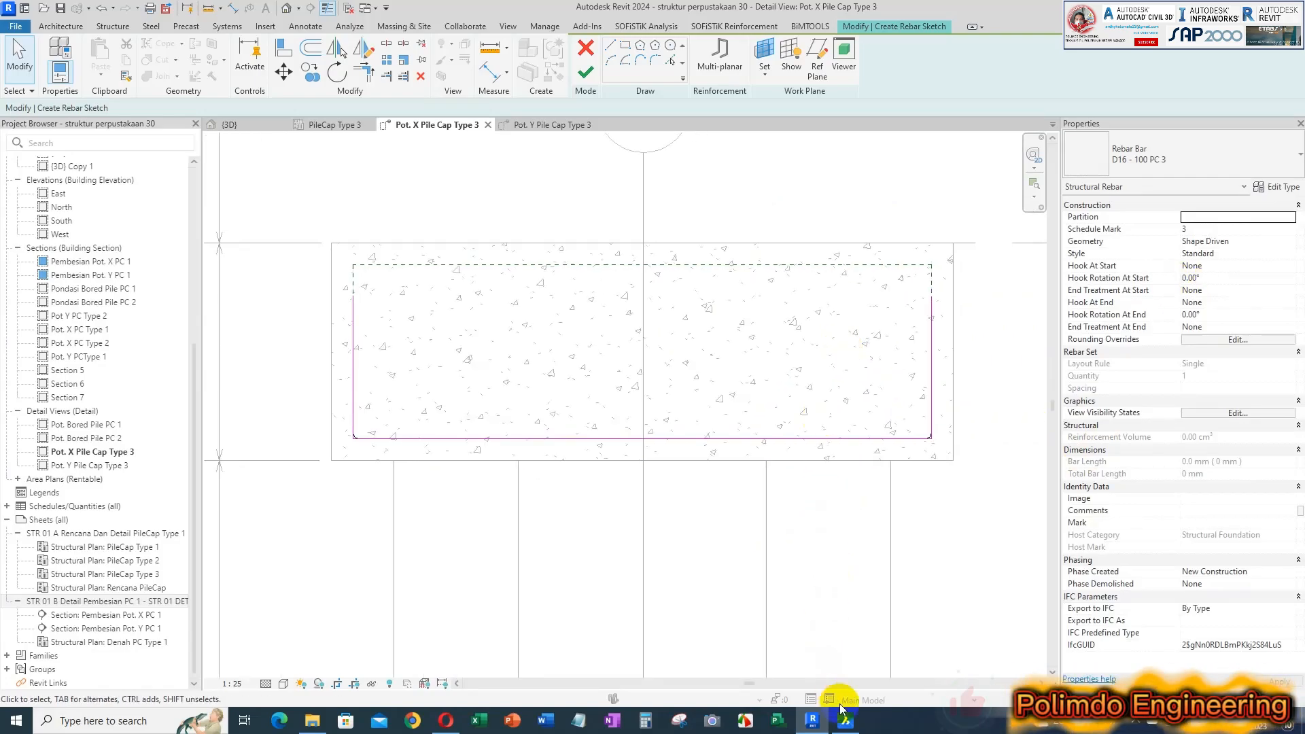
mouse_move(845, 726)
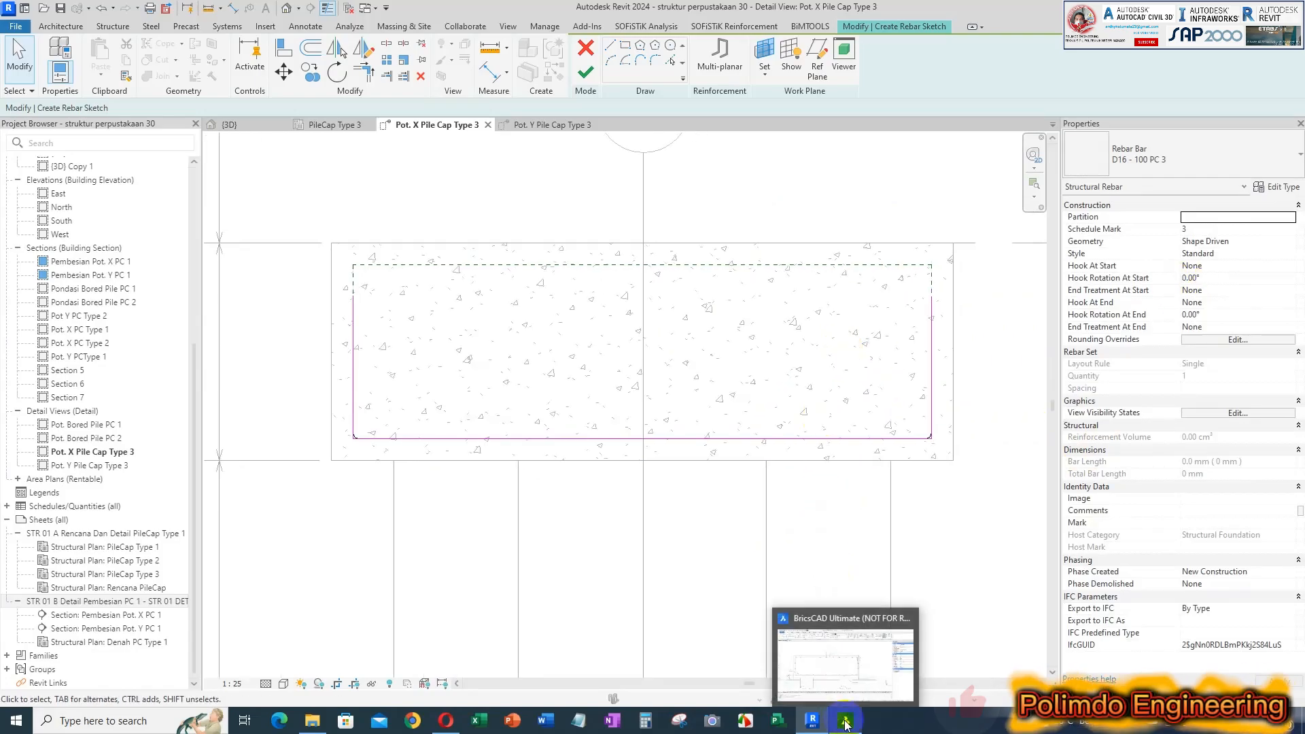
left_click(250, 125)
scroll(646, 220, "up", 3)
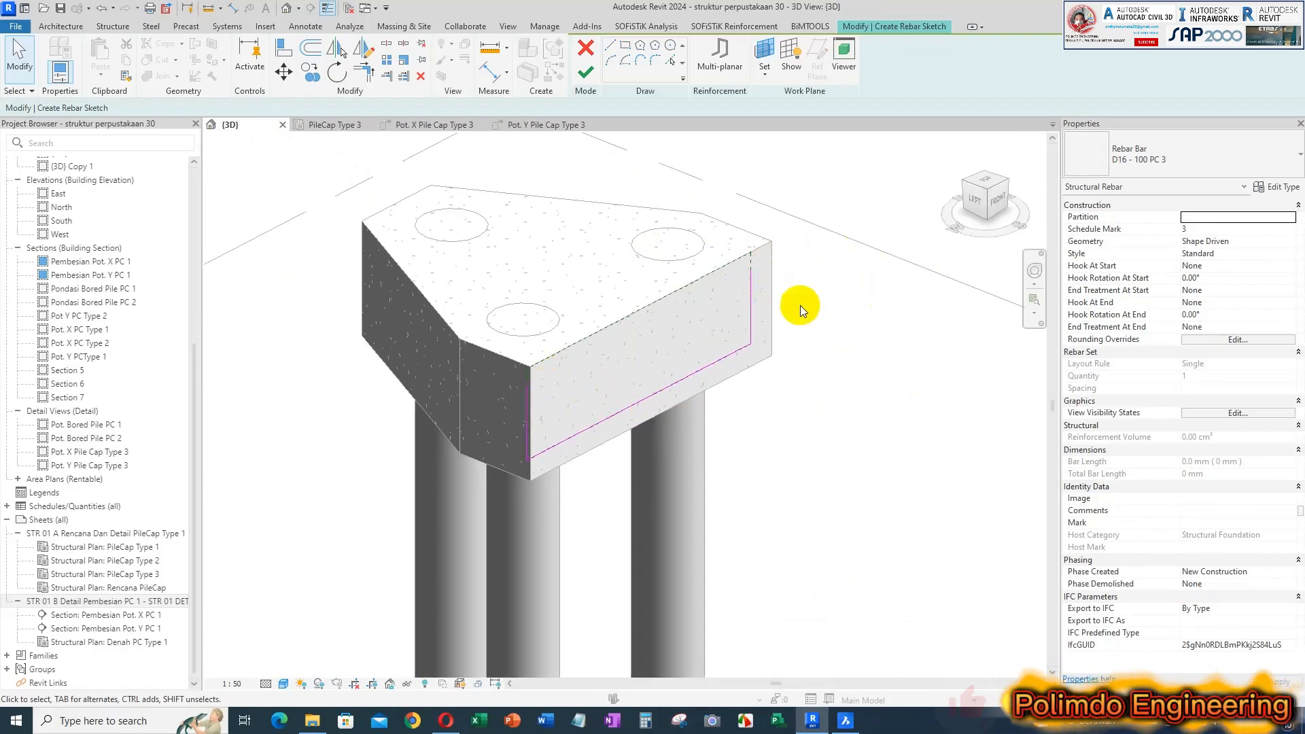
middle_click_drag(733, 286, 786, 295)
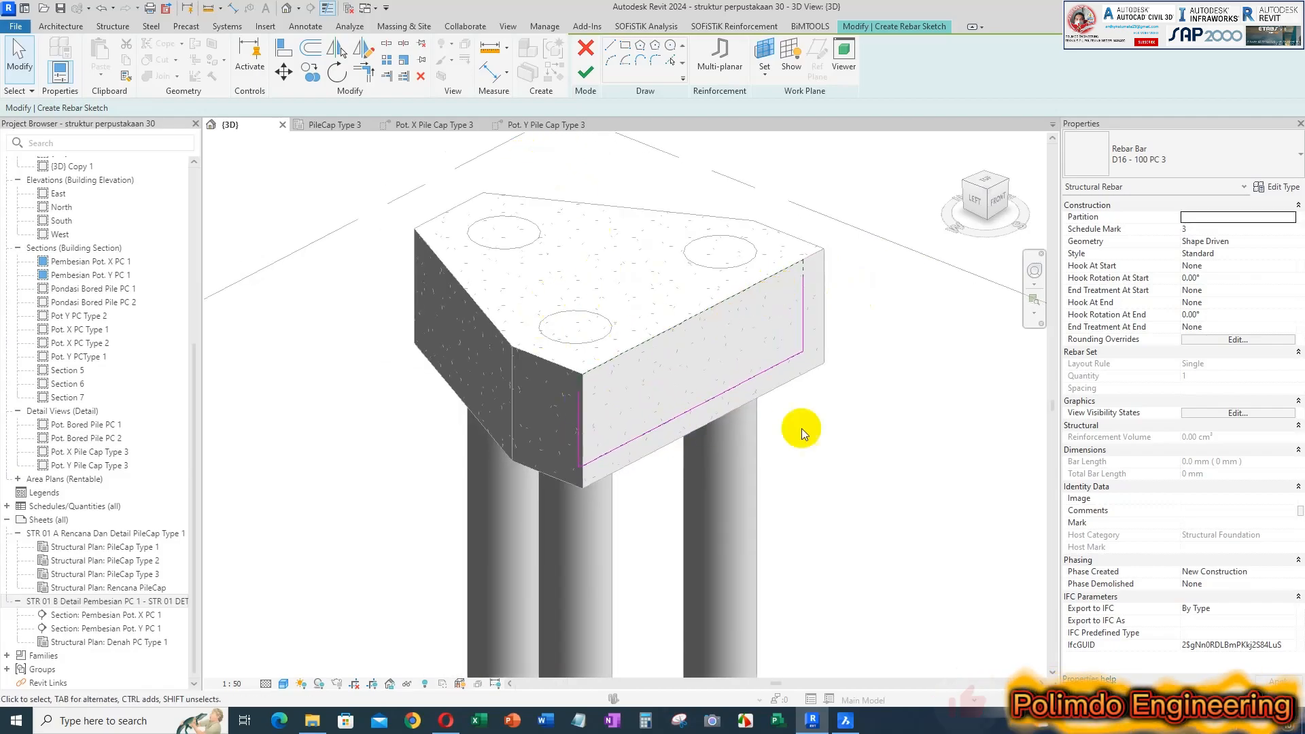
left_click(845, 720)
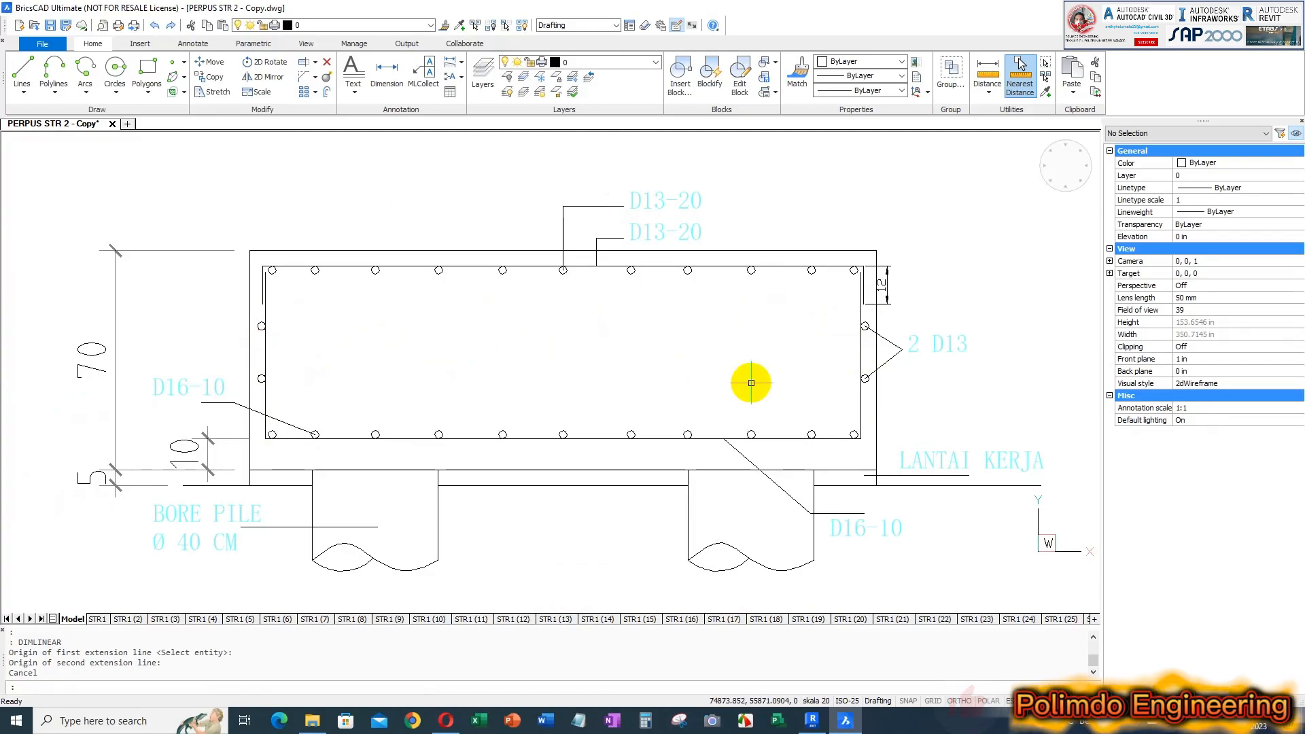
left_click(810, 722)
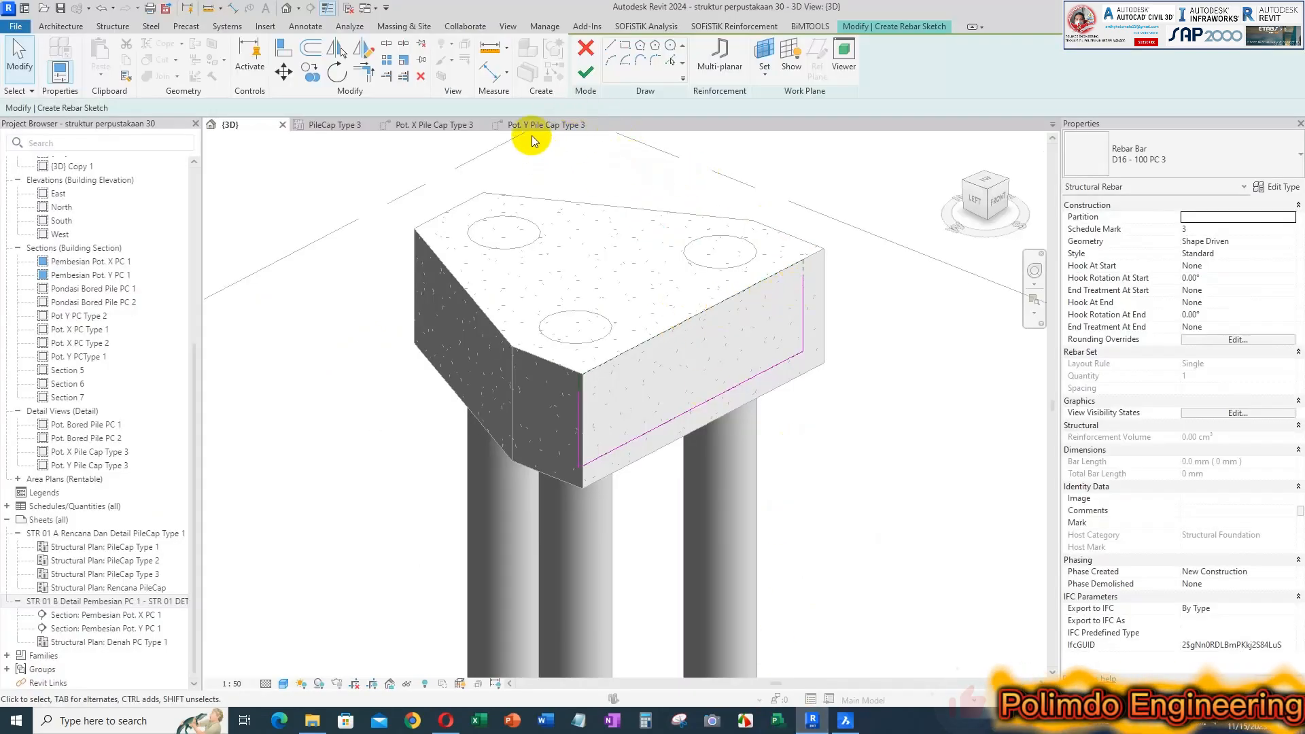
left_click(445, 125)
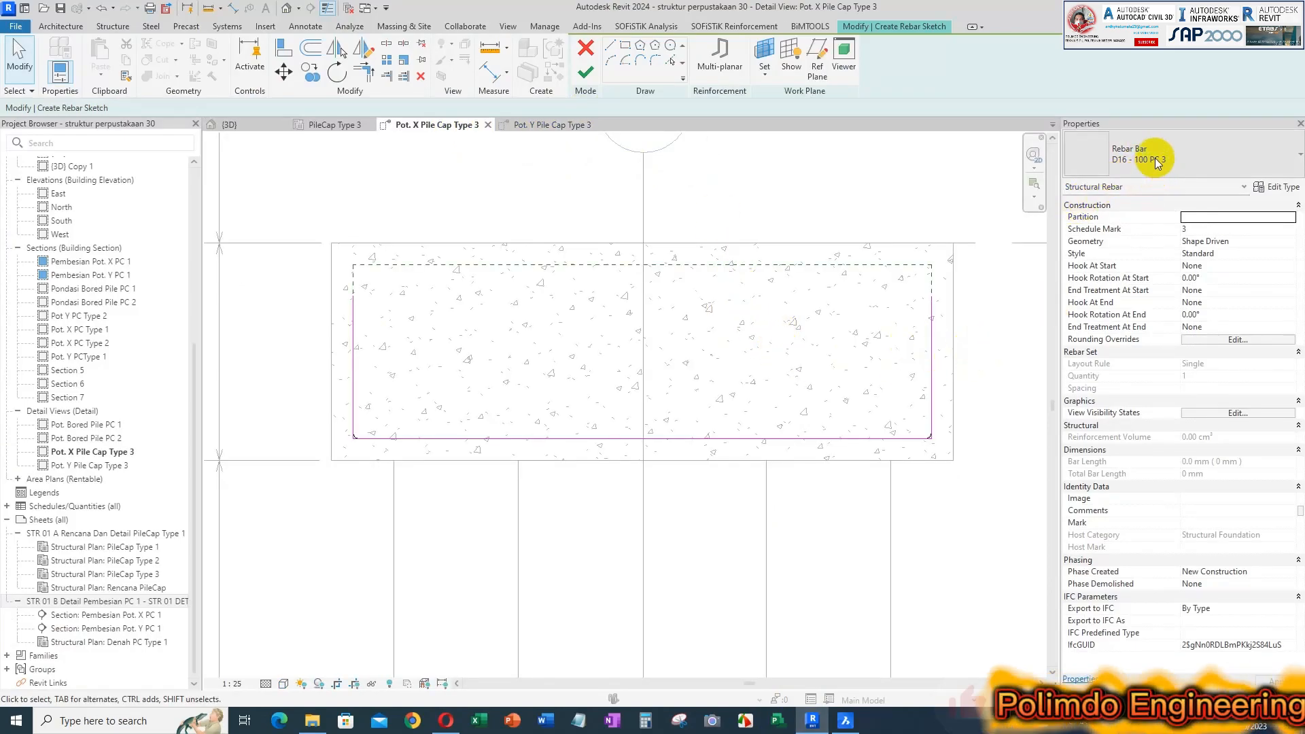
- Finish the rebar sketch to create the U-shaped D16 - 100 PC 3 bar in the pile cap
left_click(931, 322)
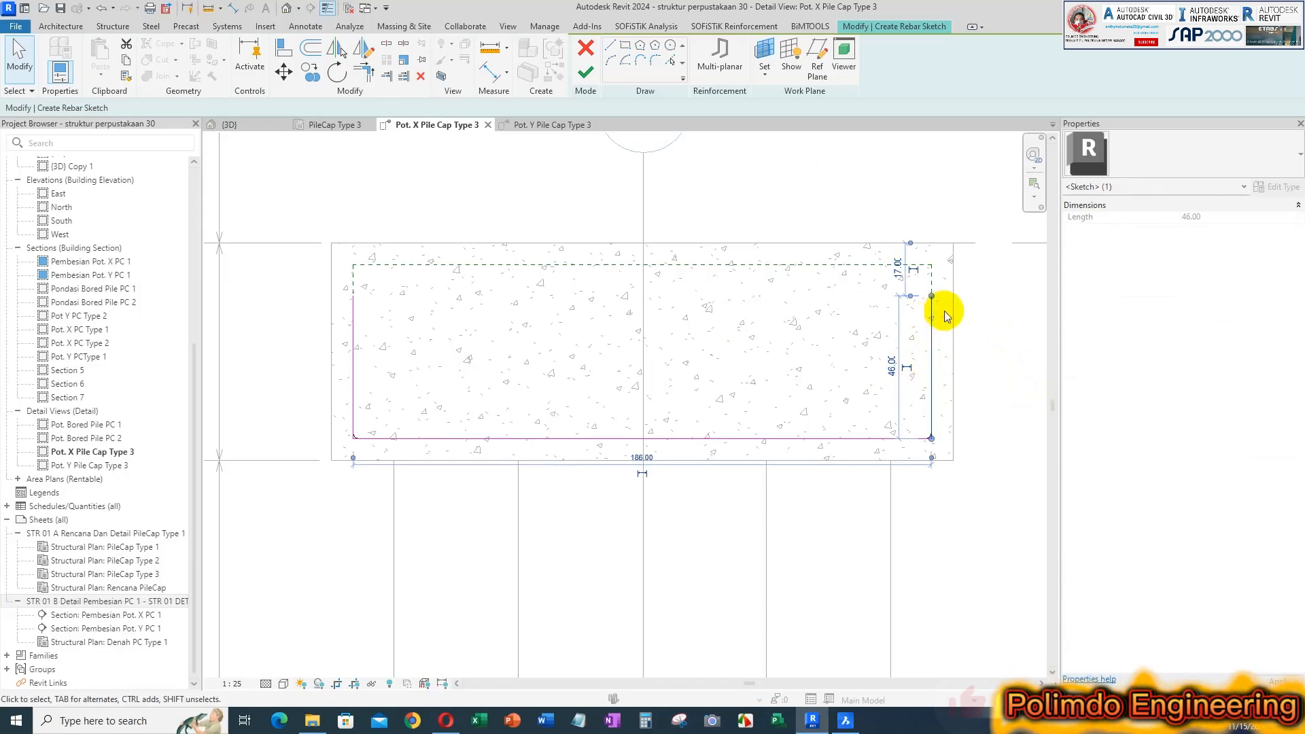
left_click(586, 76)
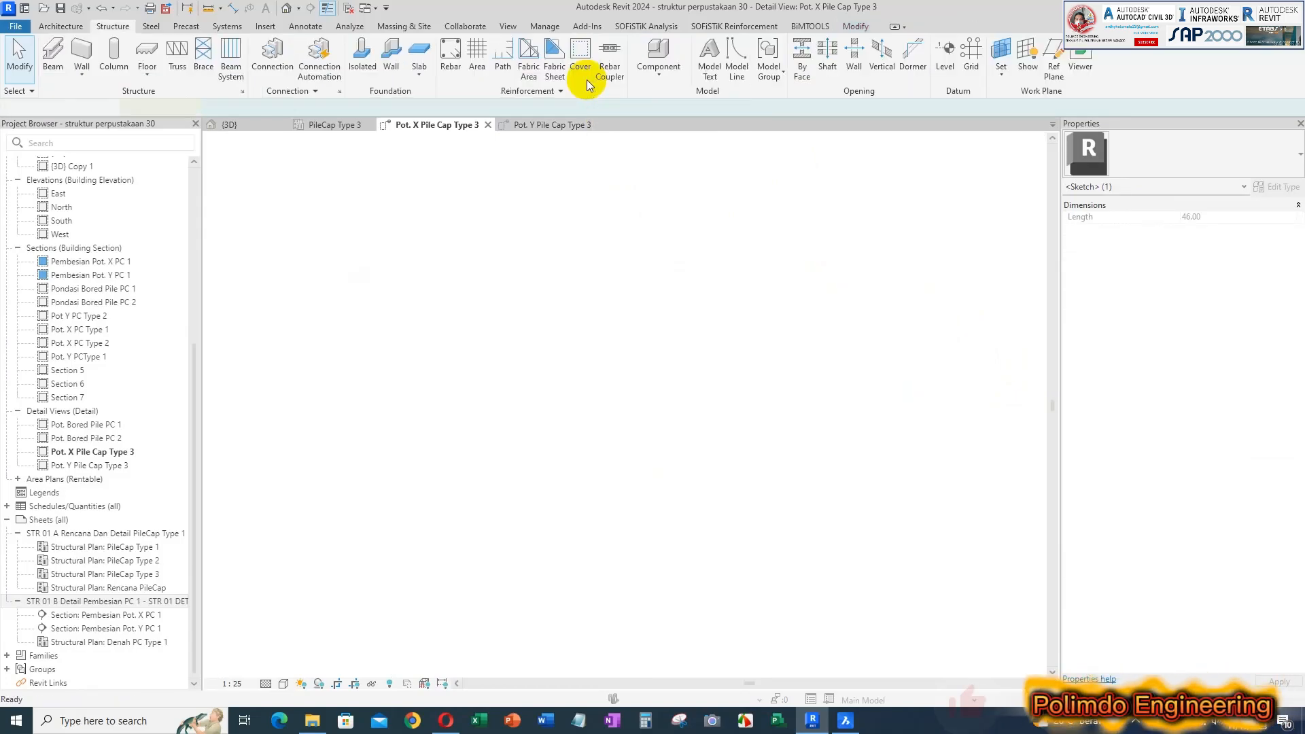
left_click(936, 350)
key("Escape")
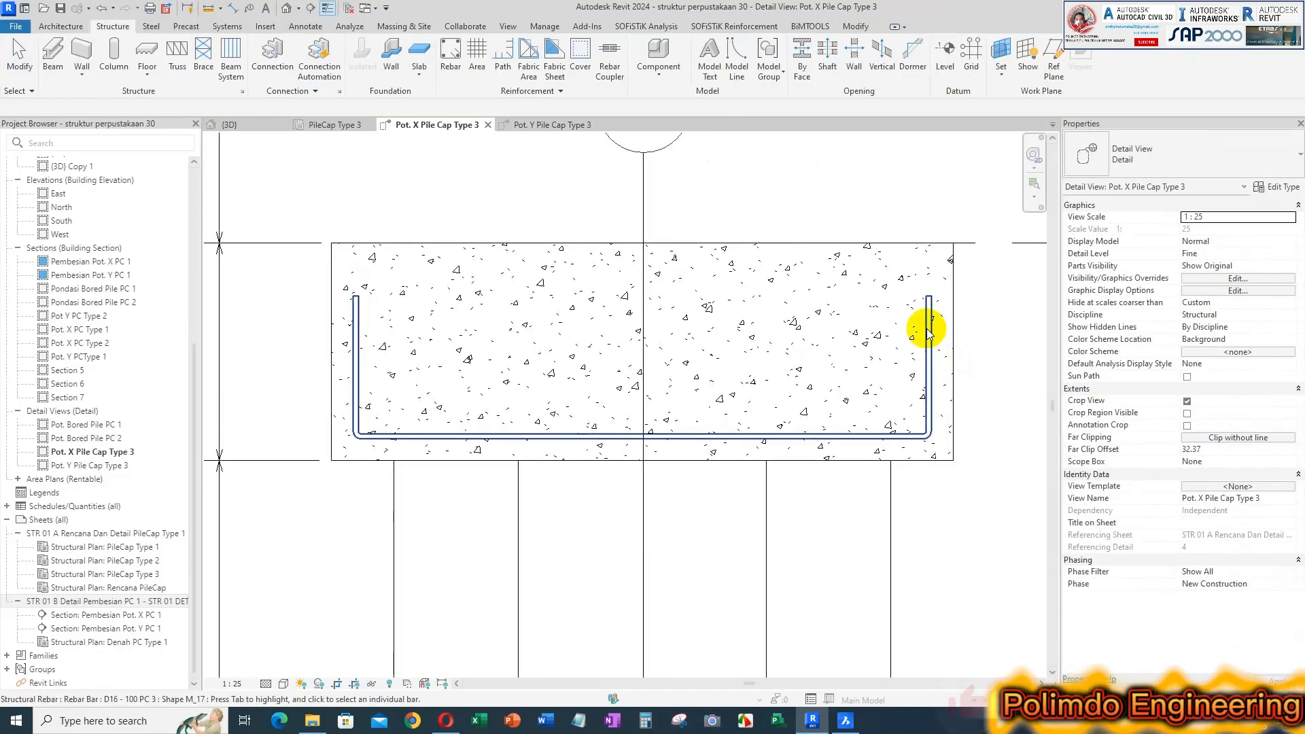
- Recheck the upper right bar end of the PC3 section in BricsCAD against the selected U-shaped bar's right leg in Revit
left_click(845, 720)
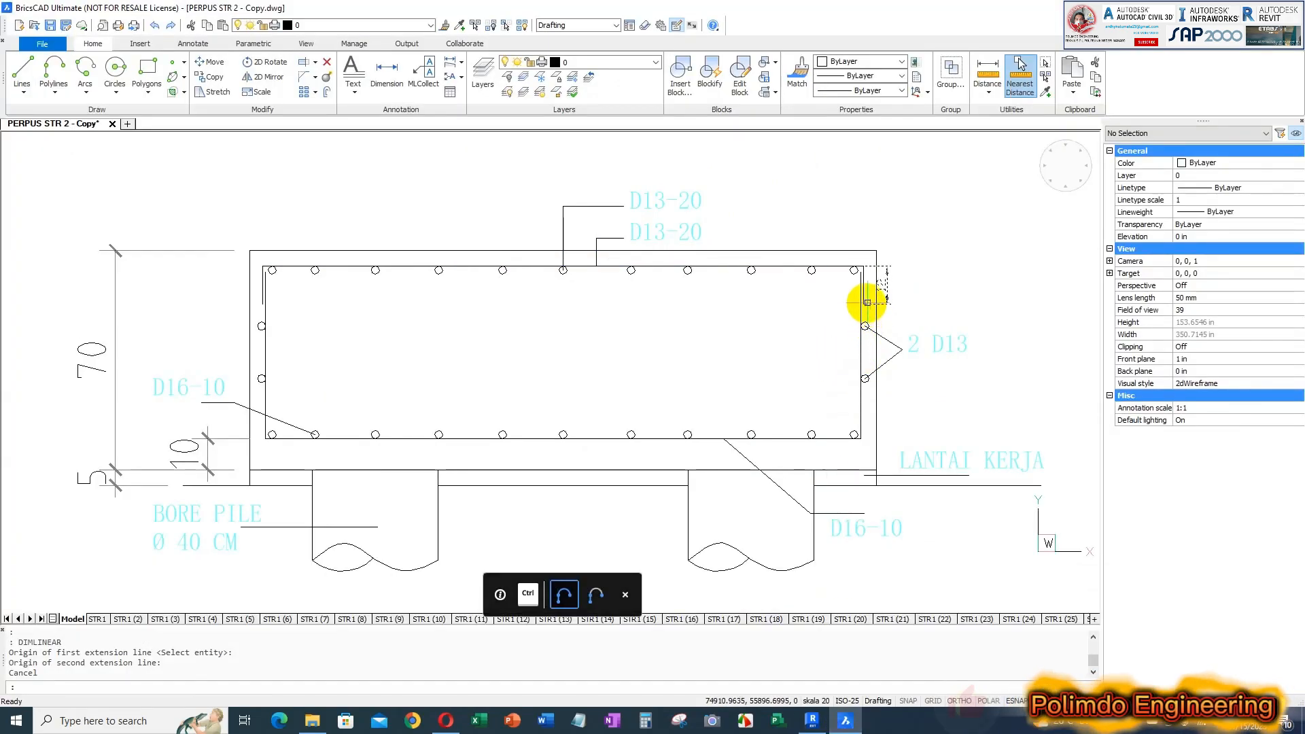
left_click(812, 721)
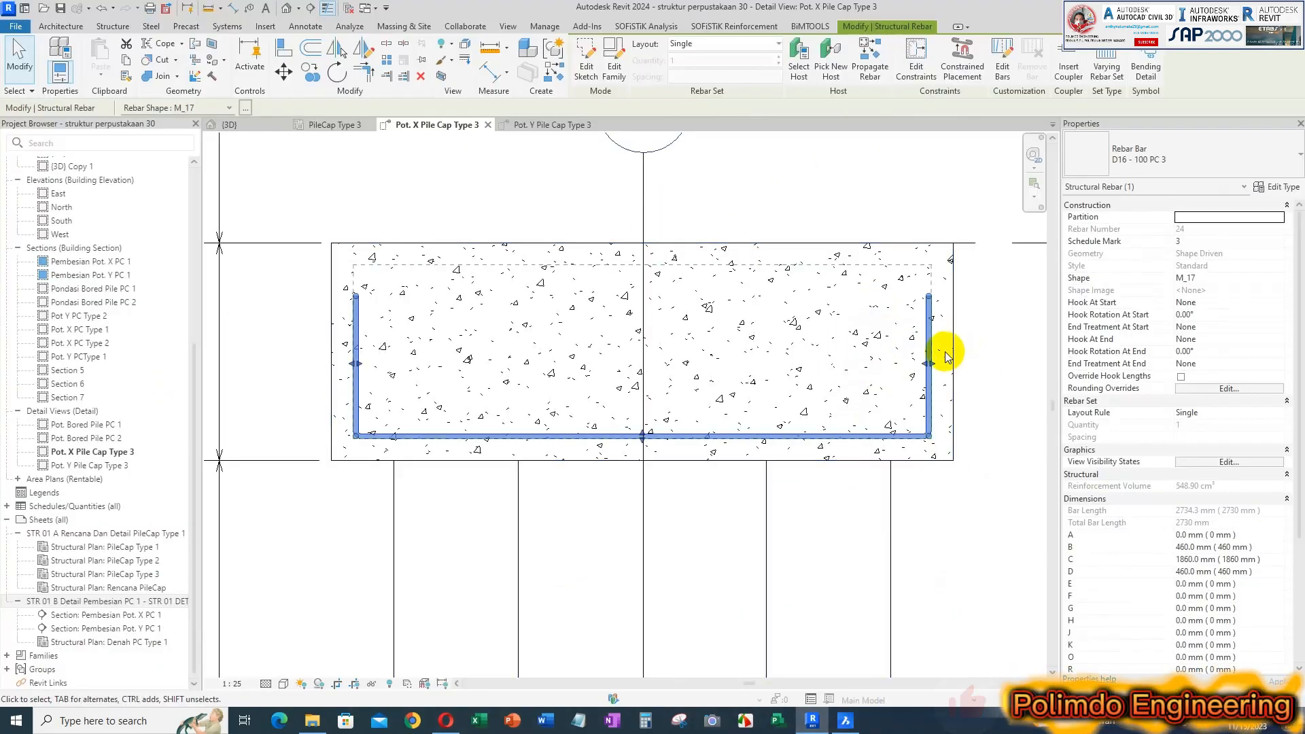
scroll(947, 349, "up", 3)
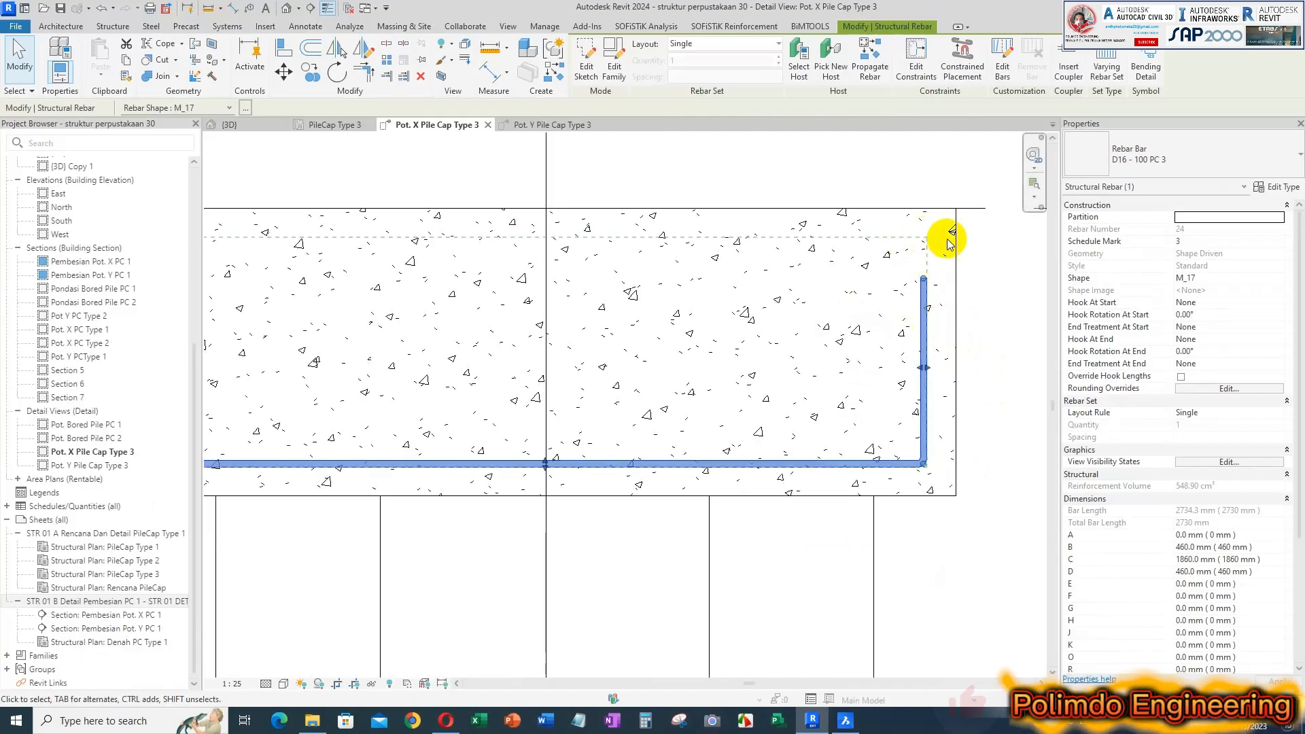
- Compare the PC3 section in BricsCAD with the selected U-shaped bar in Revit's Pot. X Pile Cap Type 3 view
left_click(846, 722)
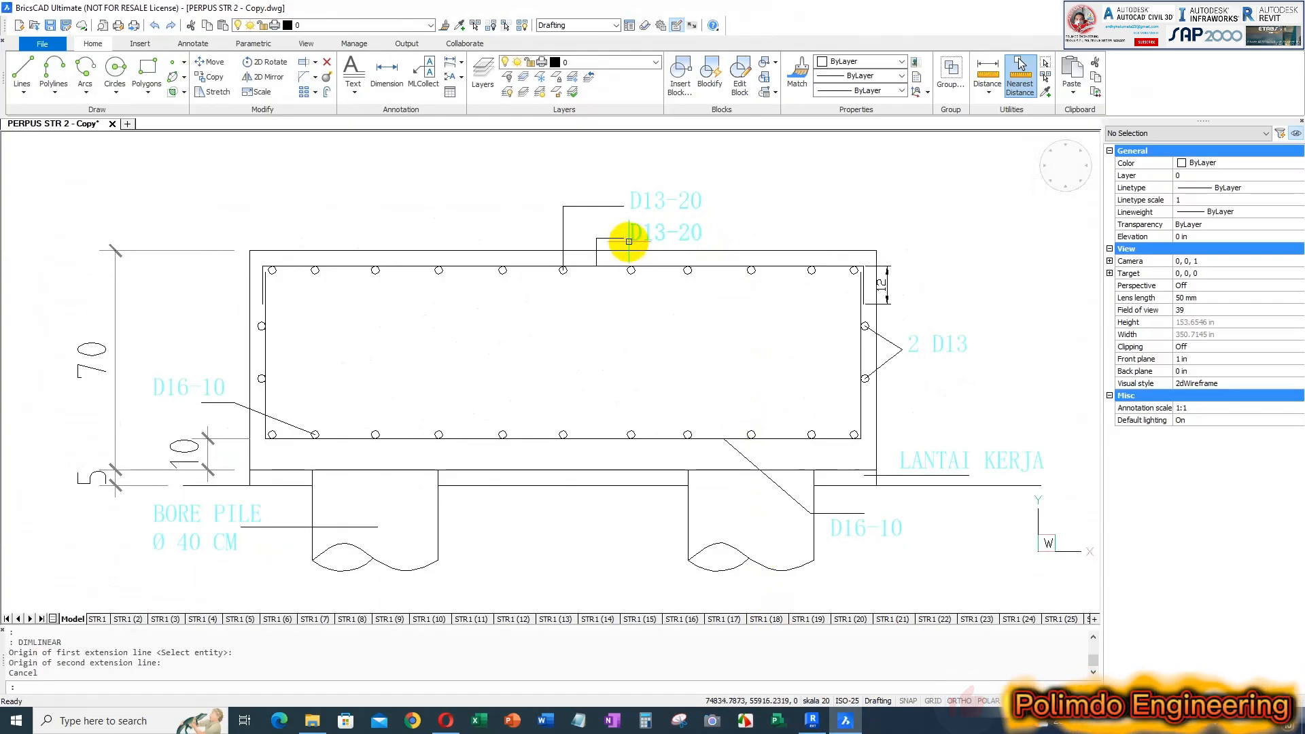
left_click(812, 720)
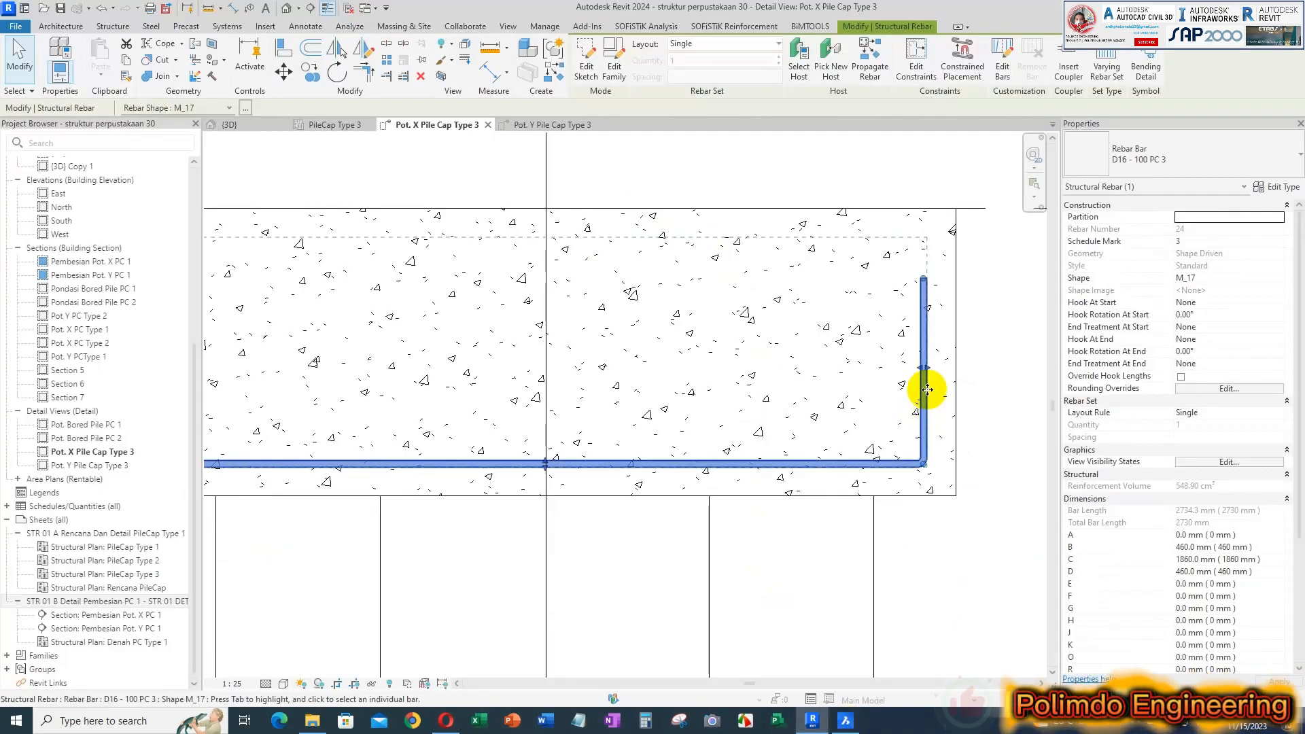
scroll(926, 394, "up", 1)
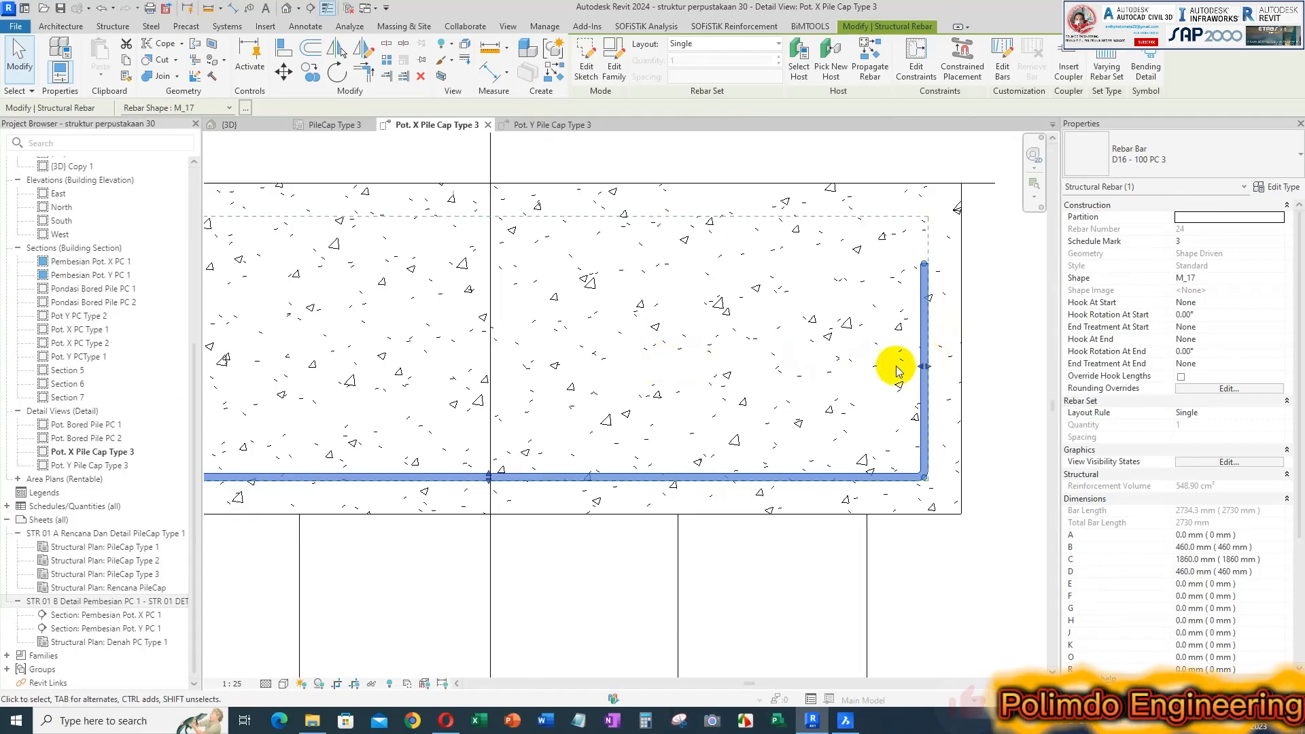
scroll(857, 371, "down", 2)
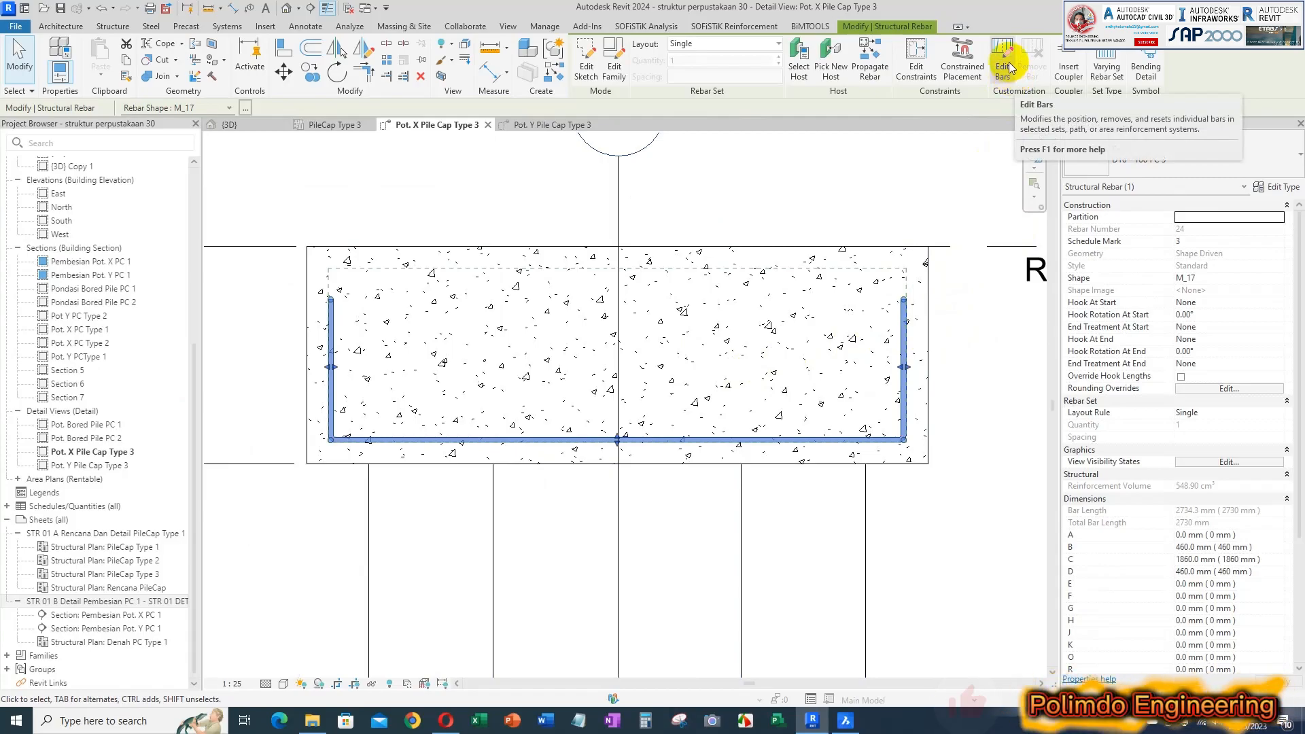
- Try to set the constraint offset of the U-shaped D16 bar's right leg to -2 cm
left_click(925, 59)
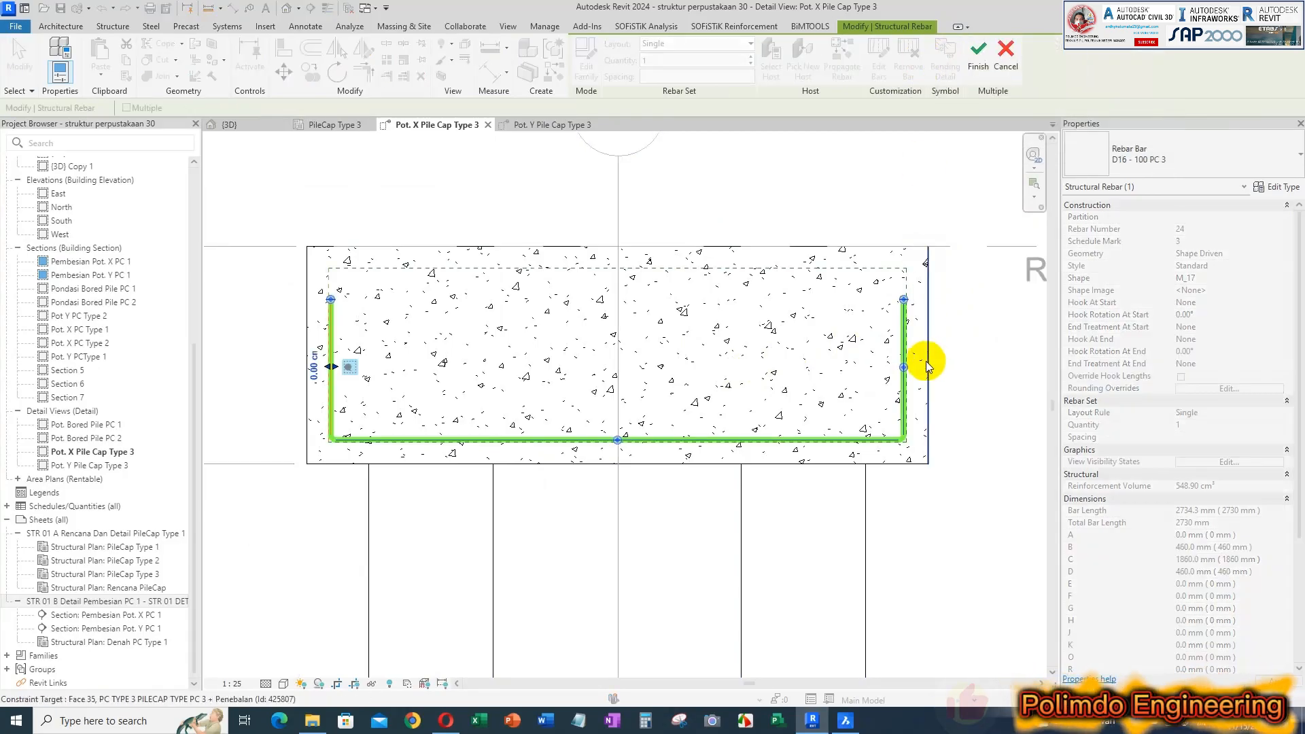
left_click(909, 367)
left_click(919, 373)
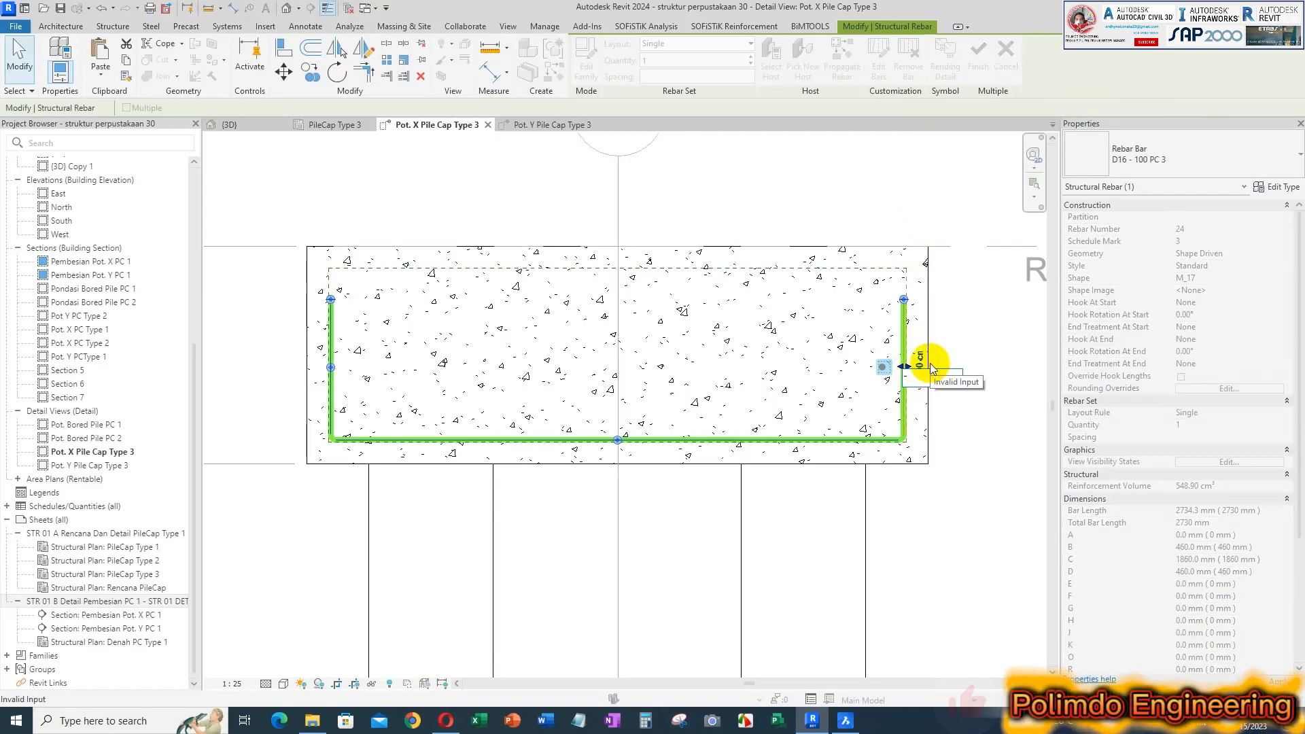
key("Return")
key("Return")
scroll(934, 374, "up", 2)
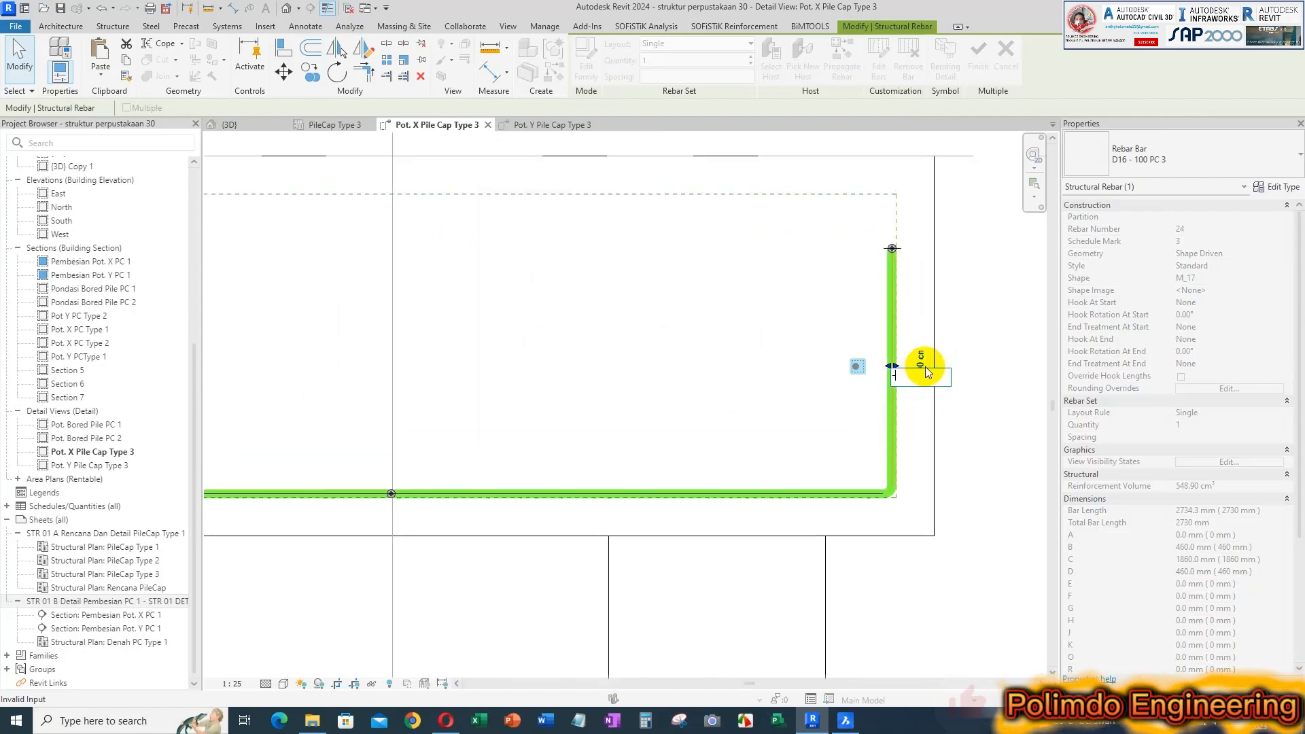
type("-2")
key("Return")
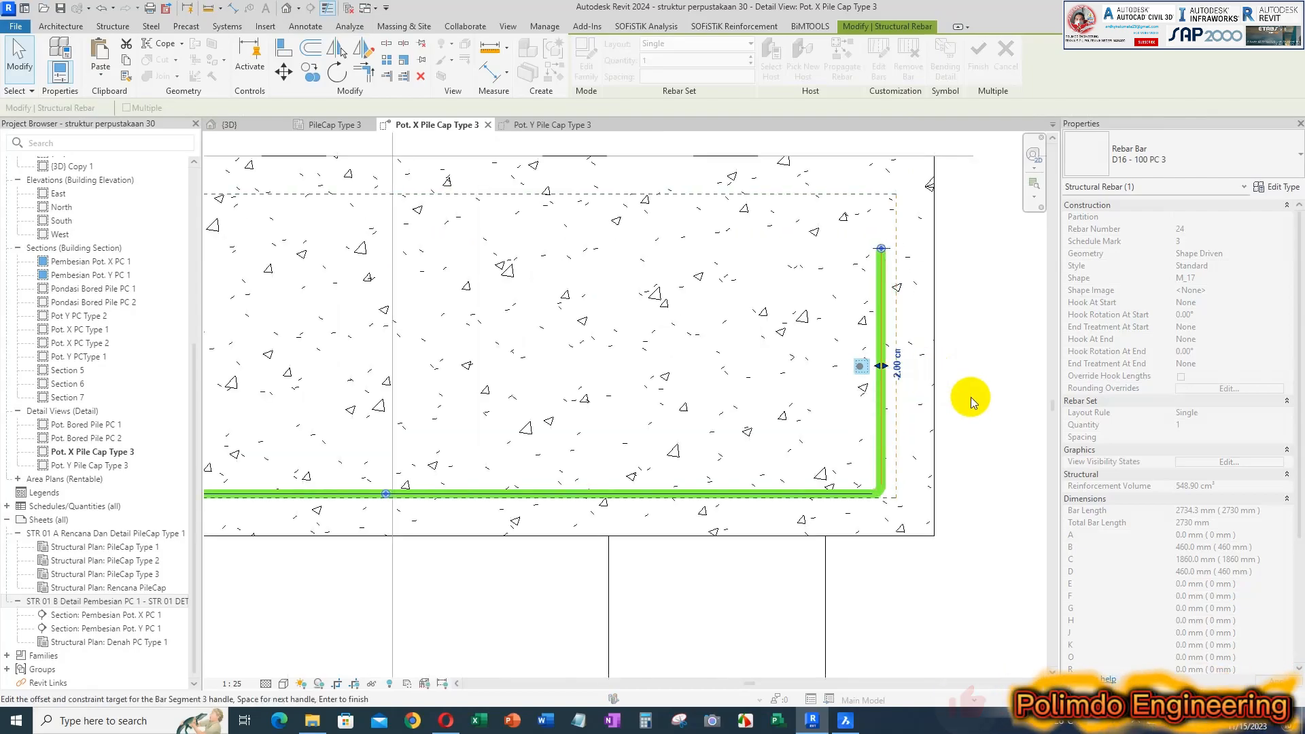
- Try to change the right leg's constraint offset on the U-shaped bar to -3 cm
scroll(938, 366, "down", 3)
scroll(940, 367, "up", 2)
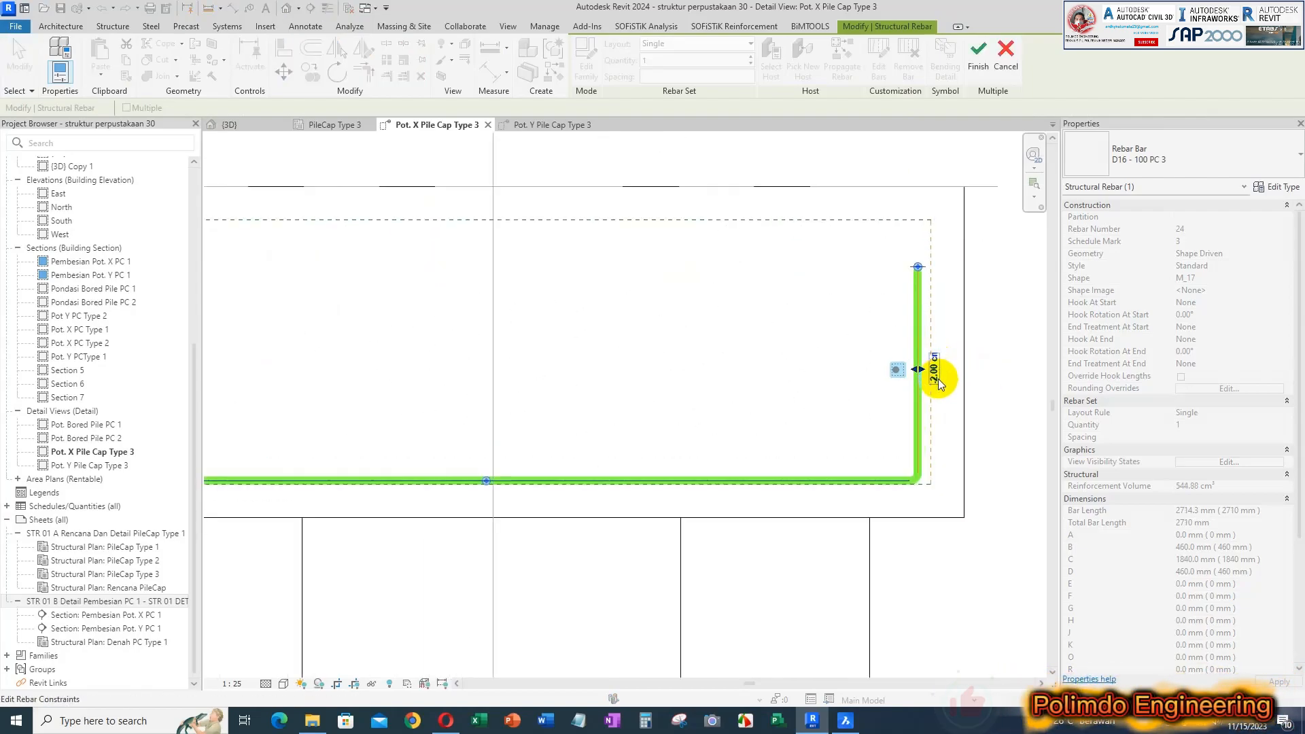
left_click(936, 373)
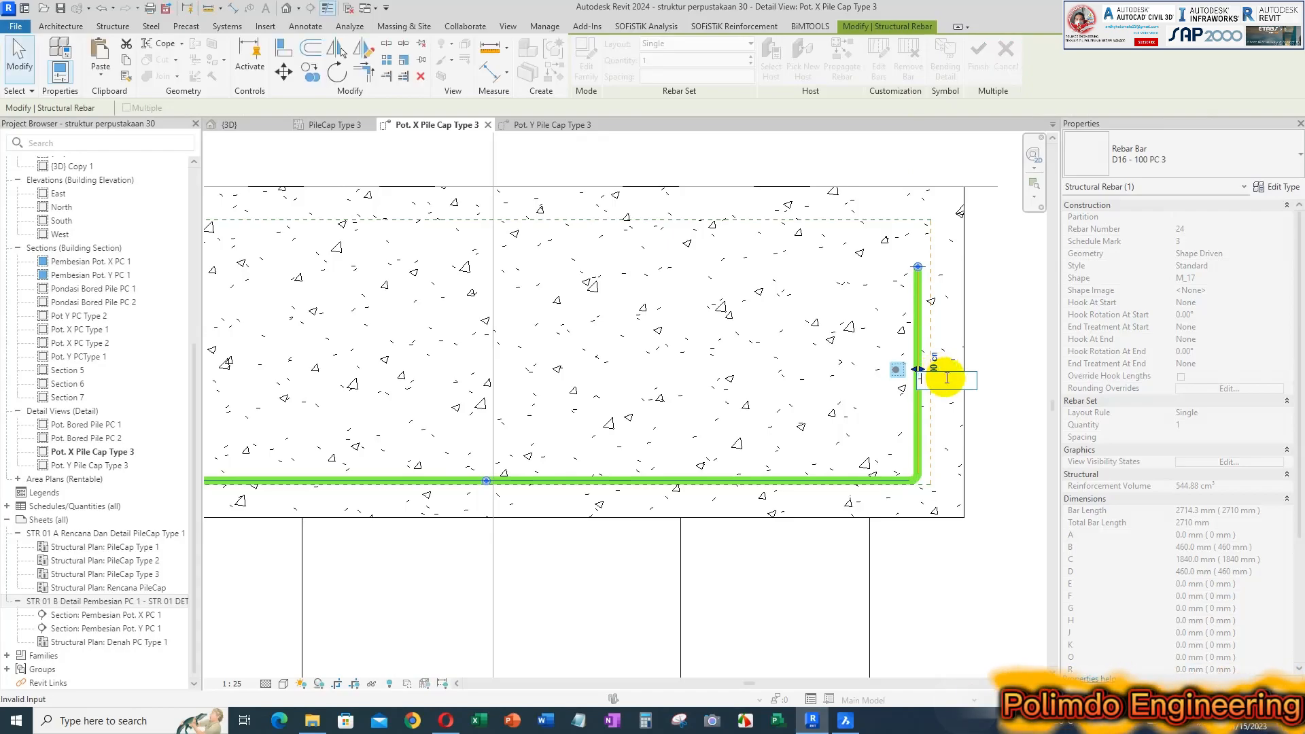
type("-3")
key("Return")
scroll(941, 370, "down", 4)
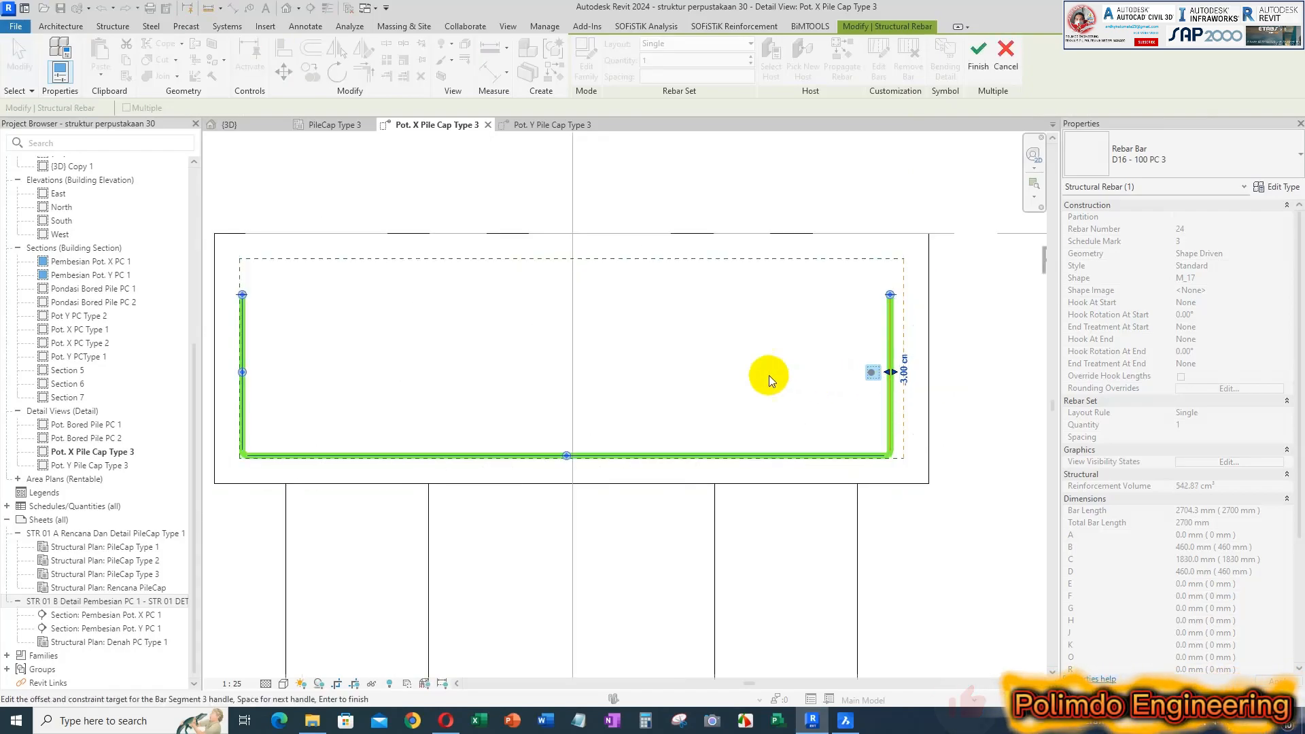
- Try to set the constraint offset of the U-shaped bar's left leg to -3 cm
left_click(318, 378)
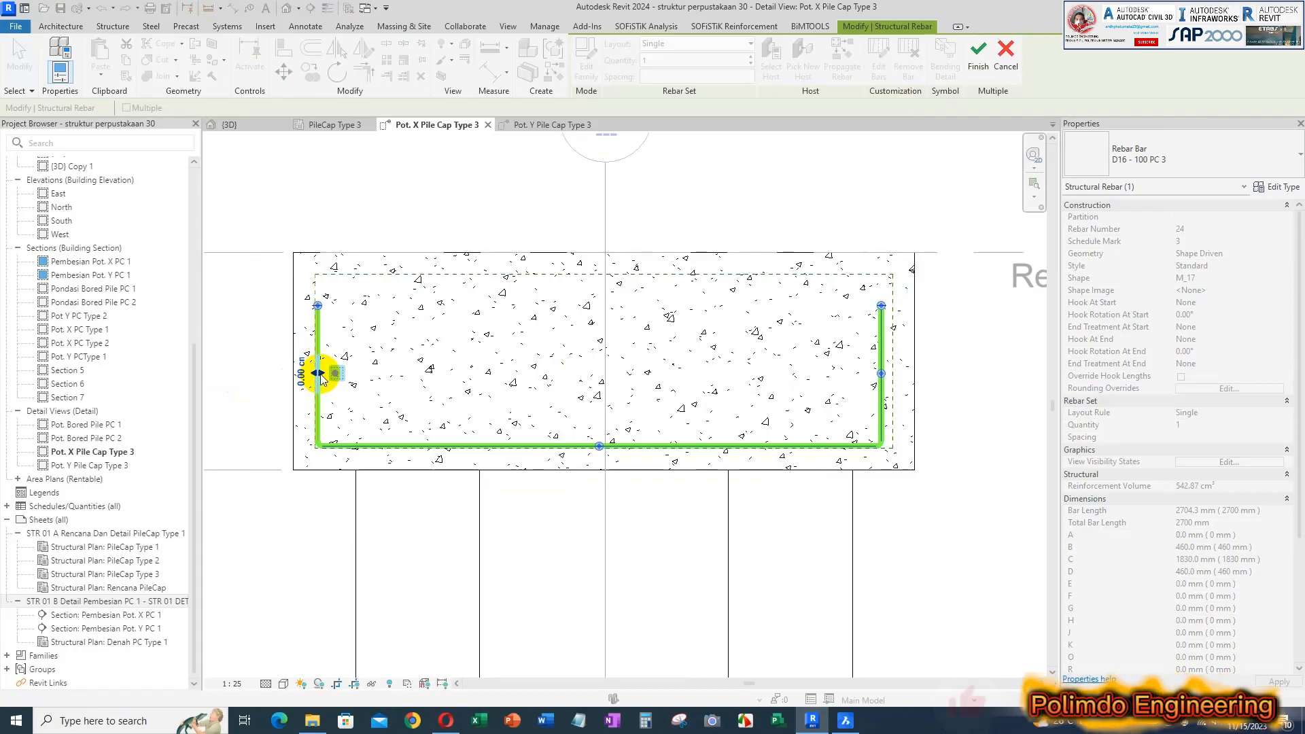
left_click(302, 378)
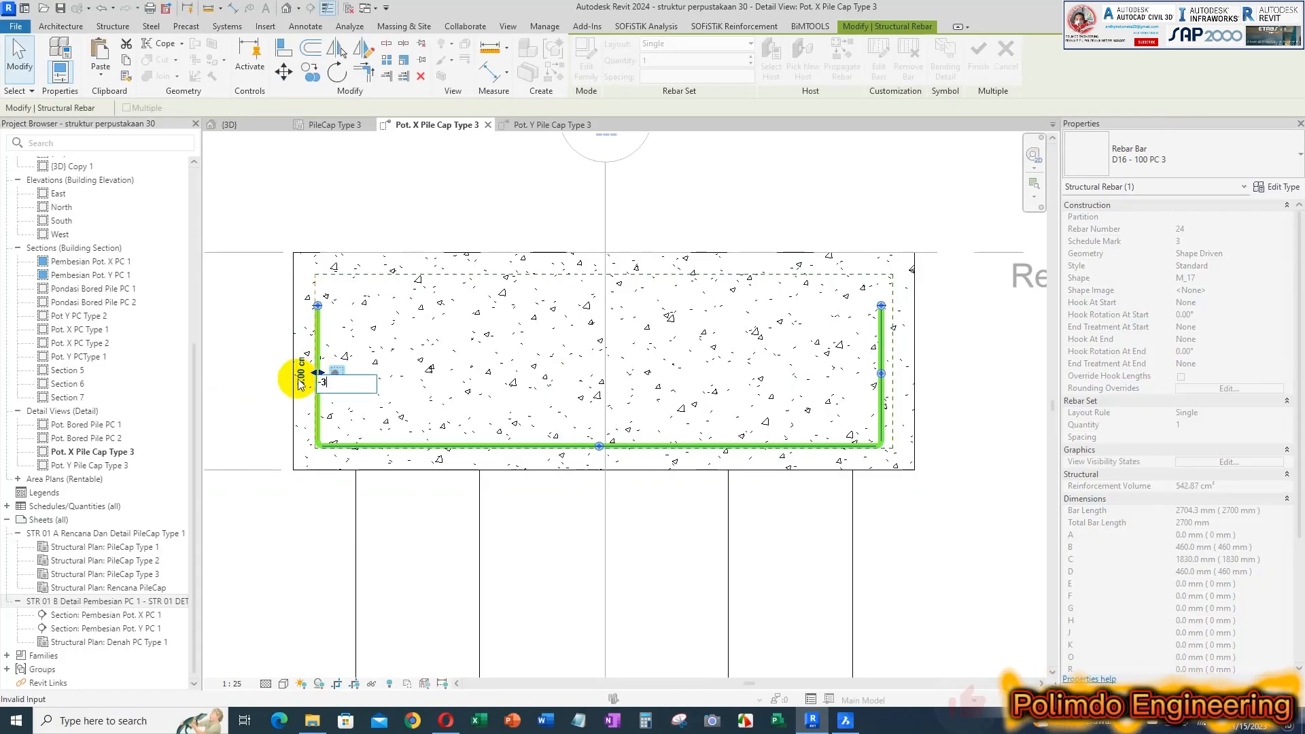
type("-3")
key("Return")
double_click(602, 445)
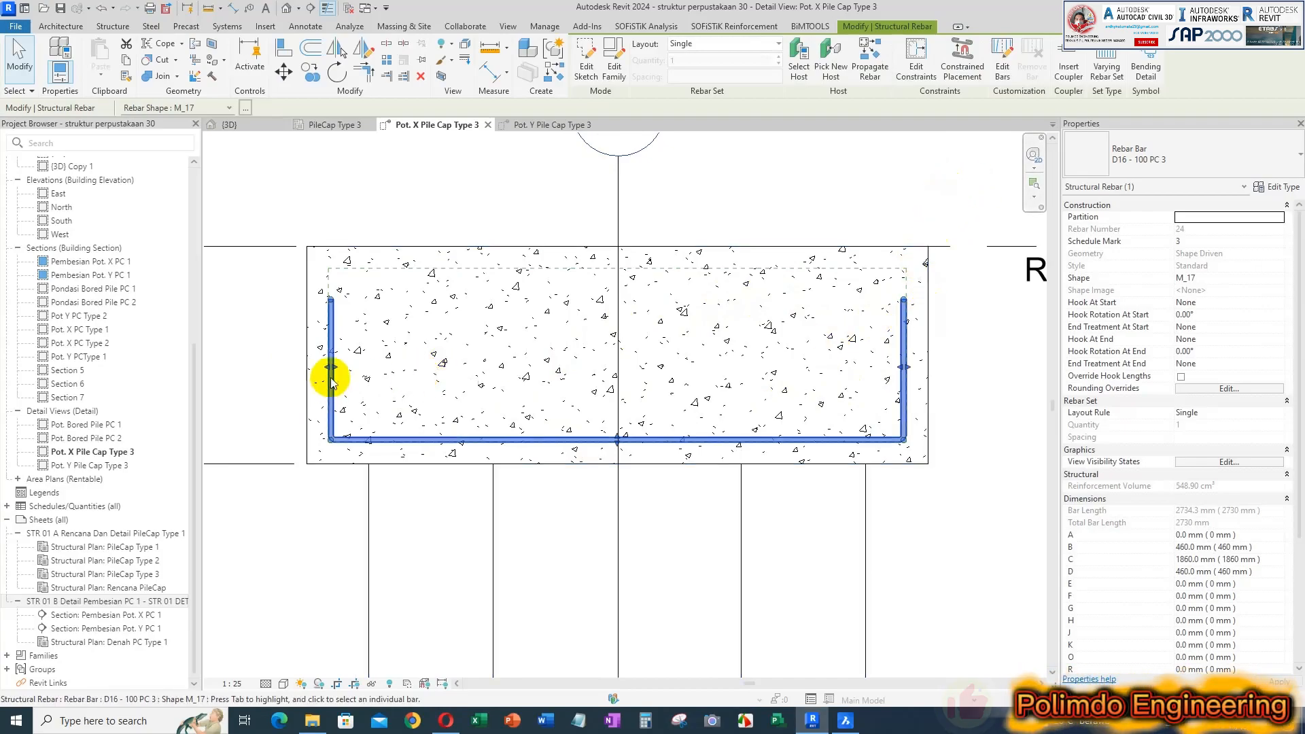
- Edit the U-shaped D16 bar's constraints and set its right leg's offset to -3 cm
left_click(913, 64)
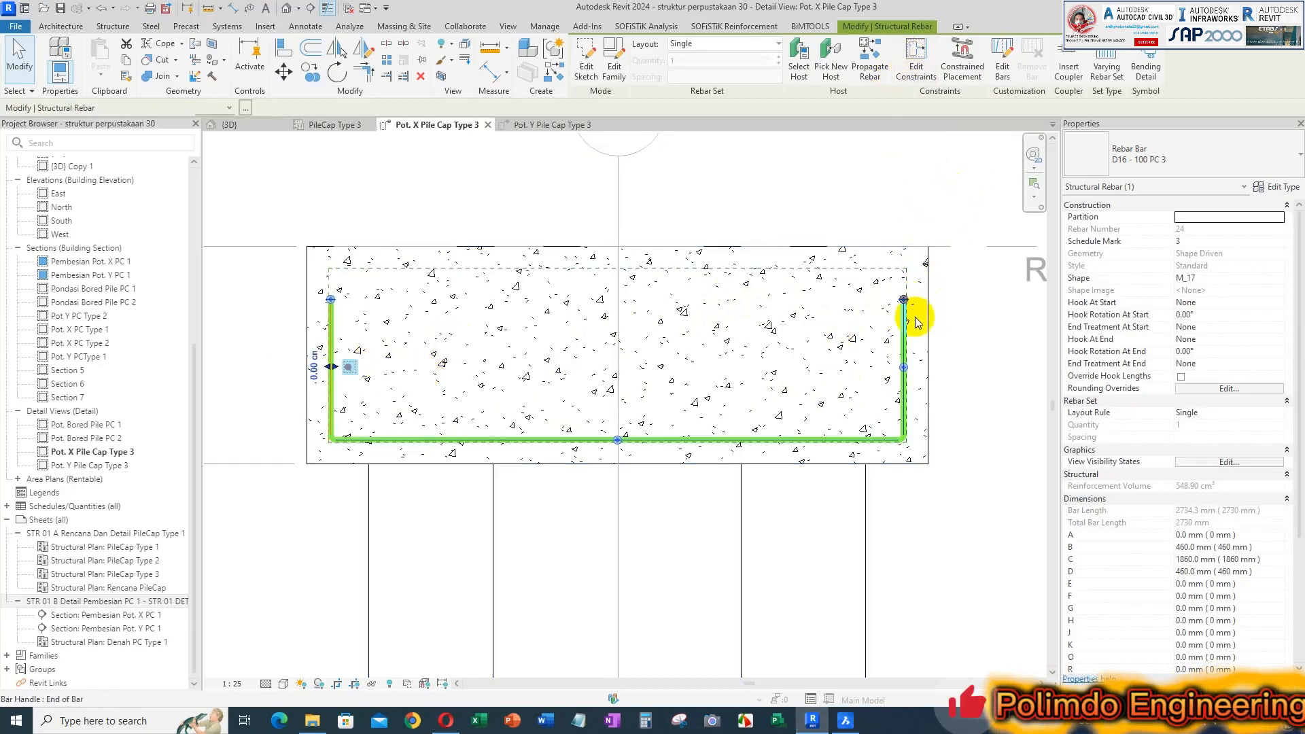
left_click(906, 365)
left_click(920, 367)
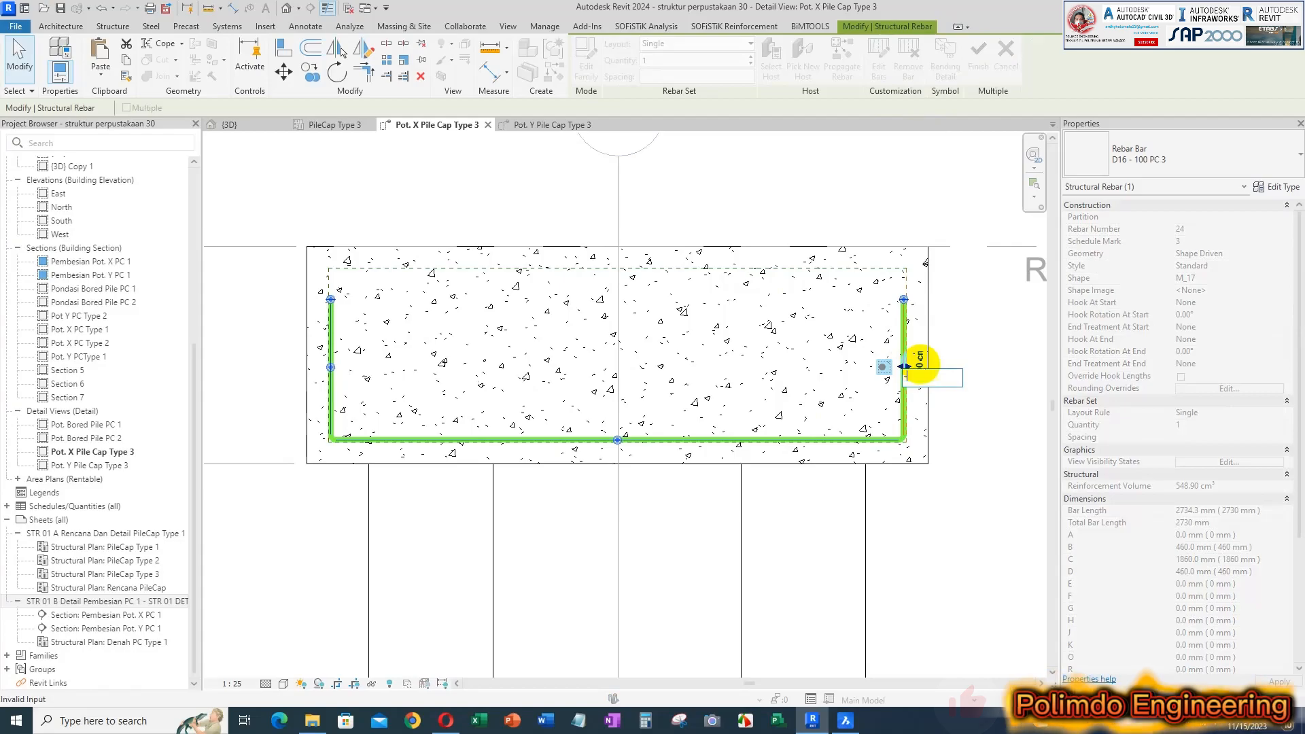
type("-3")
key("Return")
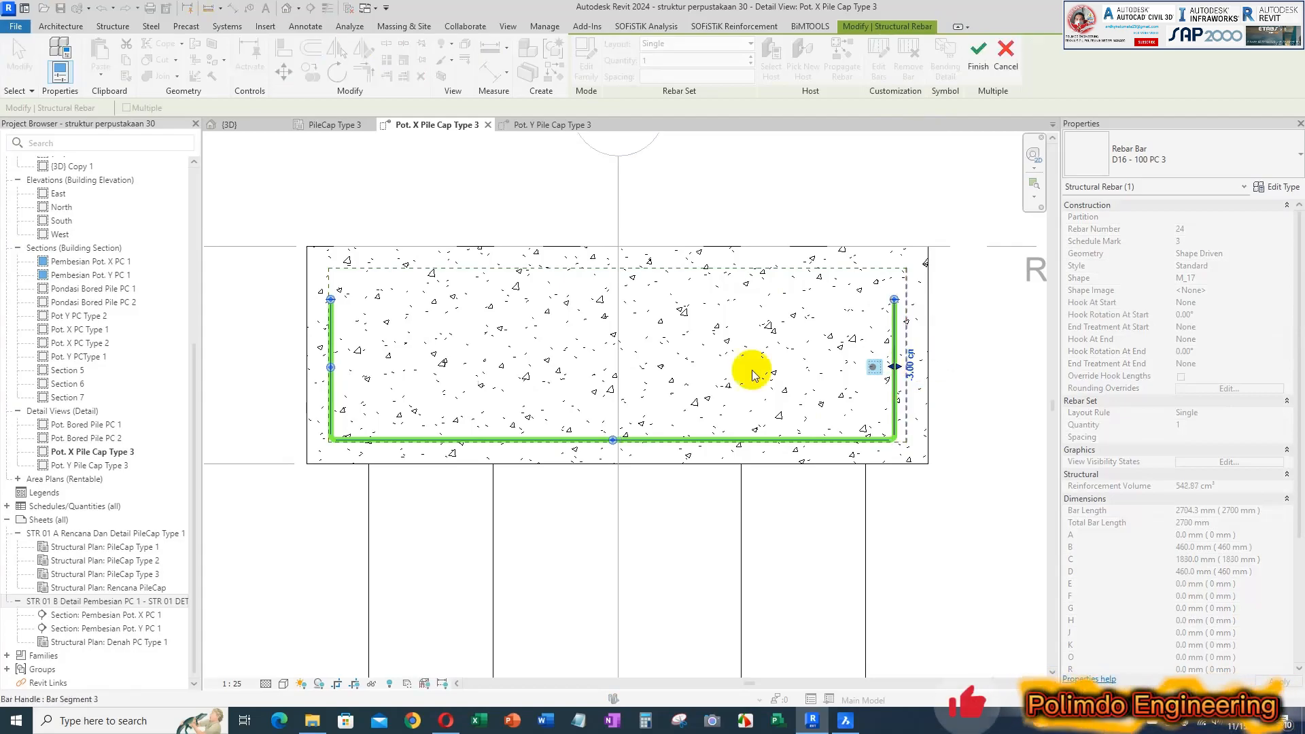
- Set the U-shaped bar's left leg offset to -3 cm and finish editing its constraints
left_click(315, 369)
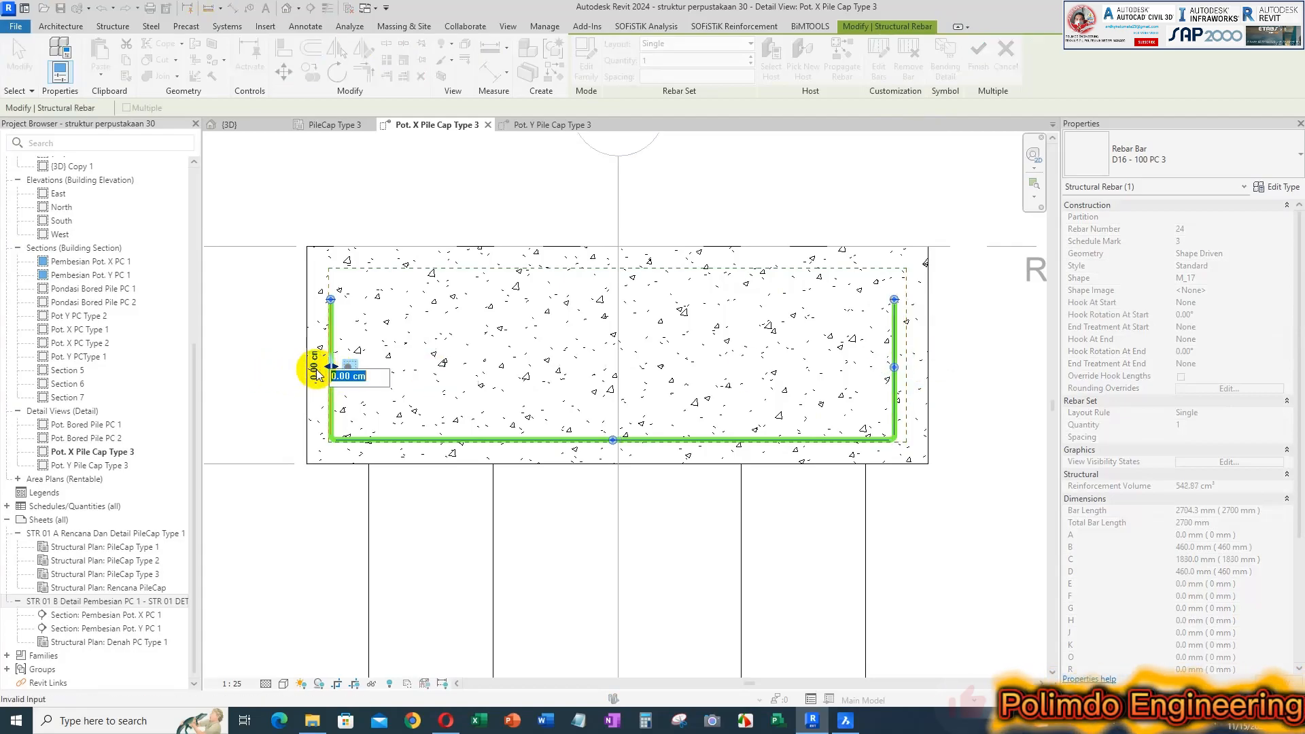
type("-3")
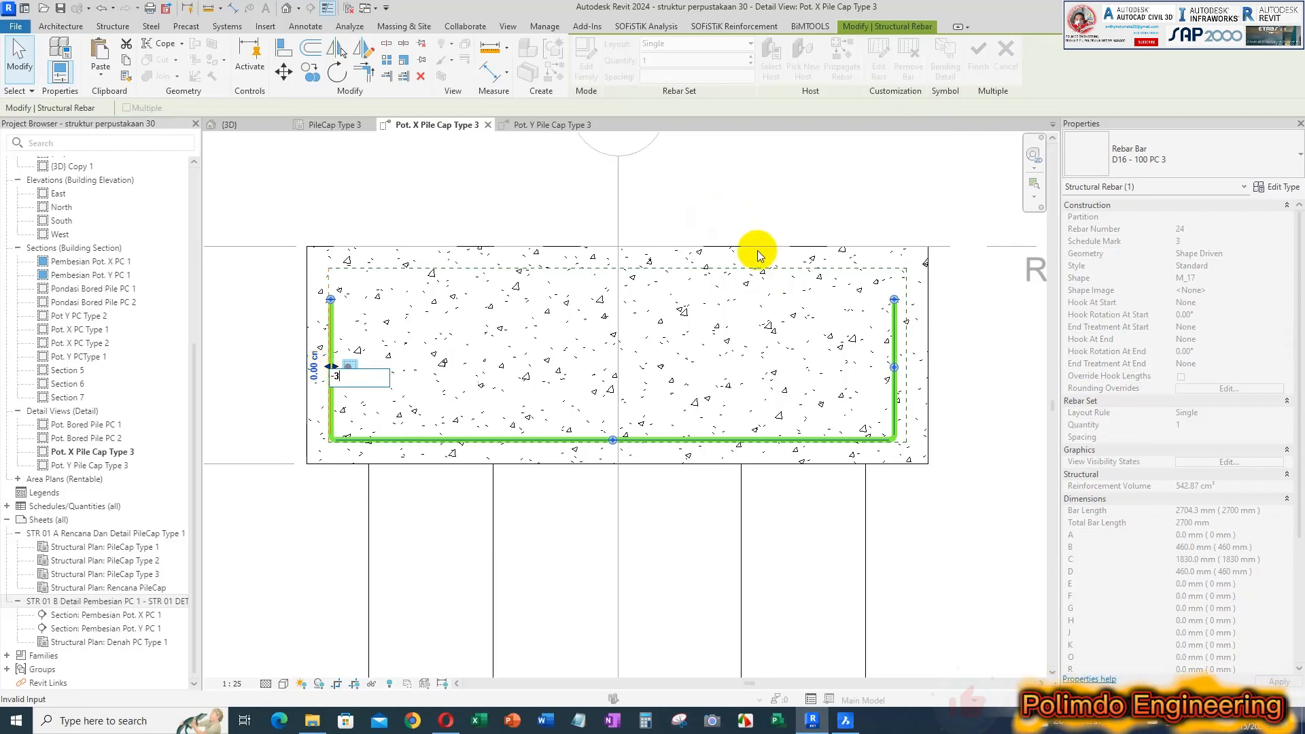
key("Return")
left_click(979, 54)
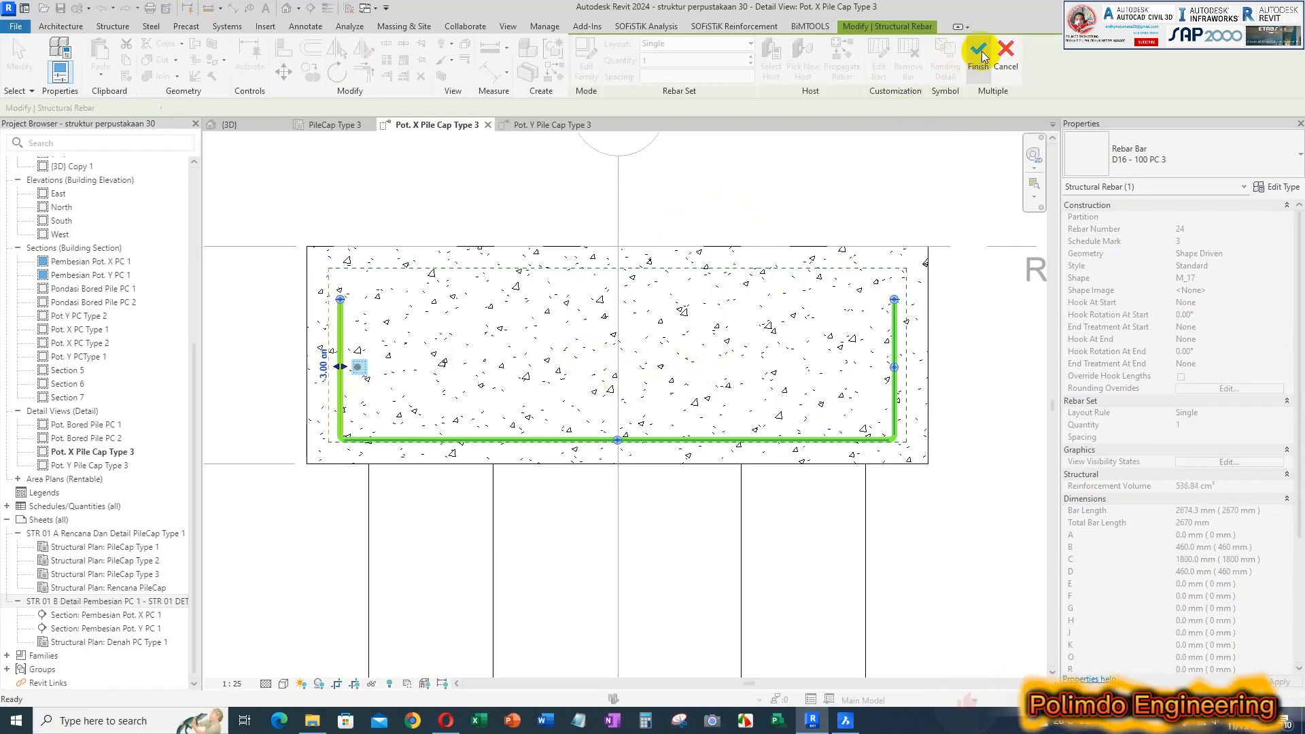
key("Escape")
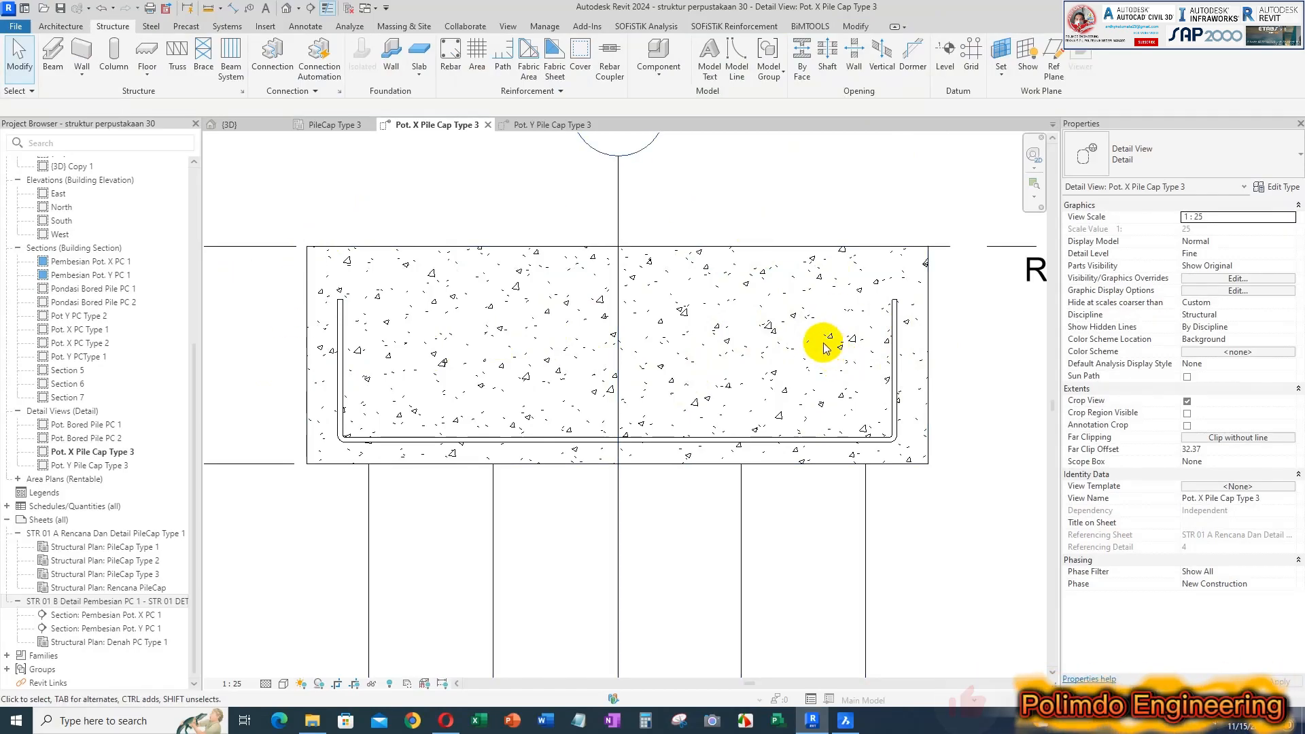
- Start a sketched rebar of type D13 - 200 PC 3 with the pile cap as its host
left_click(450, 58)
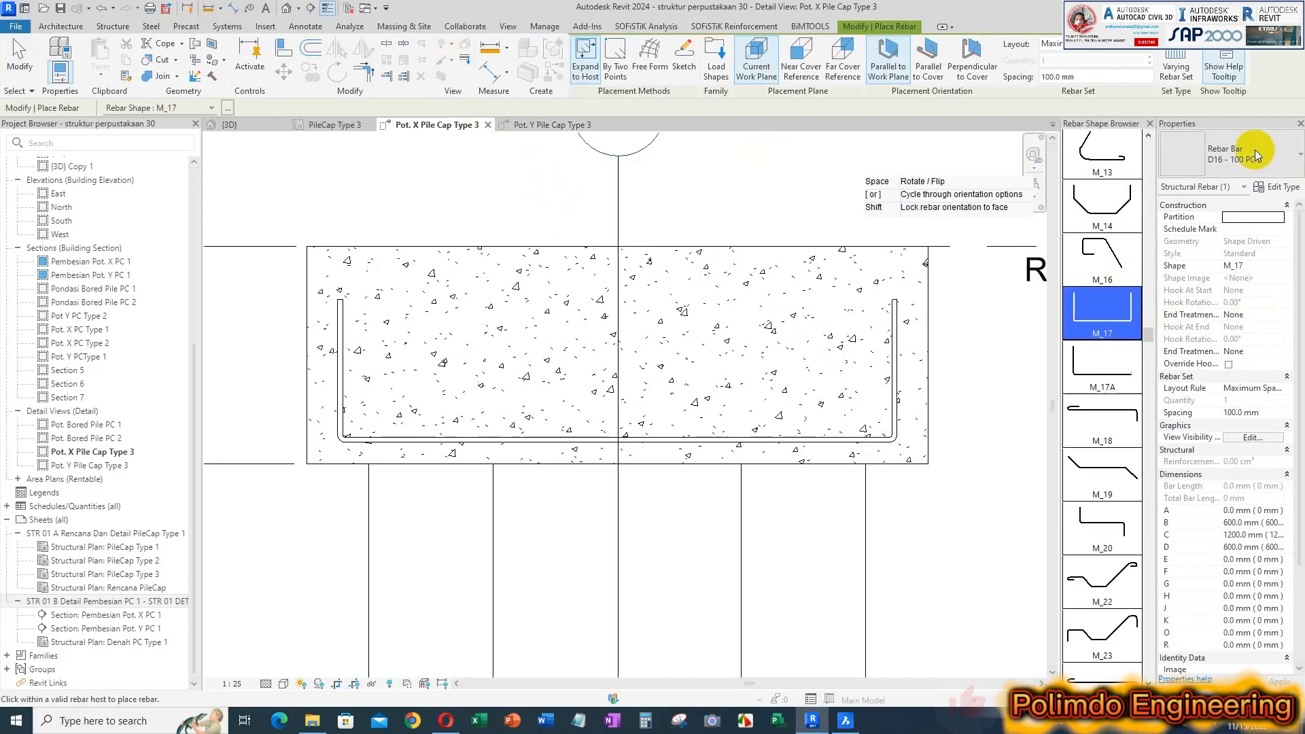
left_click(1255, 155)
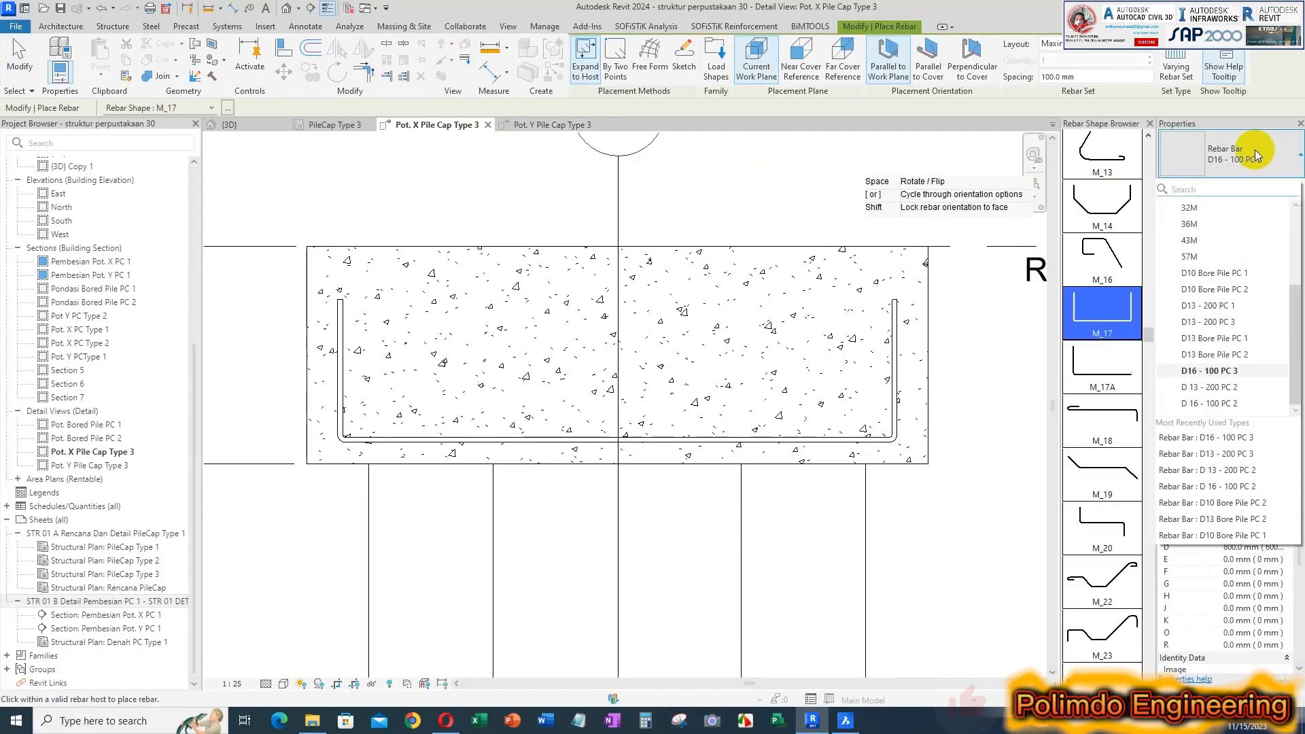
left_click(1214, 323)
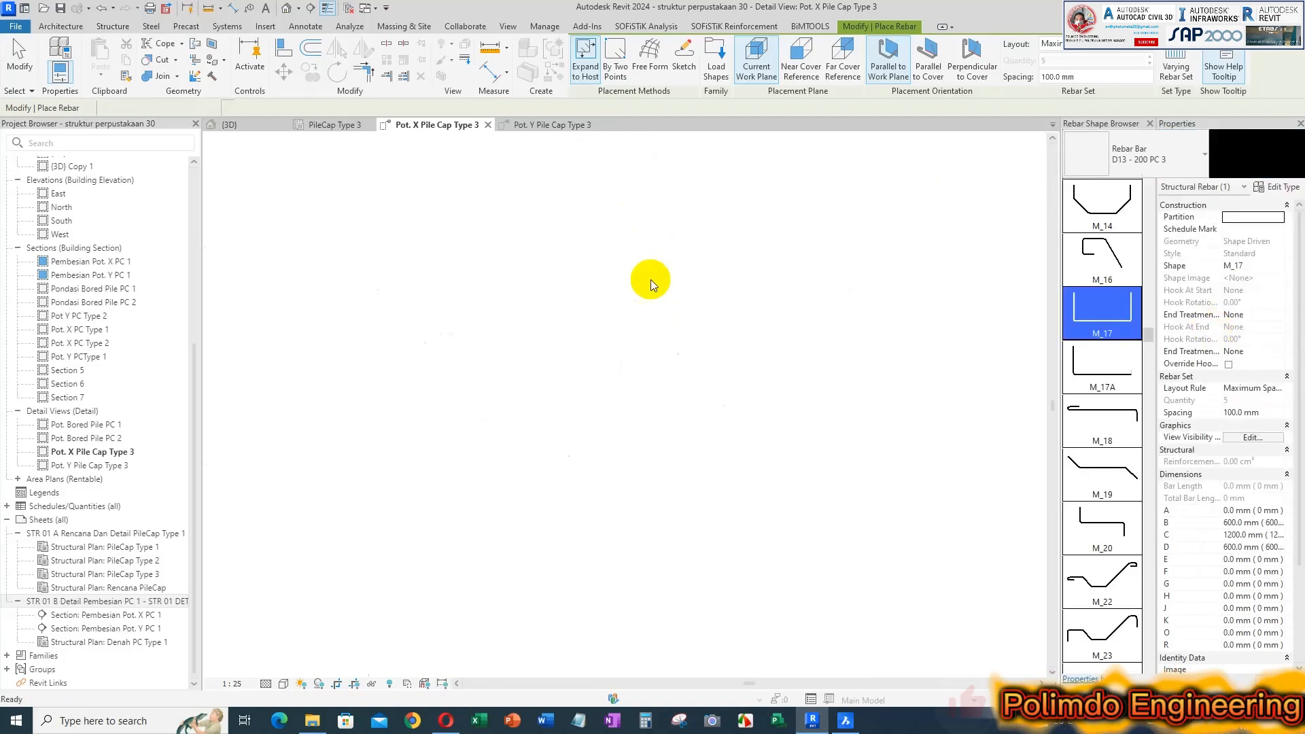
left_click(677, 62)
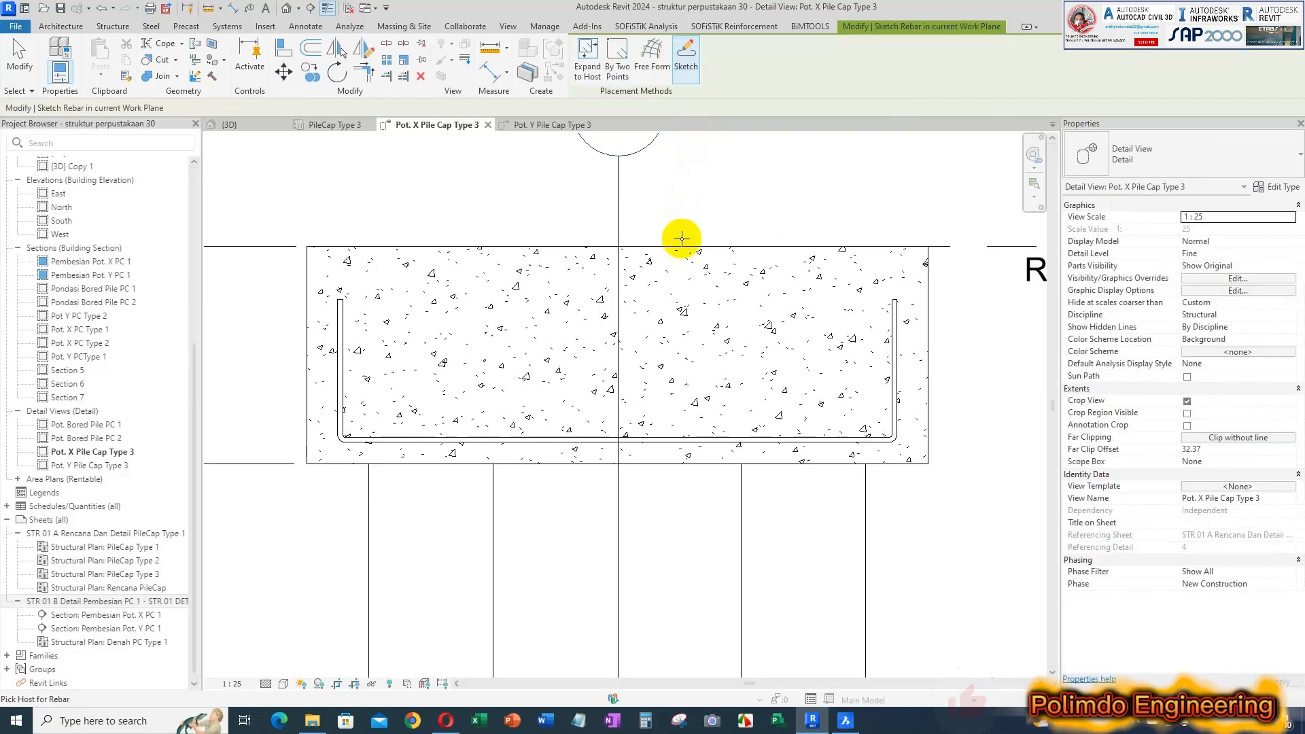
left_click(684, 256)
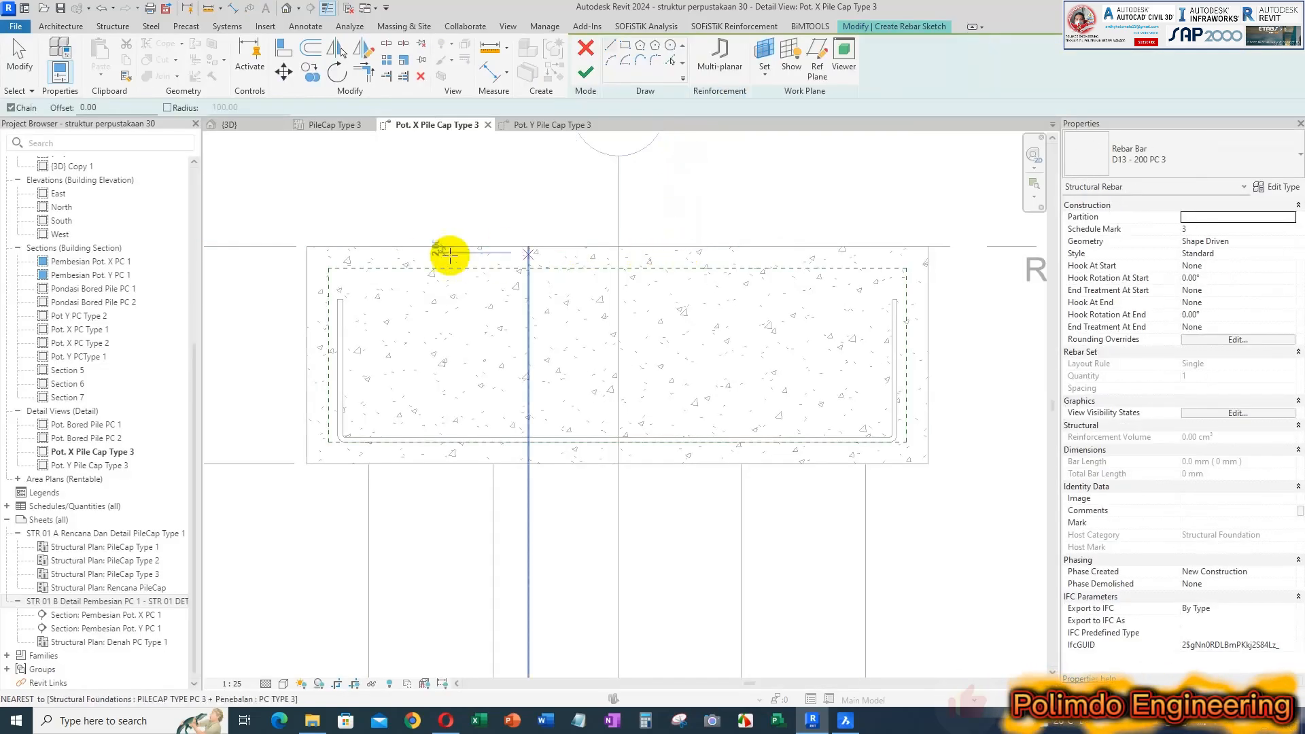
- Sketch an inverted-U bar 186 cm wide along the top cover line, with a left leg about 13 cm and a right leg about 12 cm long
scroll(318, 321, "up", 1)
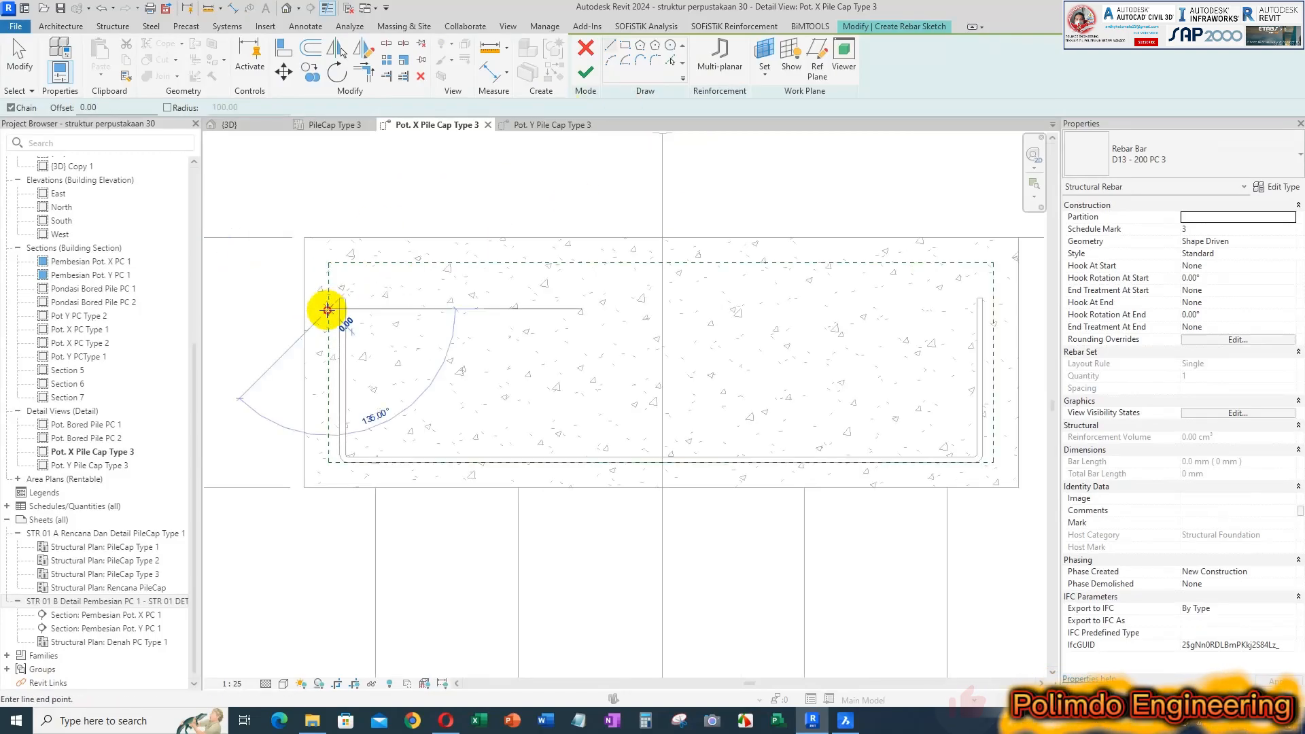
left_click(329, 262)
scroll(997, 266, "down", 2)
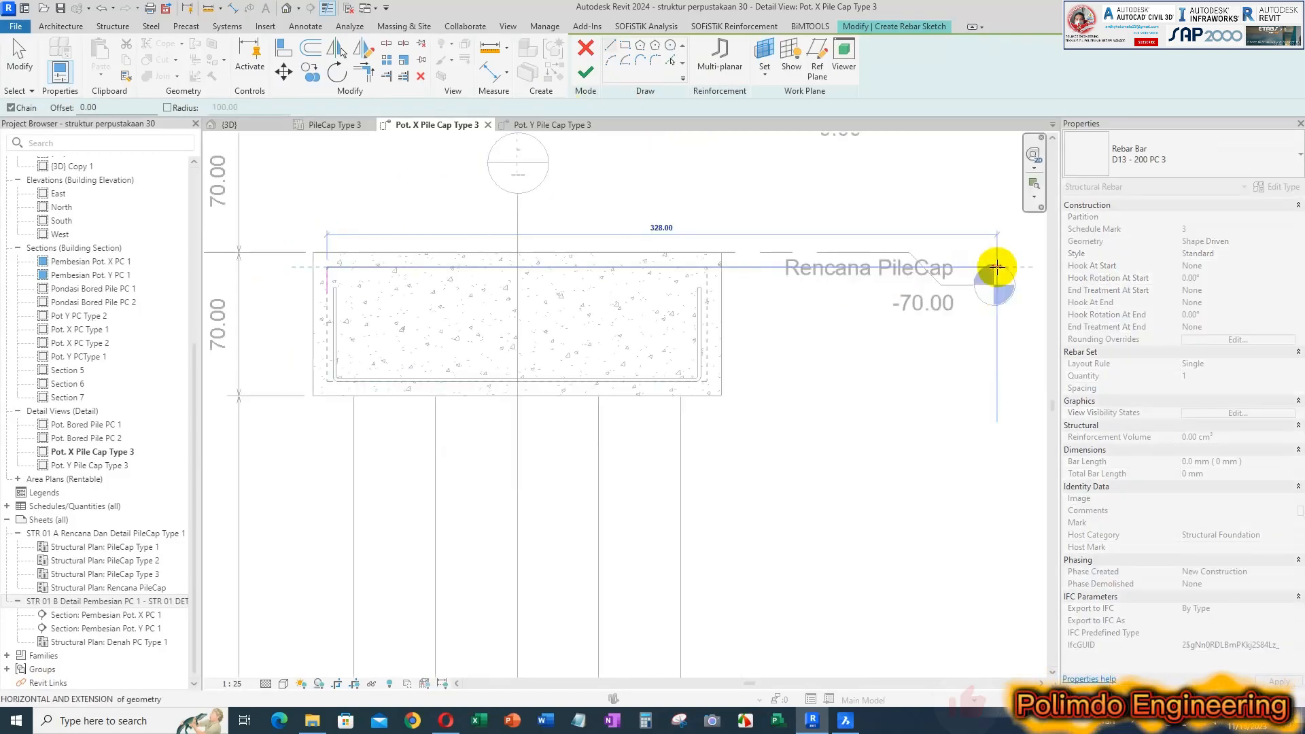
left_click(707, 267)
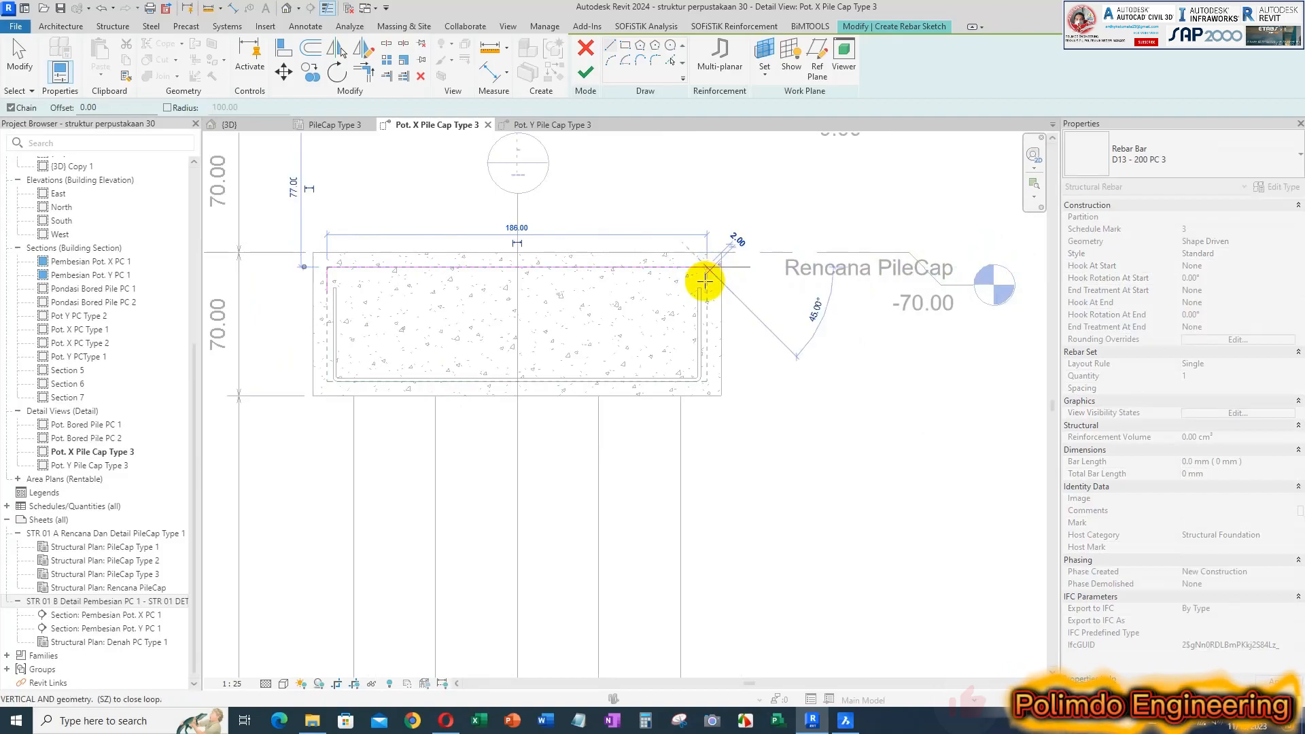
scroll(707, 279, "up", 3)
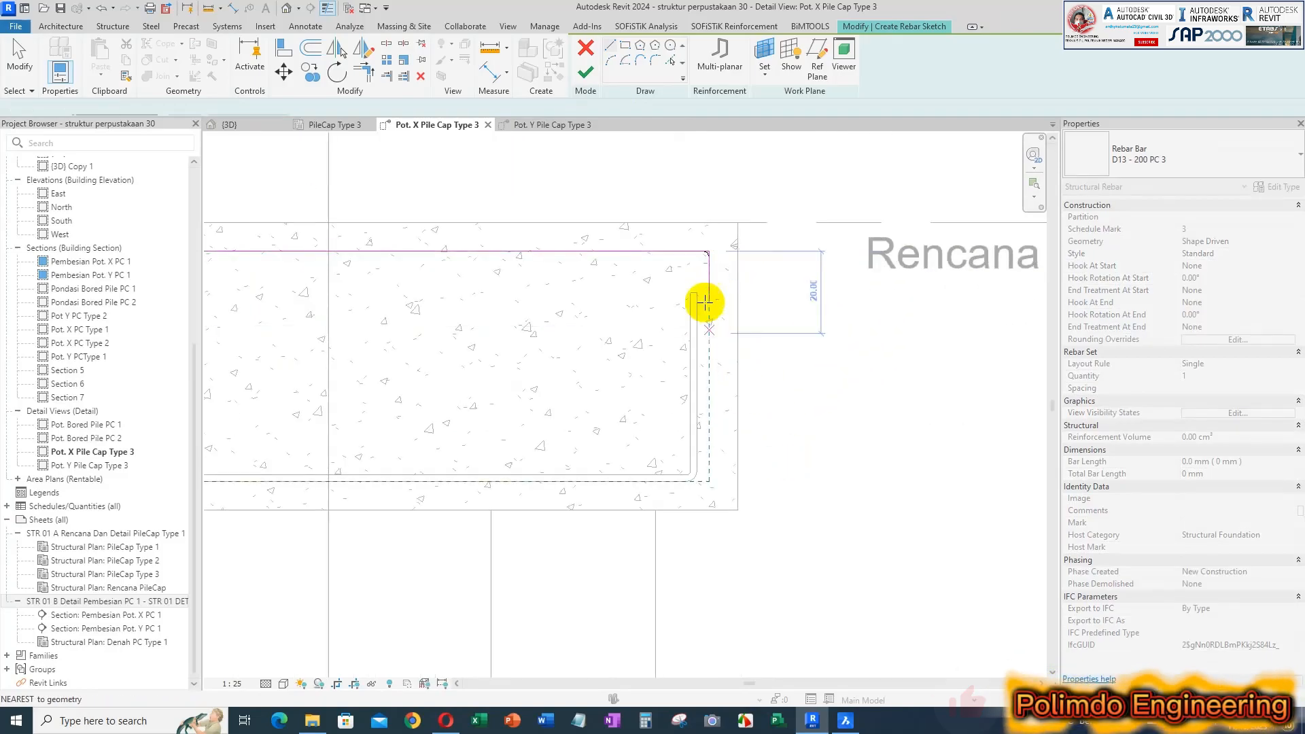
scroll(710, 321, "up", 2)
left_click(711, 307)
key("Escape")
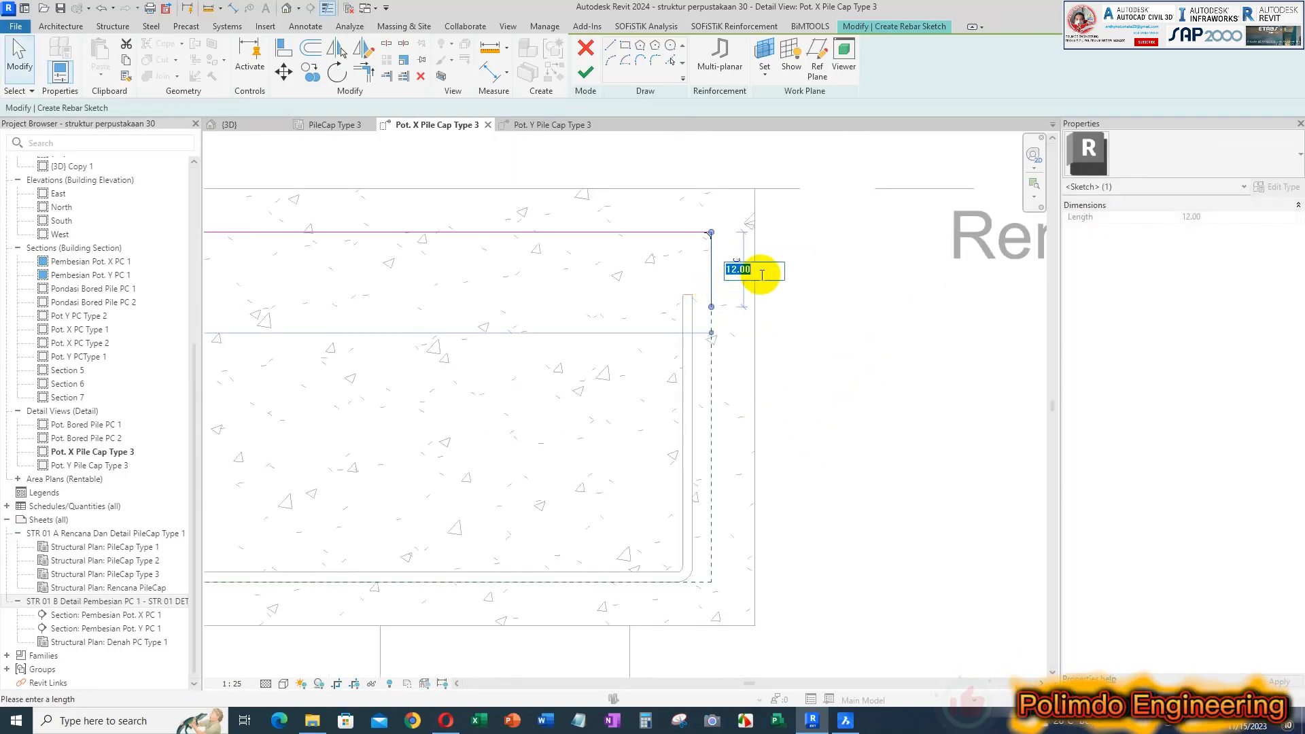
- Open the length dimensions of the right and left legs of the inverted-U sketch and inspect the bar outline
left_click(760, 275)
scroll(761, 274, "down", 5)
scroll(341, 280, "up", 3)
left_click(345, 273)
left_click(305, 280)
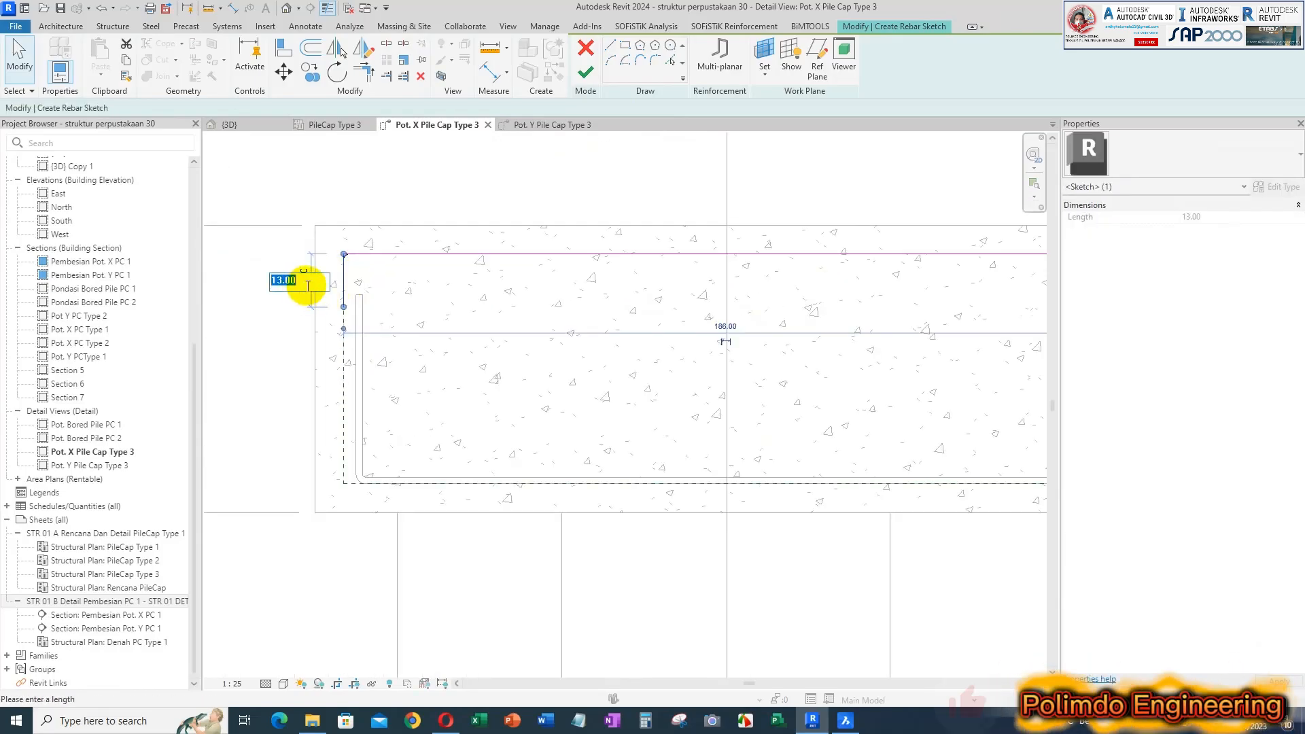
key("Escape")
scroll(340, 299, "up", 3)
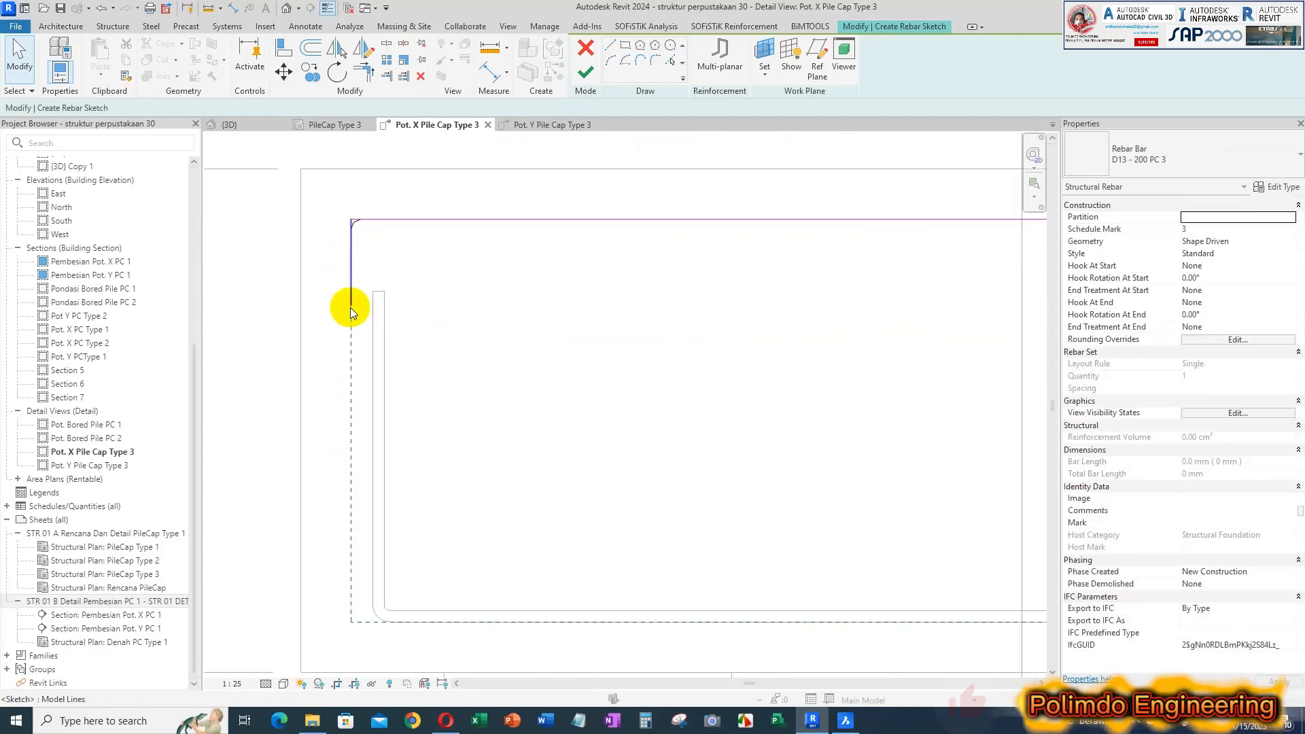
scroll(365, 319, "down", 3)
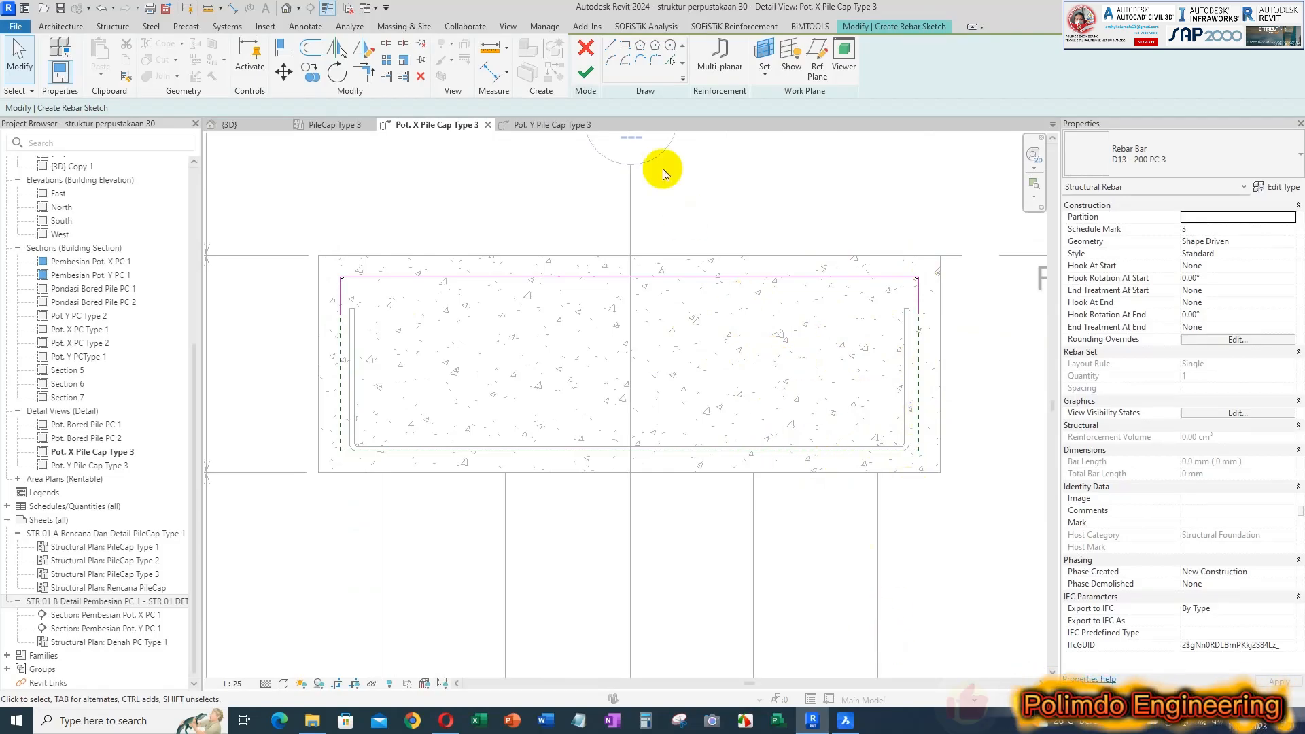
scroll(634, 252, "down", 2)
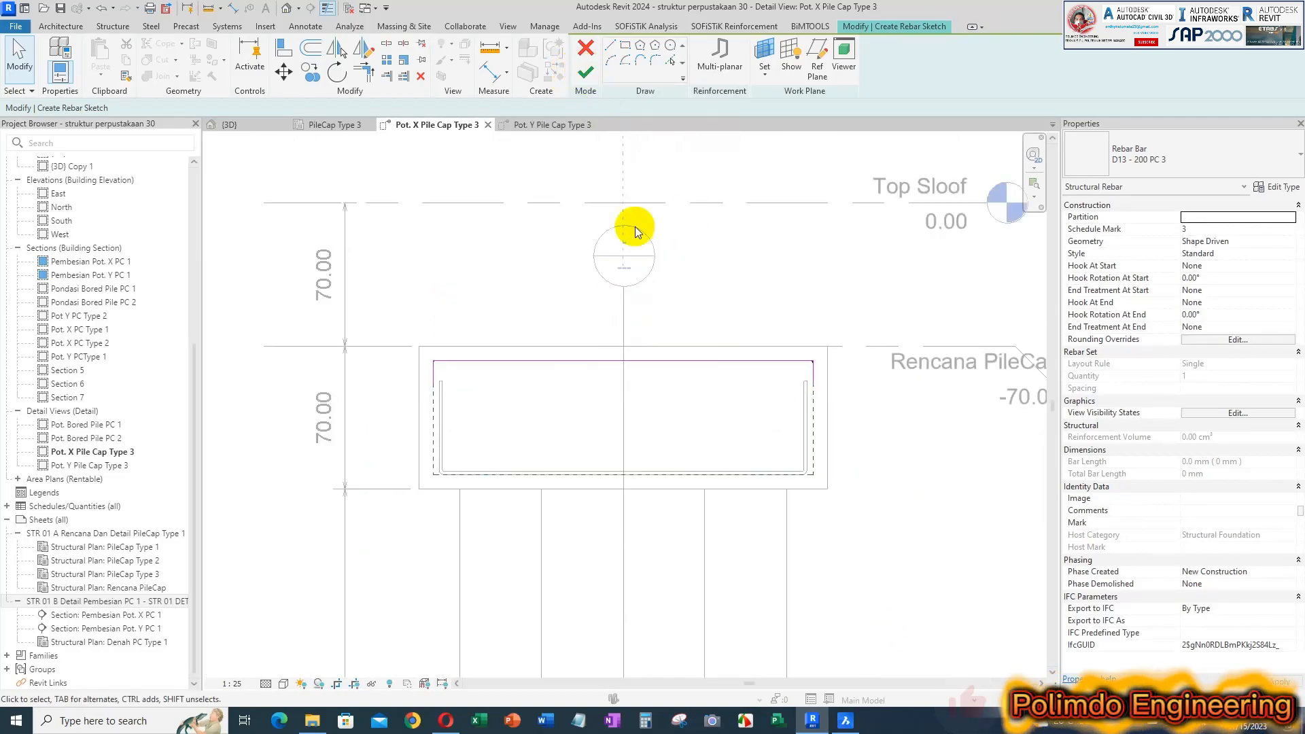
- Finish the inverted-U D13 rebar sketch and end the rebar placement
left_click(588, 76)
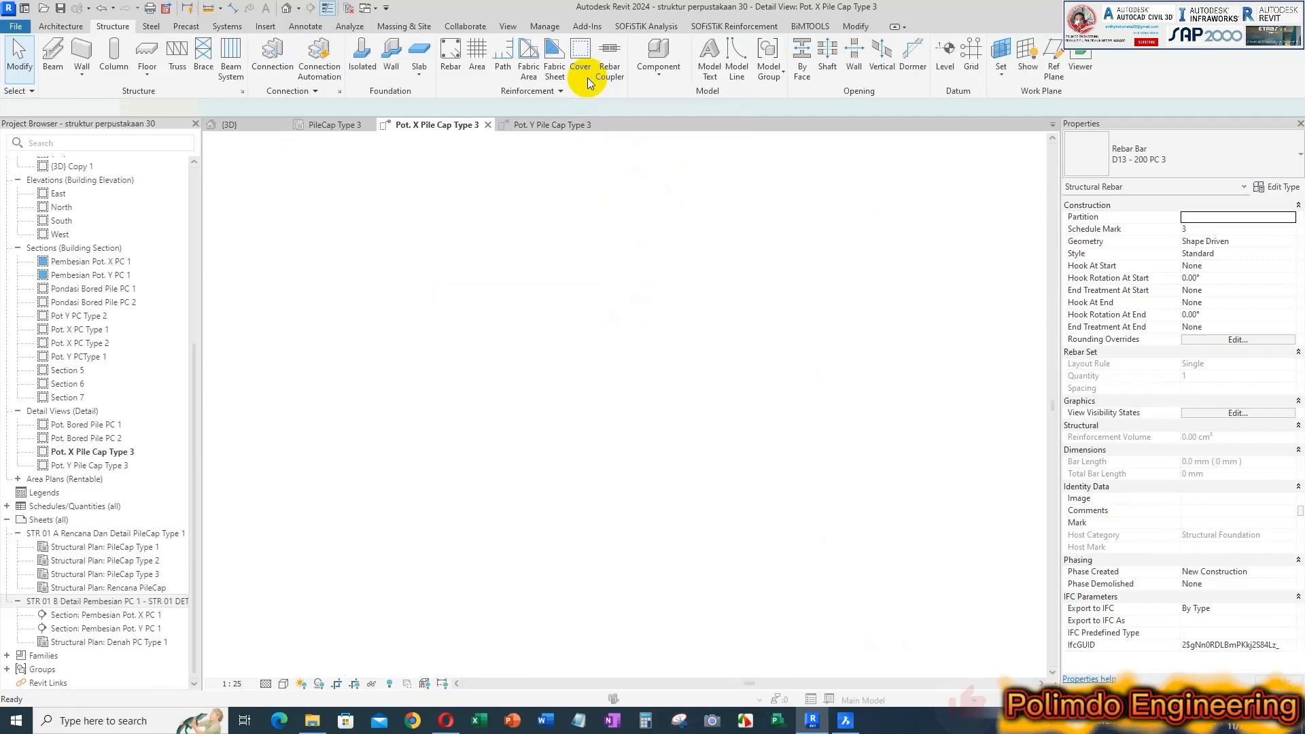
key("Escape")
scroll(792, 387, "up", 3)
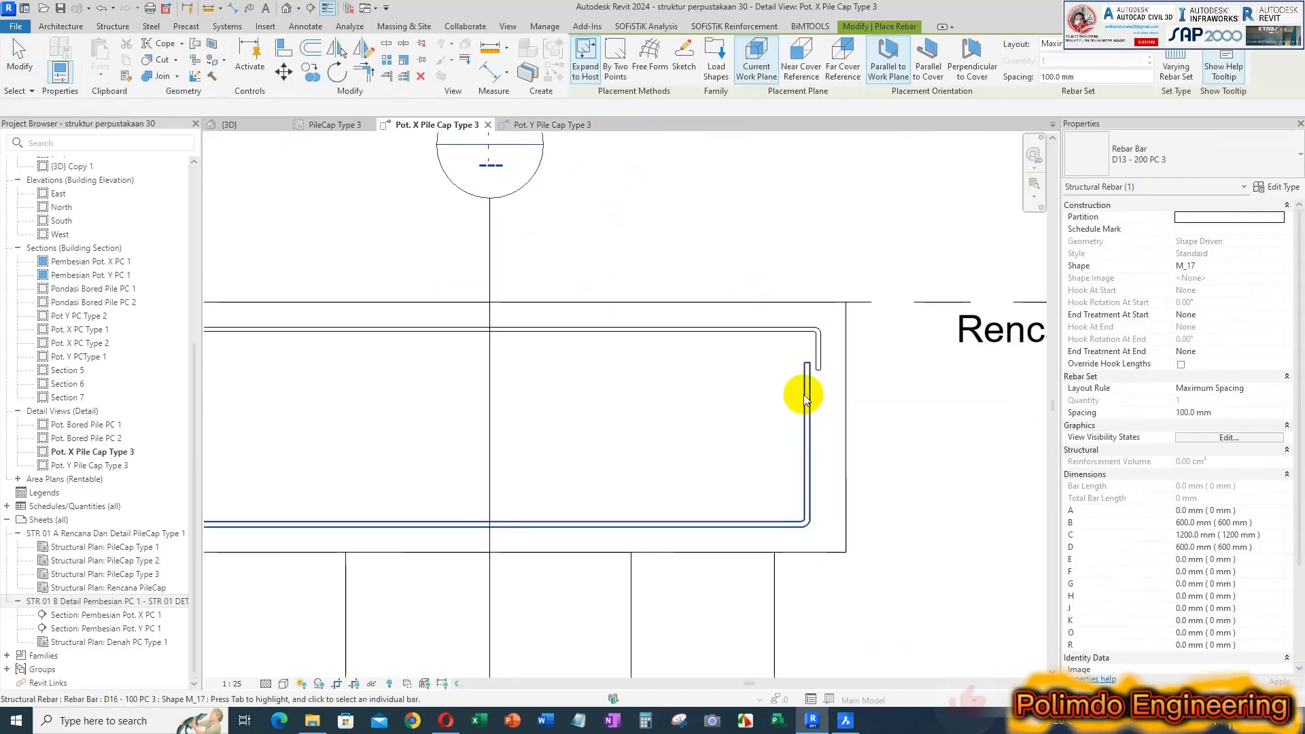
- Move the right leg of the D16 U-bar outward until it touches the inner face of the D13 bar's right leg
left_click(809, 399)
scroll(829, 405, "up", 2)
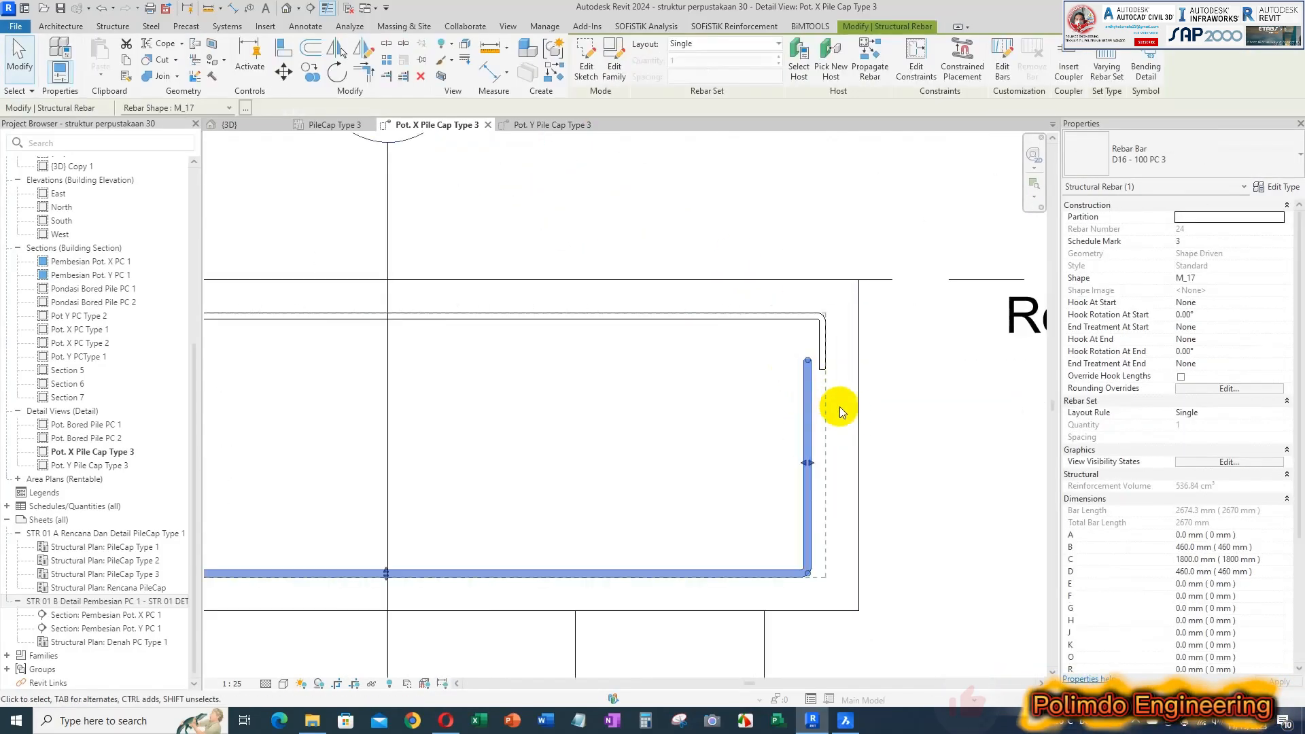
scroll(812, 357, "up", 2)
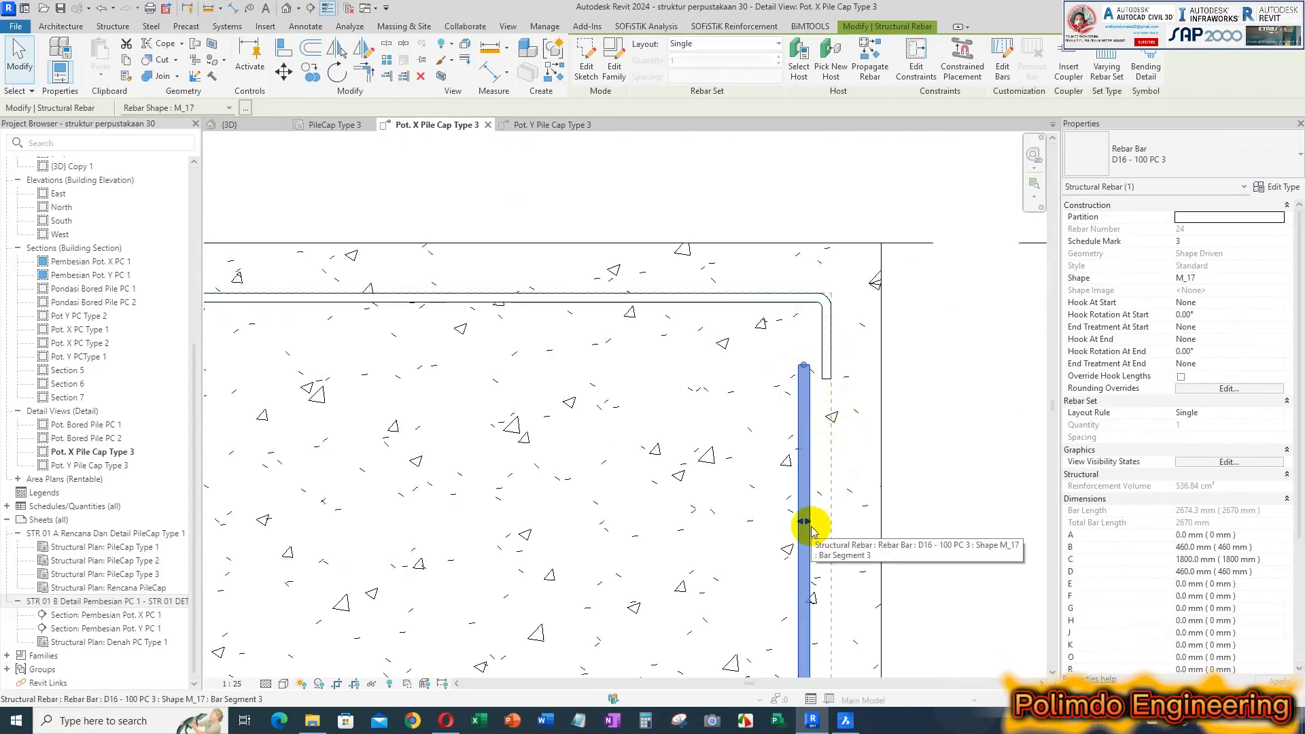
left_click_drag(809, 521, 810, 519)
scroll(816, 381, "up", 5)
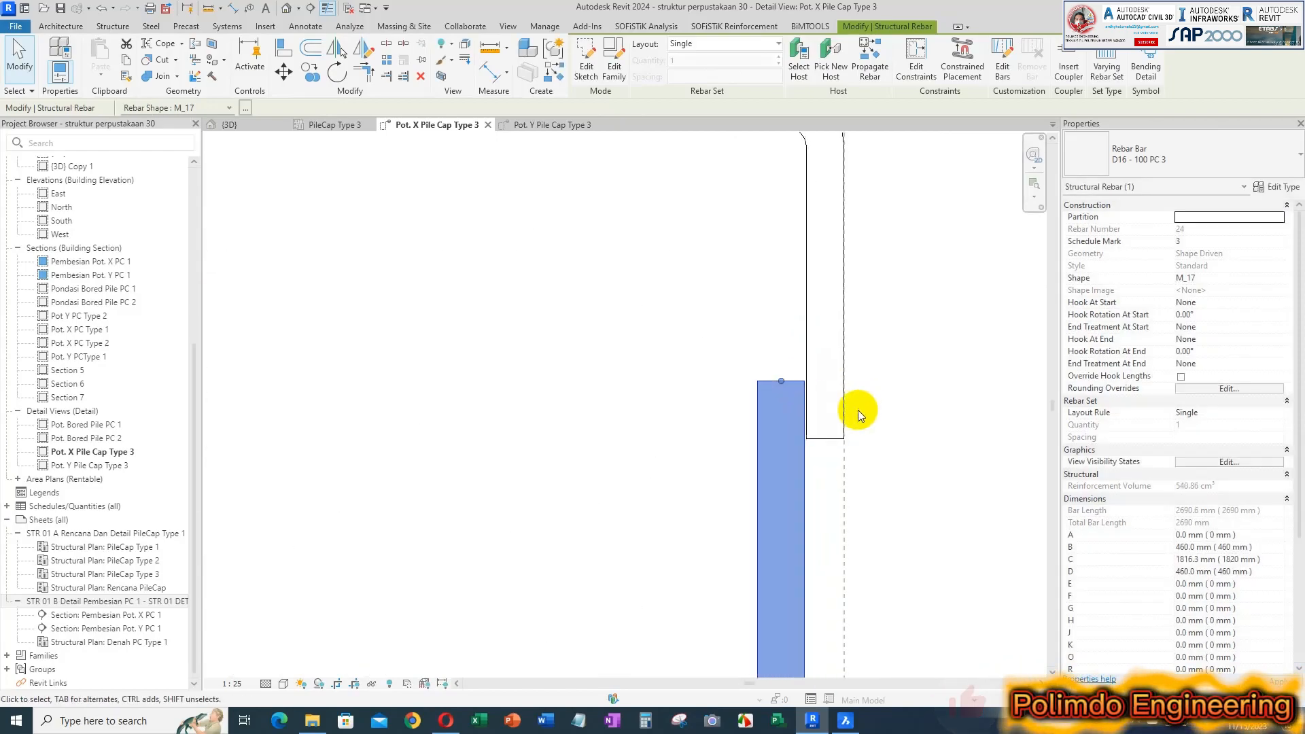
- Move the D16 U-bar's left leg outward against the D13 bar's left leg, making the bar about 183 cm wide
scroll(817, 396, "down", 5)
scroll(894, 358, "up", 6)
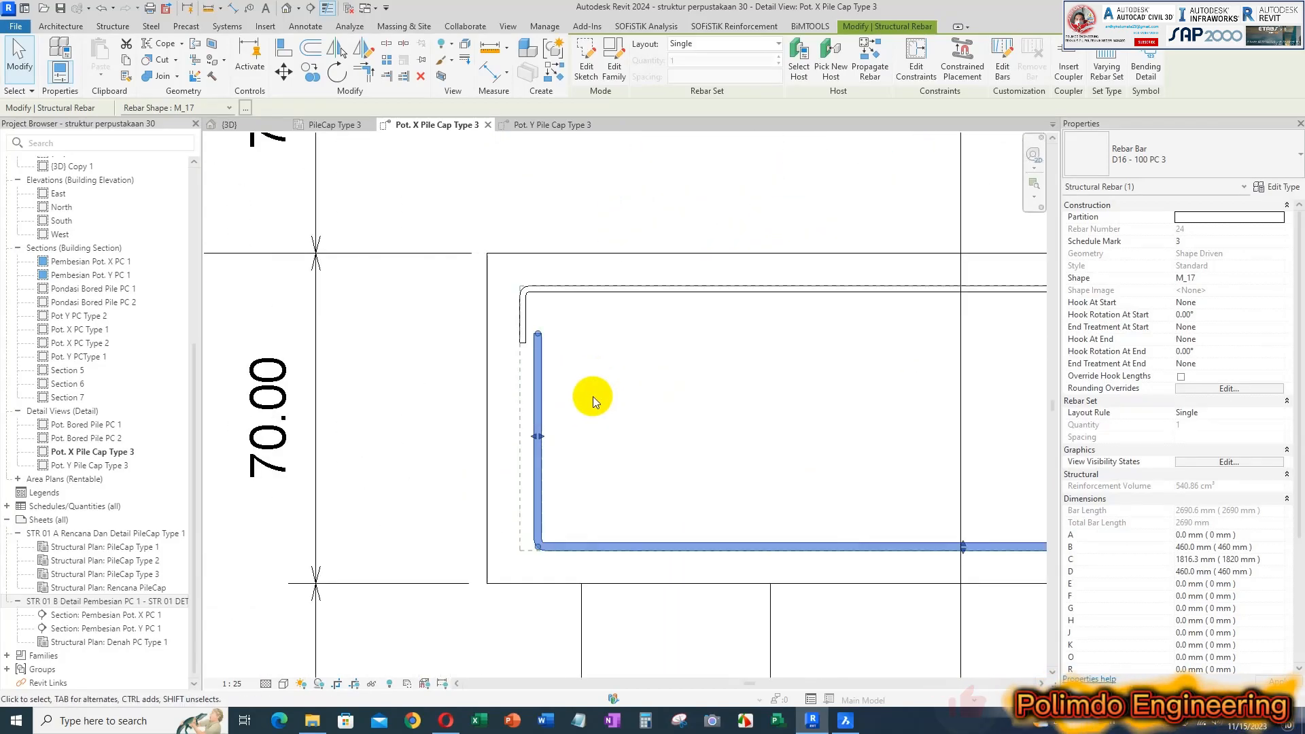
left_click_drag(510, 458, 507, 459)
key("Escape")
scroll(532, 389, "down", 6)
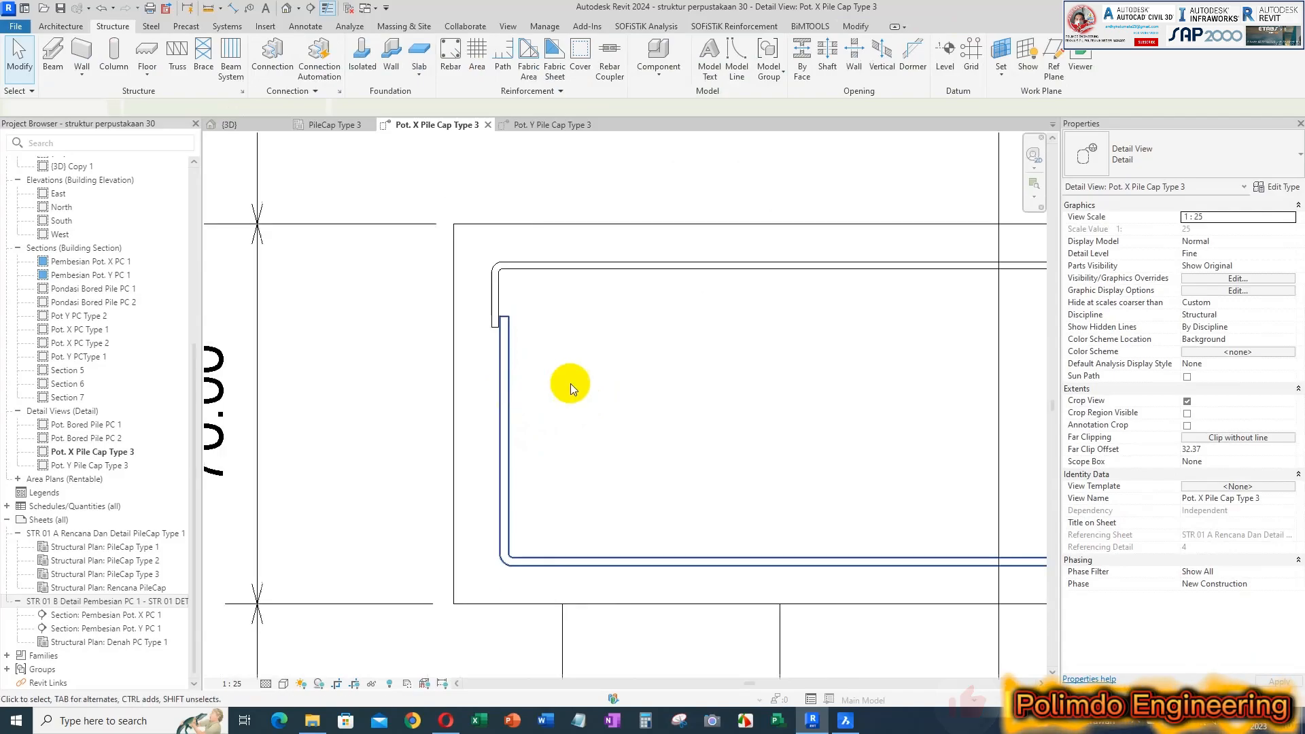
scroll(789, 394, "up", 2)
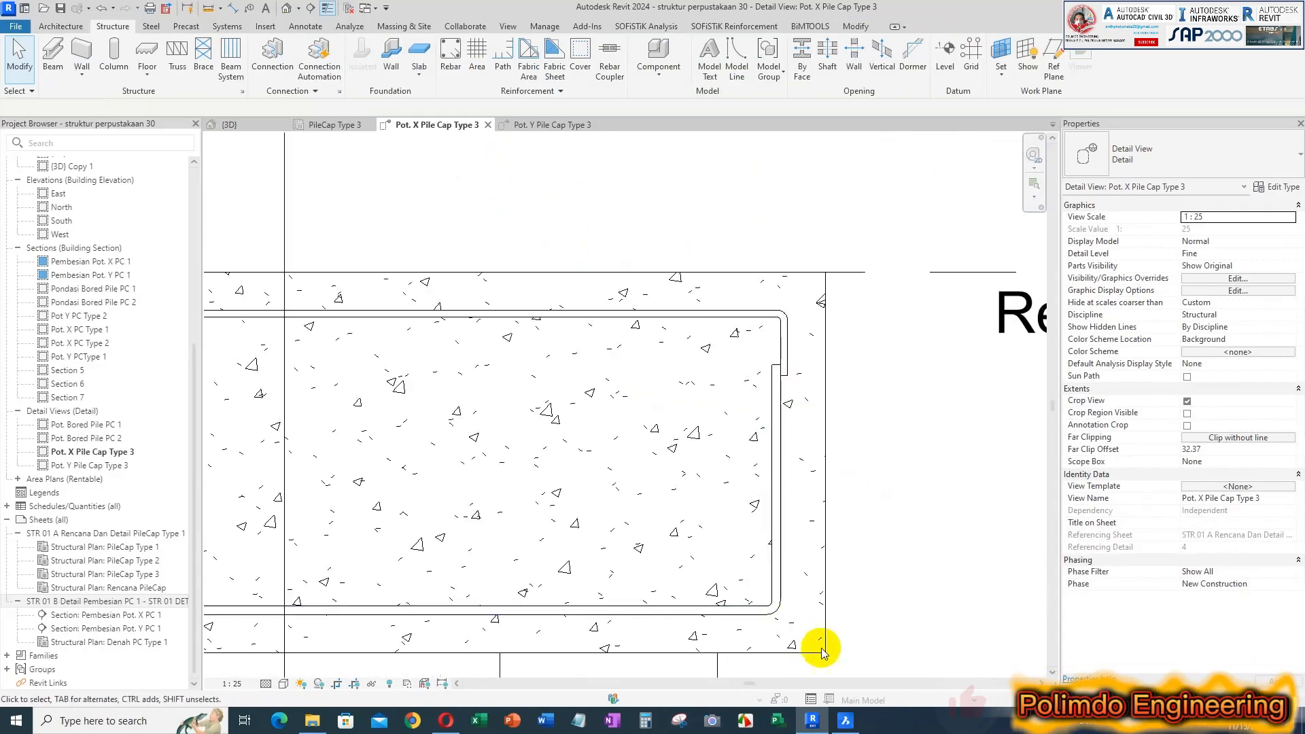
- Switch to BricsCAD and examine how the top and bottom bar legs overlap at the PC3 section's upper right corner
left_click(845, 720)
scroll(867, 298, "up", 4)
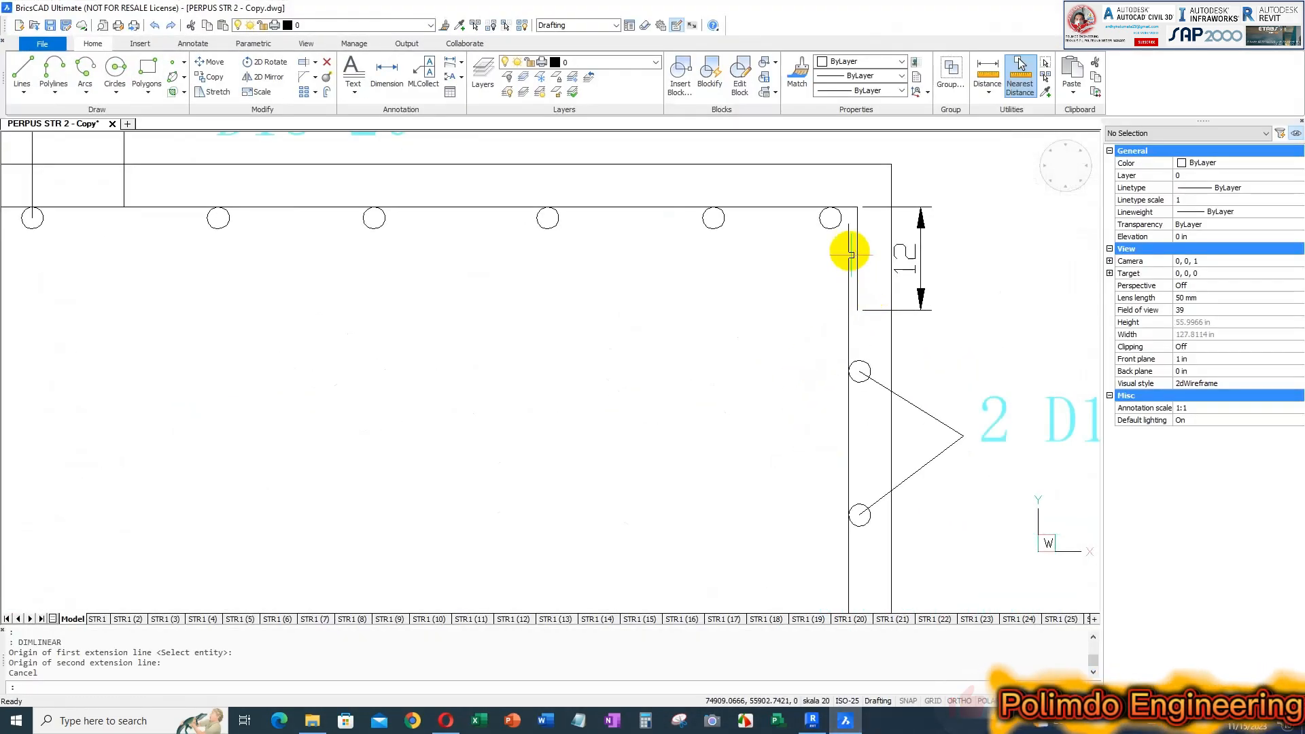
scroll(845, 222, "up", 3)
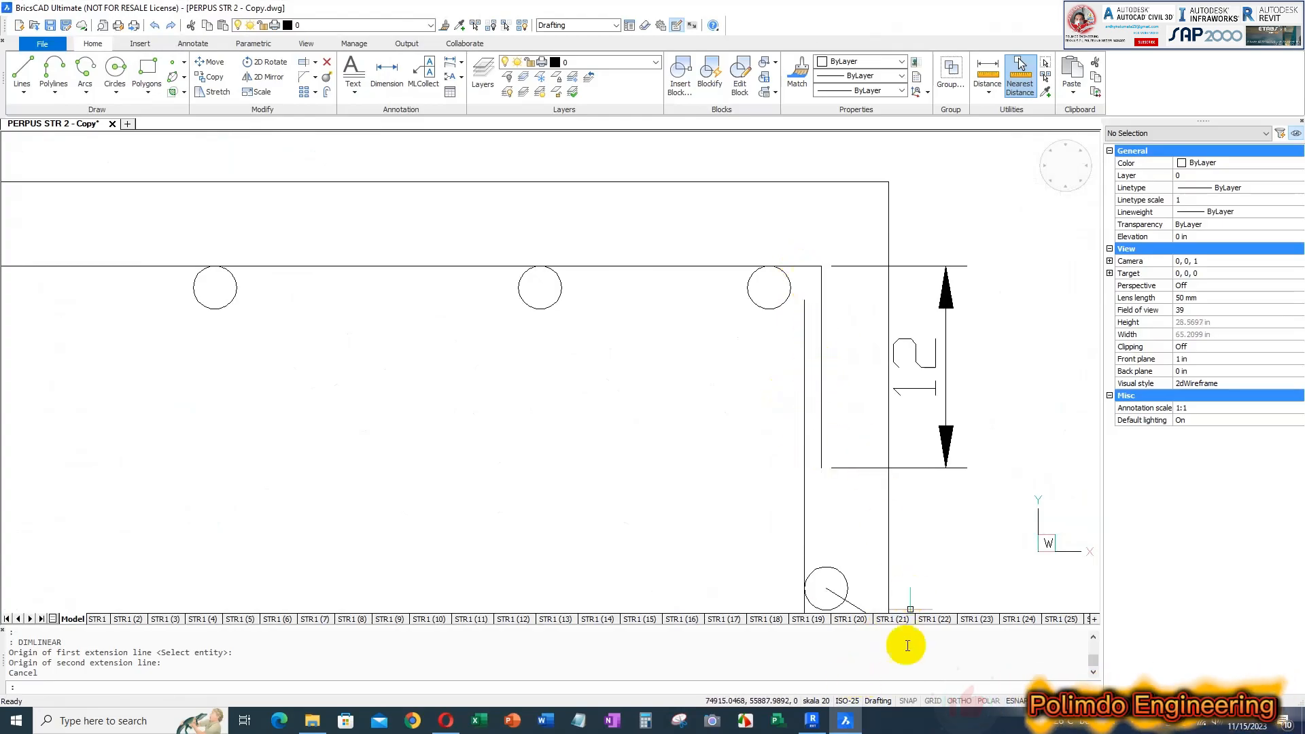
- Switch back to Revit, edit the D16 U-bar's sketch and lengthen its right leg to 50.5 cm
left_click(813, 722)
scroll(775, 381, "up", 5)
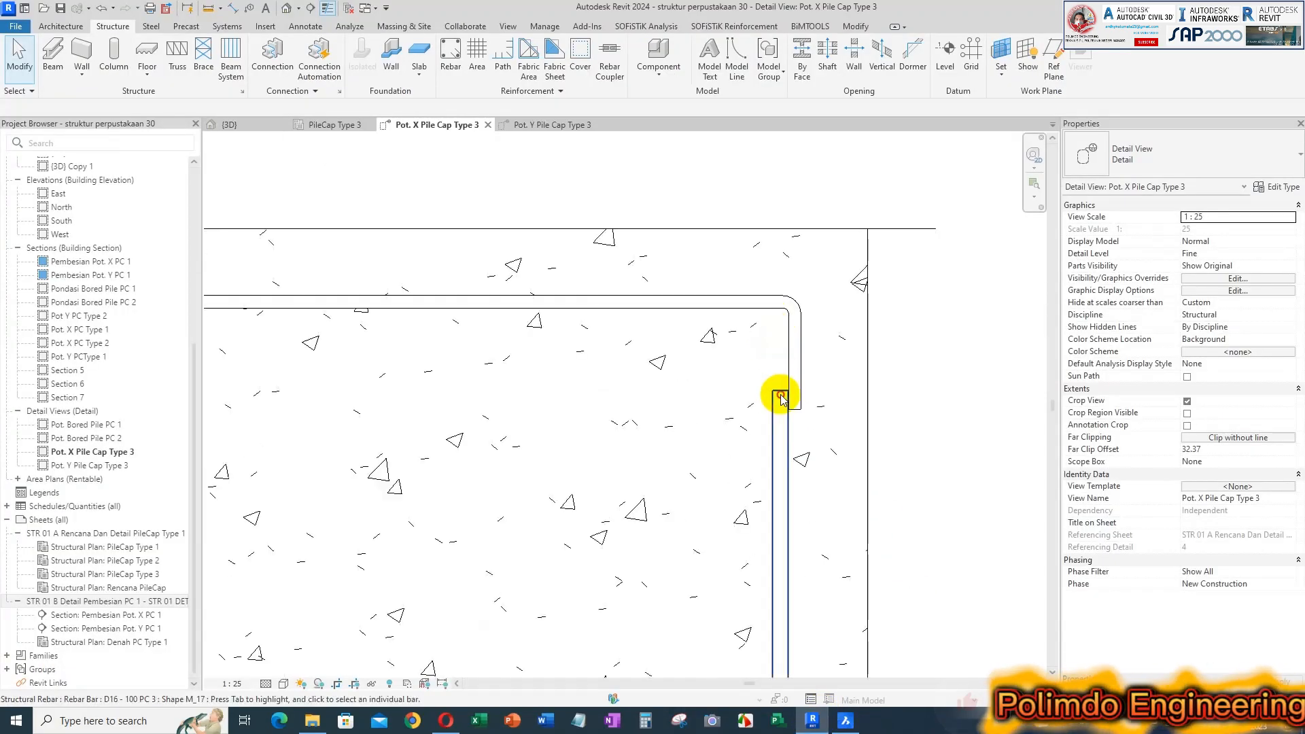
left_click(780, 396)
scroll(816, 466, "down", 5)
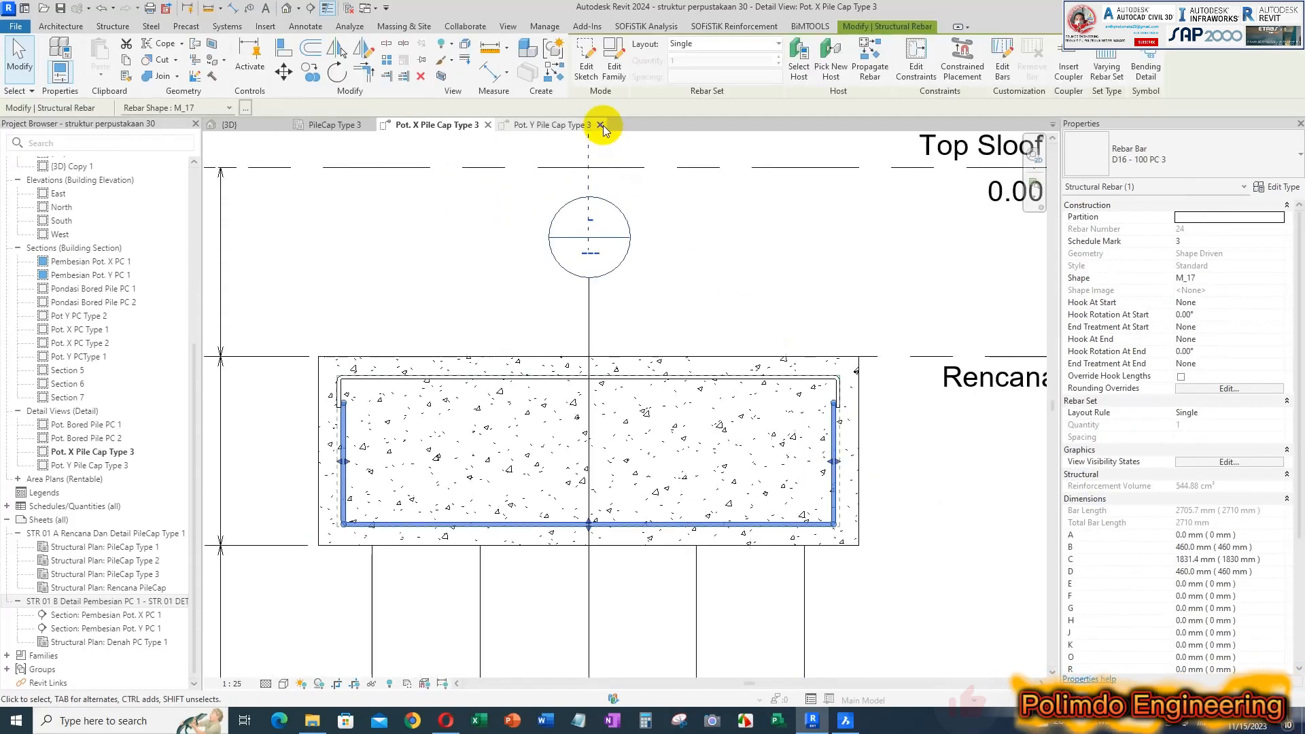
left_click(594, 74)
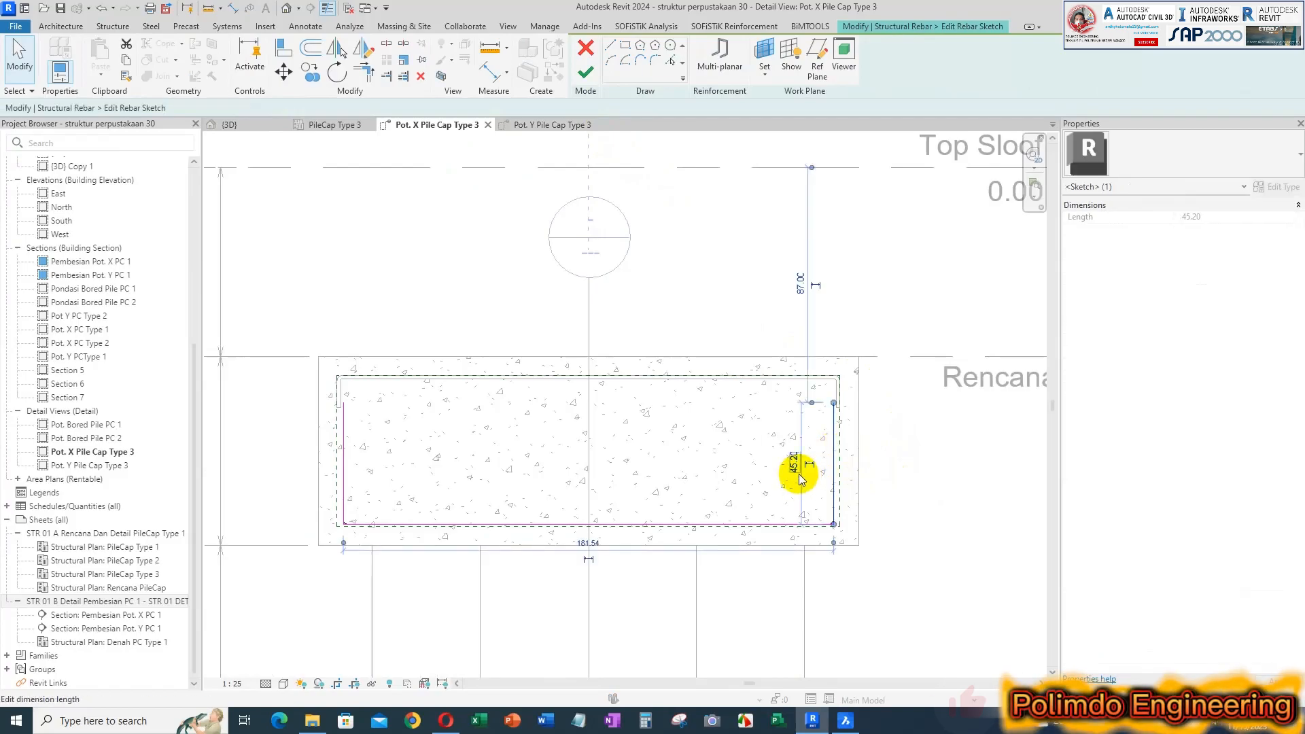
scroll(801, 475, "up", 2)
scroll(796, 460, "up", 2)
left_click(816, 461)
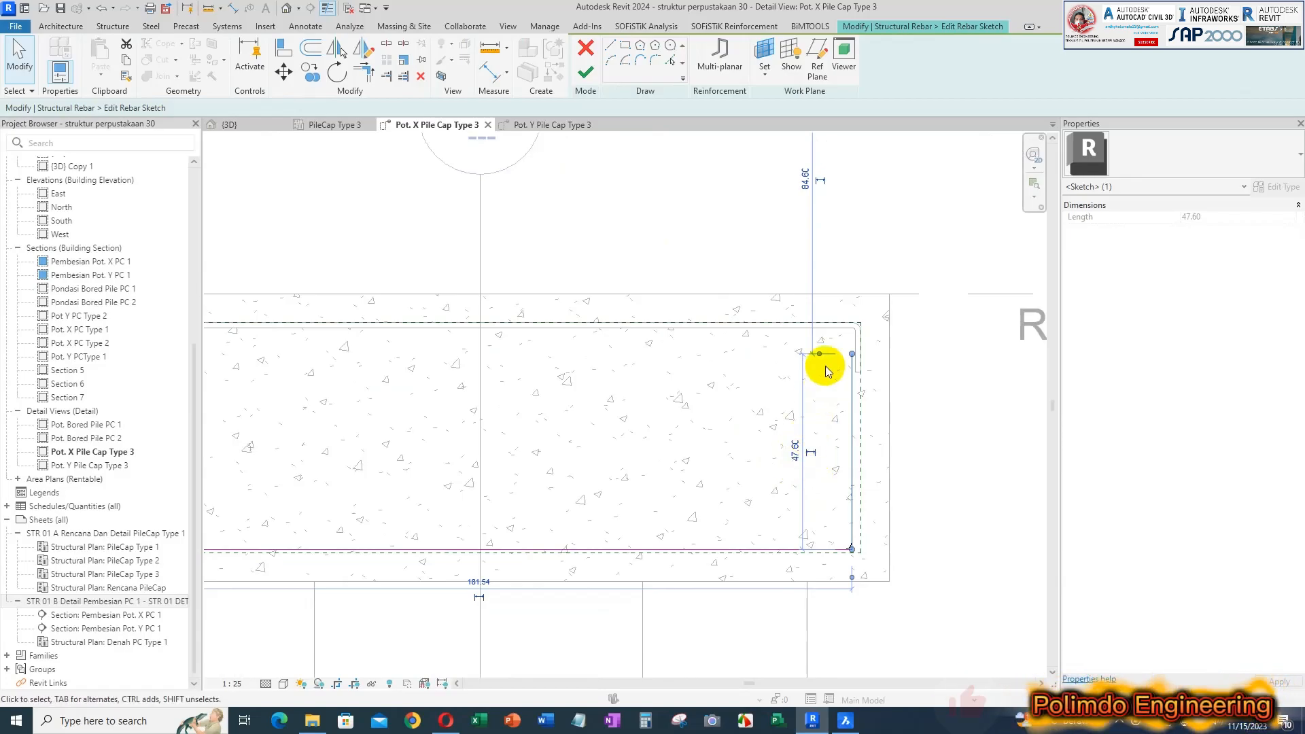
scroll(845, 353, "up", 1)
left_click_drag(857, 354, 857, 338)
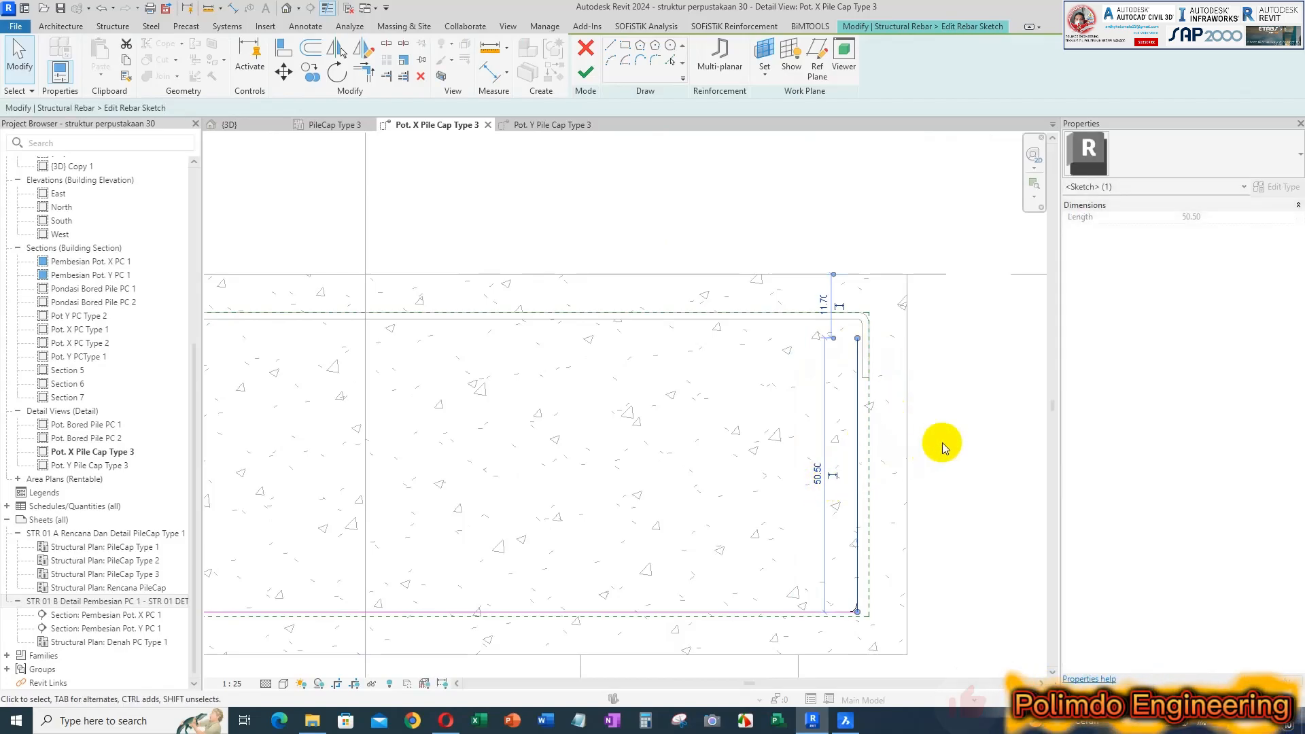
- Set the left leg of the D16 U-bar sketch to 50.5 cm and finish the sketch
scroll(960, 439, "down", 2)
left_click(420, 423)
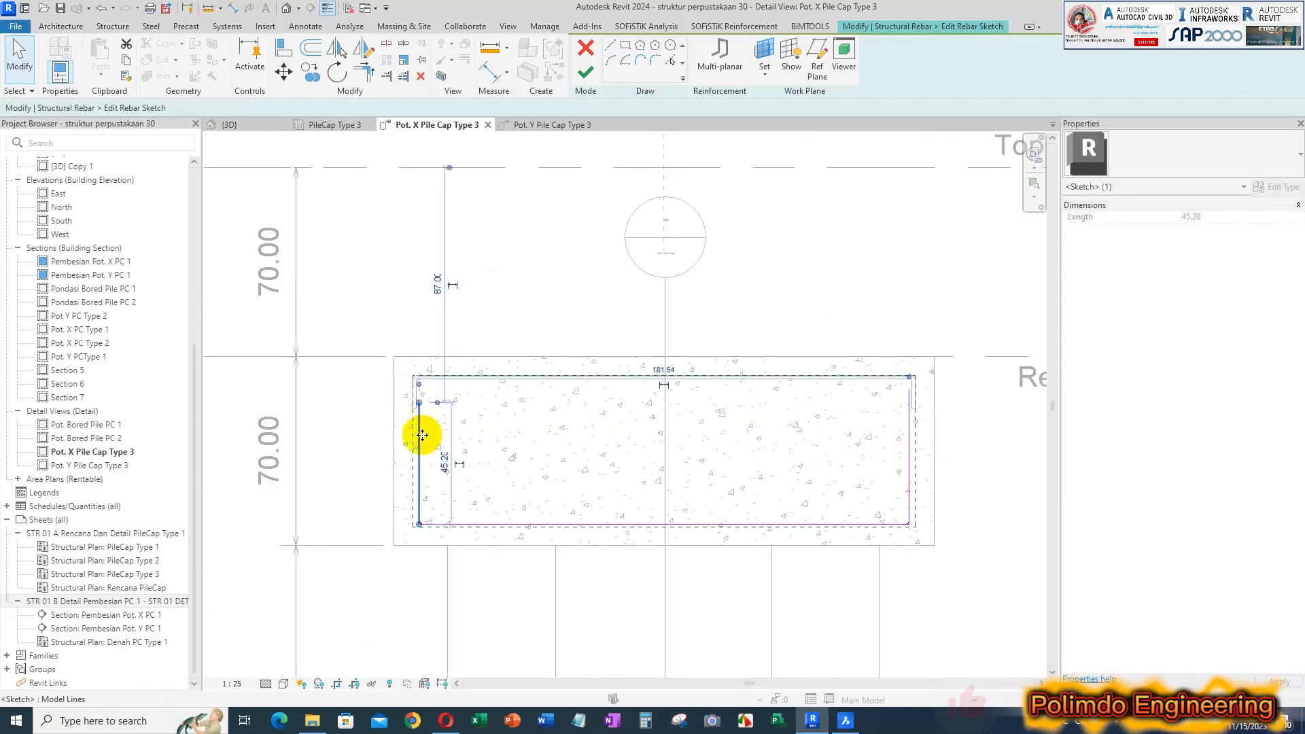
scroll(424, 421, "up", 2)
left_click(457, 475)
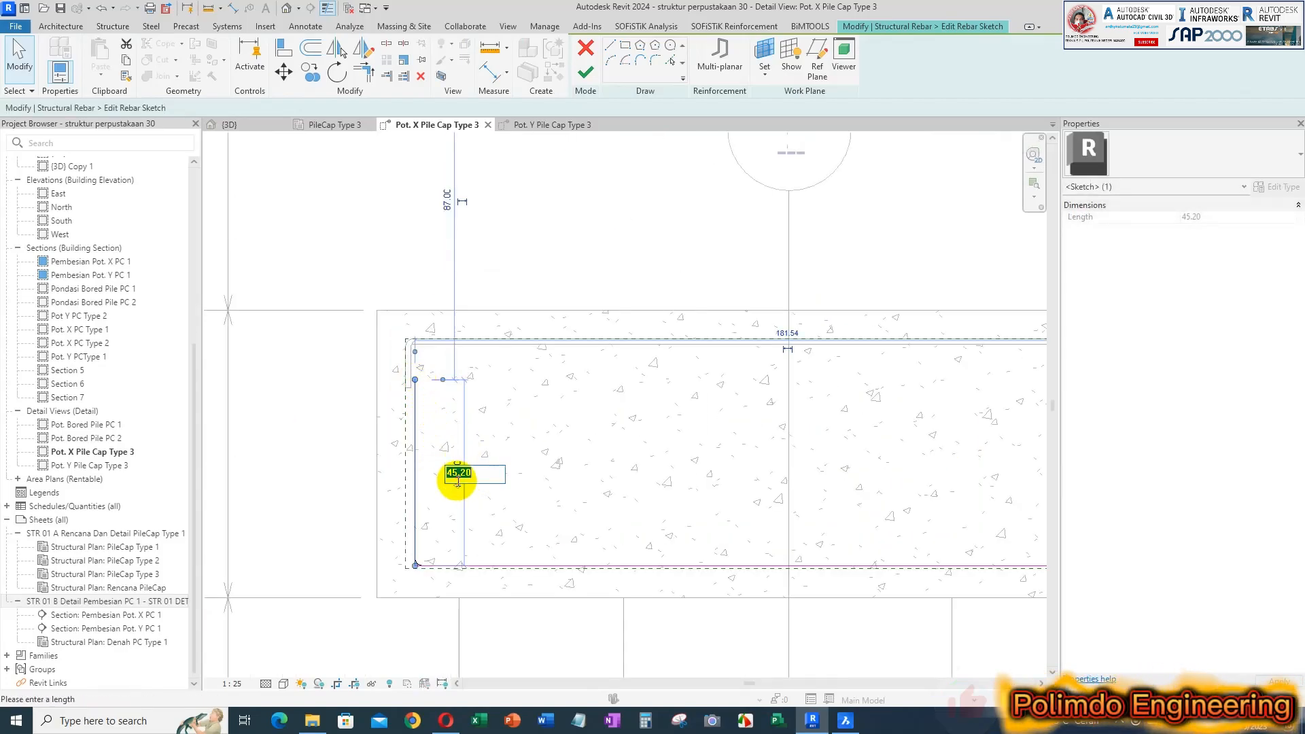
key("Return")
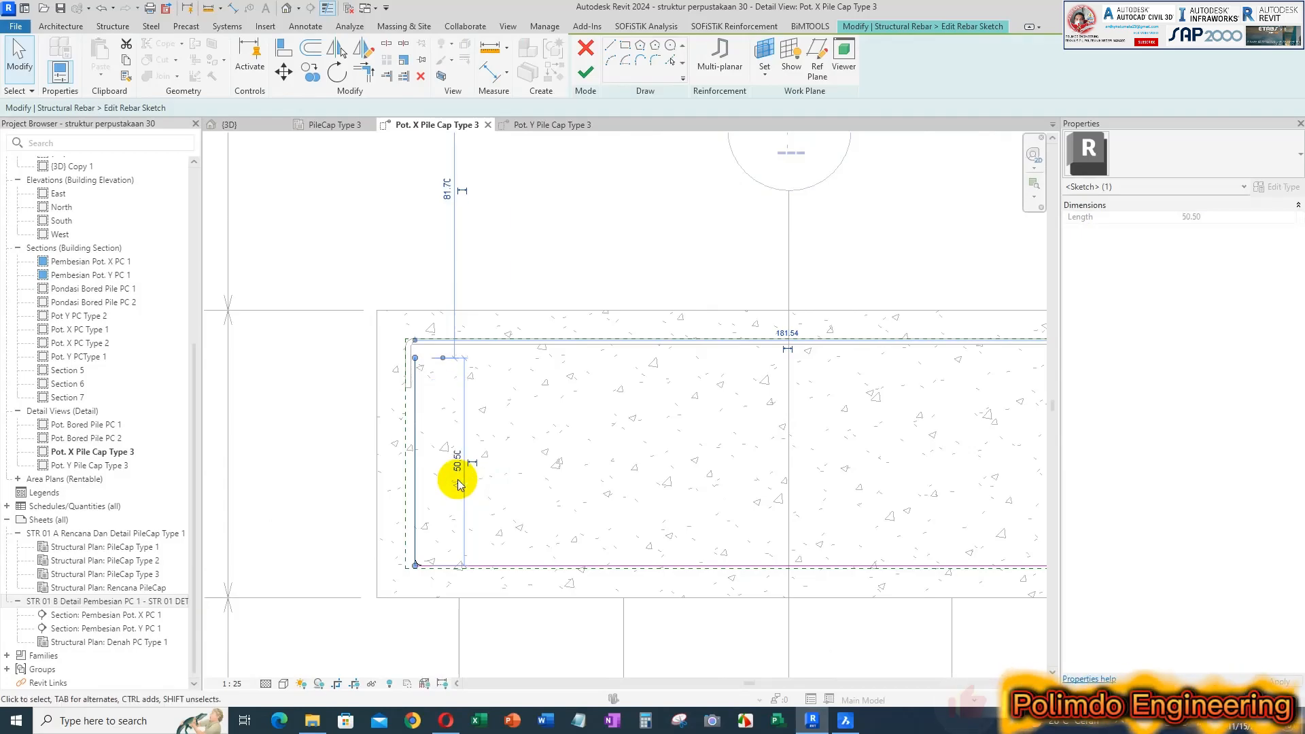
left_click(465, 493)
scroll(802, 421, "down", 3)
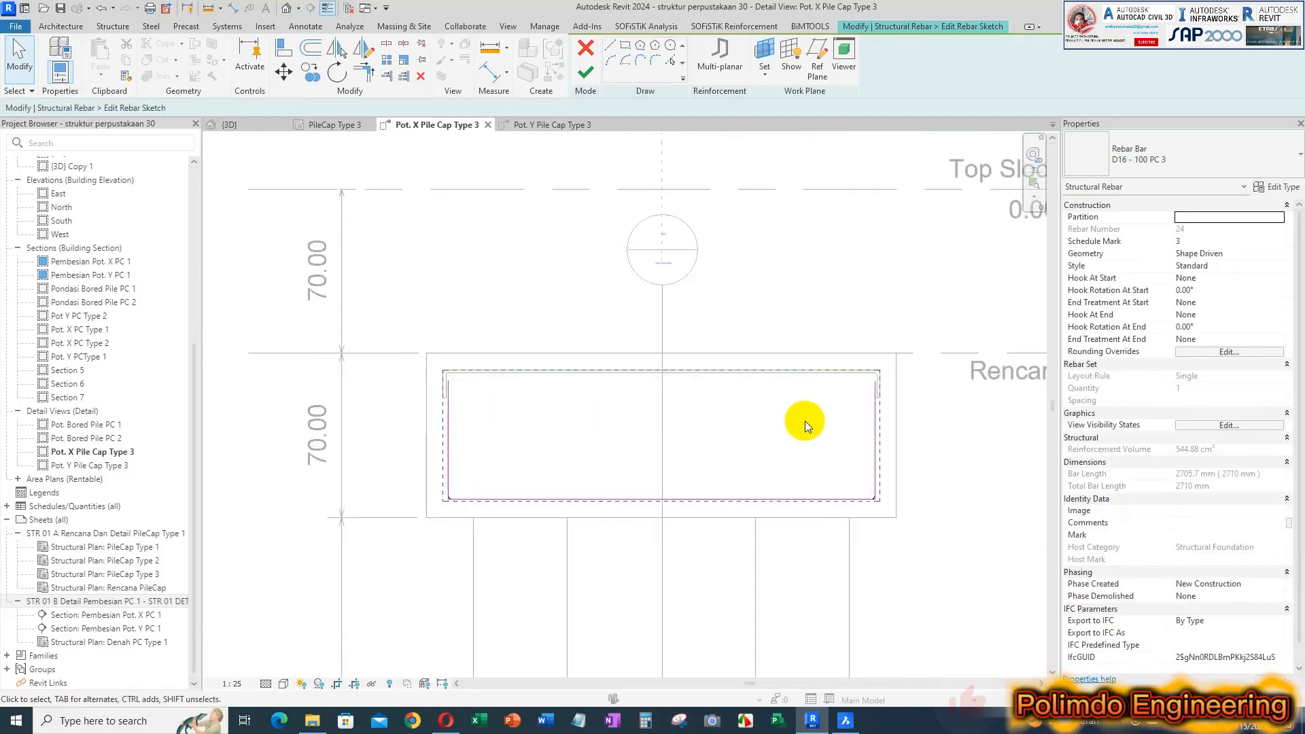
left_click(586, 73)
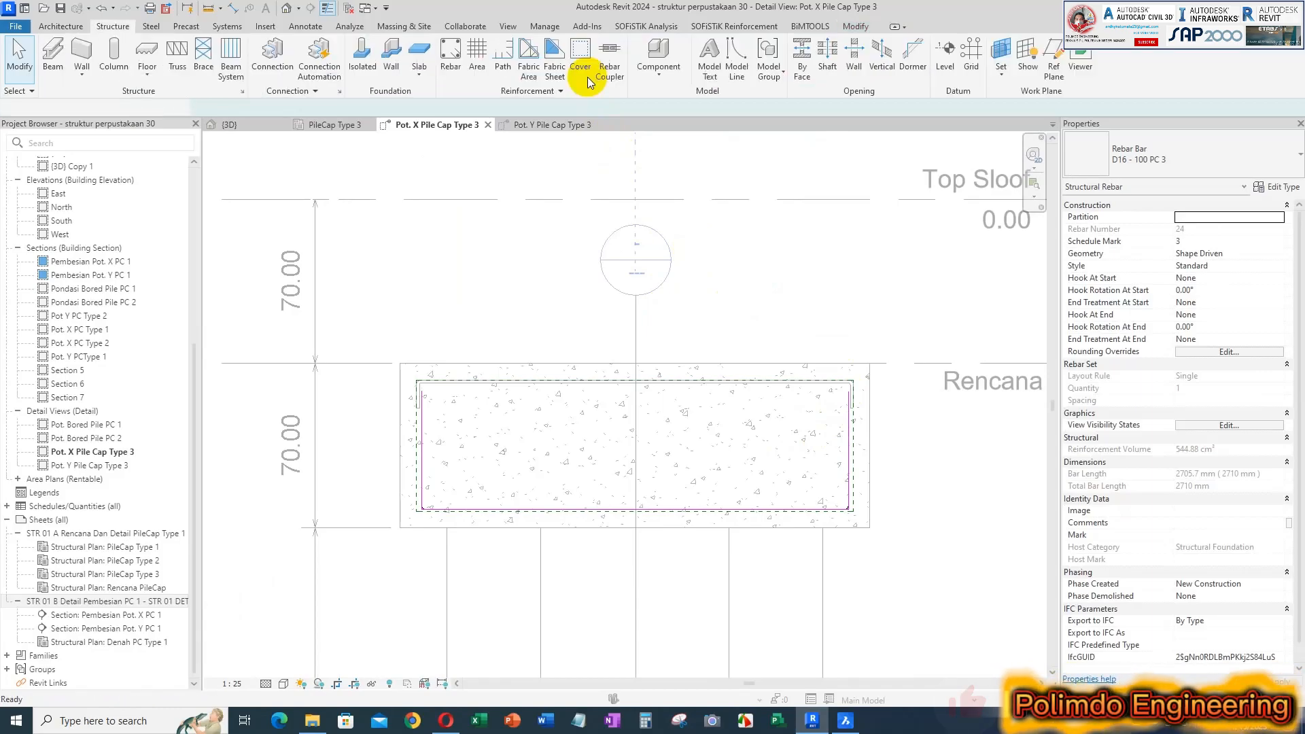
left_click(910, 367)
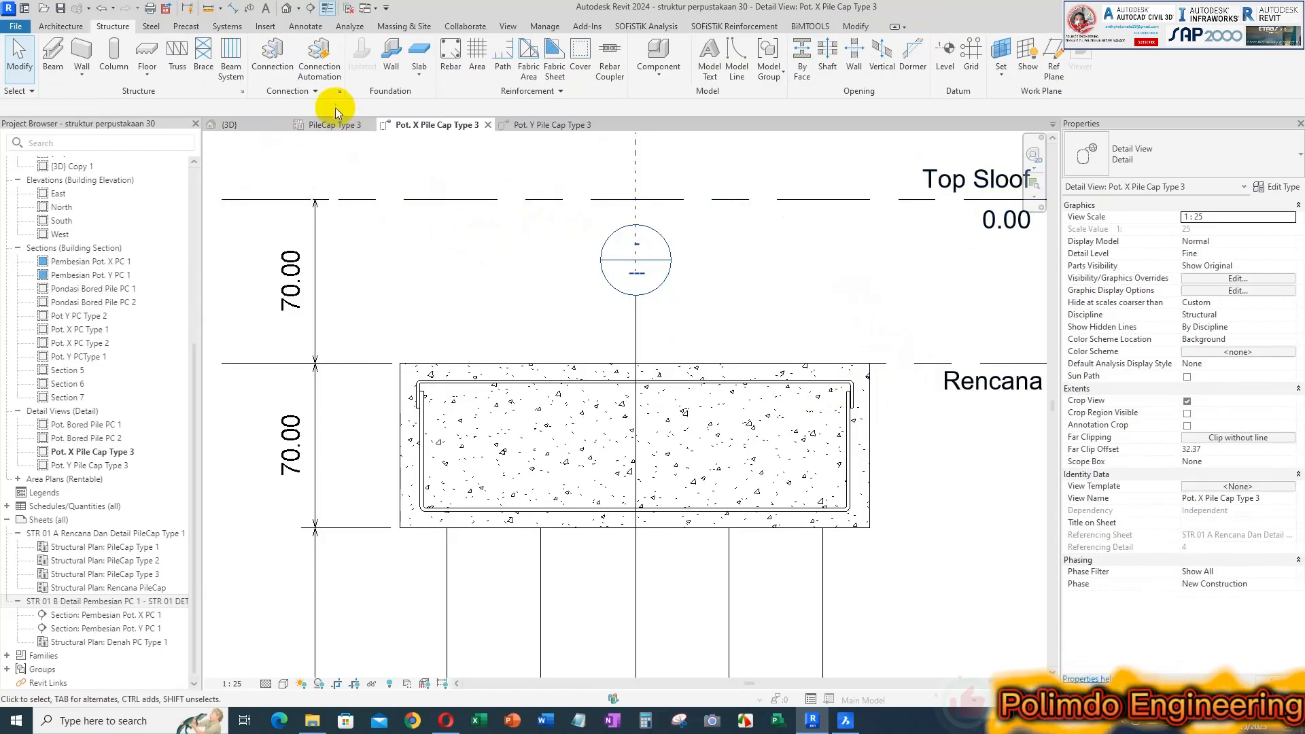
- Open the PileCap Type 3 plan and set its visual style to Wireframe
left_click(336, 126)
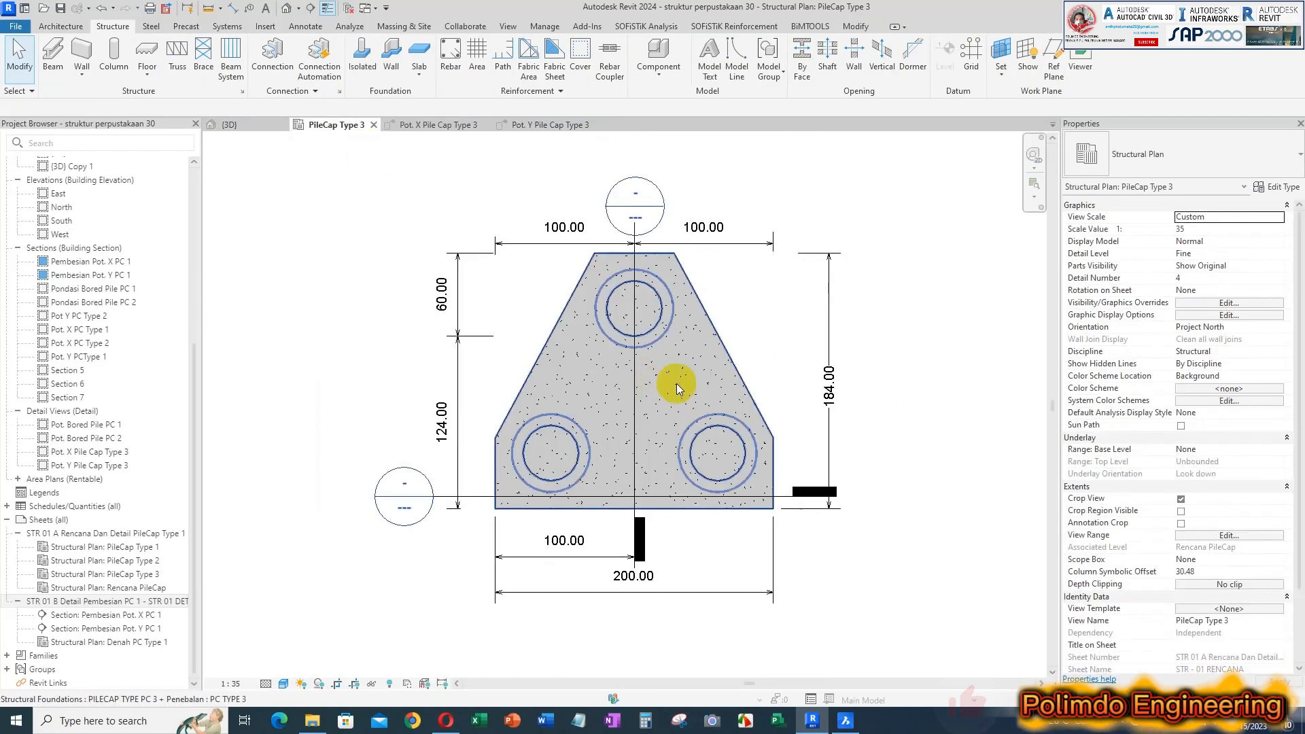
left_click(283, 685)
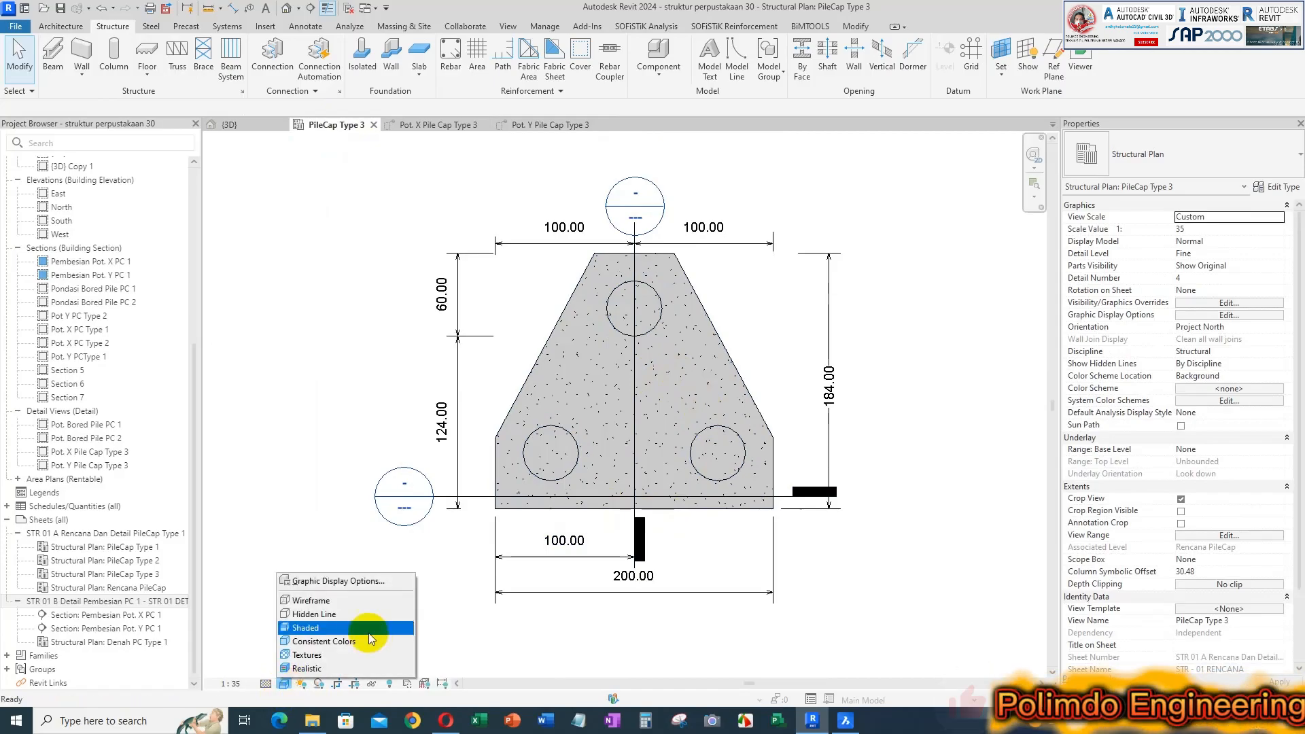
left_click(311, 600)
scroll(775, 504, "up", 3)
scroll(775, 501, "up", 5)
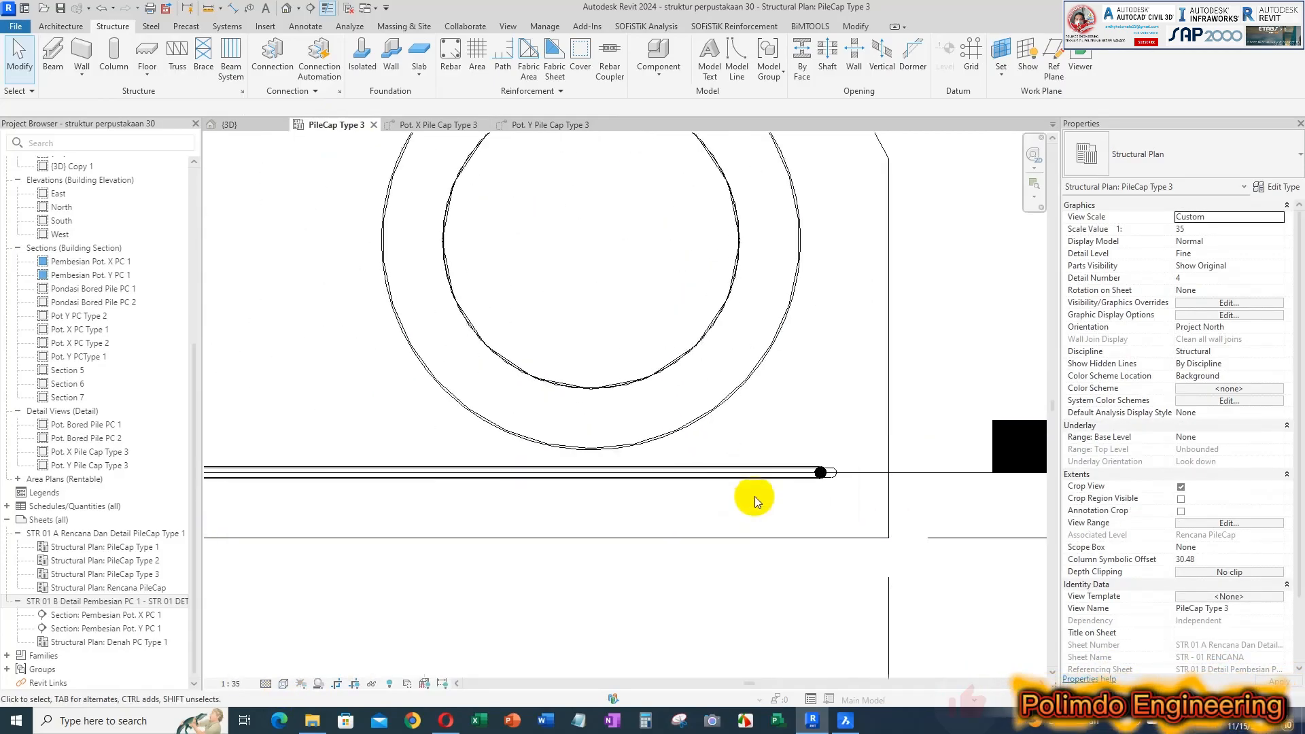
- Select the overlapping D13 and D16 bars in turn near the plan's lower right corner and inspect their properties
left_click(832, 469)
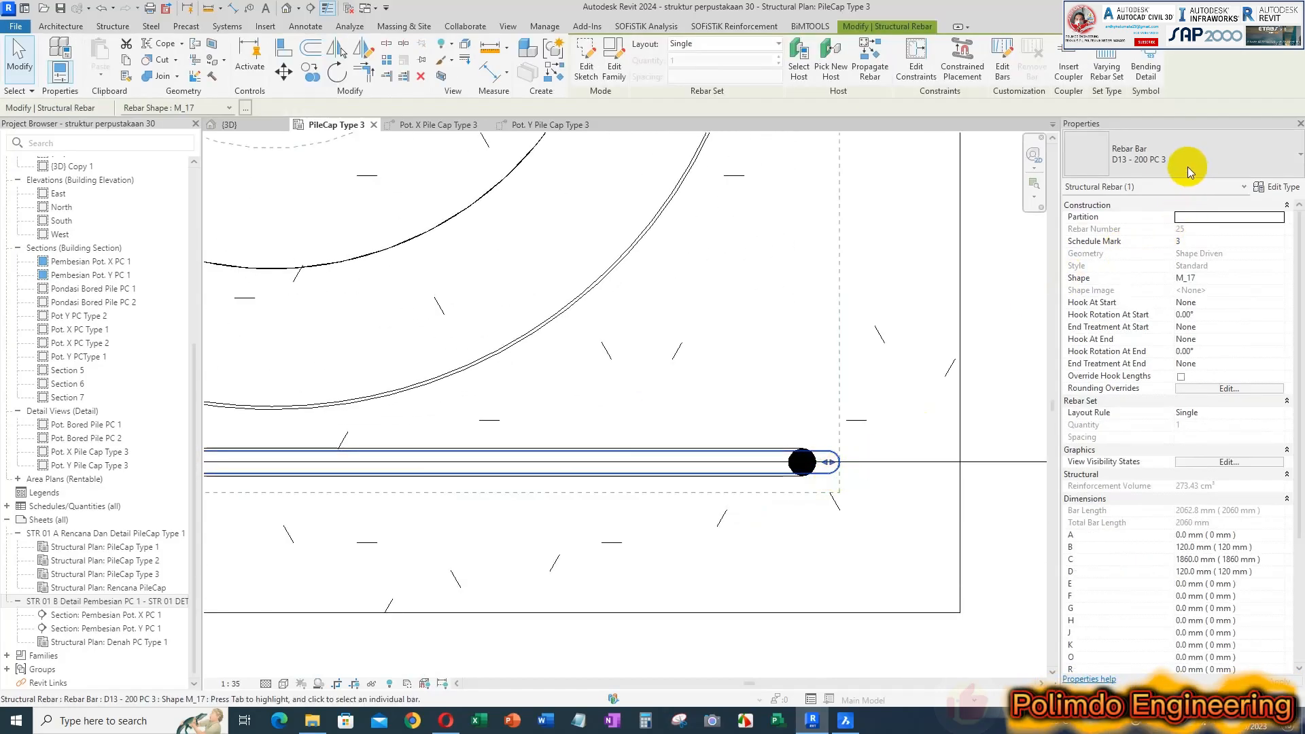
left_click(935, 340)
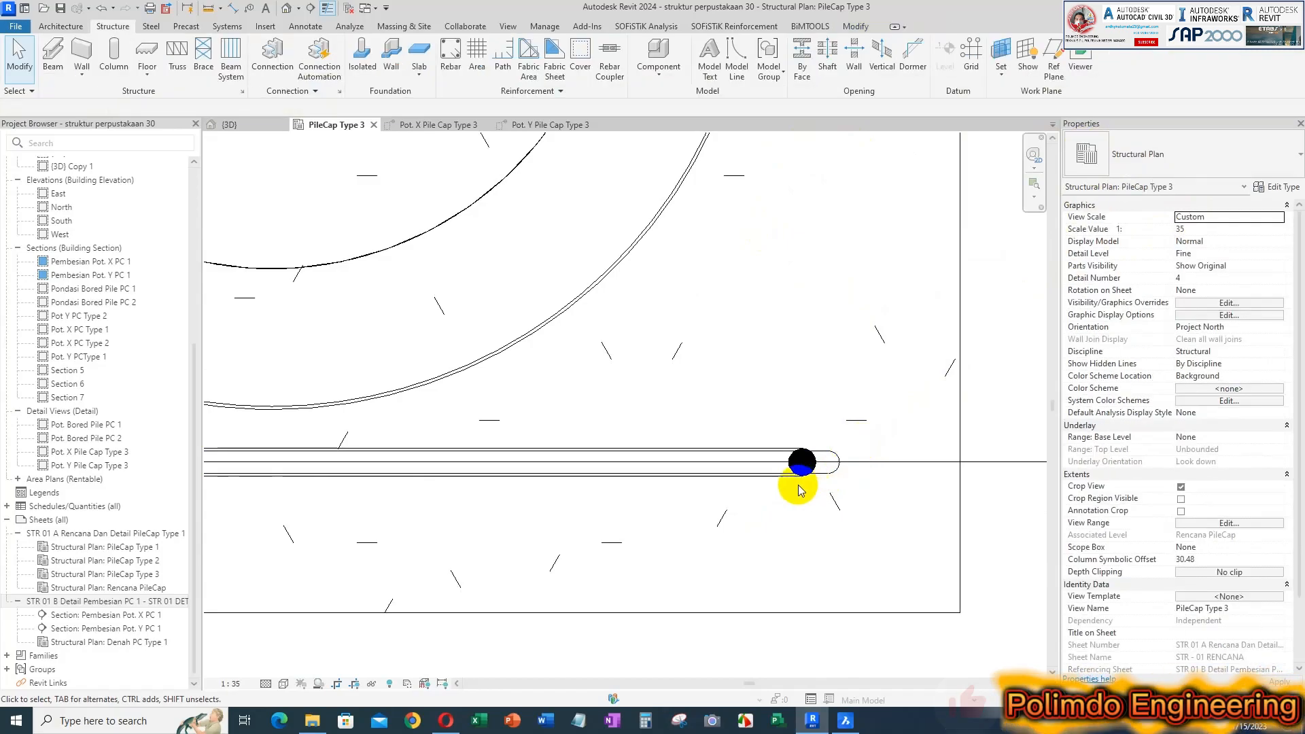
key("Tab")
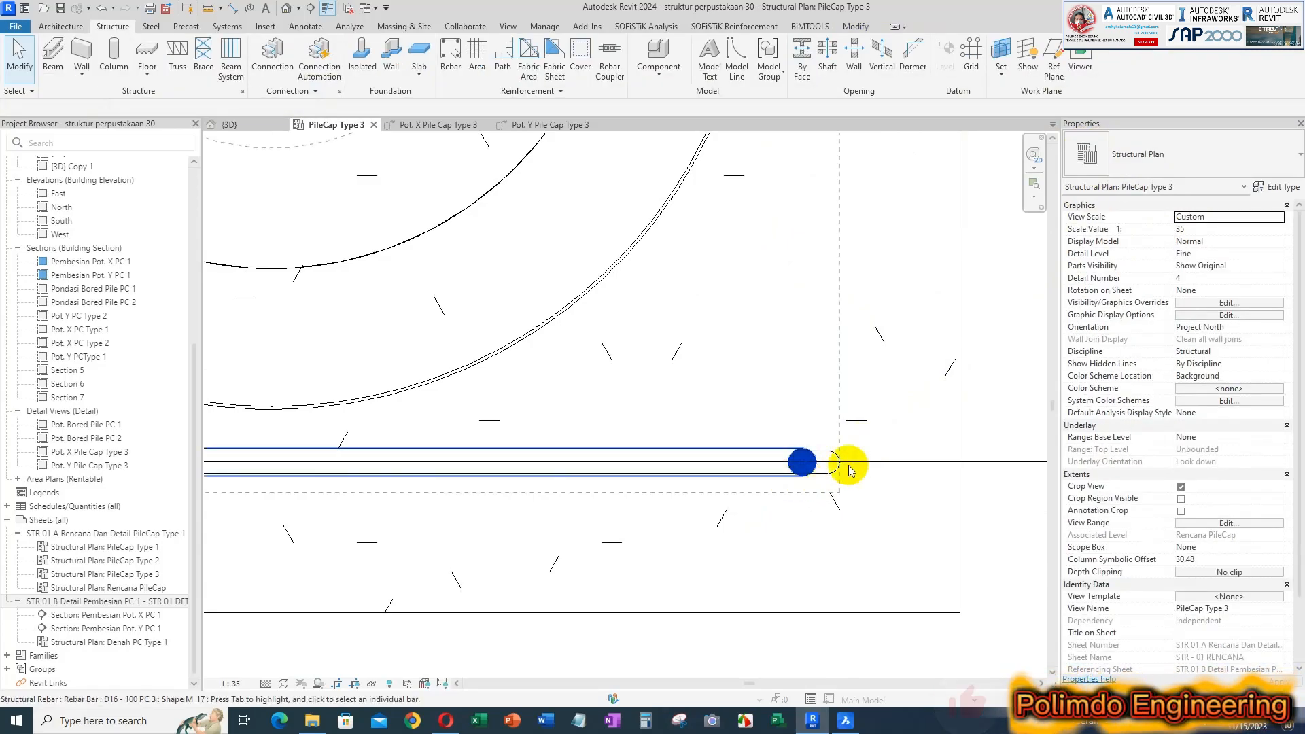
left_click(850, 470)
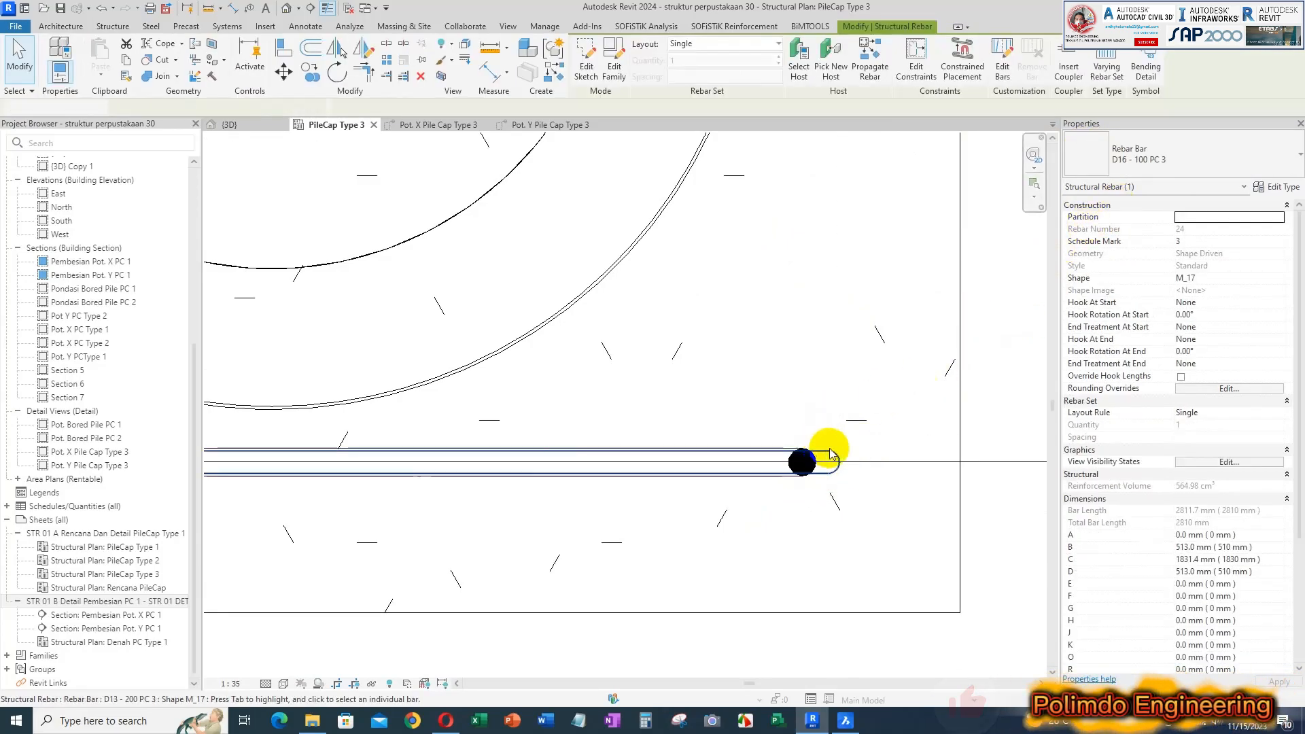
scroll(823, 422, "down", 3)
left_click(816, 400)
- Look at the Pot. Y Pile Cap Type 3 view, and check the D13 top bar and D16 bottom bar in Pot. X Pile Cap Type 3
left_click(517, 129)
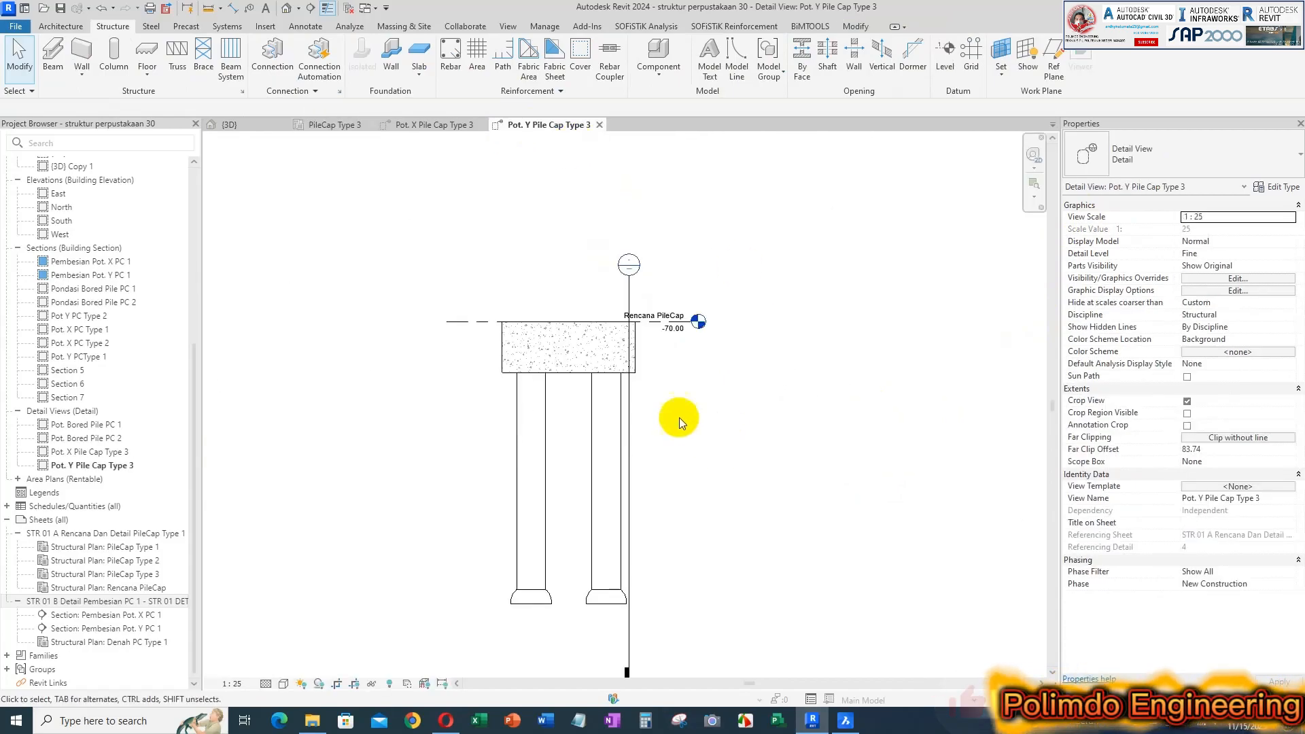
left_click(424, 125)
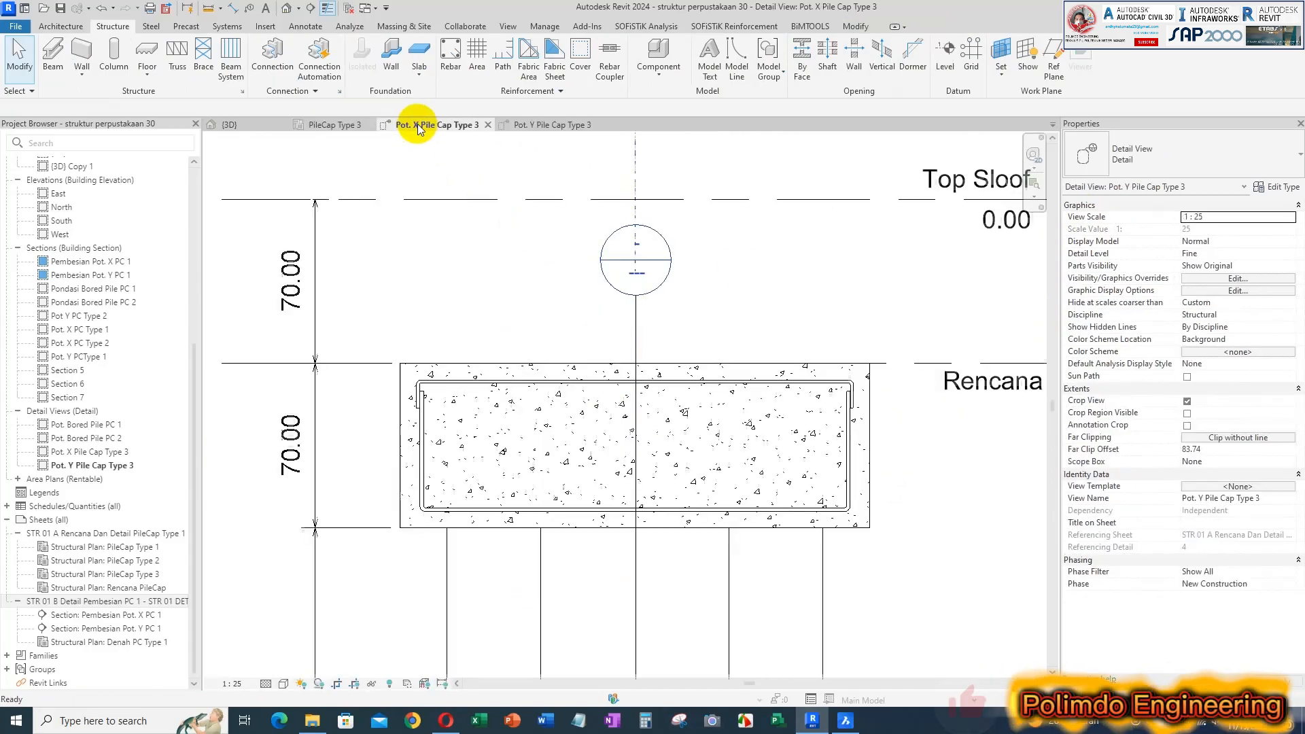
left_click(763, 376)
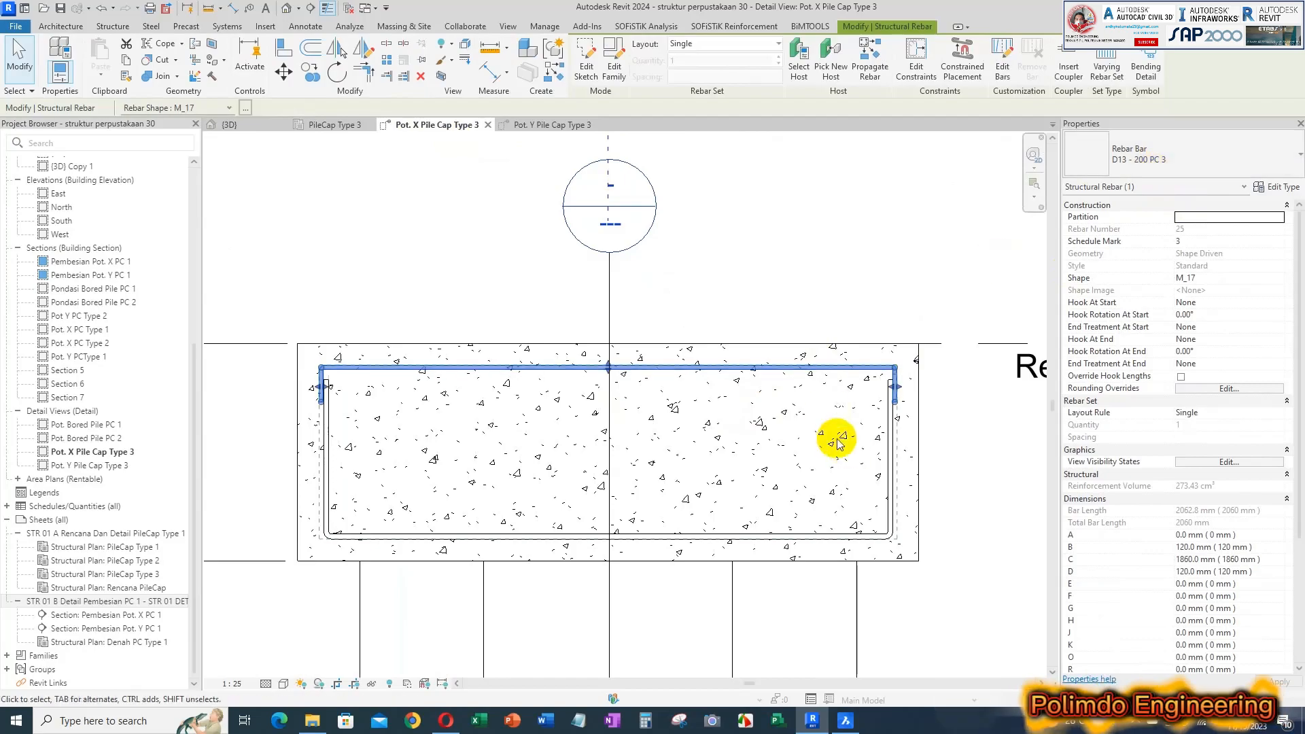
left_click(877, 528)
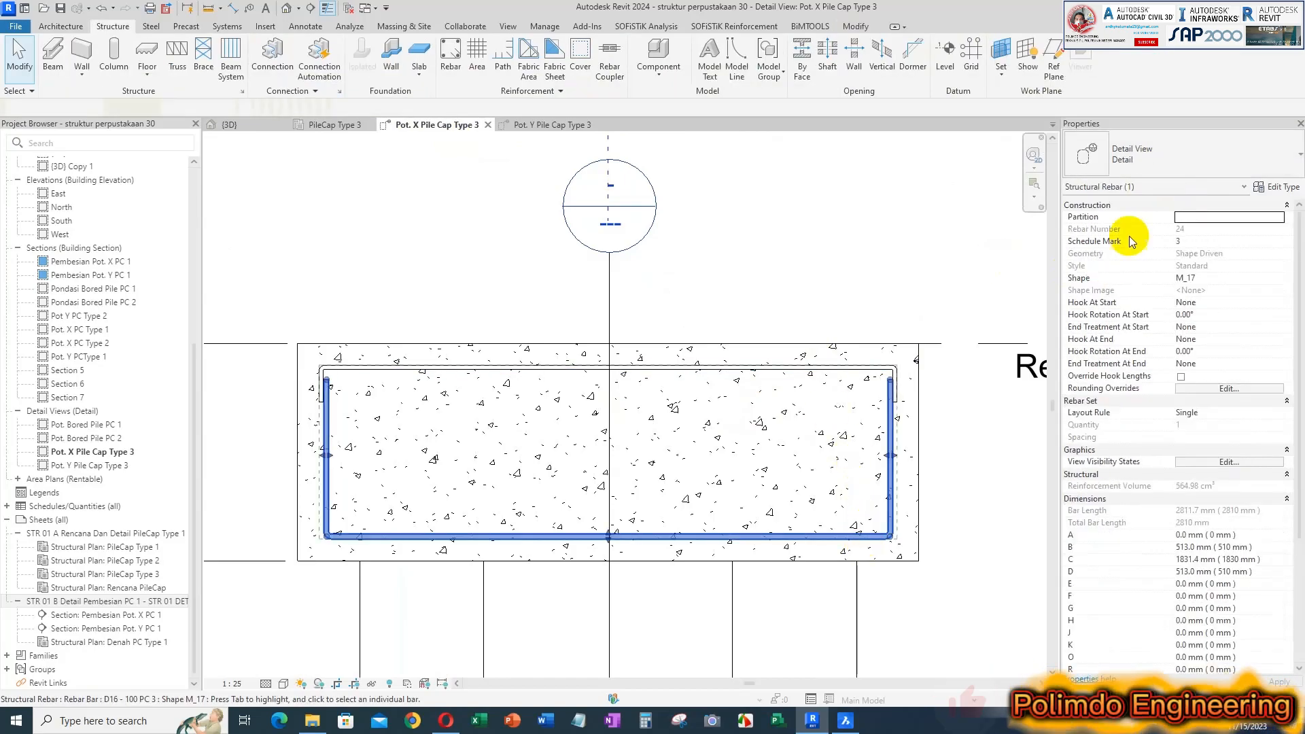
left_click(414, 181)
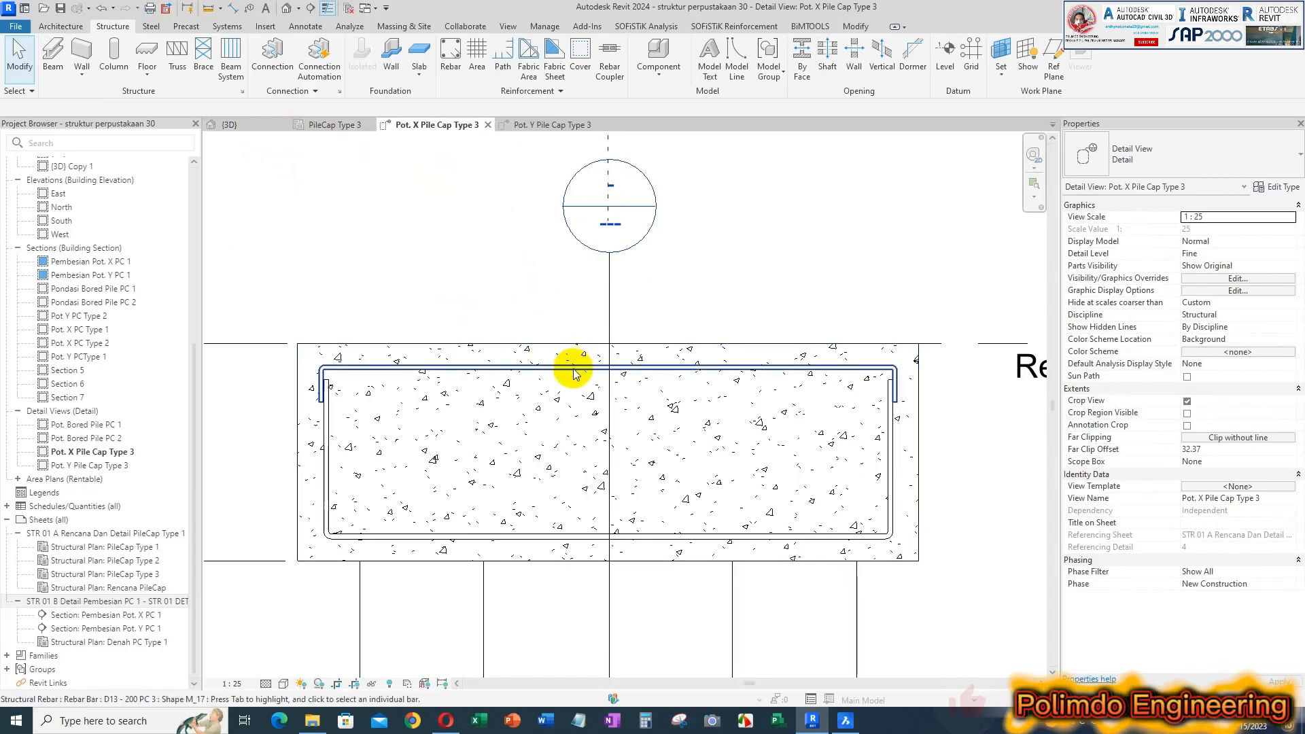
- Select the D16 bottom bar and, in the PileCap Type 3 plan, set its layout to Maximum Spacing at 100 mm
left_click(646, 534)
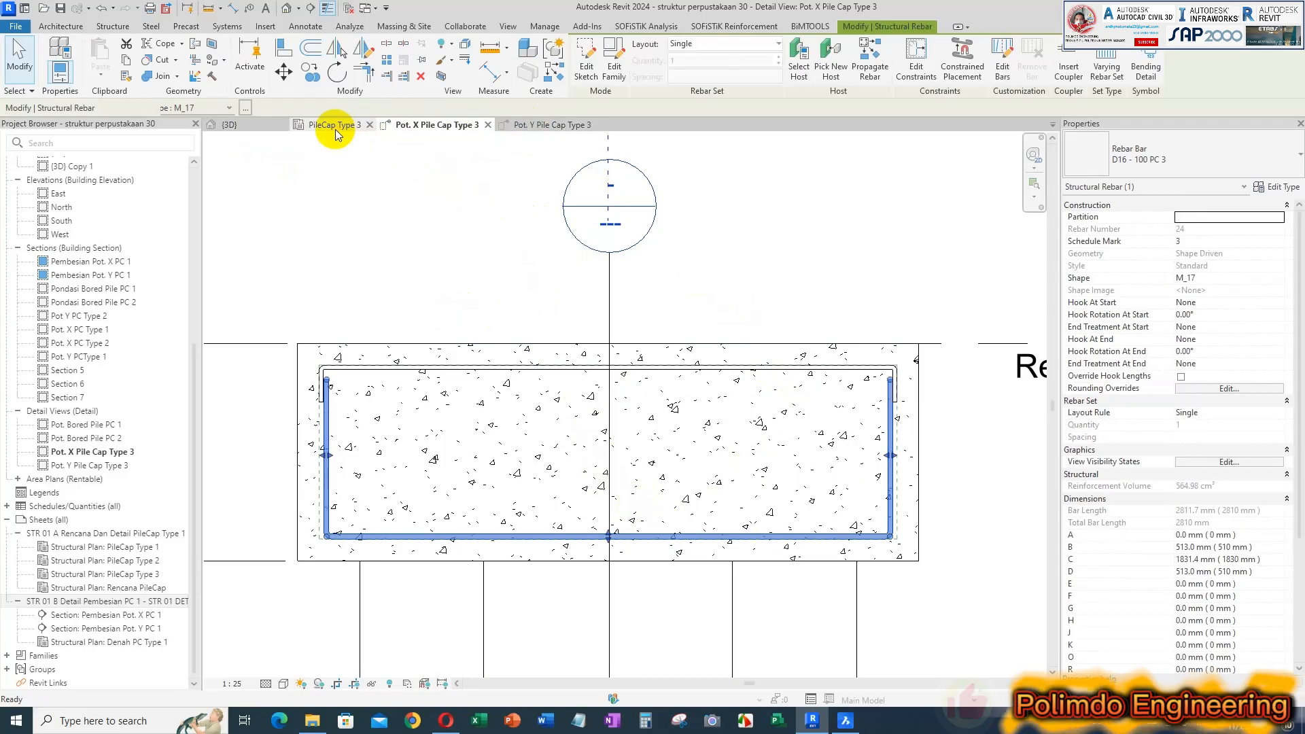
left_click(336, 129)
scroll(717, 414, "down", 3)
scroll(752, 489, "up", 2)
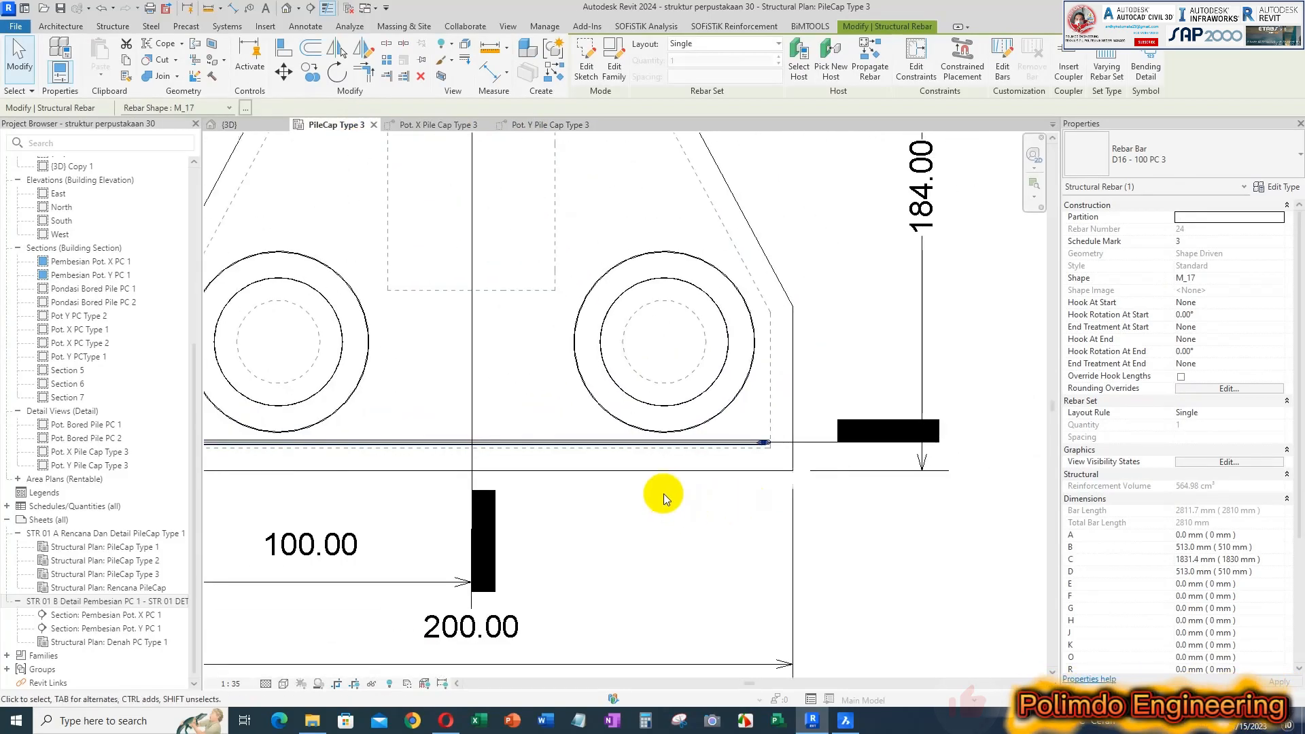
middle_click_drag(663, 493, 679, 536)
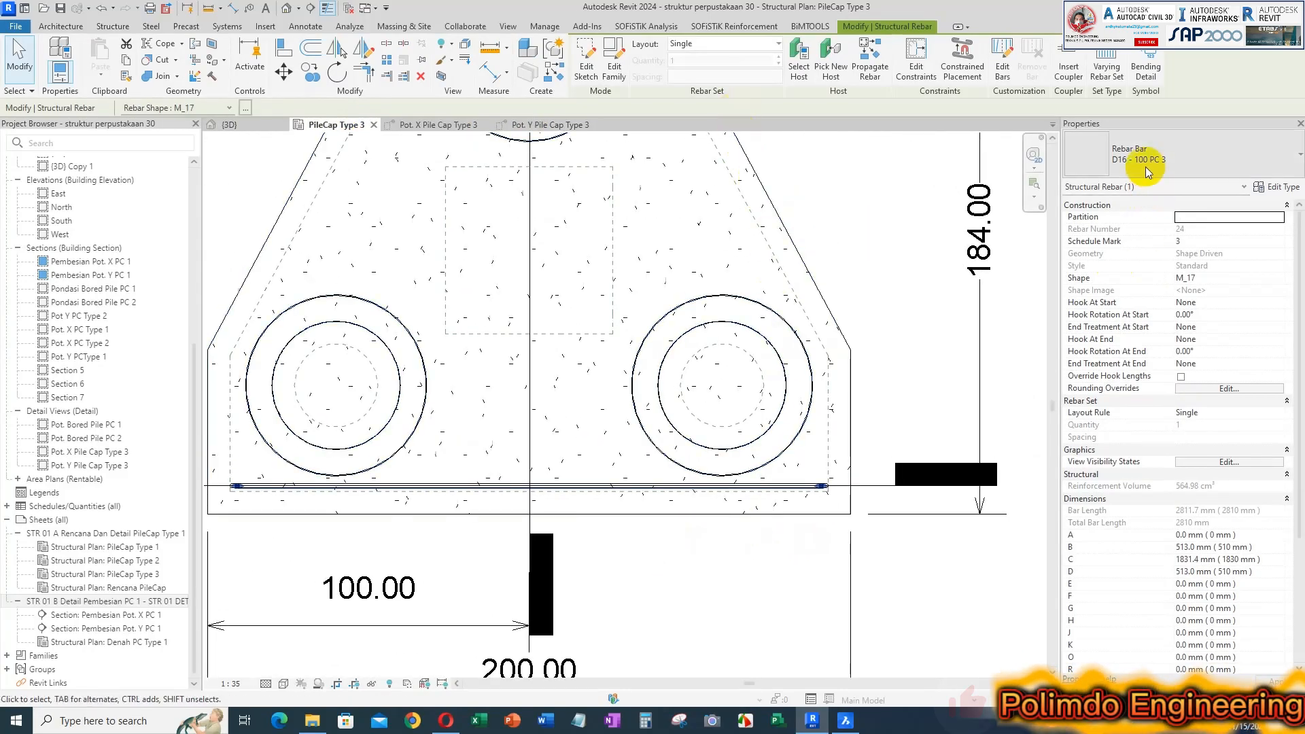
left_click(745, 44)
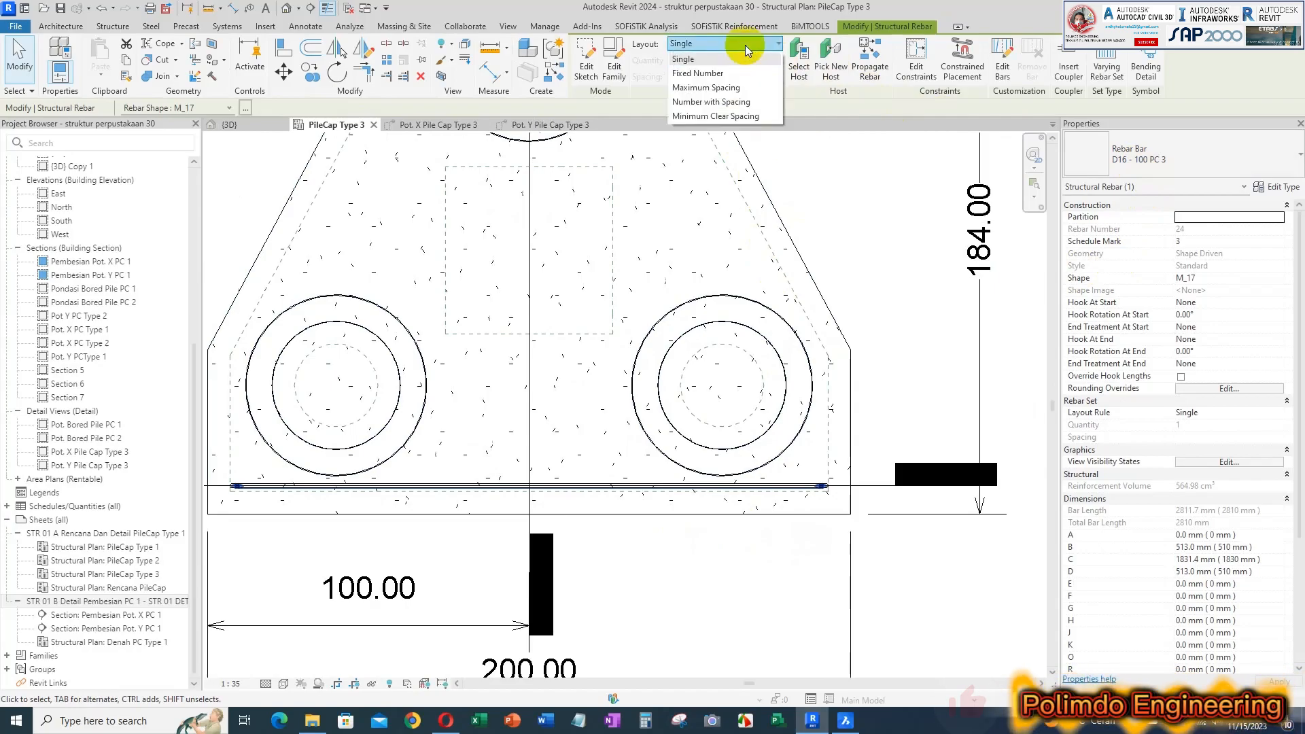
left_click(731, 88)
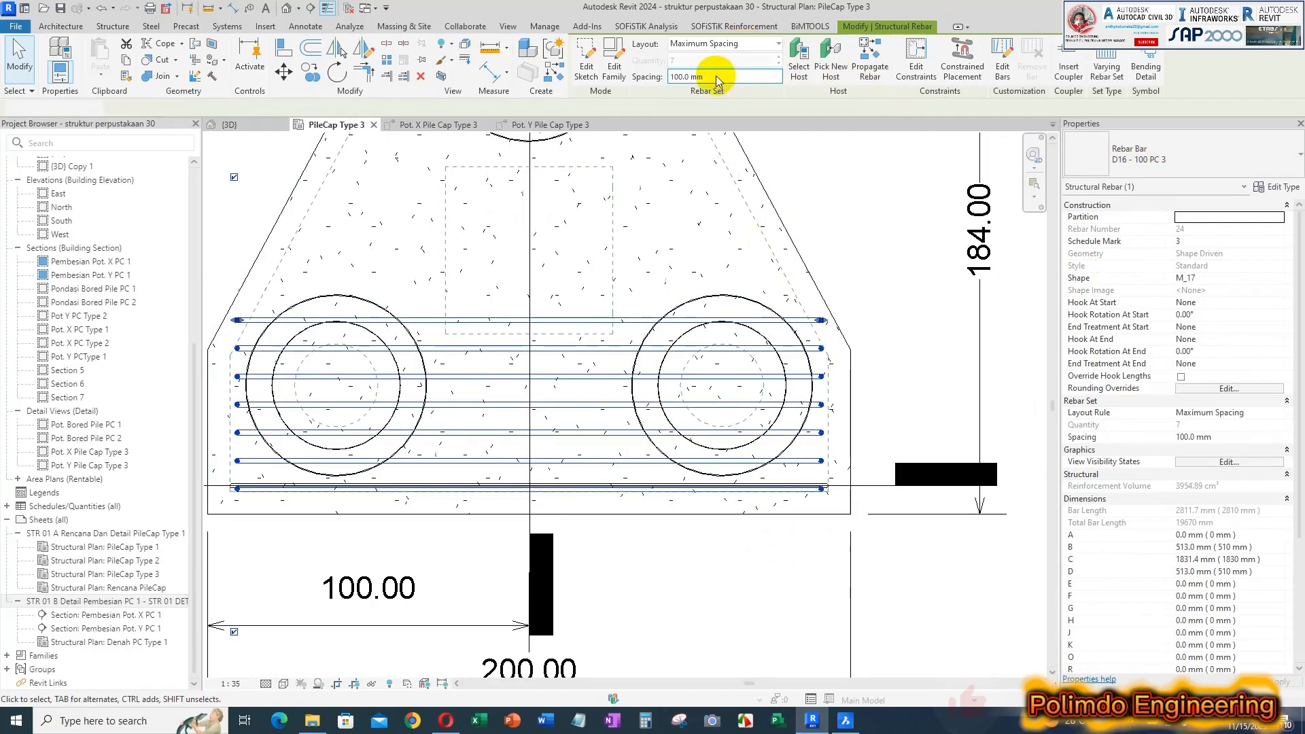
scroll(806, 373, "up", 1)
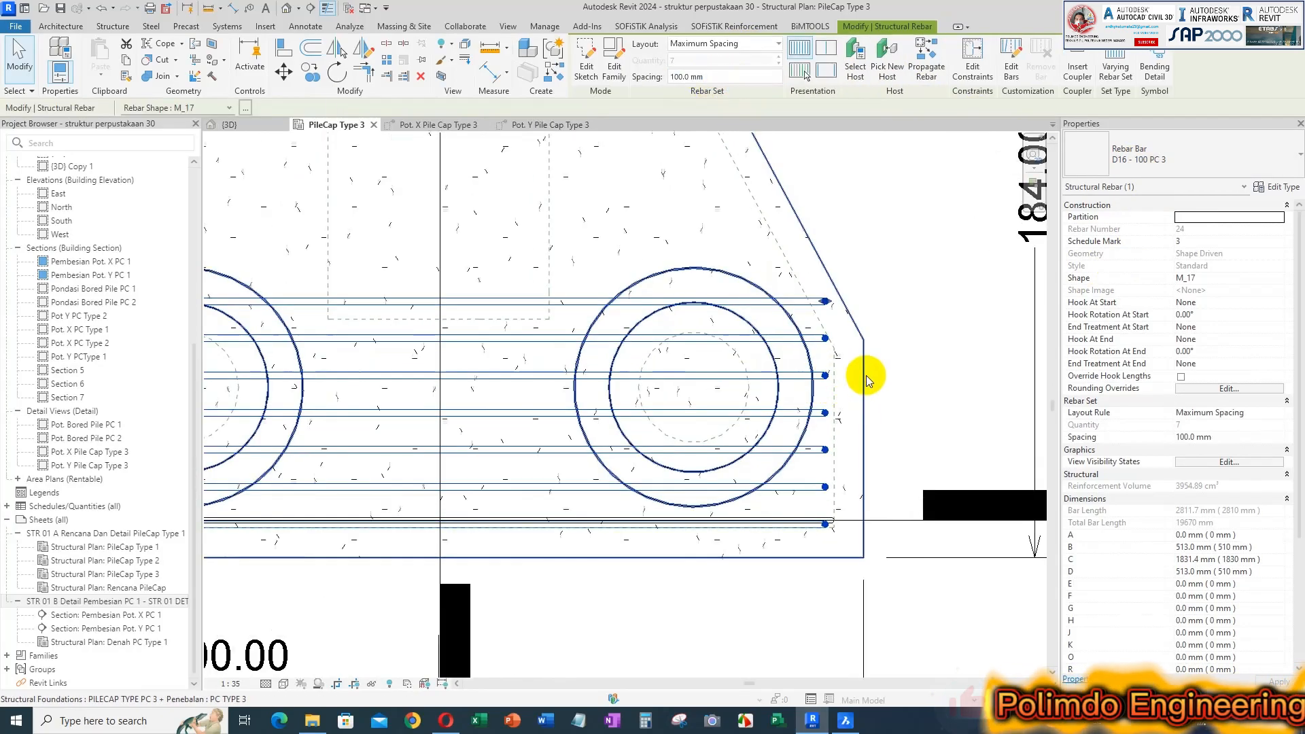
scroll(870, 357, "down", 2)
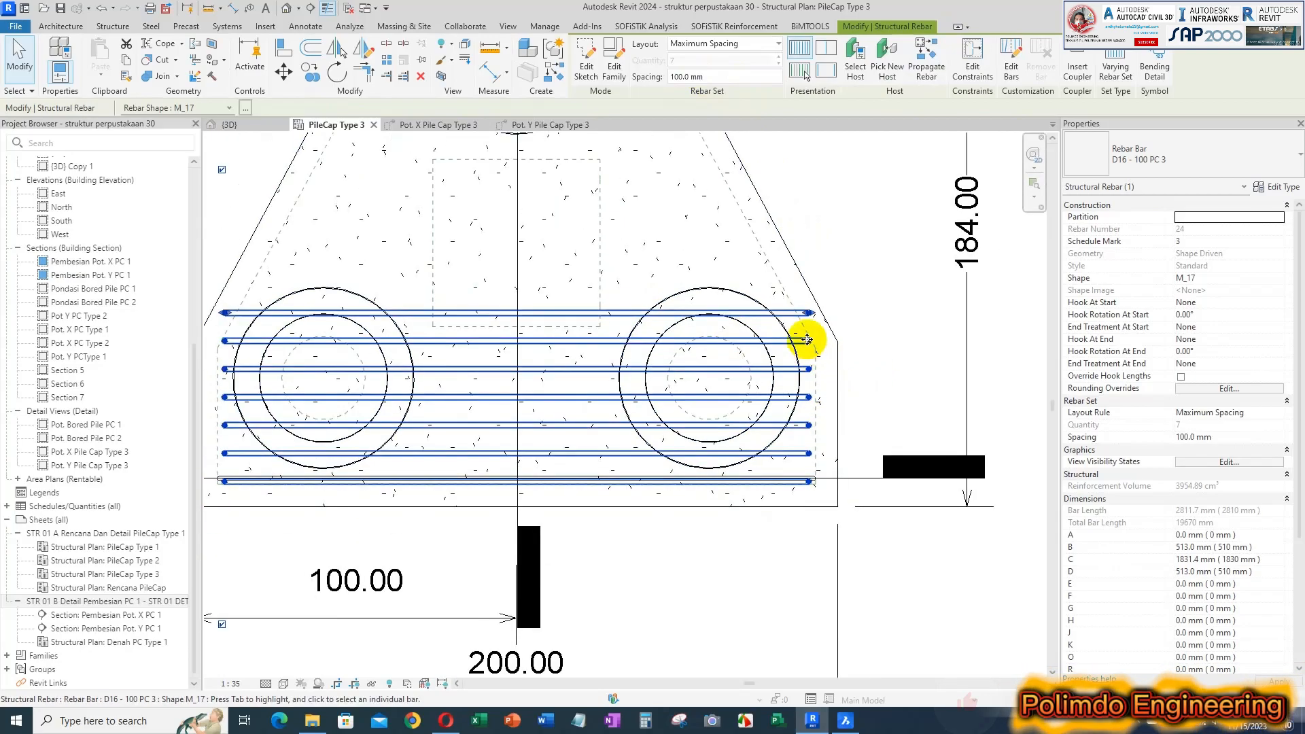
scroll(807, 339, "up", 2)
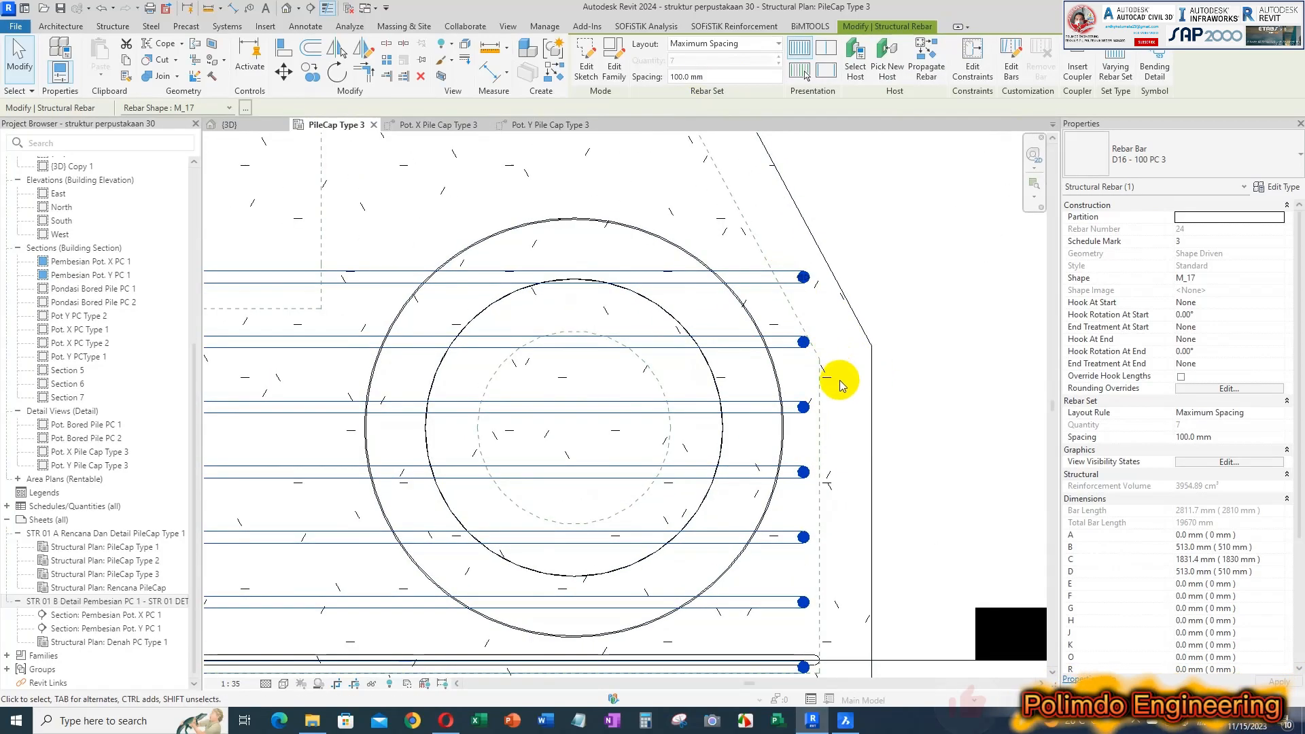
scroll(641, 290, "down", 3)
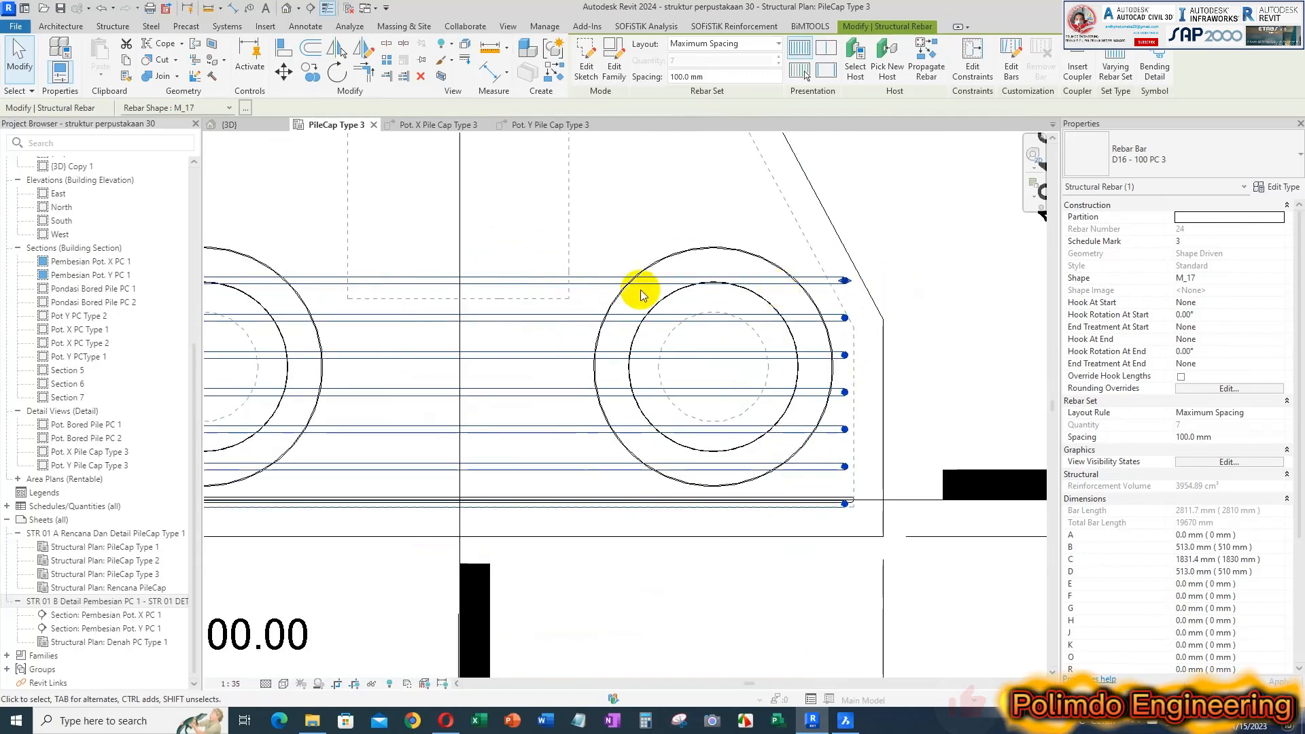
left_click(802, 257)
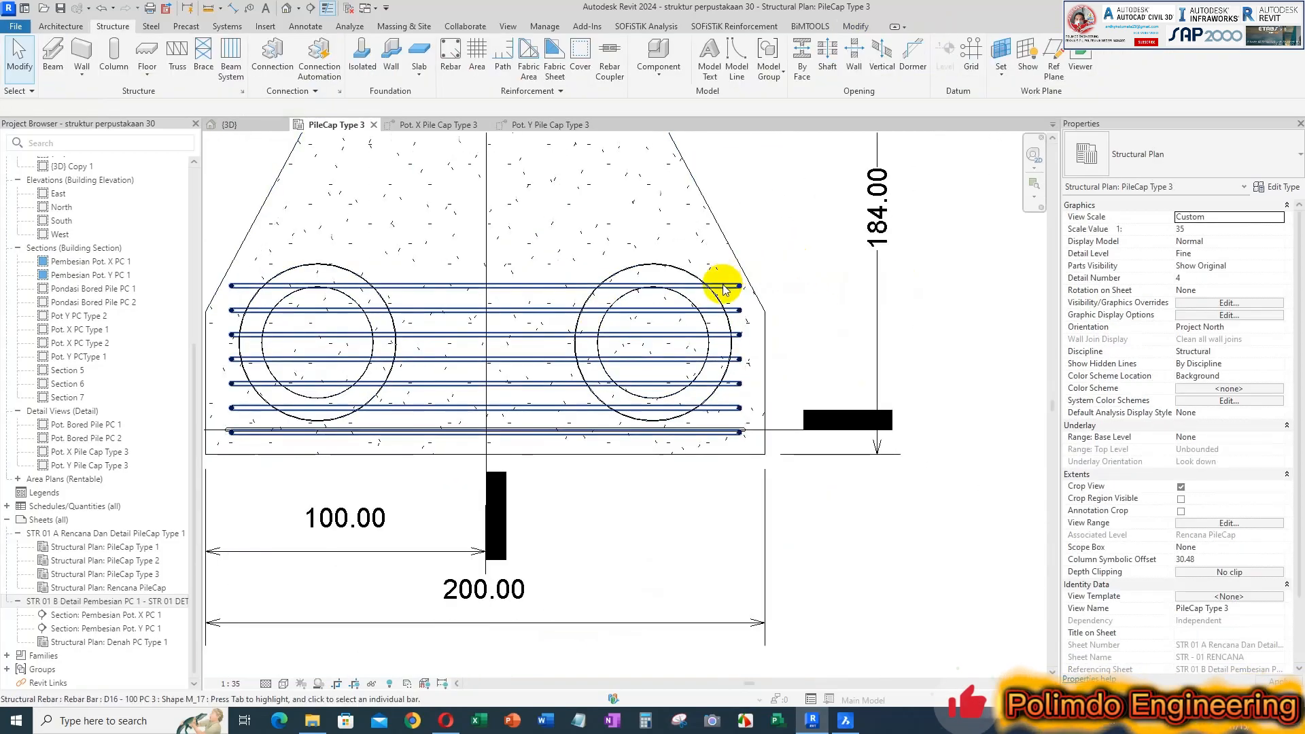
- Pull the upper end of the D16 set down to below the corners where the pile cap's sloped edges begin
left_click(486, 292)
left_click_drag(485, 292, 484, 321)
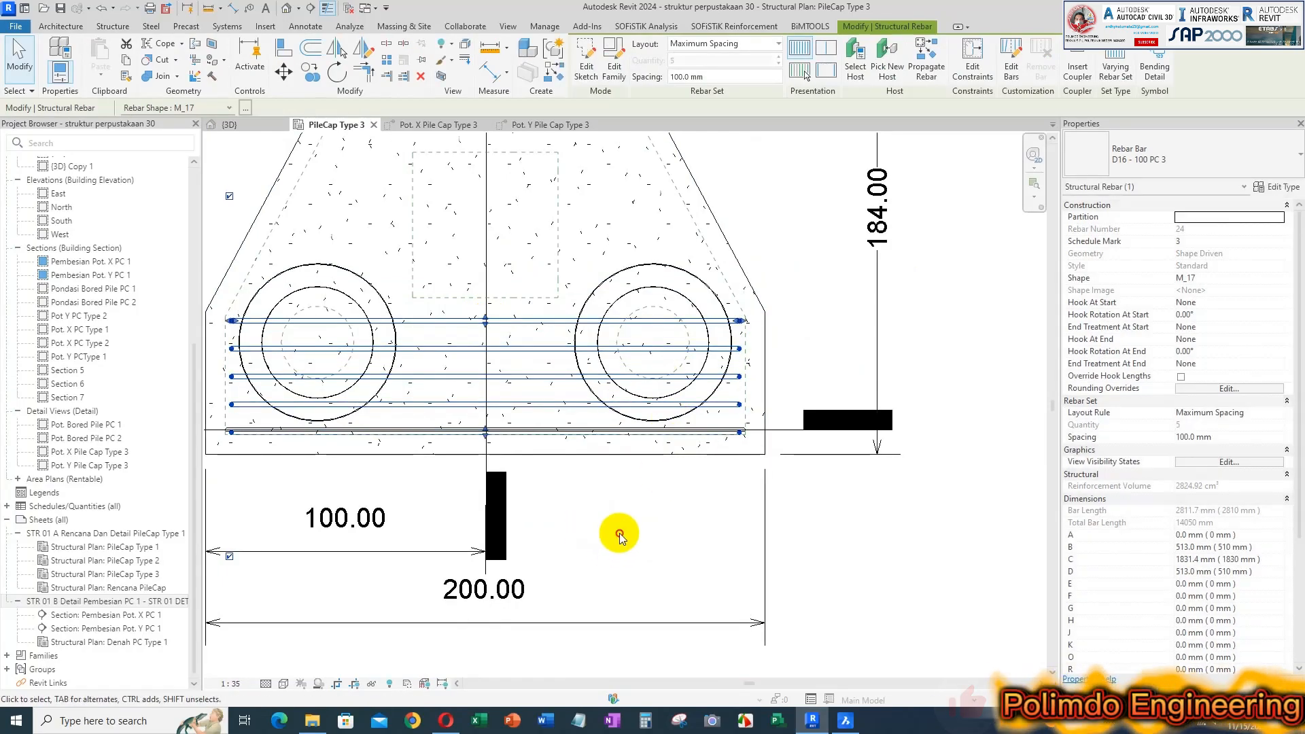
left_click(619, 533)
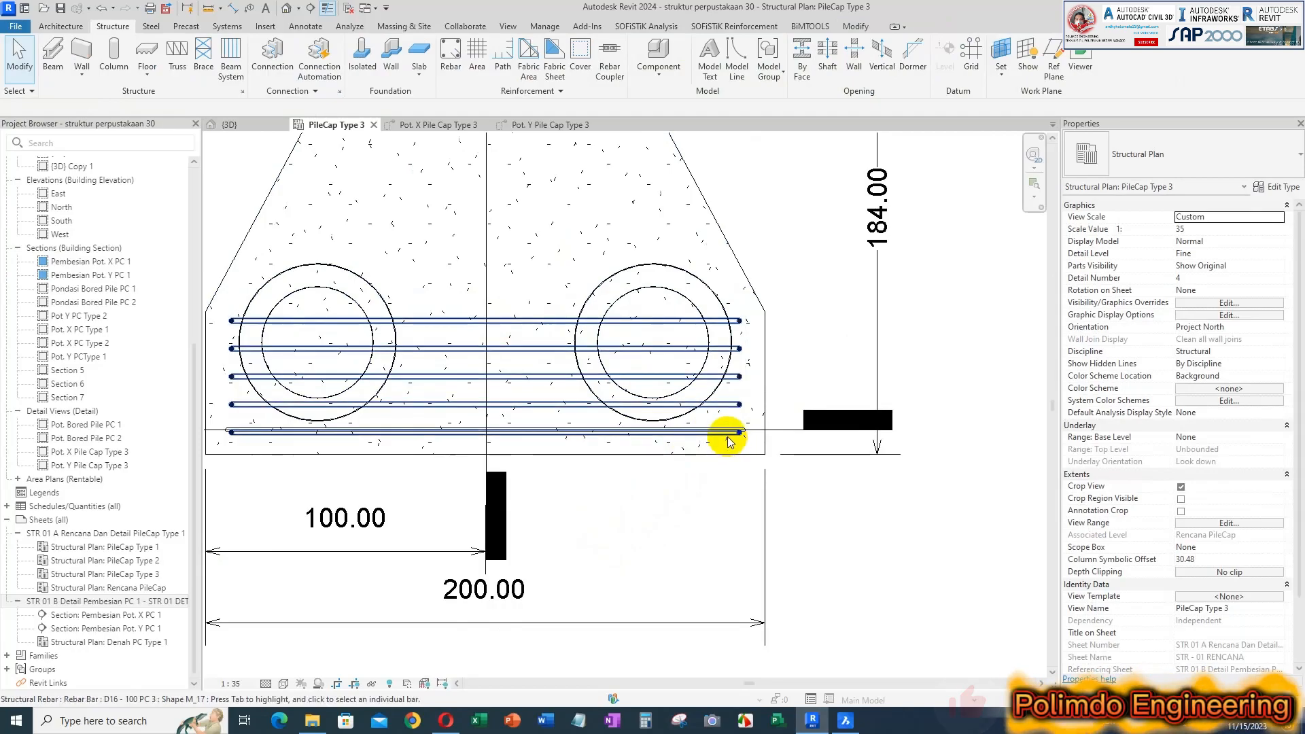
- Pull the lower end of the D16 set slightly inward so its first bar clears the D13 bar near the lower edge
left_click(586, 454)
scroll(487, 432, "up", 3)
left_click_drag(492, 428, 491, 412)
scroll(752, 517, "down", 2)
left_click(767, 500)
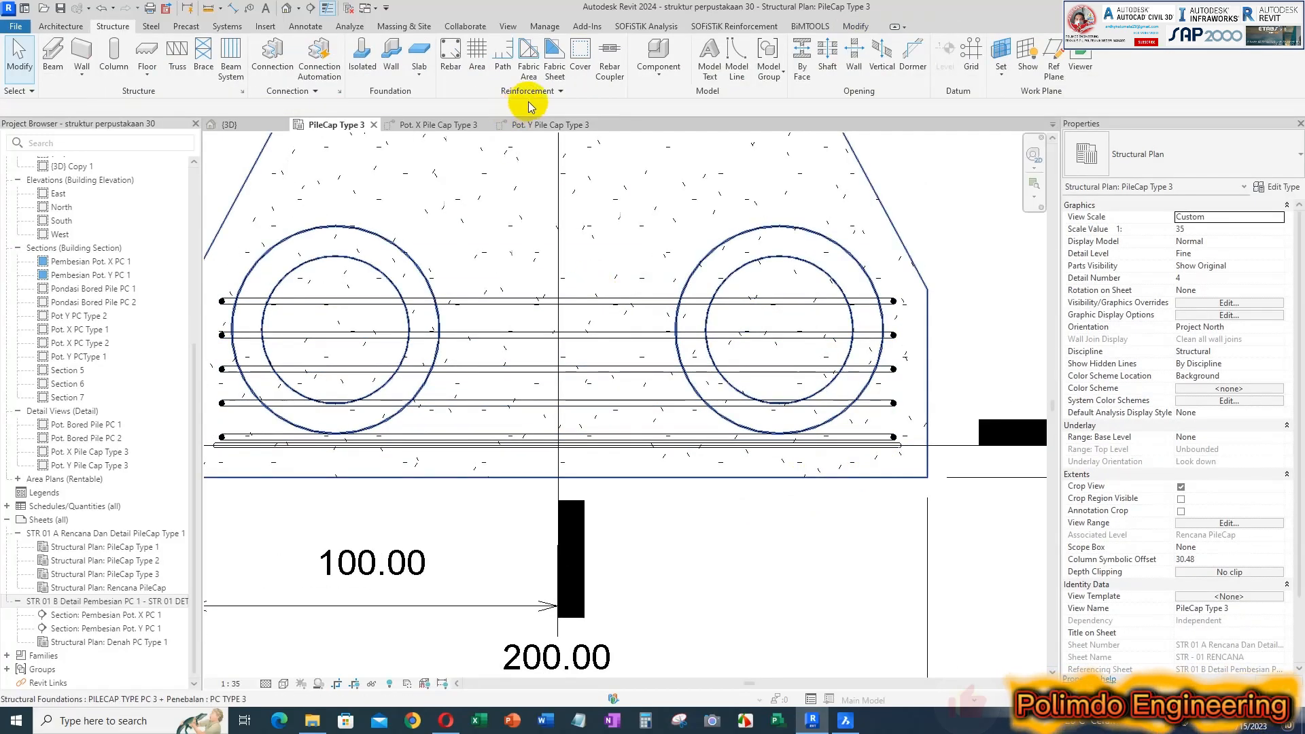
- Open the 3D view and set its visual style to Wireframe
left_click(246, 123)
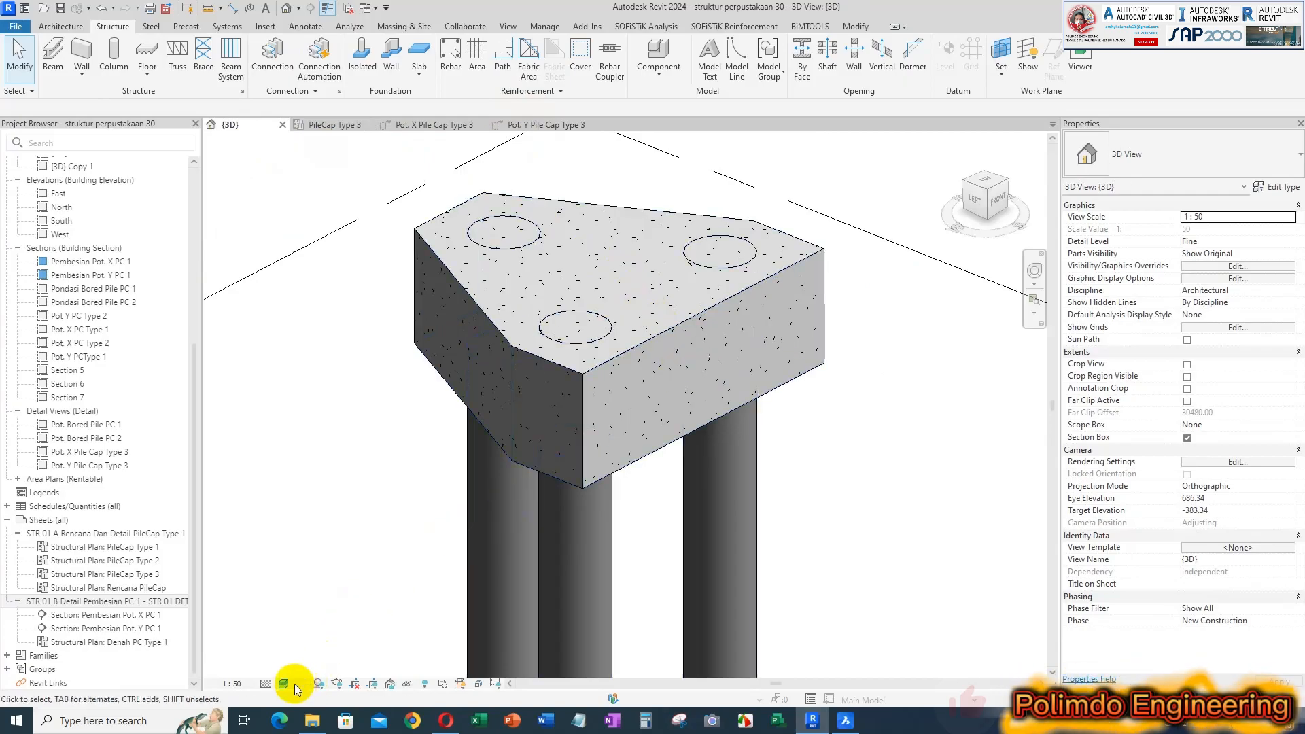
left_click(296, 684)
left_click(312, 554)
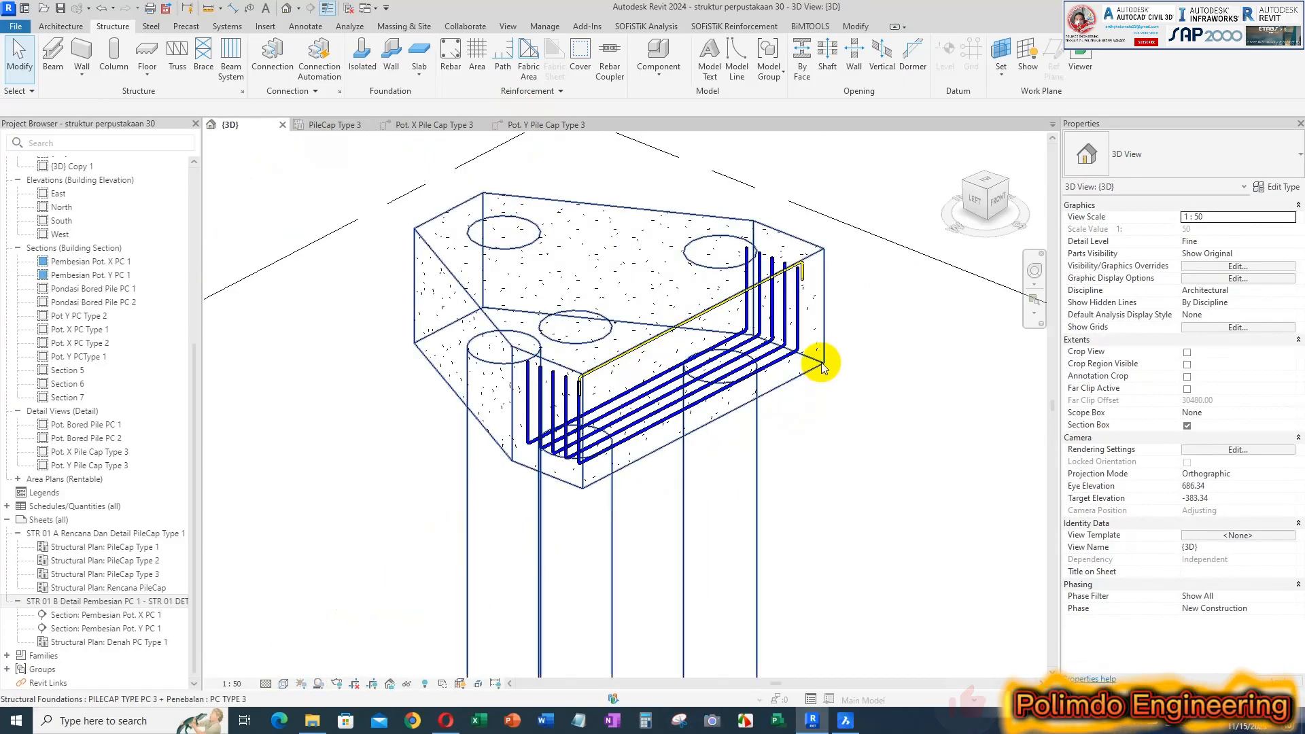
- Distribute the D13 top bar in the 3D view with a Maximum Spacing layout at 200 mm
mouse_move(842, 377)
middle_mouse_down("shift")
mouse_move(817, 395)
mouse_move(813, 367)
mouse_move(970, 329)
mouse_move(725, 353)
mouse_move(862, 353)
mouse_move(877, 445)
mouse_move(653, 458)
mouse_move(783, 336)
mouse_move(816, 285)
mouse_move(853, 275)
middle_mouse_up("shift")
scroll(809, 320, "up", 2)
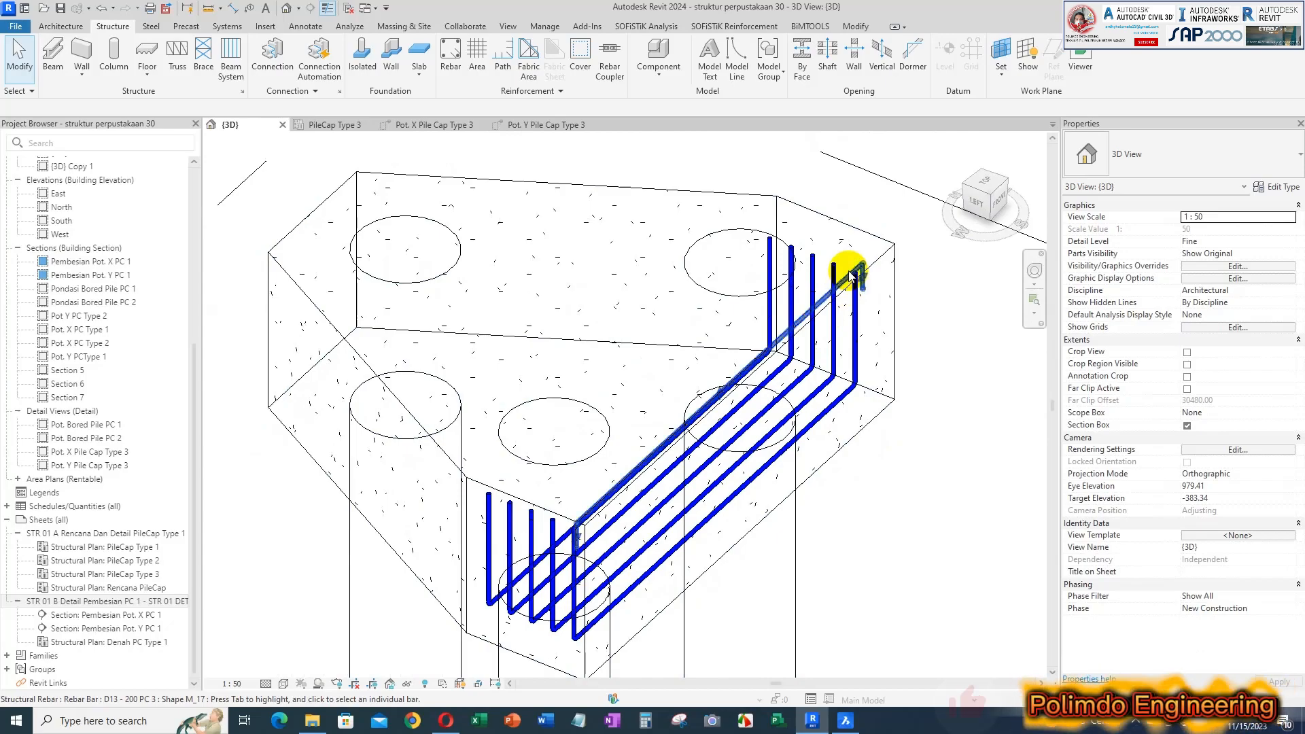
left_click(850, 283)
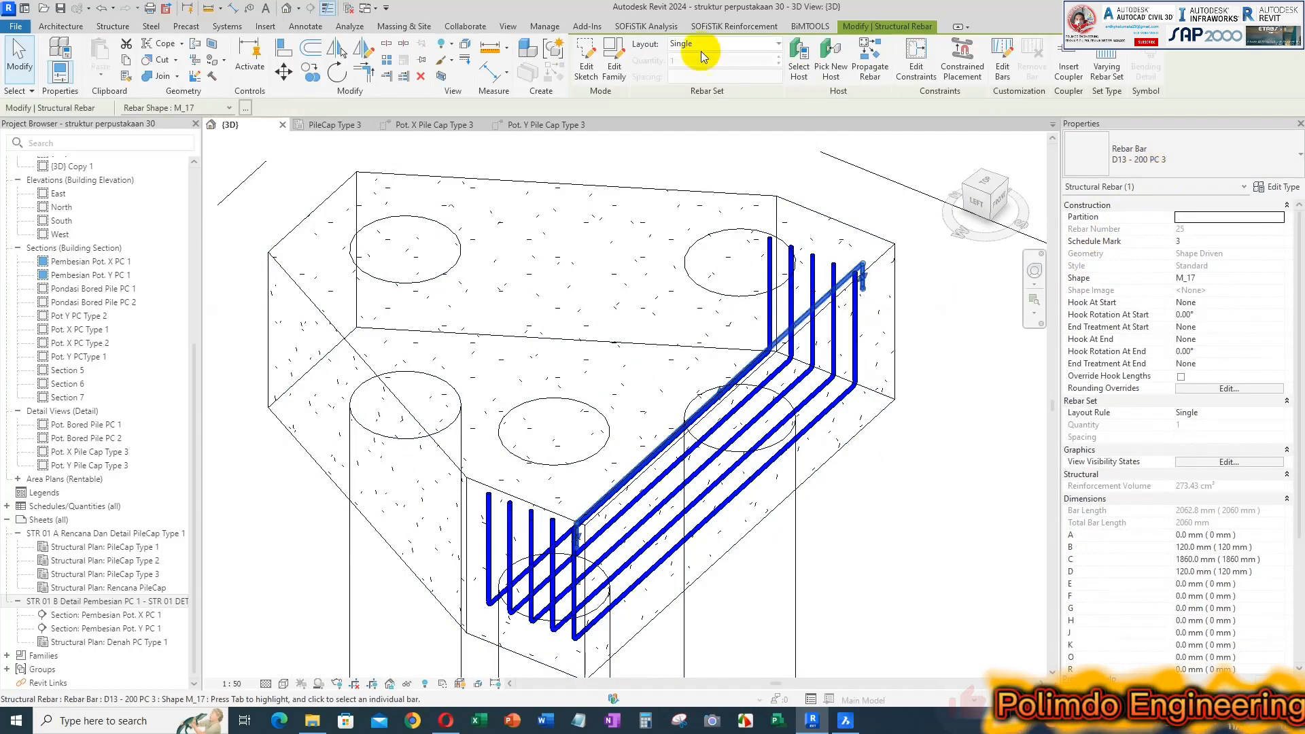
left_click(702, 42)
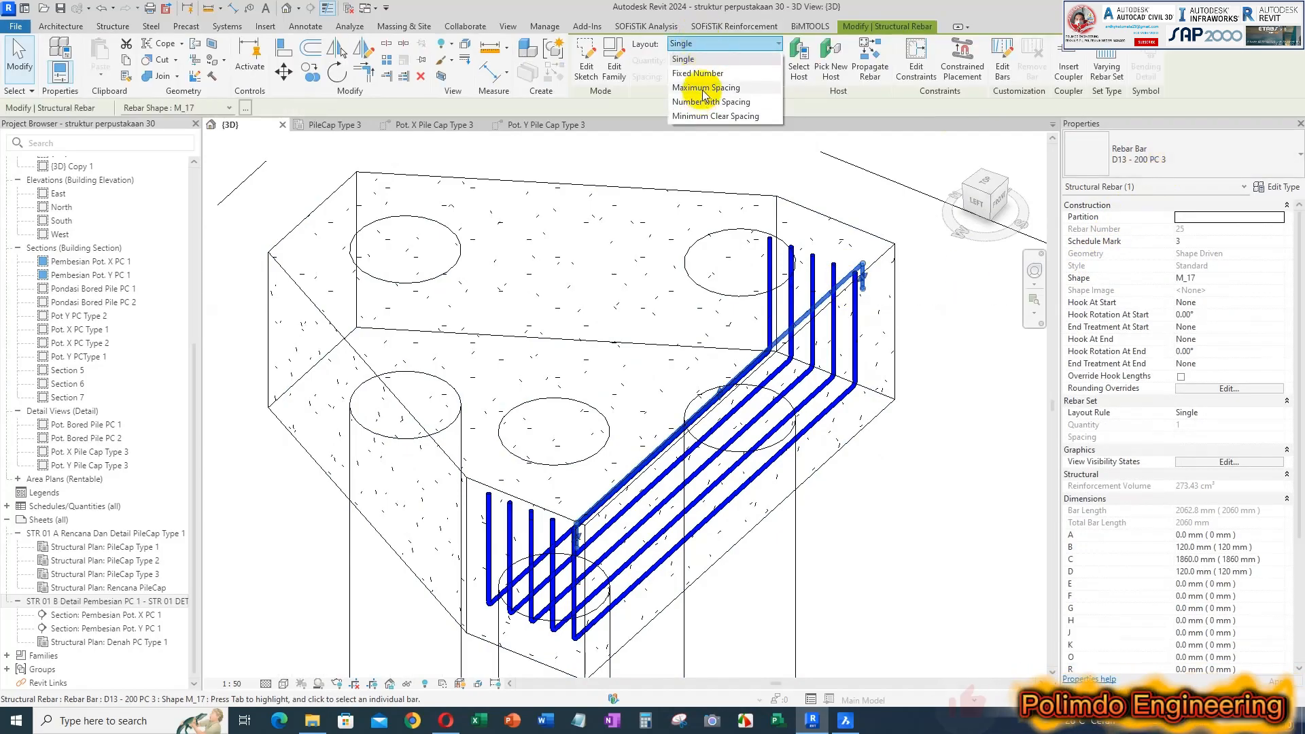
left_click(703, 89)
left_click(708, 76)
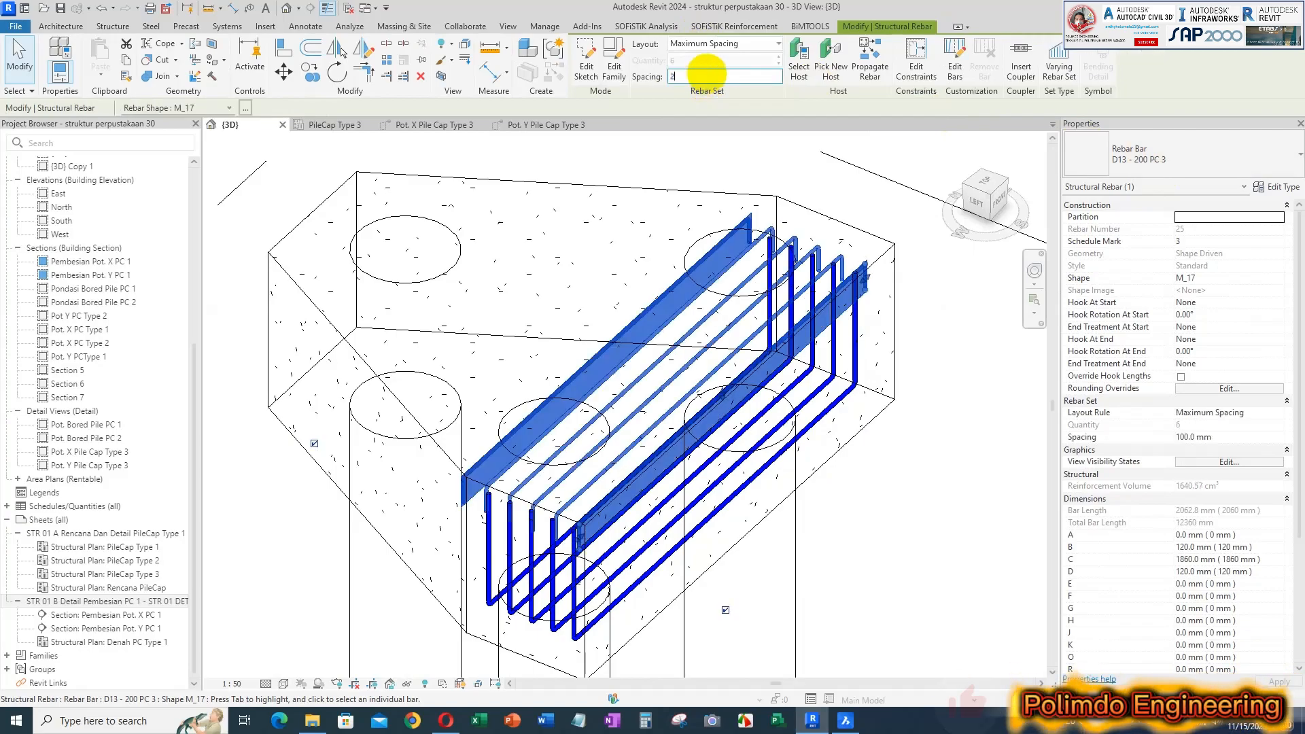
type("200")
key("Return")
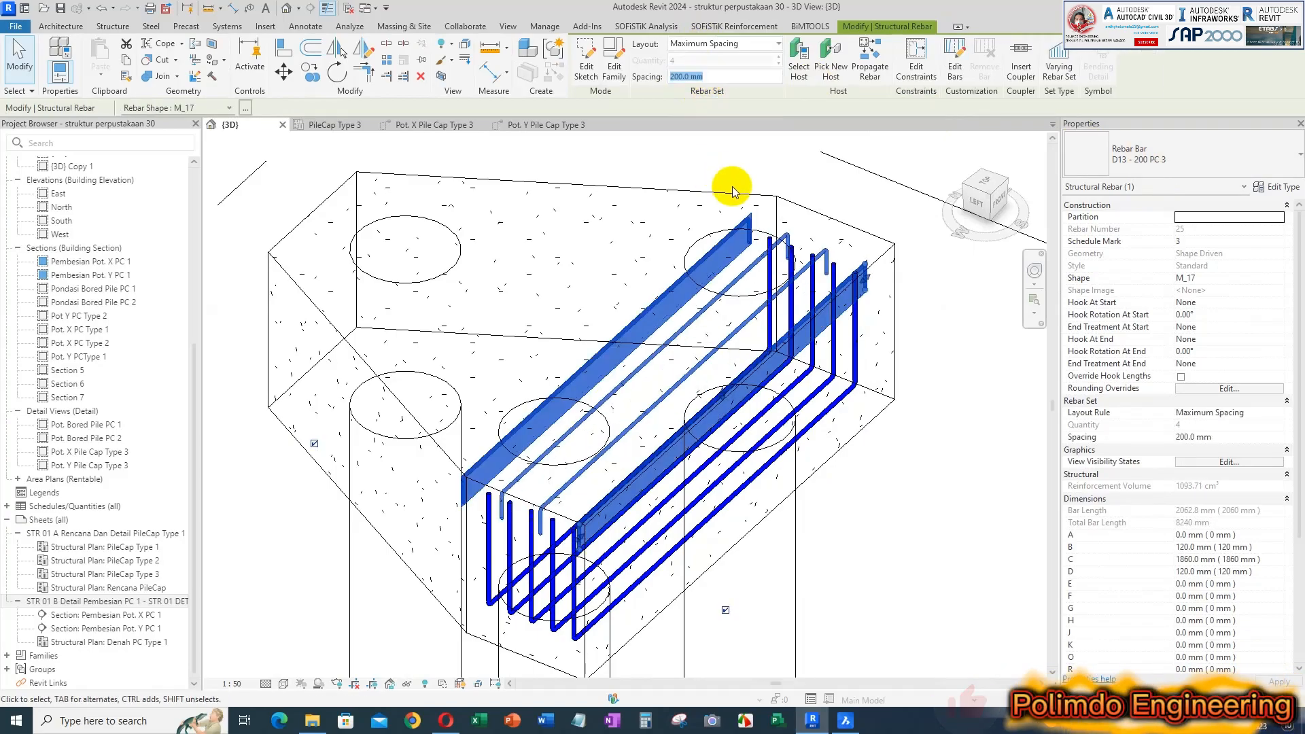
left_click(941, 267)
- Shorten the D13 set in the PileCap Type 3 plan so its uppermost bar sits just below the uppermost D16 bar
middle_click_drag(752, 304, 629, 208, "shift")
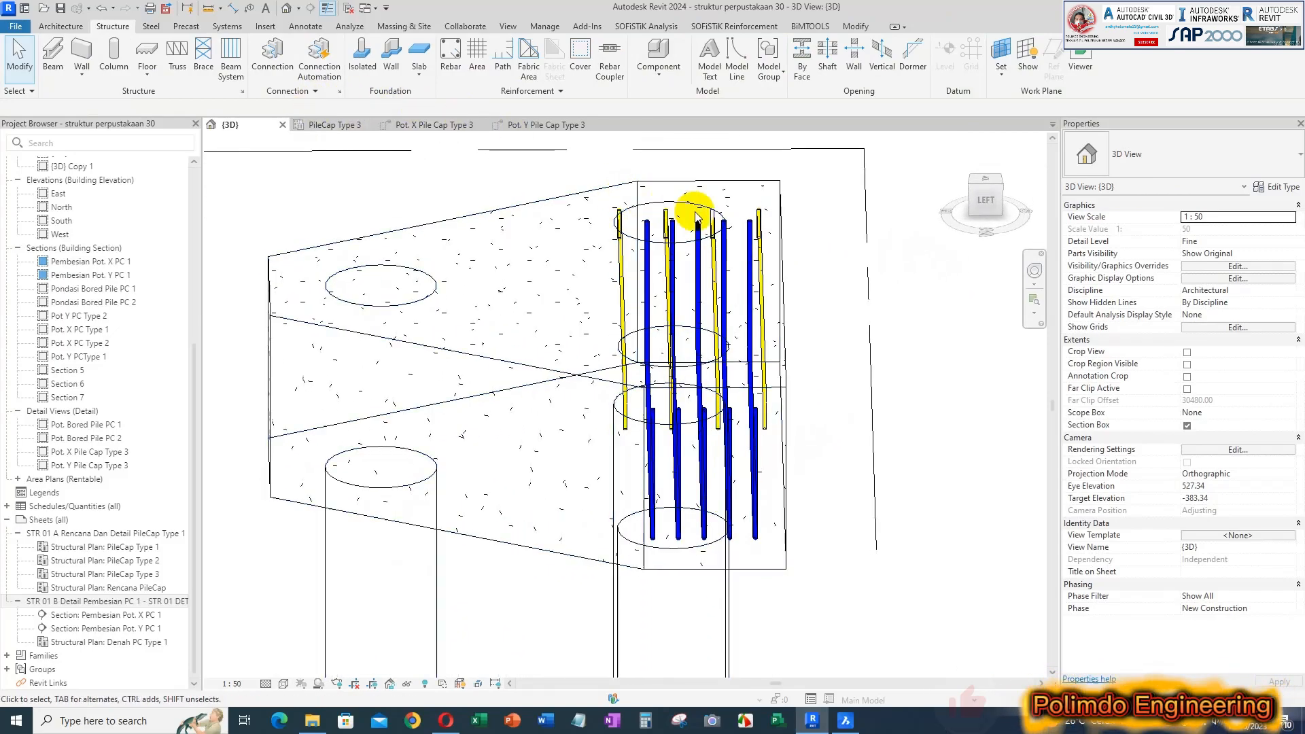
left_click(329, 125)
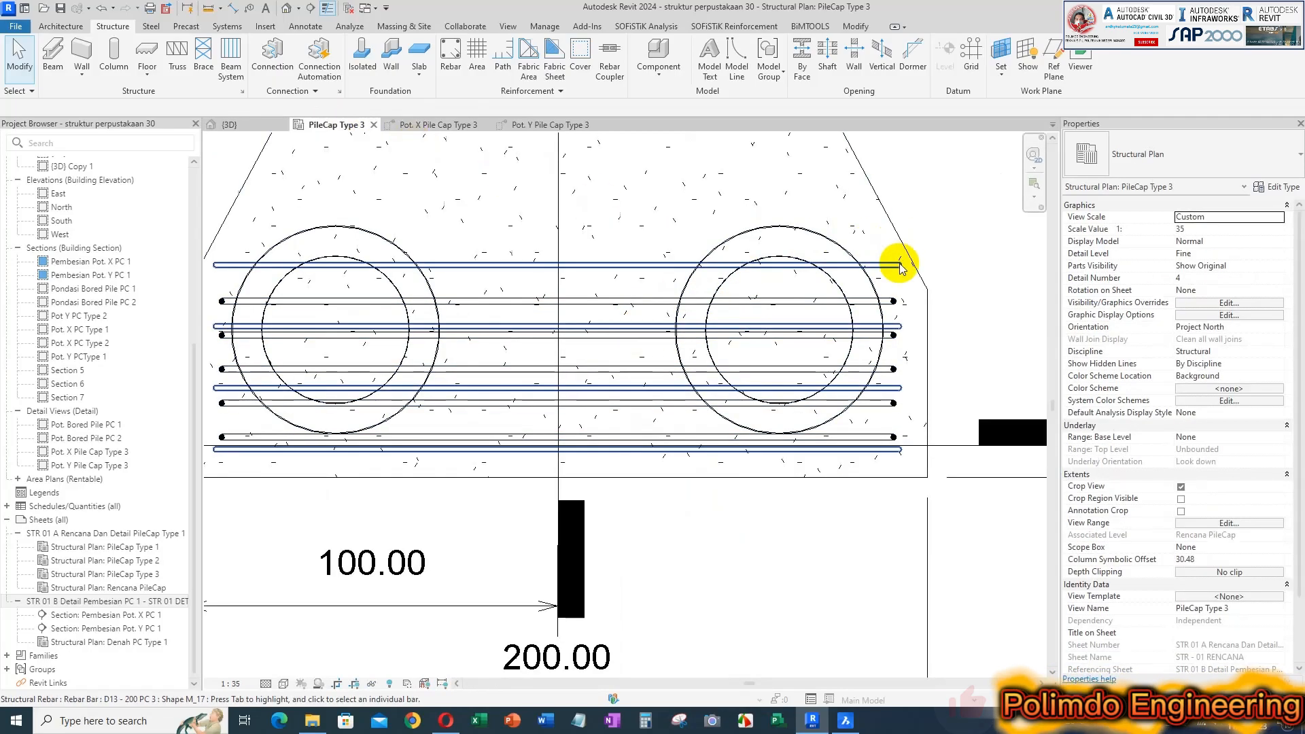
left_click_drag(553, 265, 562, 308)
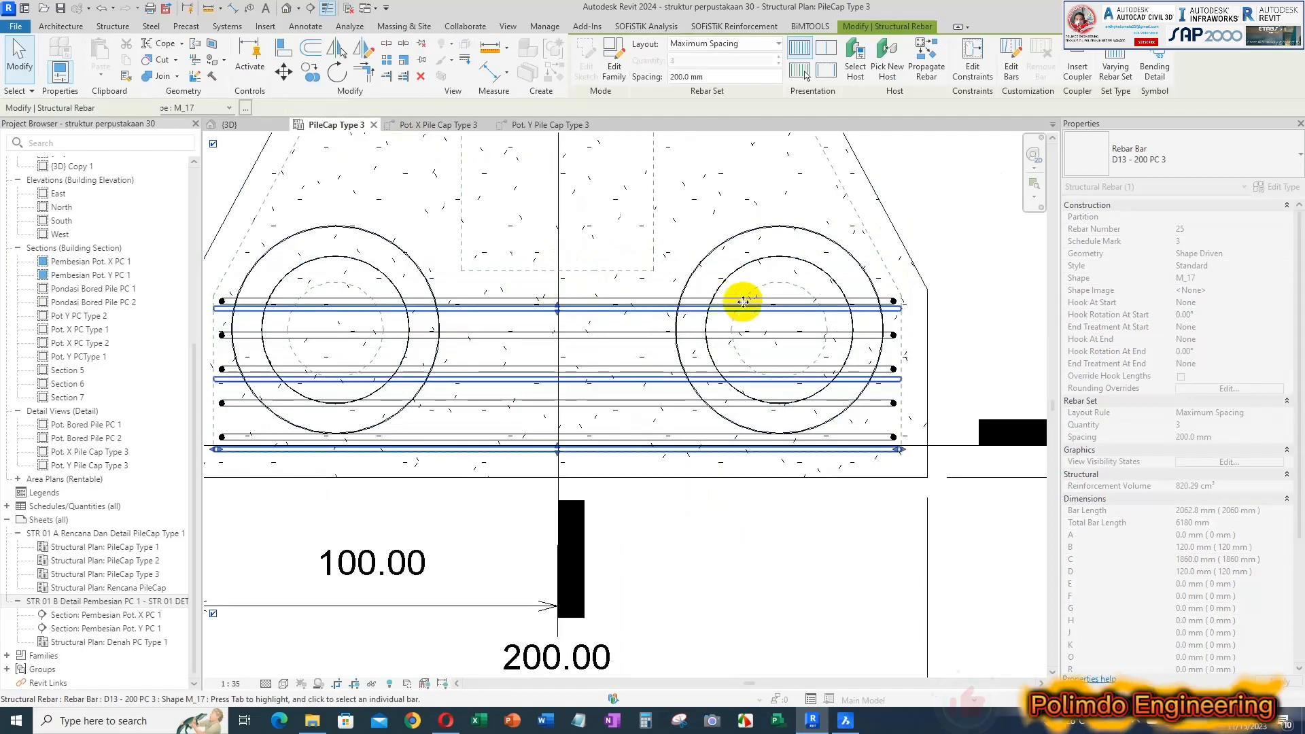
left_click(753, 396)
- Look through the Pot. Y, Pot. X and plan views, and check the D13 and D16 sets from the side in 3D
left_click(557, 128)
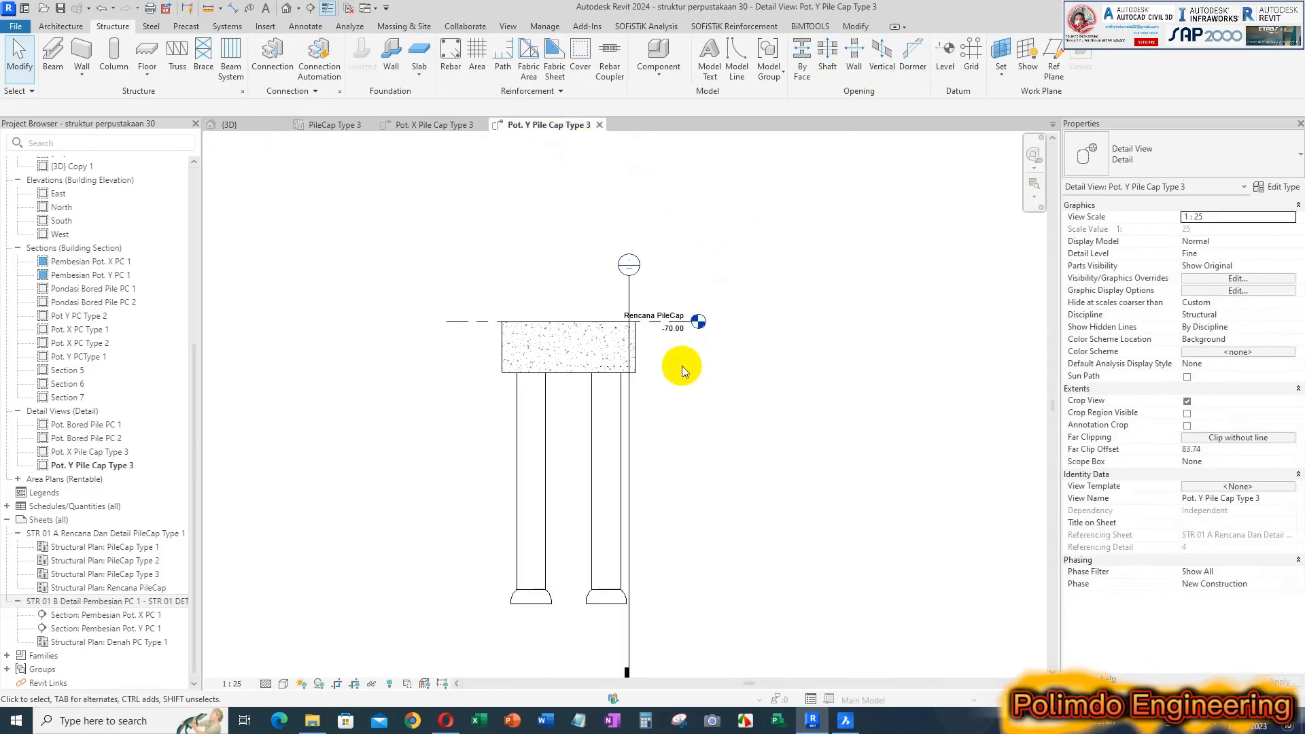
left_click(436, 129)
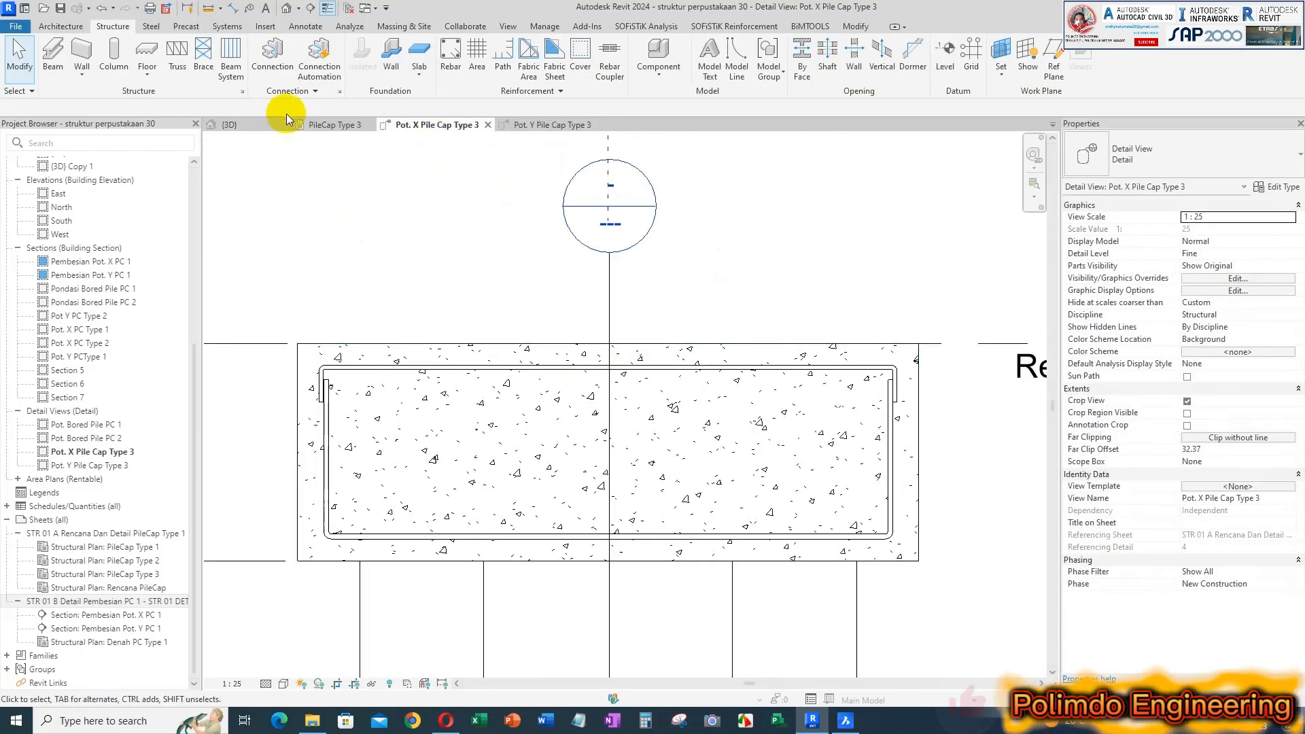
left_click(324, 131)
left_click(239, 124)
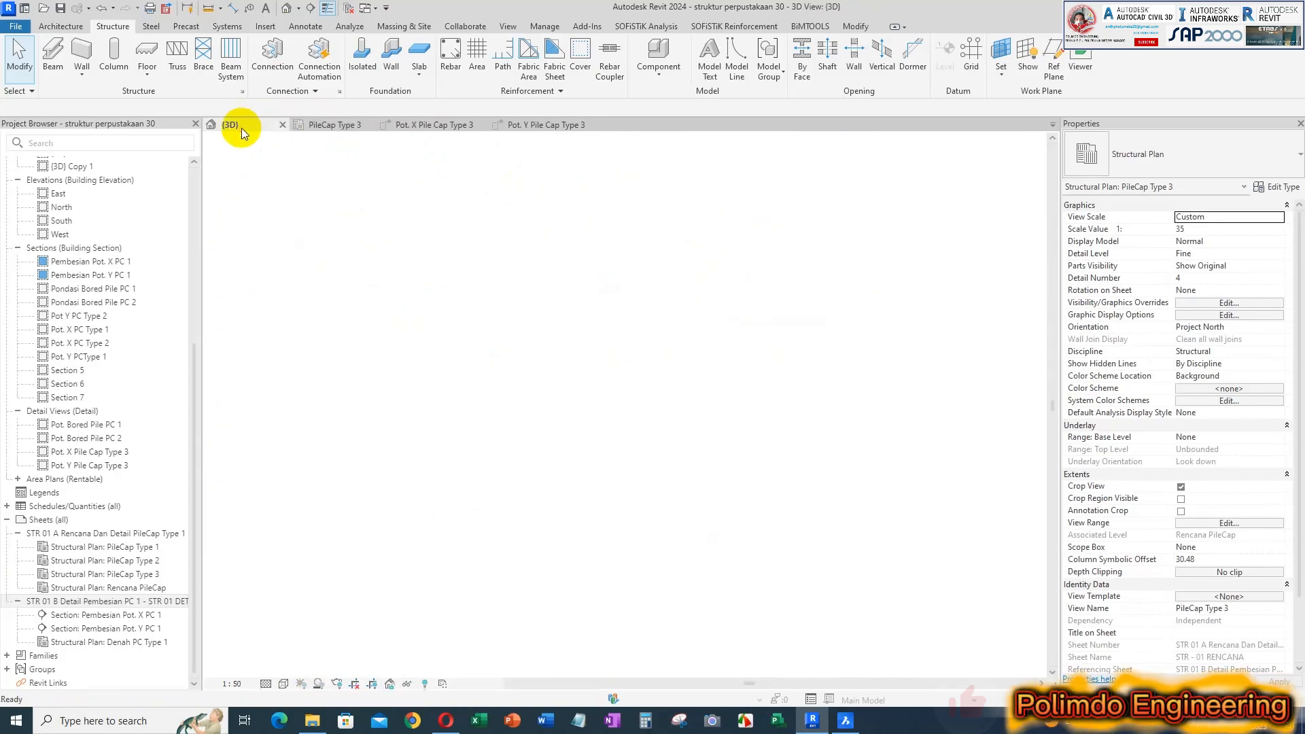
middle_click_drag(779, 296, 608, 209, "shift")
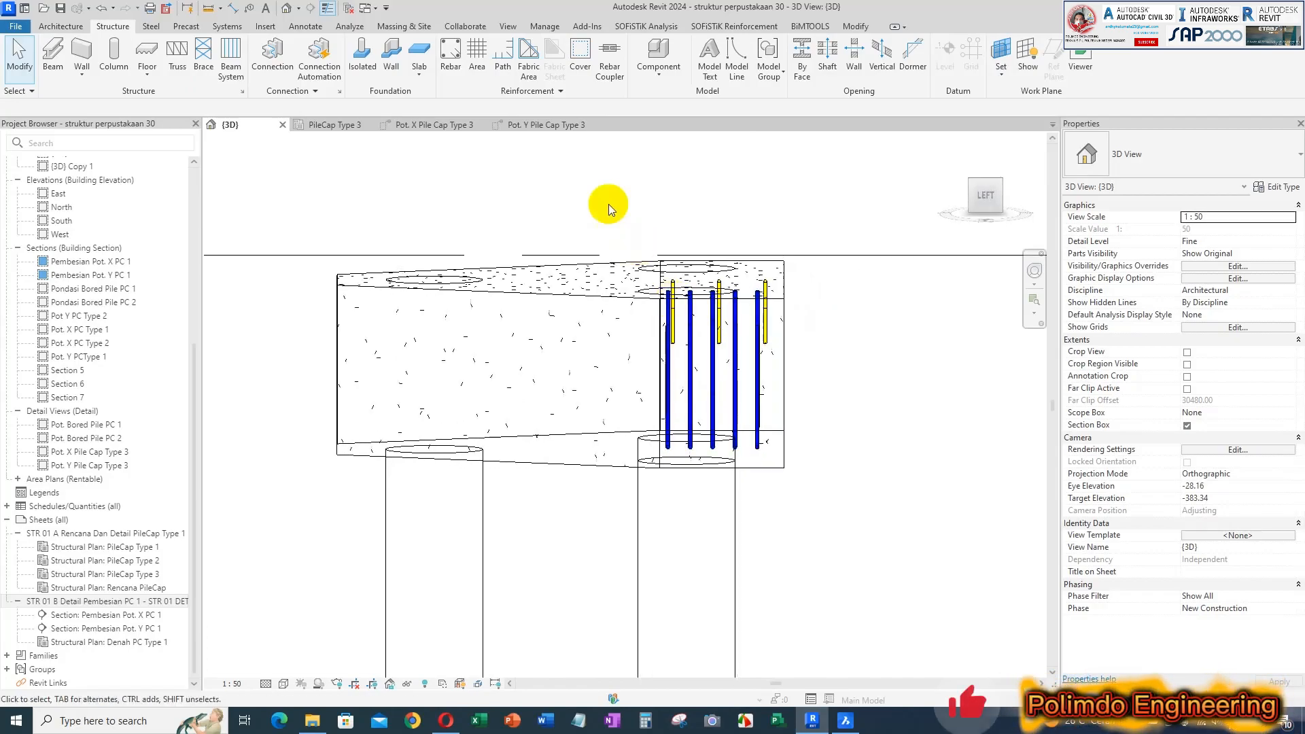
- Open the Pot. Y Pile Cap Type 3 view and set its visual style to Wireframe
left_click(556, 128)
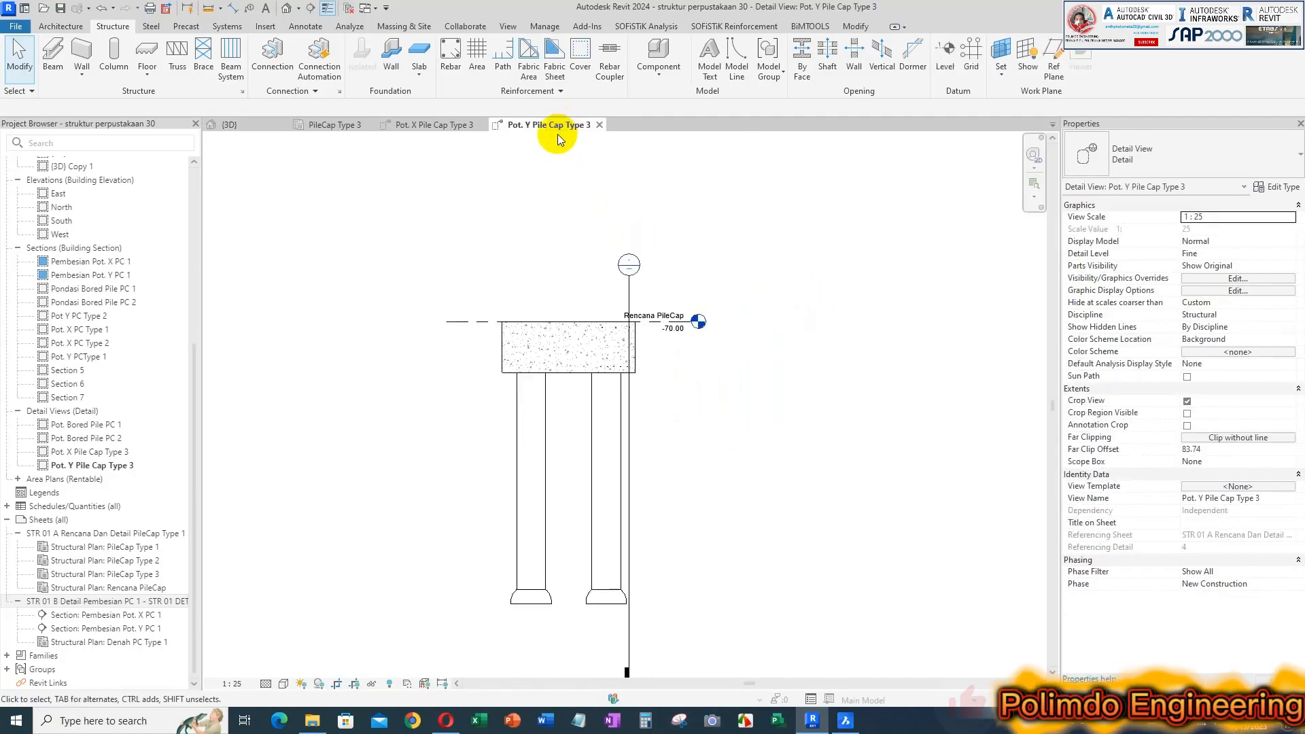
left_click(278, 687)
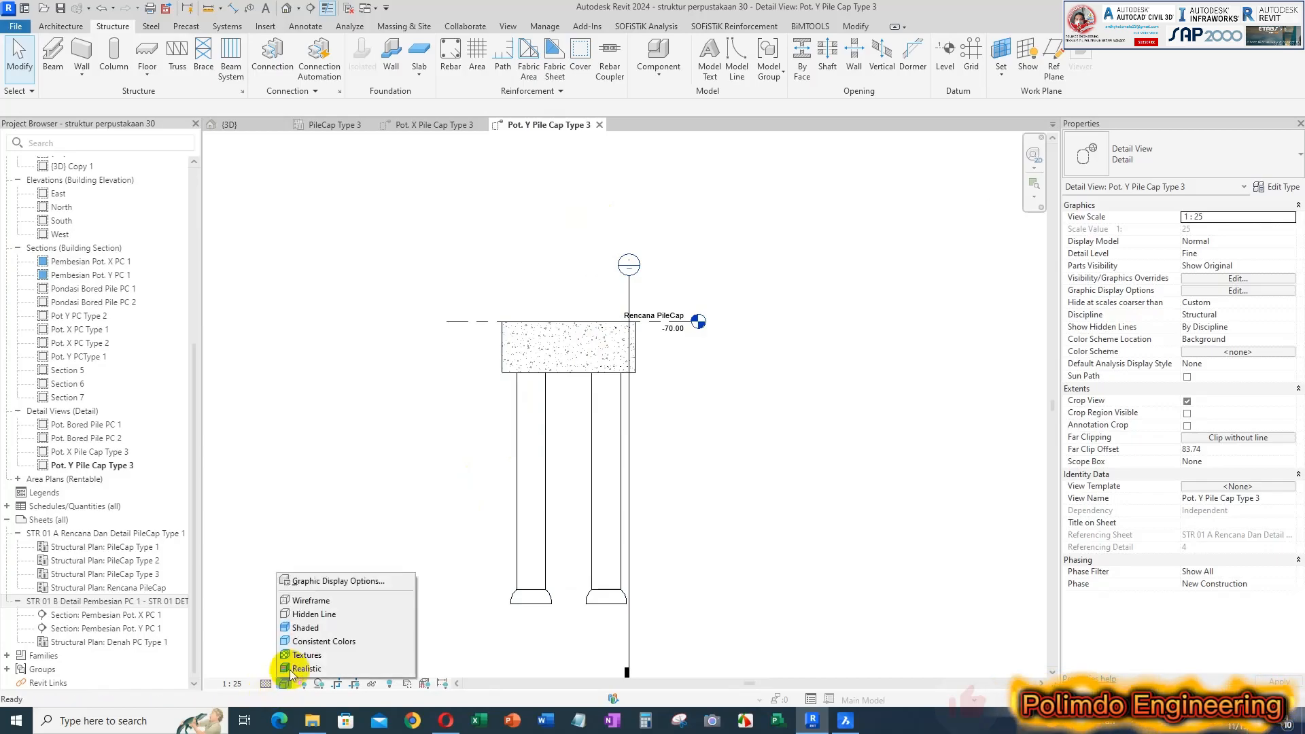
left_click(313, 601)
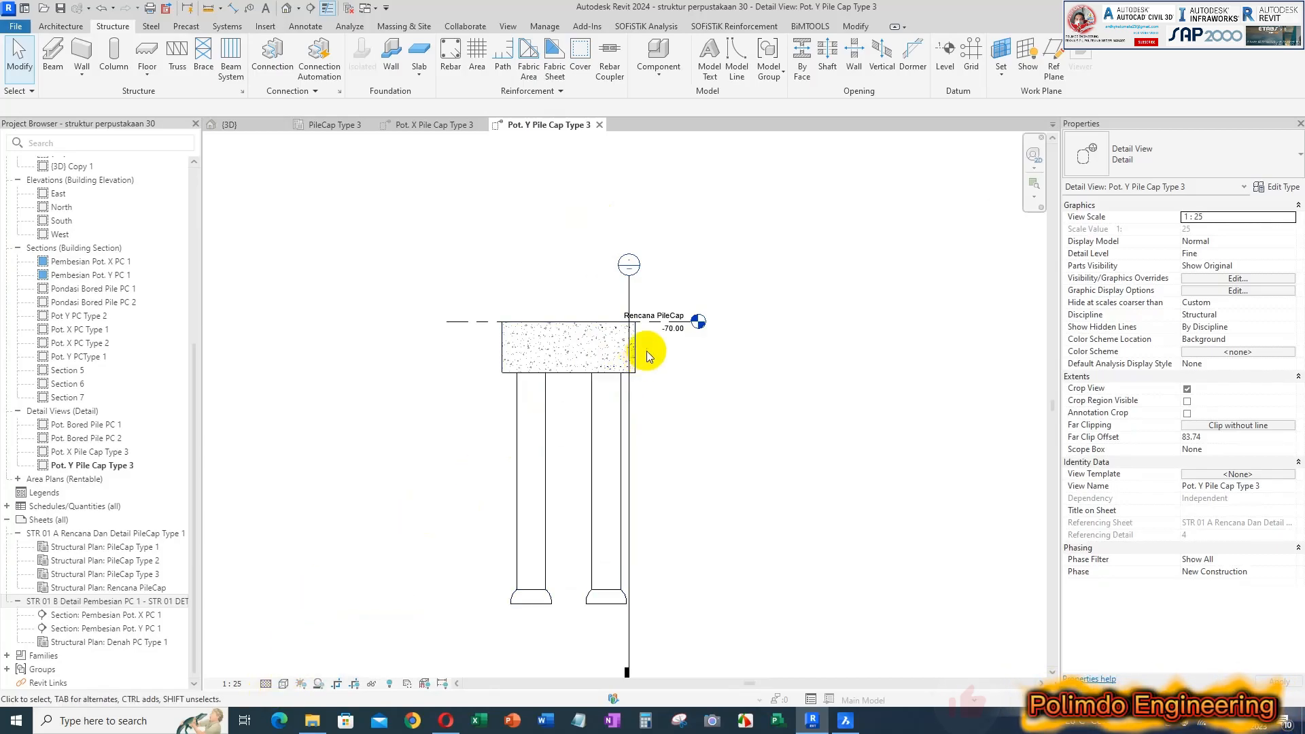
scroll(604, 326, "up", 4)
scroll(695, 338, "up", 5)
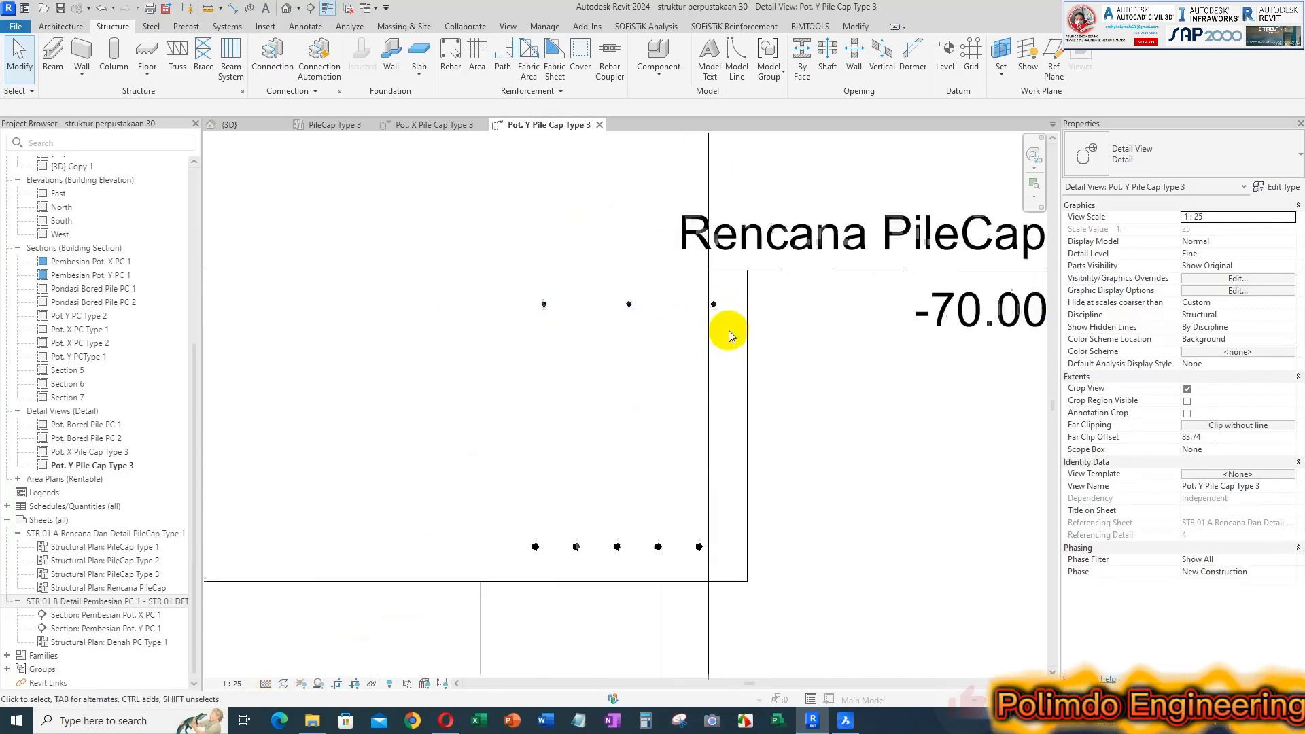
- Inspect the D13 top set in the Pot. Y section, and return to the PileCap Type 3 plan
left_click(712, 304)
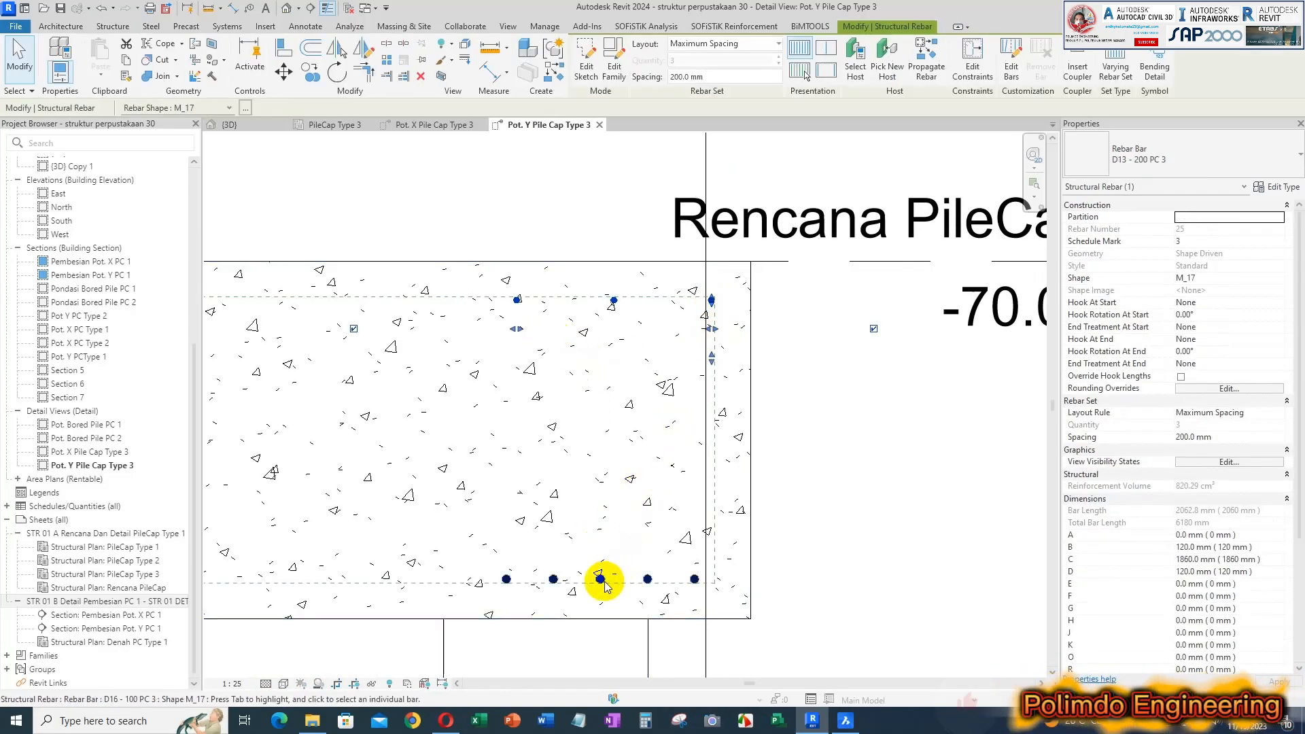
left_click(316, 145)
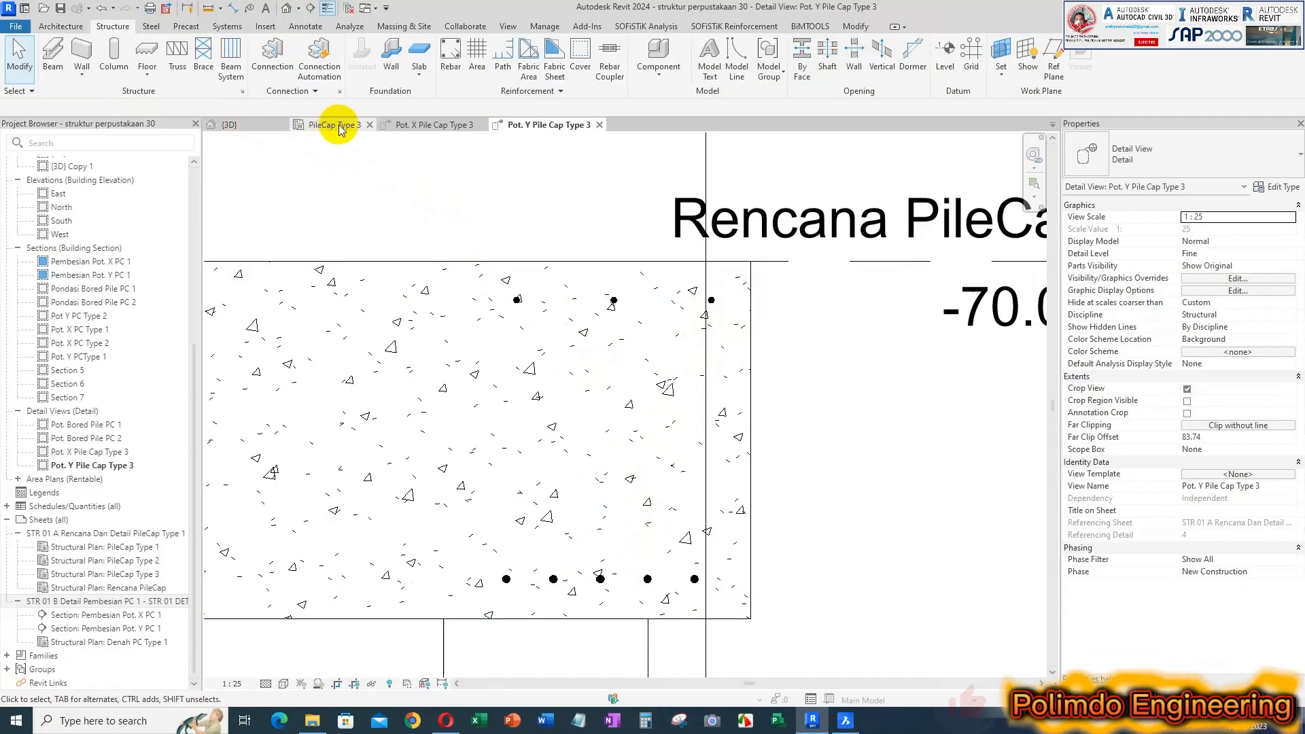
left_click(337, 129)
scroll(743, 408, "down", 4)
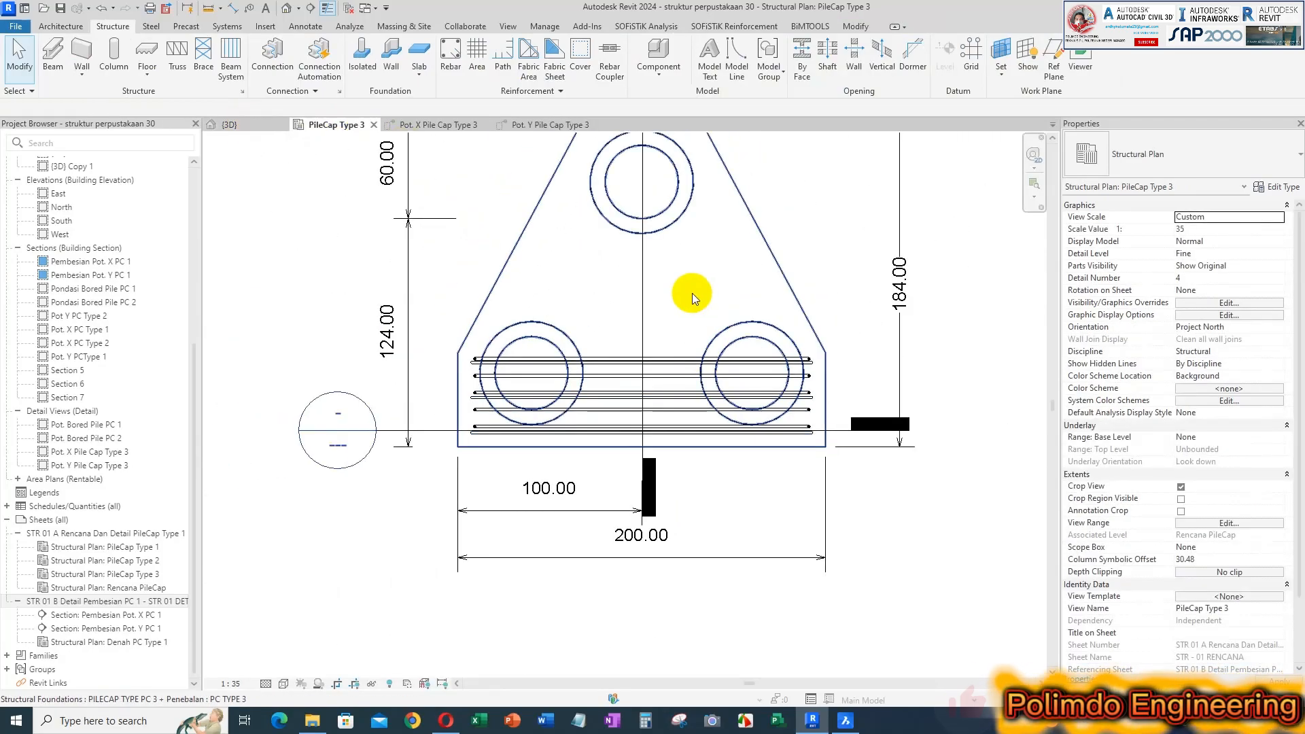
middle_click_drag(692, 293, 664, 398)
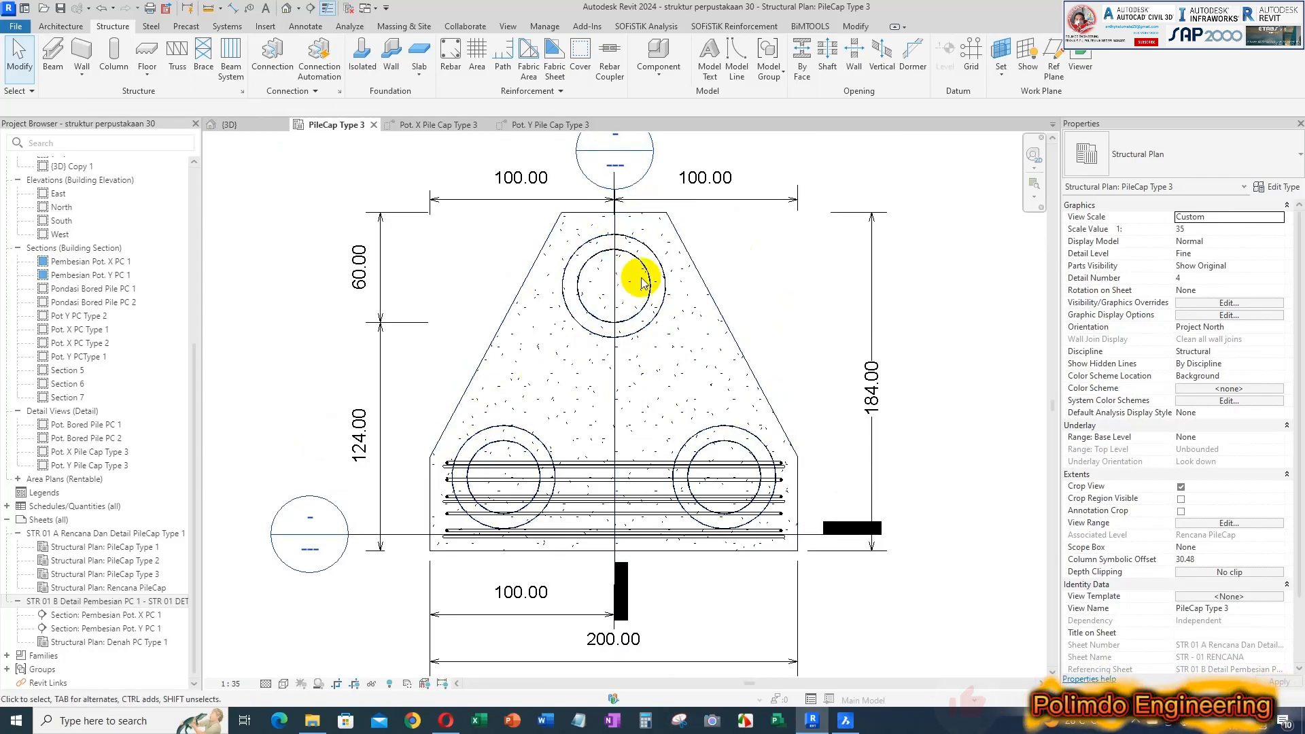
scroll(695, 279, "down", 1)
middle_click_drag(695, 279, 687, 314)
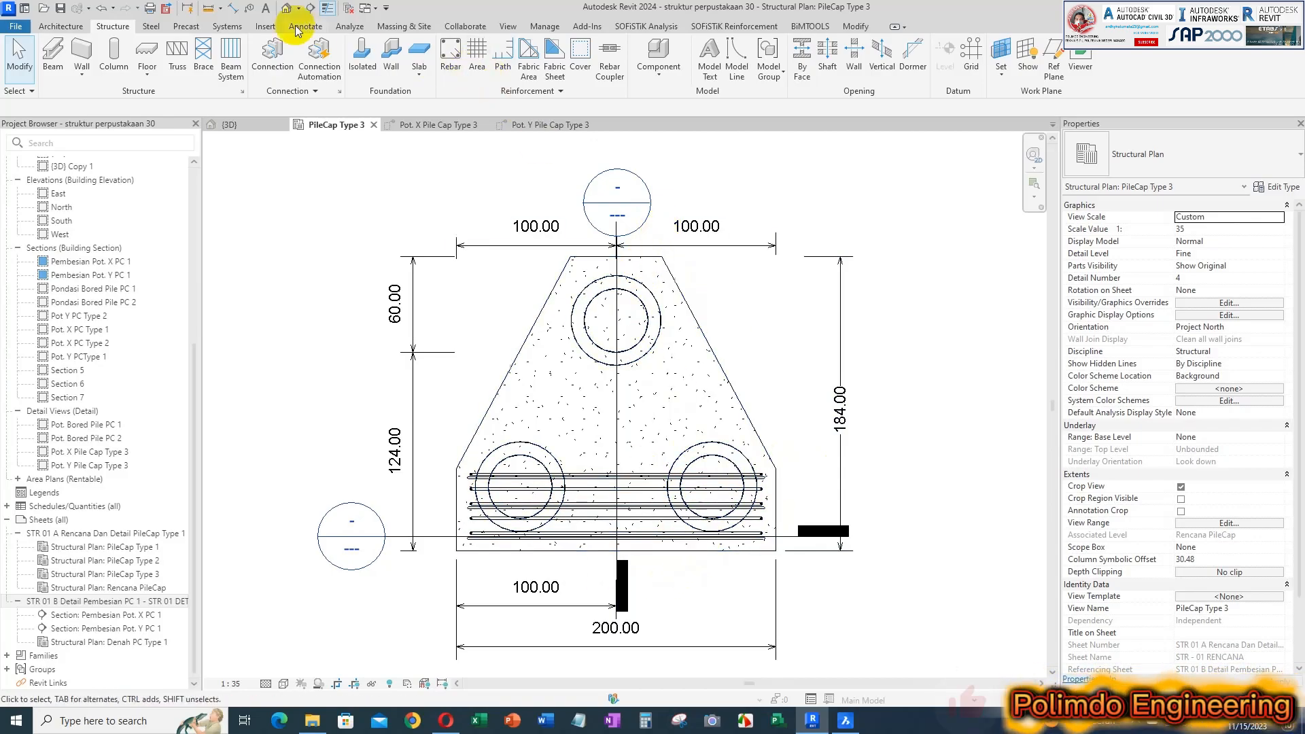
key("d")
key("i")
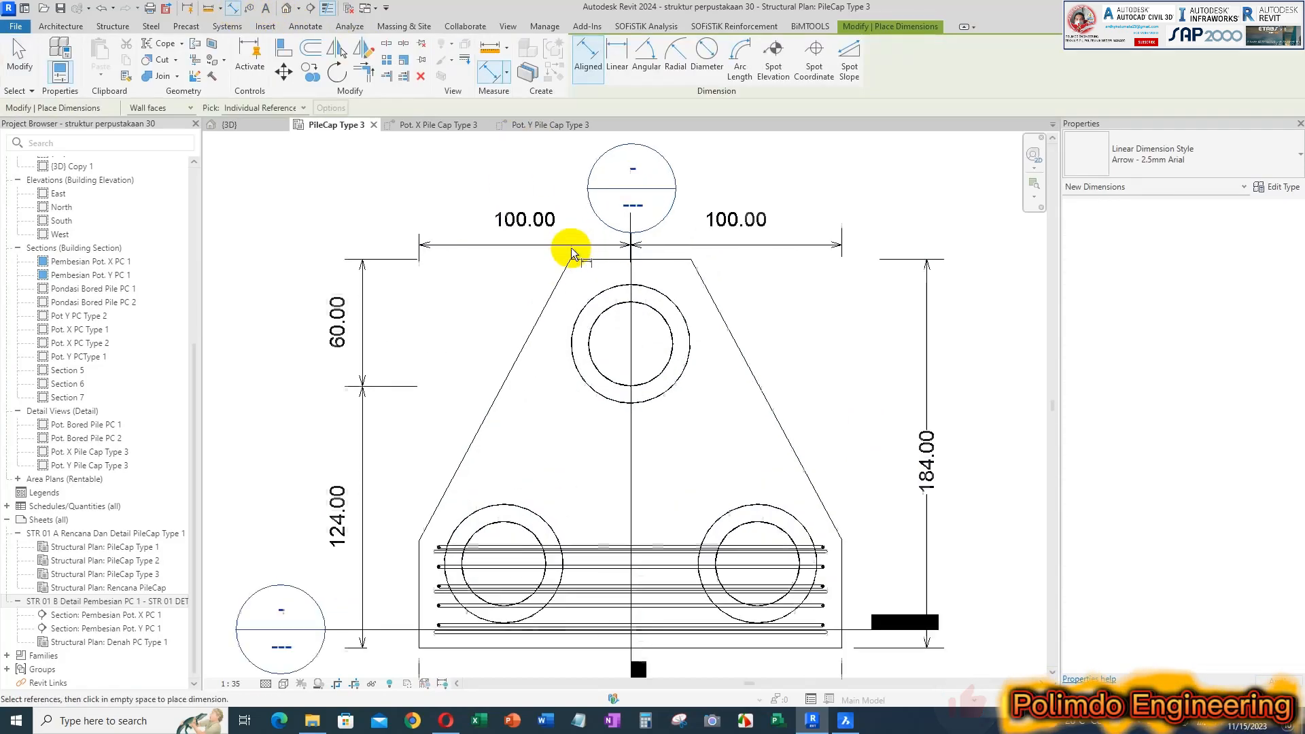
scroll(570, 275, "up", 2)
scroll(570, 276, "down", 2)
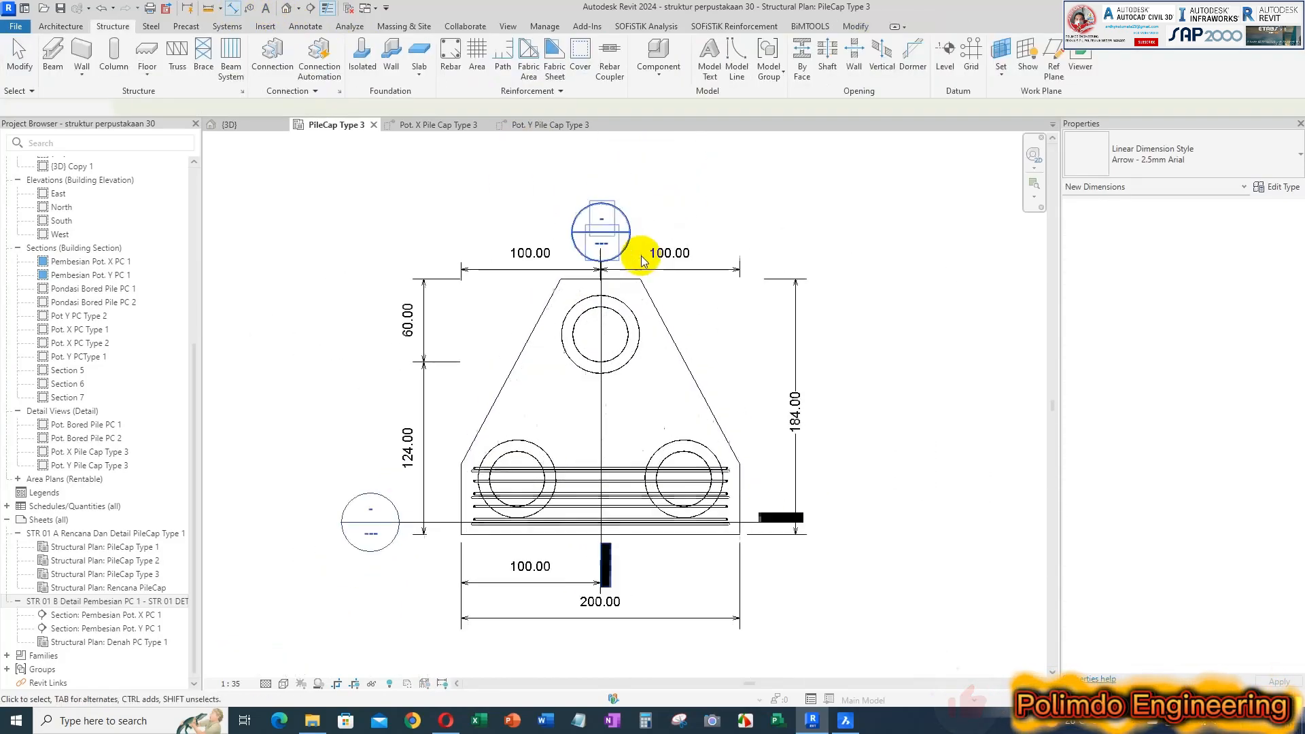
scroll(658, 272, "up", 2)
key("Escape")
left_click(631, 277)
key("Escape")
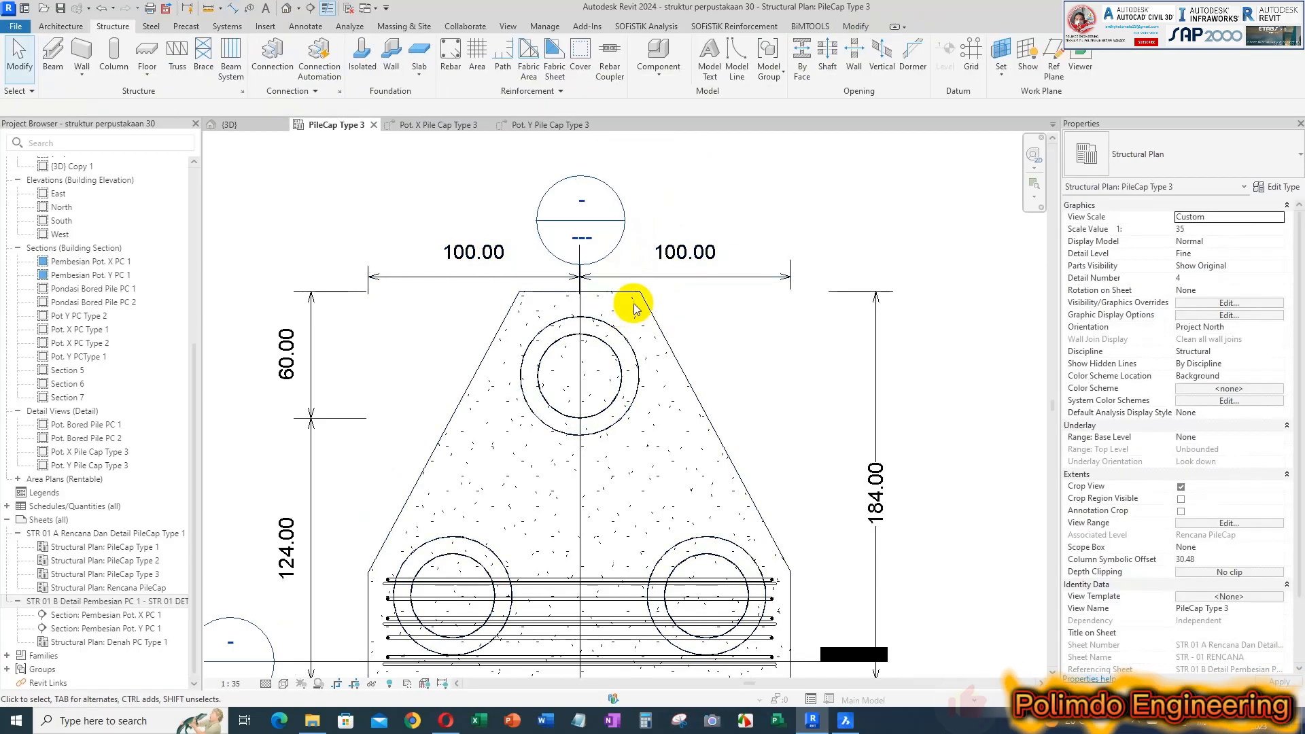
- Draw two vertical reference planes through the end corners of the pile cap's short upper edge
scroll(537, 333, "down", 2)
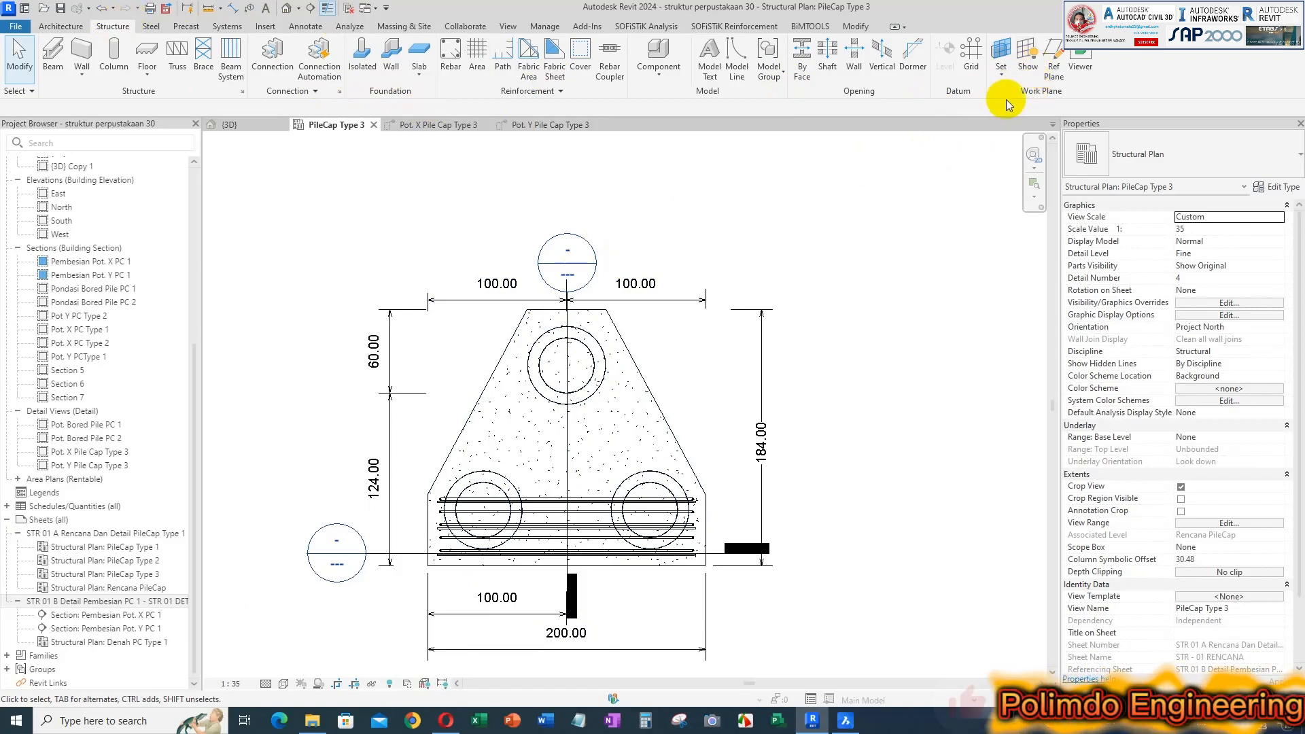
left_click(1054, 68)
scroll(520, 309, "up", 2)
left_click(533, 312)
scroll(537, 282, "up", 1)
left_click(670, 316)
left_click(670, 272)
key("Escape")
key("Escape")
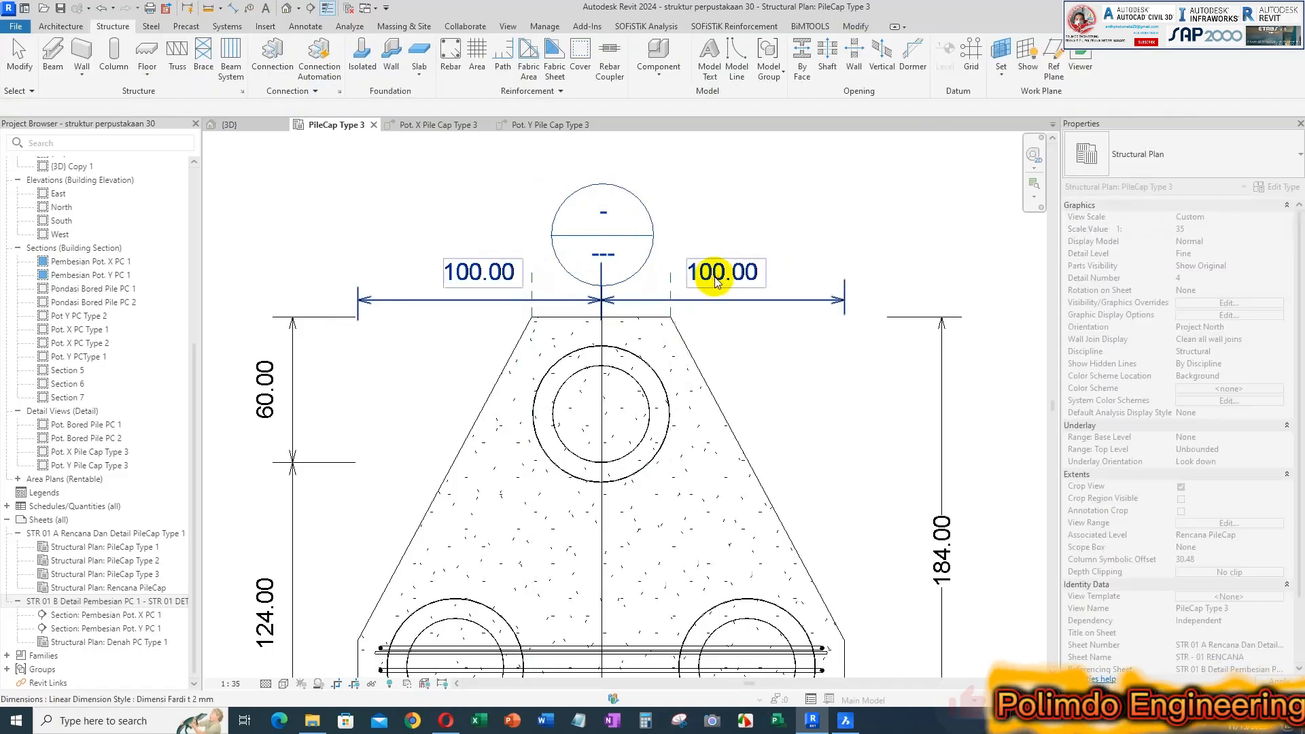
- Replace the 100.00 + 100.00 dimension string above the cap with an aligned string through both side edges and the two reference planes
left_click(716, 278)
key("Delete")
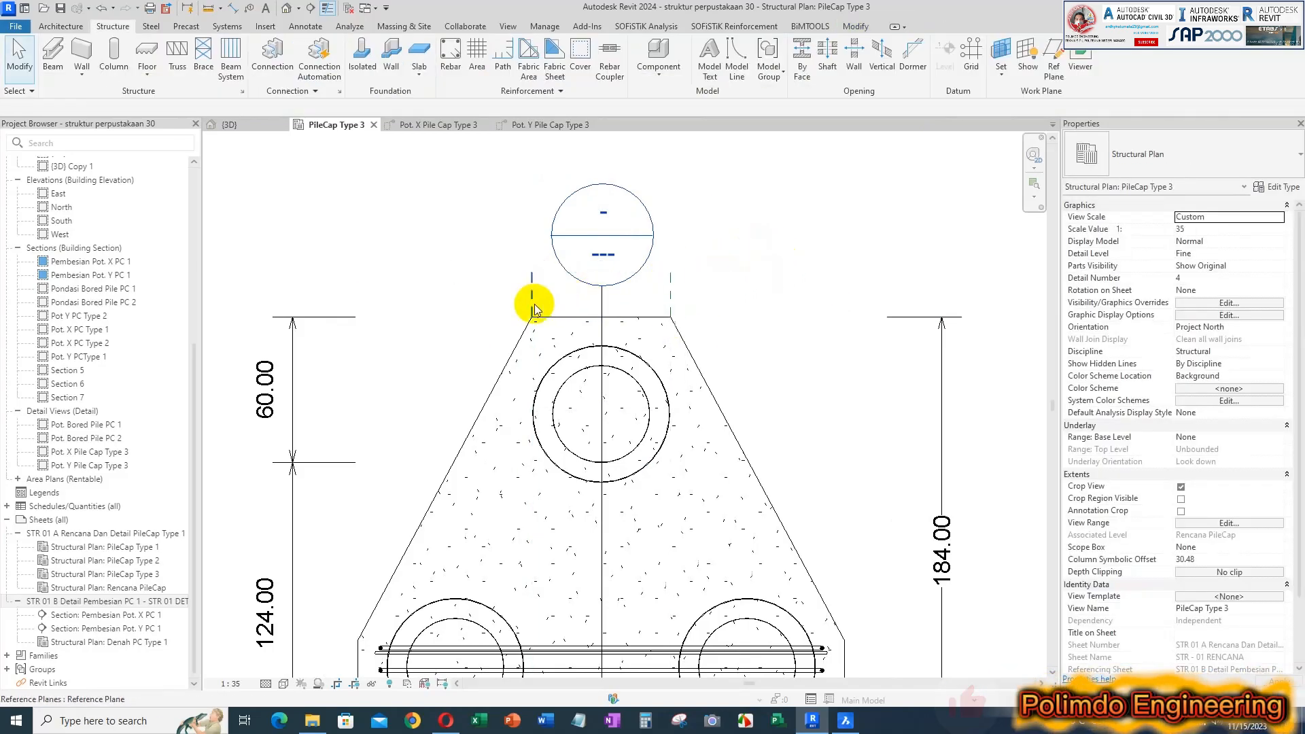
scroll(534, 309, "down", 1)
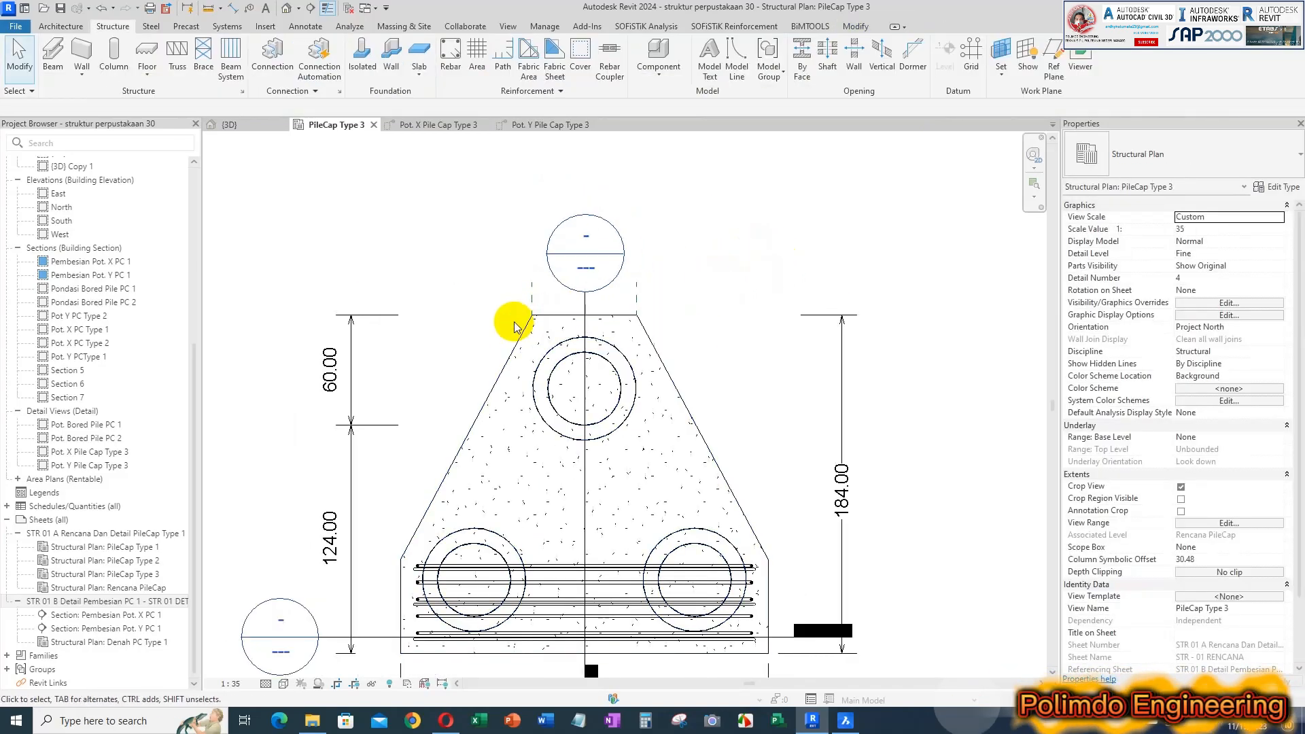
left_click(233, 10)
left_click(401, 573)
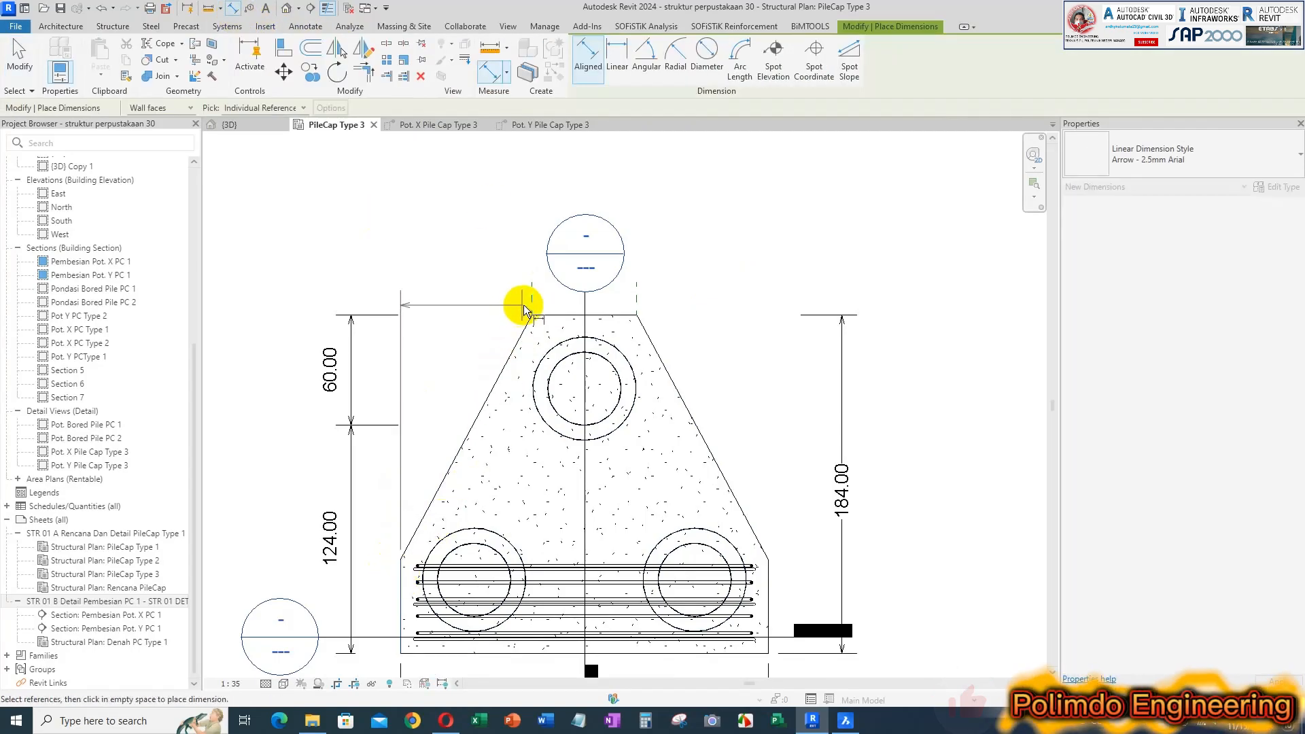
left_click(532, 307)
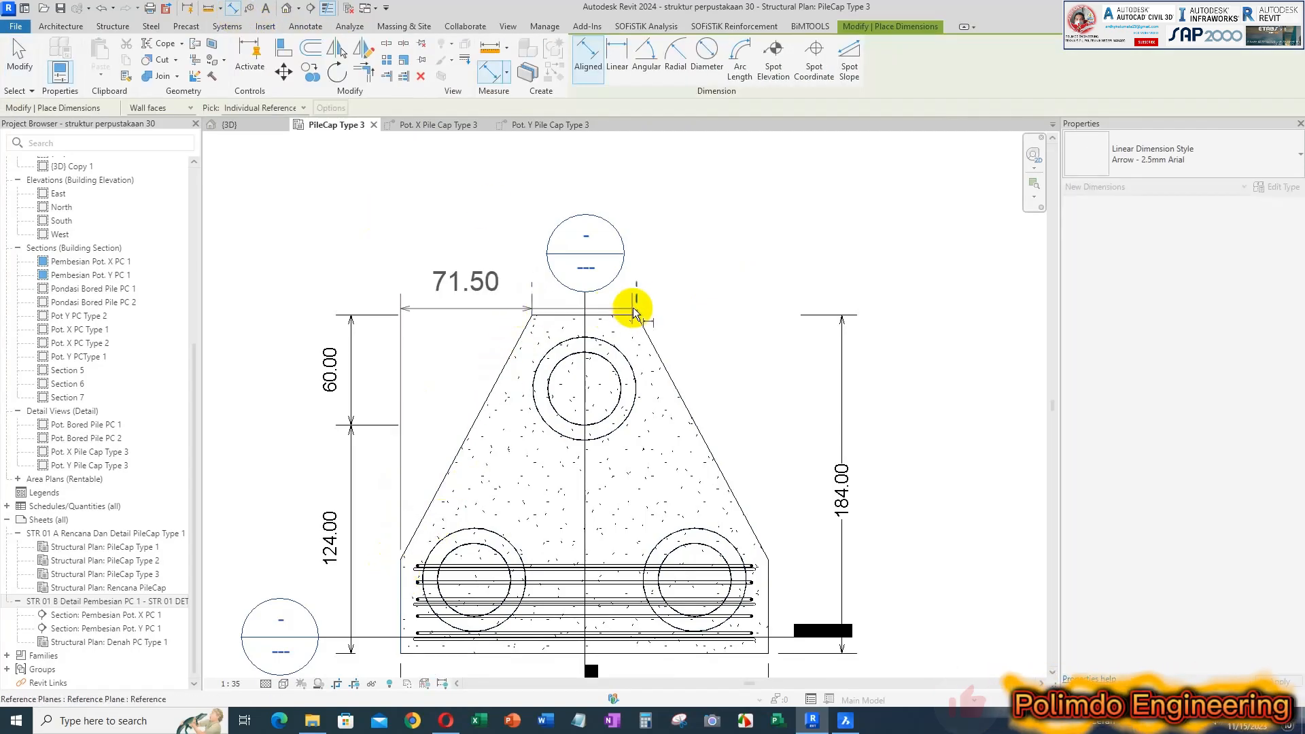
left_click(766, 581)
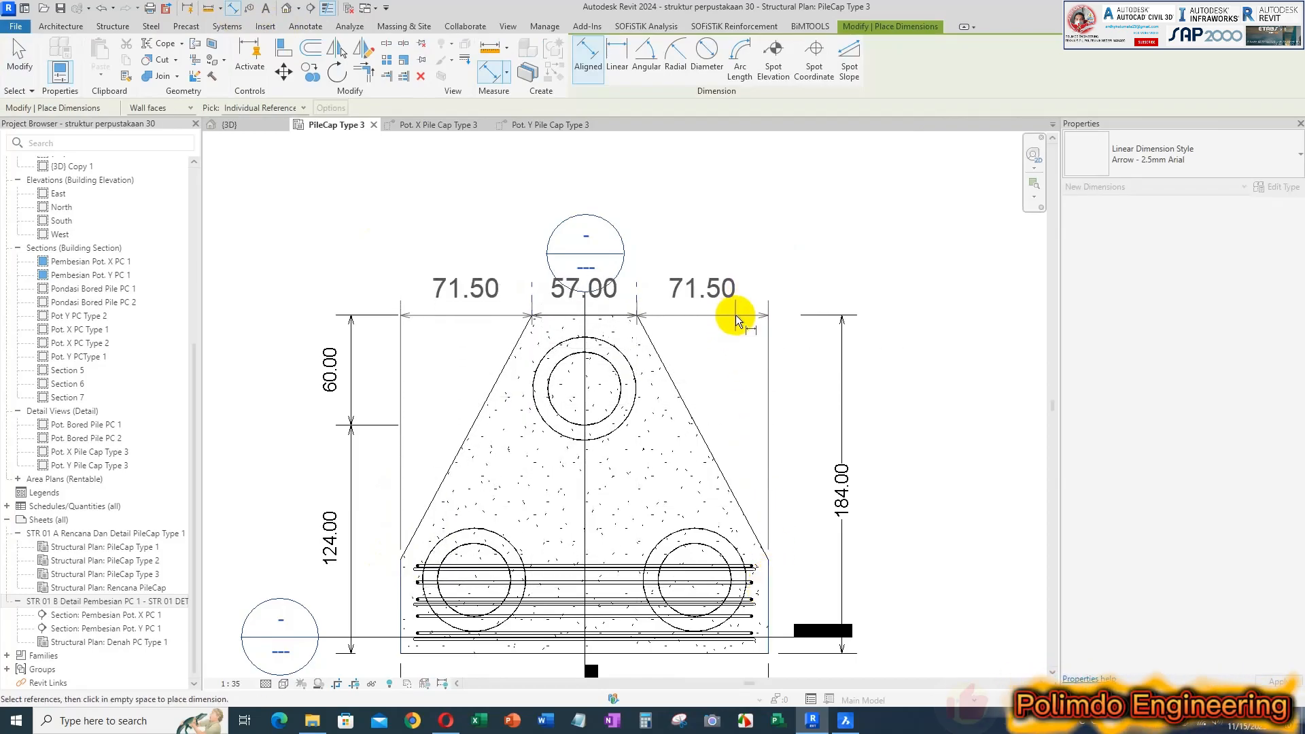
left_click(726, 313)
key("Escape")
key("Escape")
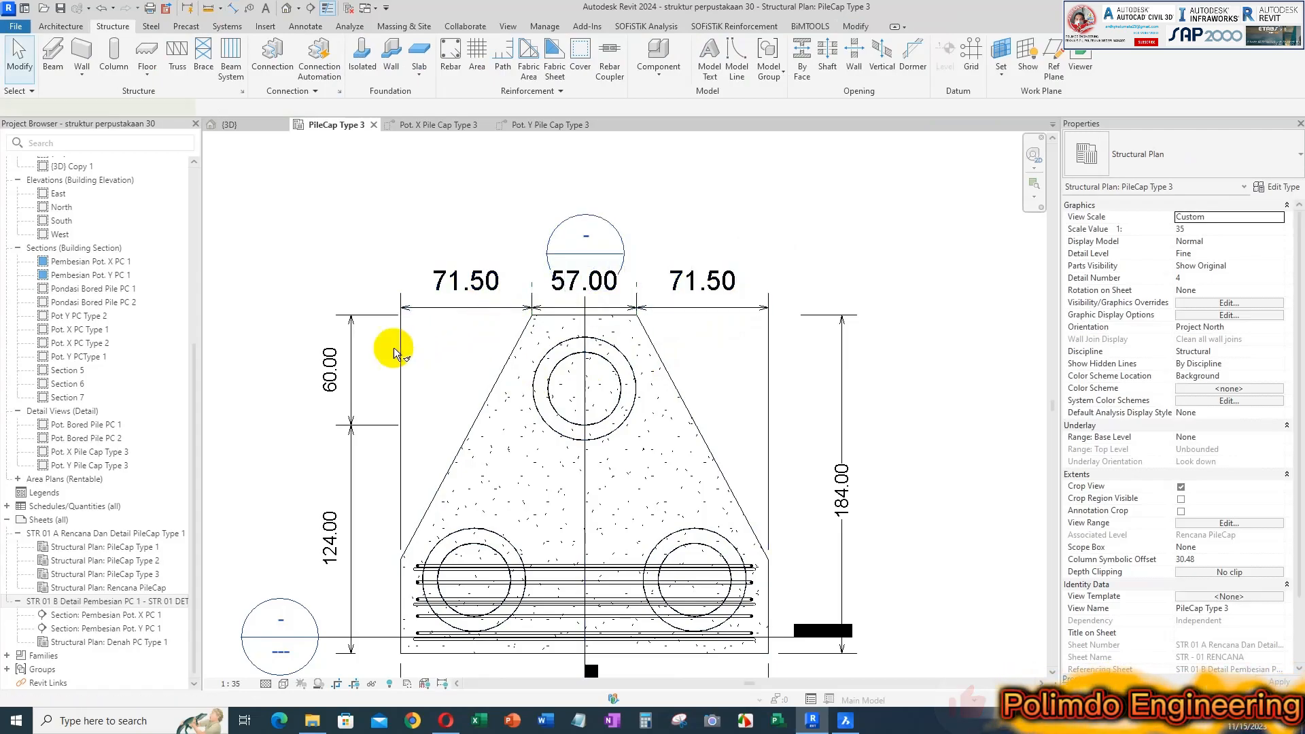
- Match the new dimension string's type to the existing dimensions and nudge its middle text slightly
key("m")
key("a")
key("Escape")
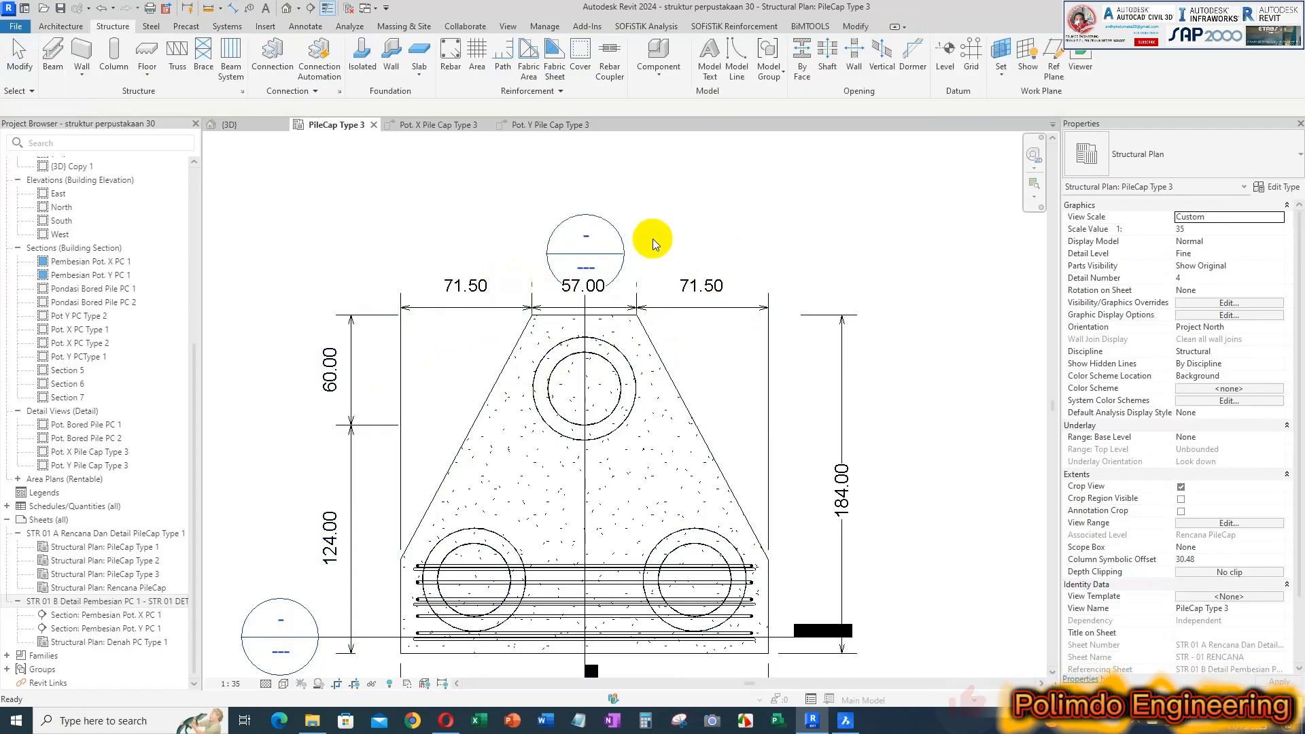
left_click(589, 295)
left_click_drag(587, 283, 587, 279)
left_click(742, 264)
- Select the D16 bottom set in the Pot. X section and copy it upward in the PileCap Type 3 plan into the cap's middle zone
middle_click_drag(736, 320, 768, 269)
scroll(603, 524, "up", 3)
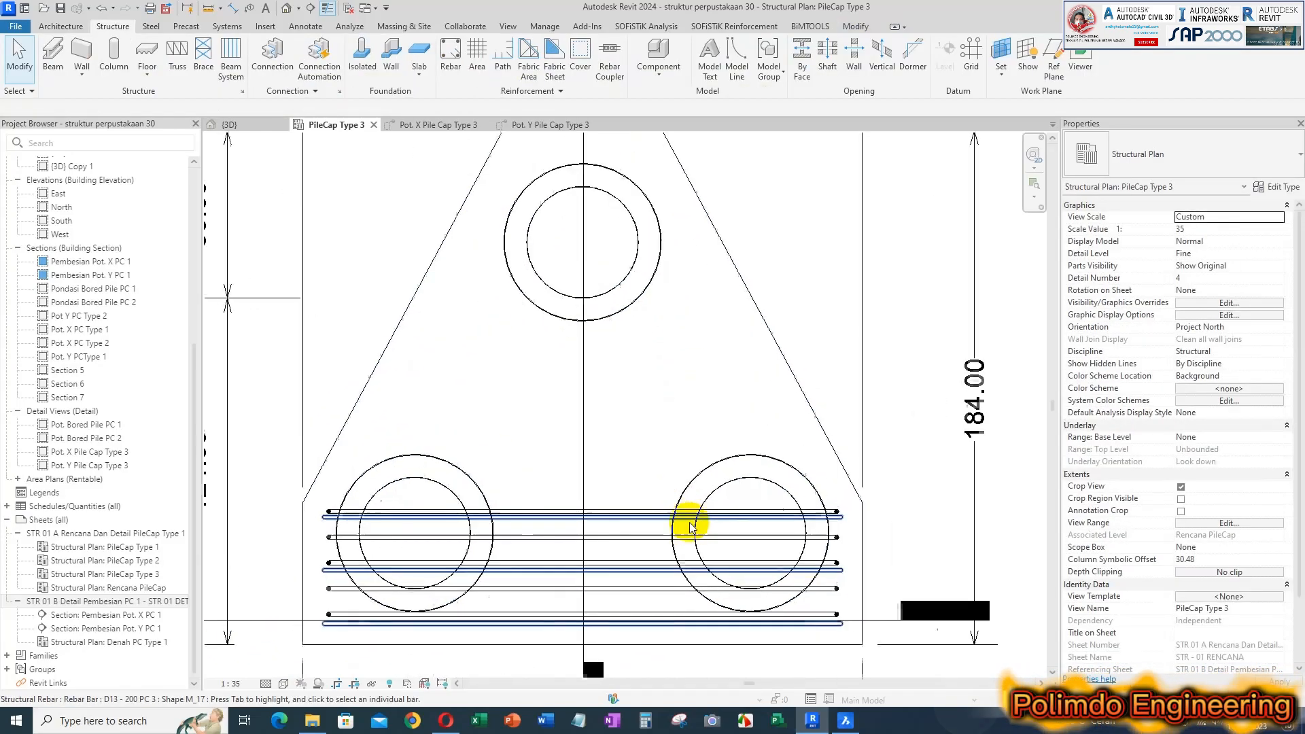
left_click(427, 129)
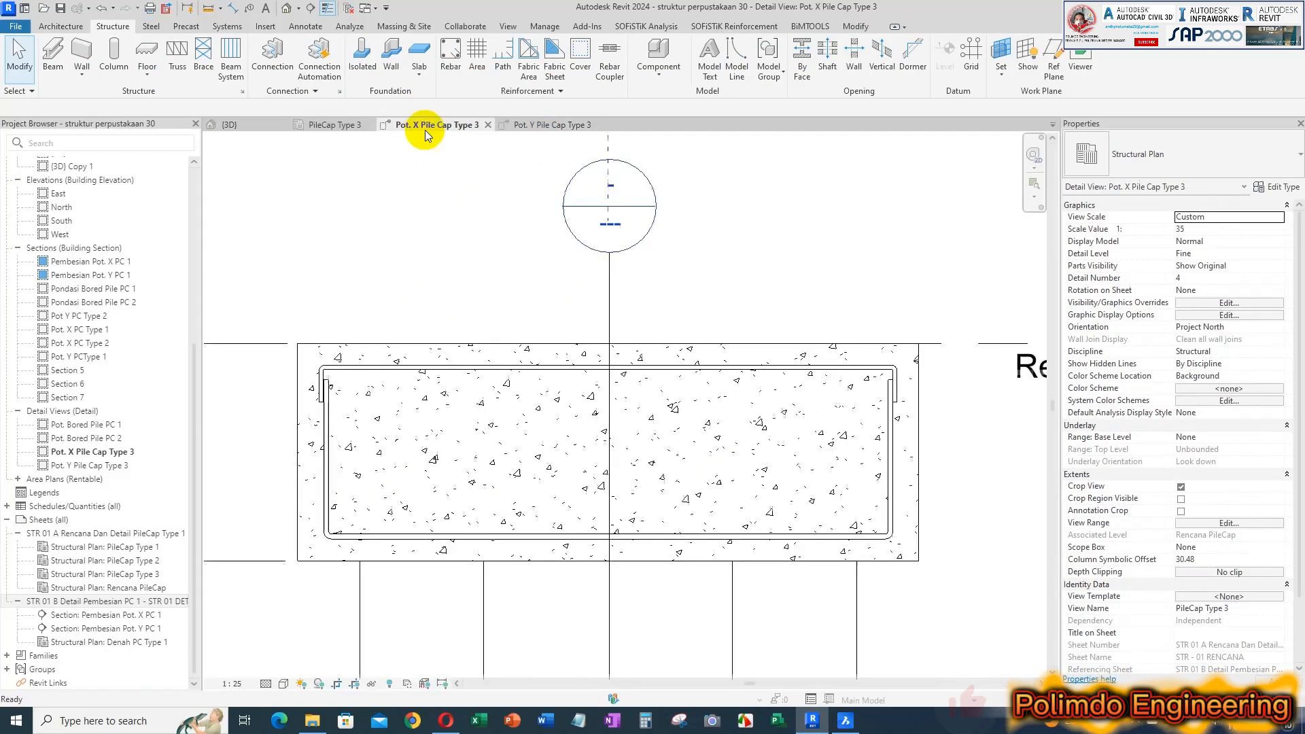
left_click(741, 538)
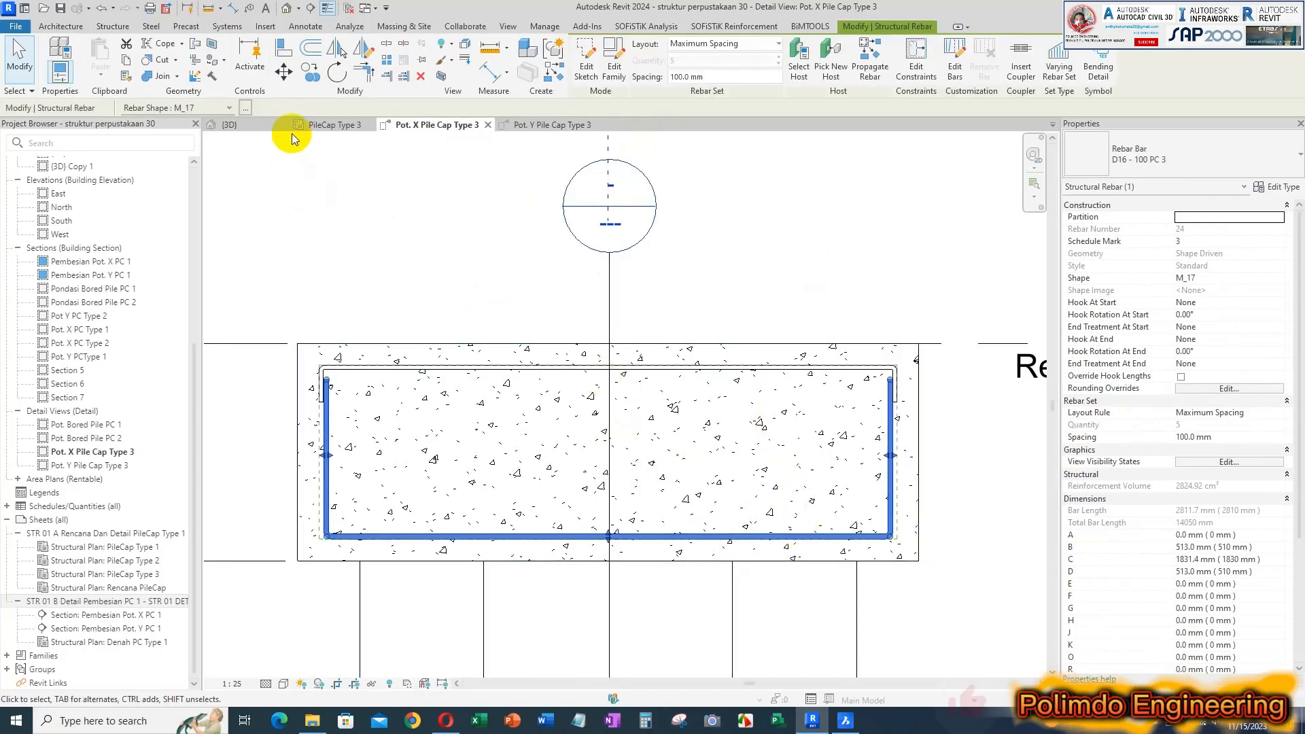
left_click(341, 127)
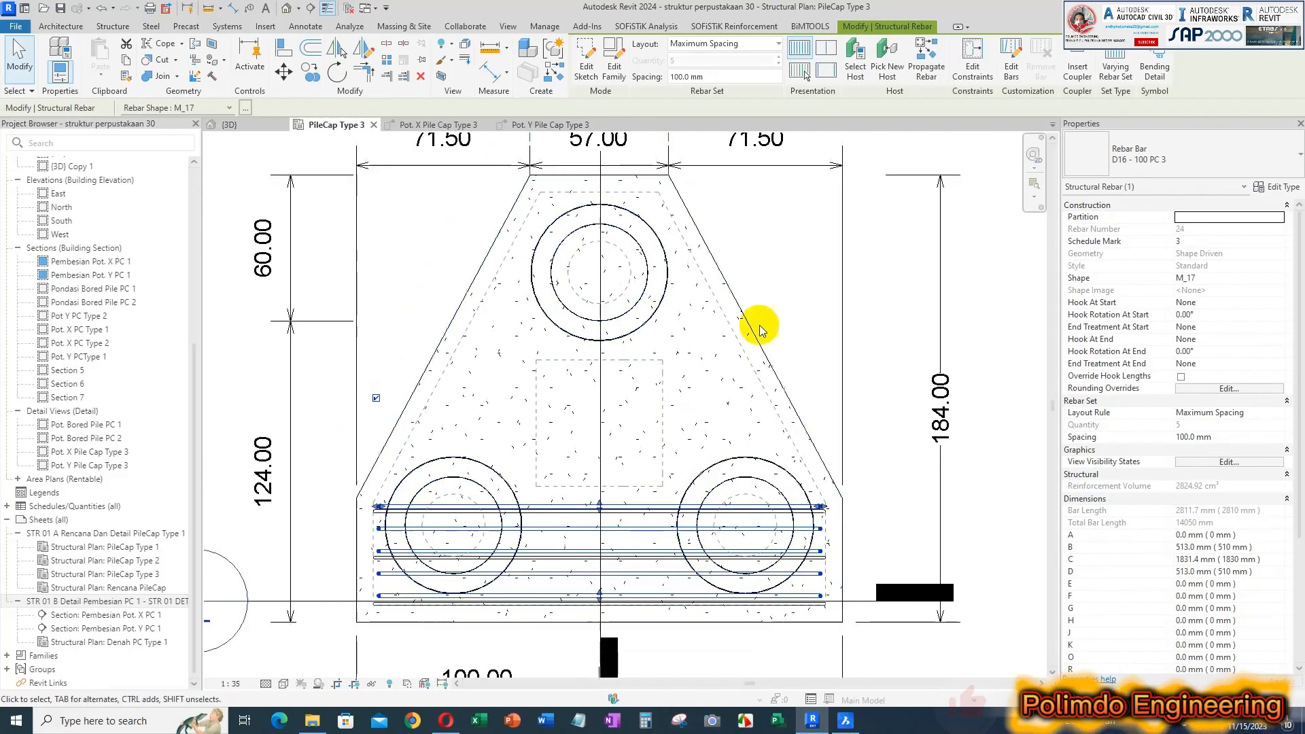
left_click(307, 72)
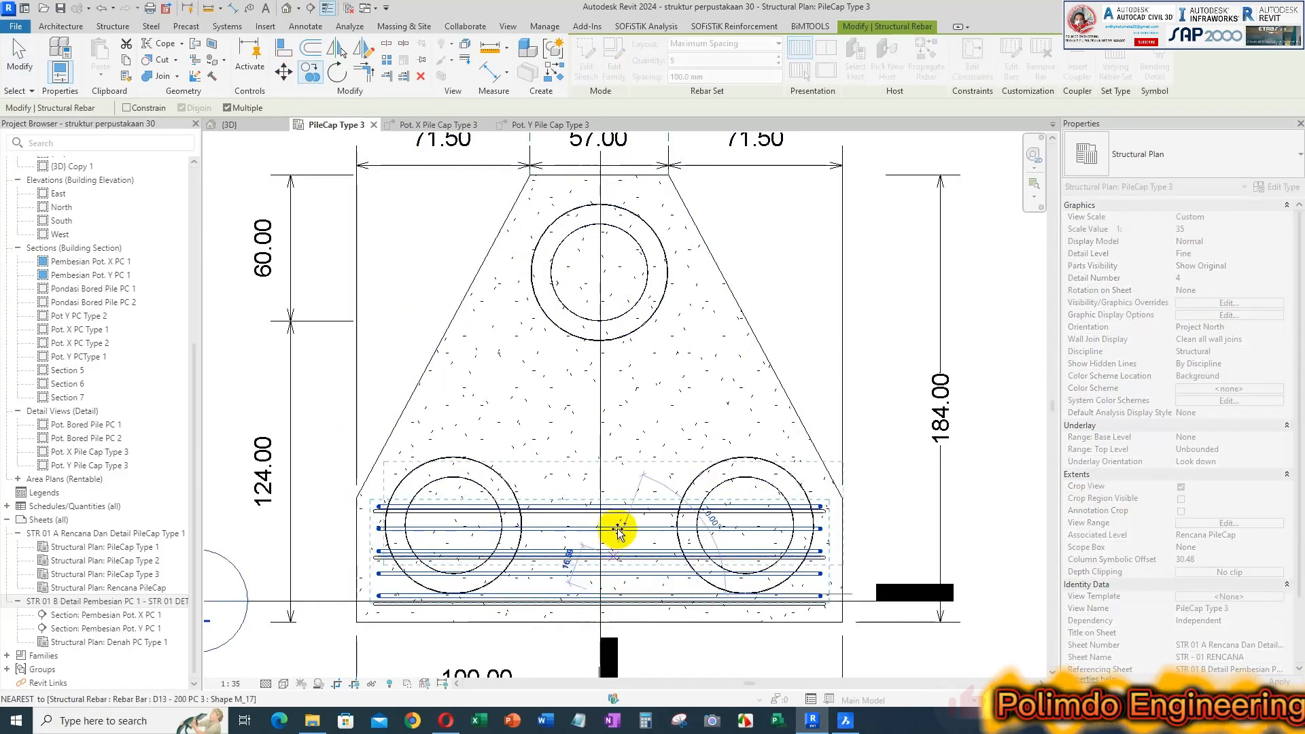
left_click(602, 415)
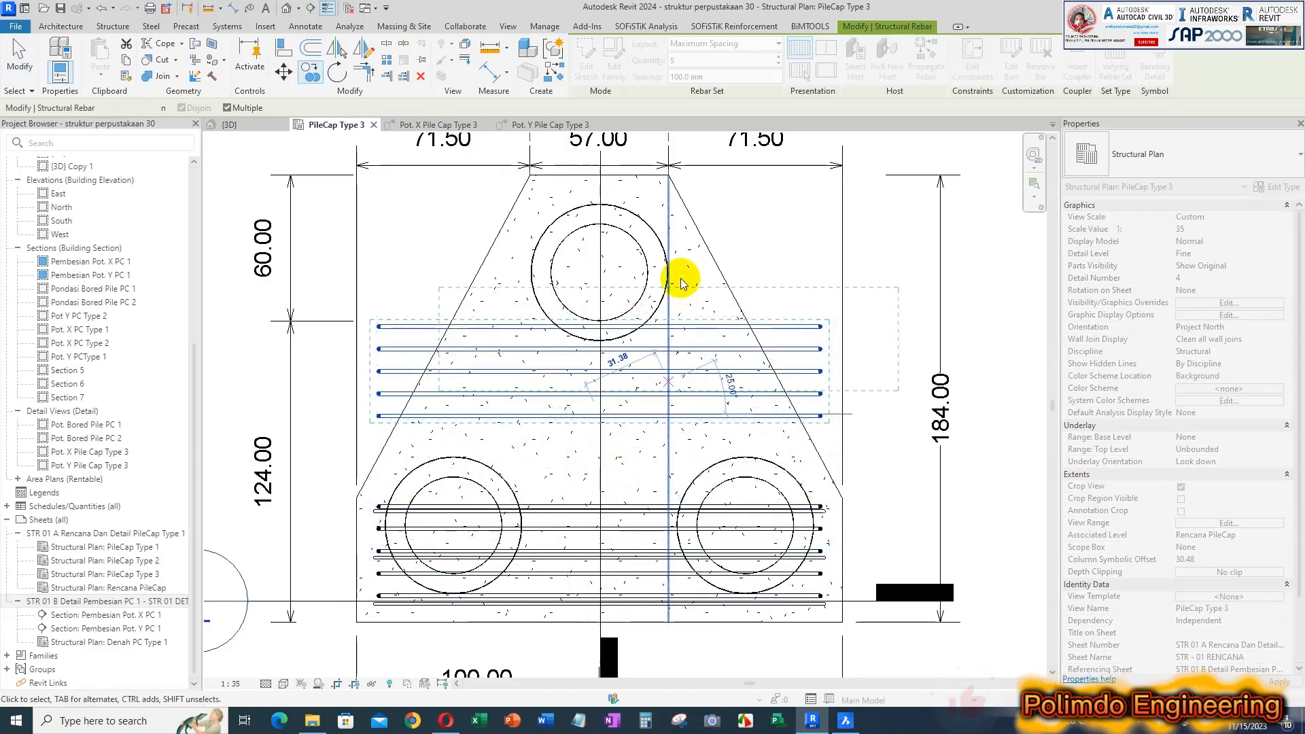
key("Escape")
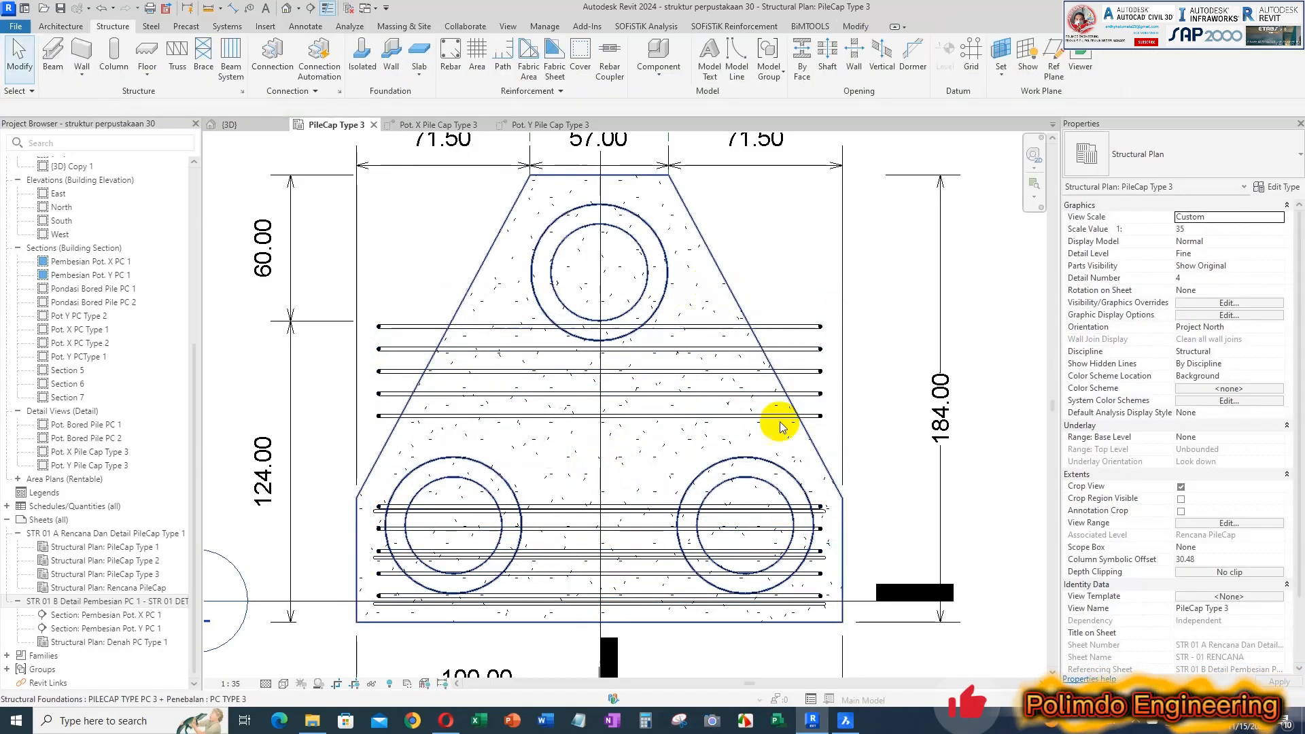
- Make the copied D16 set a varying rebar set and stretch its distribution from near the cap's upper edge to just above the lower D16 set
left_click(663, 414)
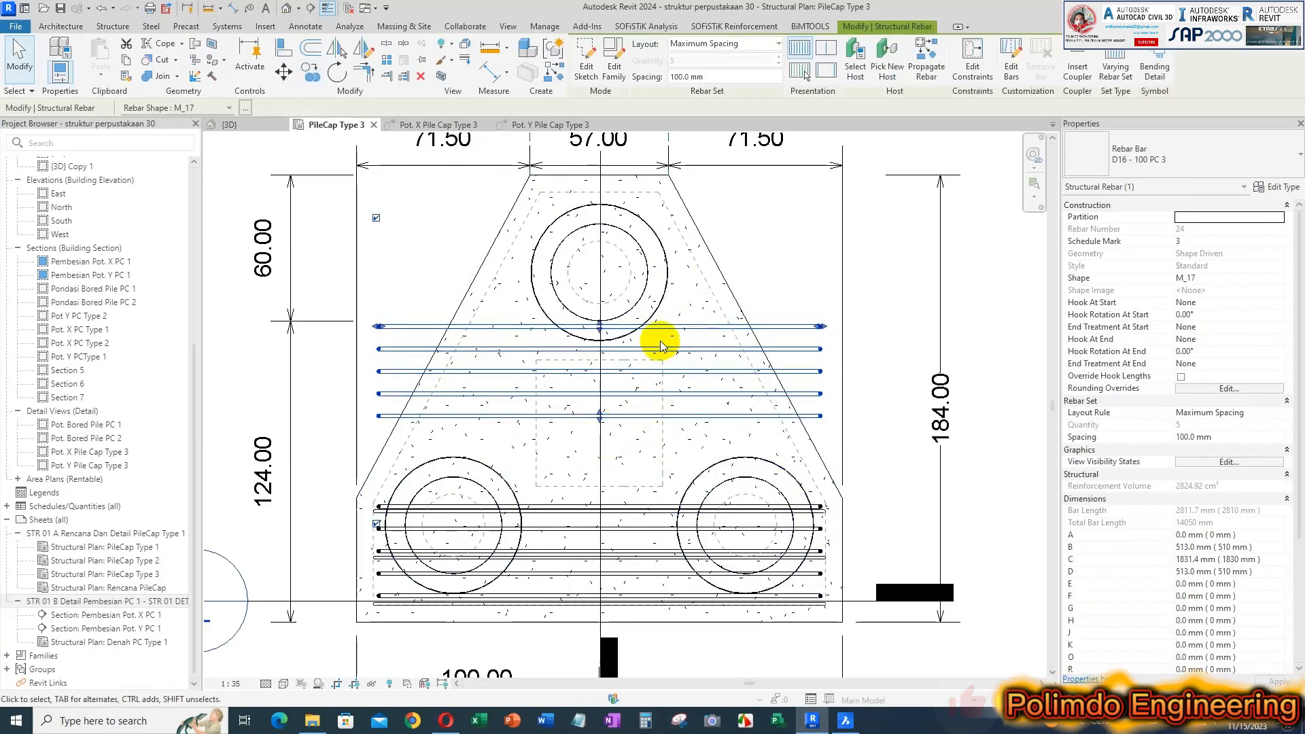
scroll(664, 340, "down", 1)
middle_click_drag(670, 328, 644, 387)
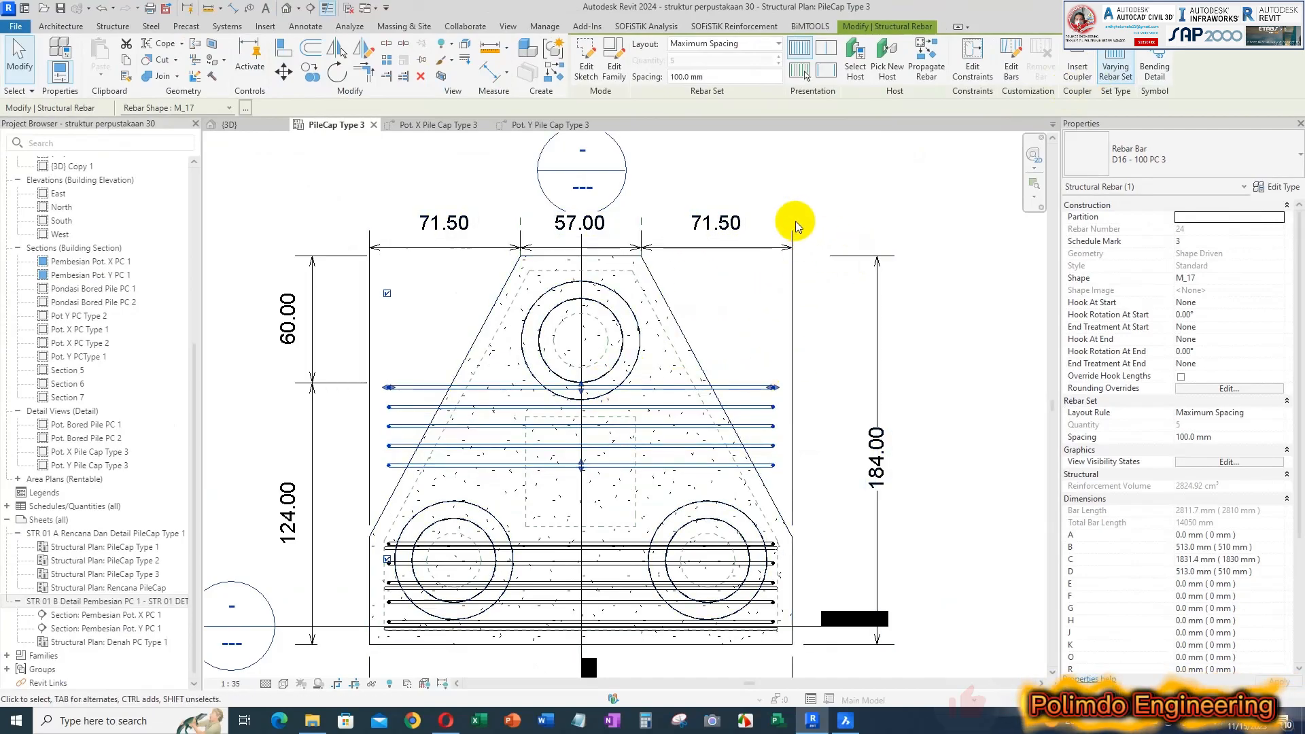
scroll(581, 389, "up", 1)
left_click_drag(582, 389, 591, 255)
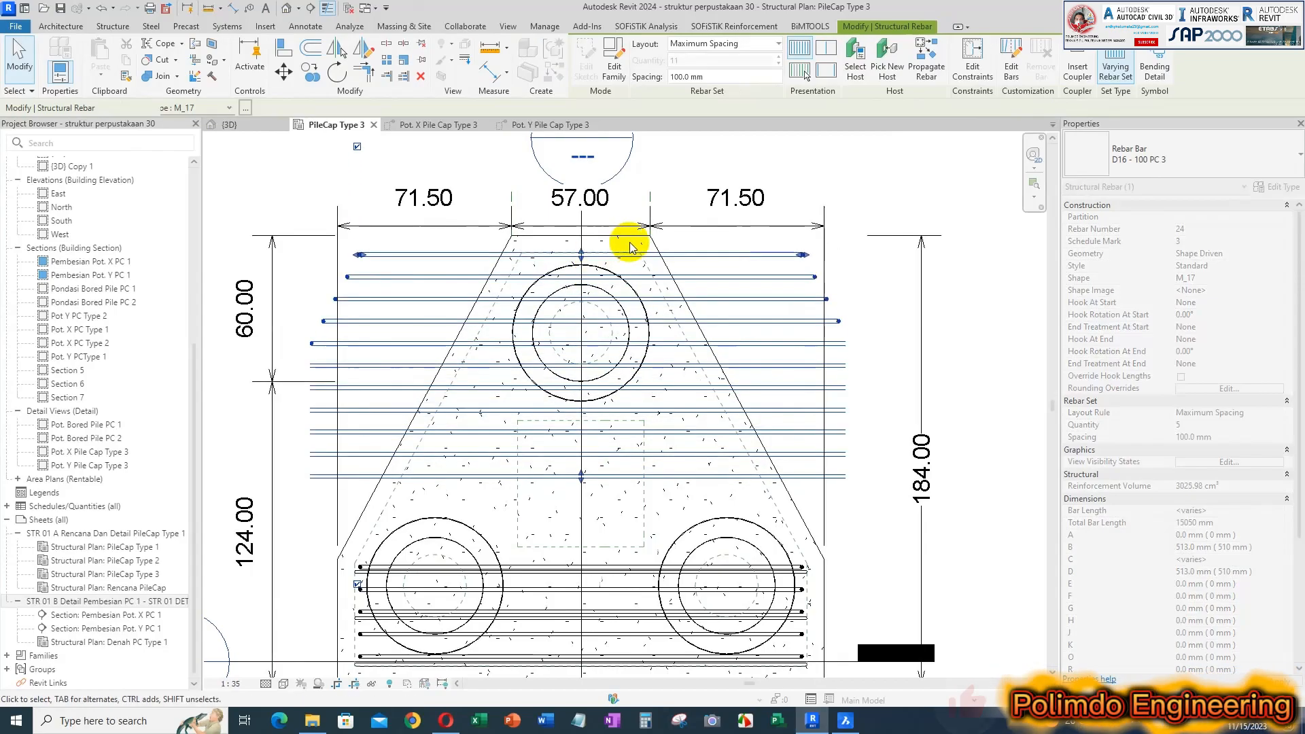
scroll(593, 521, "down", 2)
left_click_drag(617, 414, 766, 466)
scroll(764, 460, "up", 5)
scroll(748, 469, "down", 5)
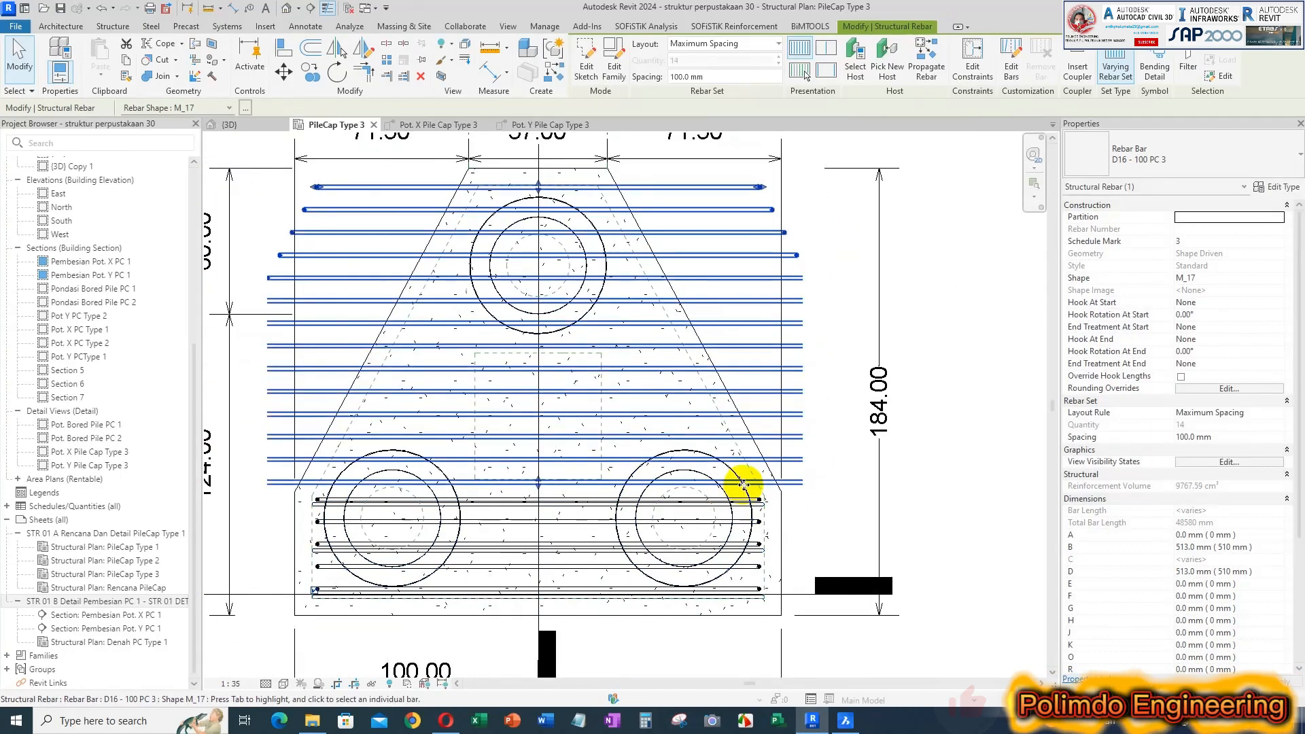
scroll(744, 484, "up", 3)
scroll(769, 489, "down", 4)
scroll(658, 359, "up", 1)
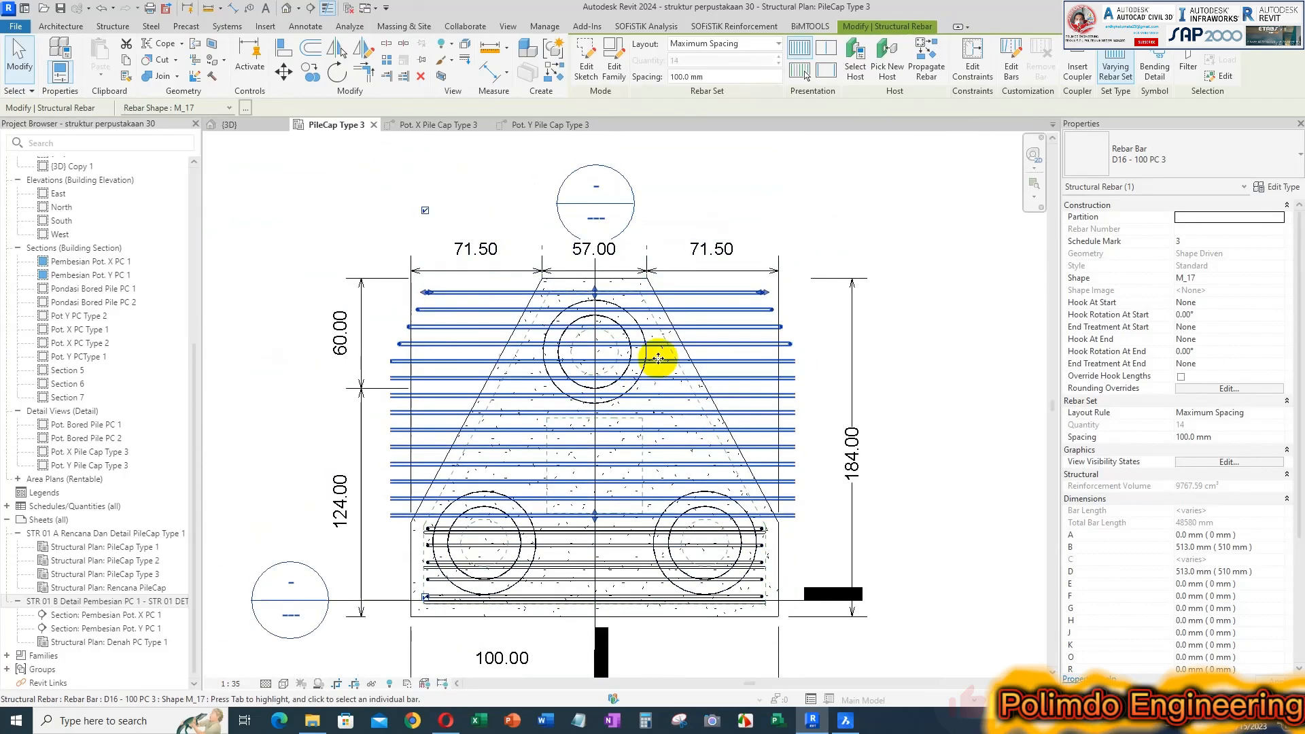
- Shorten both ends of the varying D16 bars to follow the cap's slanted cover lines, and lower the set's uppermost bar slightly
scroll(755, 308, "up", 2)
scroll(777, 291, "up", 2)
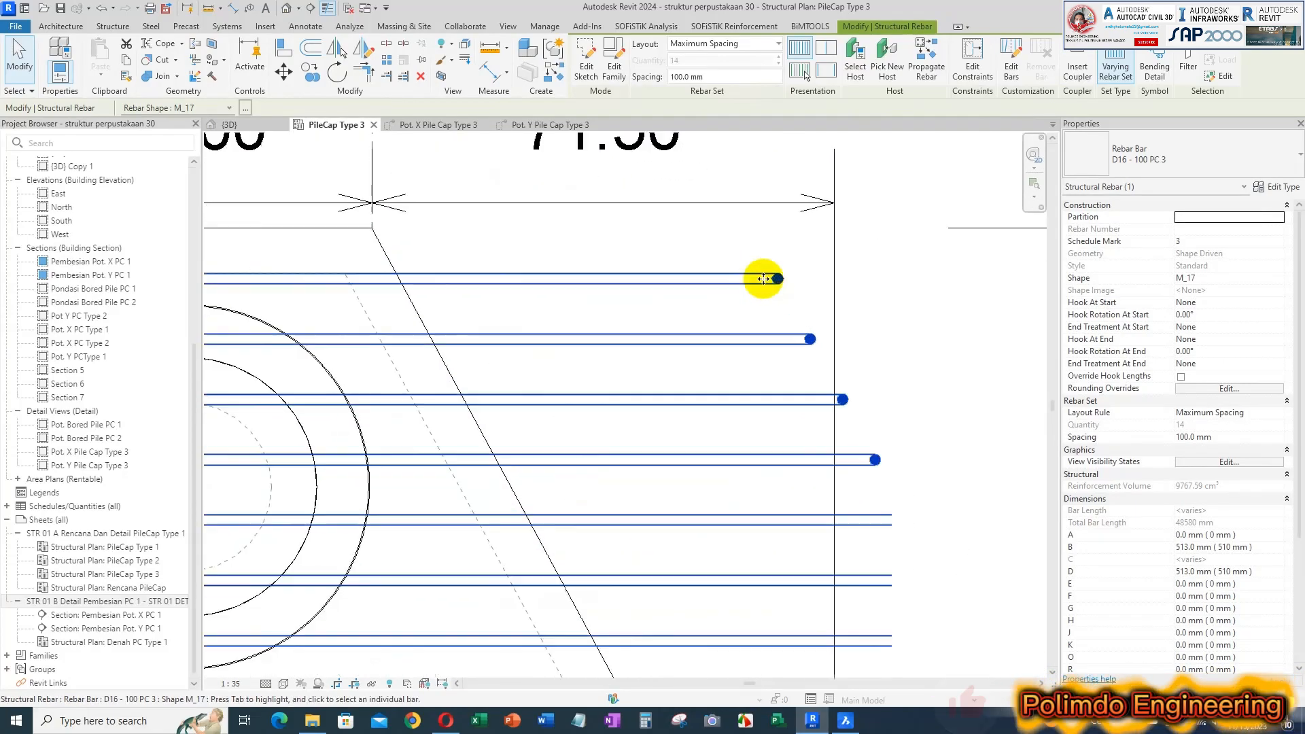
left_click_drag(777, 279, 776, 279)
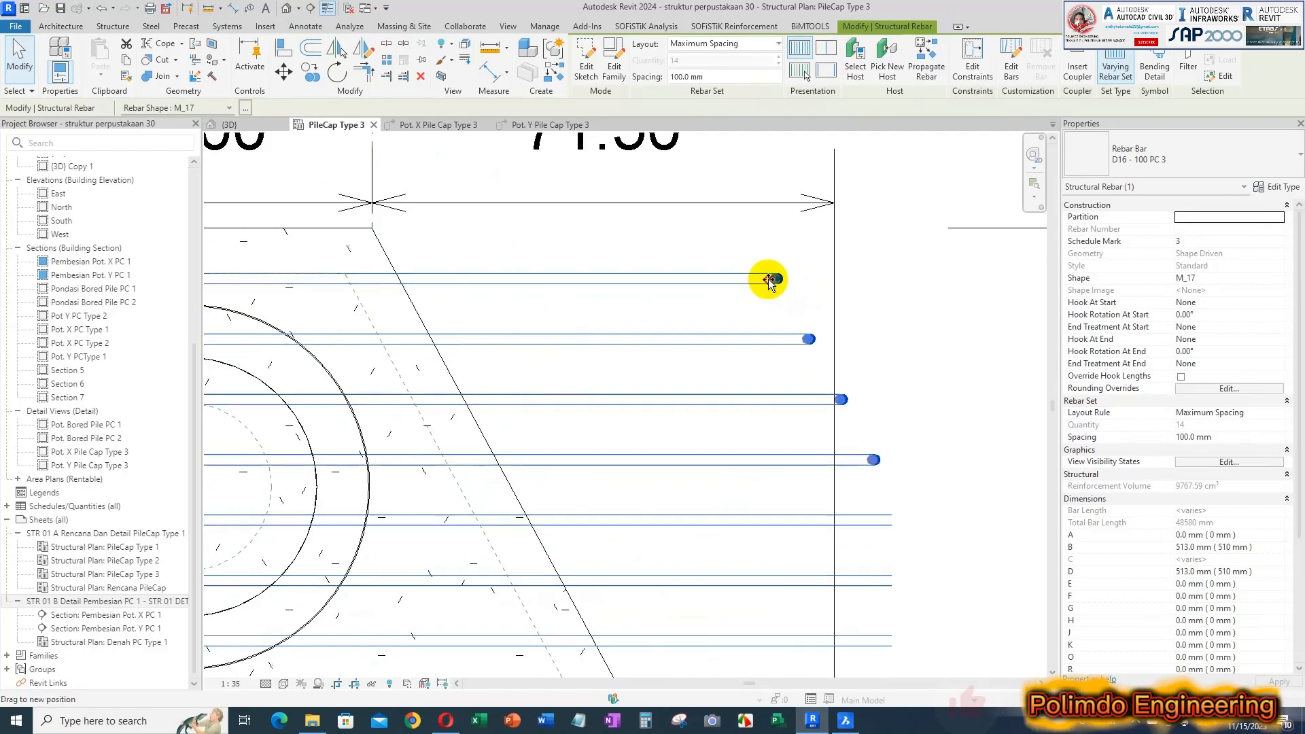
left_click_drag(385, 281, 321, 282)
scroll(675, 274, "down", 3)
scroll(612, 239, "up", 4)
left_click_drag(439, 255, 521, 255)
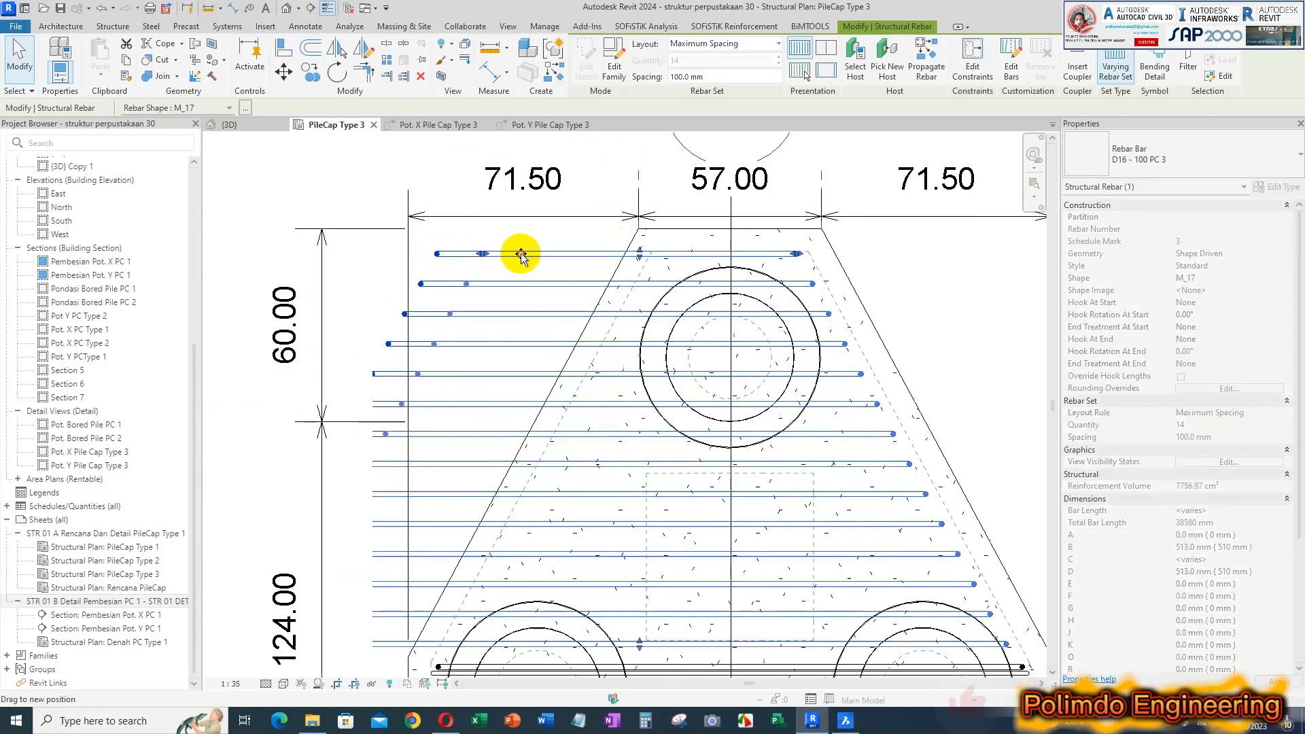
left_click_drag(665, 260, 748, 295)
scroll(743, 256, "up", 5)
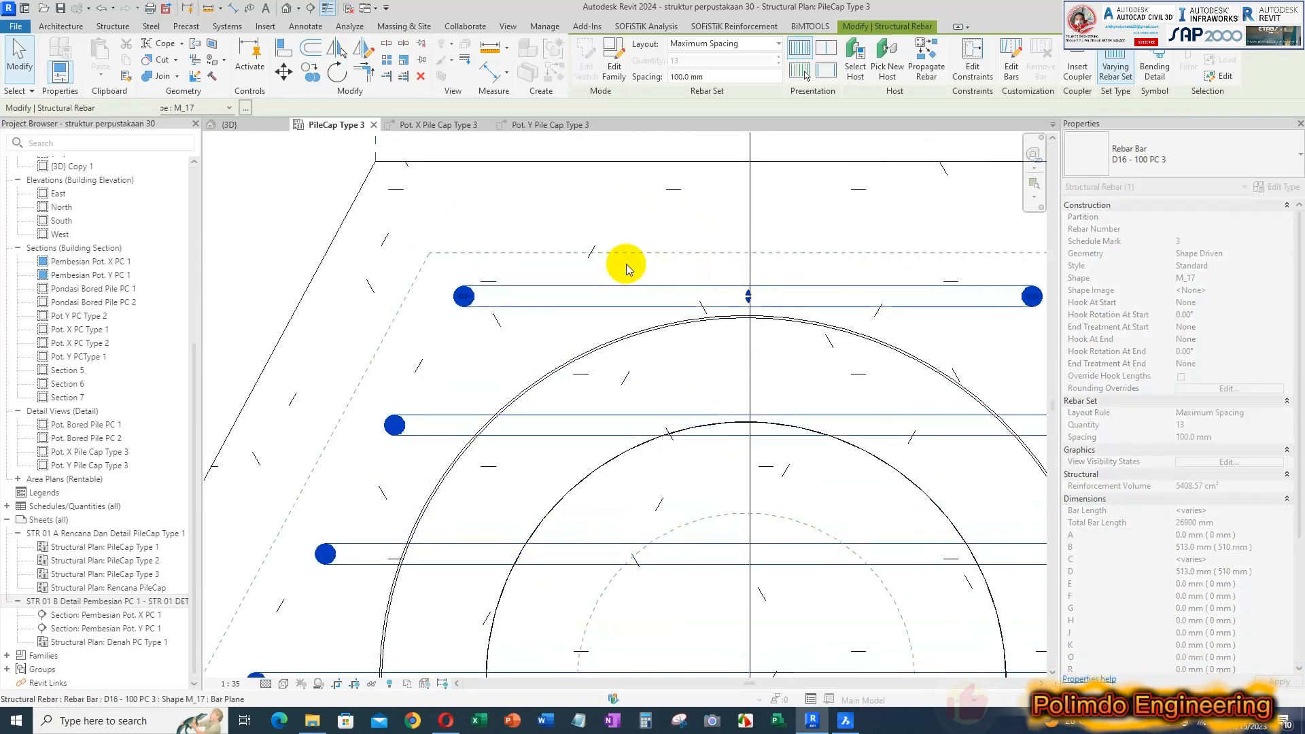
scroll(615, 315, "down", 5)
left_click(671, 300)
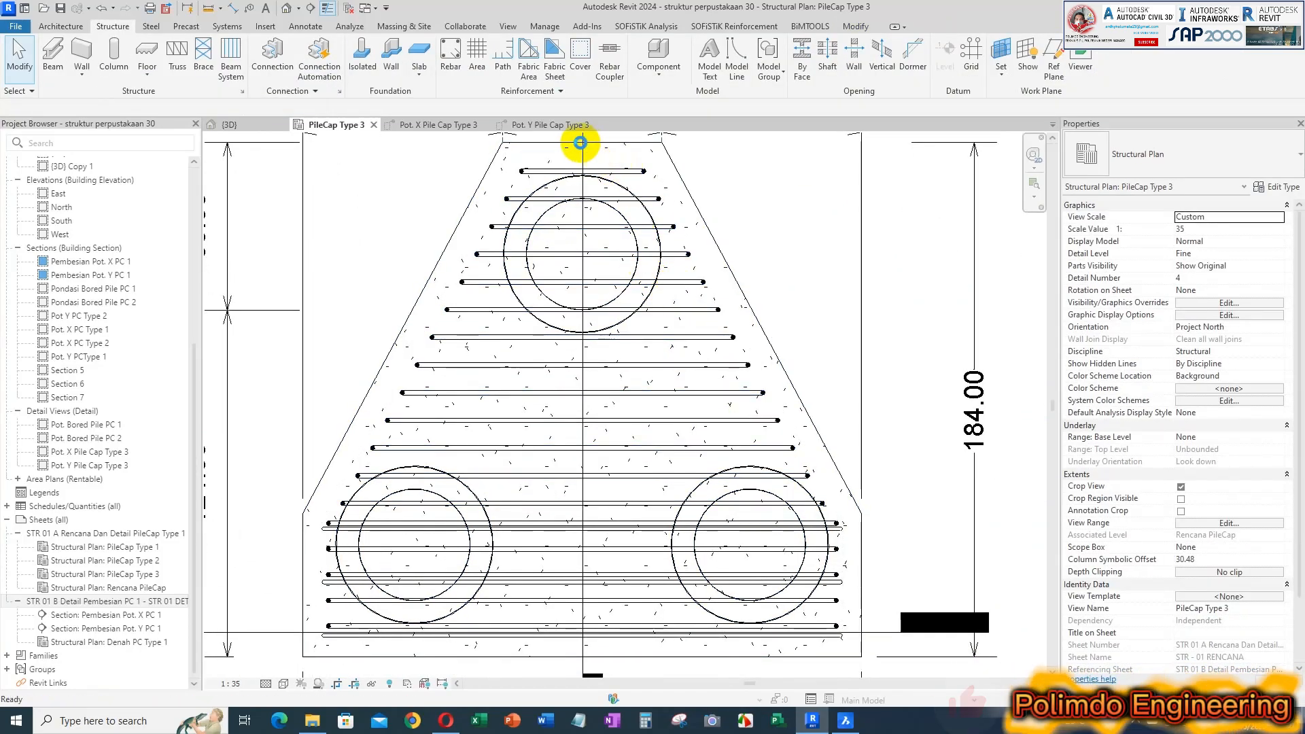
- Examine the varying D16 bottom bars and the D13 top bars in the 3D view
left_click(267, 128)
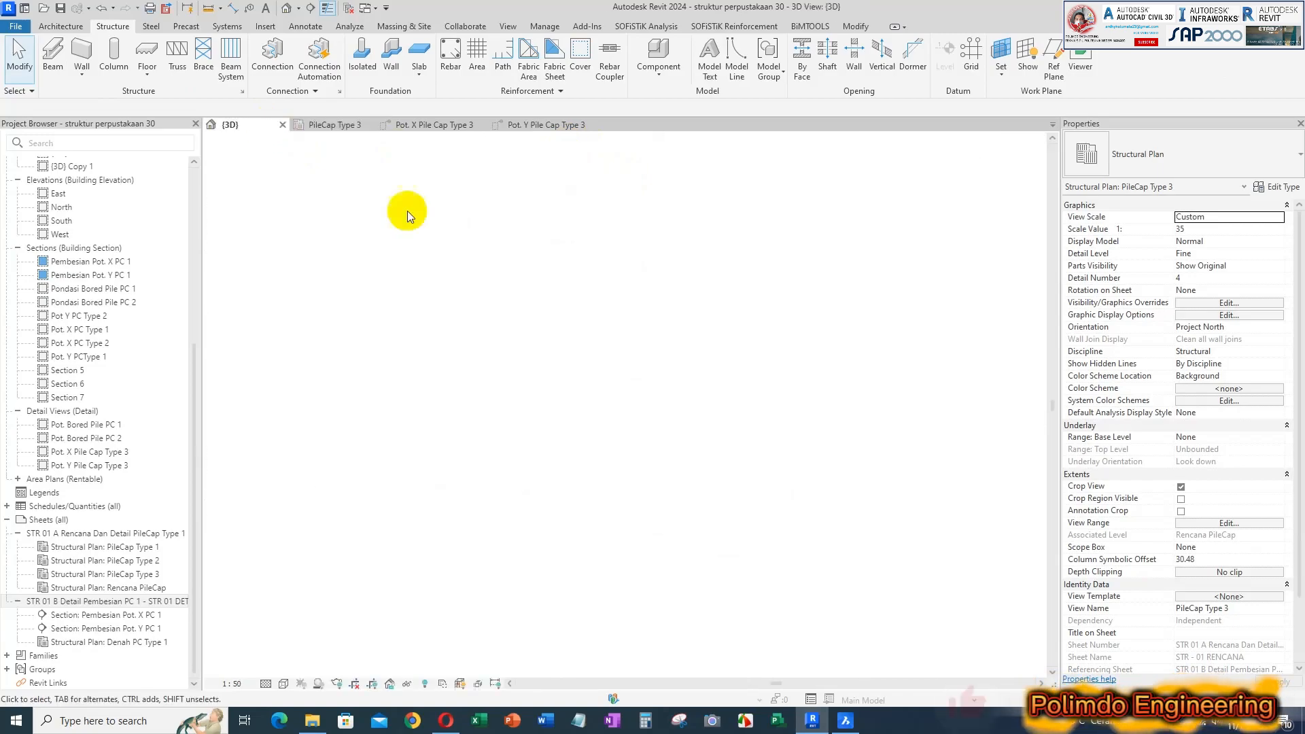
middle_click_drag(644, 379, 761, 395, "shift")
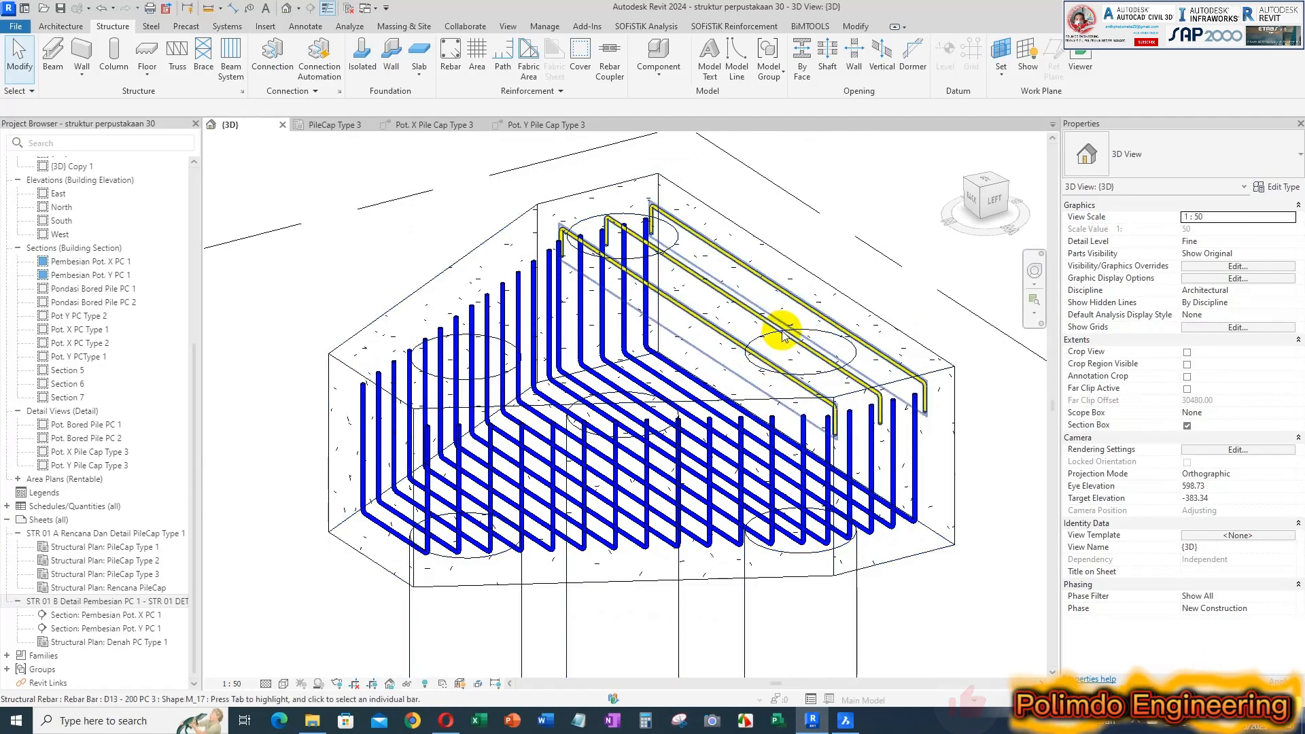
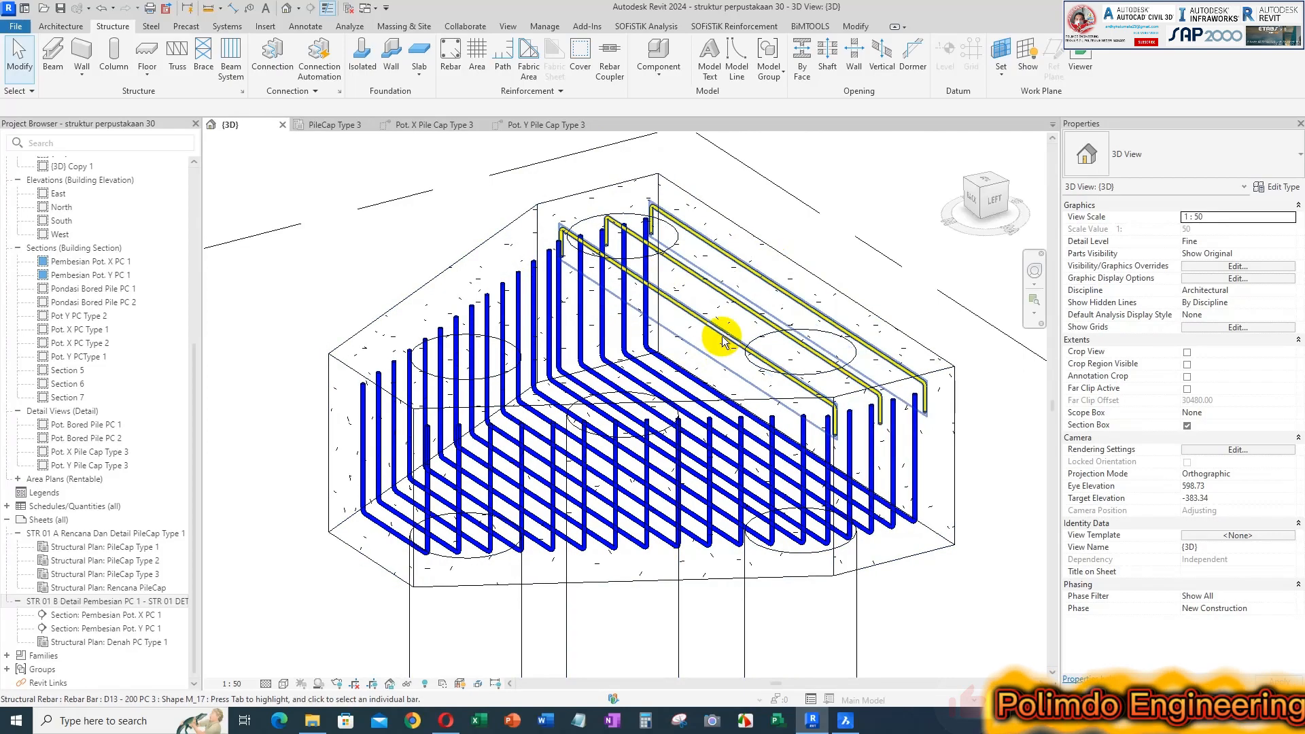
middle_click_drag(714, 329, 717, 353, "shift")
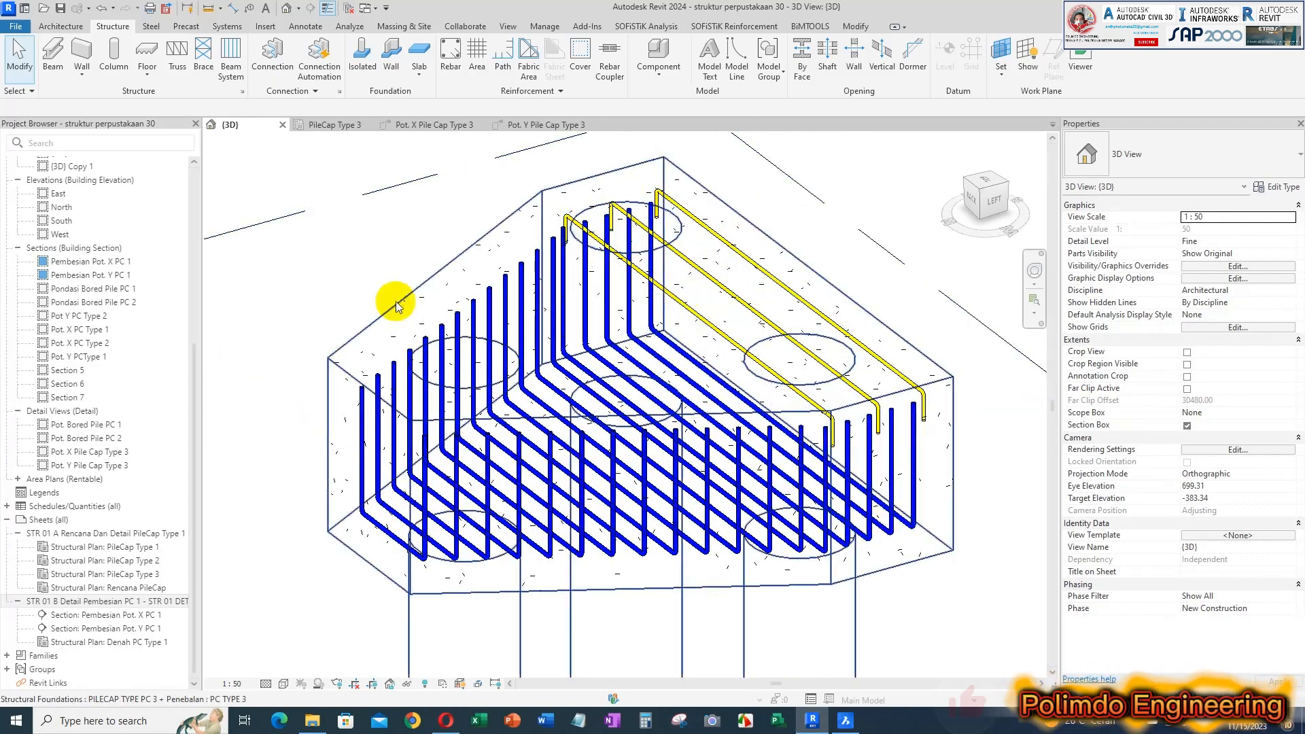
middle_click_drag(675, 283, 686, 302)
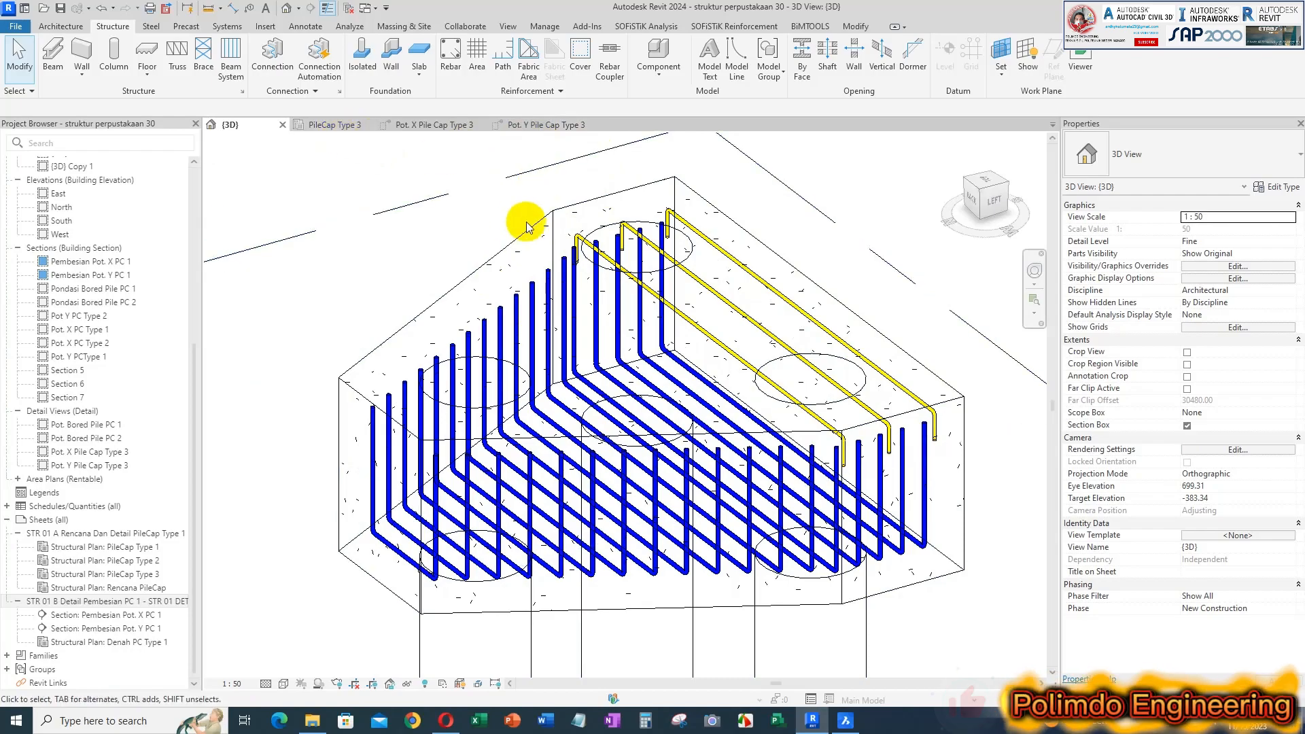
- Select the D13 top set in the Pot. X section and copy it upward in the PileCap Type 3 plan into the cap's middle zone
left_click(338, 127)
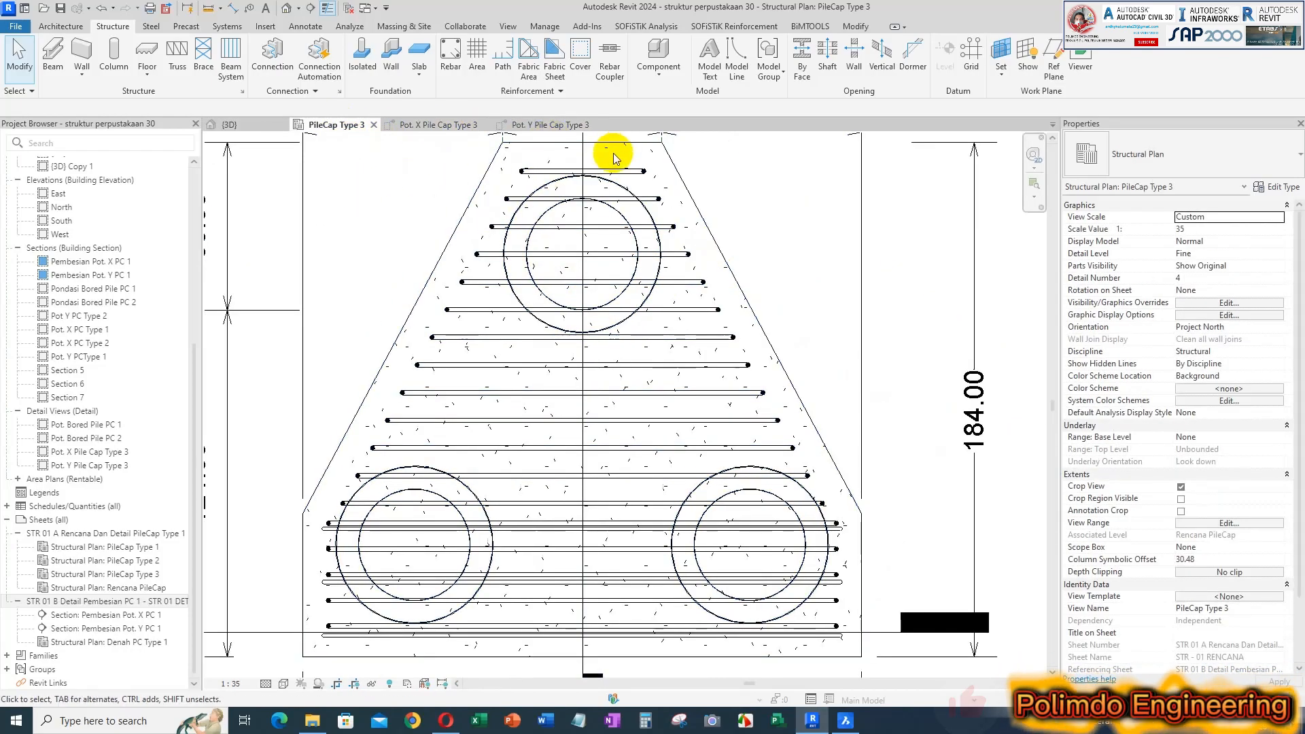
left_click(442, 128)
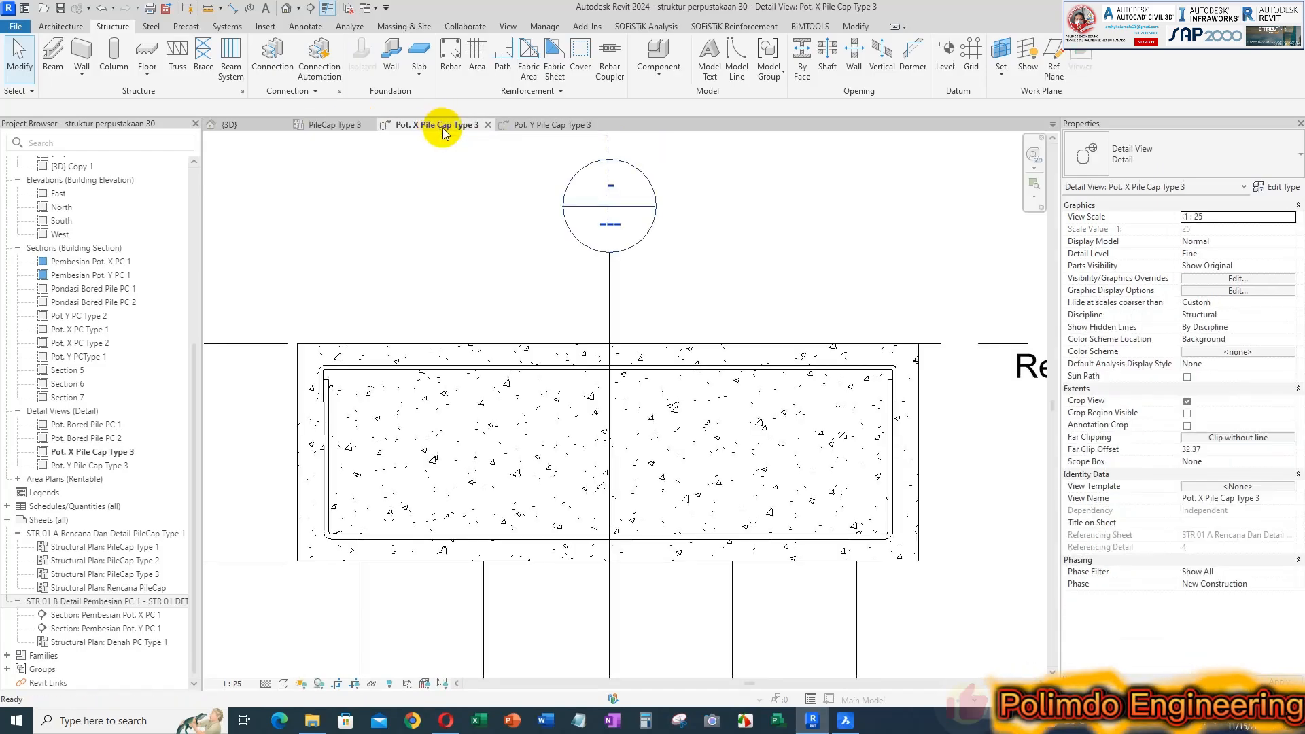
left_click(800, 370)
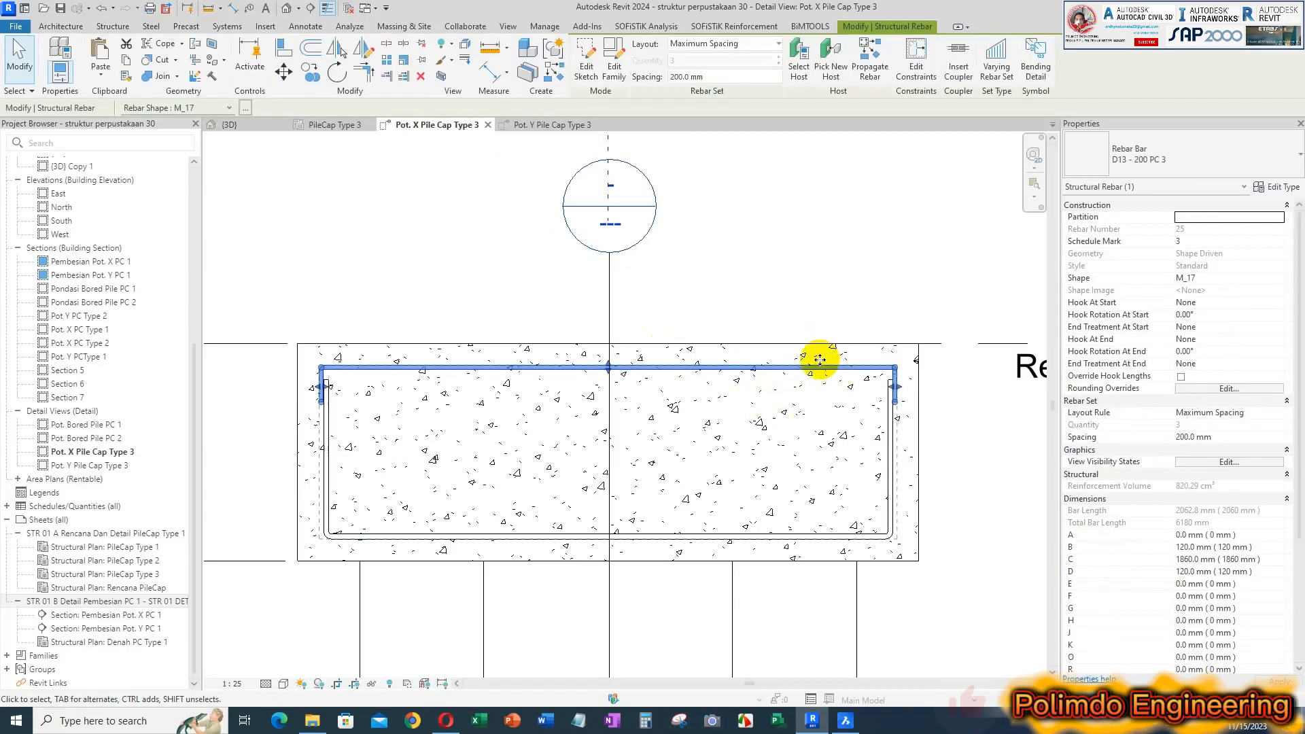
left_click(341, 127)
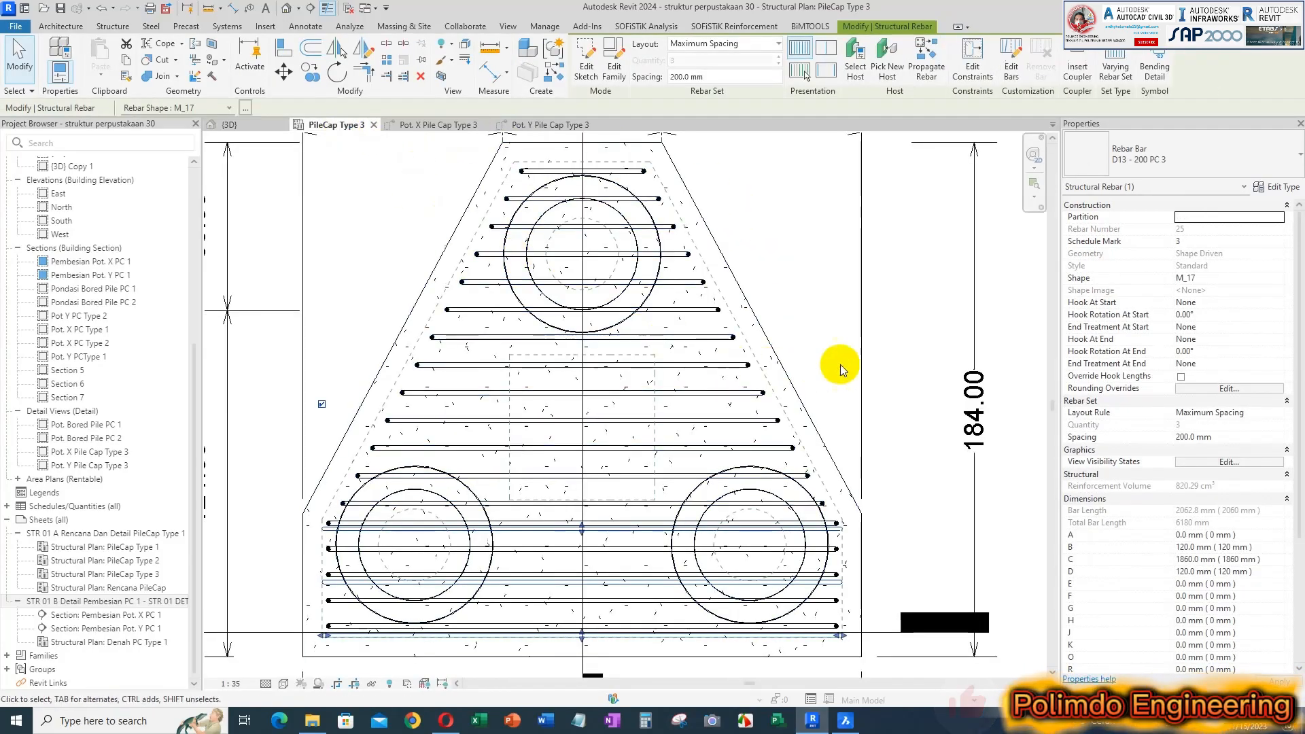
scroll(663, 494, "down", 3)
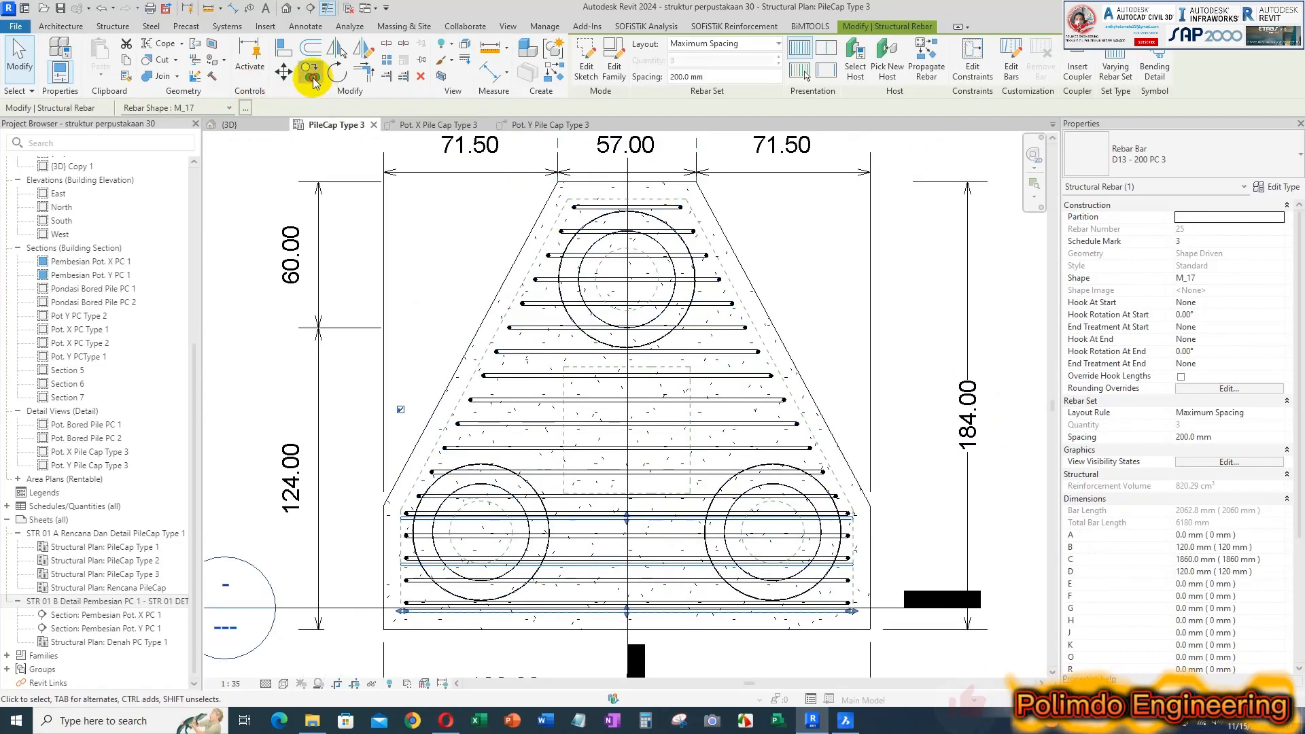
left_click(627, 615)
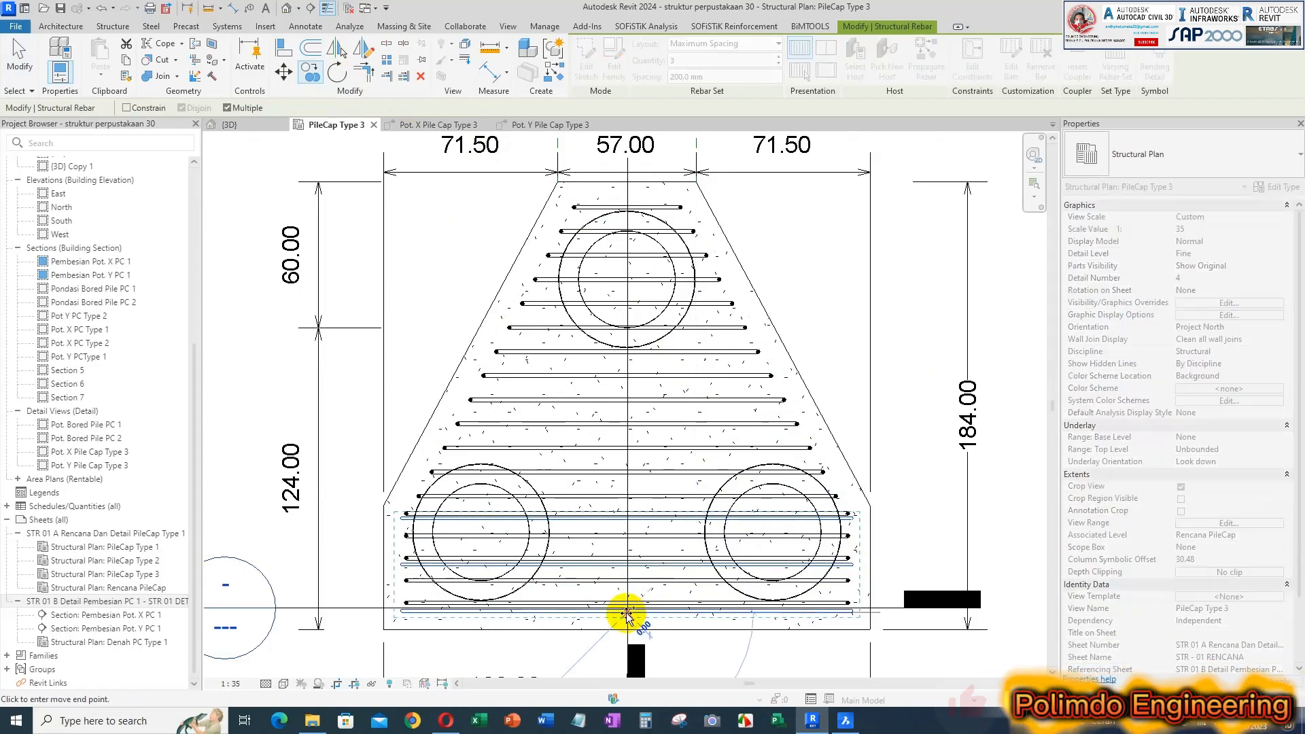
left_click(630, 463)
left_click(805, 408)
key("Escape")
scroll(806, 408, "up", 4)
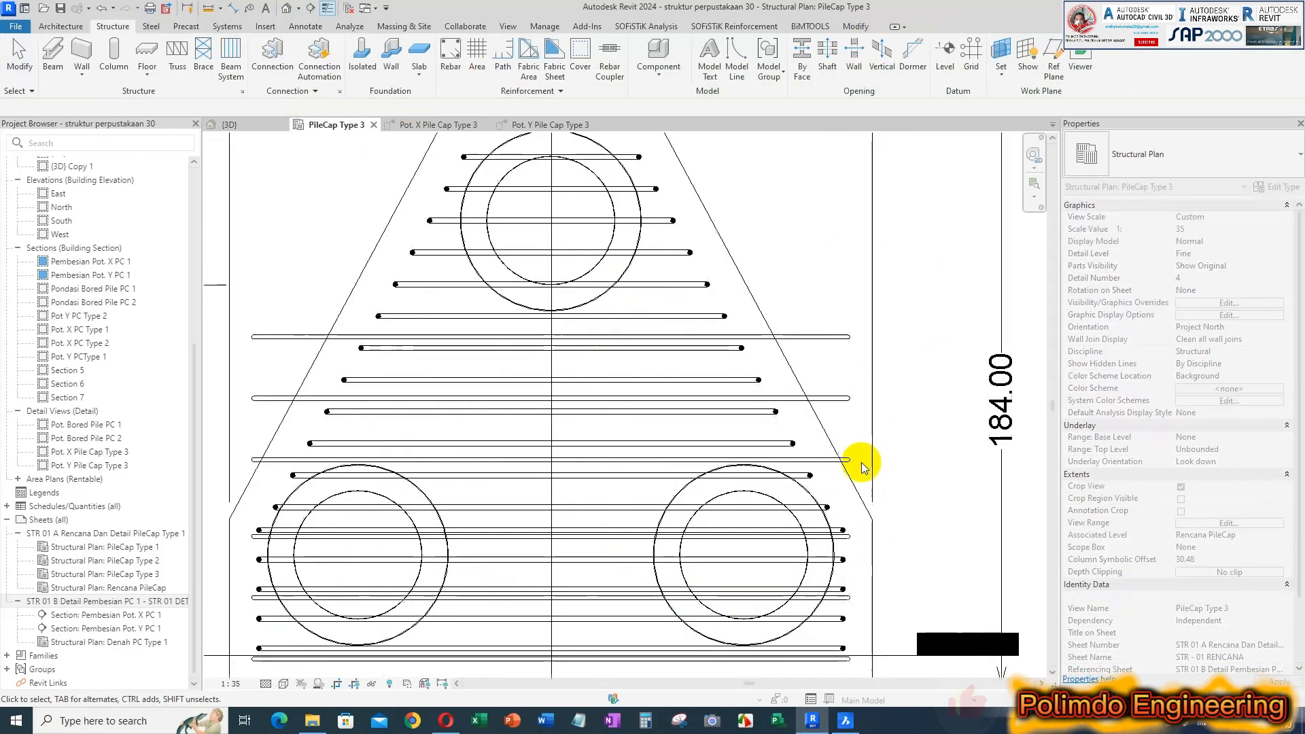
- Make the copied D13 set a varying rebar set and move its lowest bar to just above the lower D13 set
left_click(824, 397)
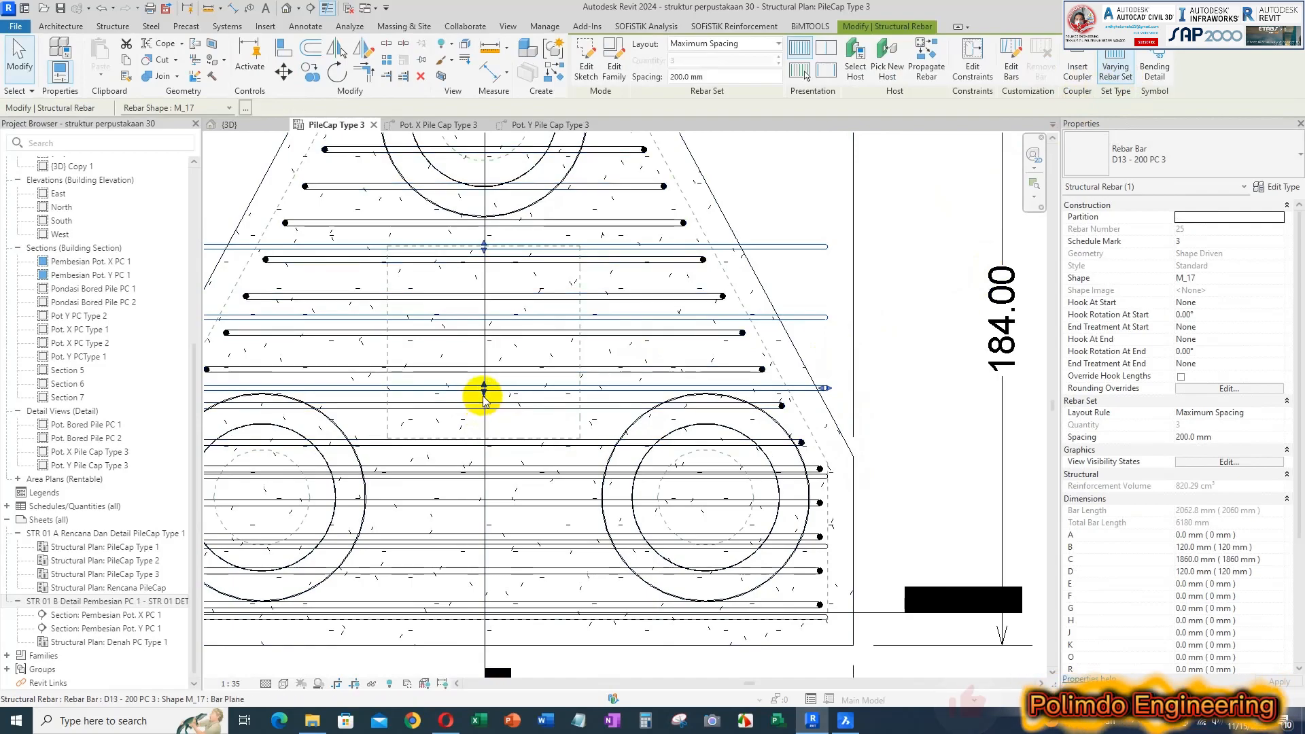
left_click_drag(484, 393, 479, 455)
scroll(488, 455, "up", 3)
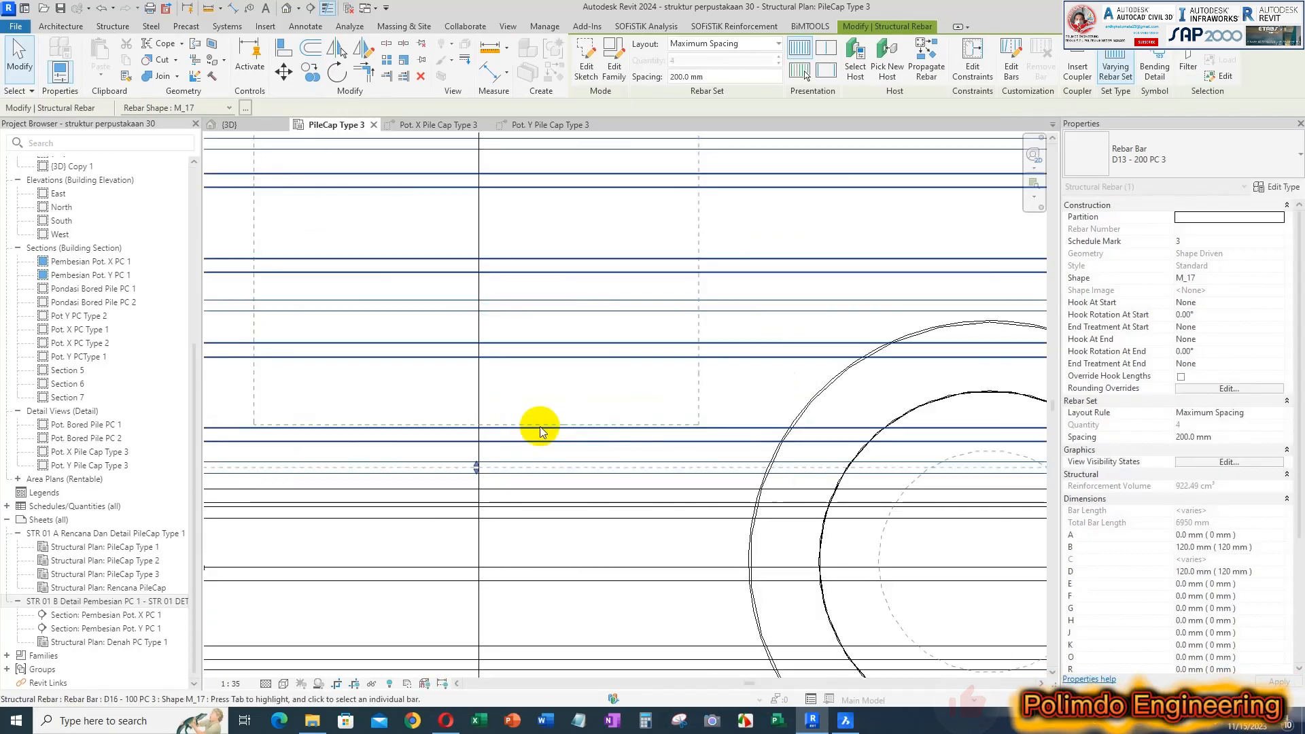
mouse_move(477, 467)
left_mouse_down()
mouse_move(472, 452)
mouse_move(487, 448)
left_mouse_up()
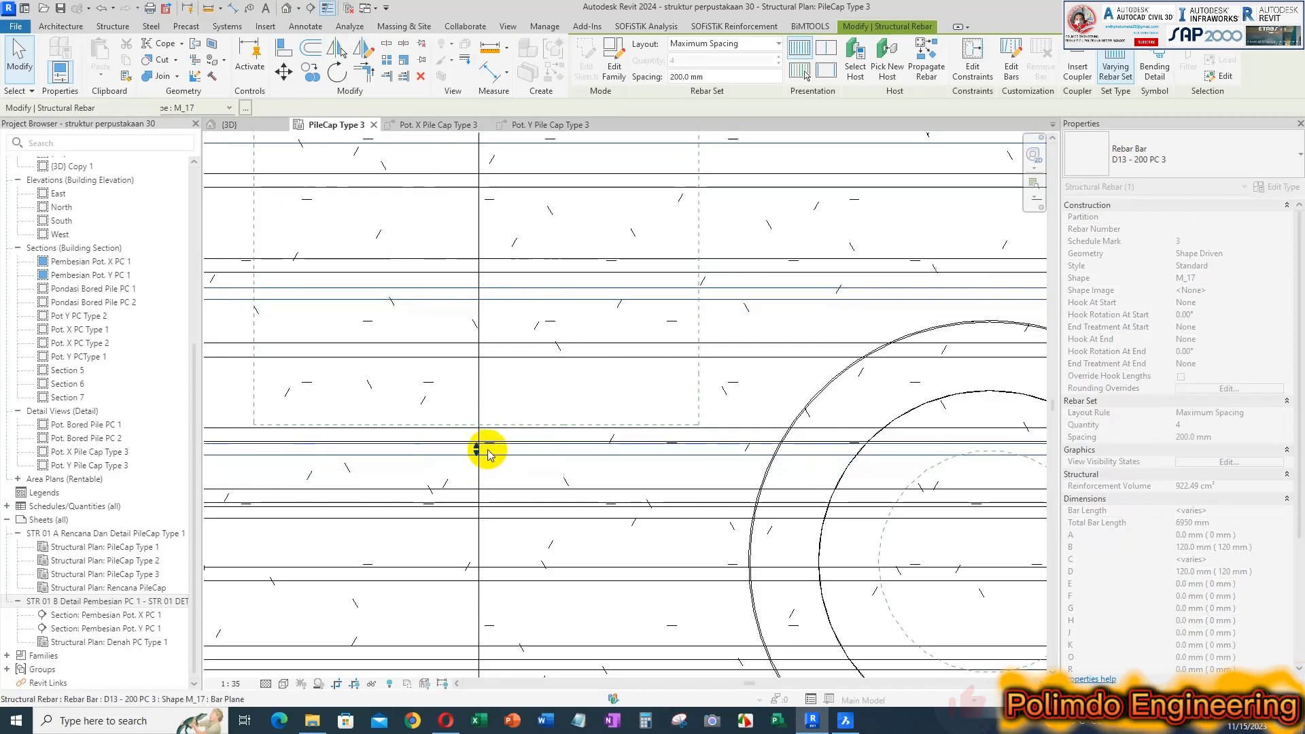
key("Escape")
scroll(512, 472, "down", 4)
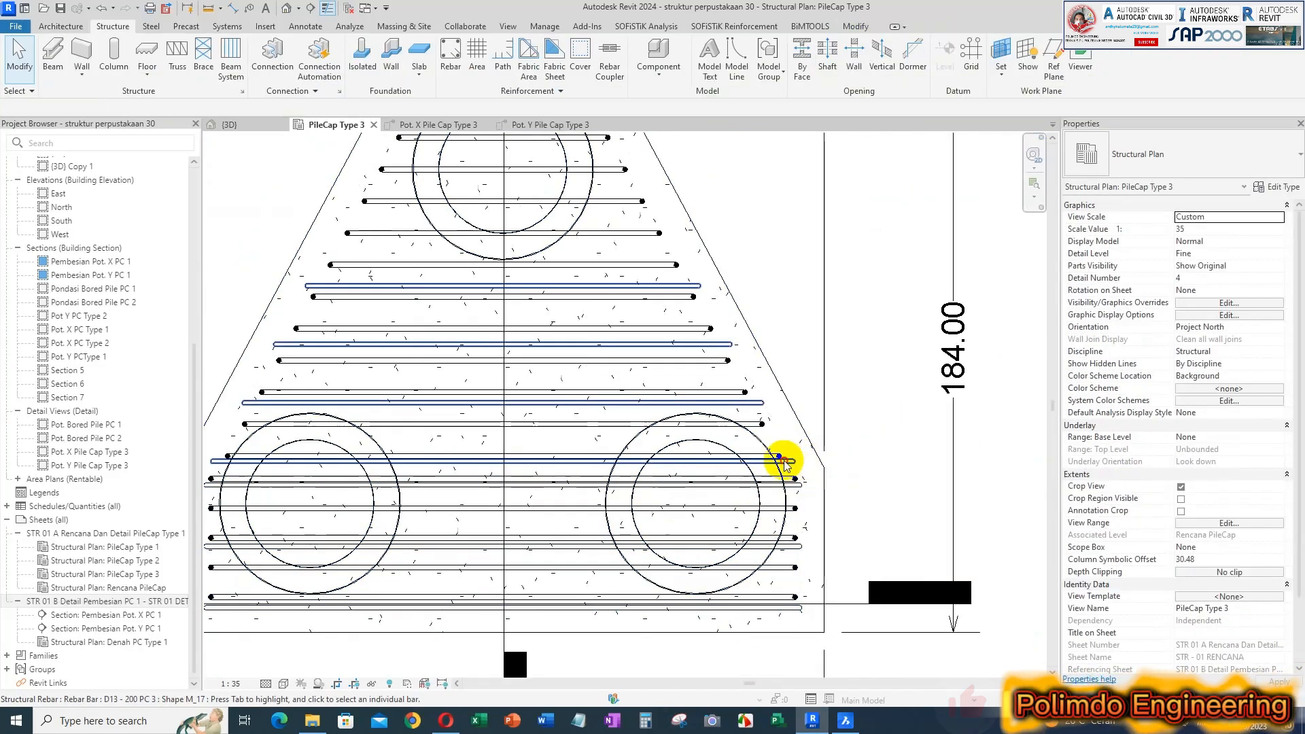
- Stretch the varying D13 set's distribution up to near the cap's narrow upper edge
left_click(786, 464)
scroll(564, 374, "down", 1)
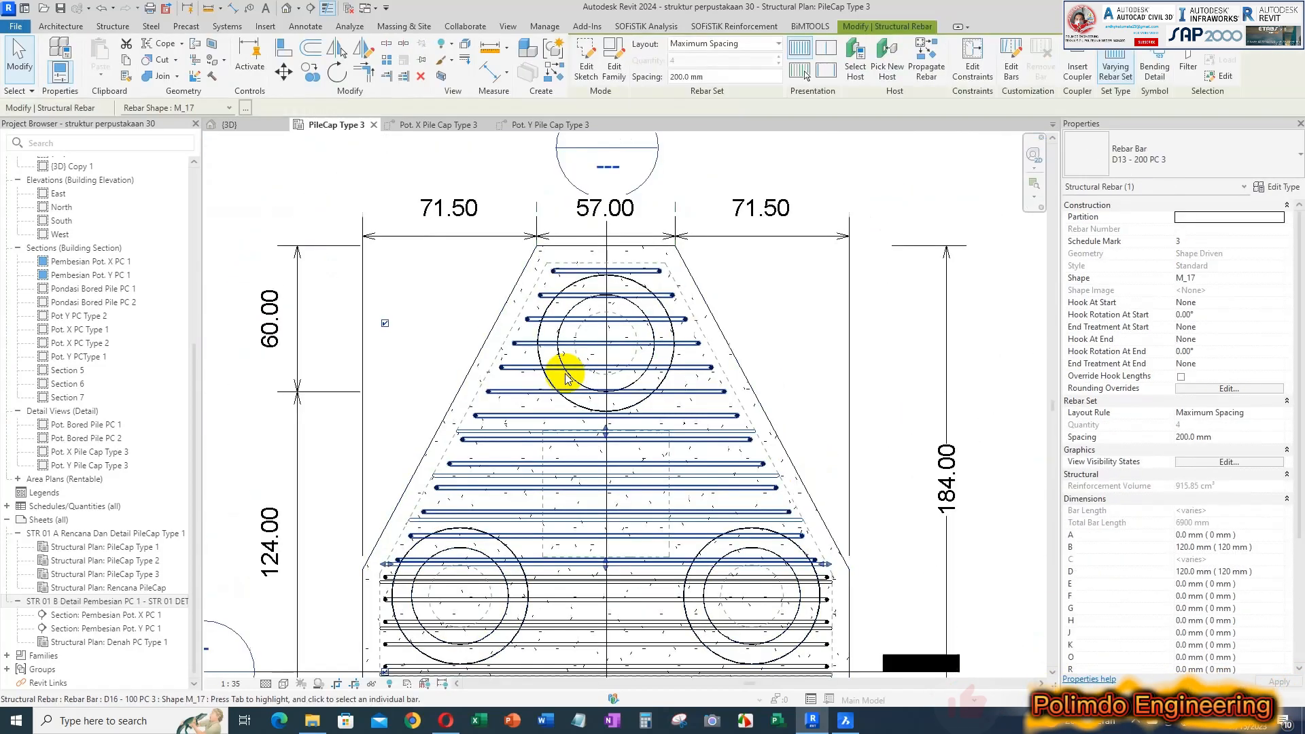
left_click_drag(605, 426, 615, 292)
scroll(605, 261, "up", 5)
scroll(745, 263, "down", 6)
scroll(913, 524, "down", 2)
- Shorten both ends of the varying D13 bars to follow the cap's slanted cover lines
scroll(860, 454, "up", 8)
left_click_drag(843, 467, 791, 466)
scroll(839, 501, "down", 6)
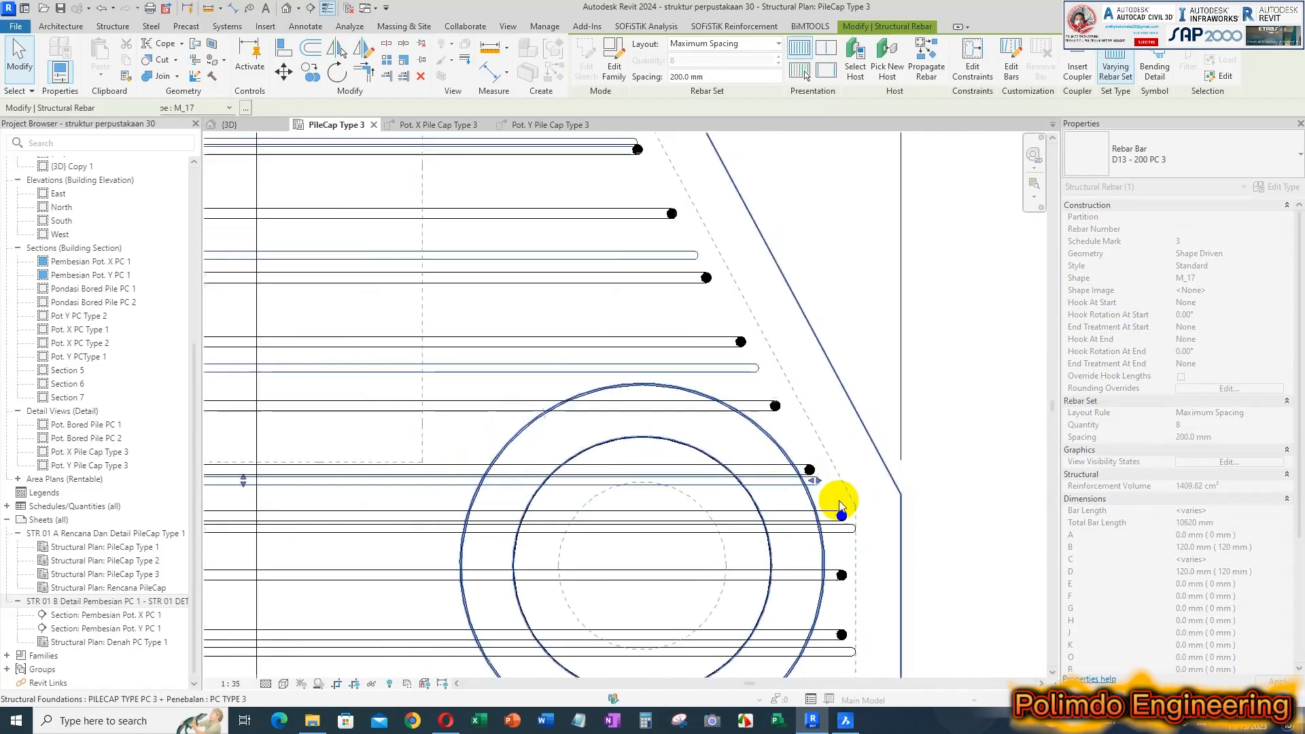
scroll(601, 212, "up", 5)
scroll(602, 224, "down", 4)
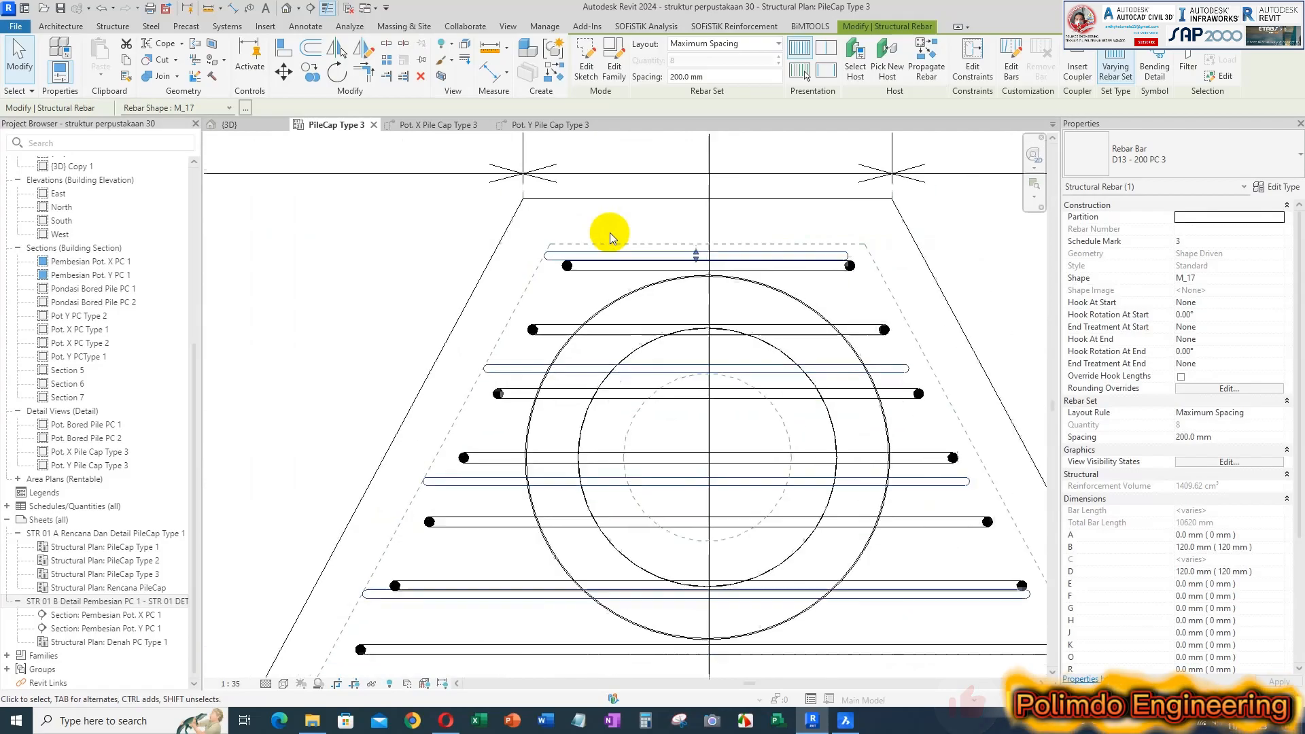
scroll(460, 466, "up", 6)
left_click_drag(506, 498, 539, 495)
key("Escape")
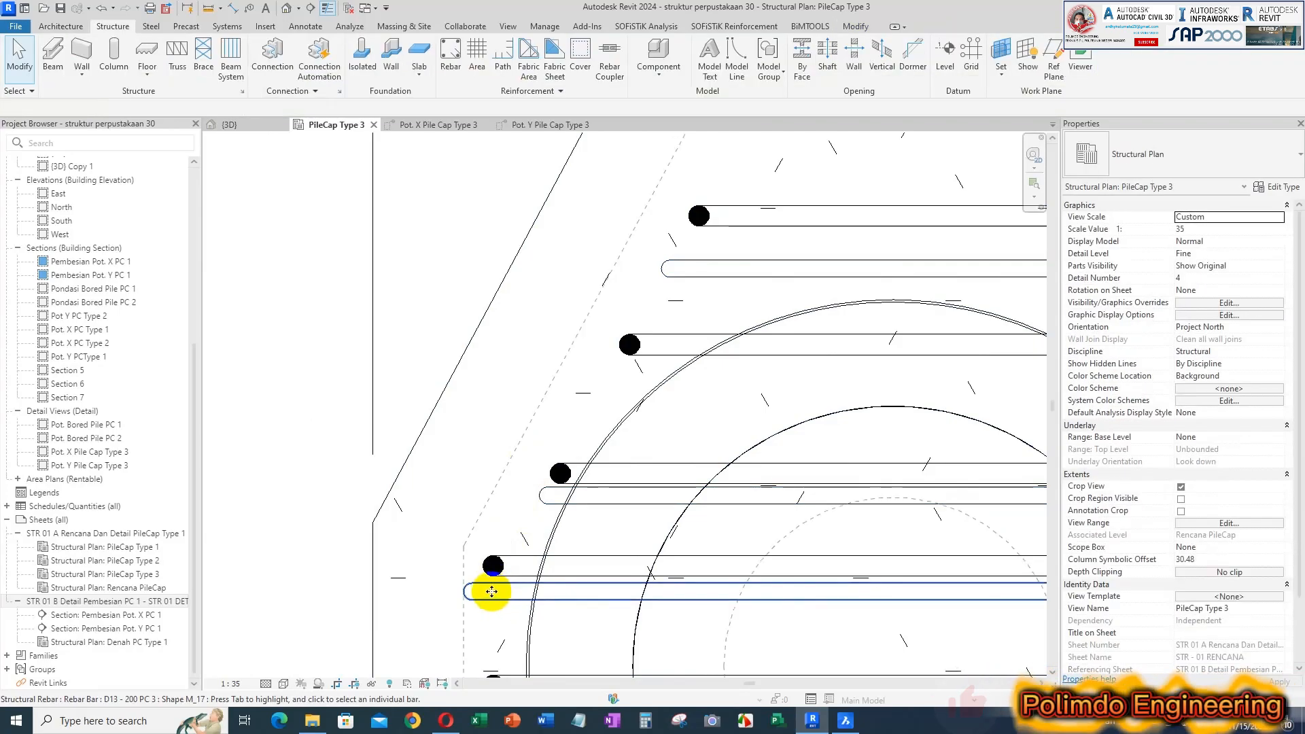
- Check the varying D13 top bars against the D16 bars in the plan and the 3D view
left_click(493, 592)
scroll(407, 474, "down", 3)
key("Escape")
scroll(446, 522, "down", 4)
scroll(704, 220, "up", 5)
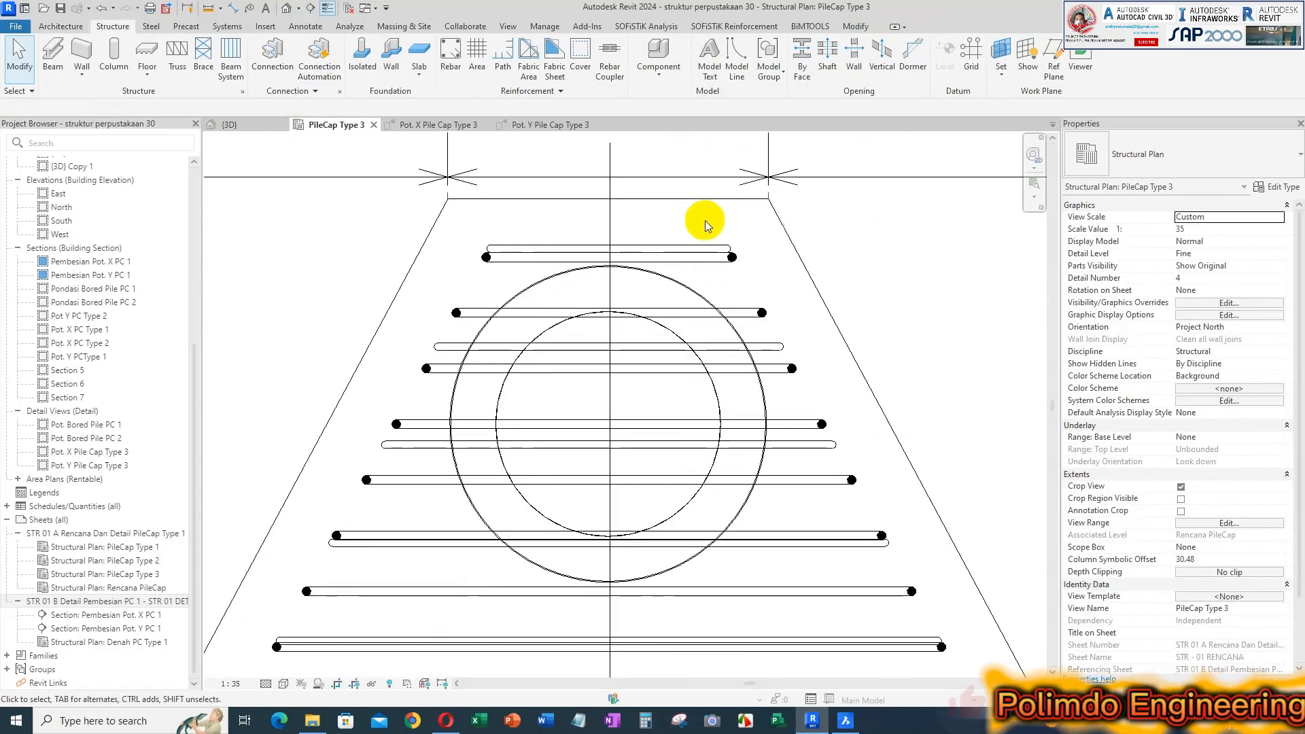
scroll(705, 220, "up", 2)
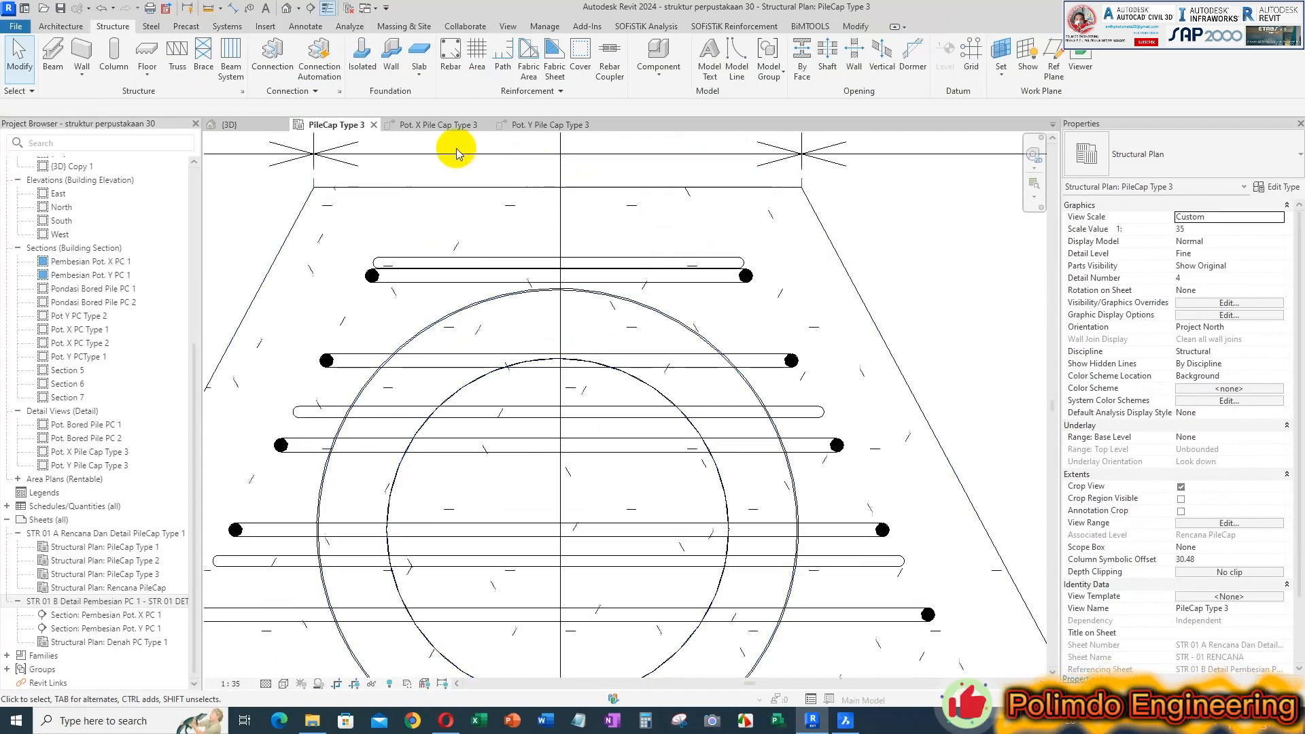
left_click(252, 129)
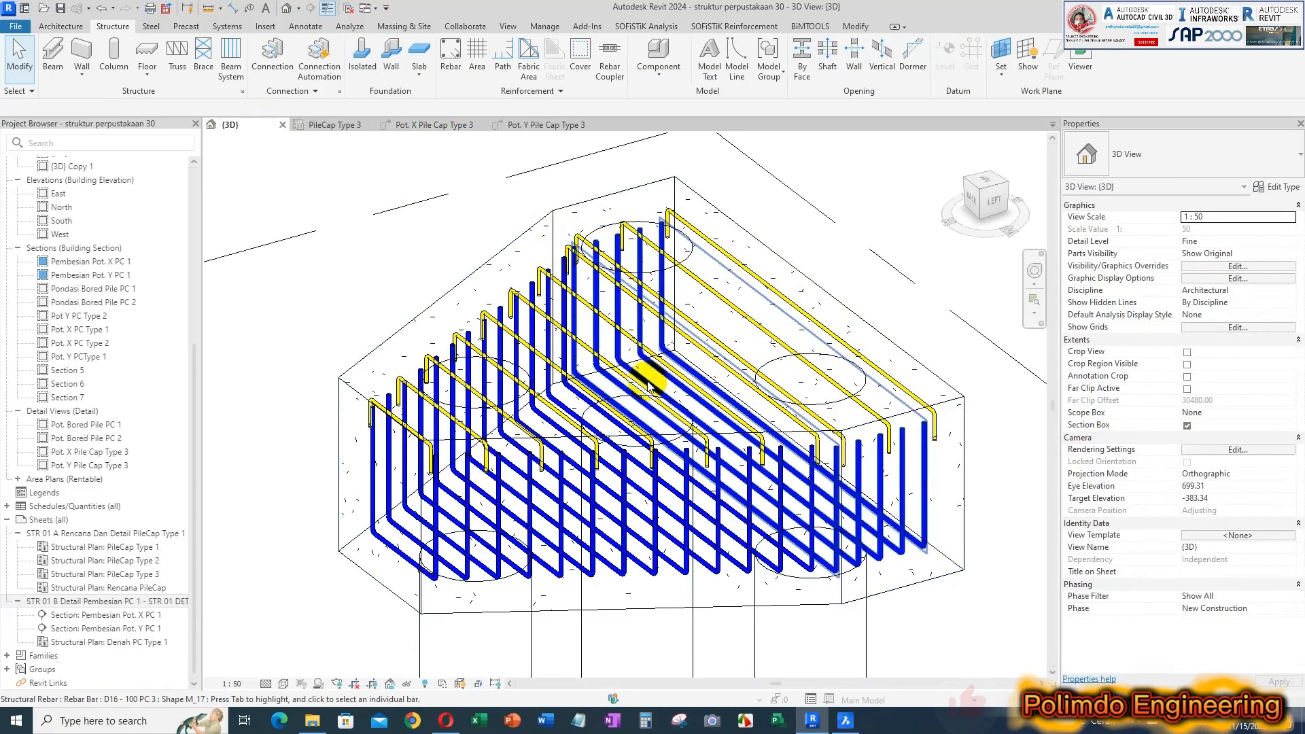
mouse_move(621, 303)
middle_mouse_down("shift")
mouse_move(694, 344)
mouse_move(831, 365)
mouse_move(793, 401)
mouse_move(649, 420)
mouse_move(582, 393)
mouse_move(714, 382)
mouse_move(772, 422)
mouse_move(758, 409)
mouse_move(860, 397)
mouse_move(781, 374)
mouse_move(831, 392)
mouse_move(868, 370)
mouse_move(691, 376)
mouse_move(673, 387)
middle_mouse_up("shift")
- Try the Shaded visual style in the 3D view, orbit around the cap and return to Wireframe
left_click(283, 684)
left_click(309, 627)
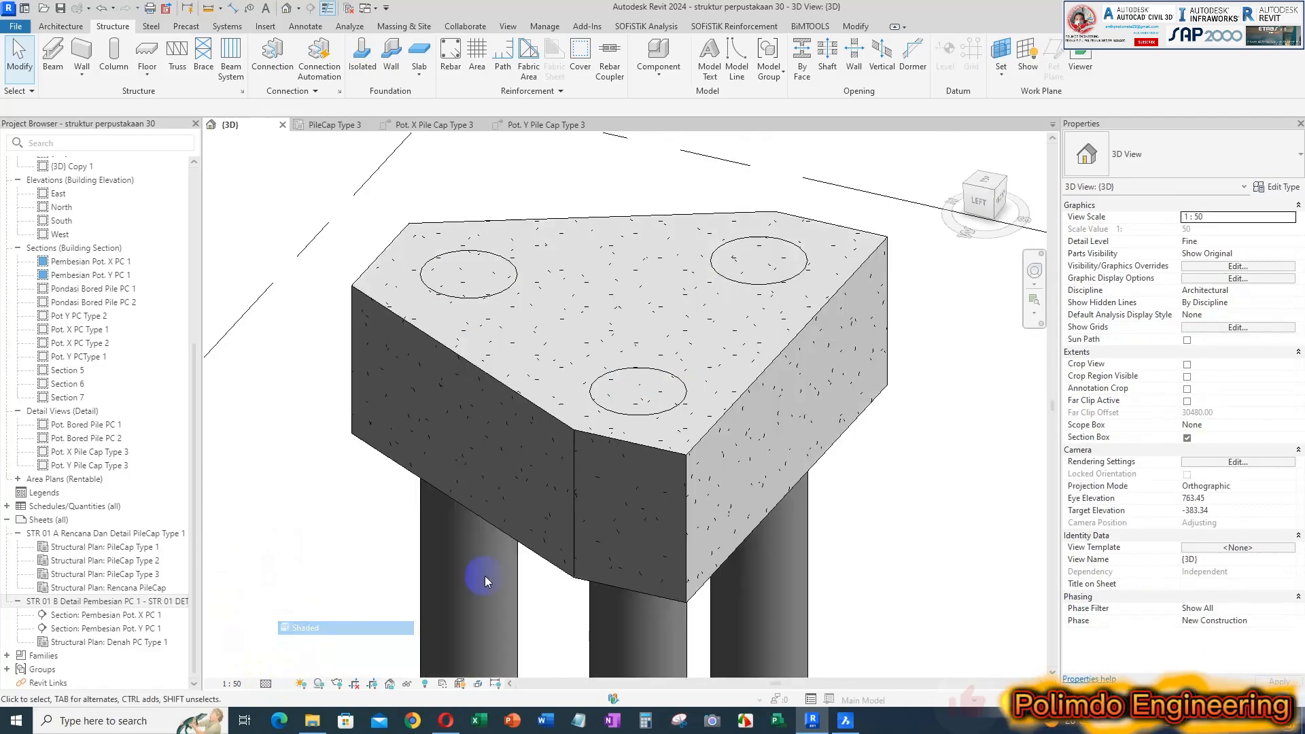
middle_click_drag(736, 458, 342, 589, "shift")
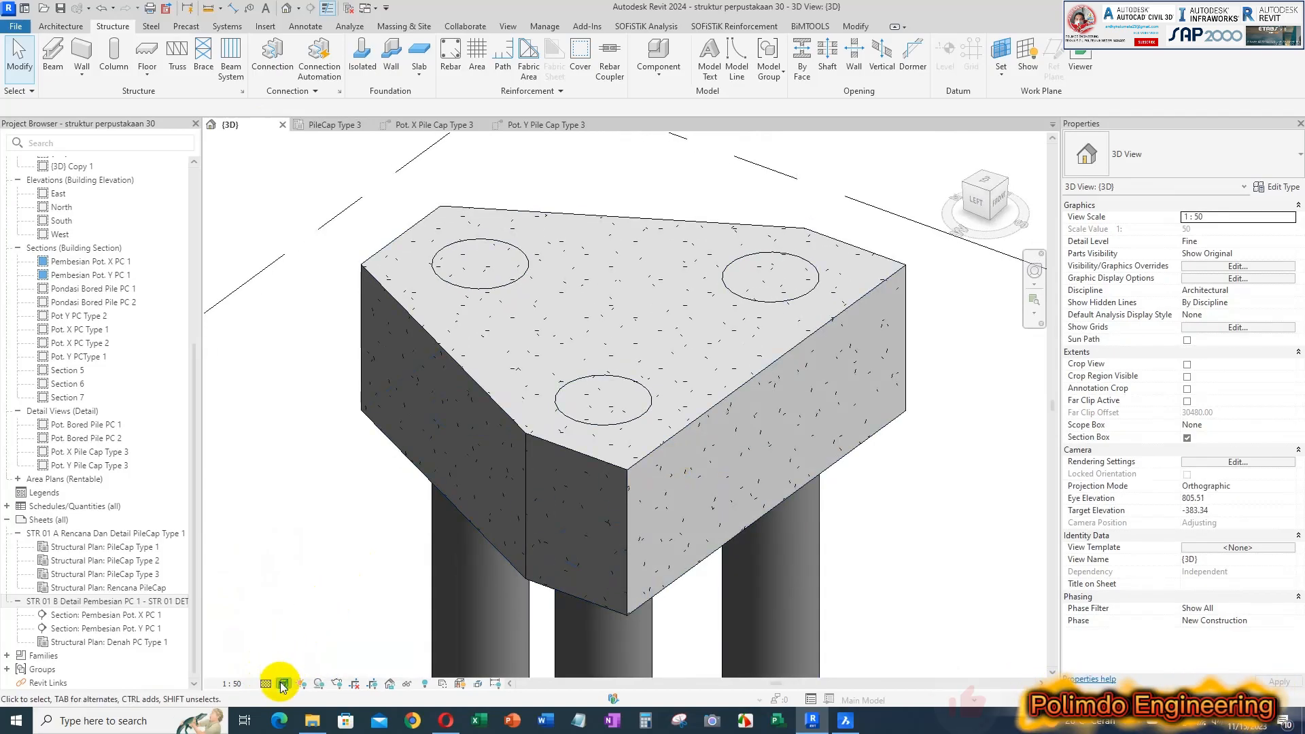
left_click(283, 684)
left_click(301, 603)
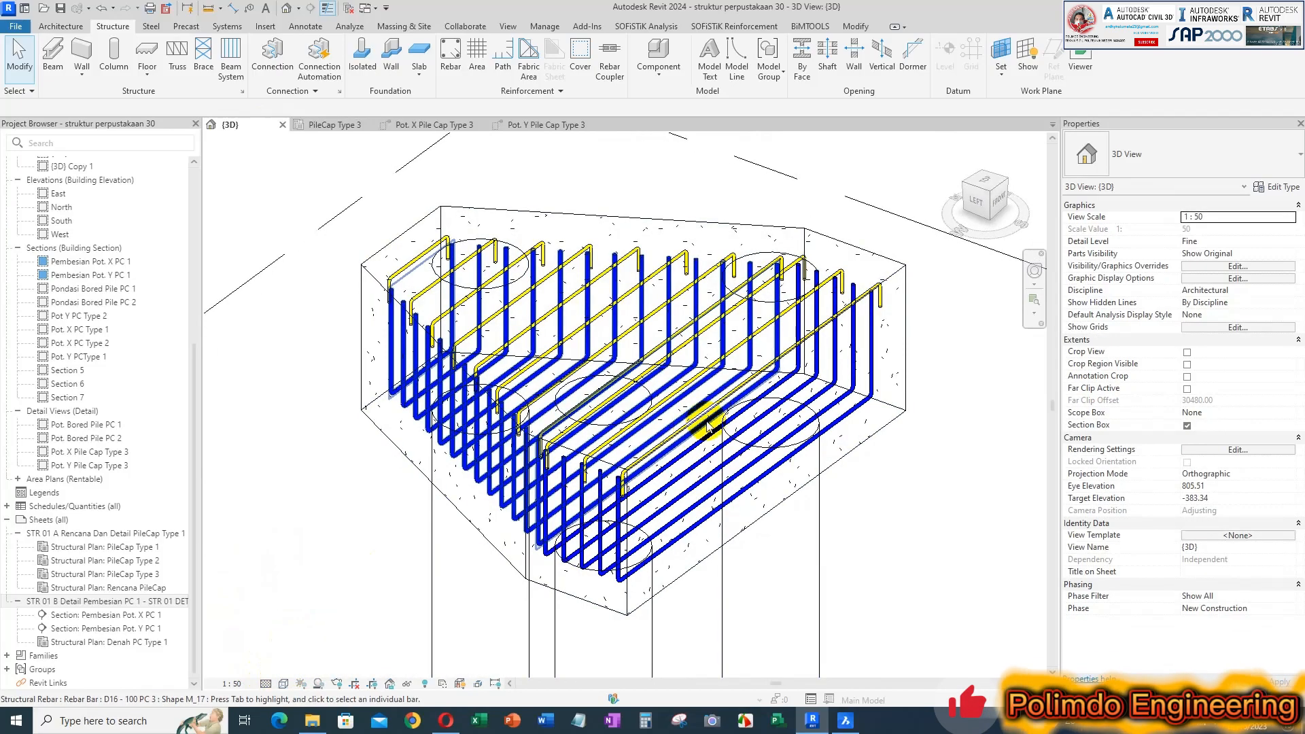
- Select all rebar in the pile cap and set it to show unobscured in the {3D} view
left_click(776, 365)
right_click(776, 365)
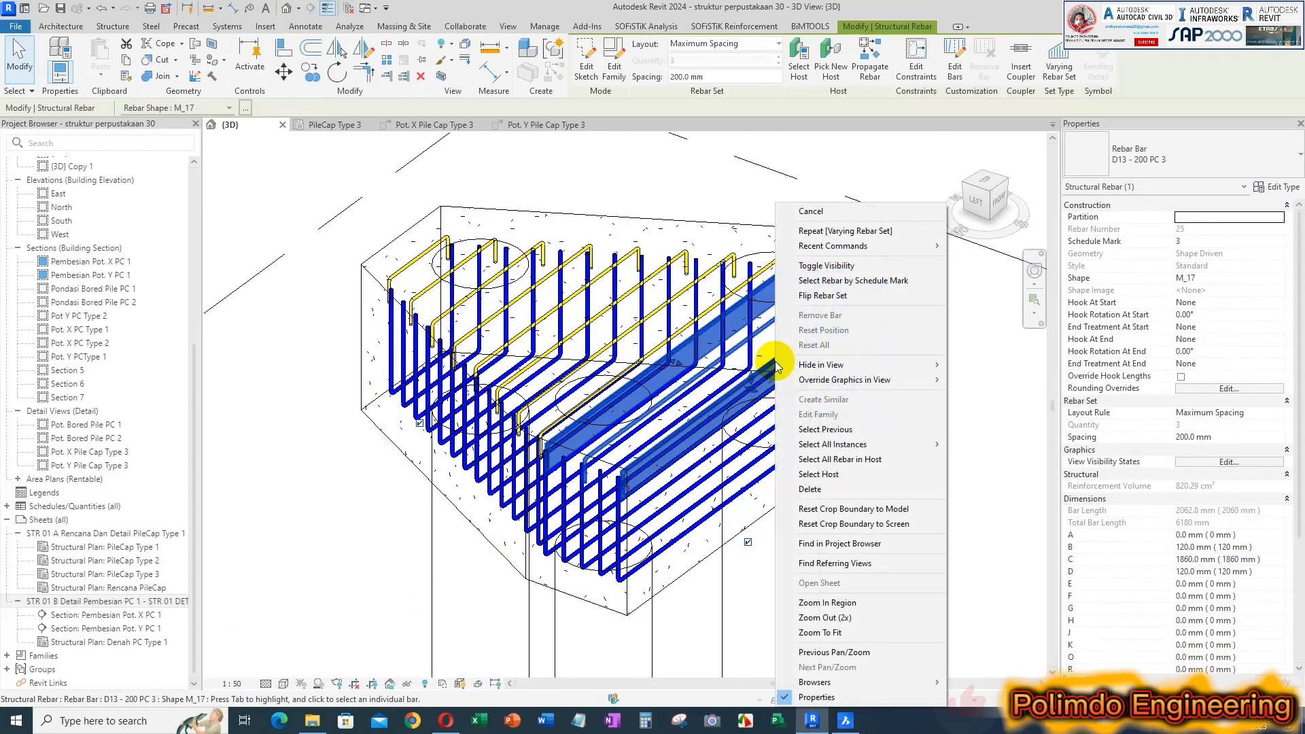
left_click(864, 462)
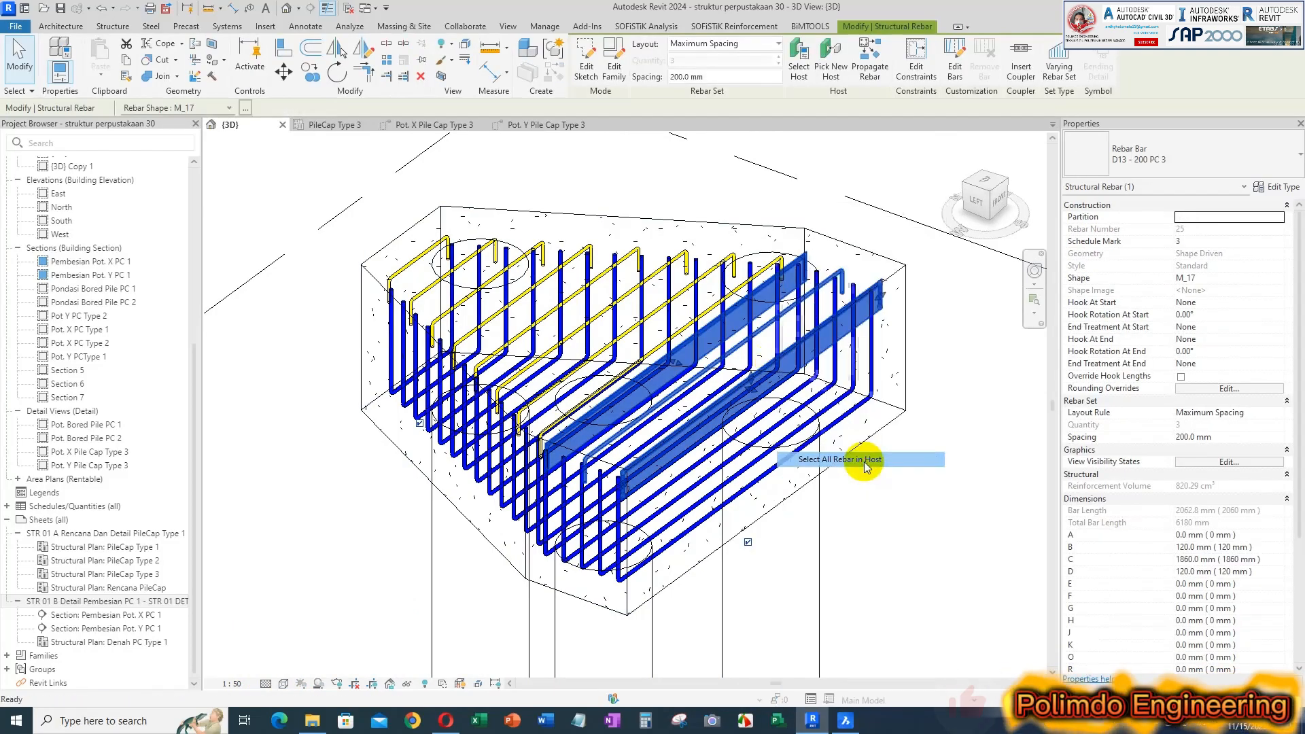
left_click(1226, 461)
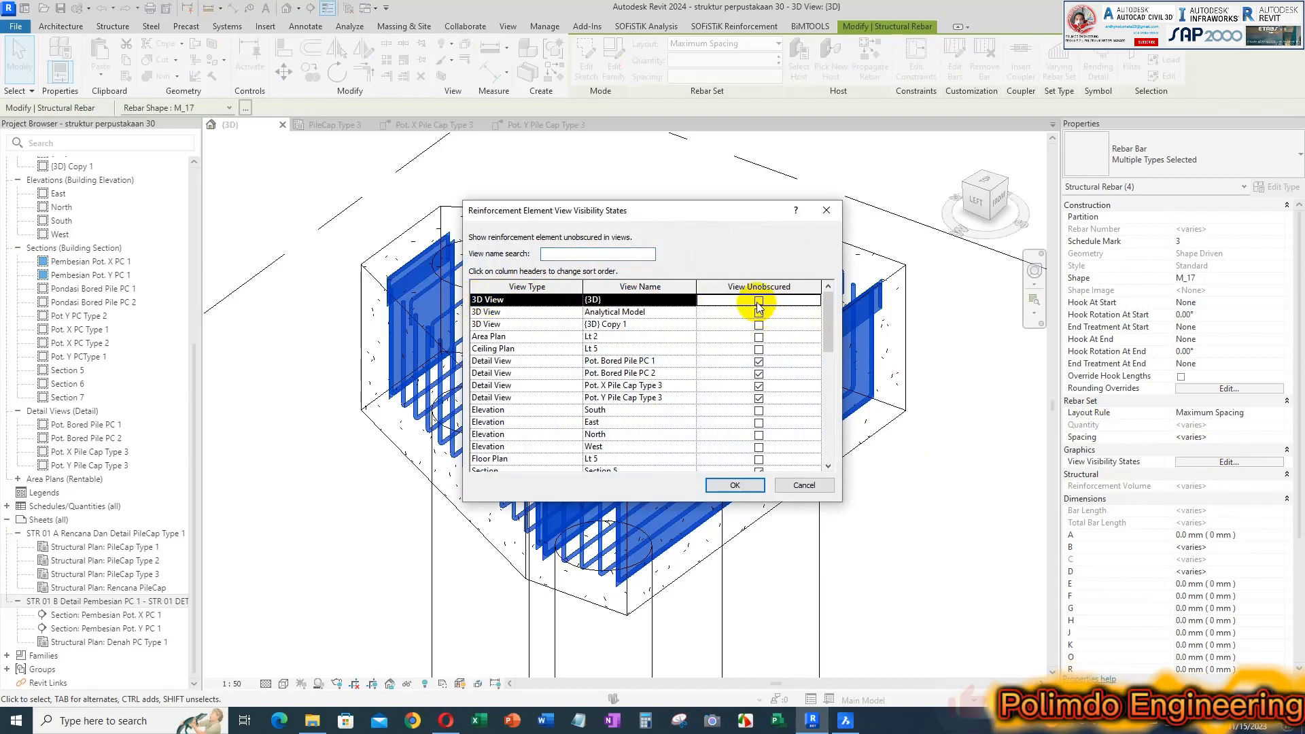
left_click(743, 487)
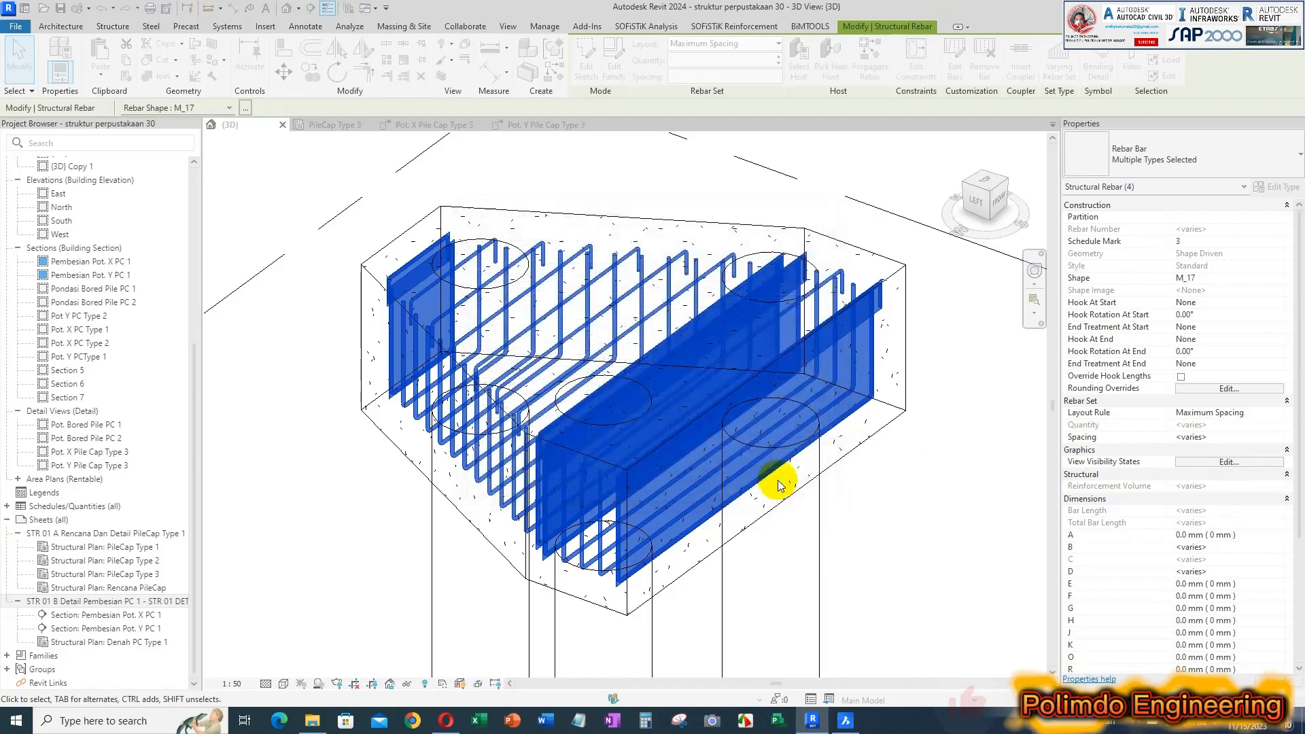
left_click(900, 469)
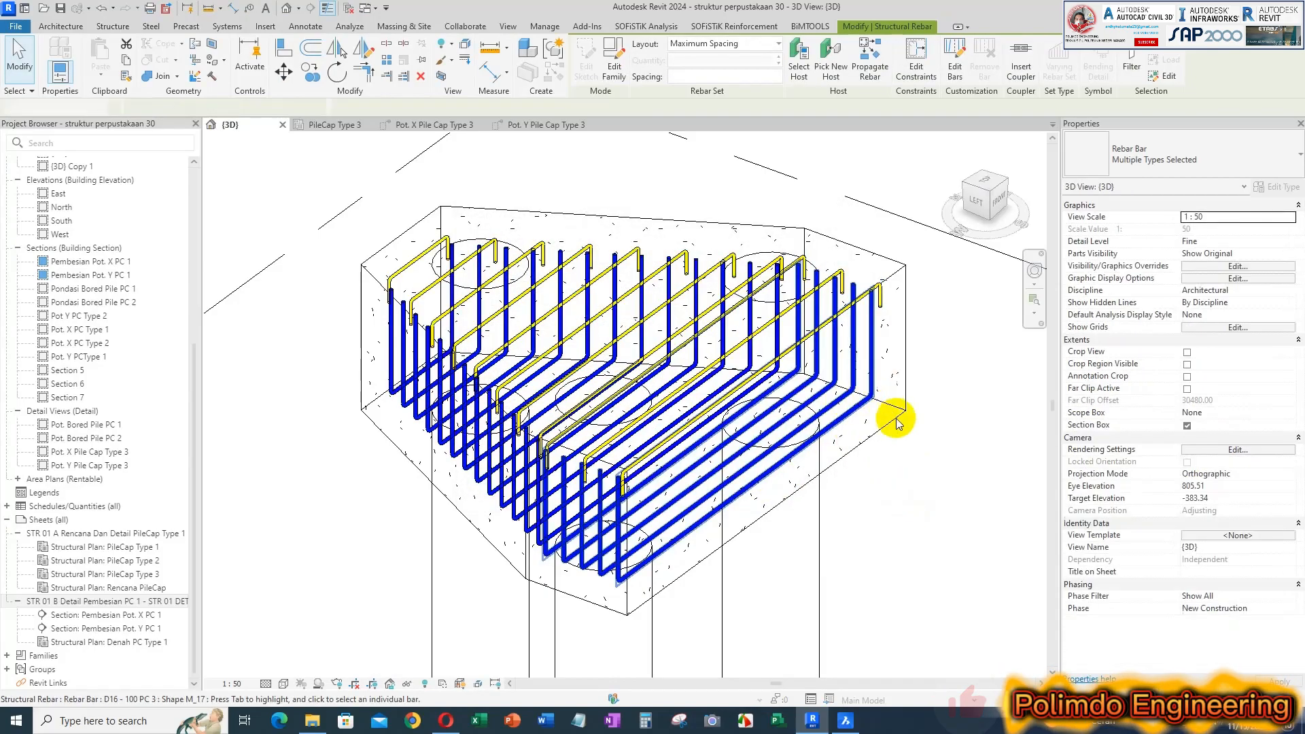
- Set the 3D view to the Shaded visual style and inspect the cap's reinforcement from several sides
left_click(284, 684)
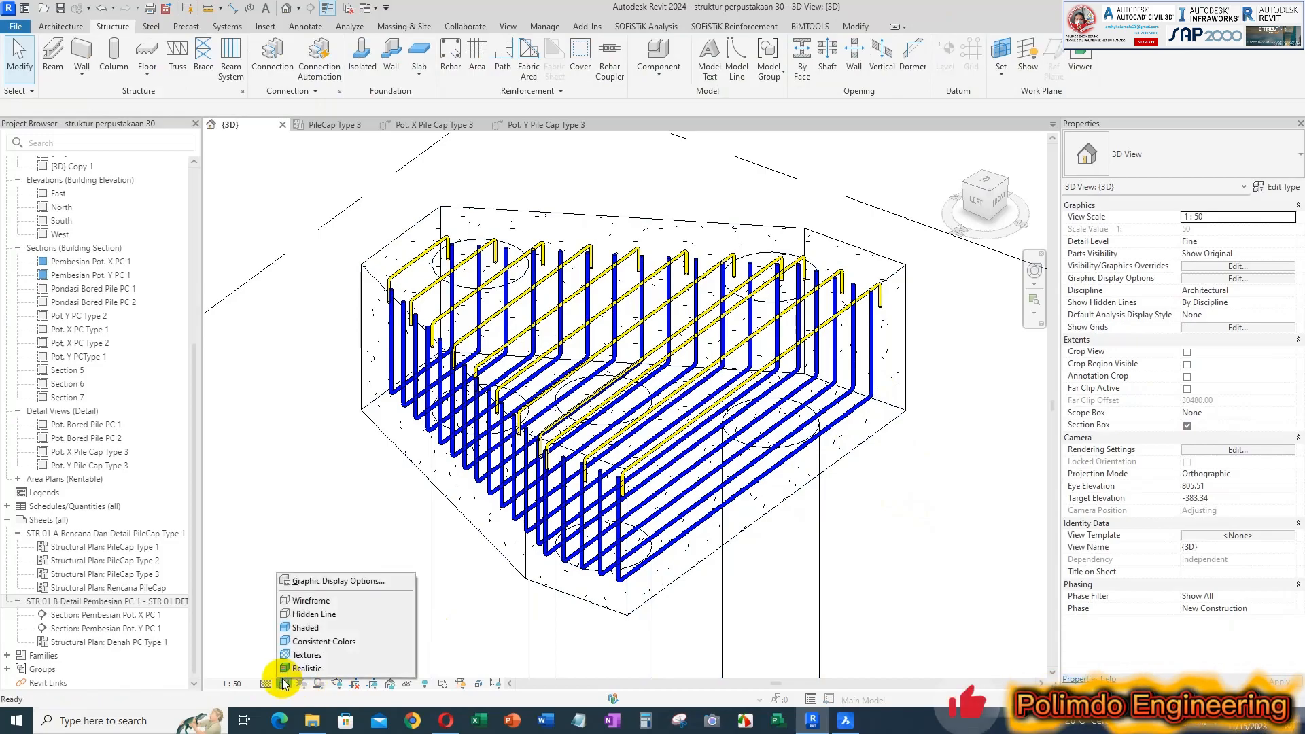
left_click(316, 628)
middle_click_drag(798, 446, 786, 429, "shift")
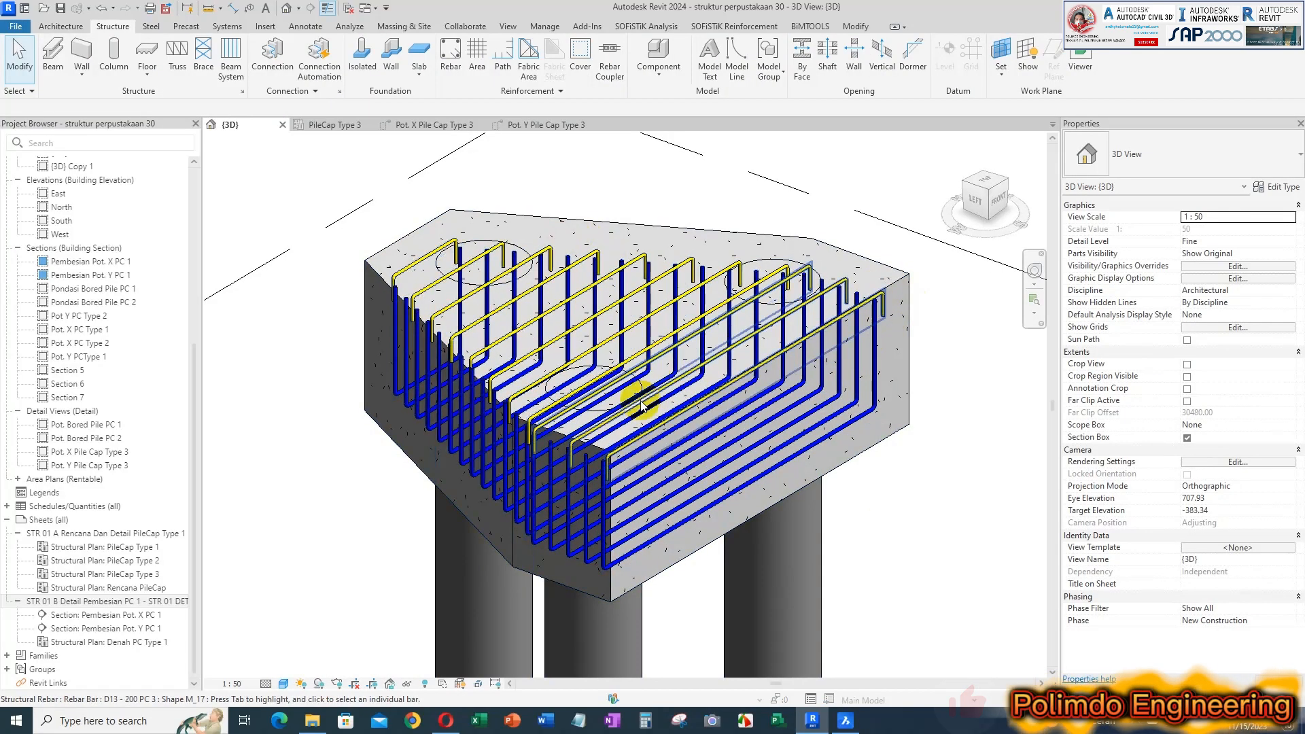
middle_click_drag(524, 298, 653, 360, "shift")
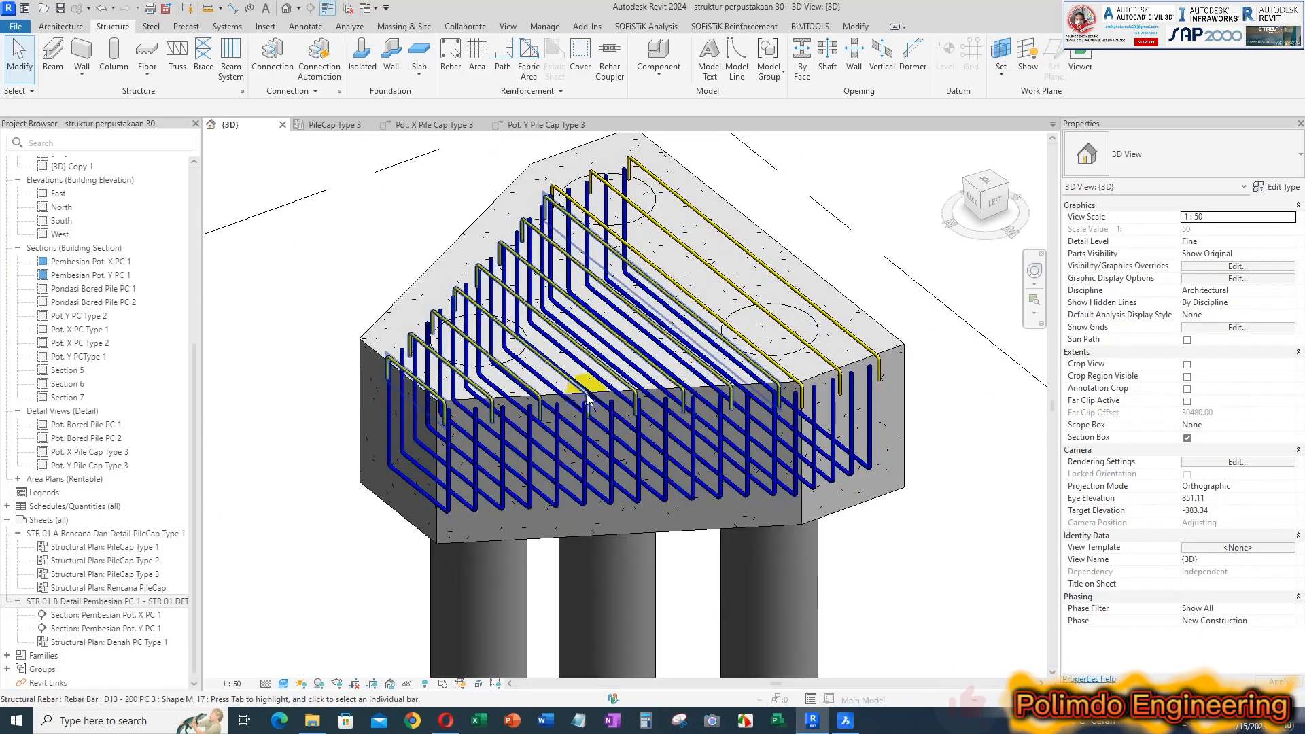
- Extend the Pot. Y section's far clip offset to about 106.66 in the PileCap Type 3 plan, past the cap's right edge, and reopen the section
left_click(444, 131)
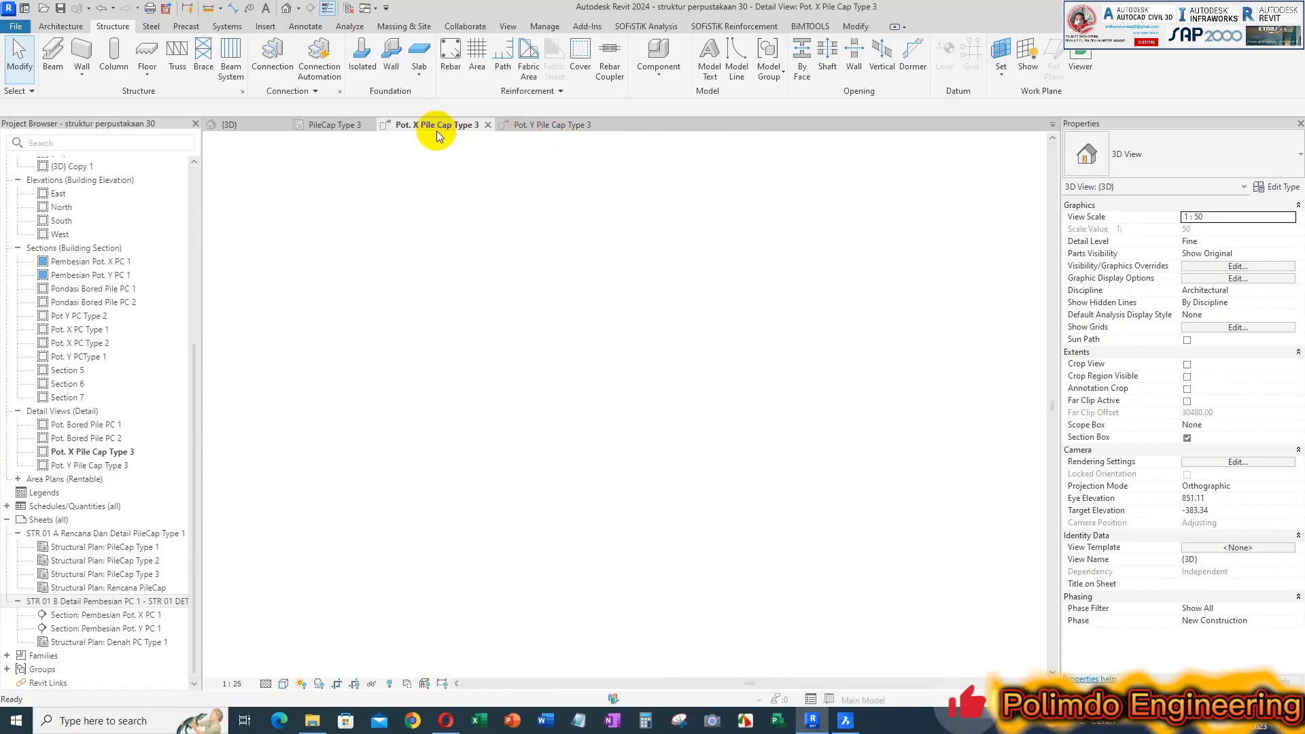
left_click(540, 126)
scroll(801, 316, "down", 3)
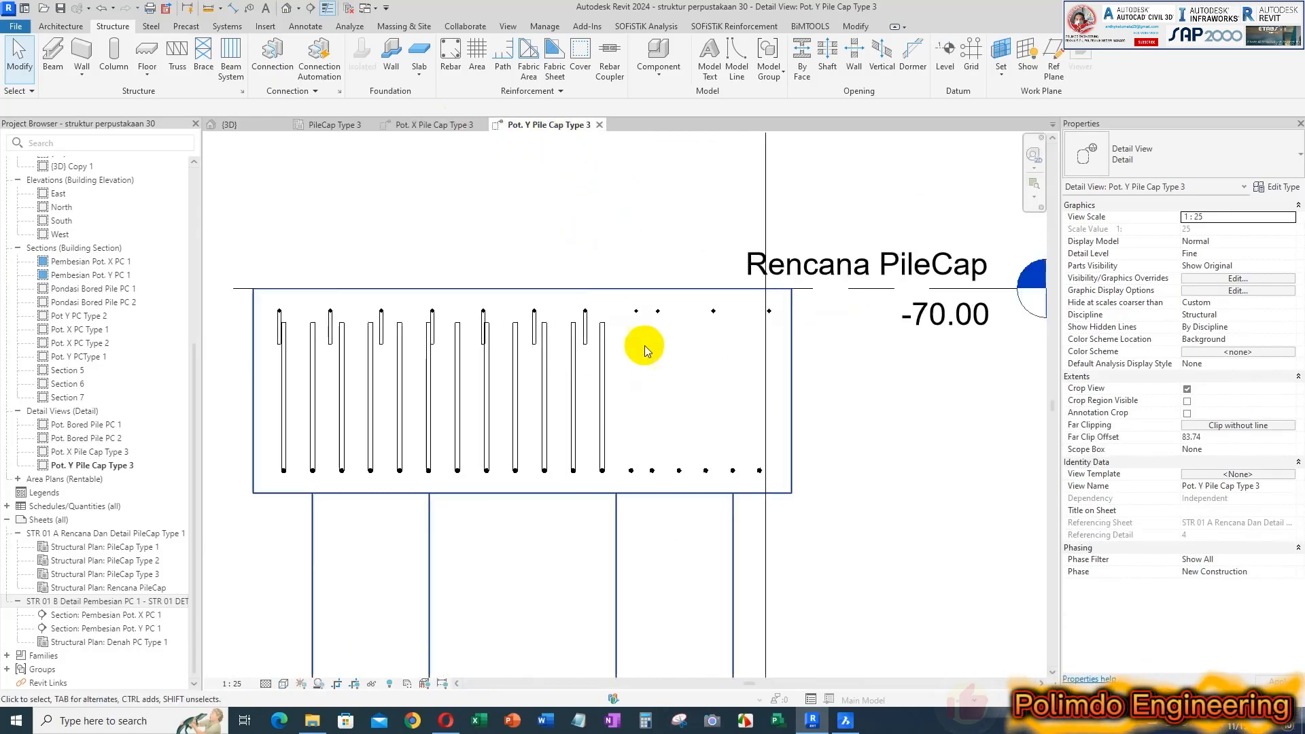
scroll(615, 320, "up", 2)
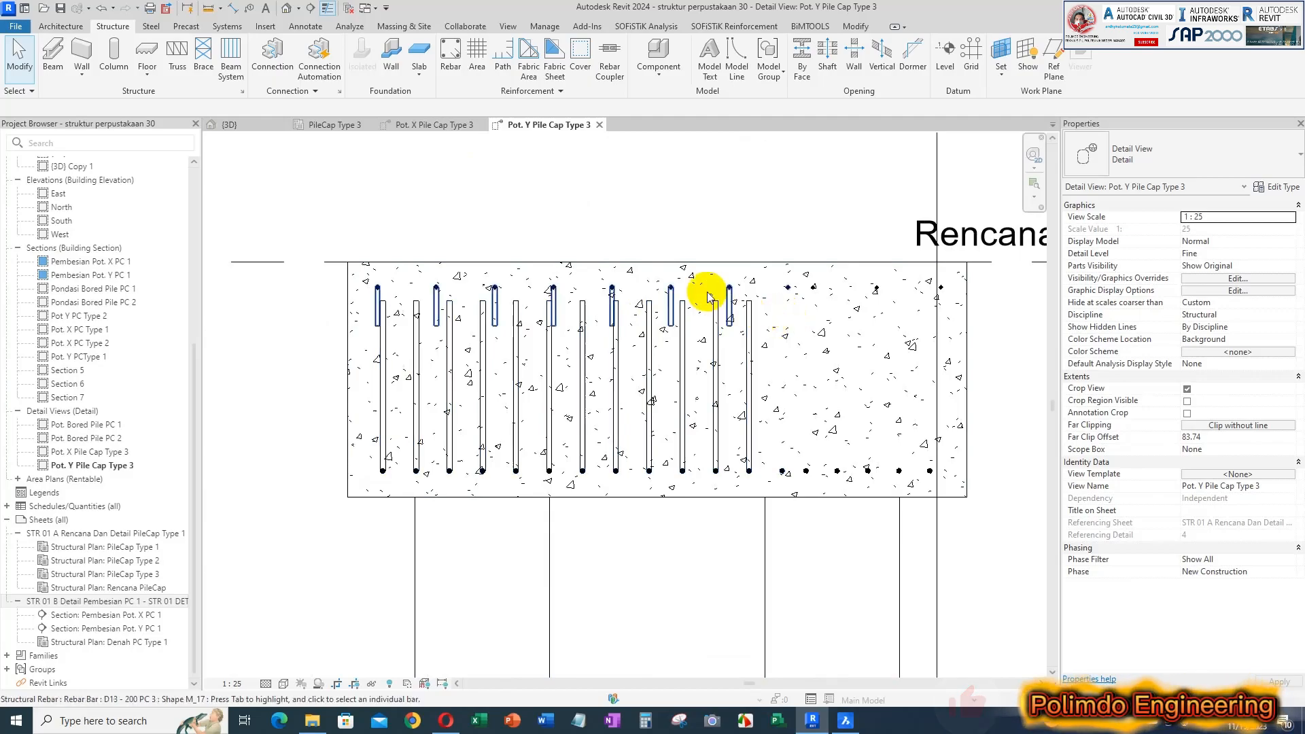
left_click(301, 127)
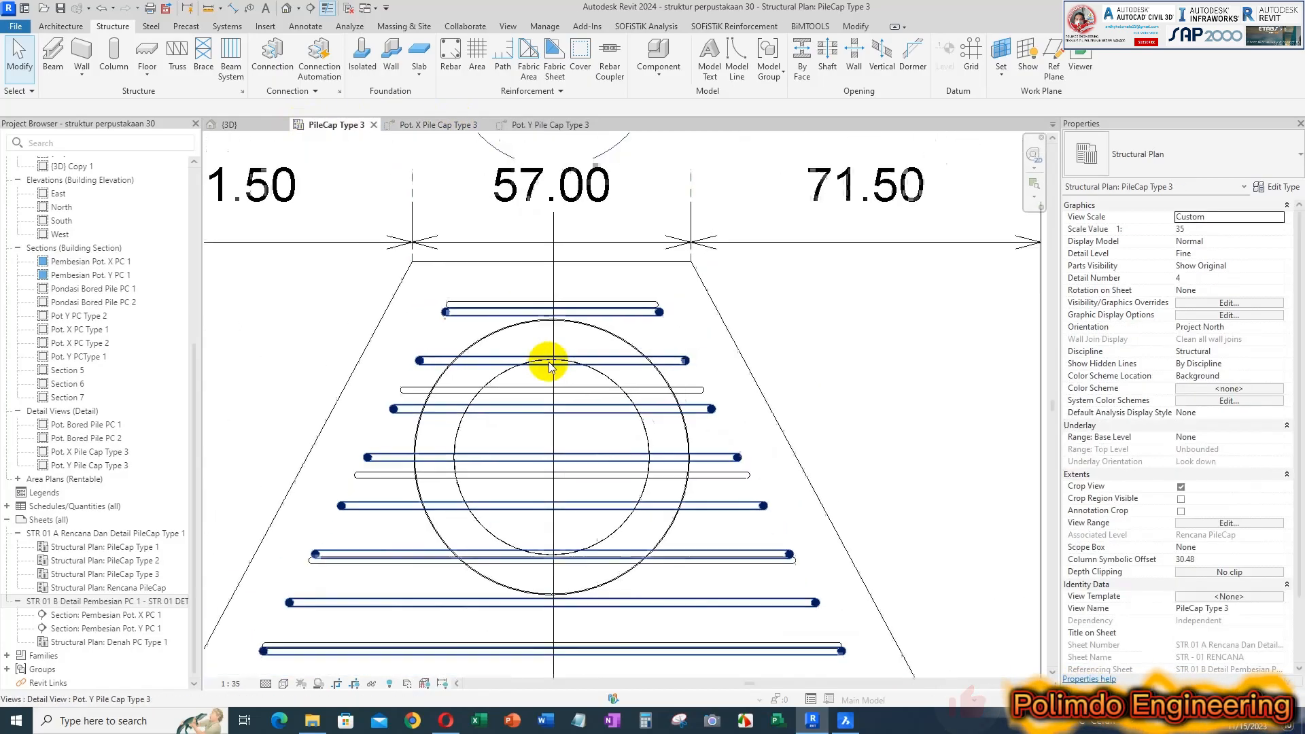
scroll(577, 273, "down", 2)
middle_click_drag(602, 267, 587, 133)
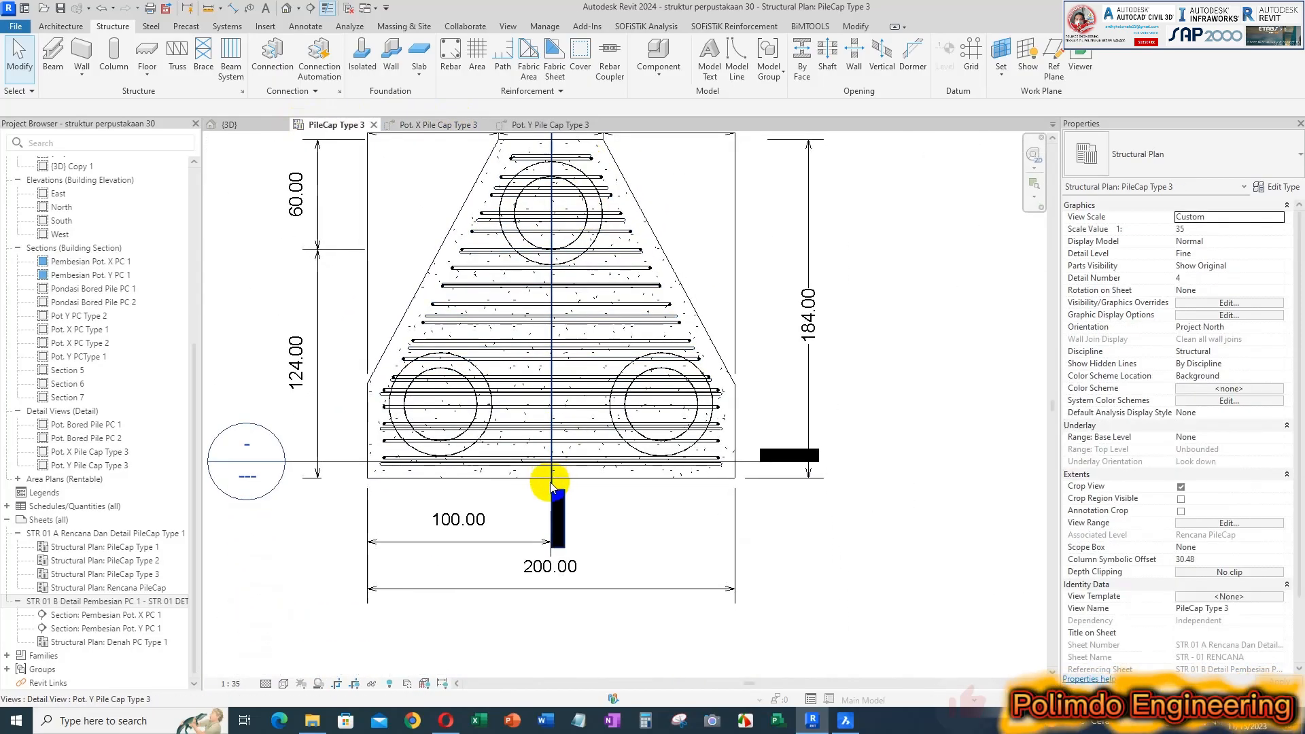
left_click(550, 483)
middle_click_drag(726, 345, 722, 398)
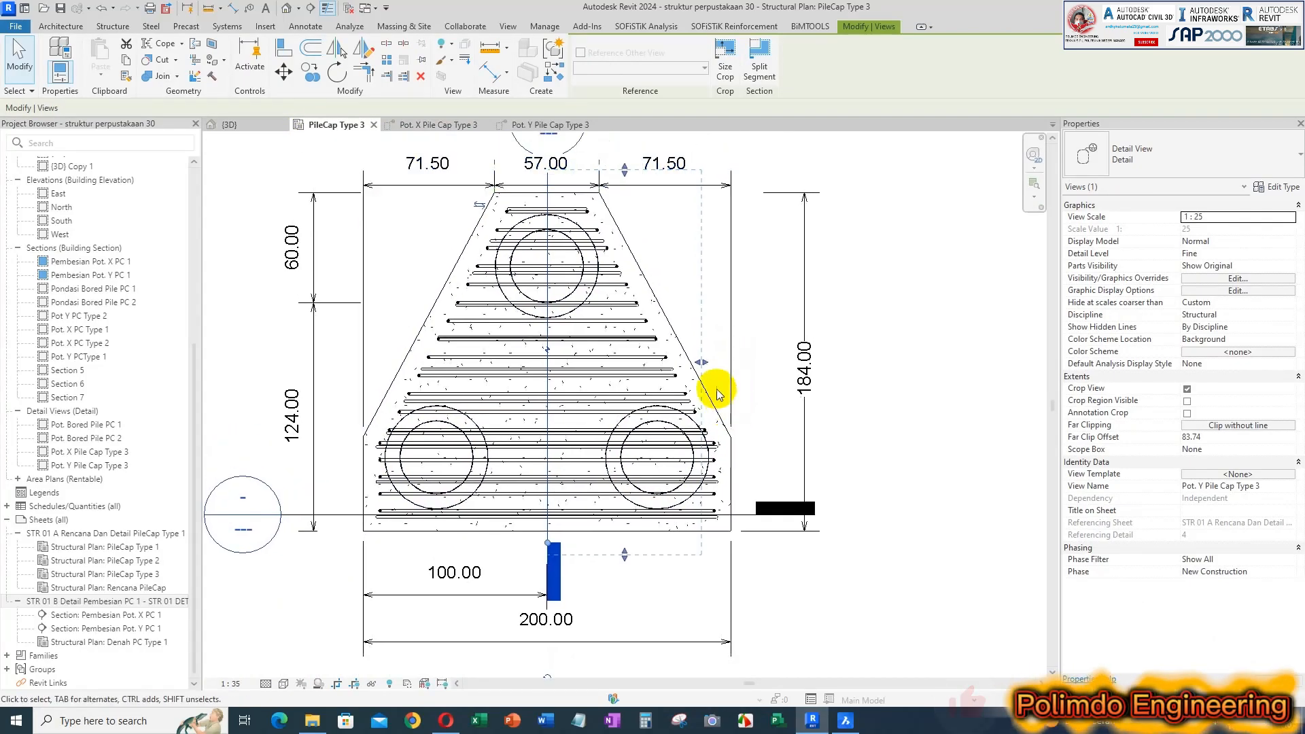
left_click_drag(703, 367, 745, 364)
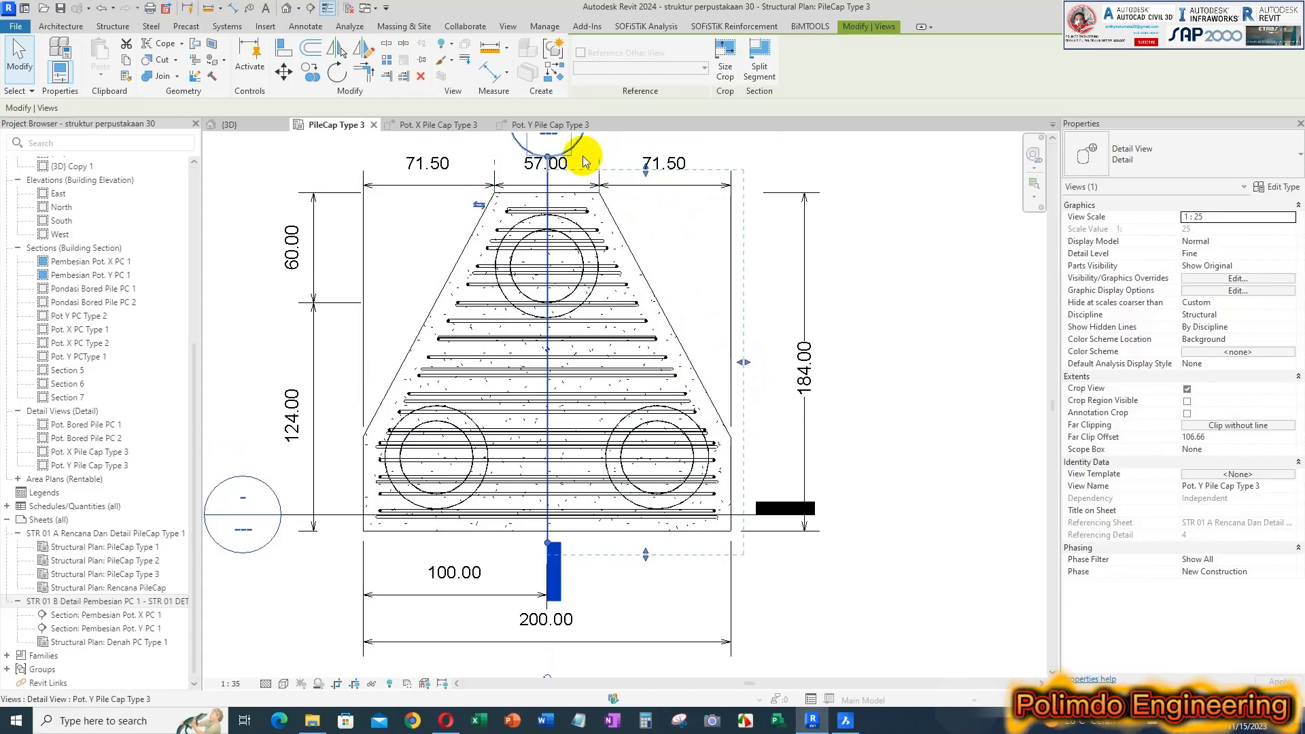
double_click(554, 134)
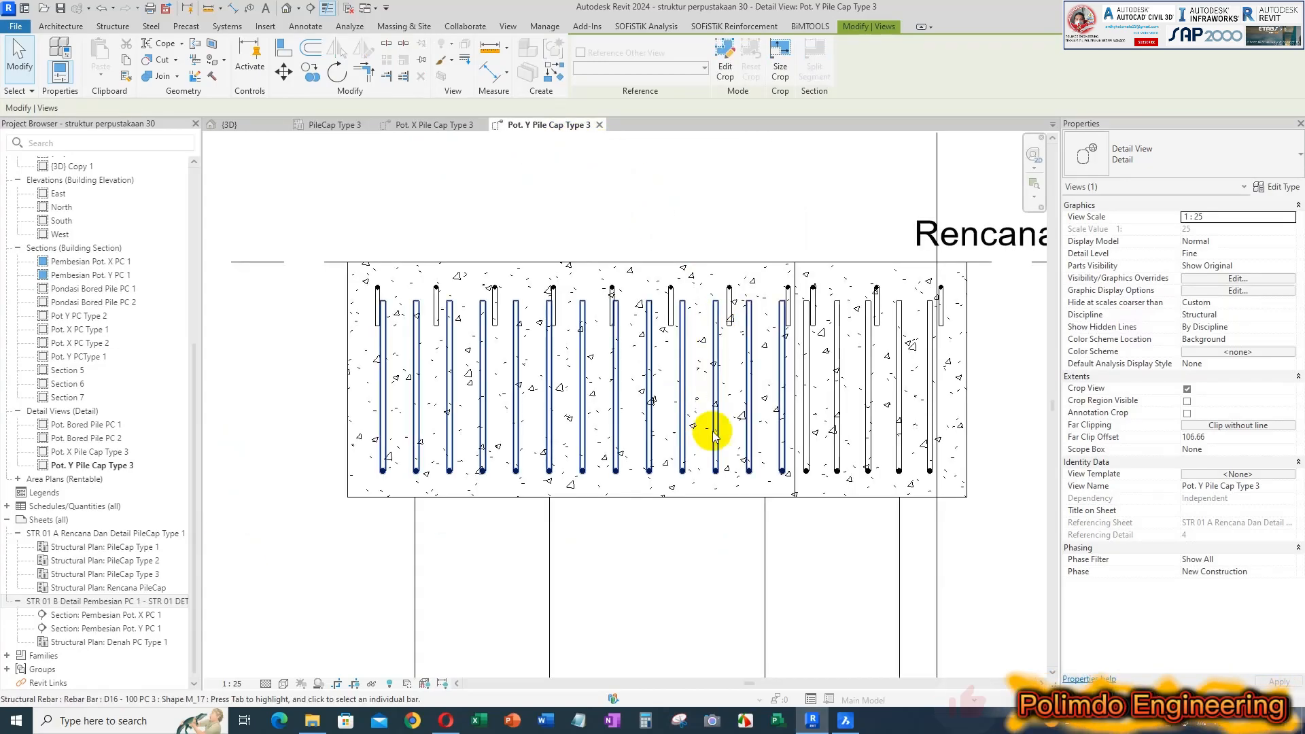
key("Escape")
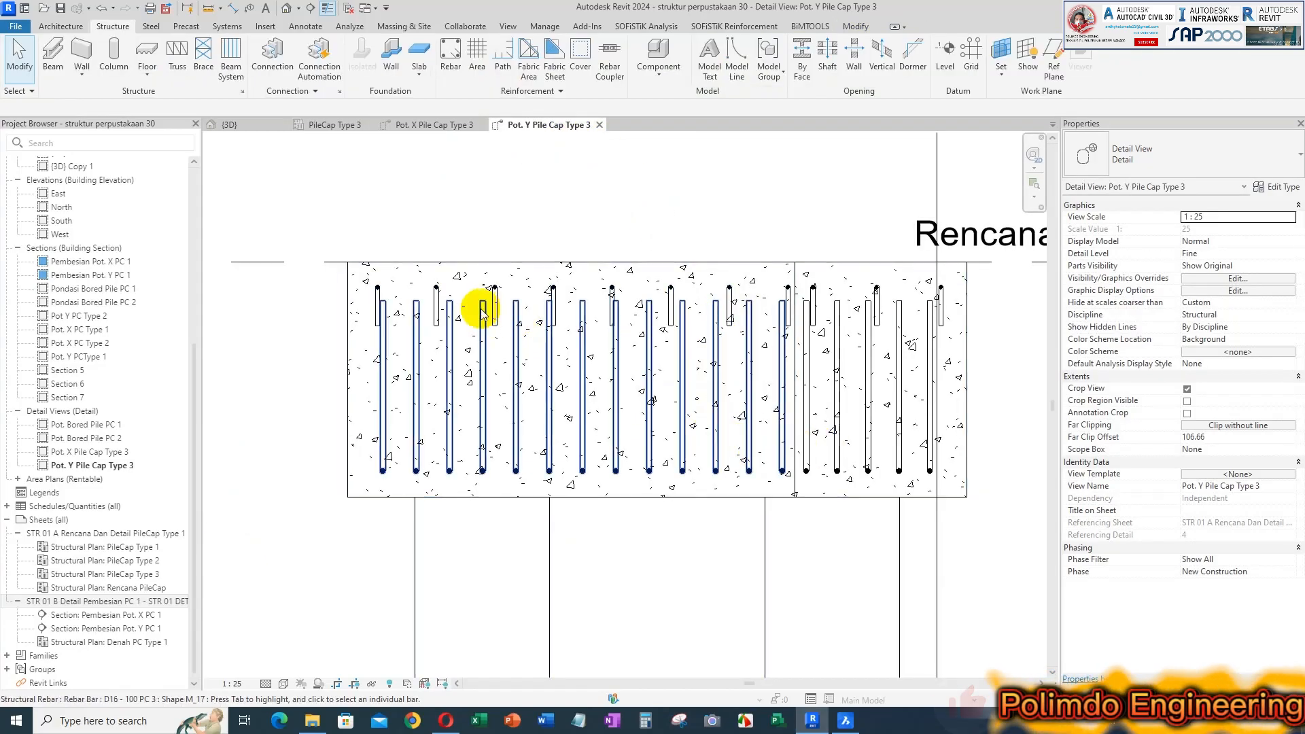
- In the PileCap Type 3 plan, shorten the Pot. Y section's far clip offset to about 13.87, and return to that section view
left_click(333, 125)
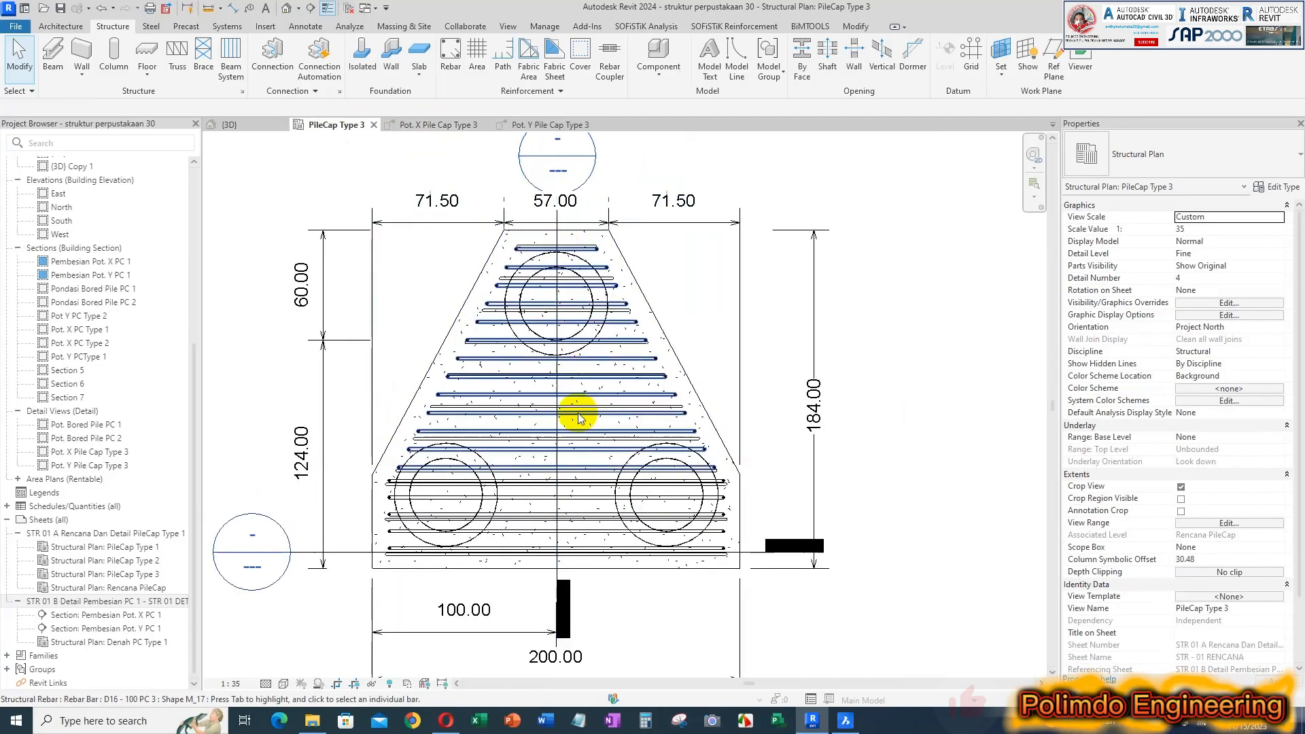
left_click(556, 569)
left_click_drag(752, 399, 586, 368)
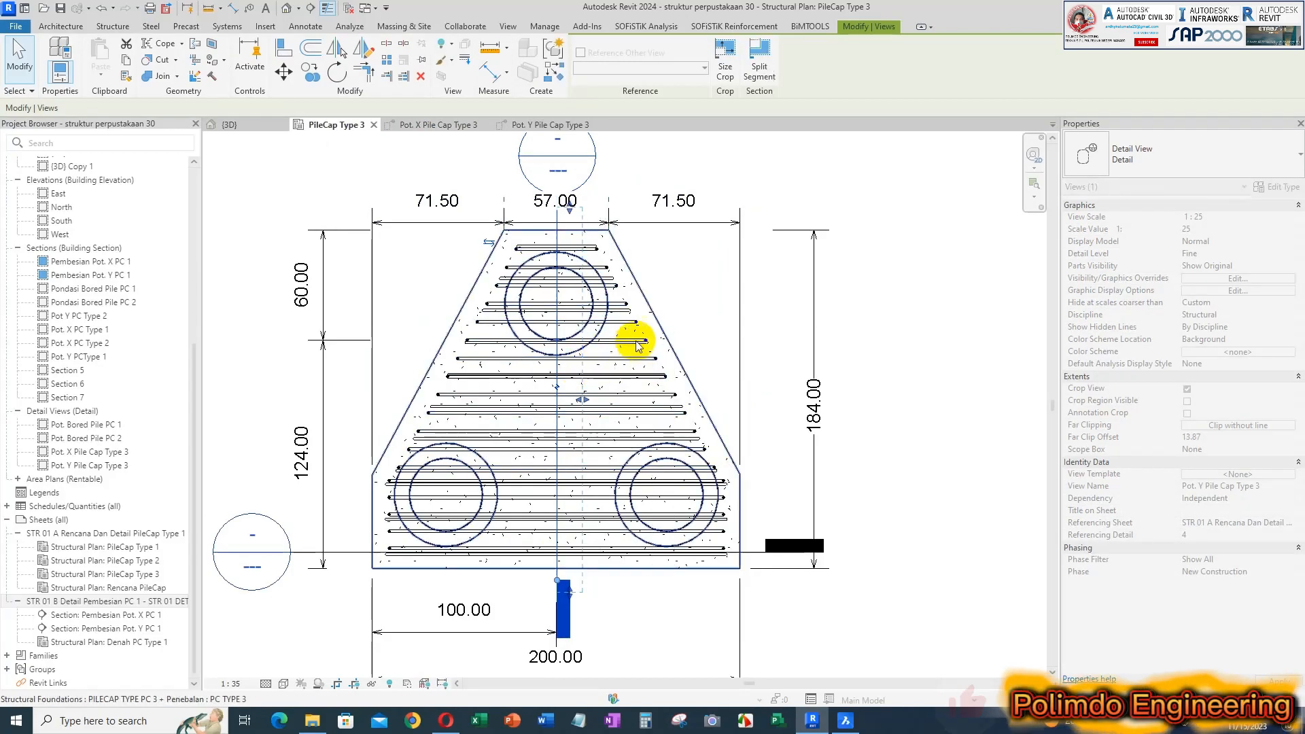
left_click(554, 140)
left_click(571, 128)
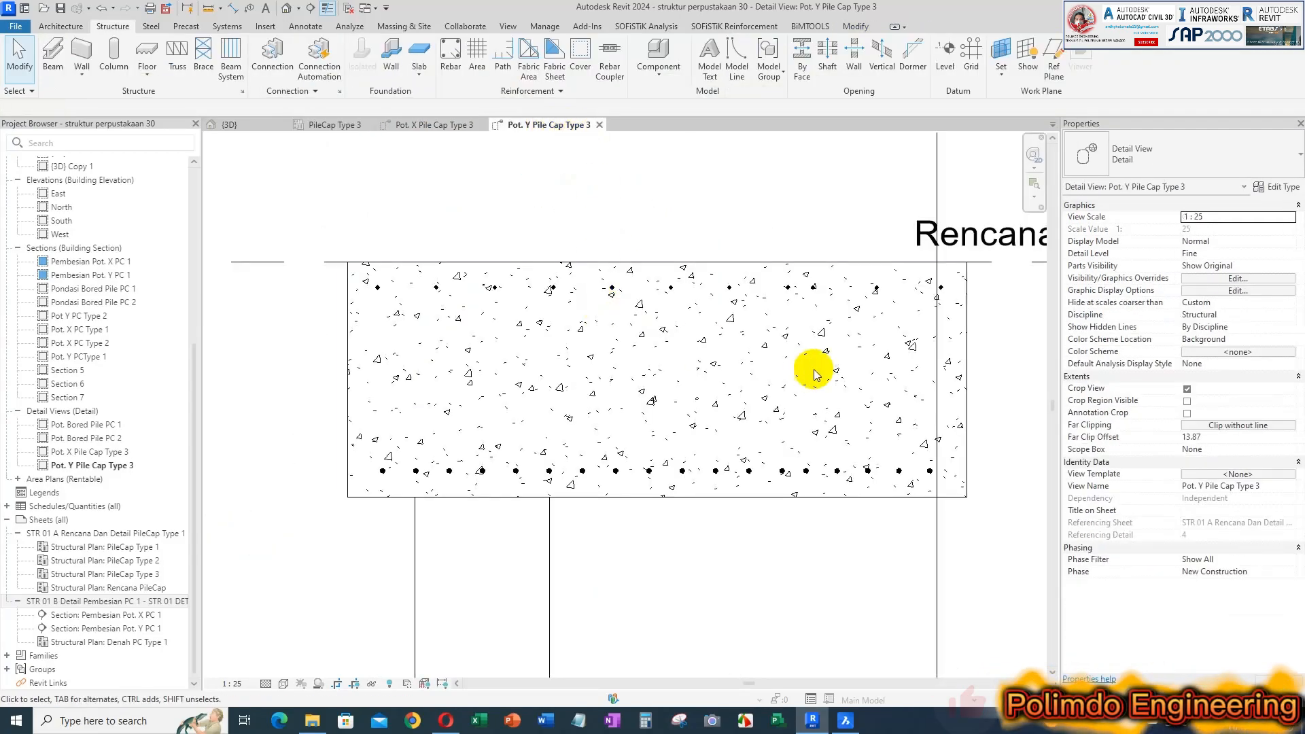
middle_click_drag(770, 376, 702, 364)
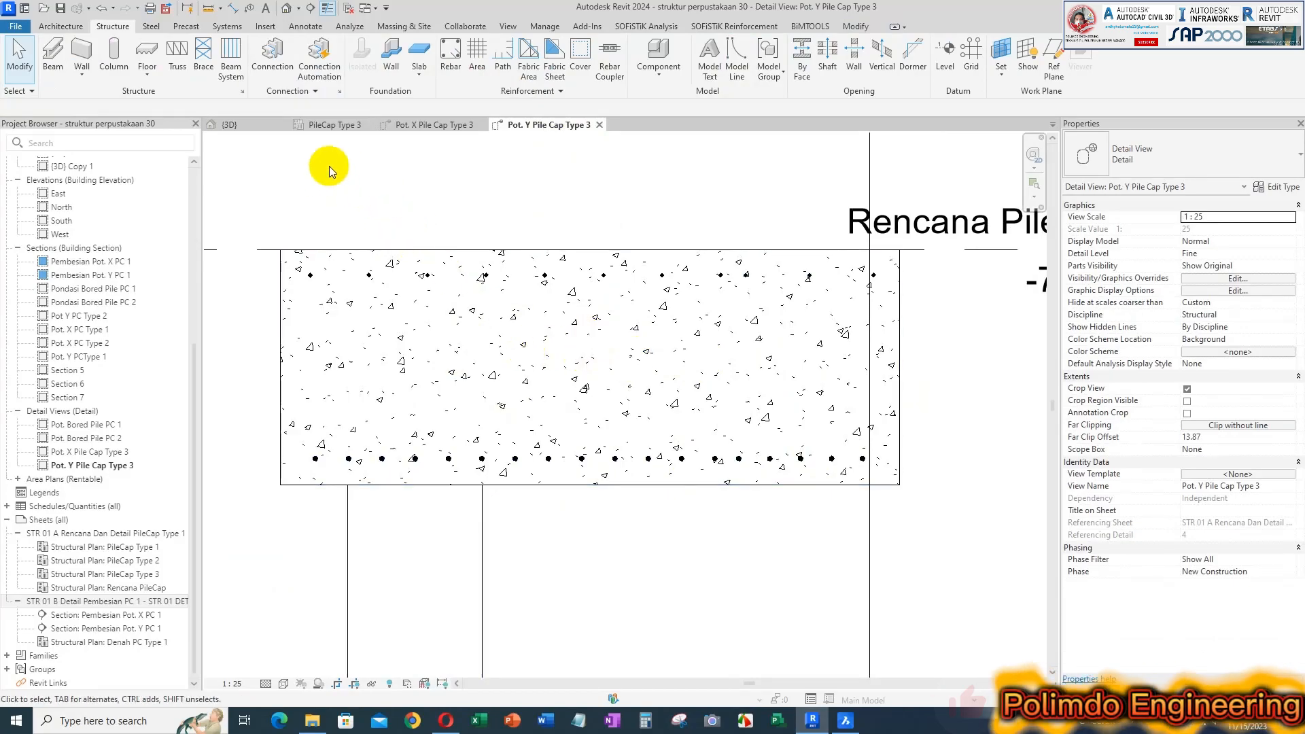
- Place an M_17 shape rebar of type D16 - 100 PC 3 in the pile cap section, parallel to the work plane
left_click(448, 53)
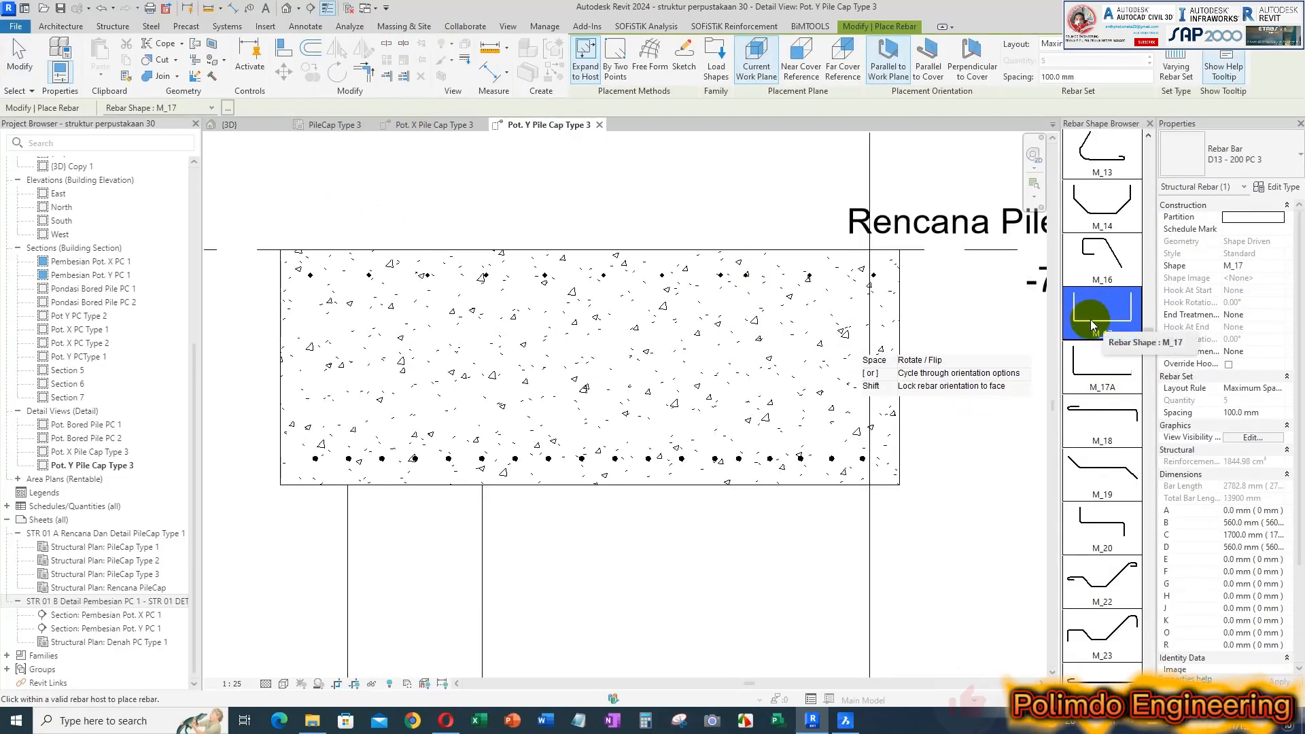
left_click_drag(1148, 335, 1147, 672)
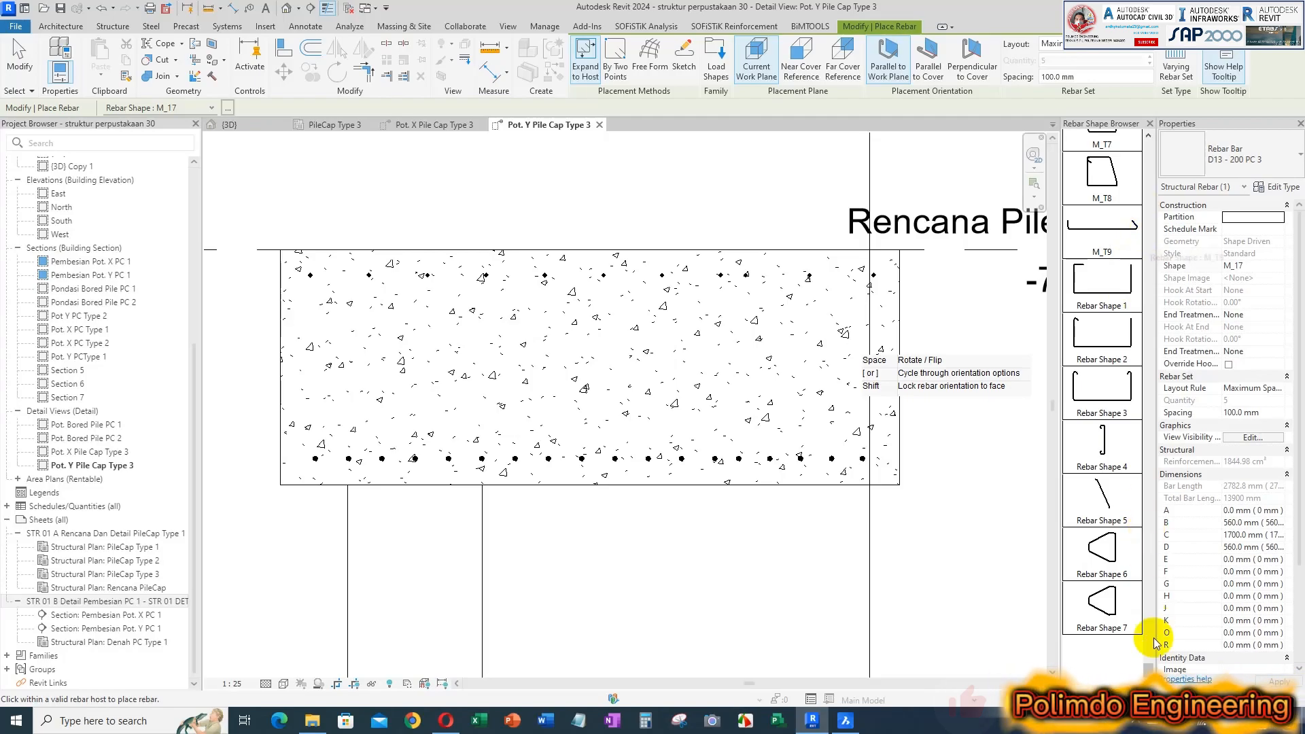
left_click(1148, 672)
left_click_drag(1149, 672, 1139, 326)
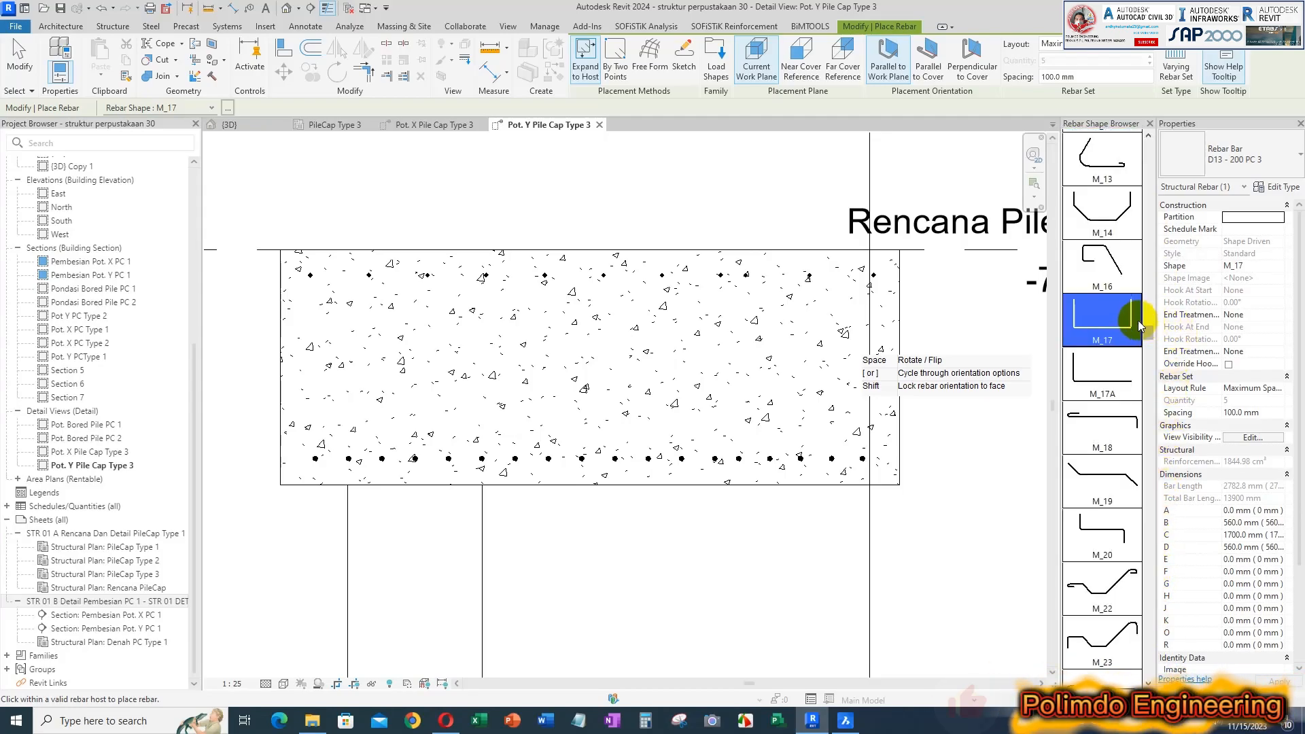
left_click(1238, 168)
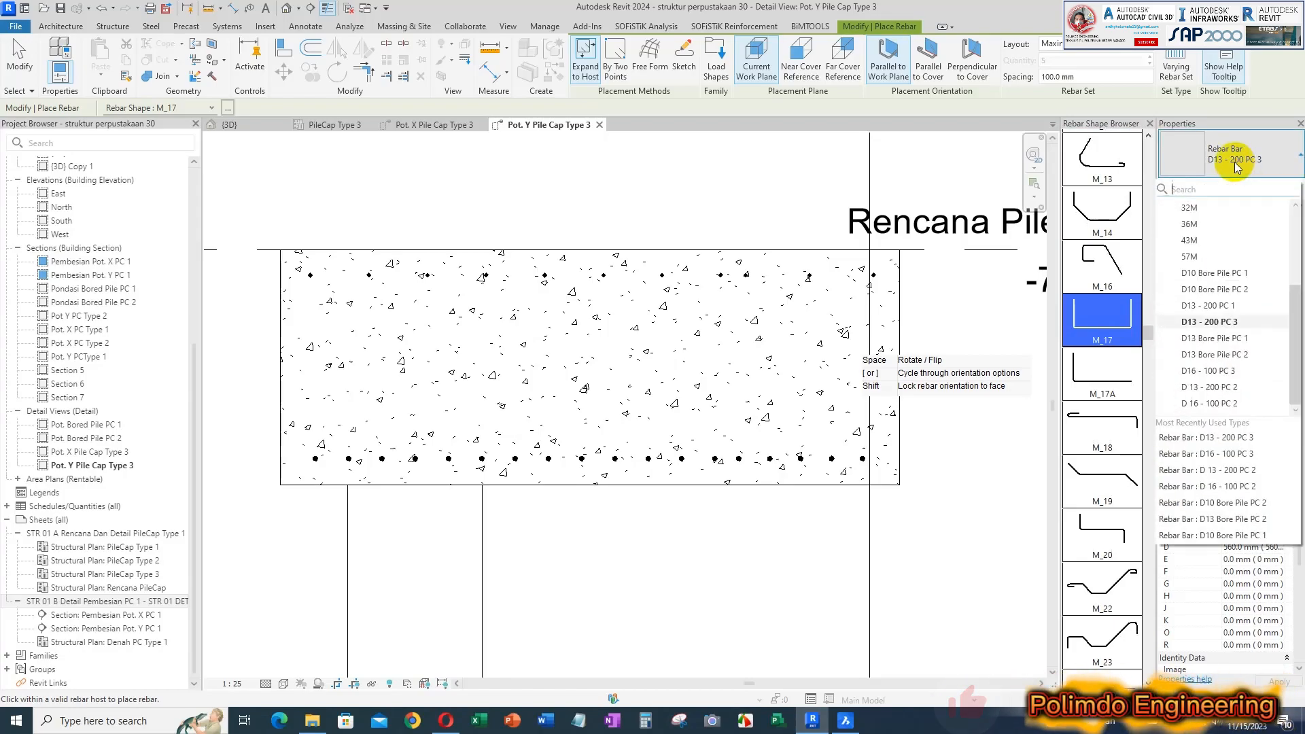
left_click(1213, 370)
left_click(786, 459)
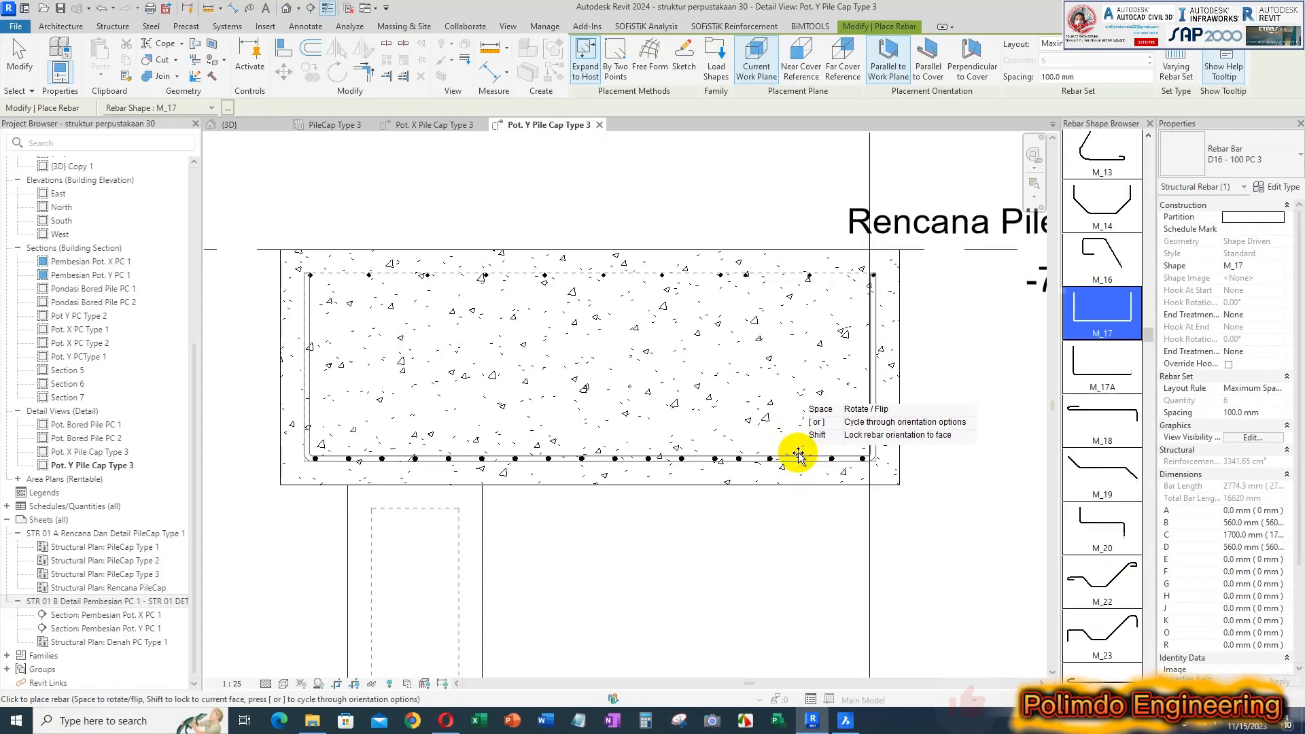
key("Escape")
- Edit the constraints of the placed U-shaped rebar and set its bottom segment's offset to -3 cm
scroll(806, 469, "up", 1)
scroll(807, 477, "up", 1)
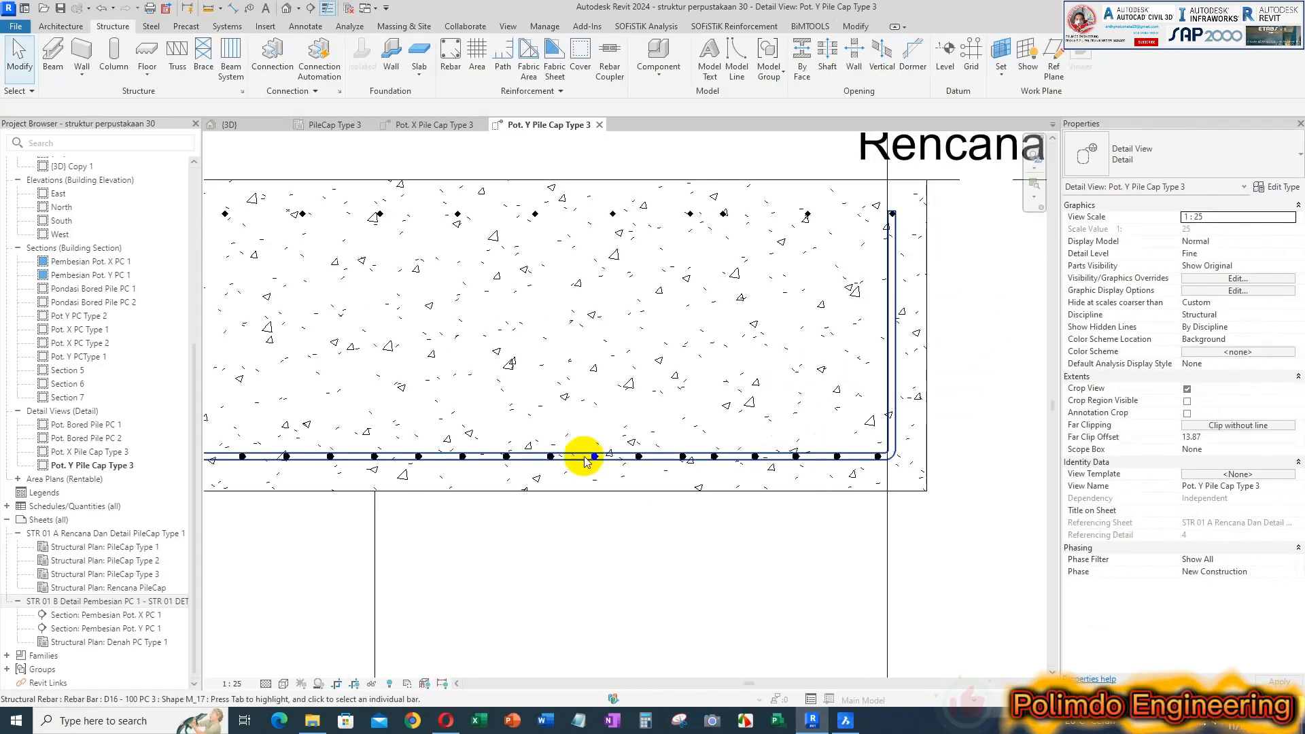
scroll(617, 423, "down", 2)
middle_click_drag(617, 420, 712, 416)
scroll(494, 443, "up", 1)
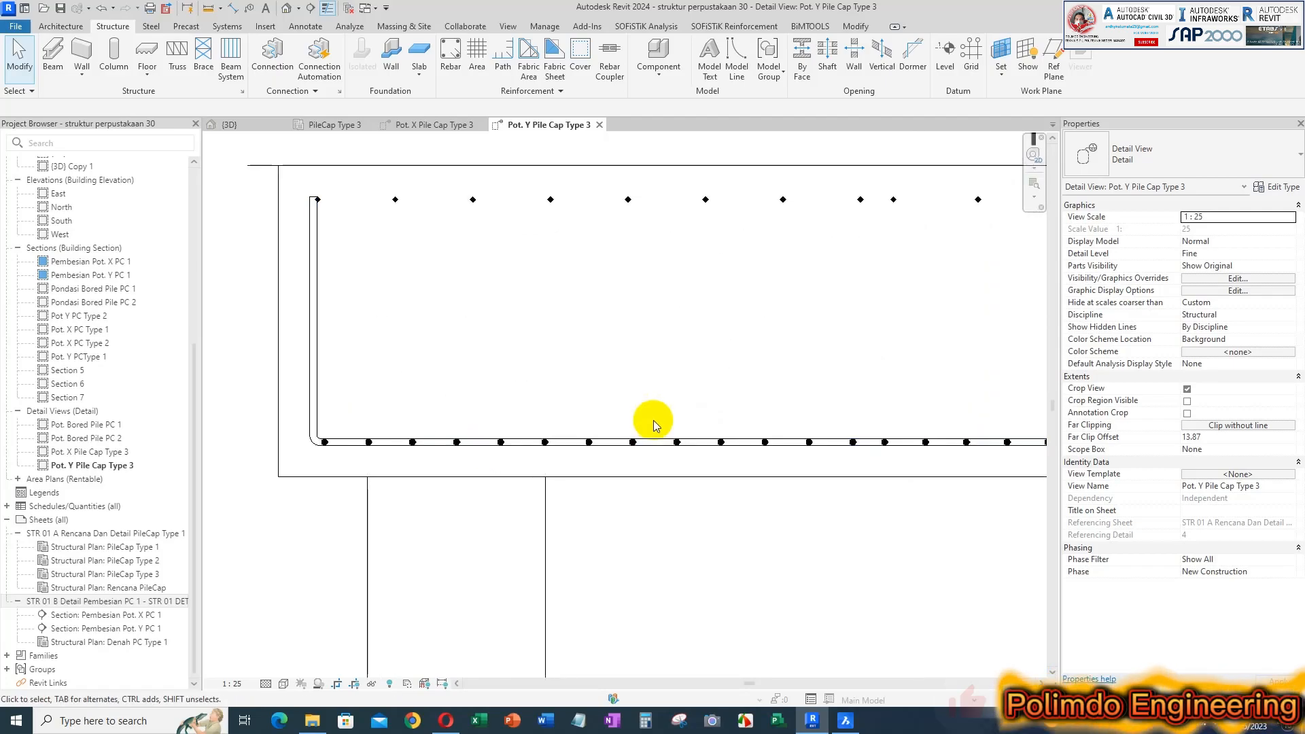
left_click(744, 451)
scroll(694, 442, "up", 2)
scroll(680, 435, "down", 3)
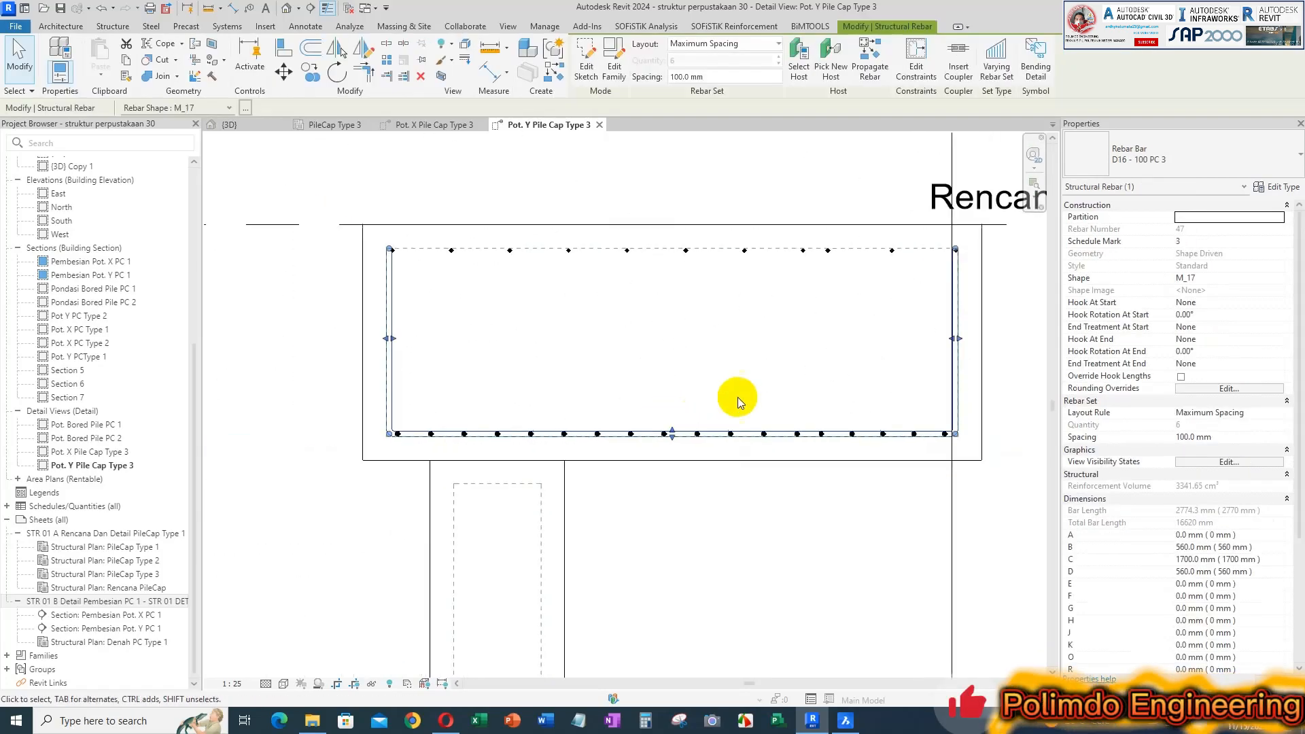
left_click(916, 61)
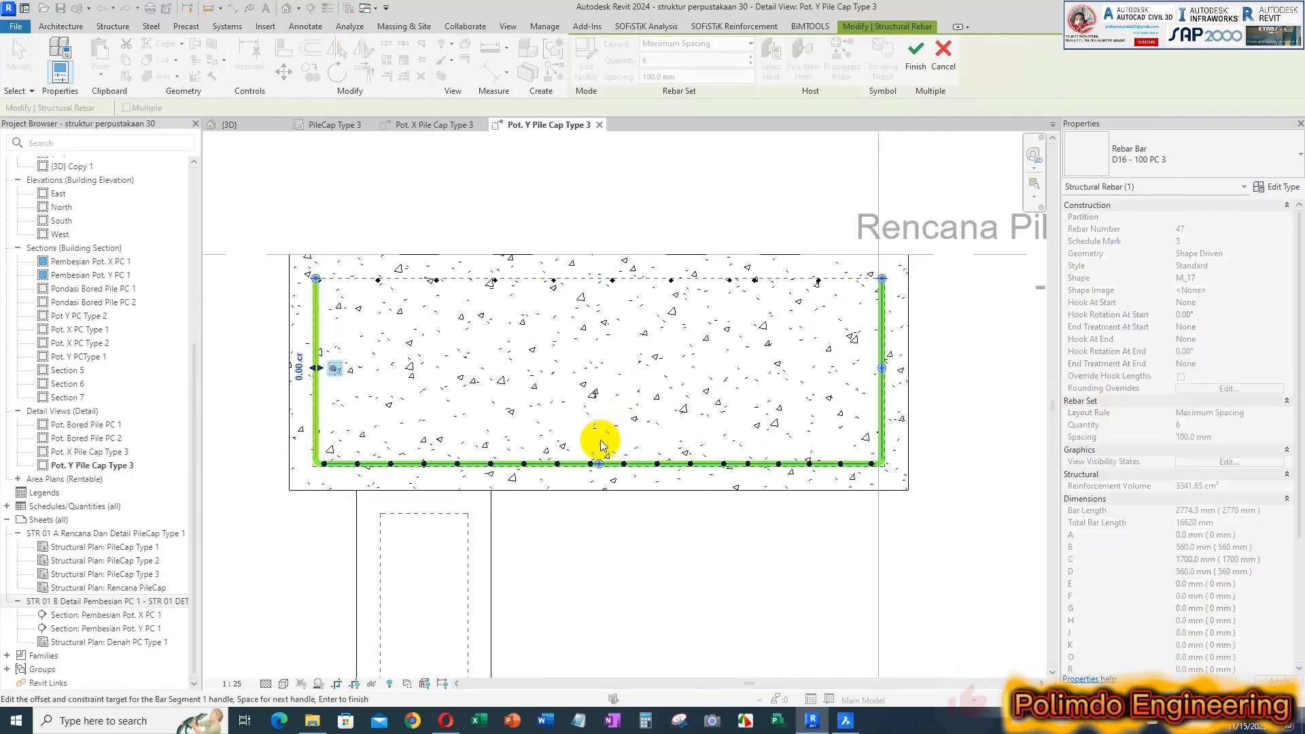
left_click(599, 467)
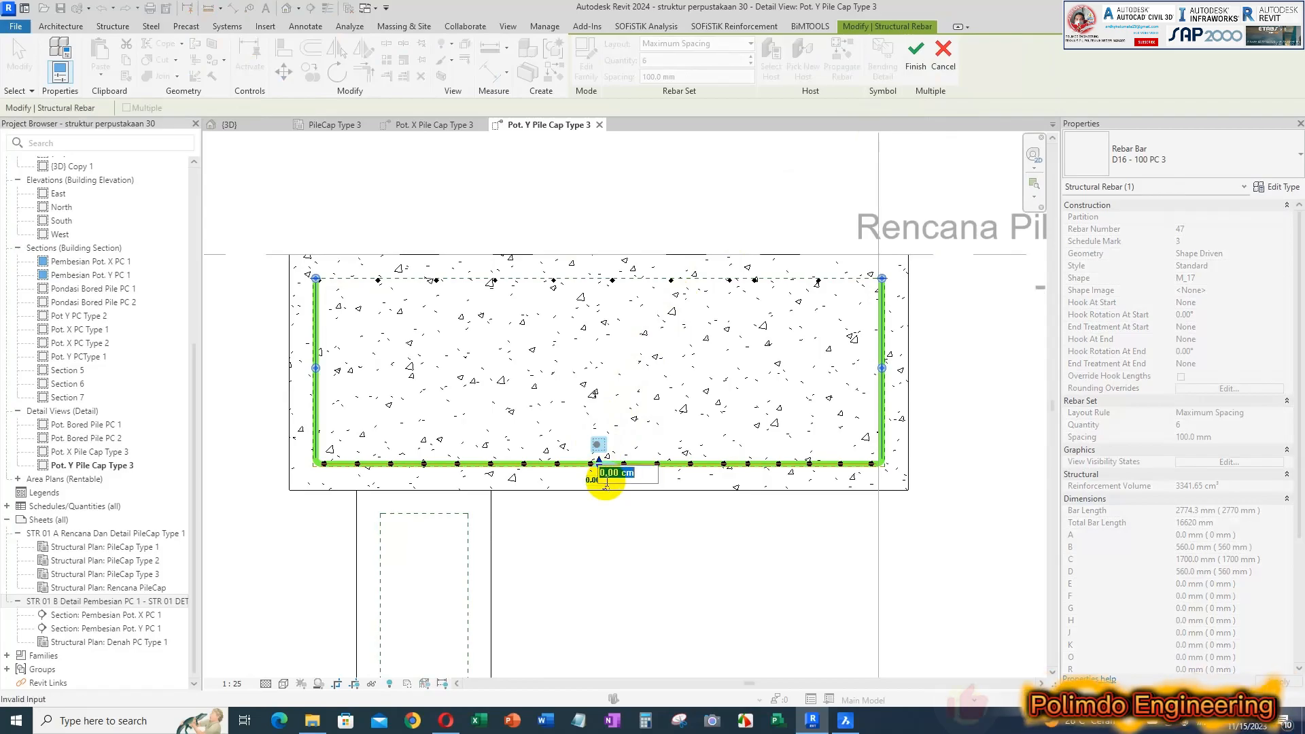
left_click(604, 480)
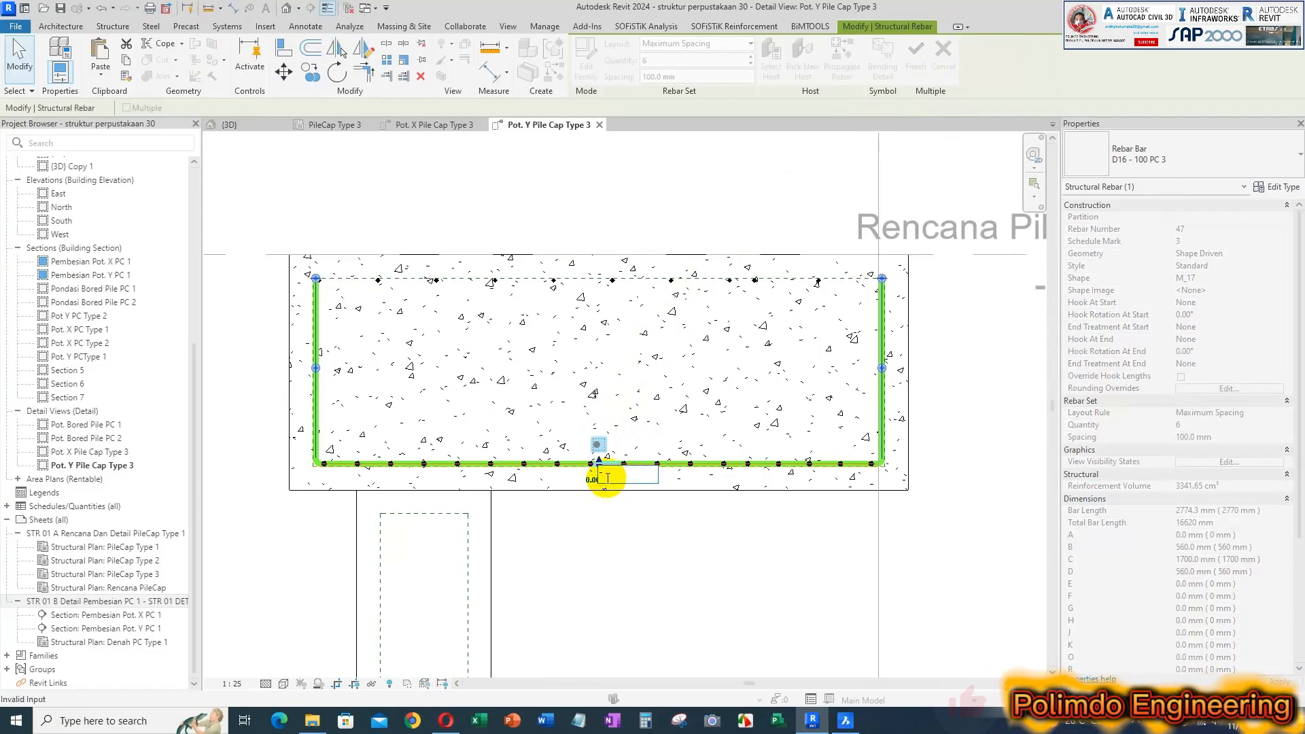
type("-3")
key("Return")
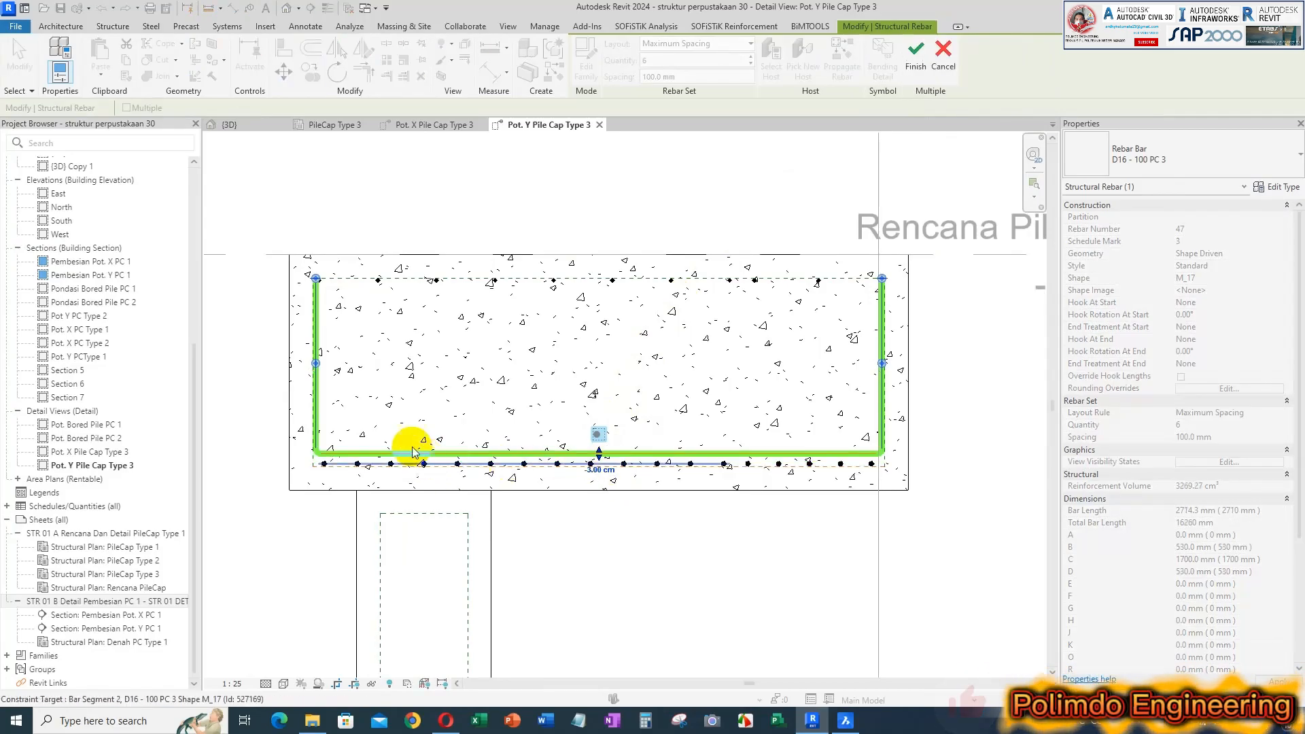
- Set the constraint offset of the U-shaped rebar's left leg to -2 cm
scroll(313, 371, "up", 2)
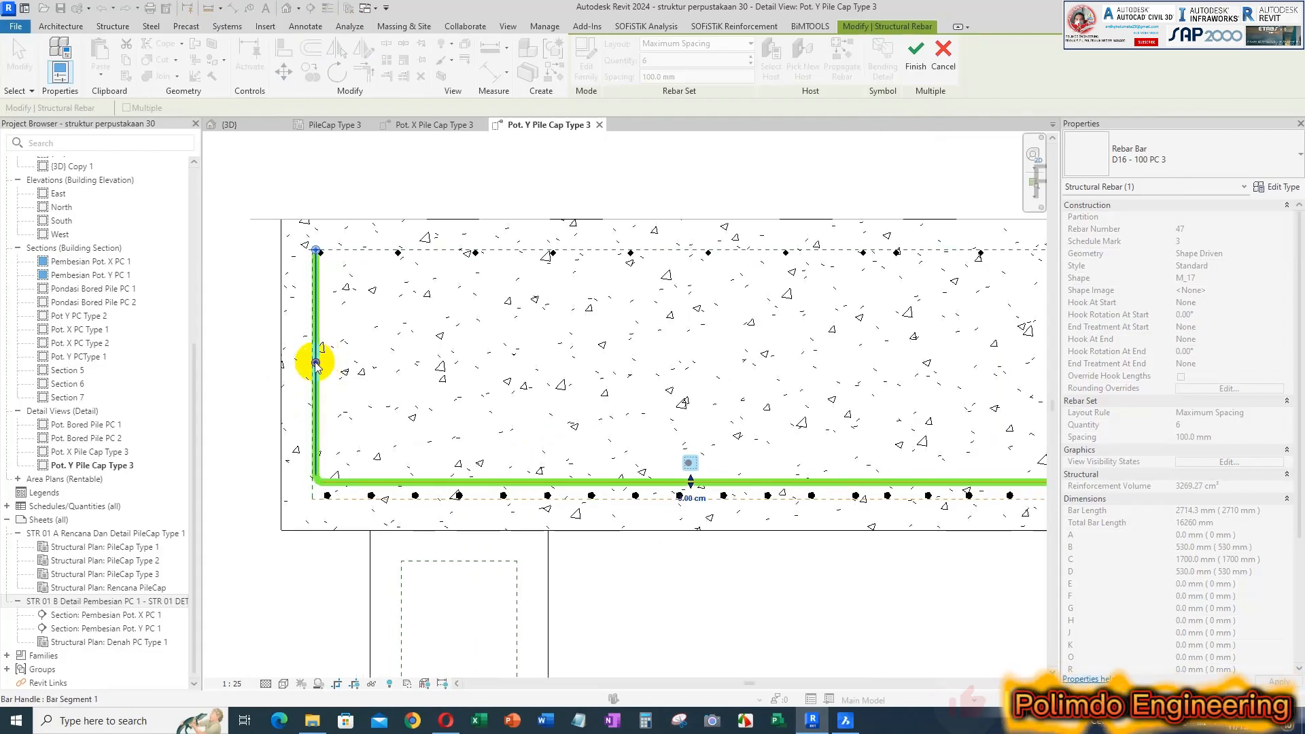
left_click(315, 363)
left_click(300, 360)
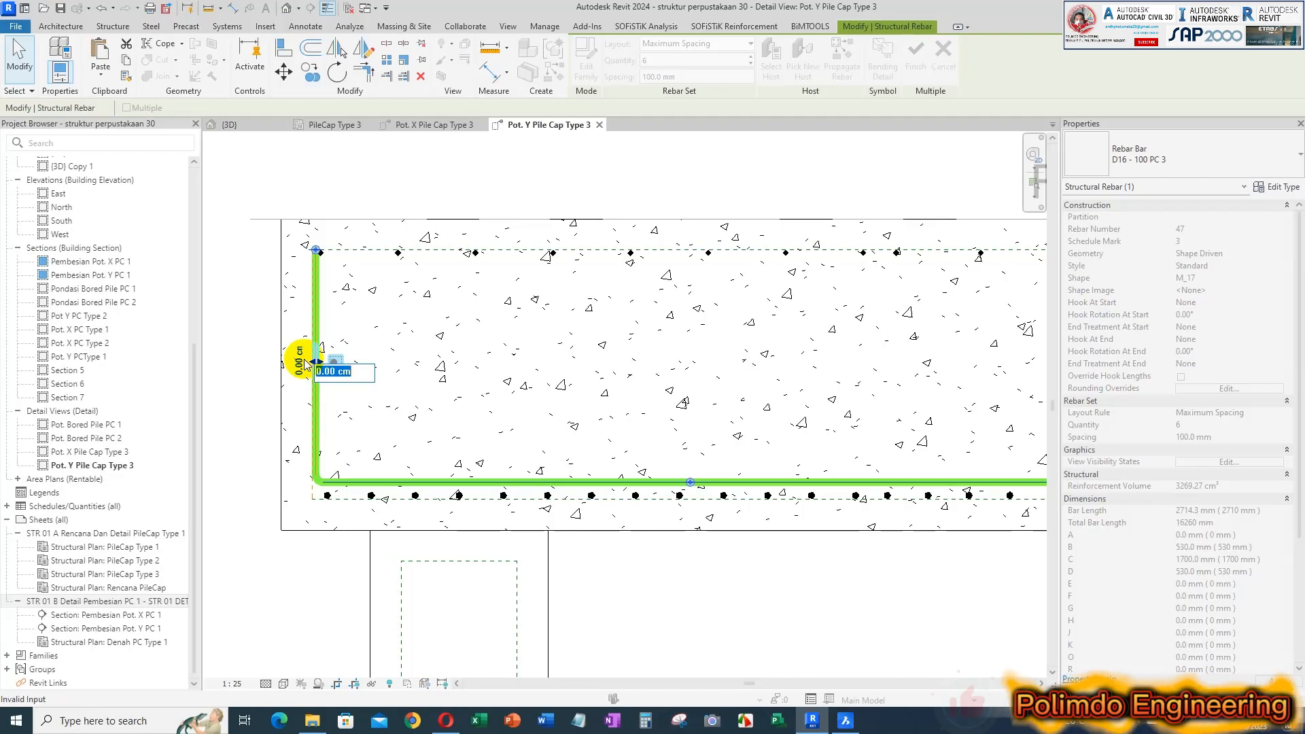
key("Return")
scroll(501, 402, "down", 3)
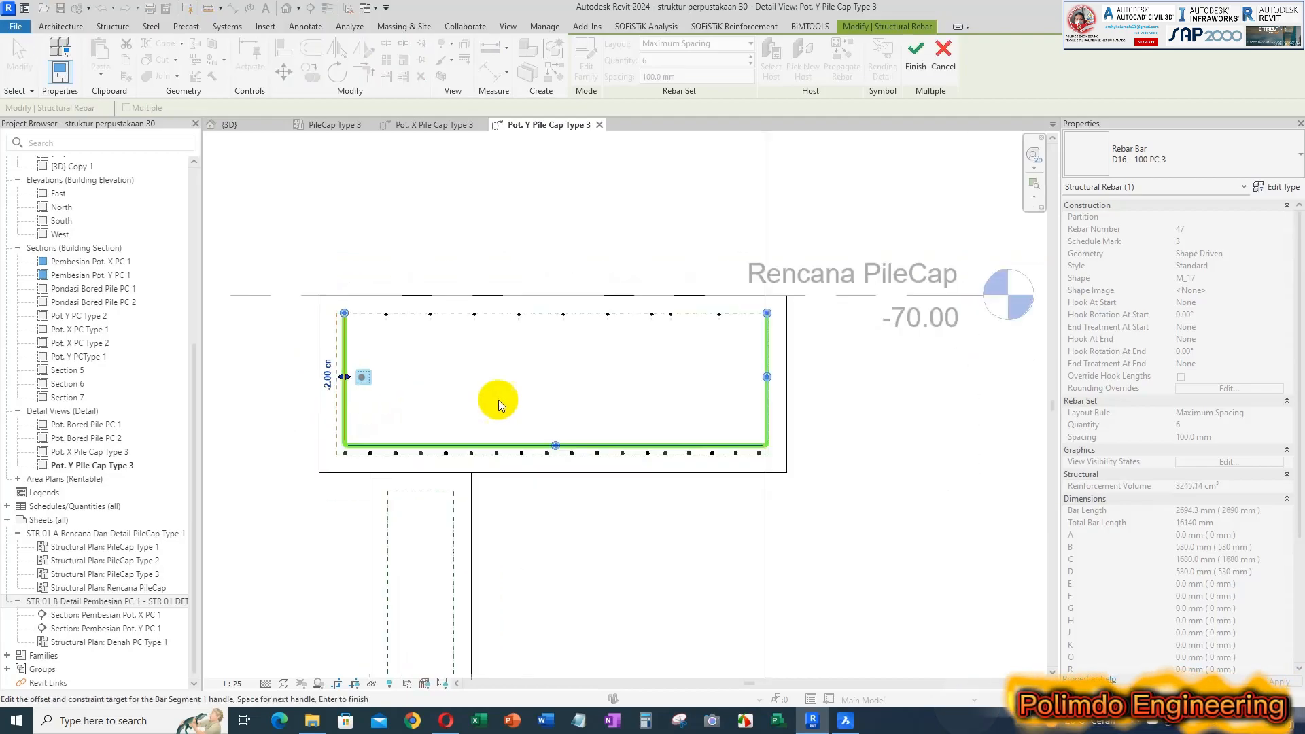
- Set the constraint offset of the rebar's right leg to -2 cm and finish editing the constraints
scroll(778, 378, "up", 1)
left_click(766, 378)
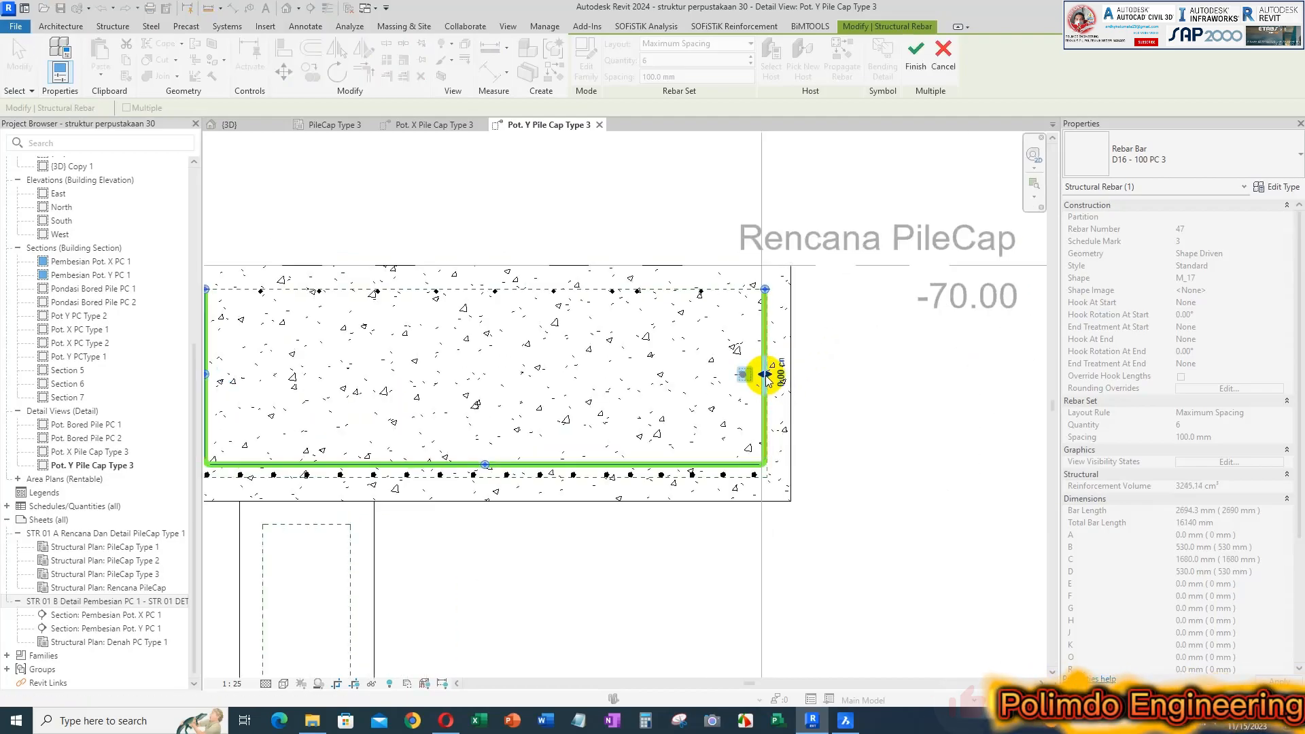
left_click(780, 376)
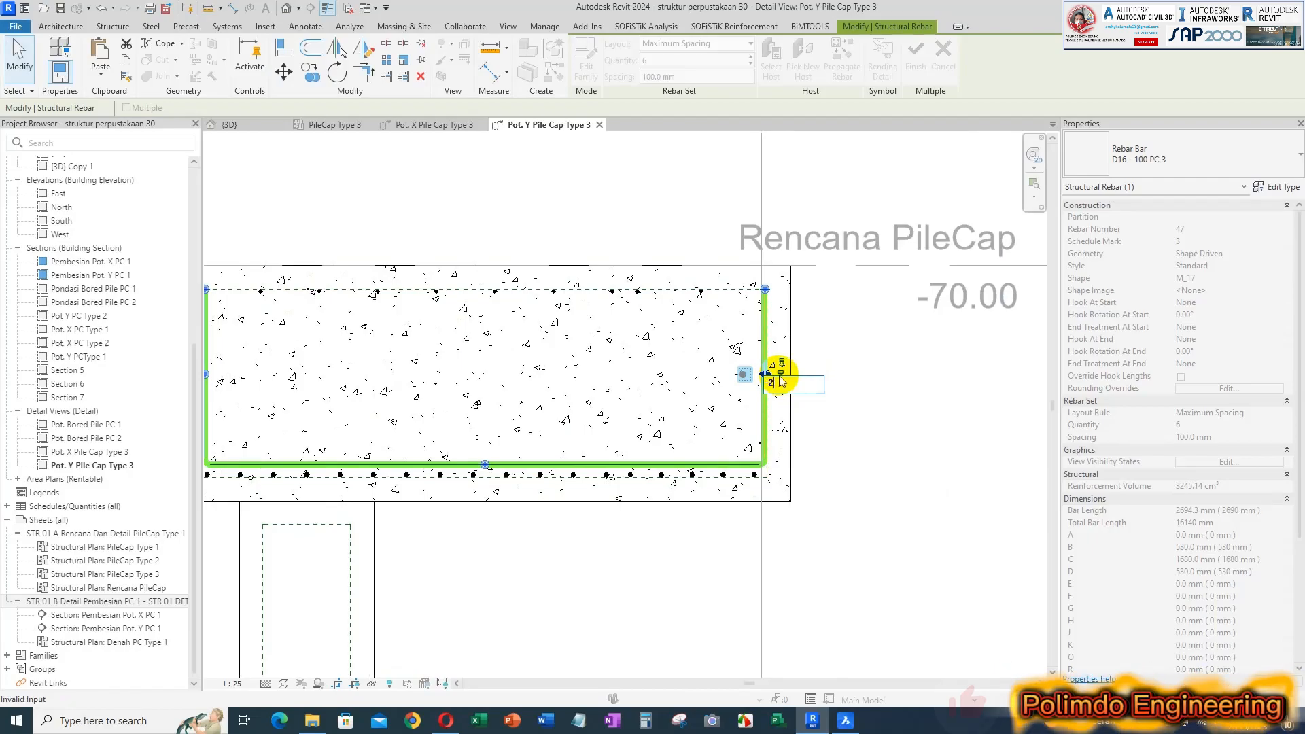
key("Return")
scroll(707, 371, "down", 1)
scroll(524, 466, "up", 1)
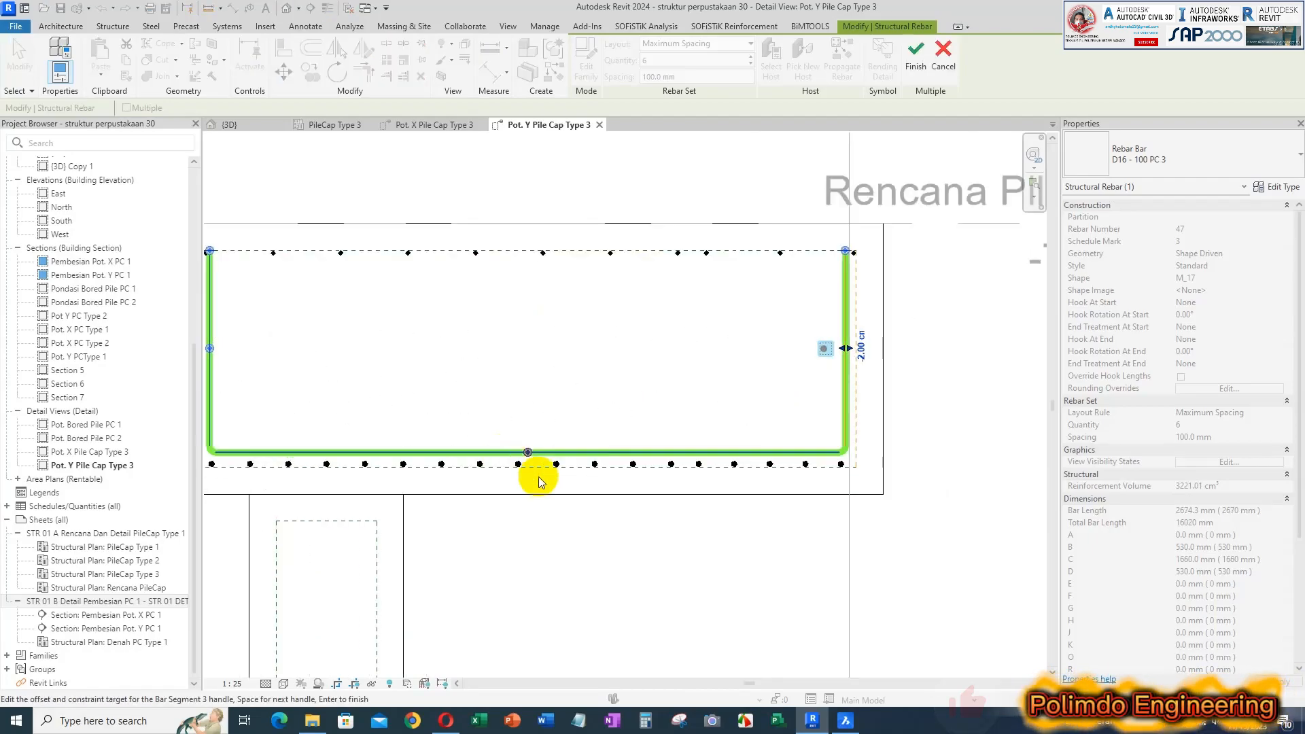
scroll(612, 449, "up", 2)
scroll(779, 463, "down", 2)
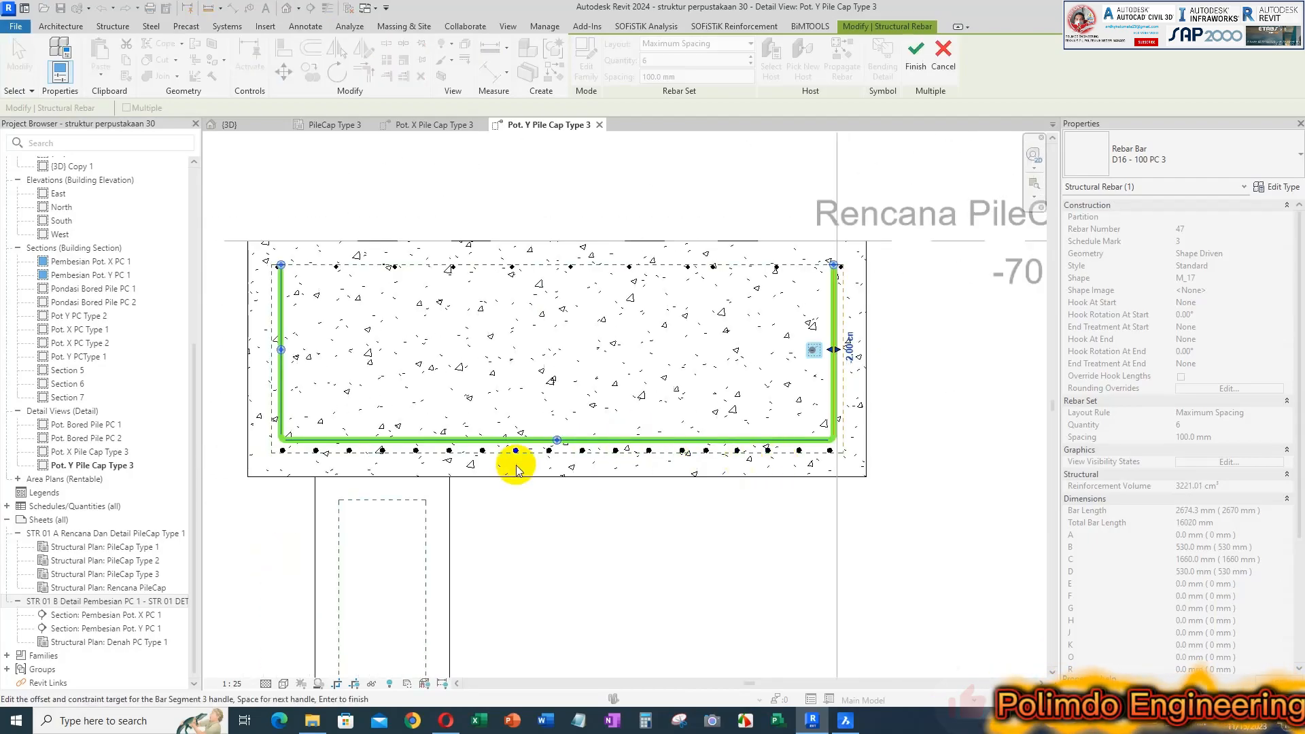
scroll(516, 464, "up", 1)
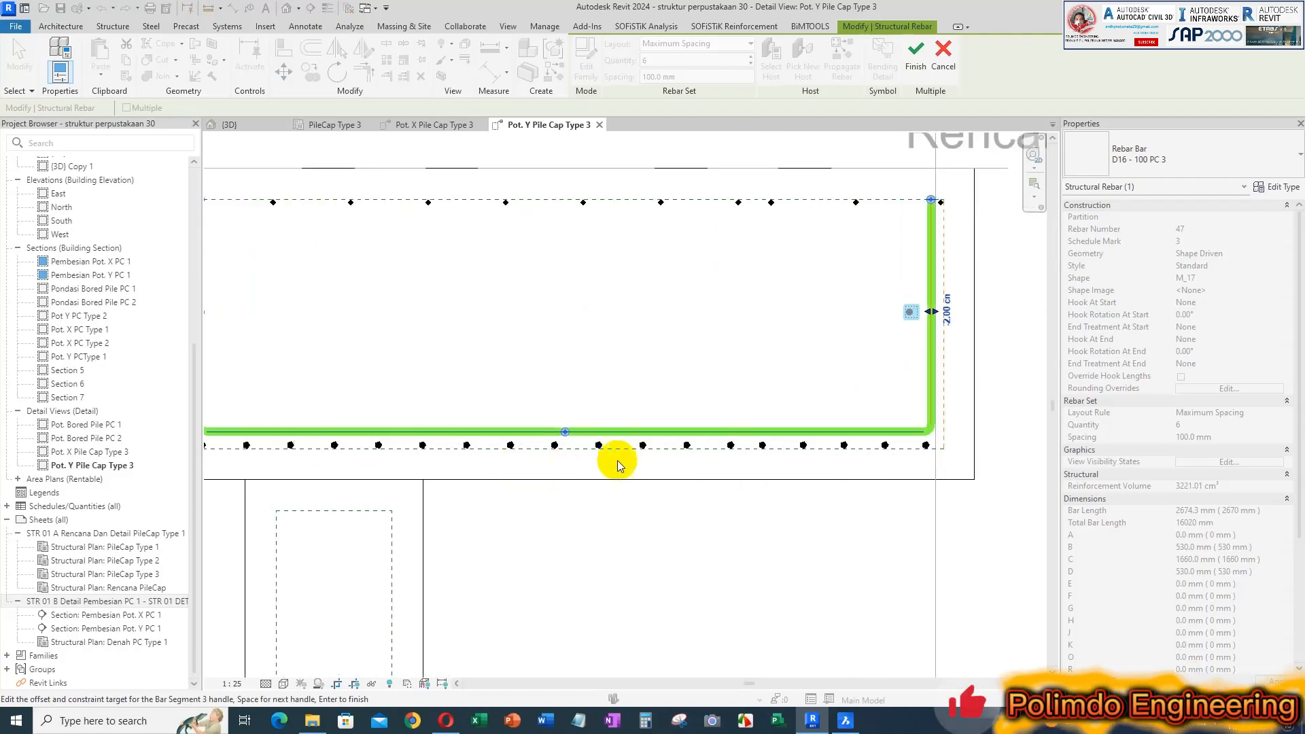
left_click(914, 51)
key("Escape")
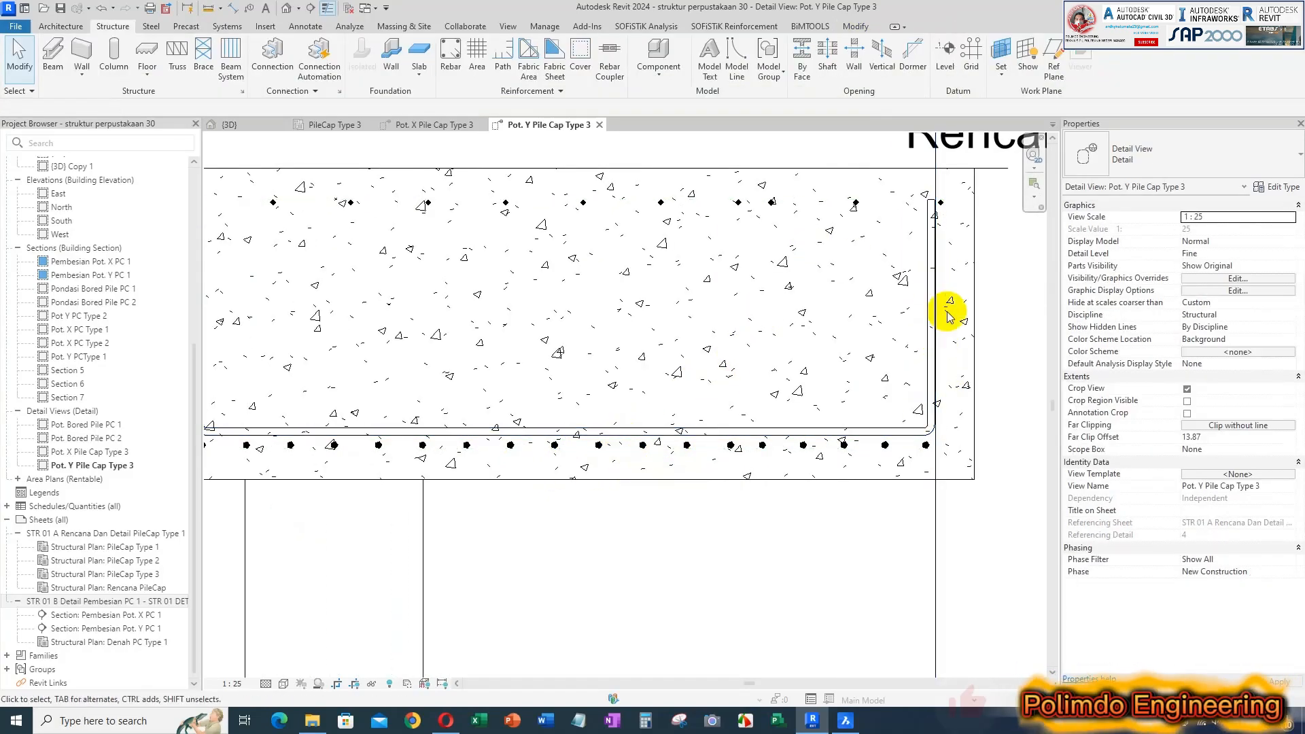
- Lower the U-shaped rebar's bottom segment onto the row of bottom bars, making its legs about 542.7 mm long
scroll(890, 374, "up", 3)
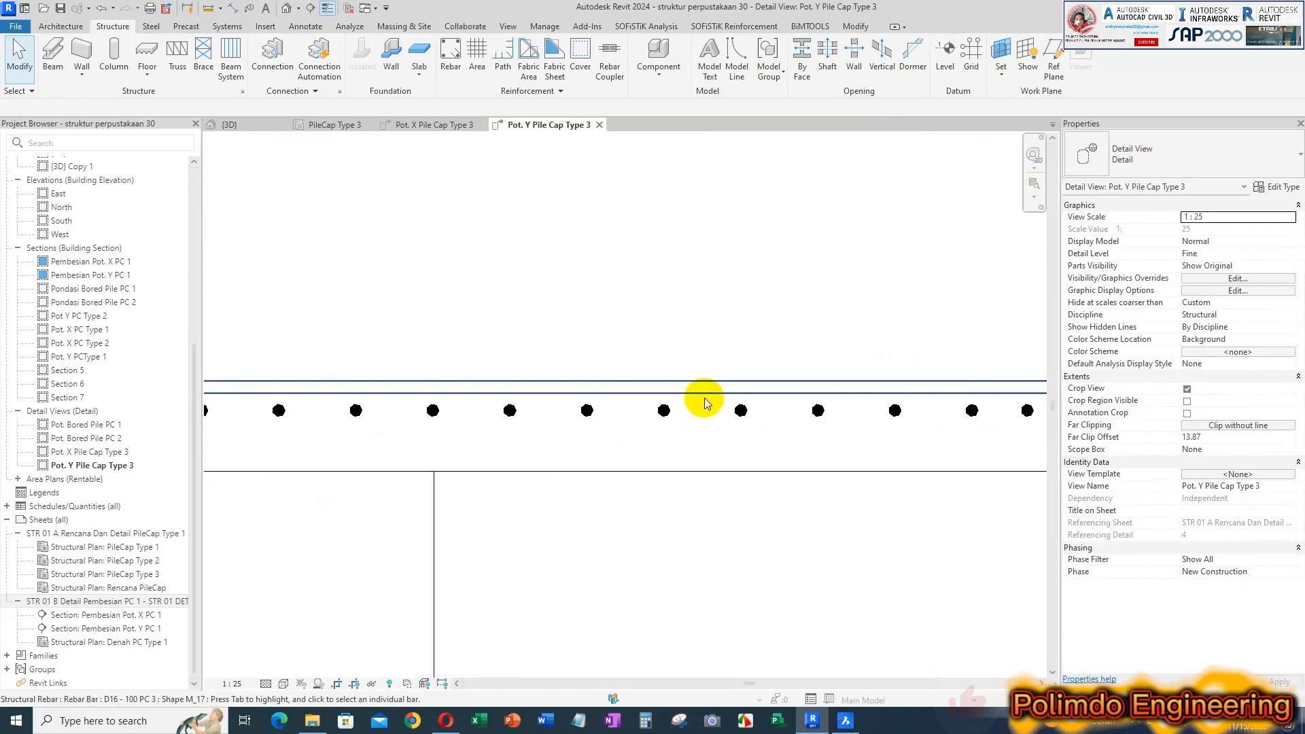
left_click(683, 403)
scroll(683, 393, "up", 2)
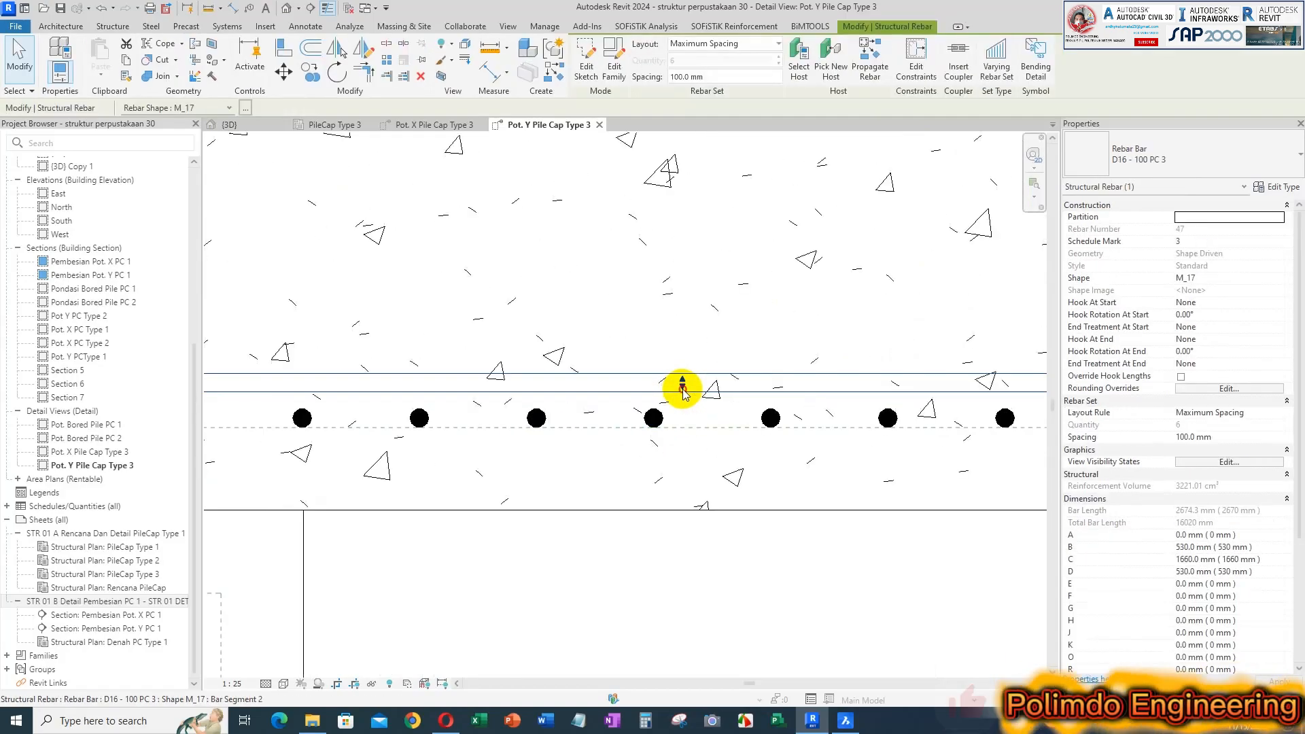
left_click_drag(683, 398, 682, 398)
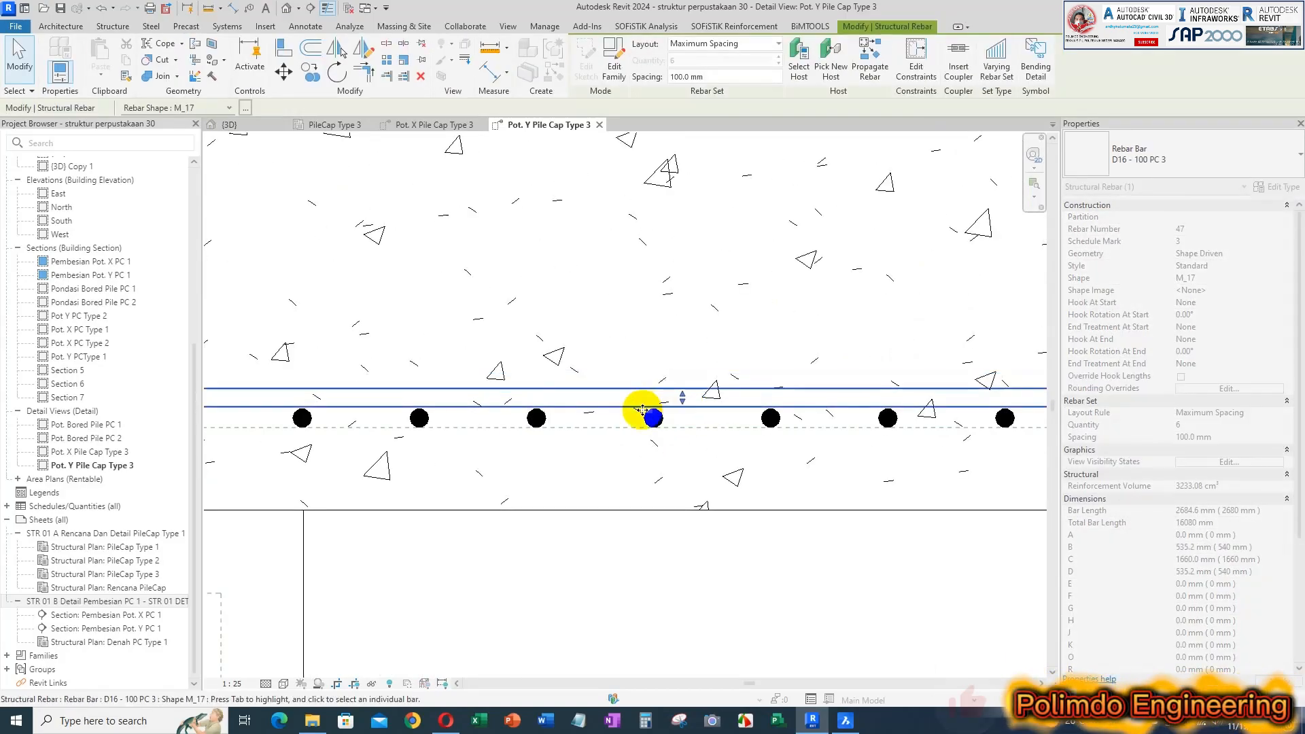
scroll(655, 413, "up", 4)
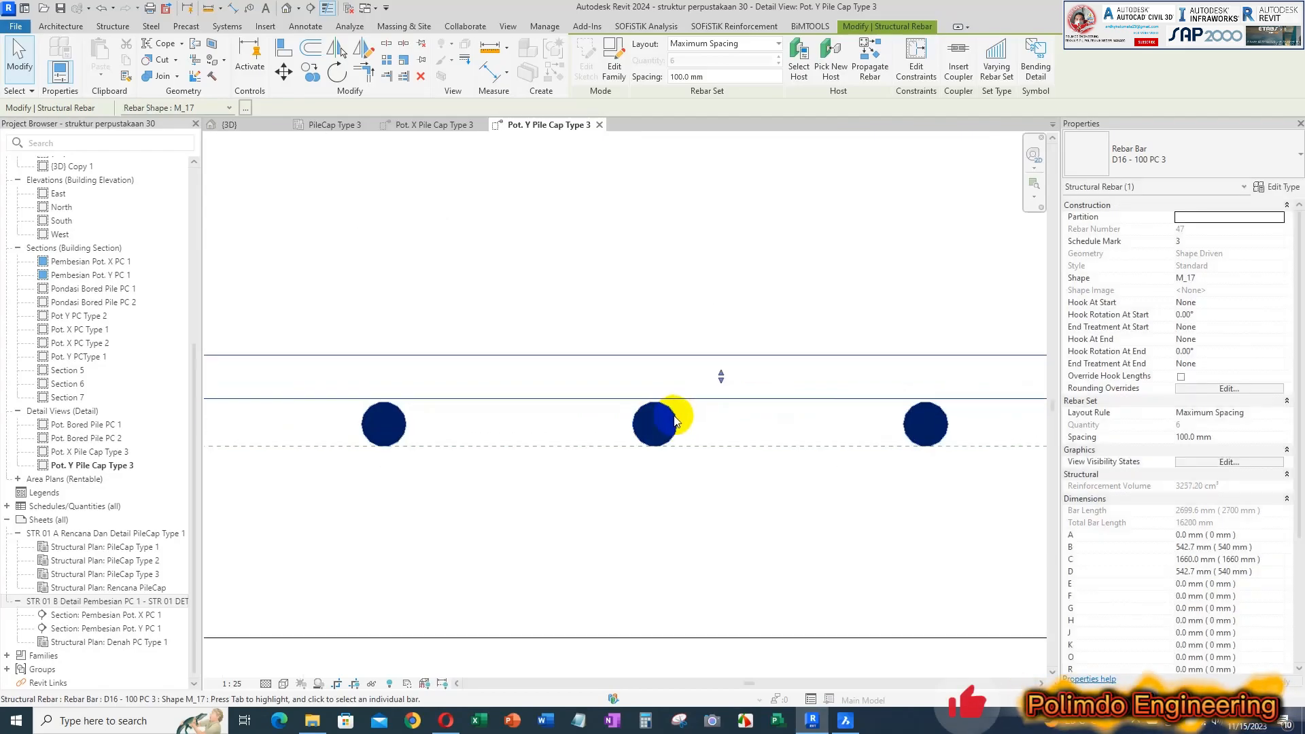
left_click(693, 450)
scroll(694, 454, "down", 9)
middle_click_drag(751, 414, 752, 413)
scroll(671, 408, "up", 1)
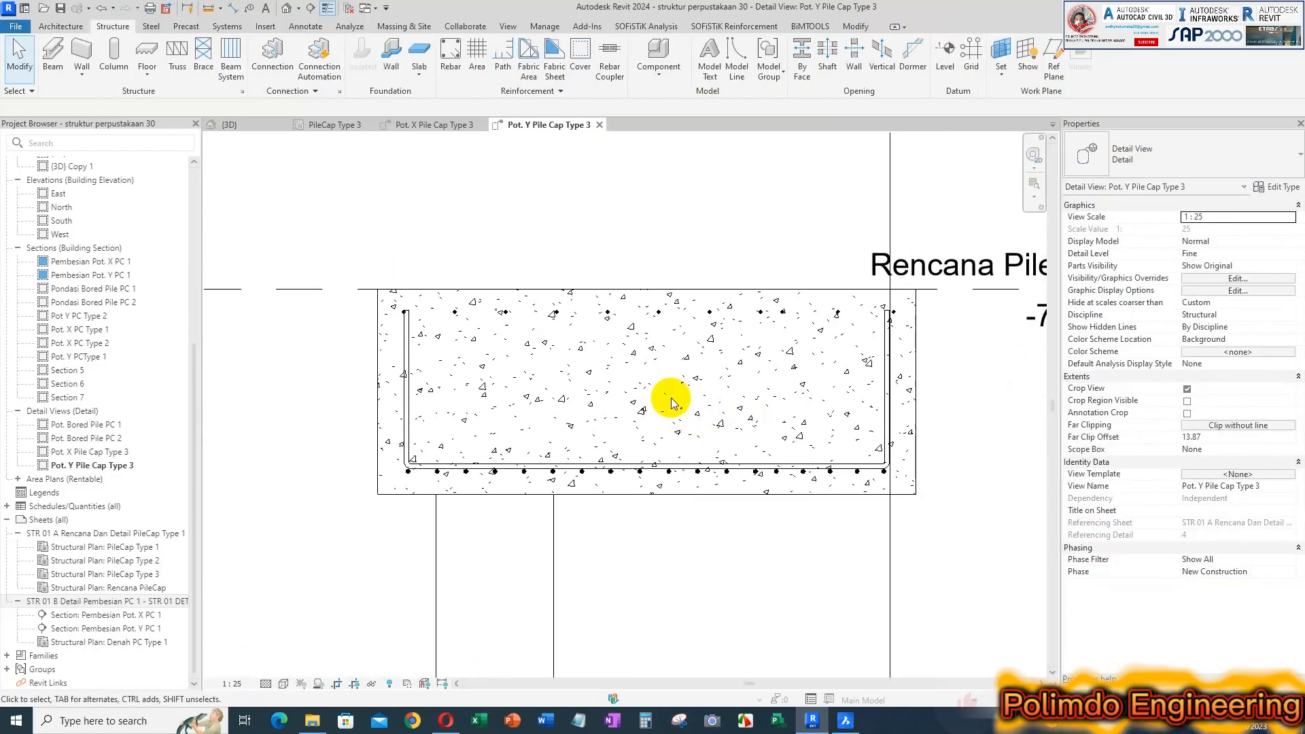
- Shift the rebar's left leg inward to clear the end top bar, making the bottom segment about 1653.7 mm long
scroll(399, 307, "up", 5)
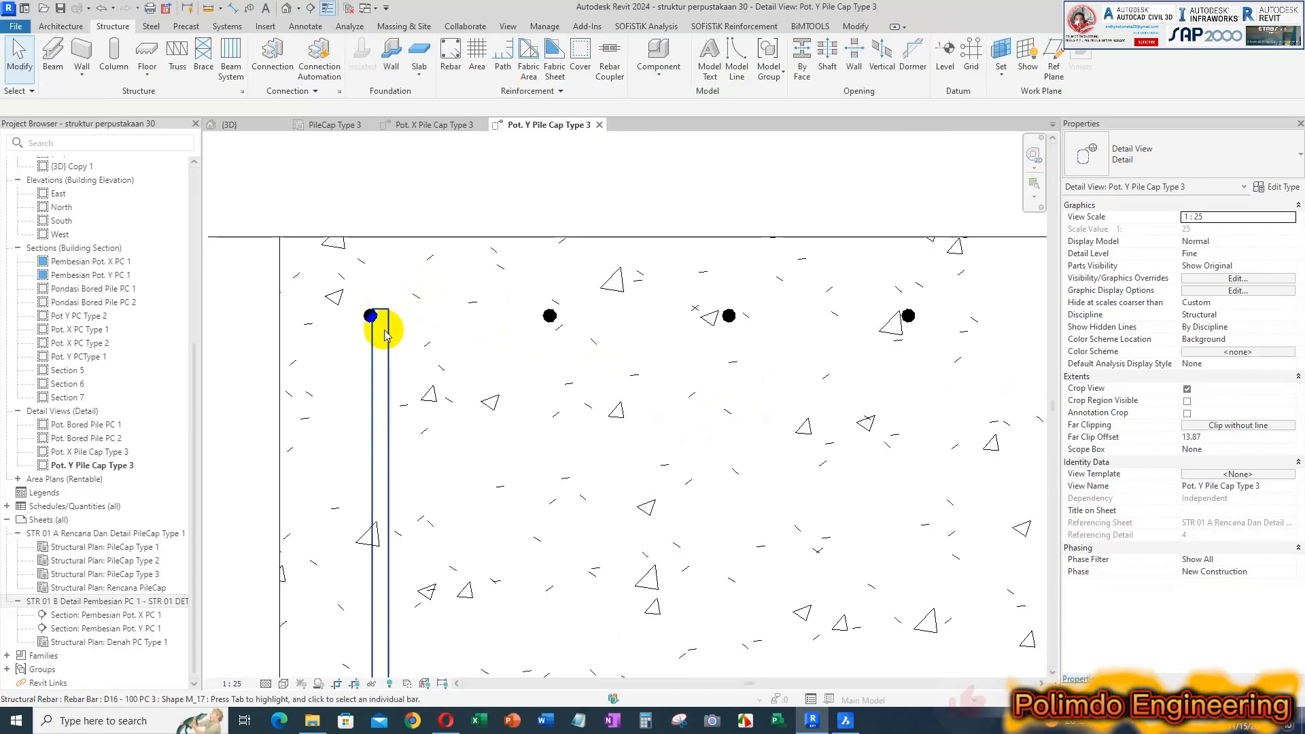
left_click(384, 333)
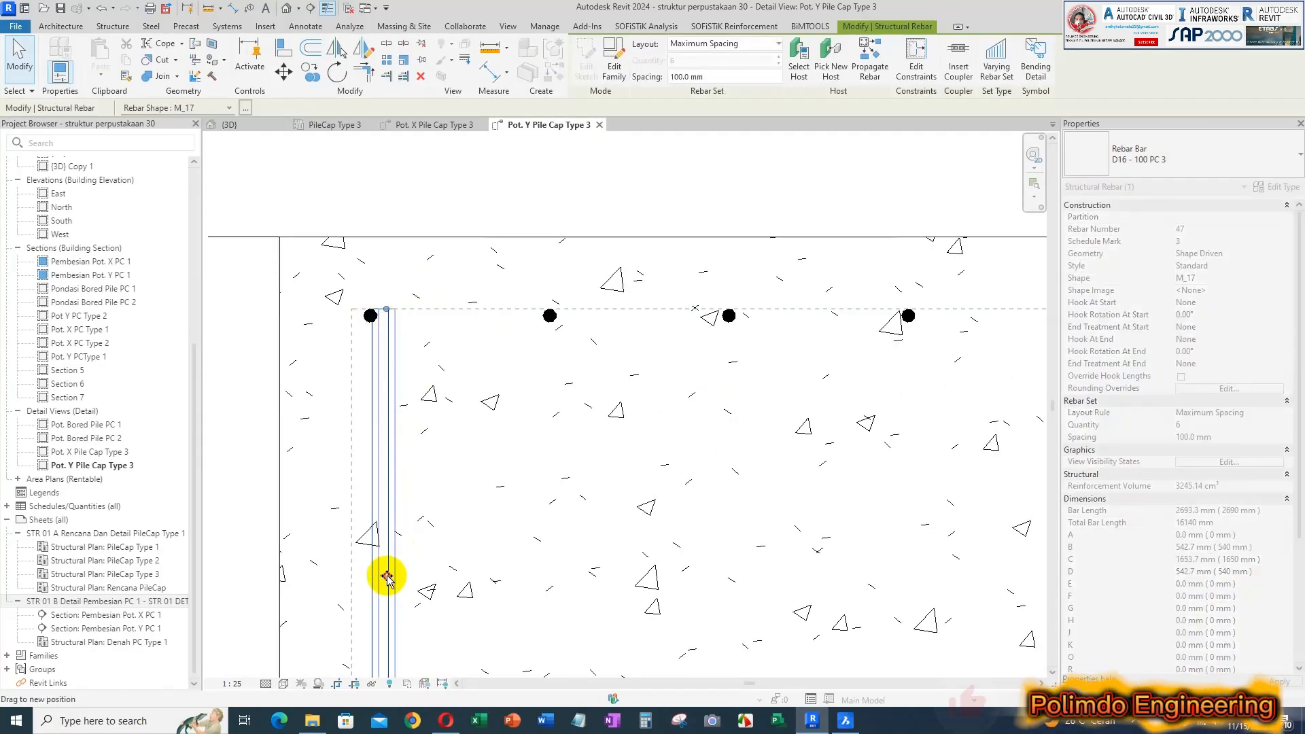
scroll(422, 353, "down", 5)
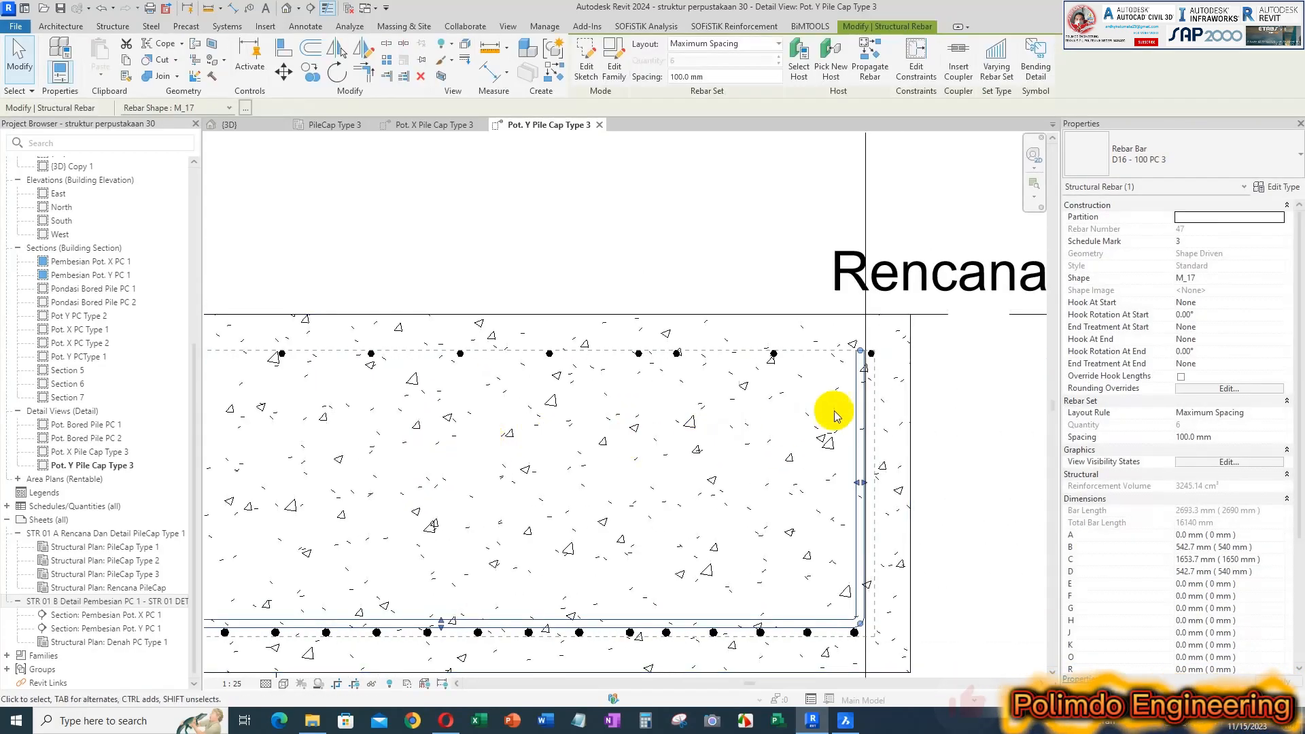
scroll(876, 401, "up", 4)
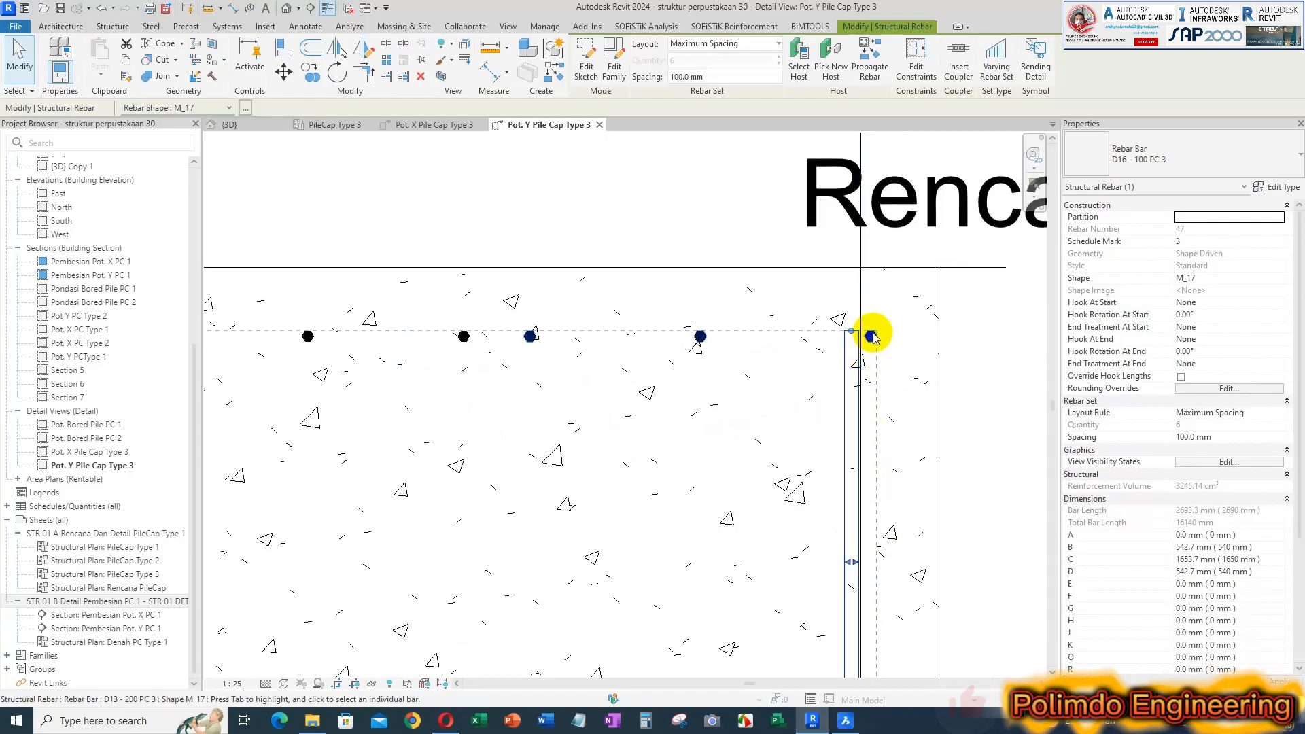
key("Escape")
scroll(884, 355, "down", 3)
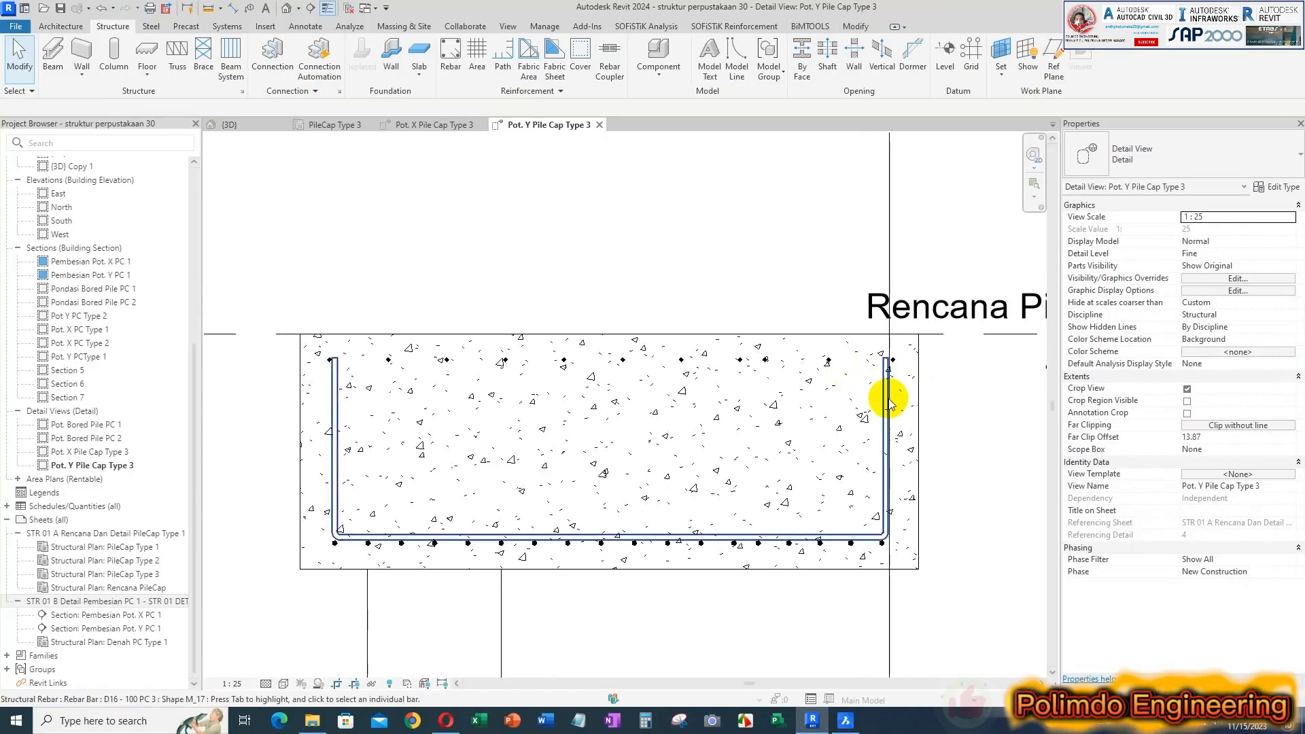
- Check the leg length of the bottom D16 - 100 bar in the Pot. X Pile Cap Type 3 view, returning to the Pot. Y view
left_click(430, 126)
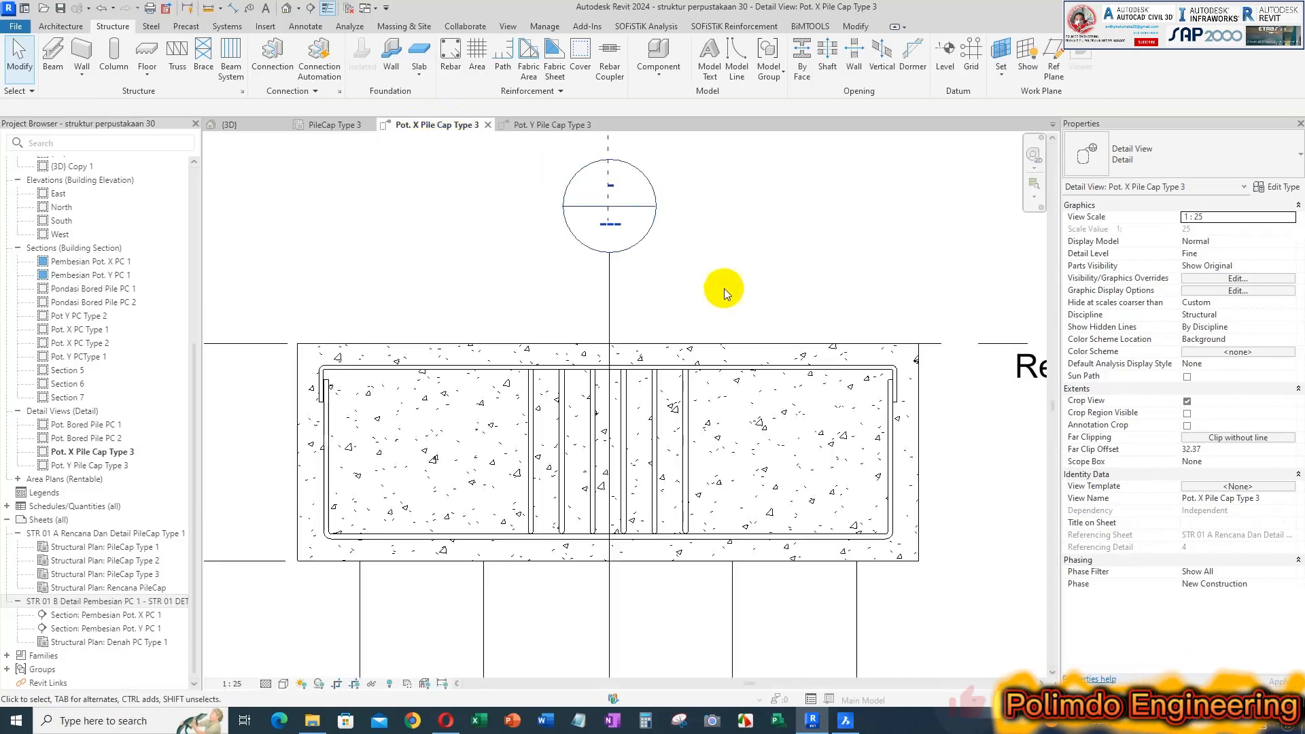
left_click(886, 431)
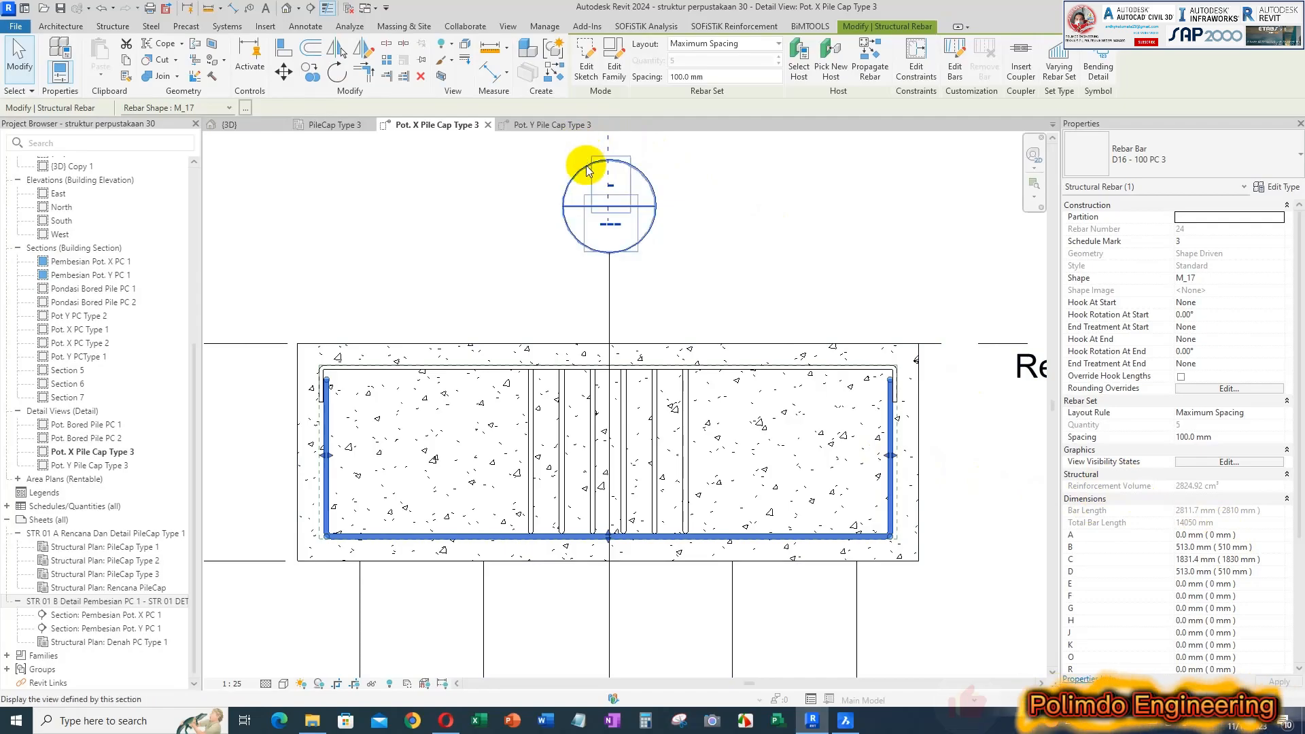
left_click(538, 125)
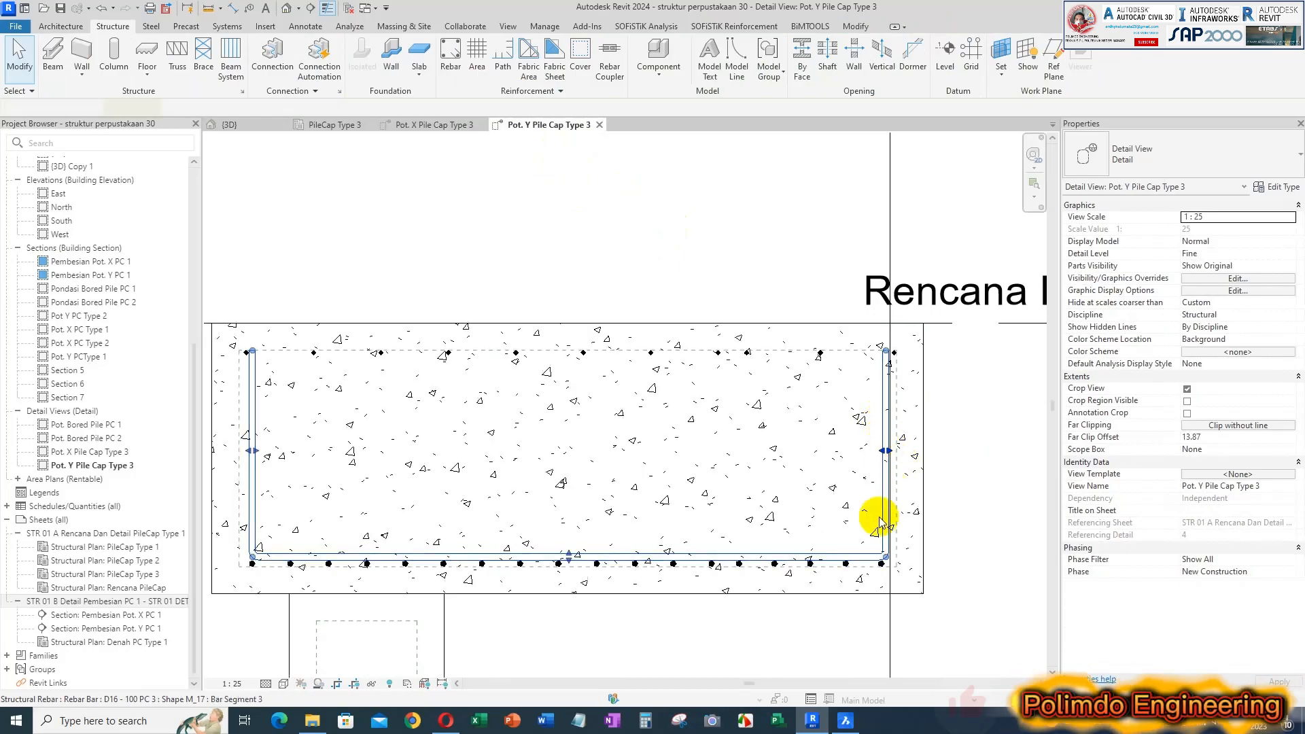
- Set leg length B of the bottom U-shaped D16 - 100 rebar to 510 mm
left_click(879, 488)
scroll(870, 563, "up", 2)
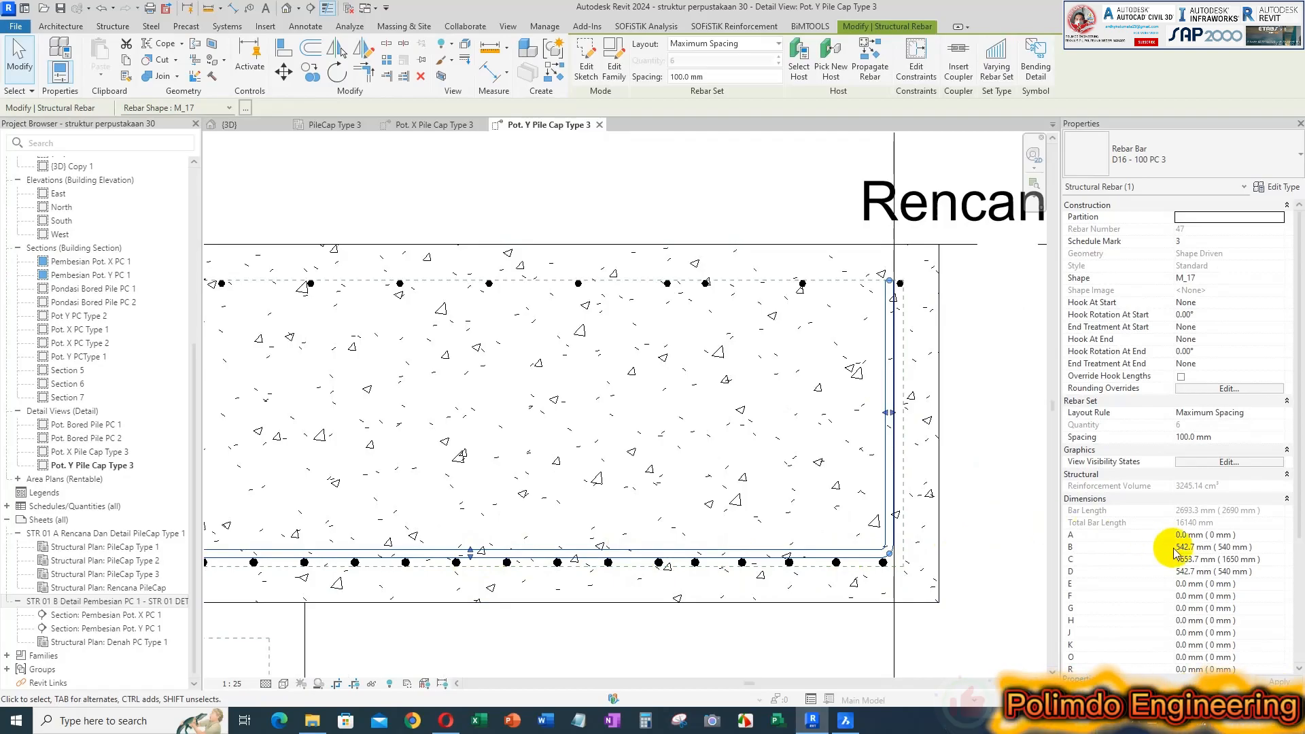
left_click(1265, 548)
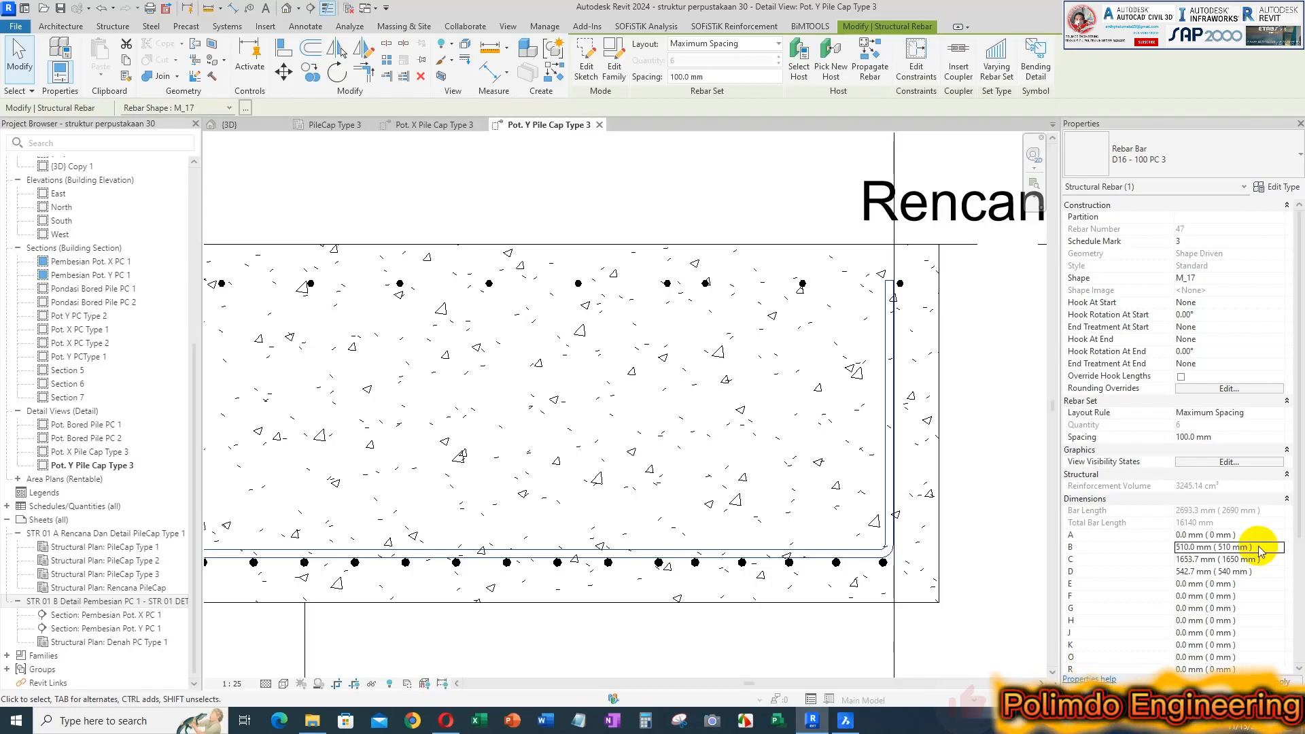
scroll(520, 329, "down", 2)
scroll(349, 326, "up", 3)
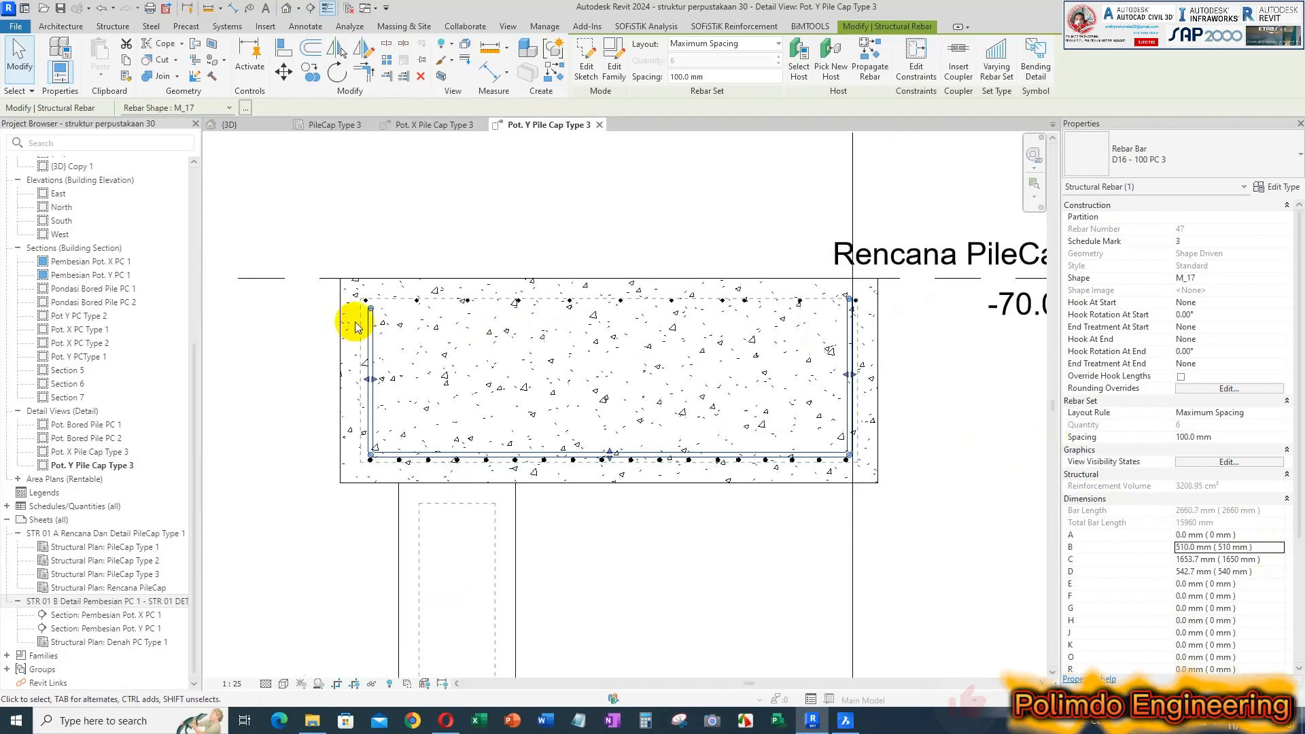
scroll(373, 306, "up", 1)
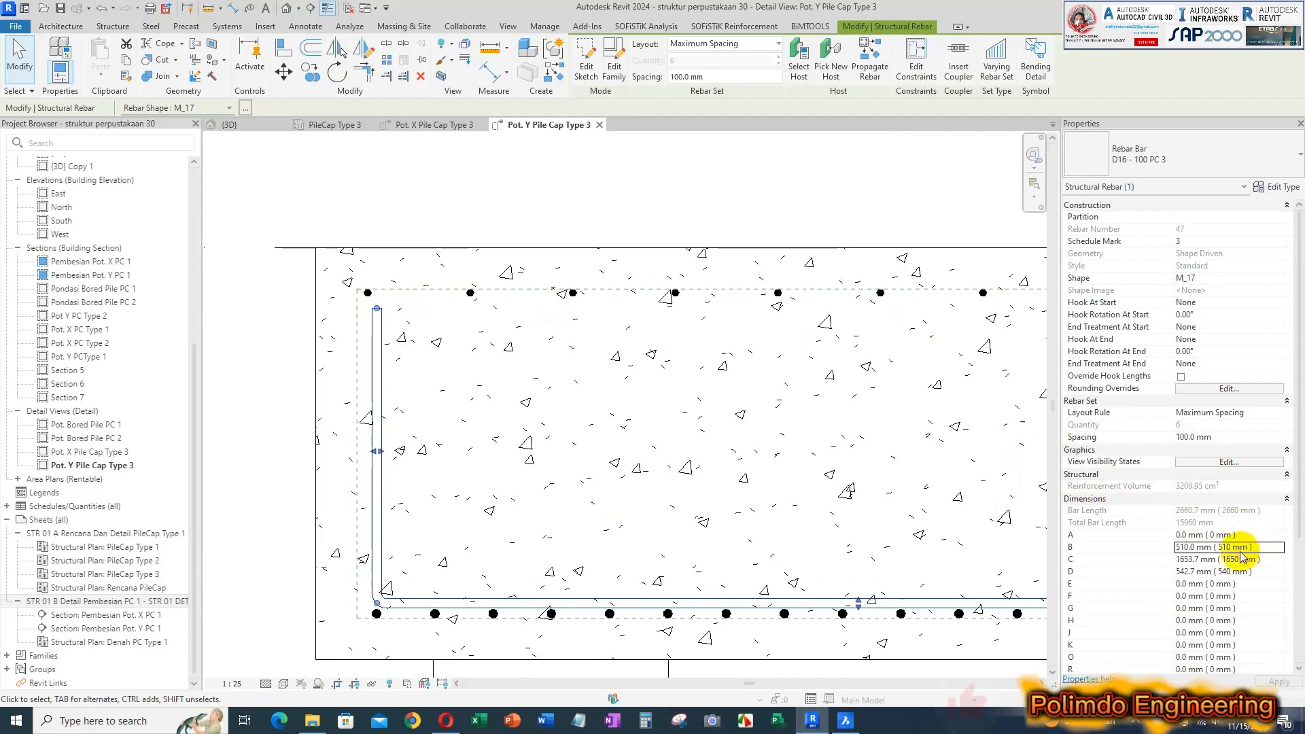
- Set both leg lengths, B and D, of the bottom U-shaped rebar to 505 mm
left_click(1148, 548)
type("505")
key("Return")
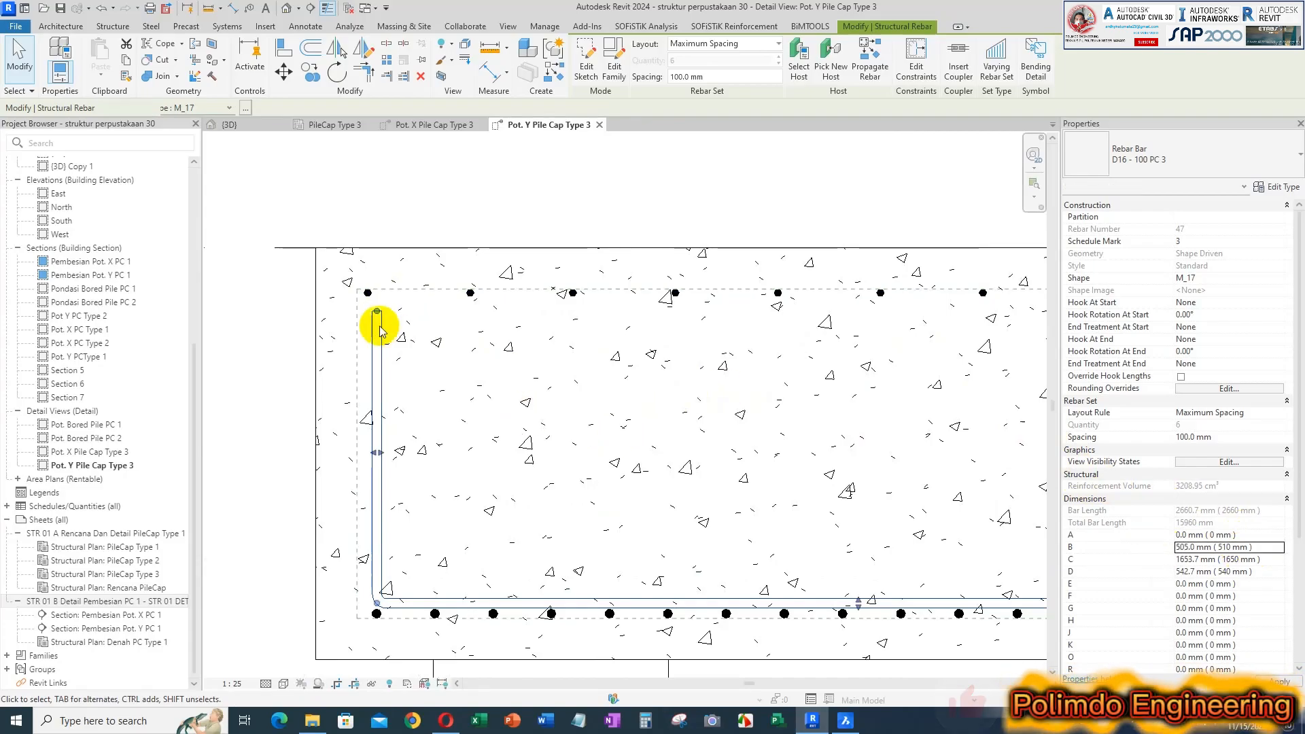
scroll(382, 333, "down", 2)
left_click(1258, 573)
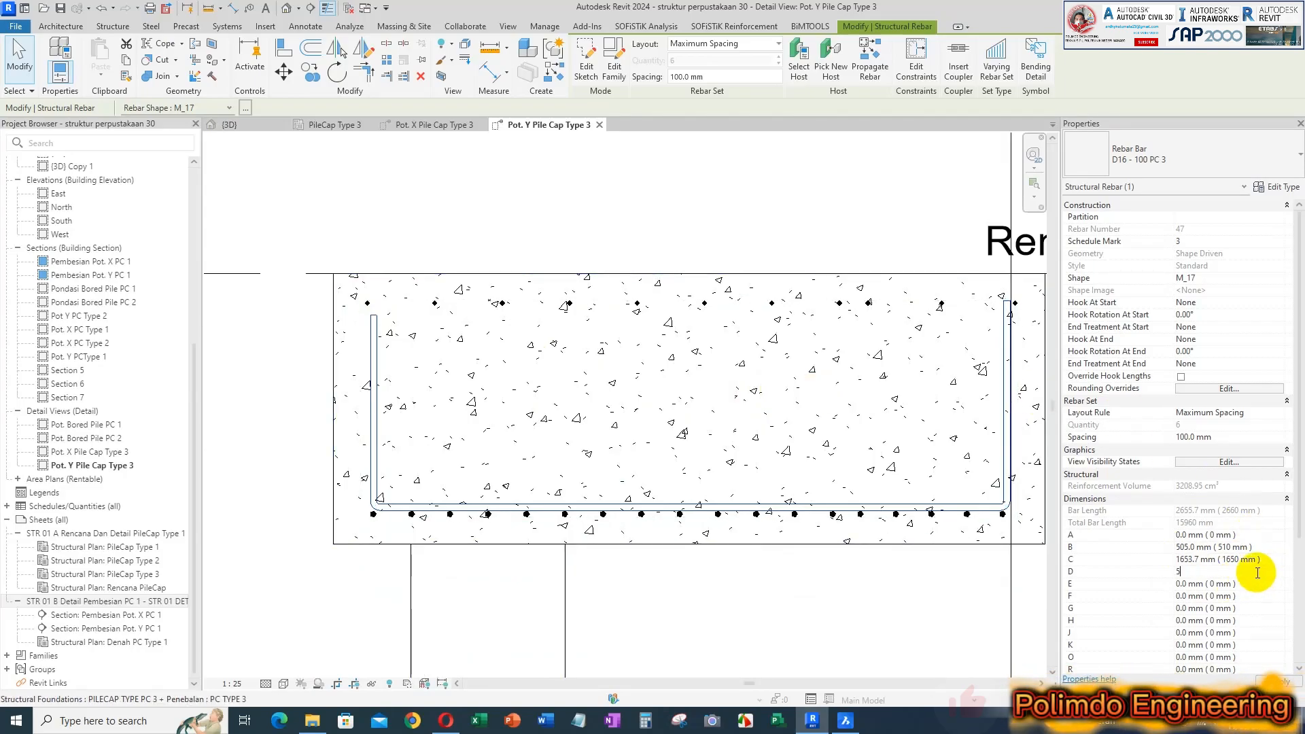
type("505")
key("Return")
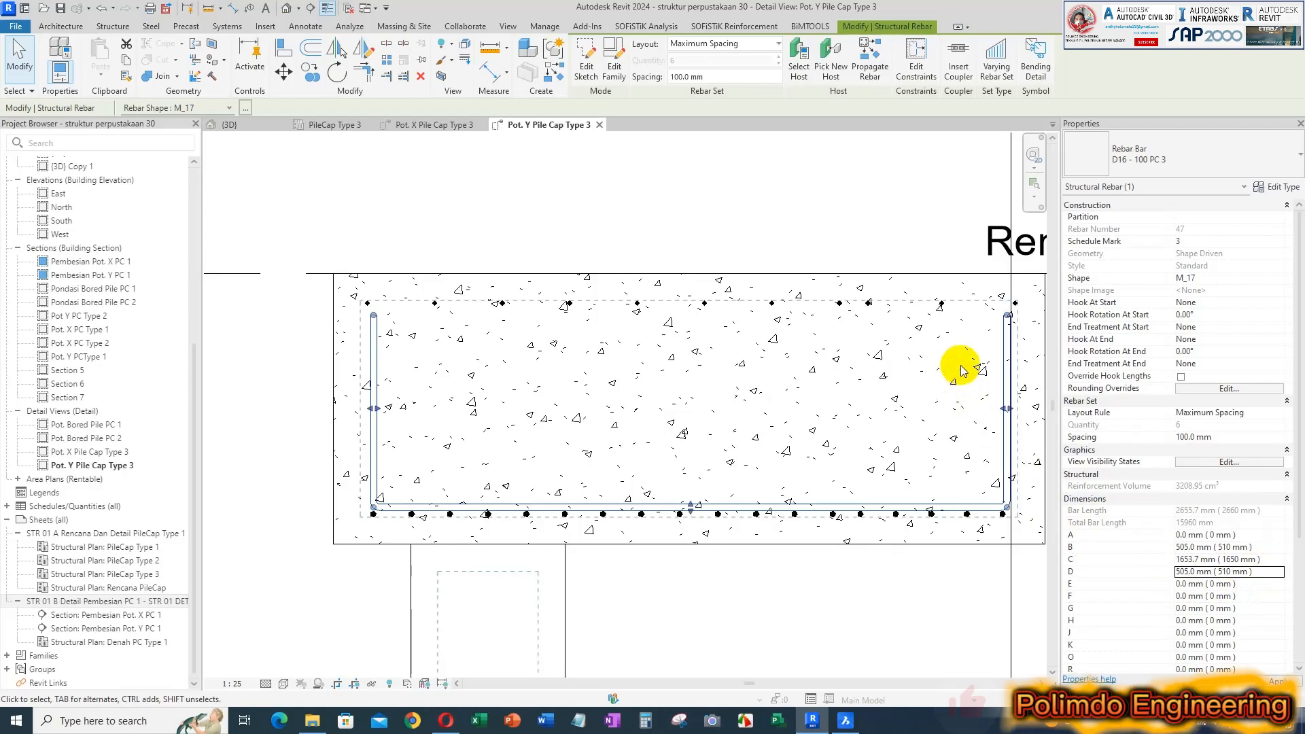
- Examine the clearance between the ends of both U-shaped rebar legs and the top bars
scroll(1013, 327, "up", 2)
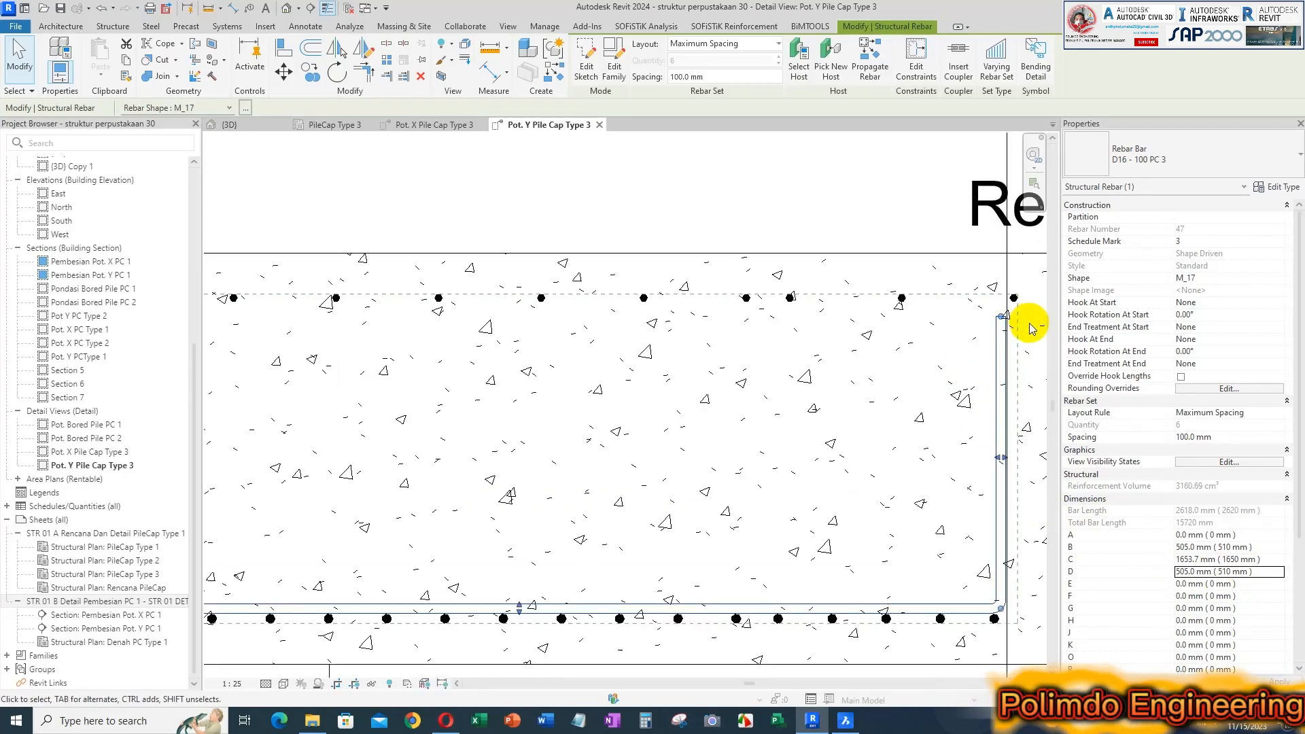
left_click(935, 333)
scroll(921, 329, "down", 3)
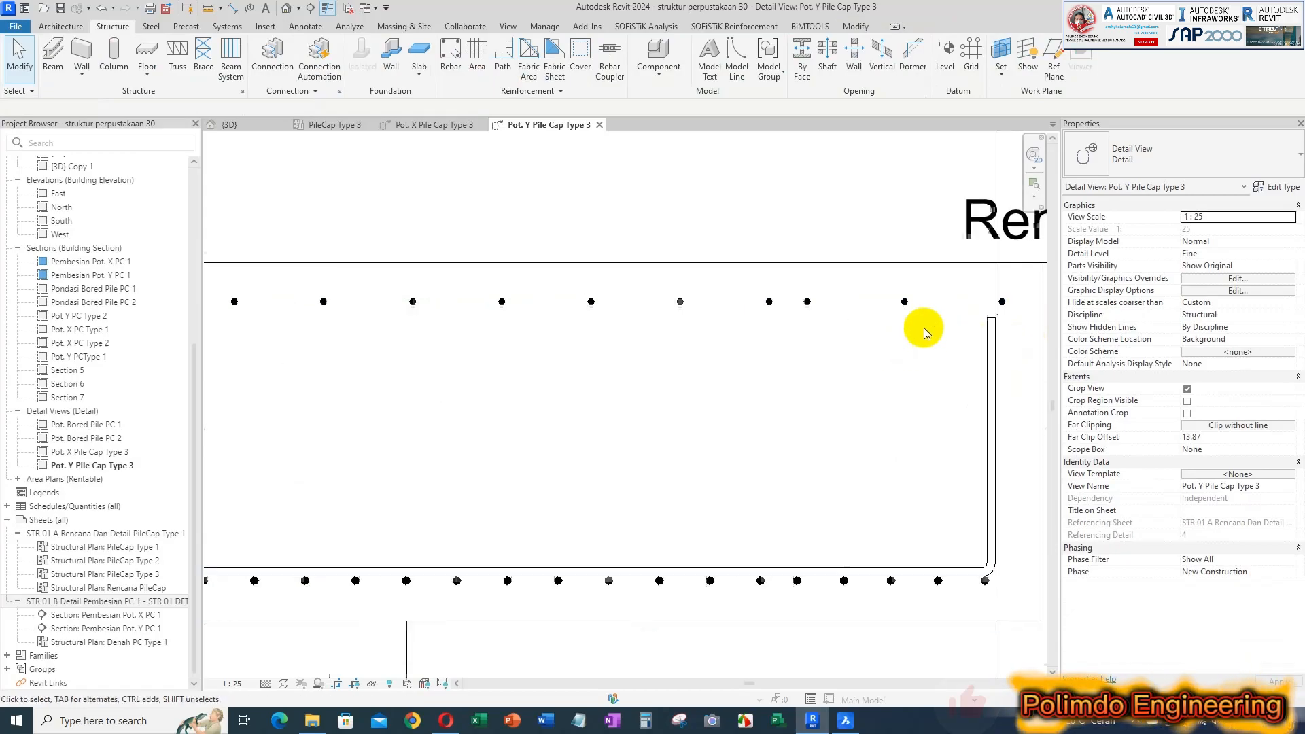
scroll(309, 299, "up", 2)
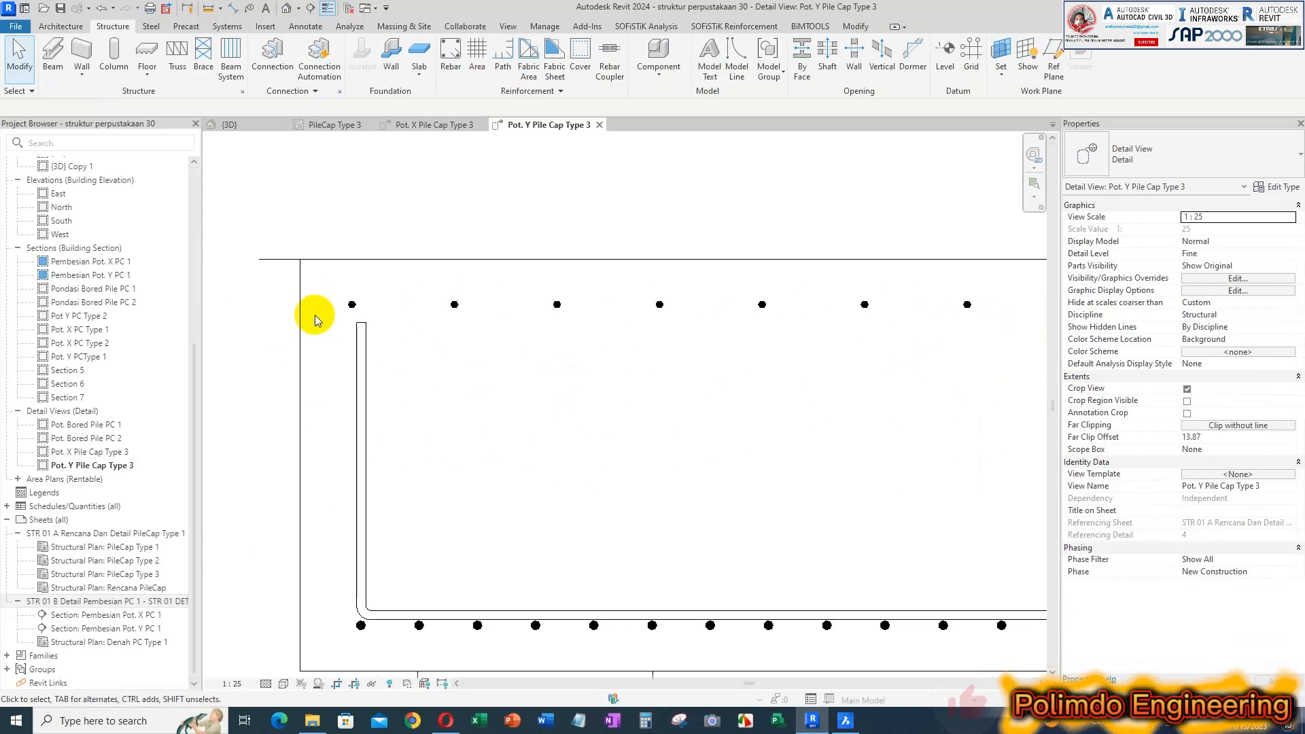
left_click(361, 350)
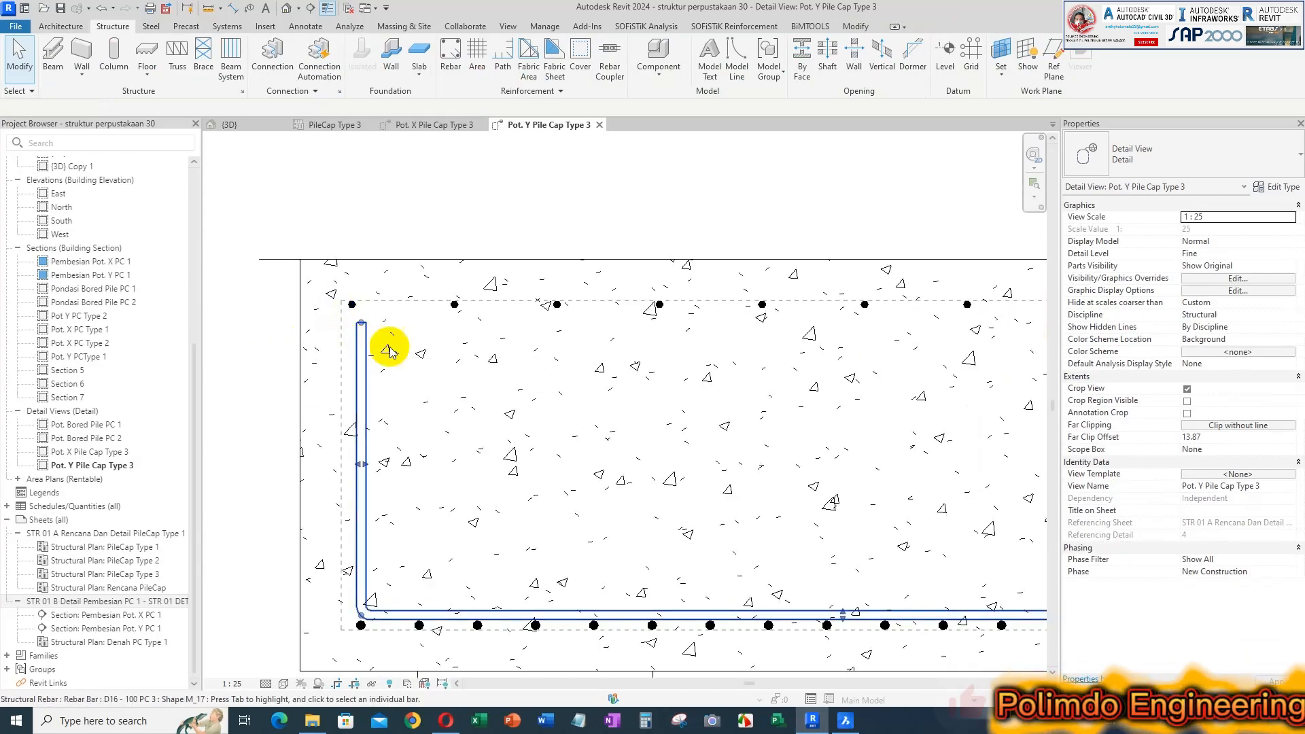
scroll(643, 439, "down", 3)
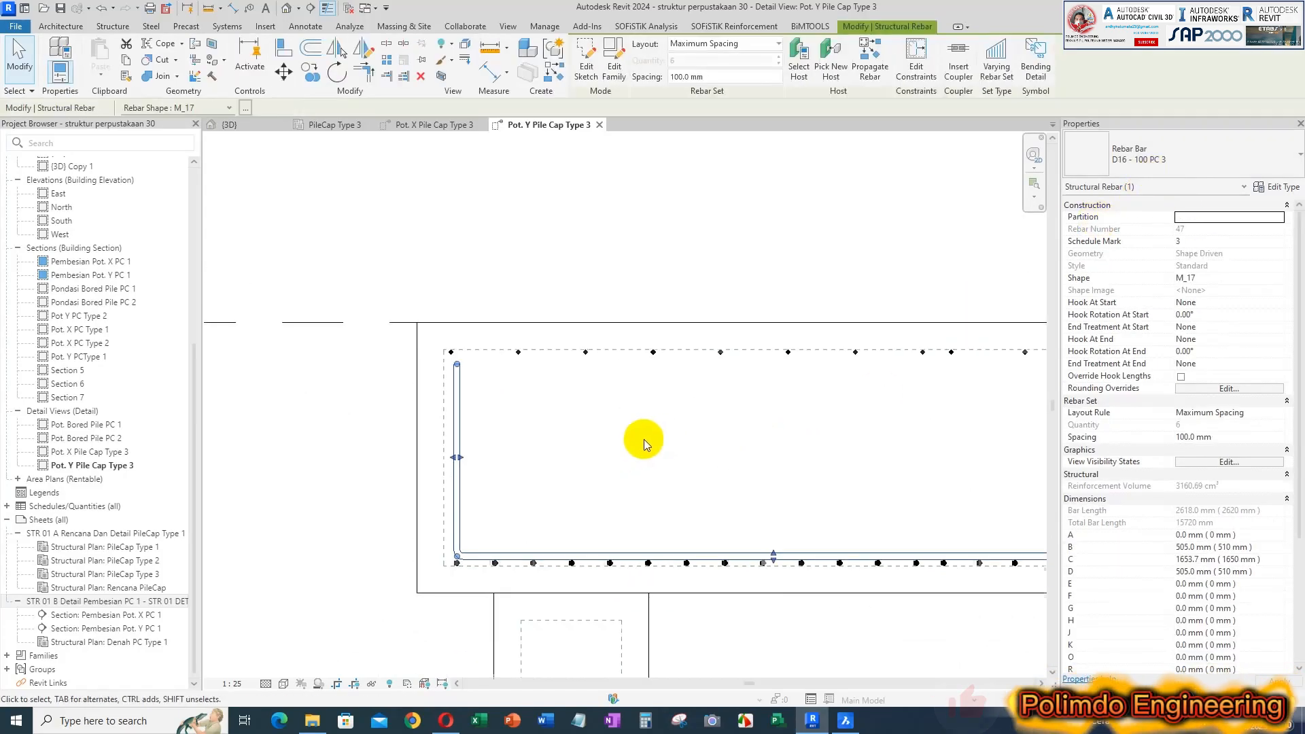
key("Escape")
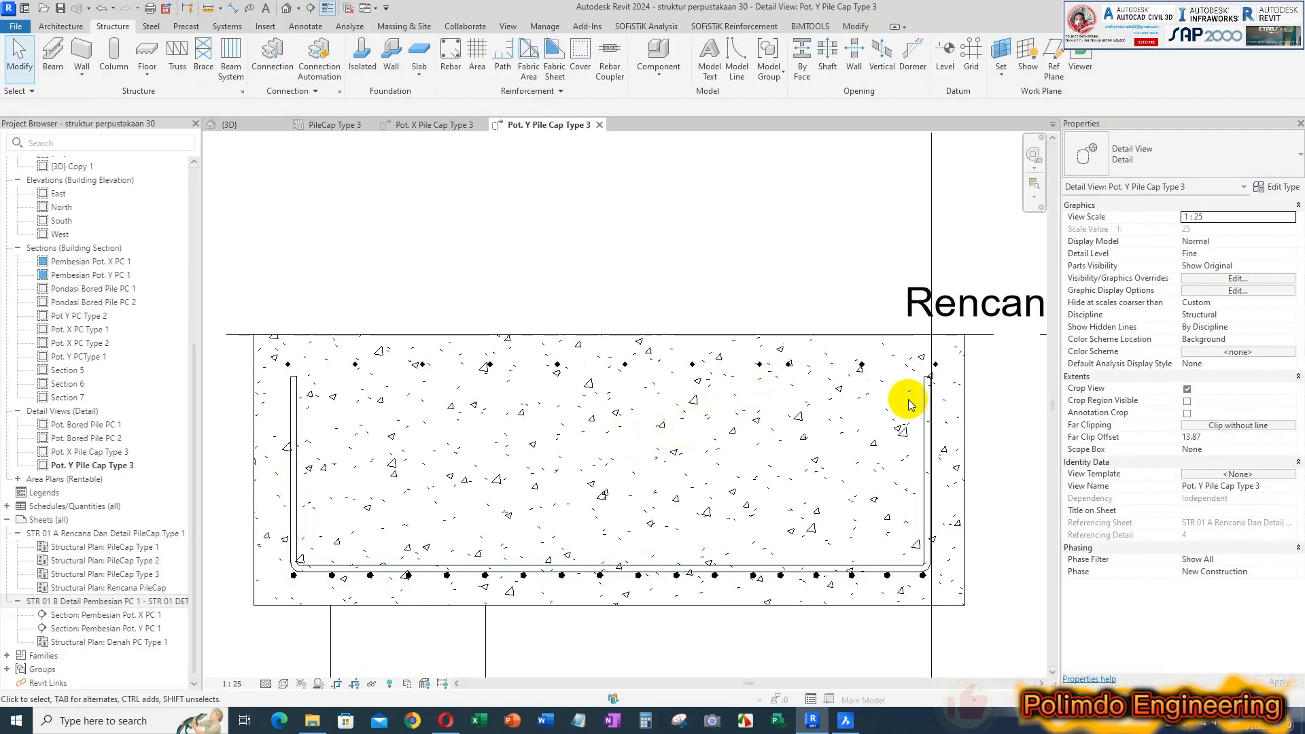
- Change the bottom U-shaped rebar's layout to Fixed Number with a quantity of 3
left_click(916, 402)
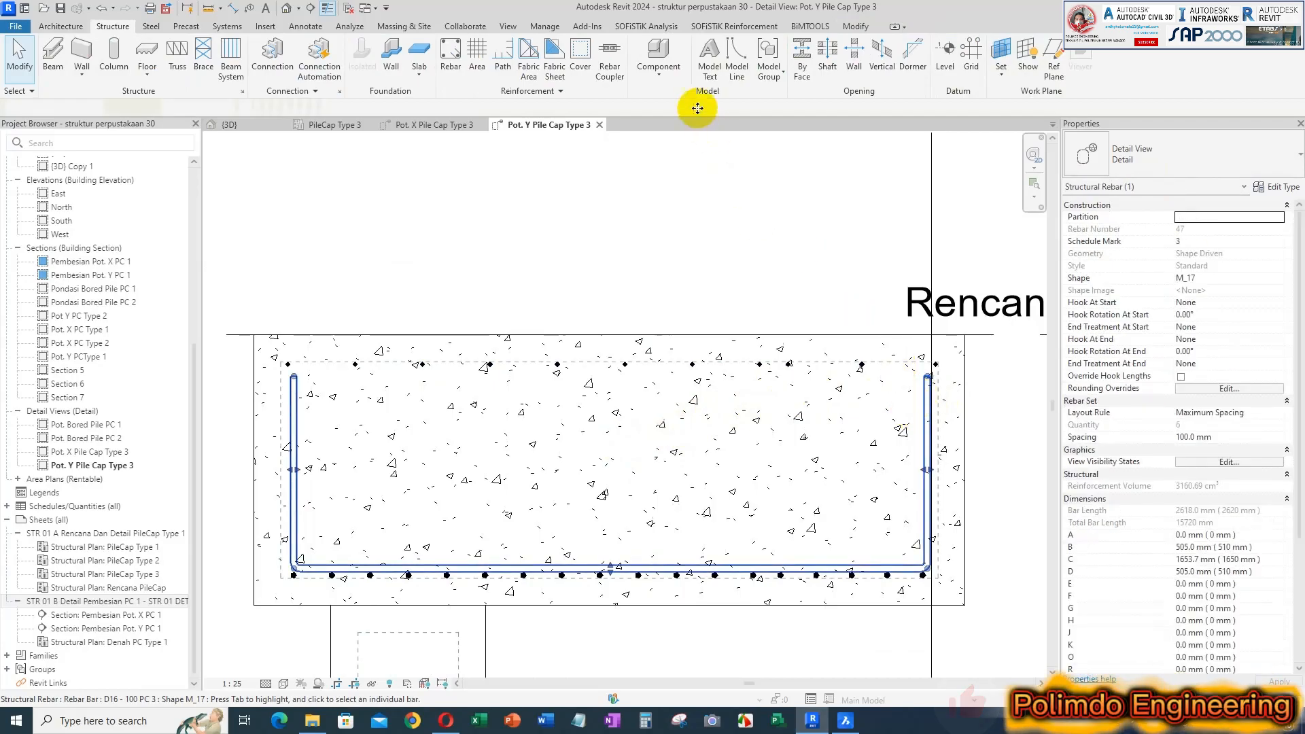
left_click(709, 51)
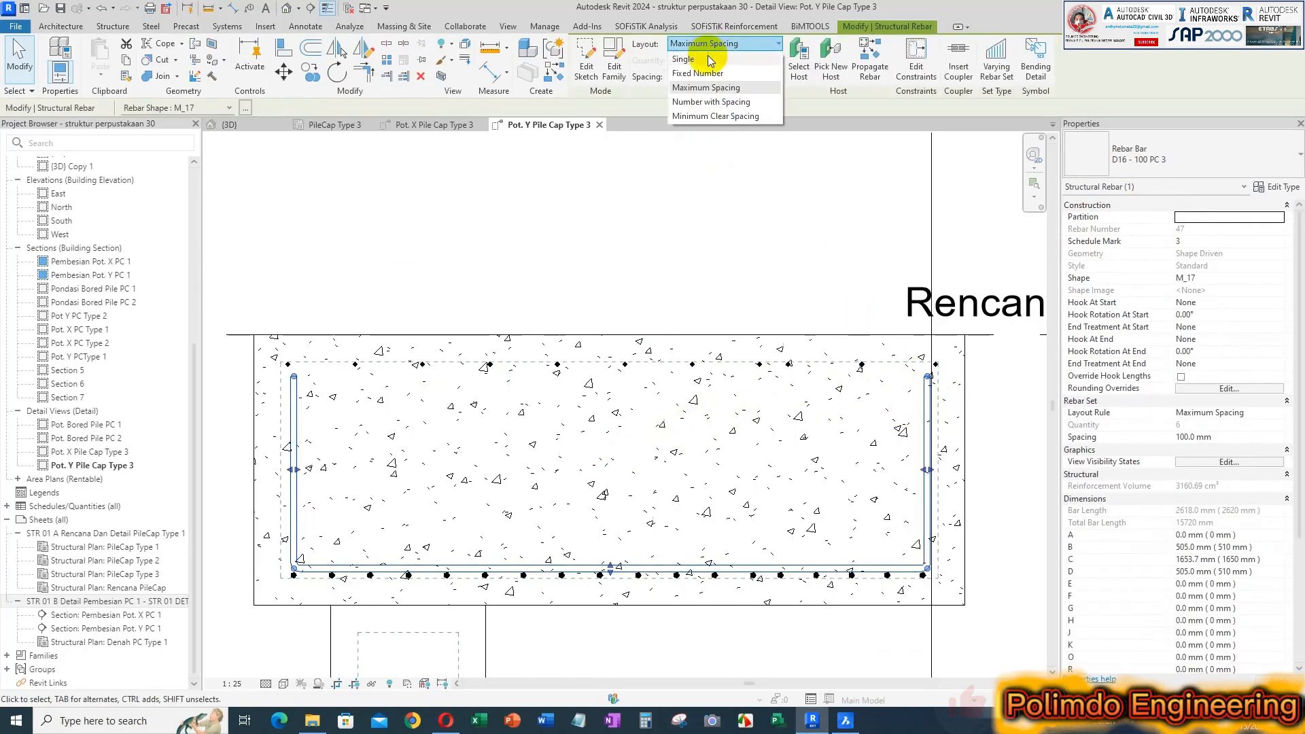
left_click(708, 57)
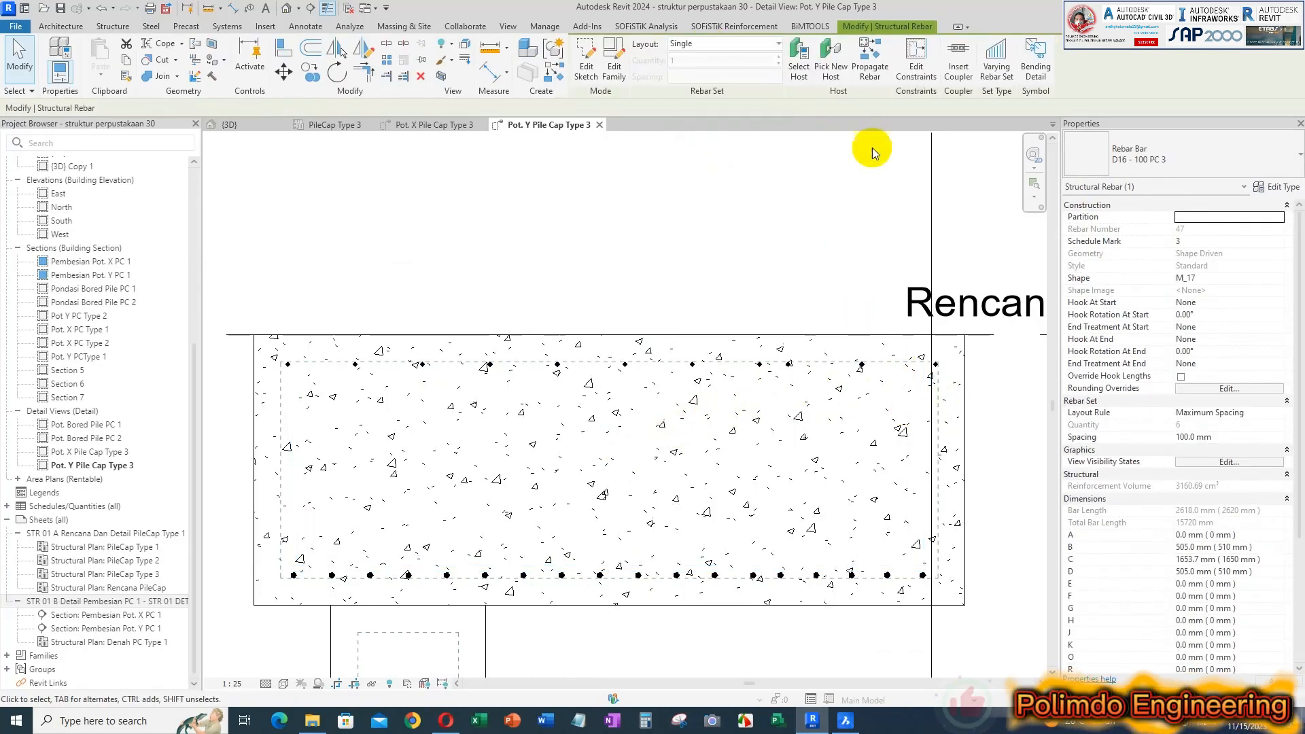
left_click(709, 45)
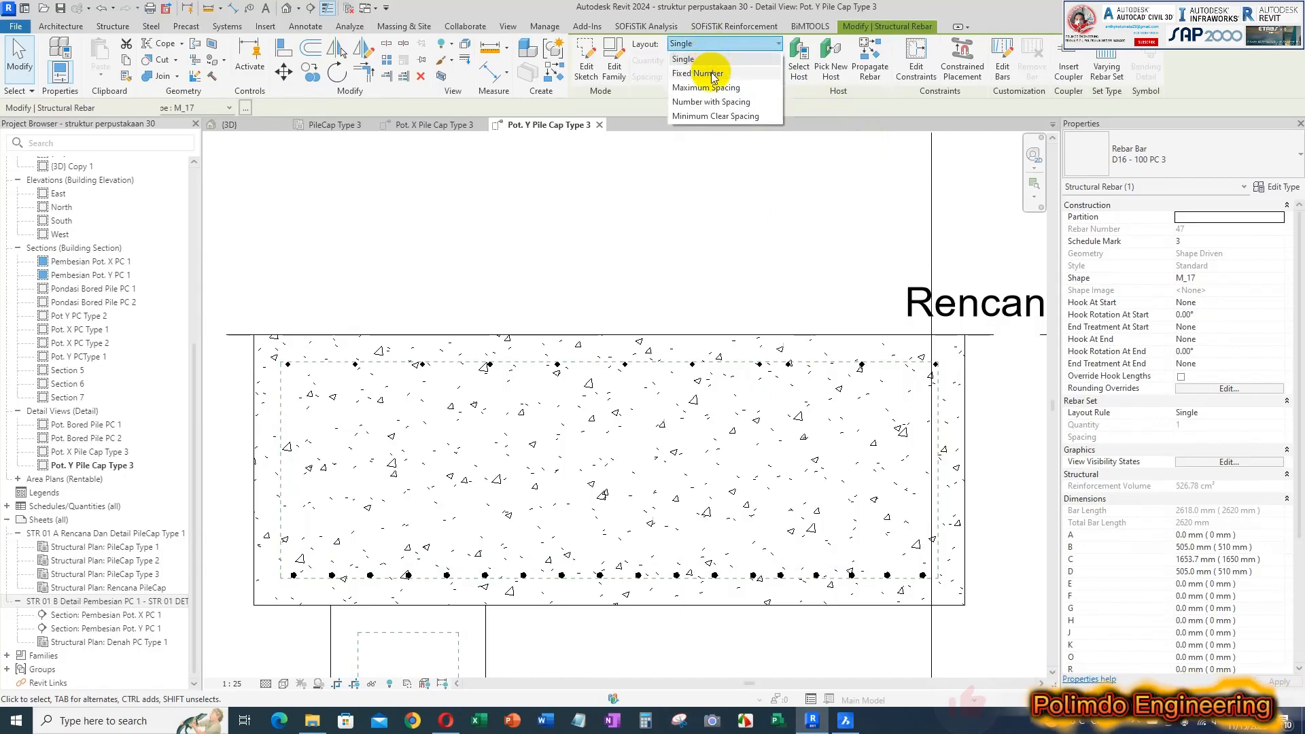
left_click(711, 73)
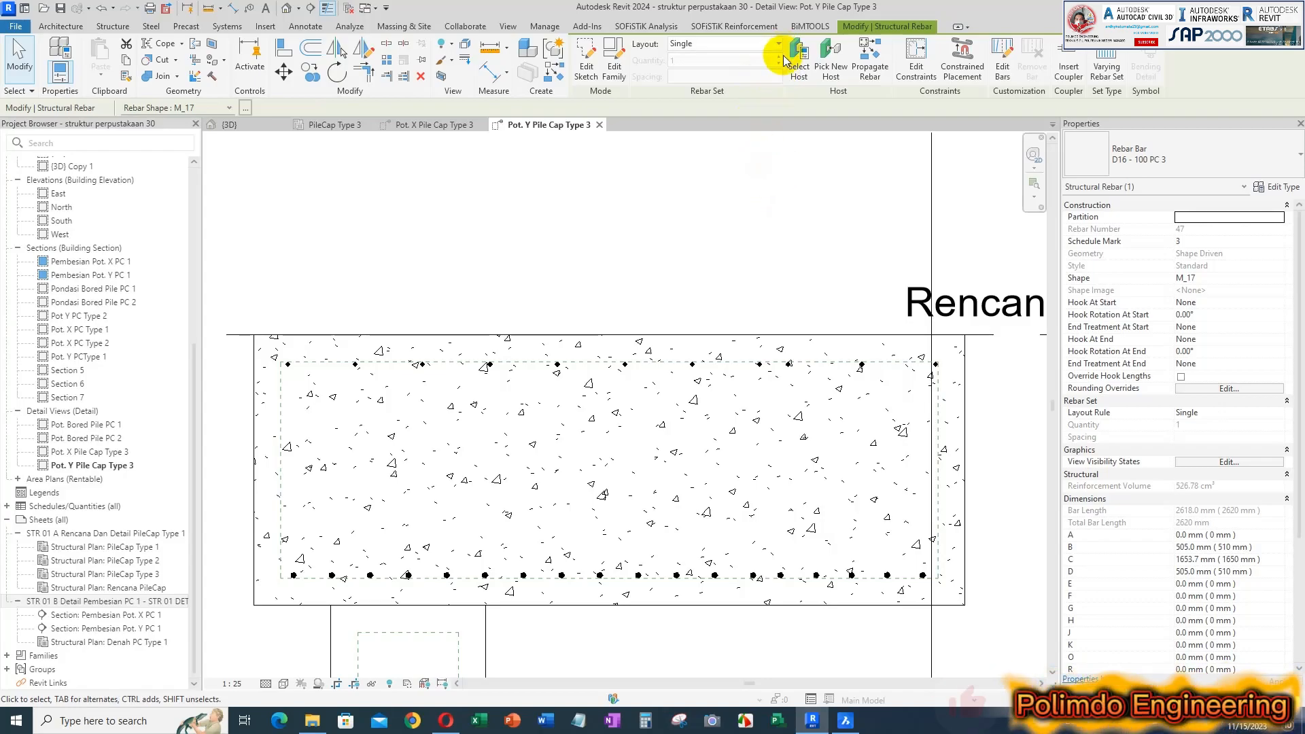
left_click(779, 45)
left_click(707, 73)
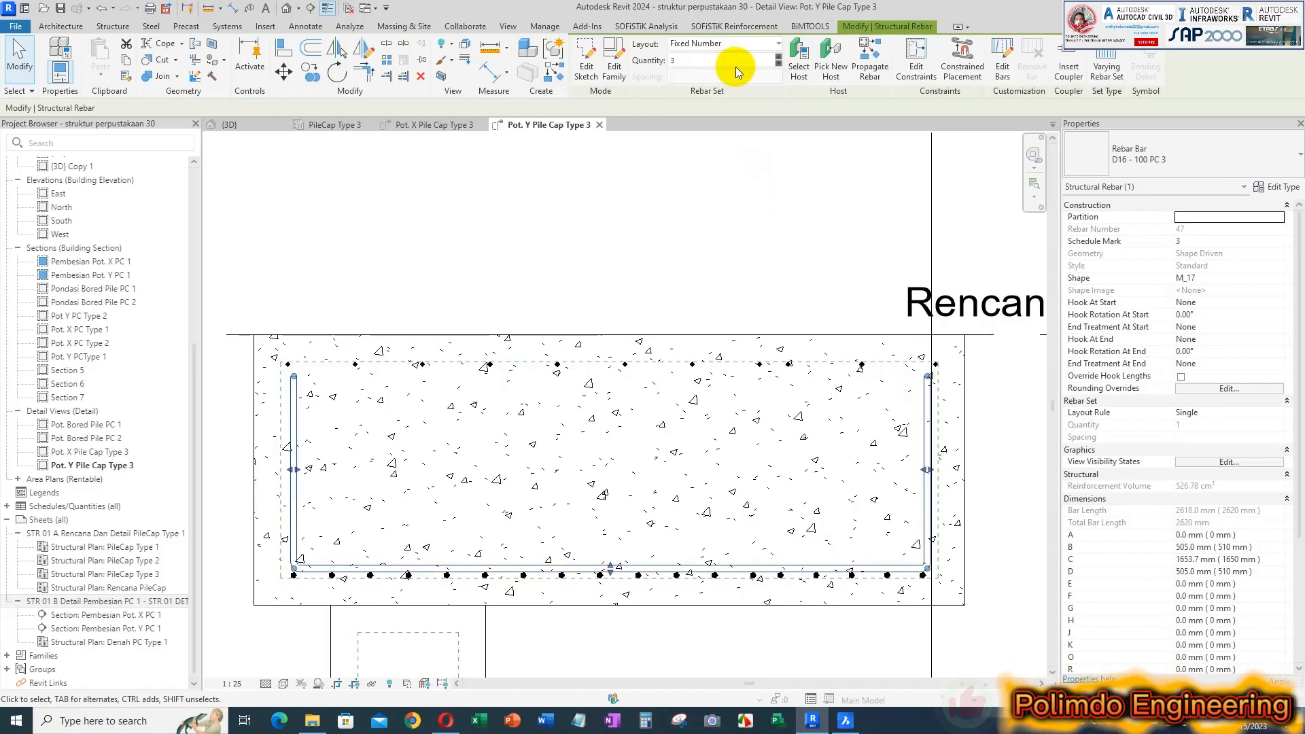
left_click(761, 191)
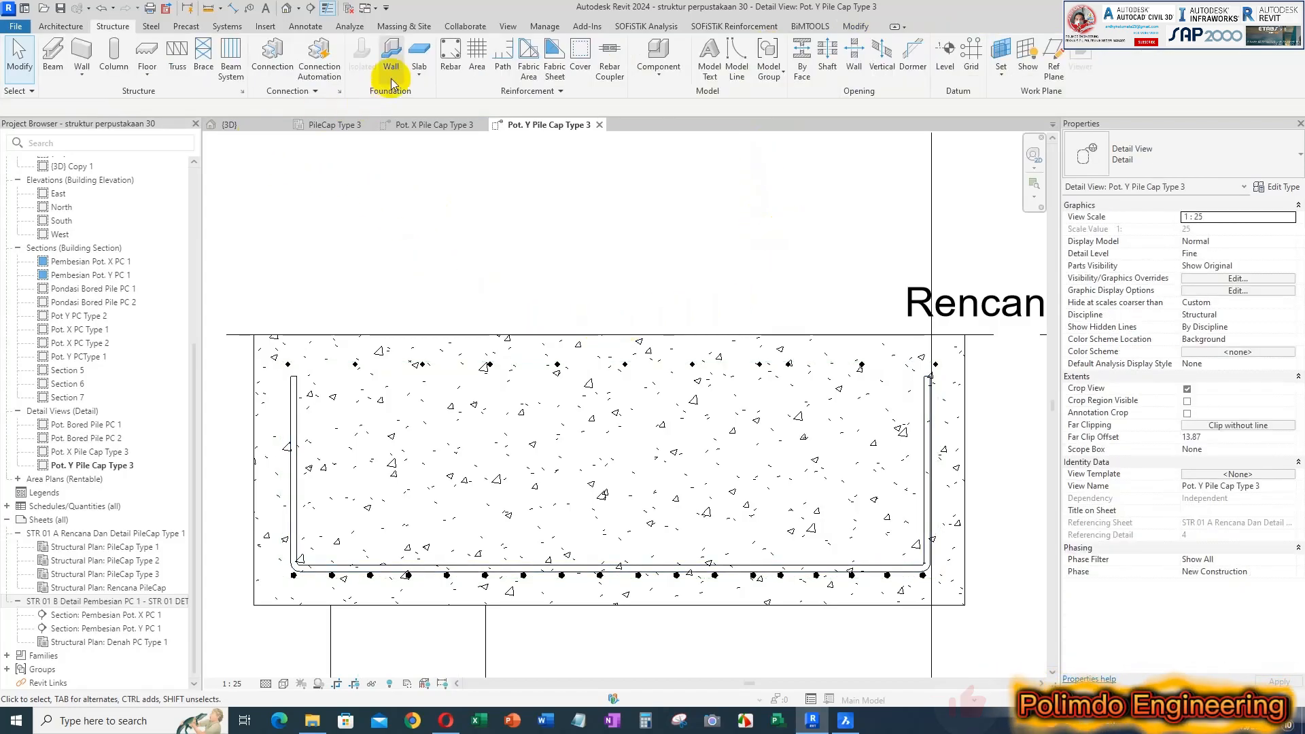
- Place a D13 - 200 PC 3 rebar of shape M_17 along the top of the pile cap section with its legs pointing down
left_click(448, 64)
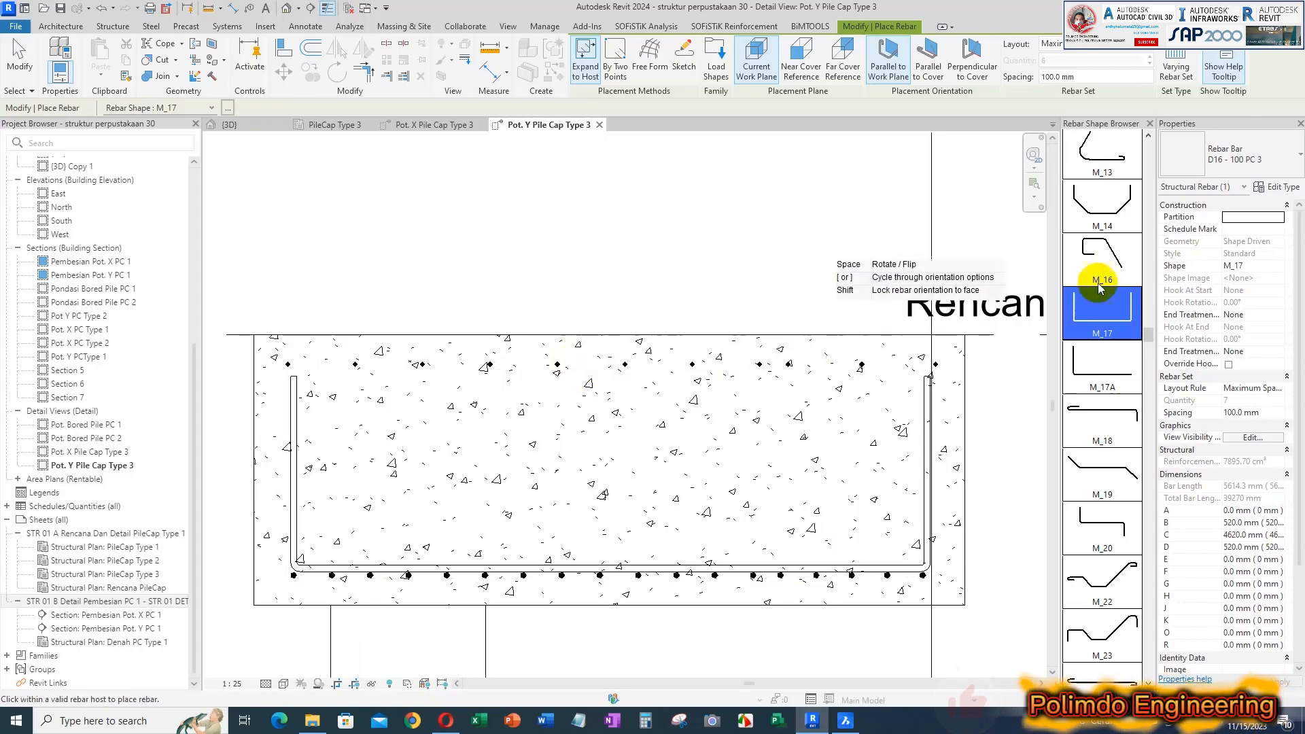
left_click(1214, 169)
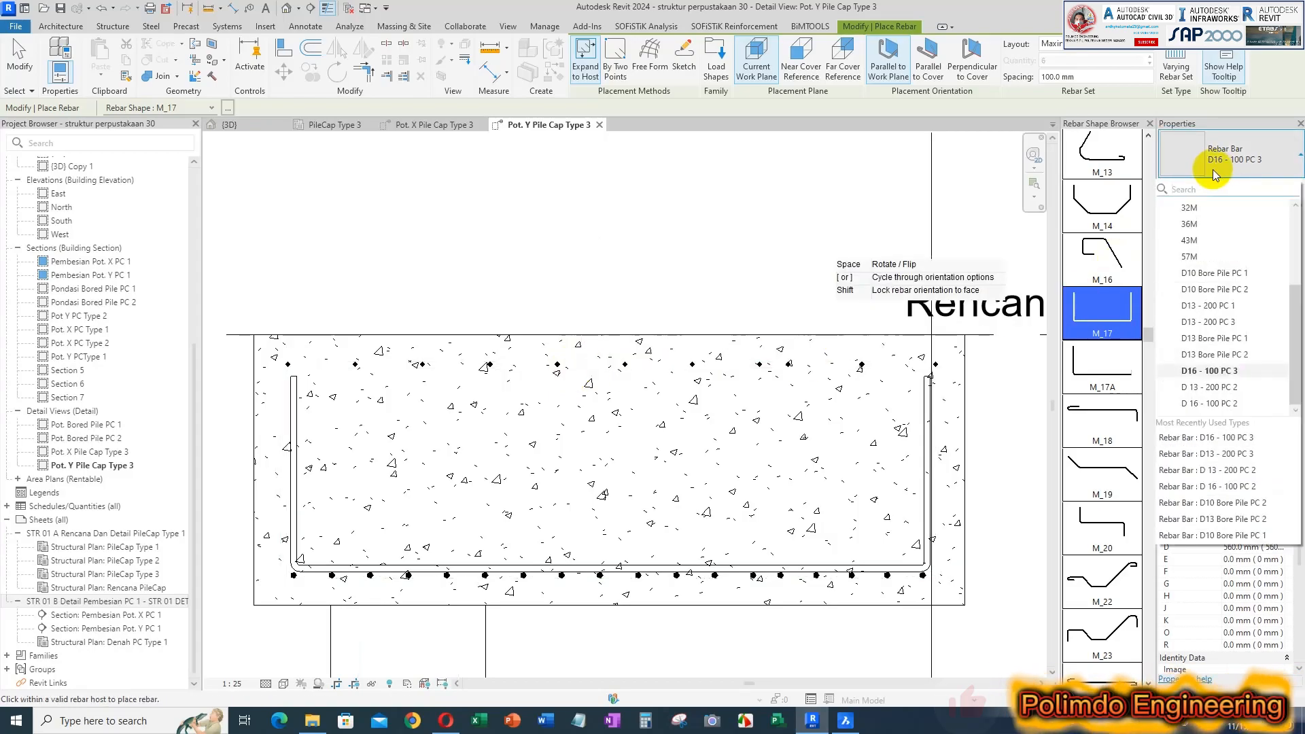
left_click(1198, 324)
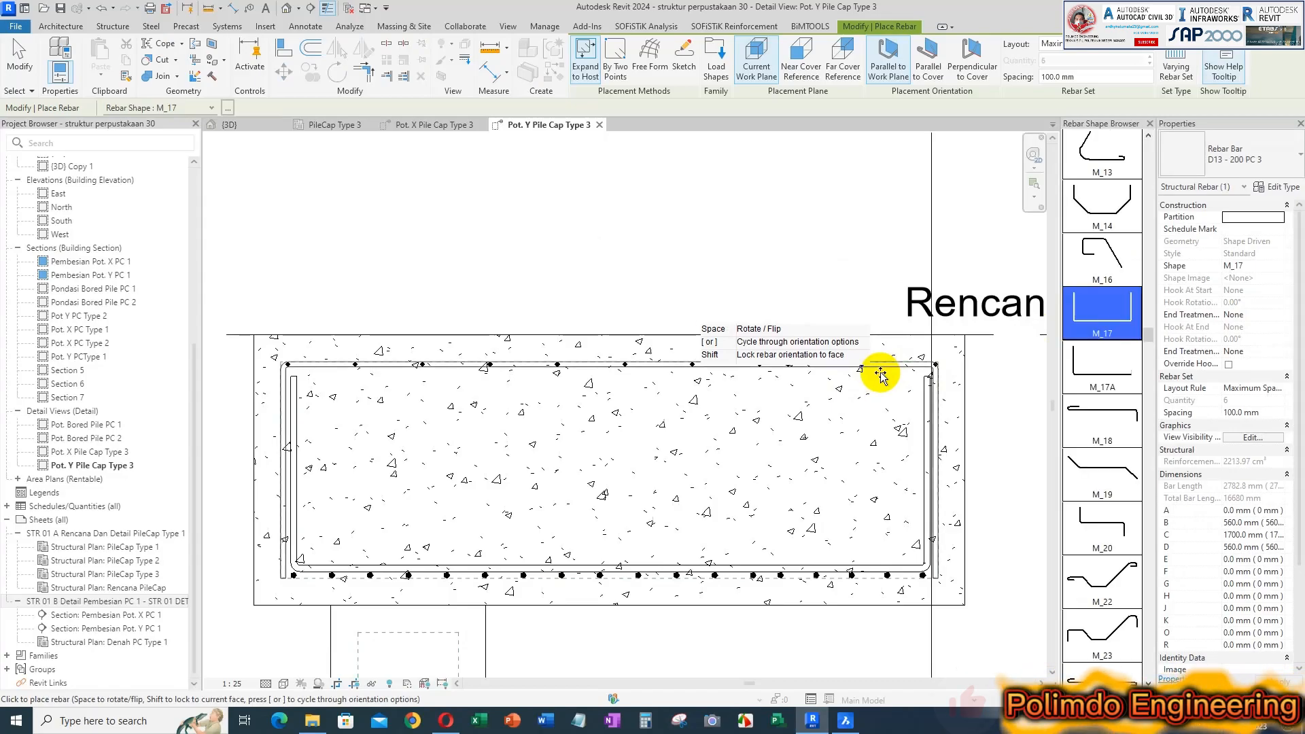
key("Escape")
- Lower the D13 - 200 rebar's top segment beneath the row of top bars, making its legs about 544.8 mm long
scroll(272, 421, "up", 3)
left_click(355, 331)
scroll(374, 361, "down", 1)
scroll(858, 337, "up", 1)
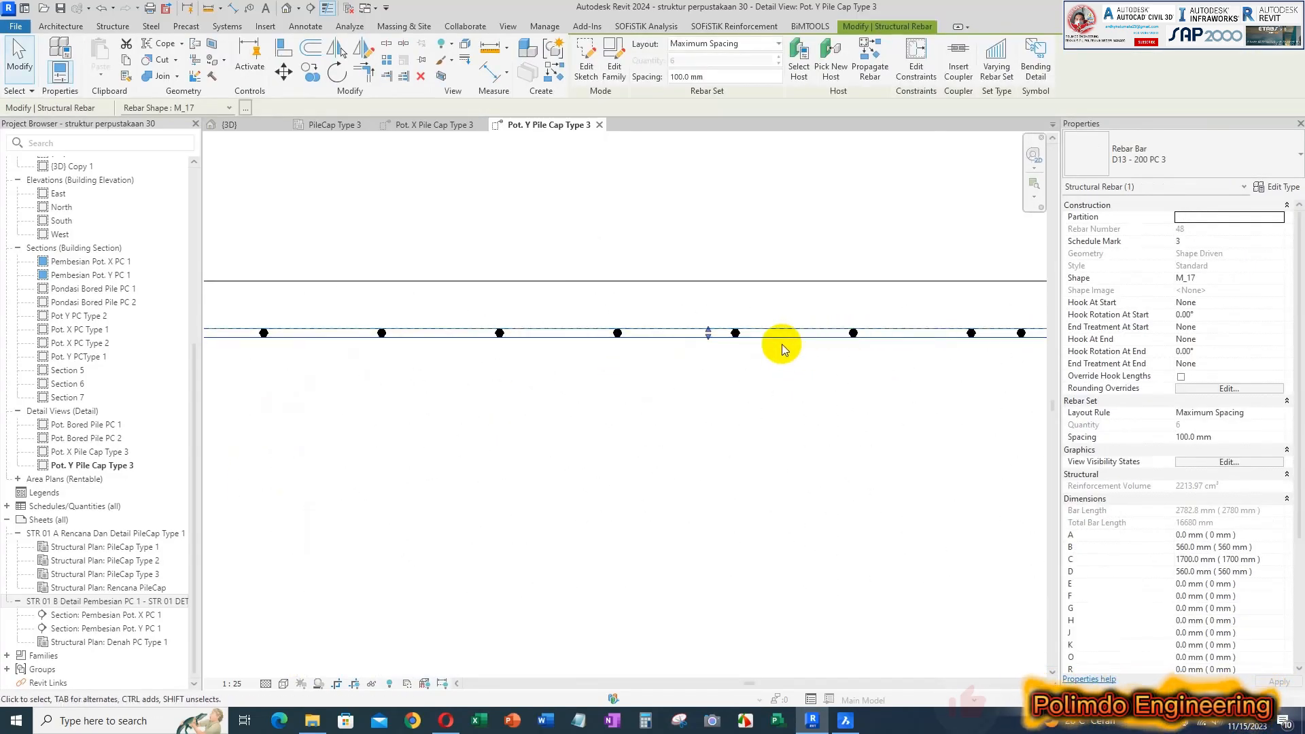
scroll(828, 360, "down", 1)
left_click_drag(723, 338, 725, 348)
- Shift the D13 - 200 rebar's left leg inward beneath the end top bar, making the top segment about 1689.6 mm long
scroll(725, 375, "down", 2)
middle_click_drag(402, 462, 460, 408)
scroll(450, 403, "up", 3)
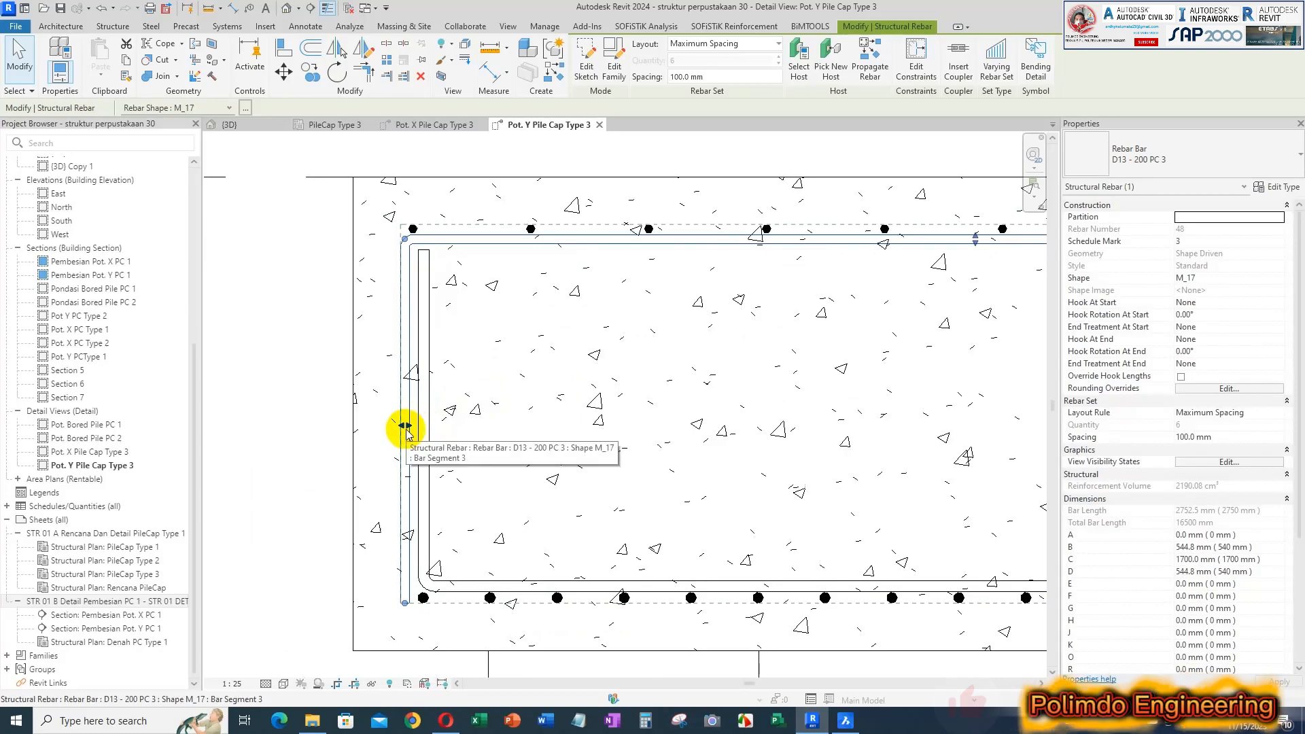
left_click_drag(408, 427, 416, 427)
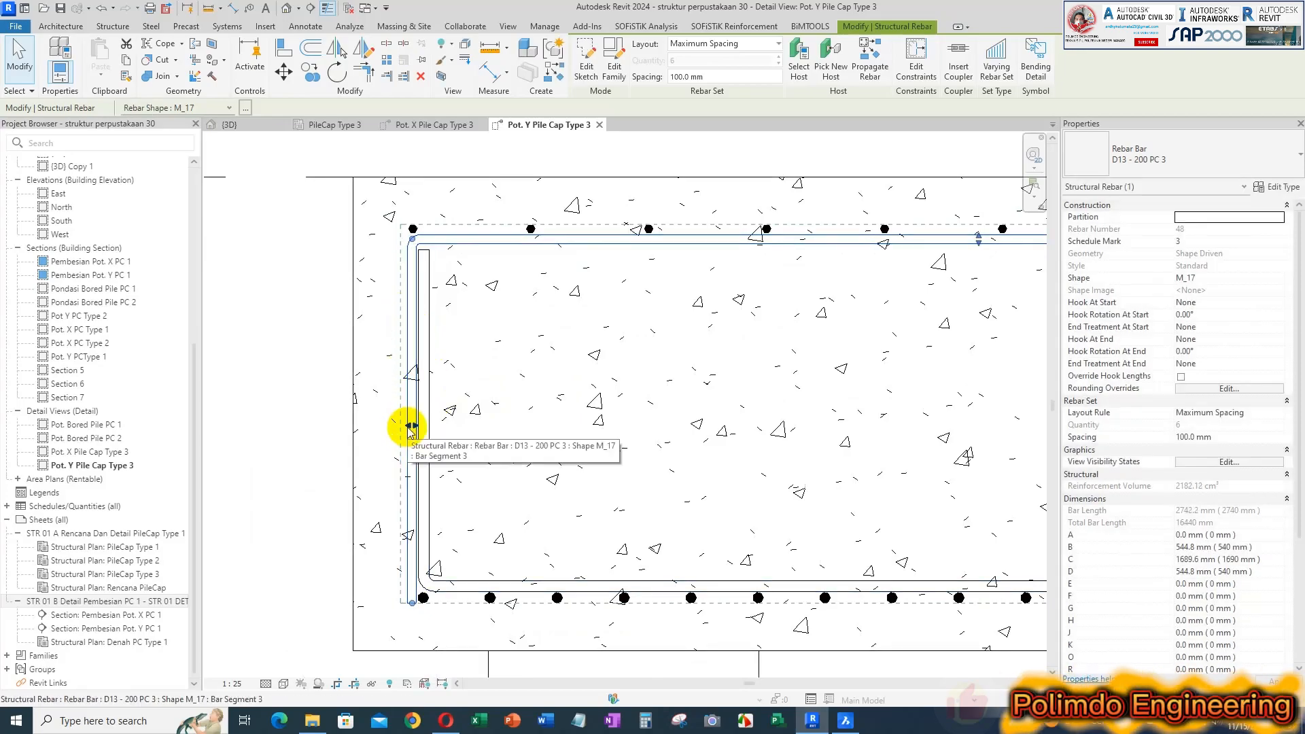
- Raise the D13 - 200 rebar's top segment closer to the top bars, making its legs about 547.1 mm long
scroll(373, 331, "down", 4)
scroll(779, 354, "up", 5)
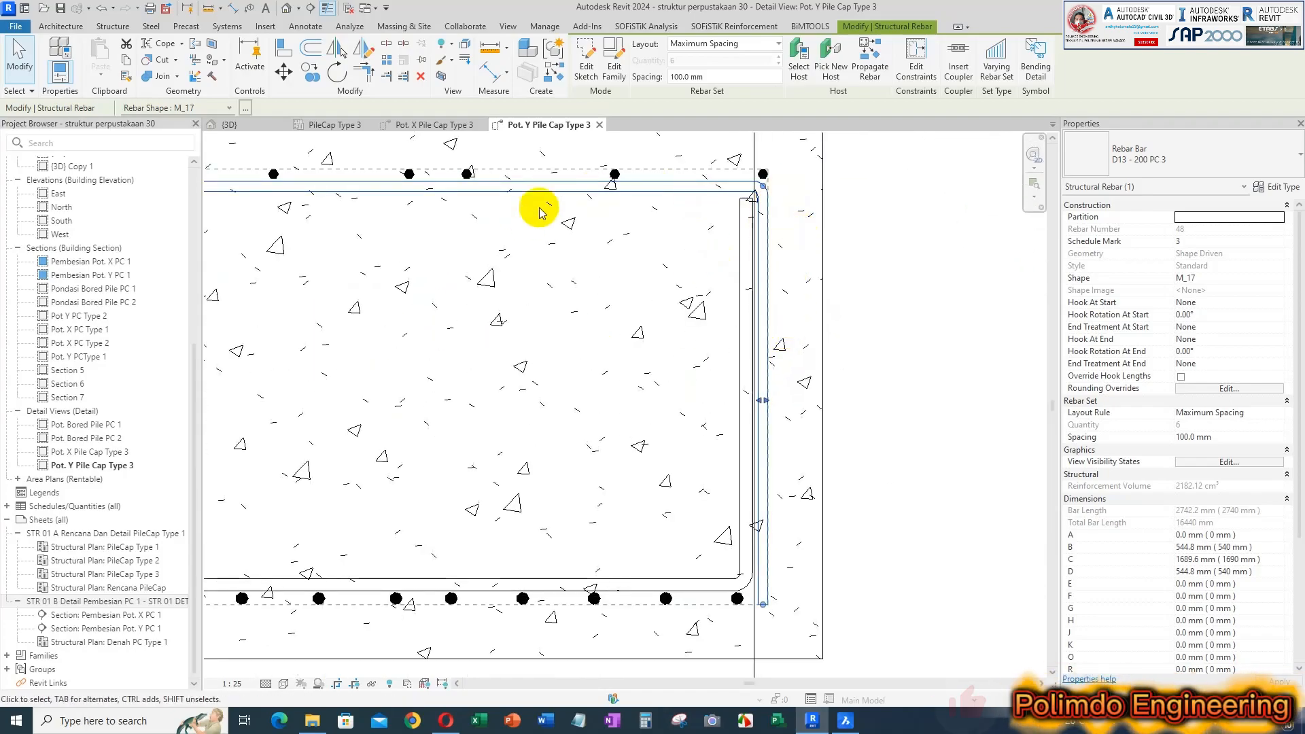
scroll(594, 197, "up", 6)
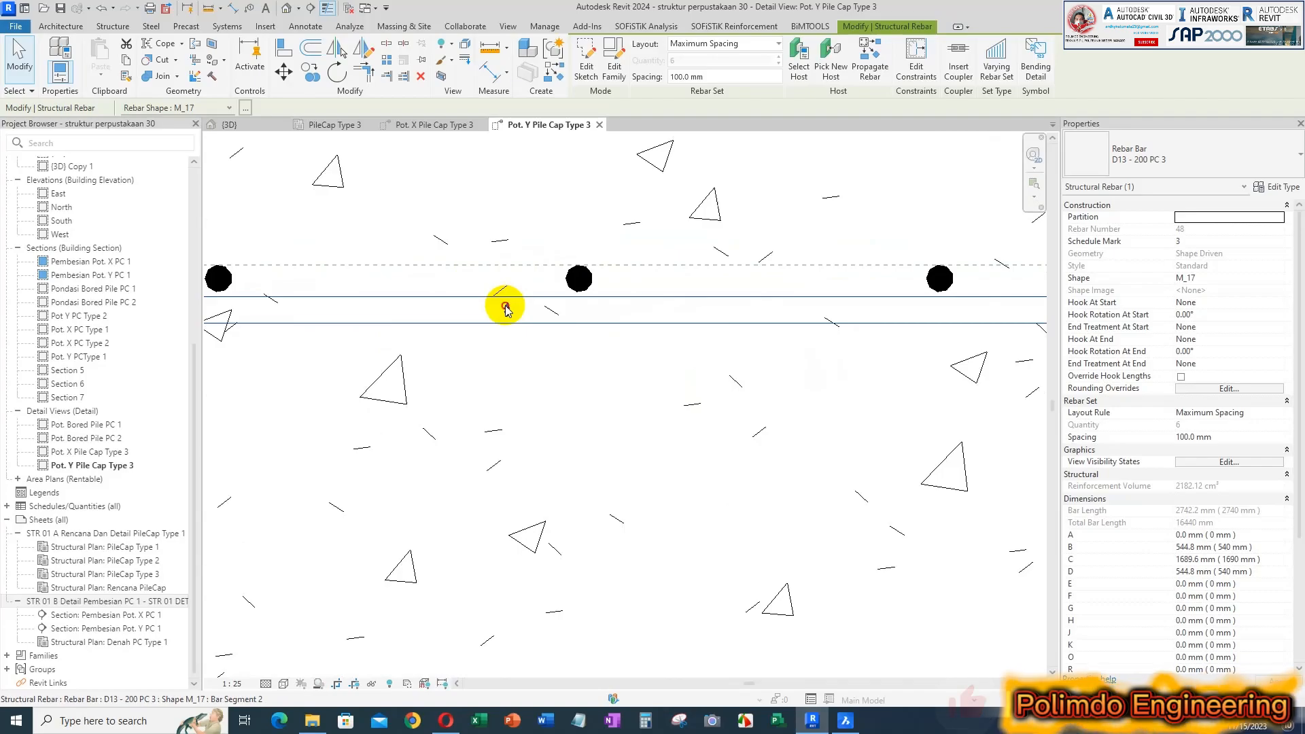
key("Escape")
scroll(837, 341, "down", 4)
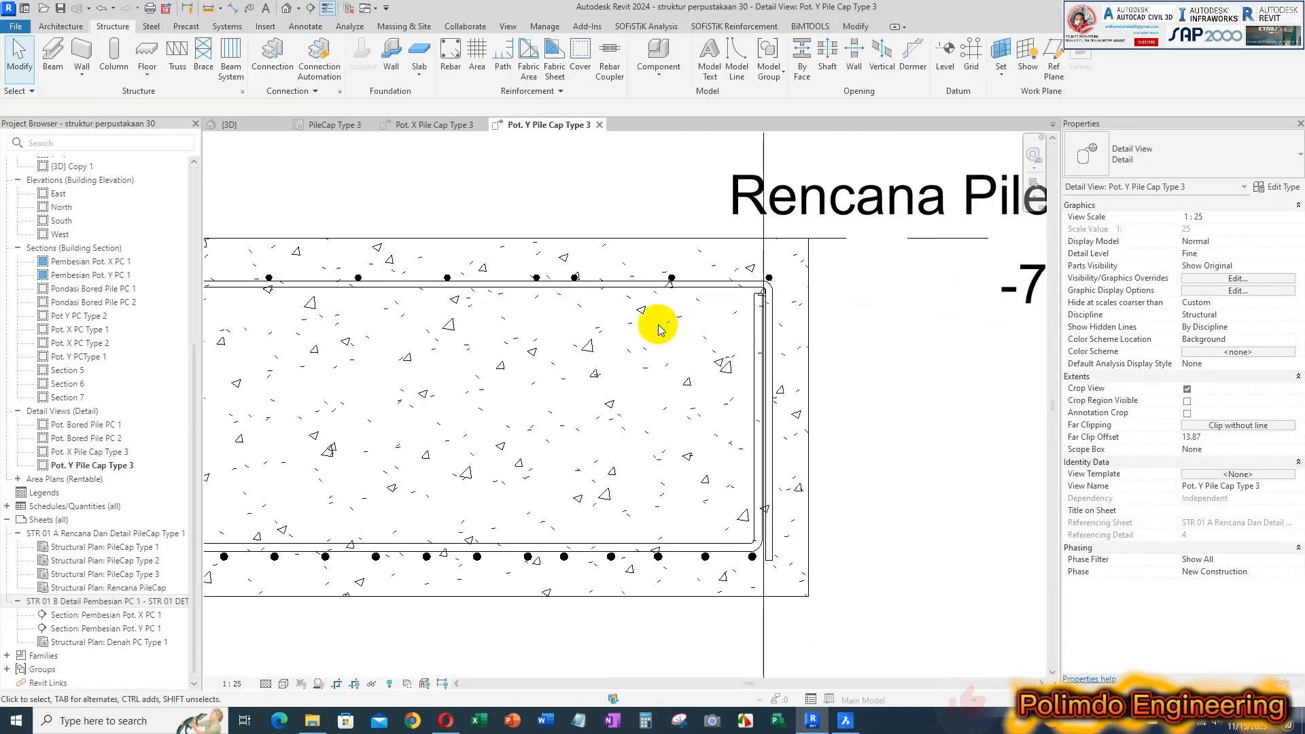
- Check the leg lengths of the X-direction D13 - 200 top rebar in the Pot. X Pile Cap Type 3 view
scroll(766, 501, "up", 2)
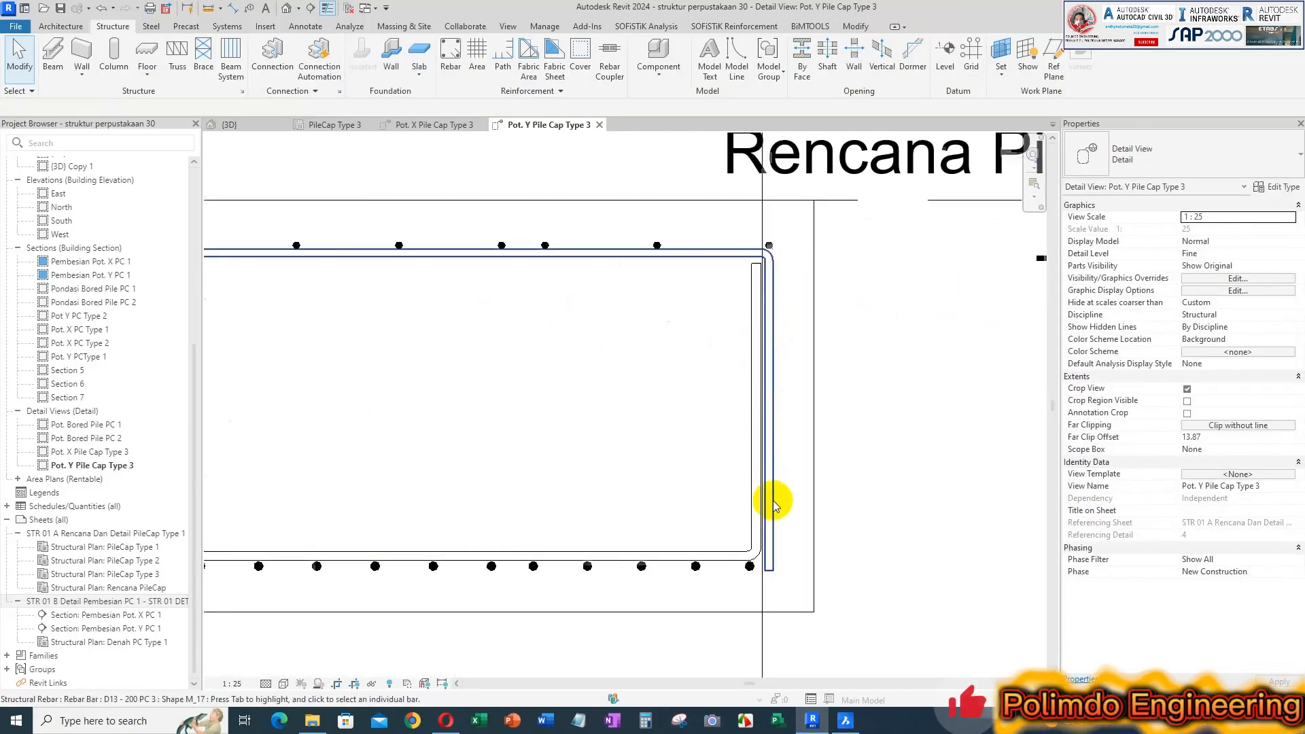
left_click(766, 574)
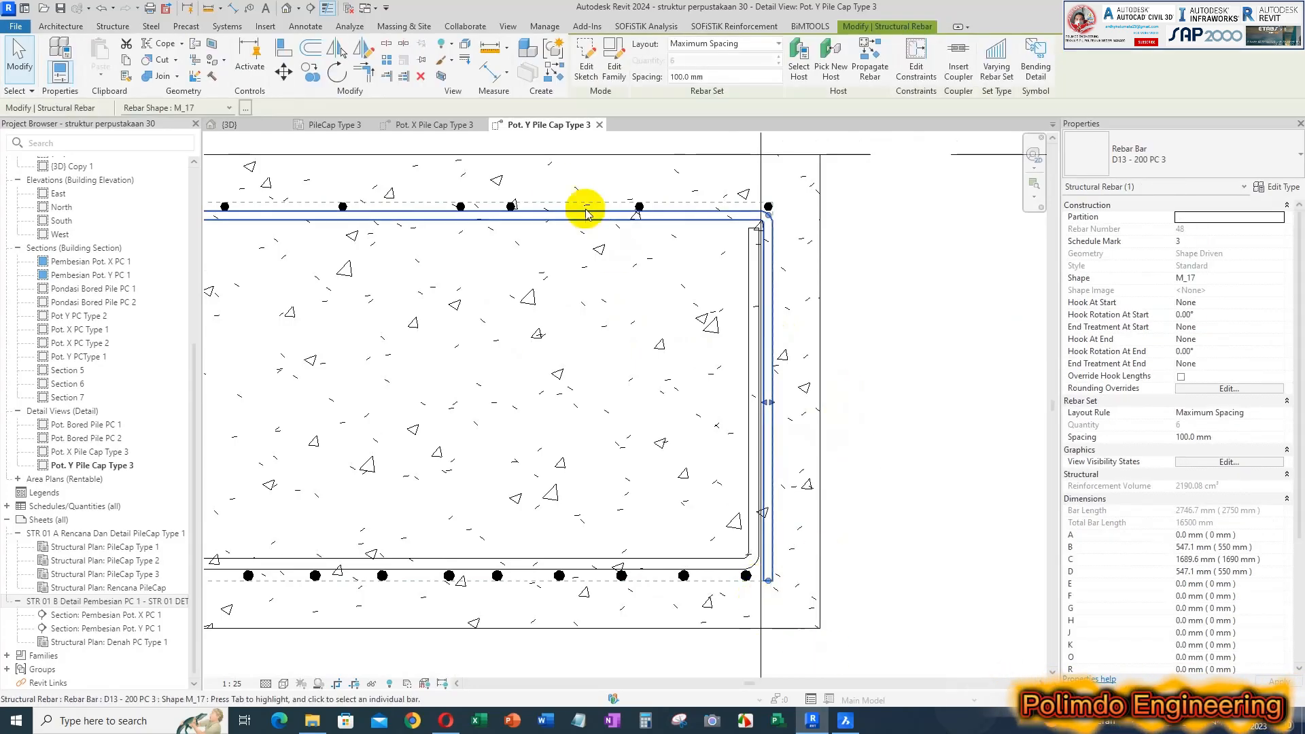
key("ctrl+Tab")
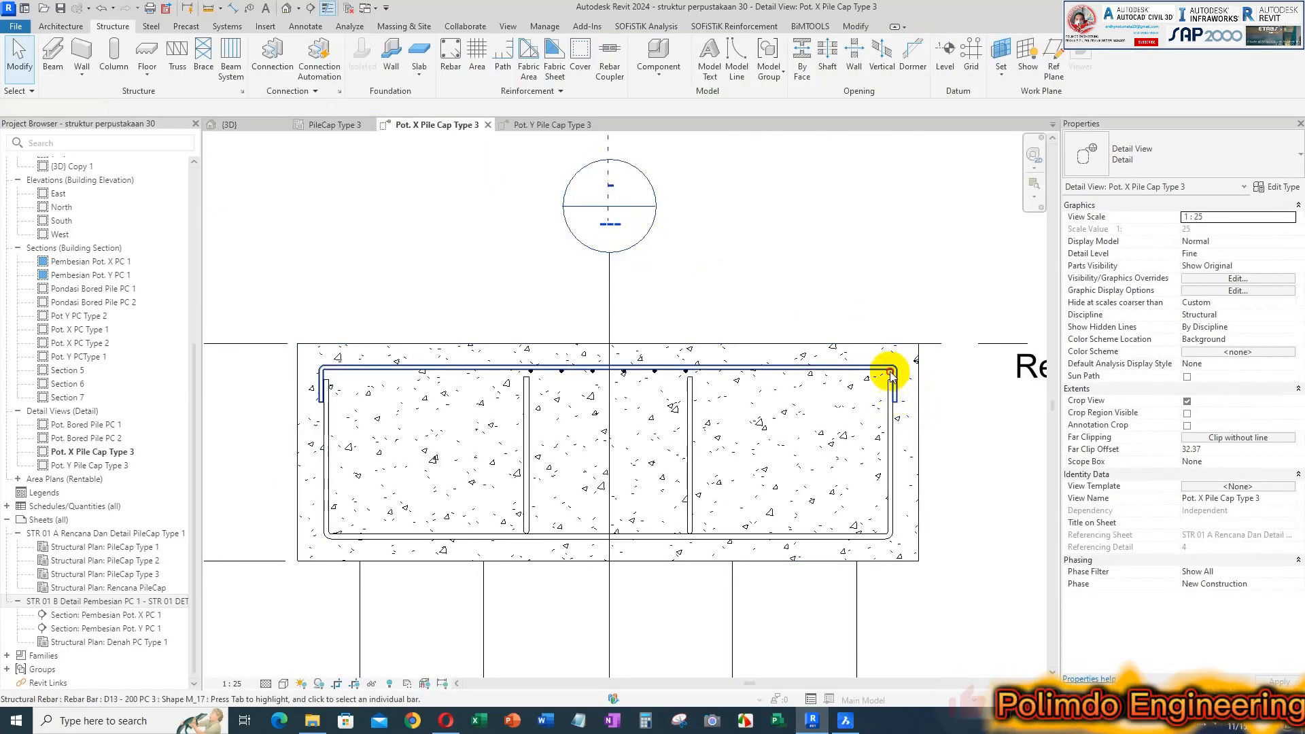
left_click(892, 374)
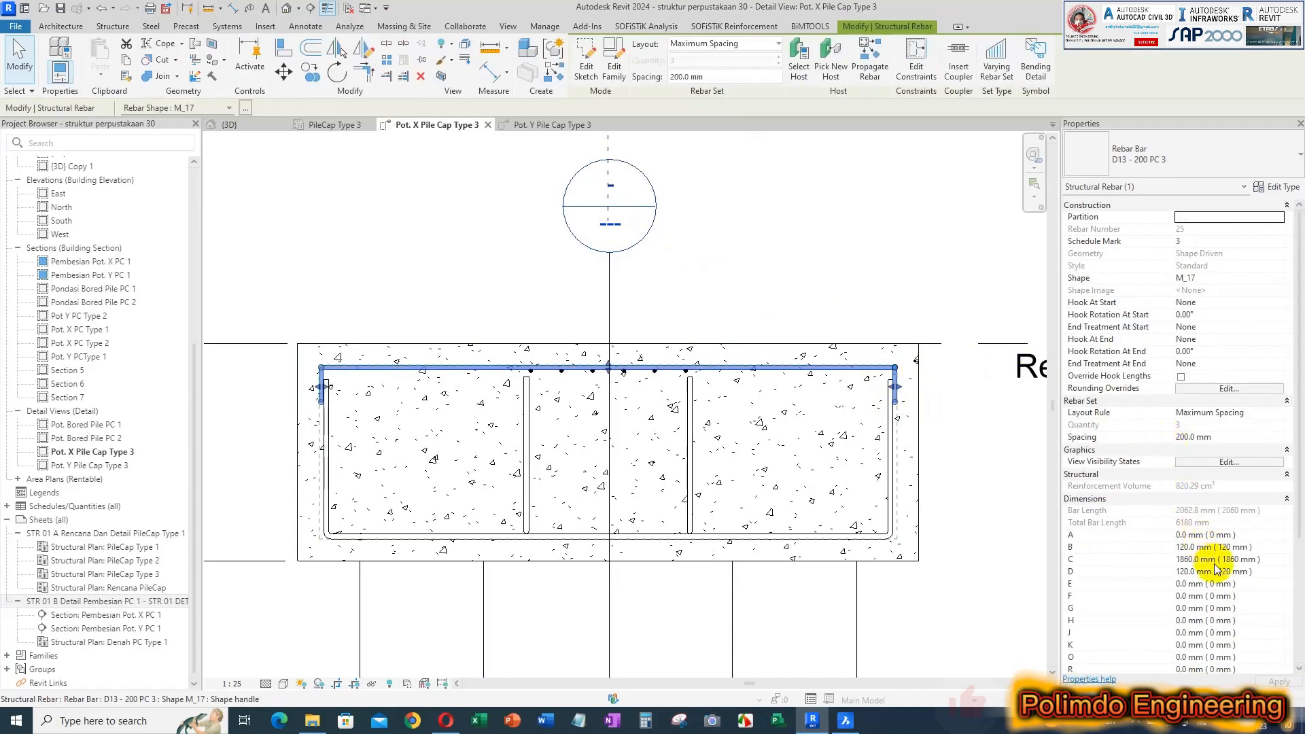
left_click(563, 131)
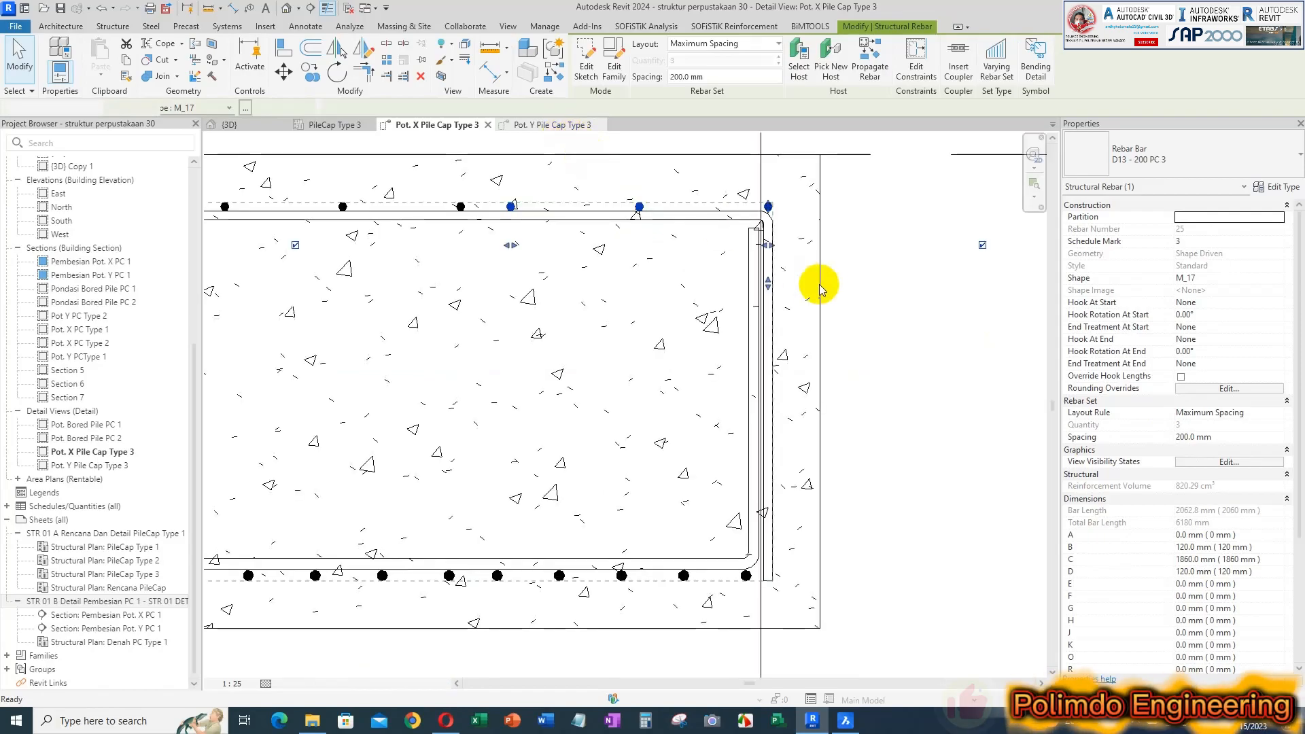
key("ctrl+Tab")
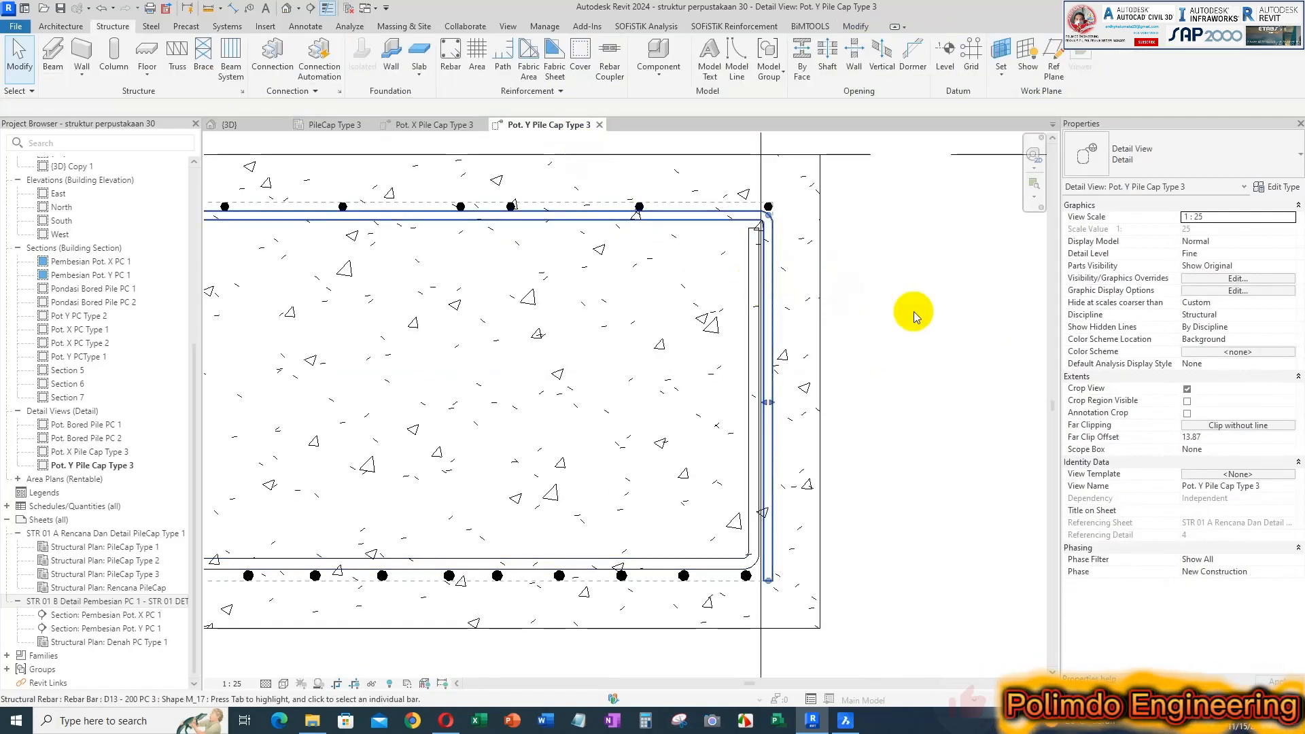
- Set both leg lengths, B and D, of the Y-direction D13 - 200 top rebar to 120 mm
left_click(843, 299)
left_click(1257, 549)
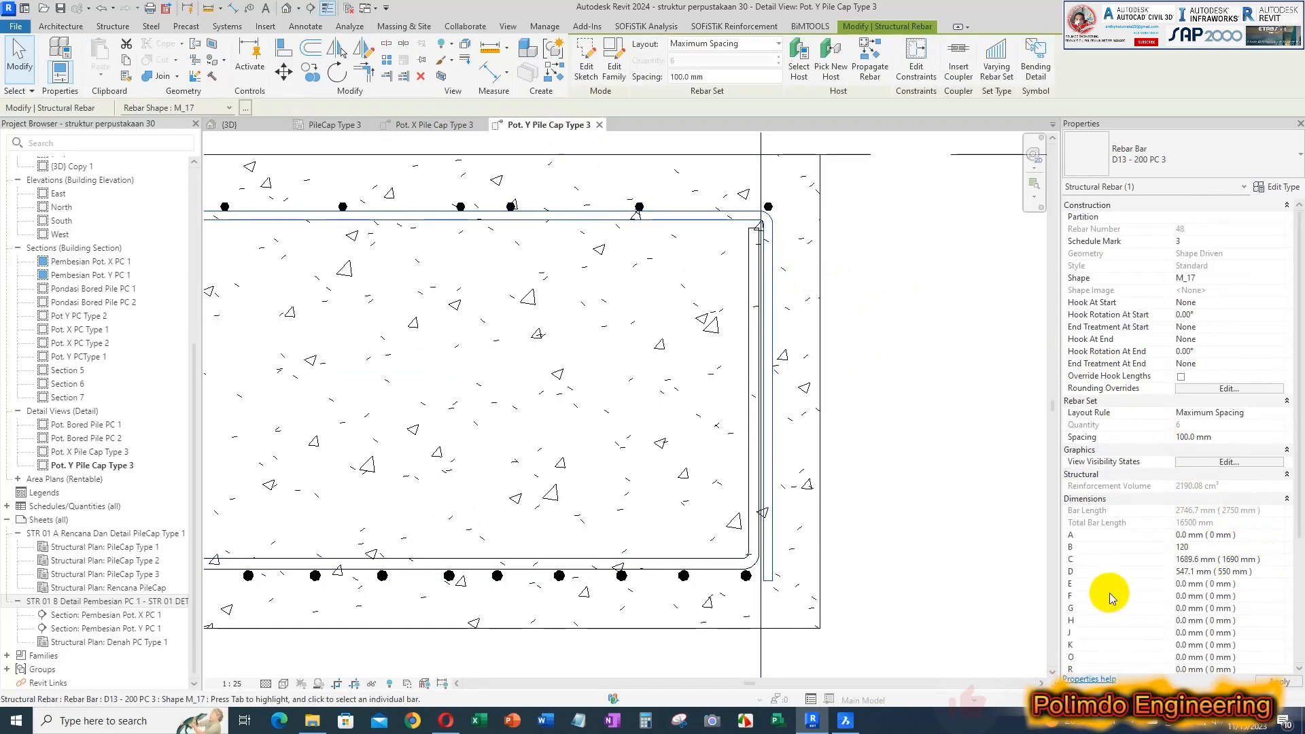
left_click(1252, 573)
scroll(883, 320, "down", 3)
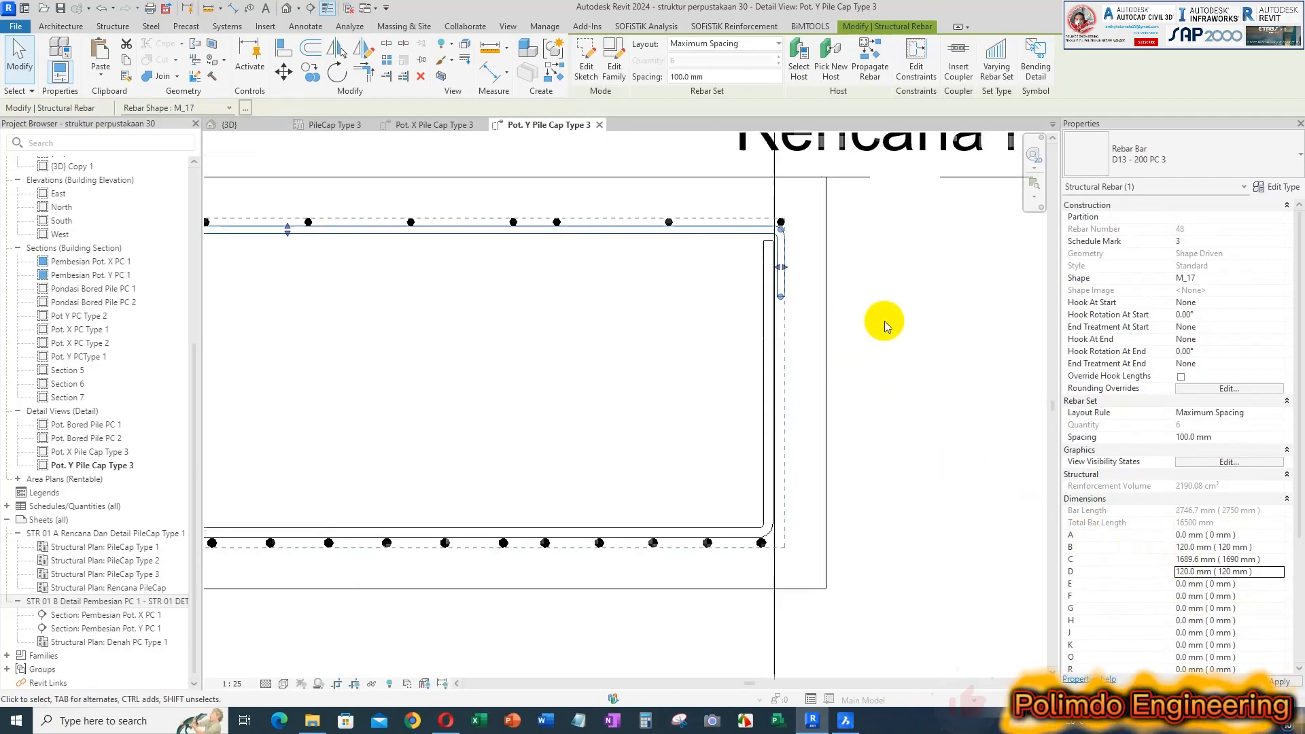
key("Escape")
scroll(703, 332, "down", 2)
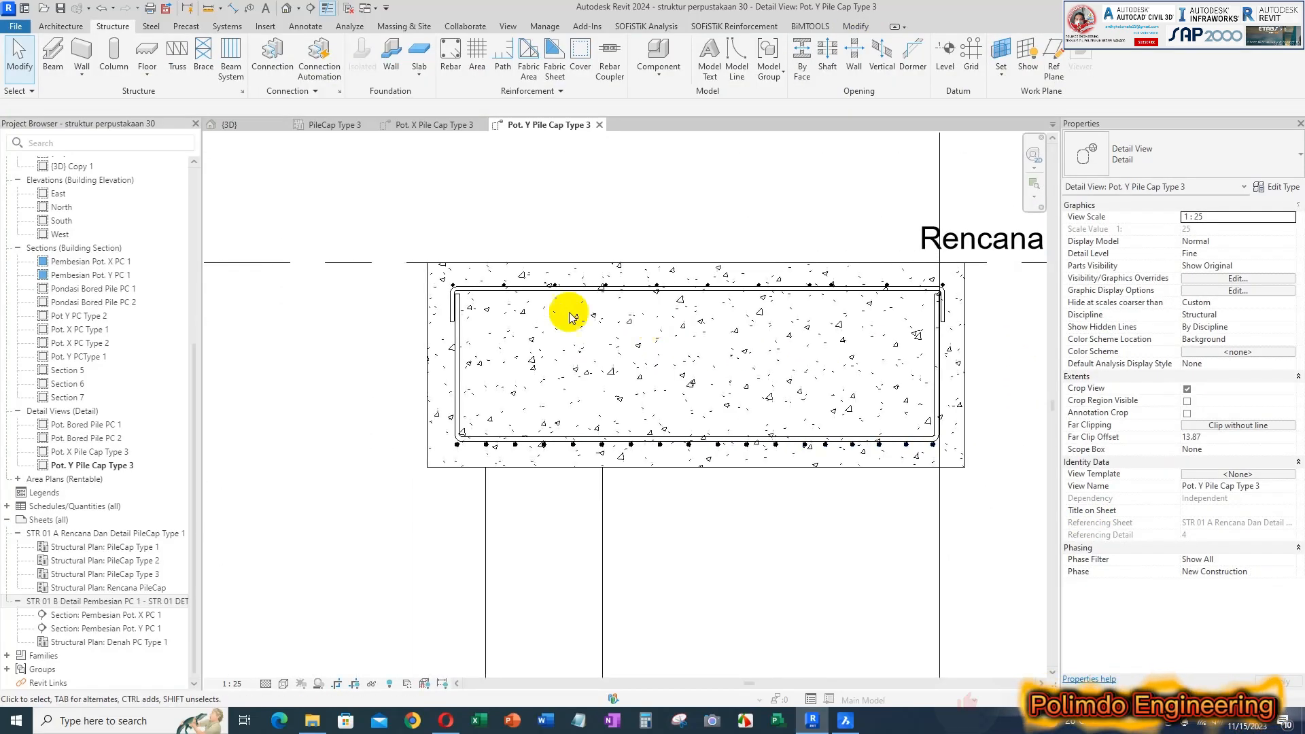
scroll(483, 291, "up", 4)
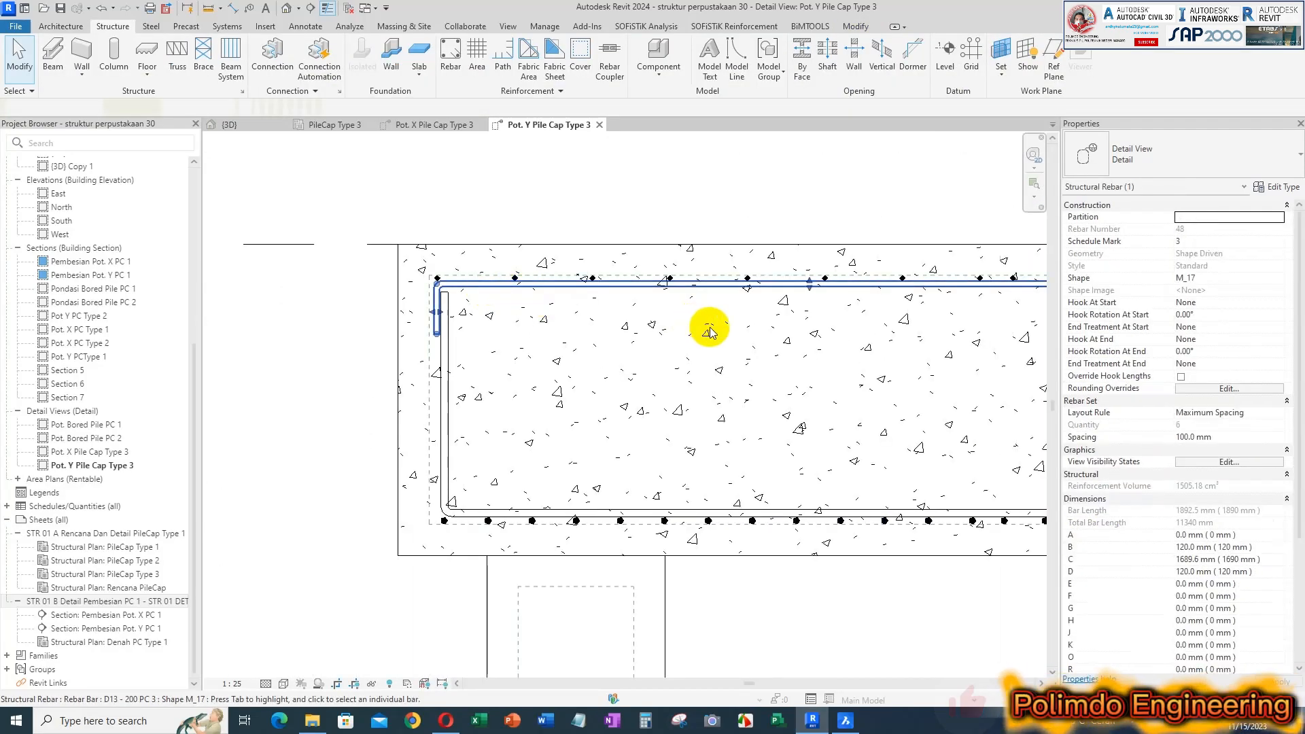
key("Escape")
- Distribute the Y-direction D16 - 100 bottom rebar in the PileCap Type 3 plan with a Maximum Spacing layout of 100 mm
middle_click_drag(697, 366, 559, 363)
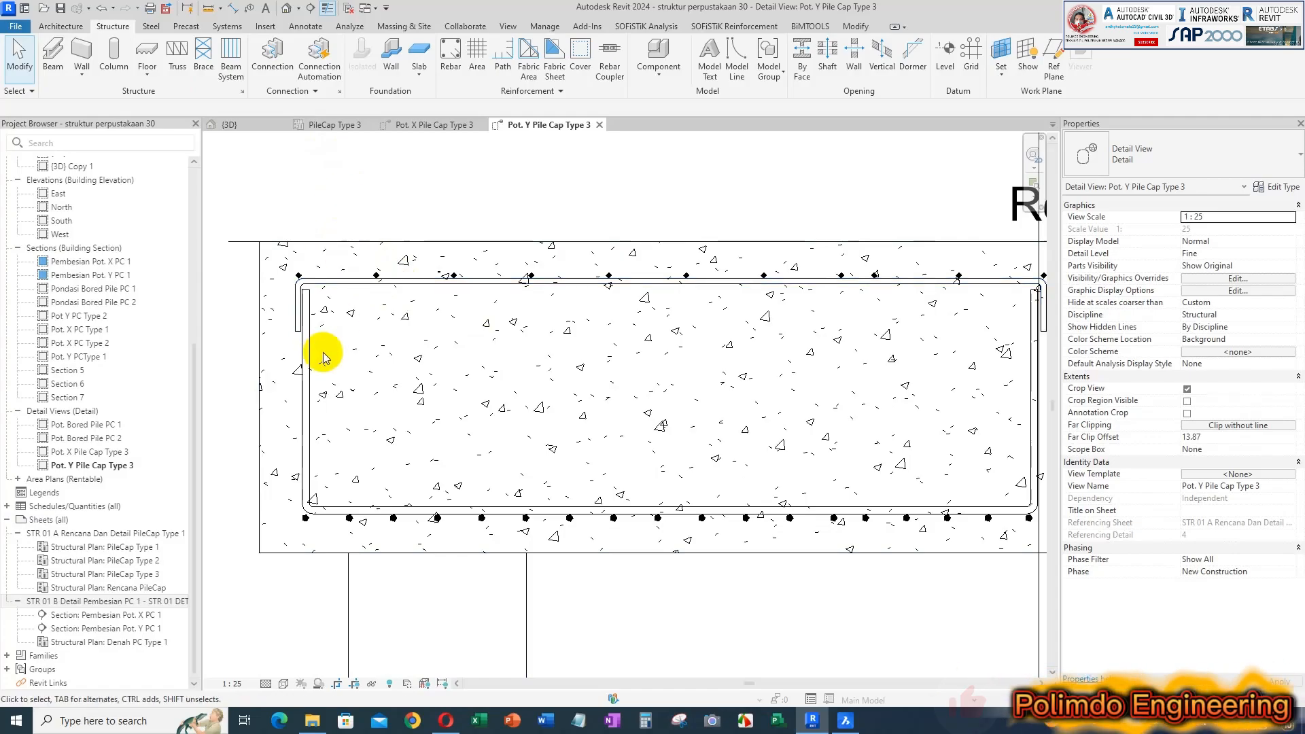
left_click(306, 371)
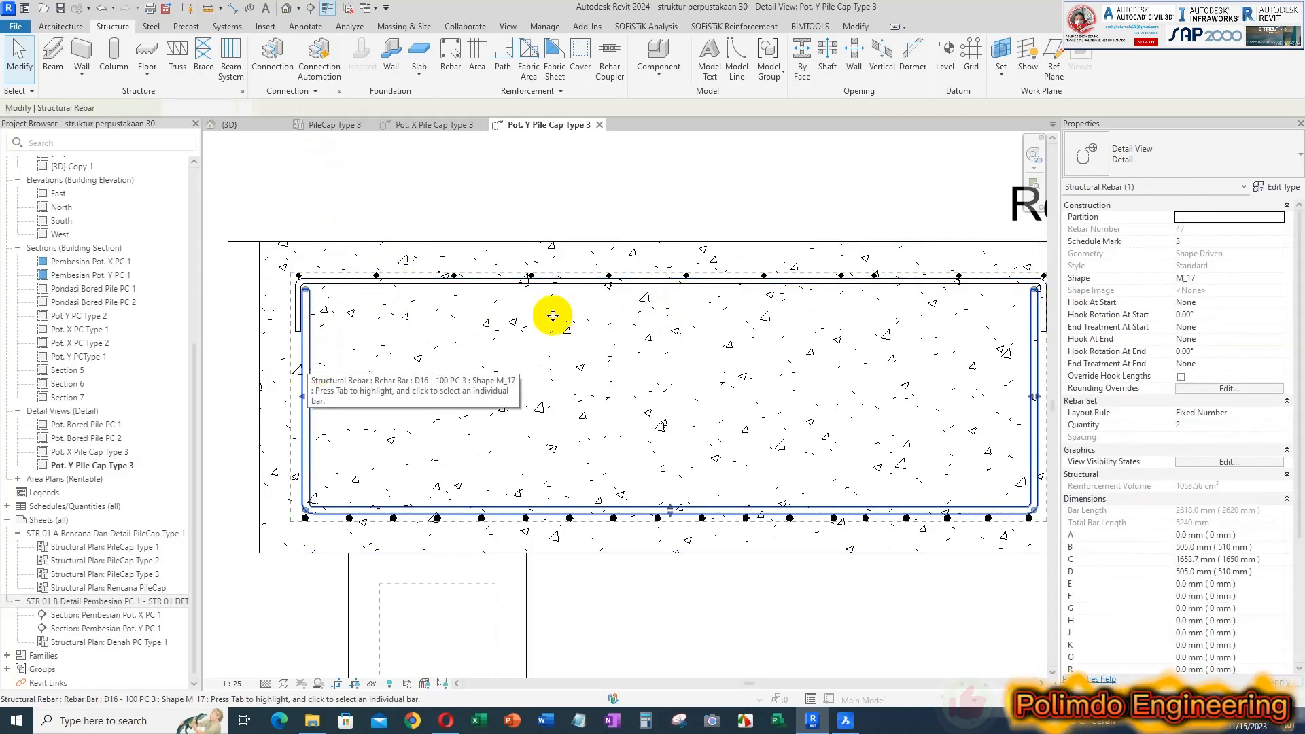
scroll(550, 314, "down", 2)
scroll(385, 150, "down", 1)
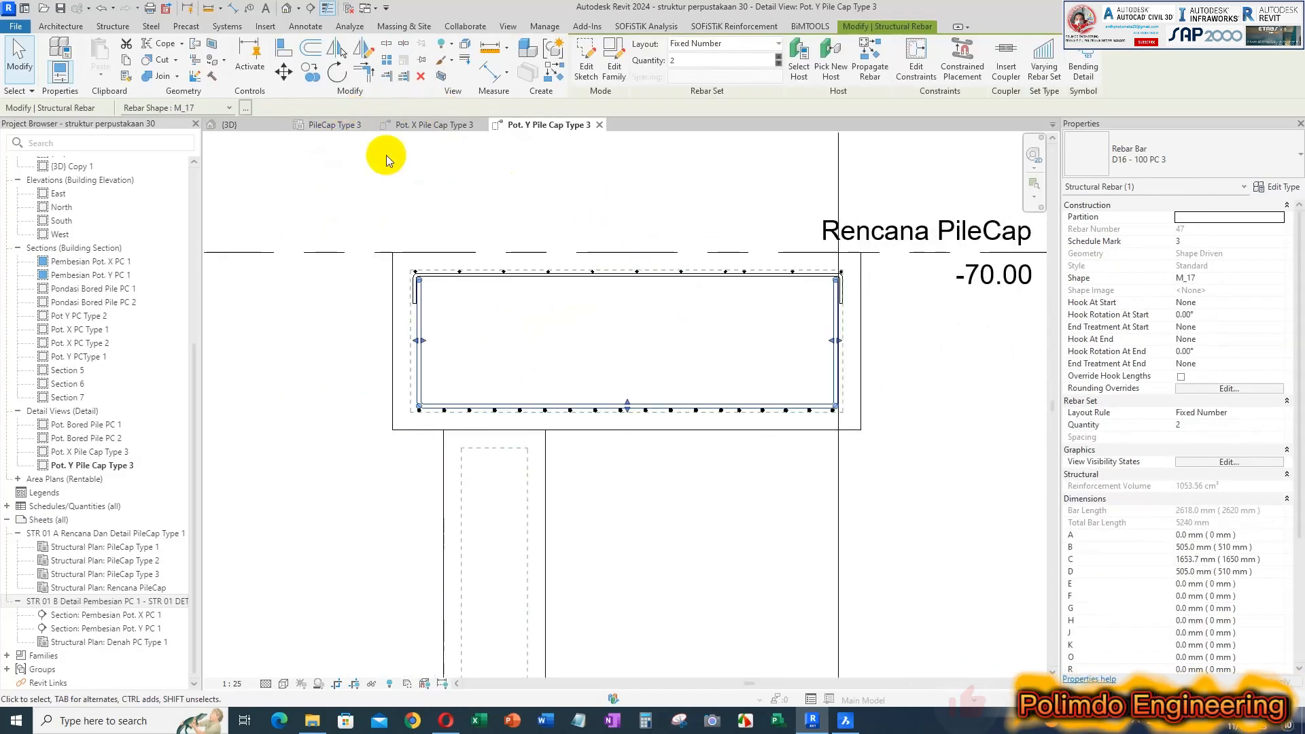
left_click(343, 131)
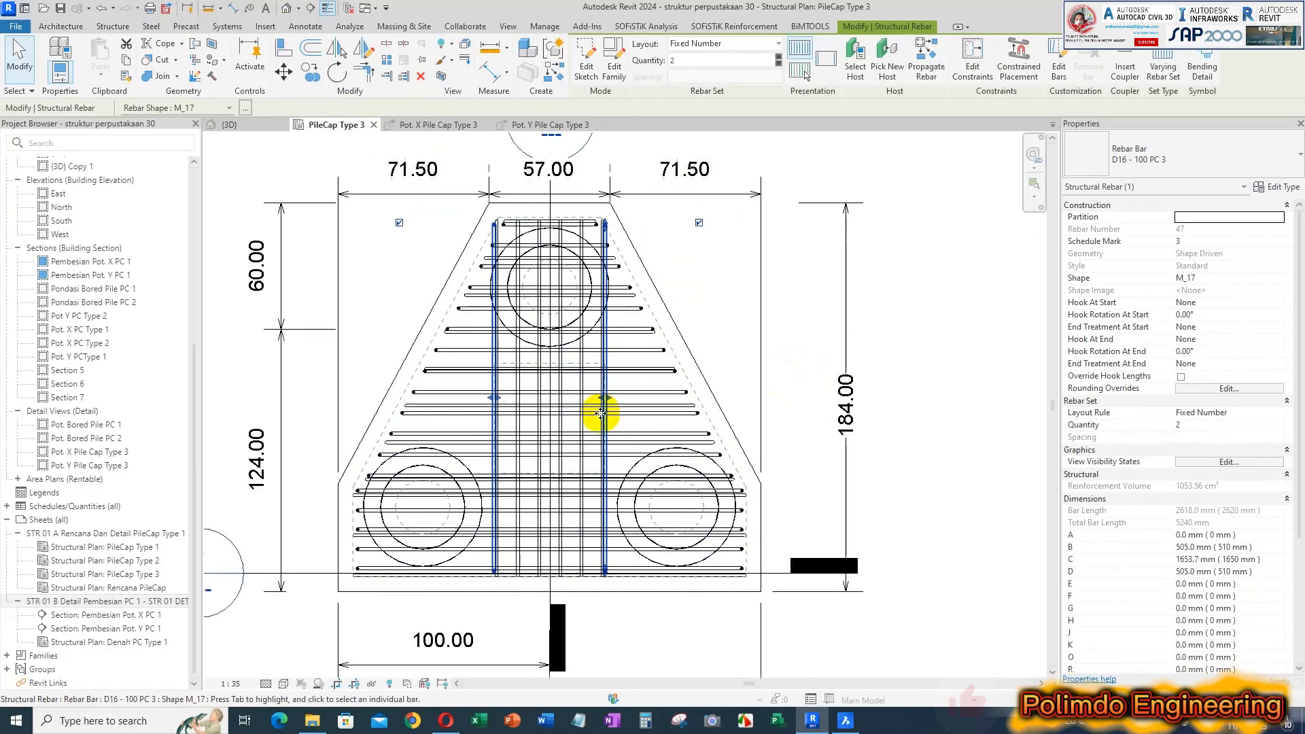
scroll(597, 407, "up", 1)
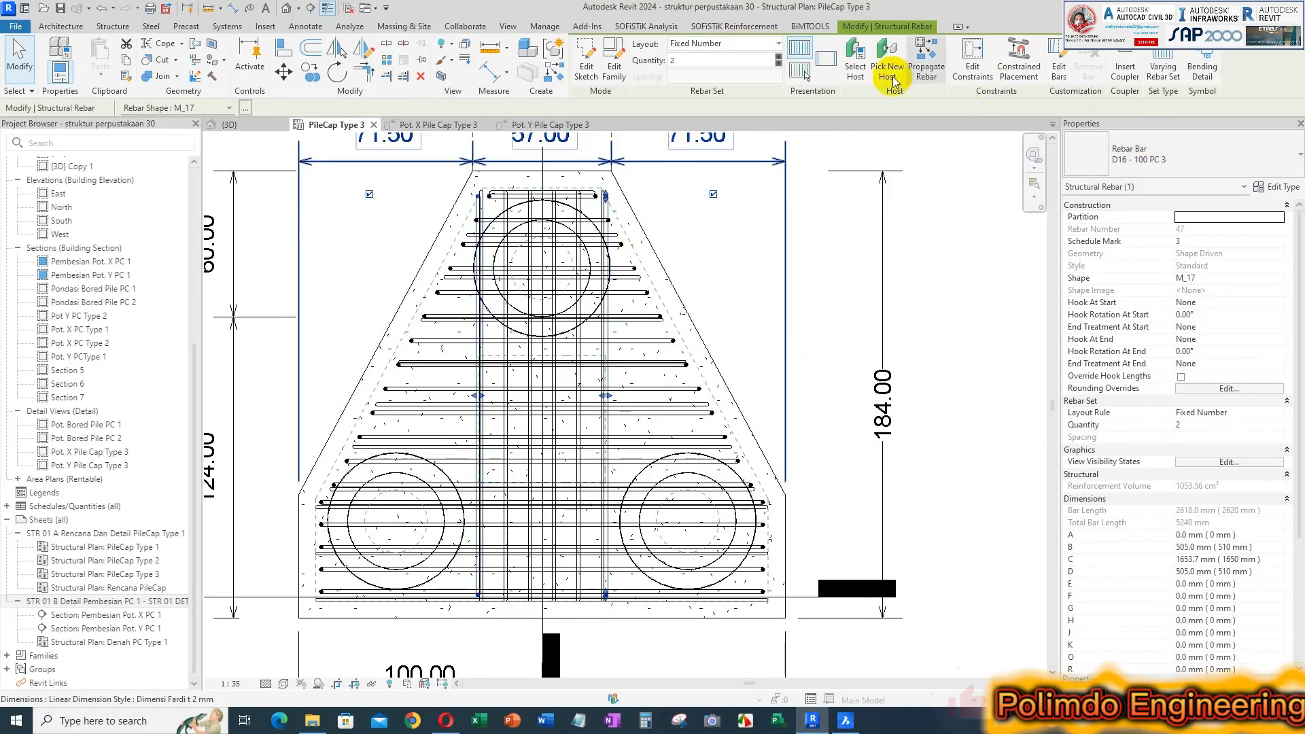
left_click(779, 44)
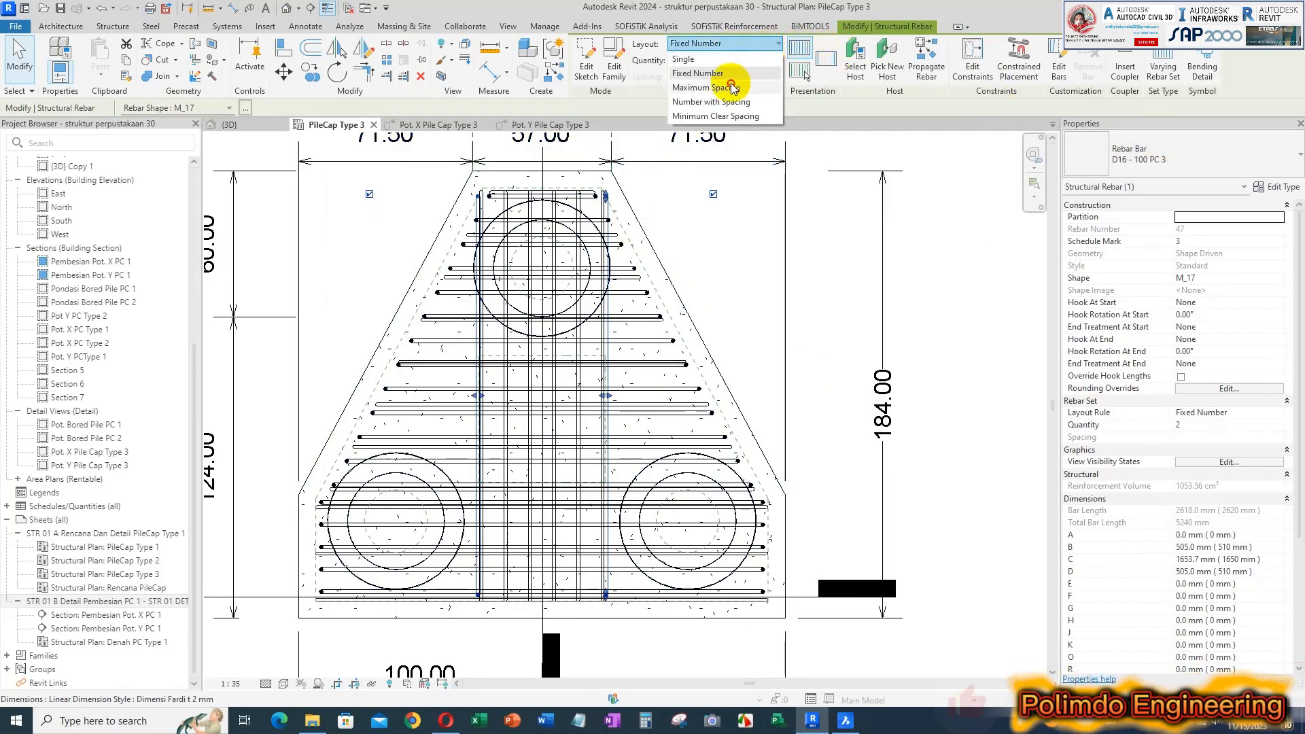
left_click(729, 82)
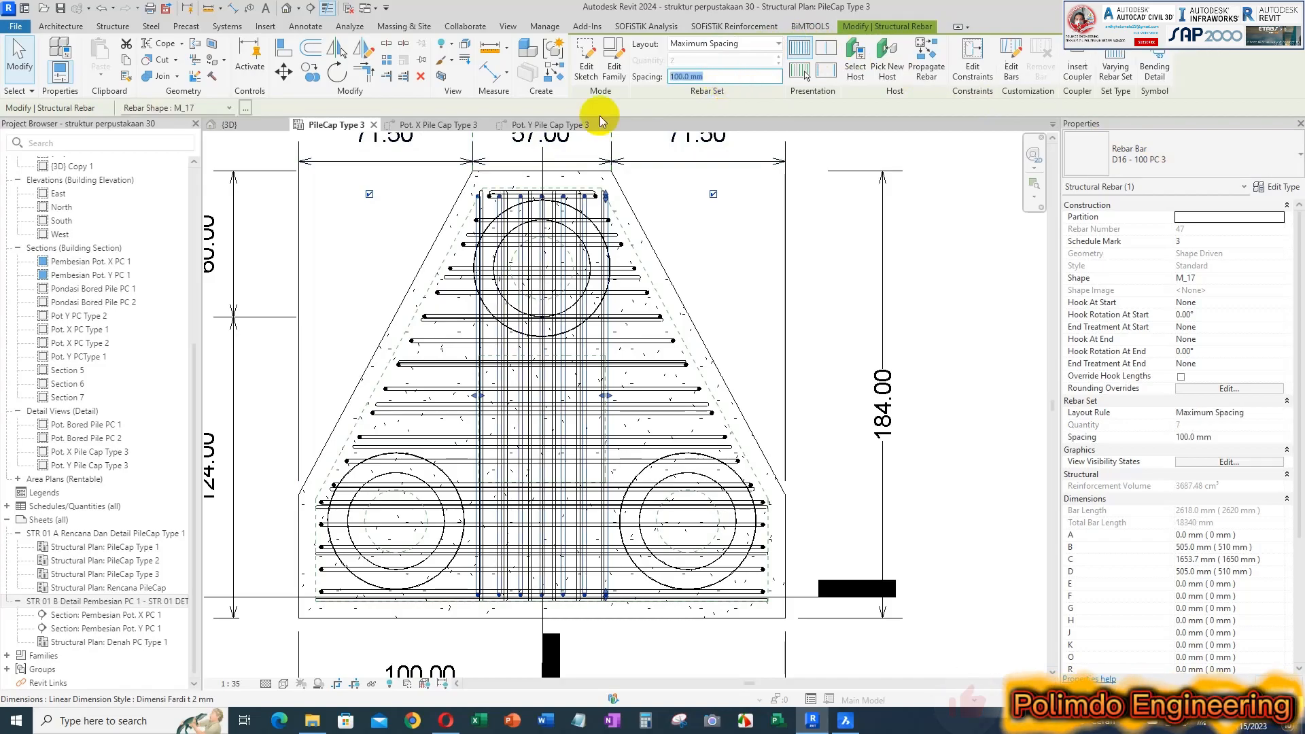
scroll(620, 197, "up", 5)
key("Escape")
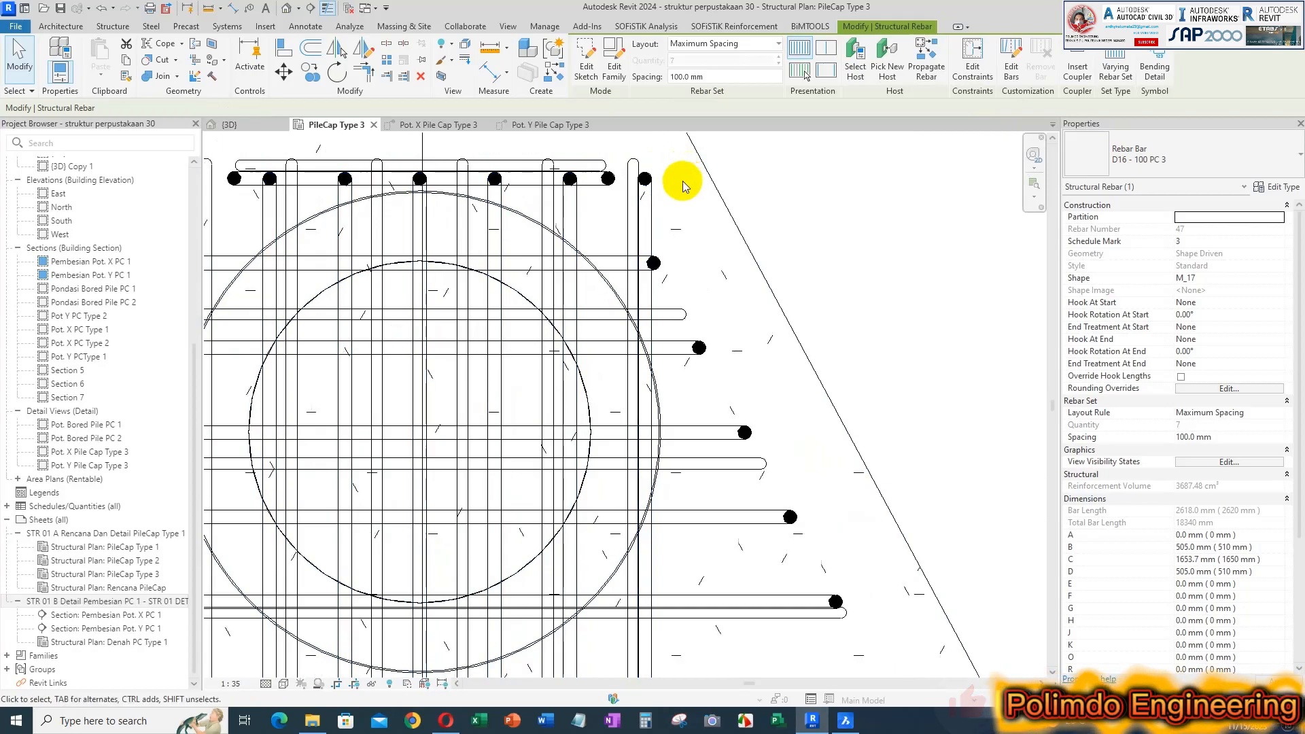
- Pull the D13 - 200 rebar's end at the cap's narrow edge inward in plan, making segment C about 1675.3 mm long
left_click(634, 237)
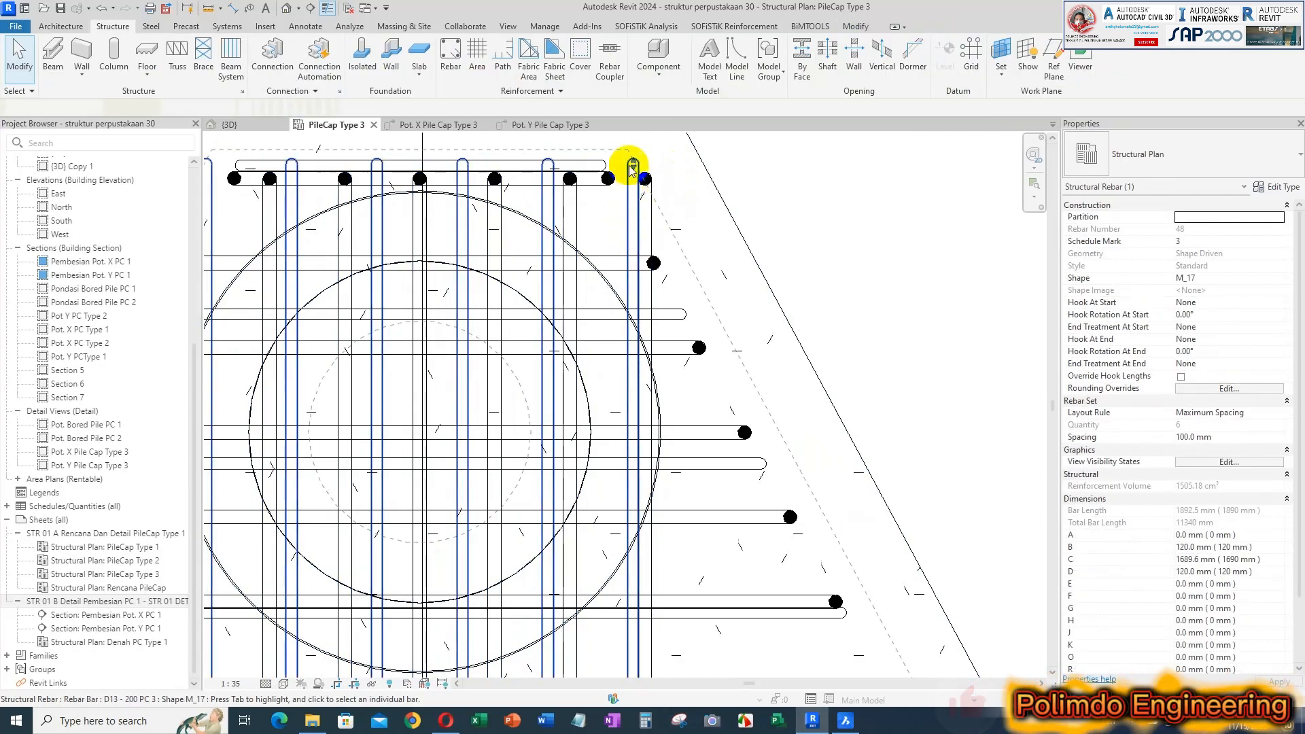
scroll(633, 170, "down", 3)
scroll(645, 170, "up", 5)
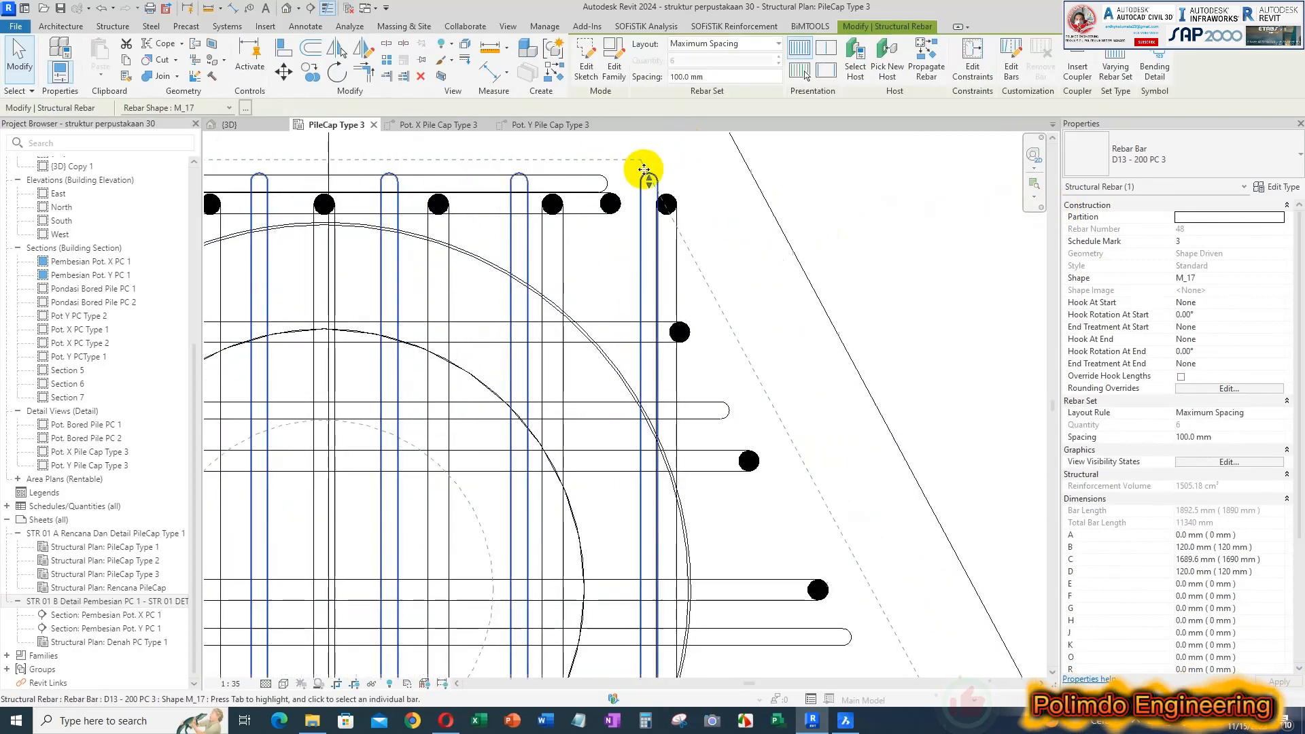
scroll(653, 194, "up", 1)
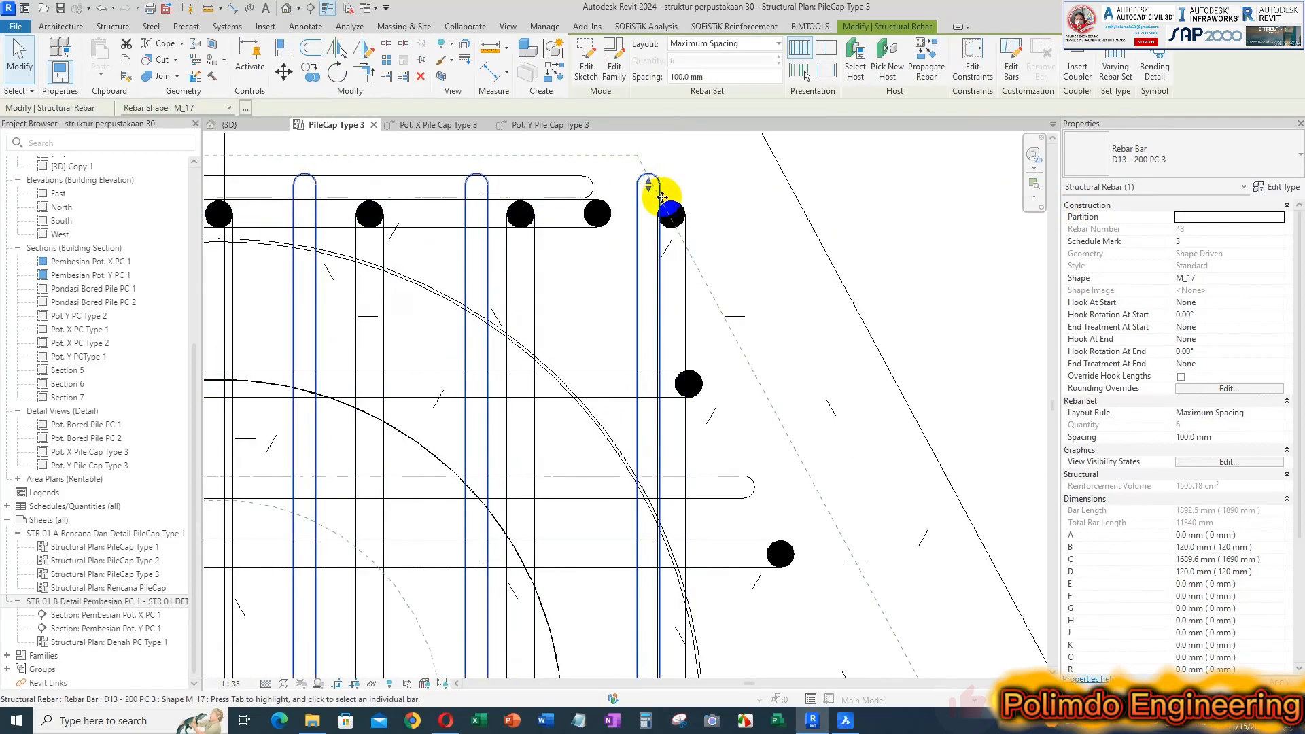
left_click_drag(648, 193, 647, 206)
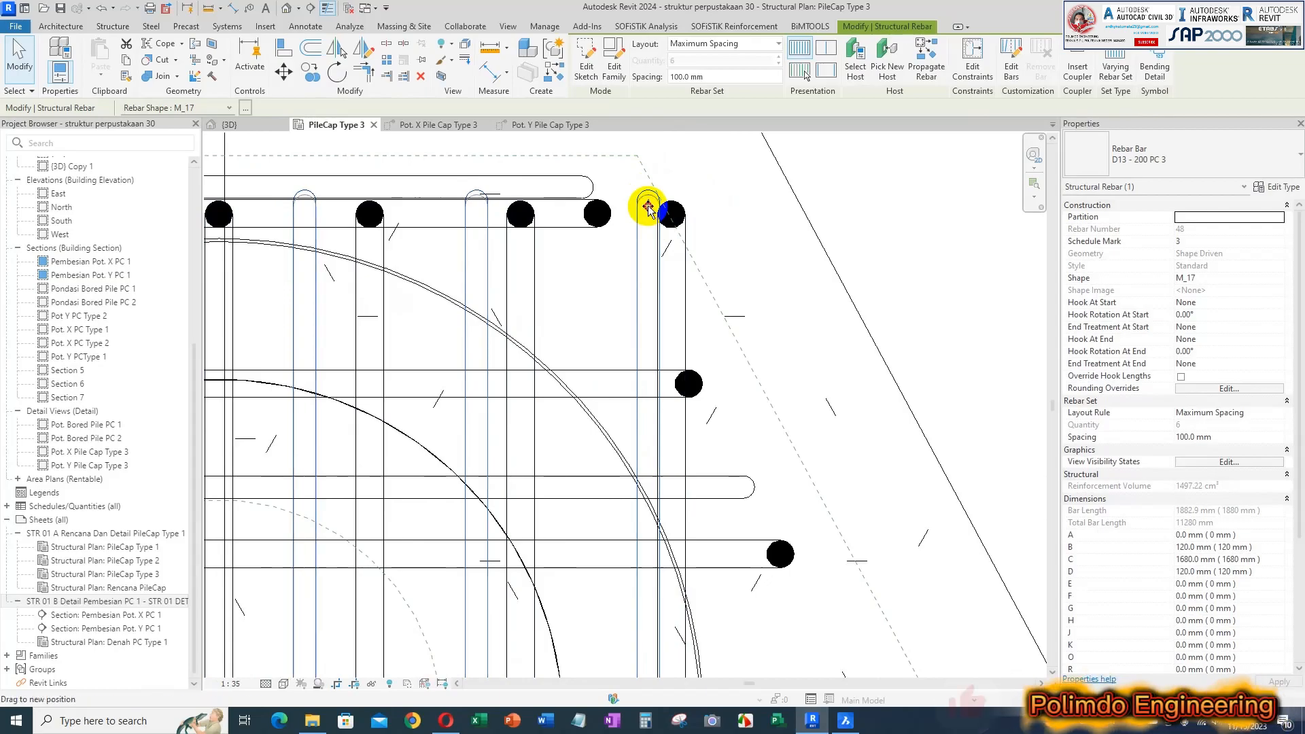
scroll(501, 231, "down", 3)
scroll(320, 235, "up", 3)
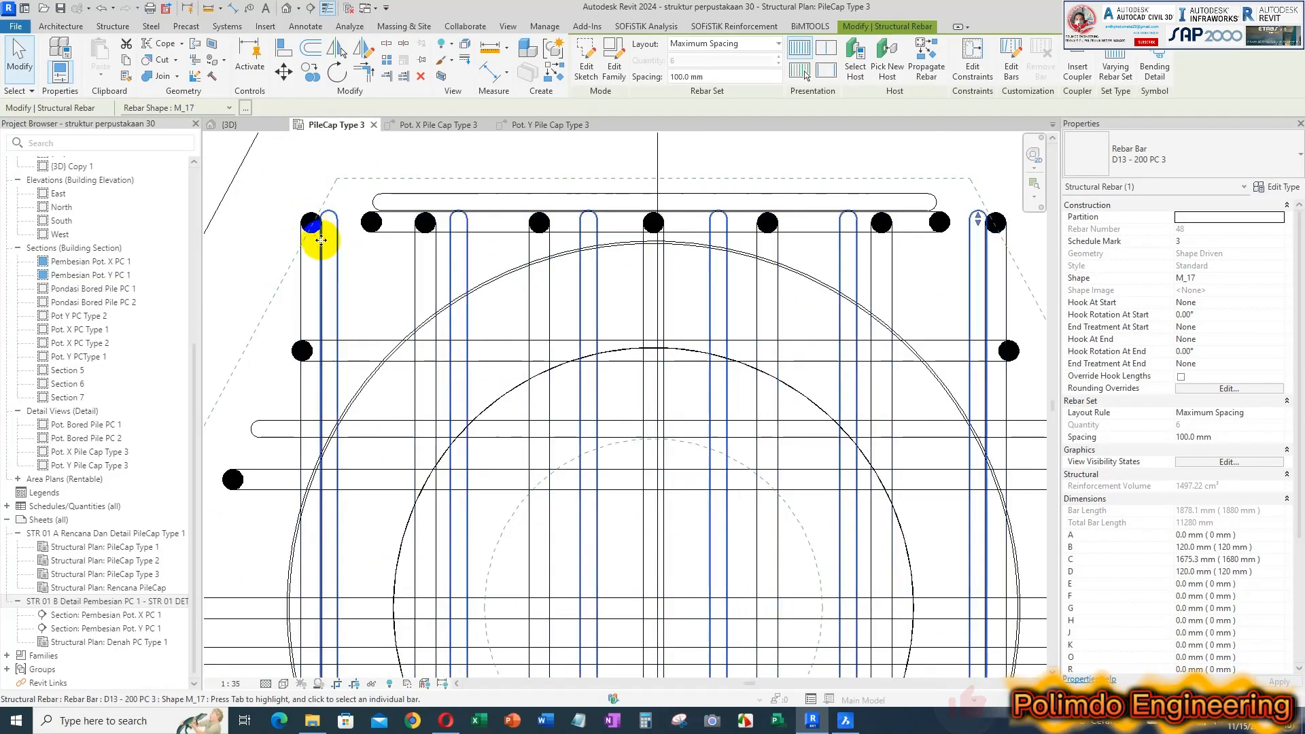
key("Escape")
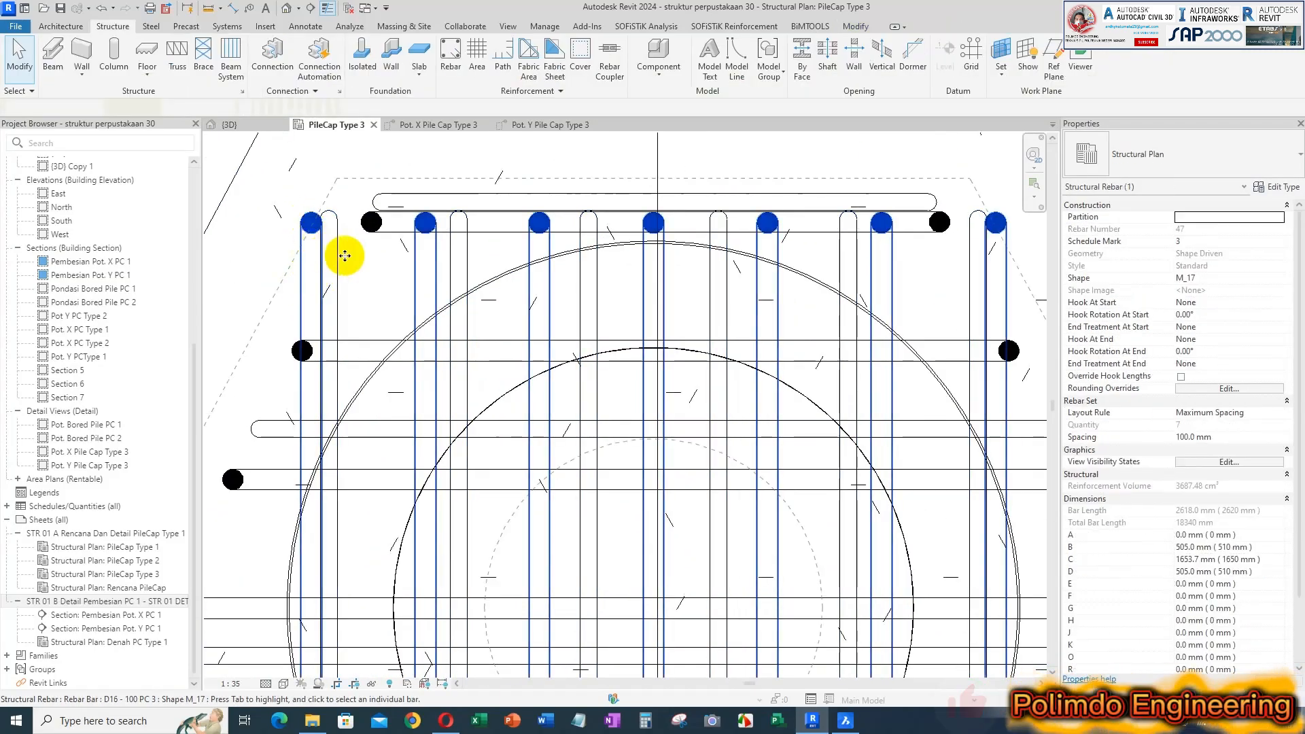
- Pull the D16 - 100 rebar's end at the cap's narrow edge inward in plan, past the first X-direction bottom bar
left_click(345, 255)
scroll(591, 256, "down", 2)
scroll(533, 227, "down", 2)
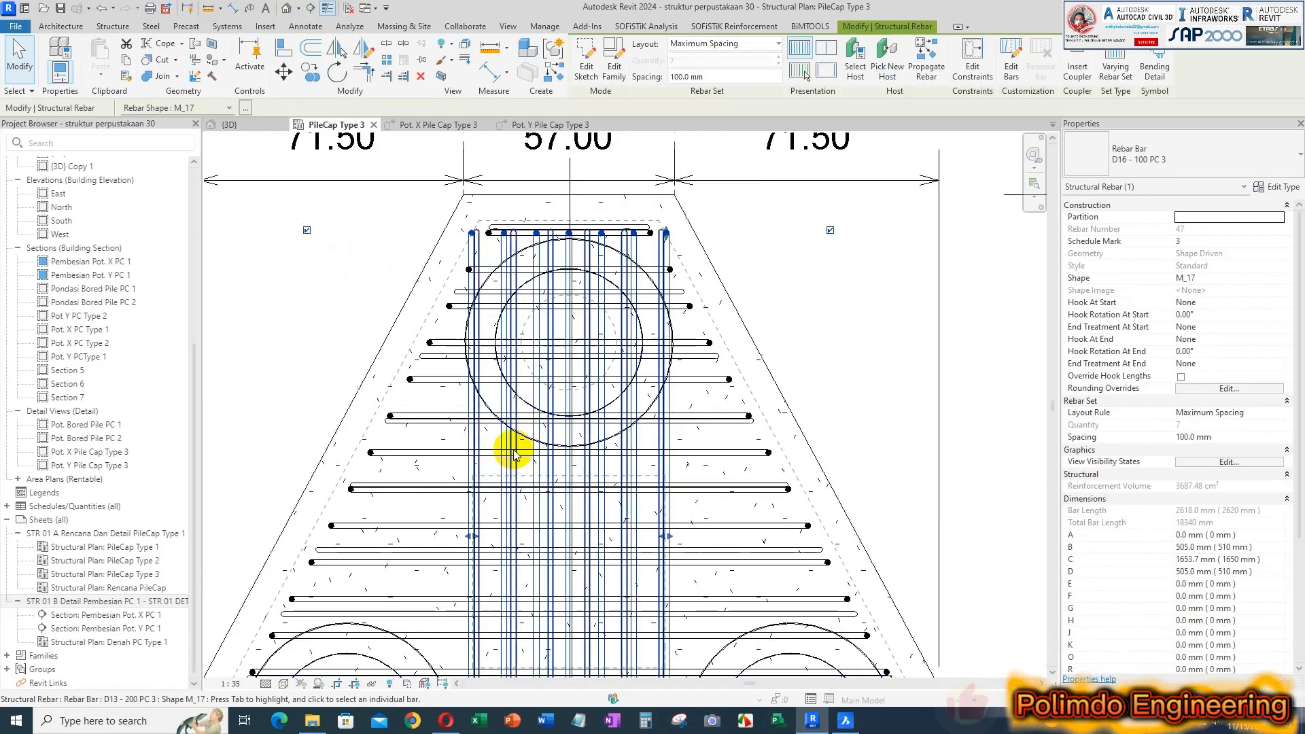
scroll(481, 231, "up", 4)
scroll(490, 262, "down", 2)
scroll(442, 293, "up", 3)
key("Escape")
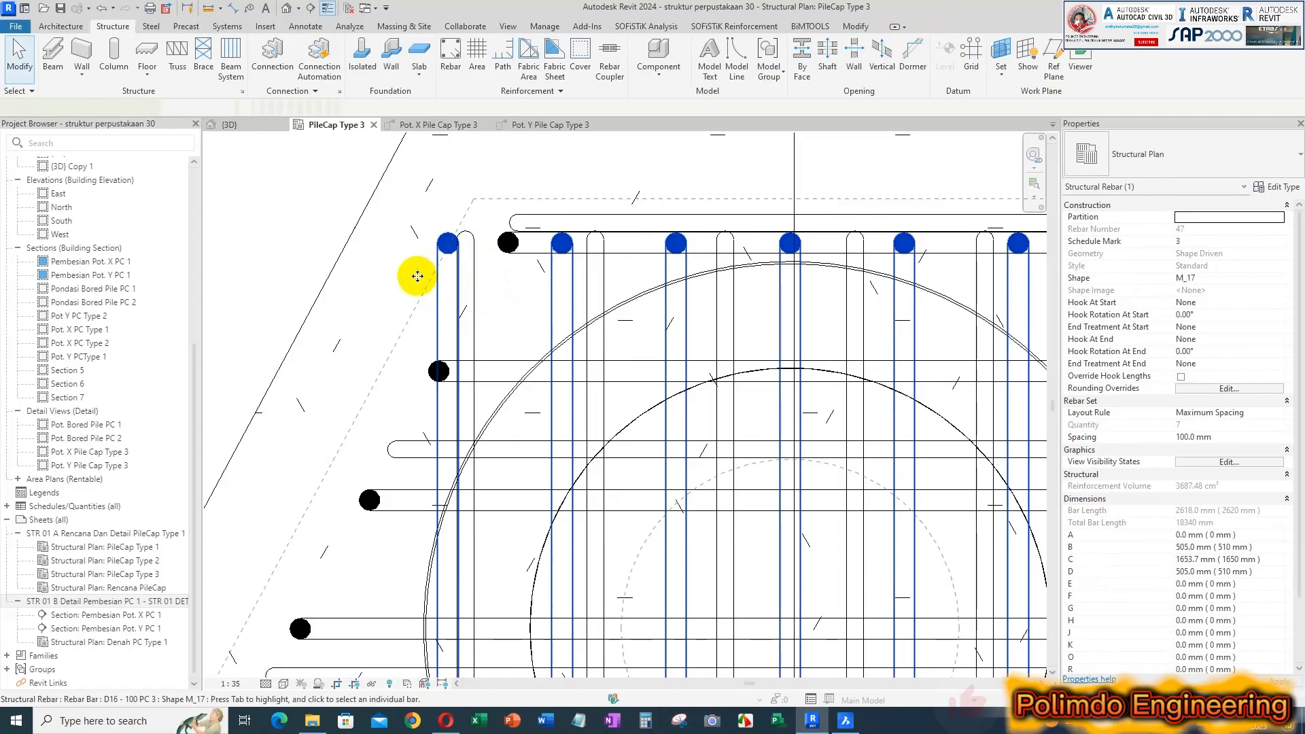
left_click(398, 280)
scroll(719, 294, "down", 2)
scroll(664, 267, "up", 5)
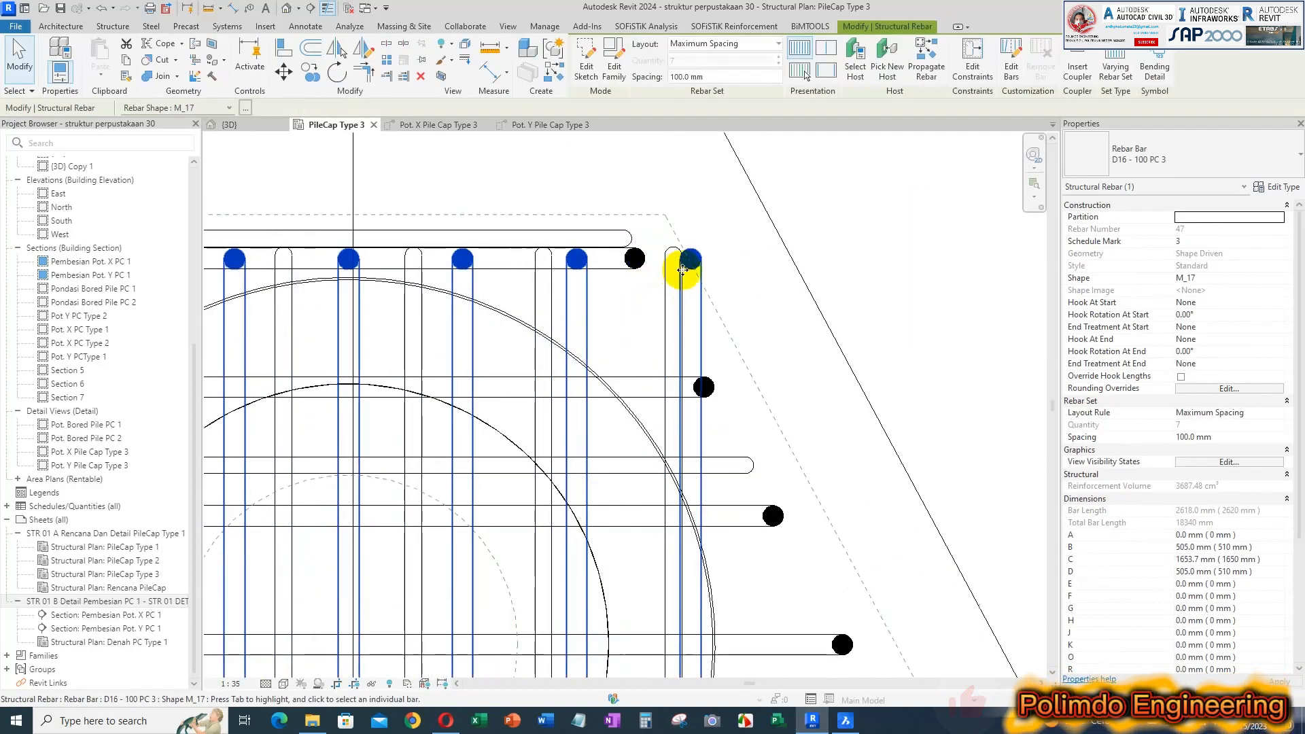
mouse_move(692, 265)
left_mouse_down()
mouse_move(691, 282)
mouse_move(713, 291)
mouse_move(683, 279)
left_mouse_up()
key("Escape")
scroll(683, 279, "down", 3)
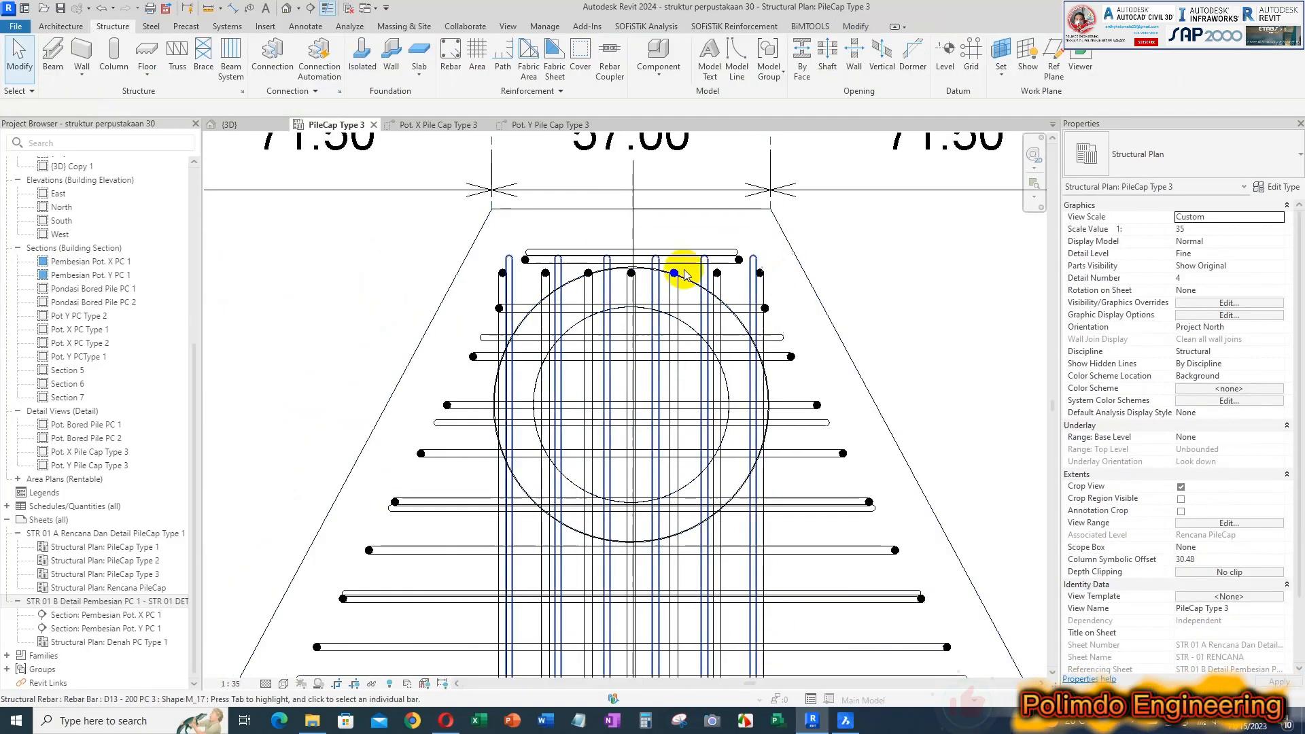
scroll(510, 263, "up", 3)
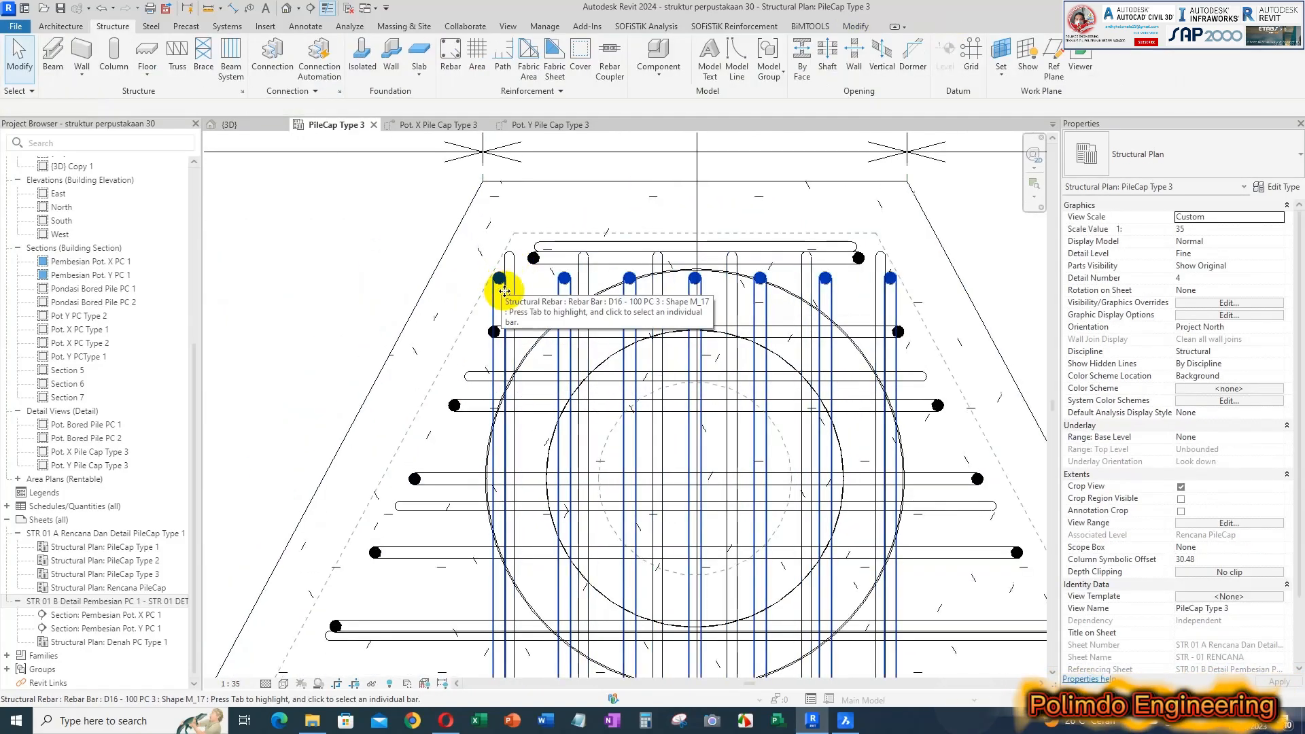
left_click(501, 285)
key("Escape")
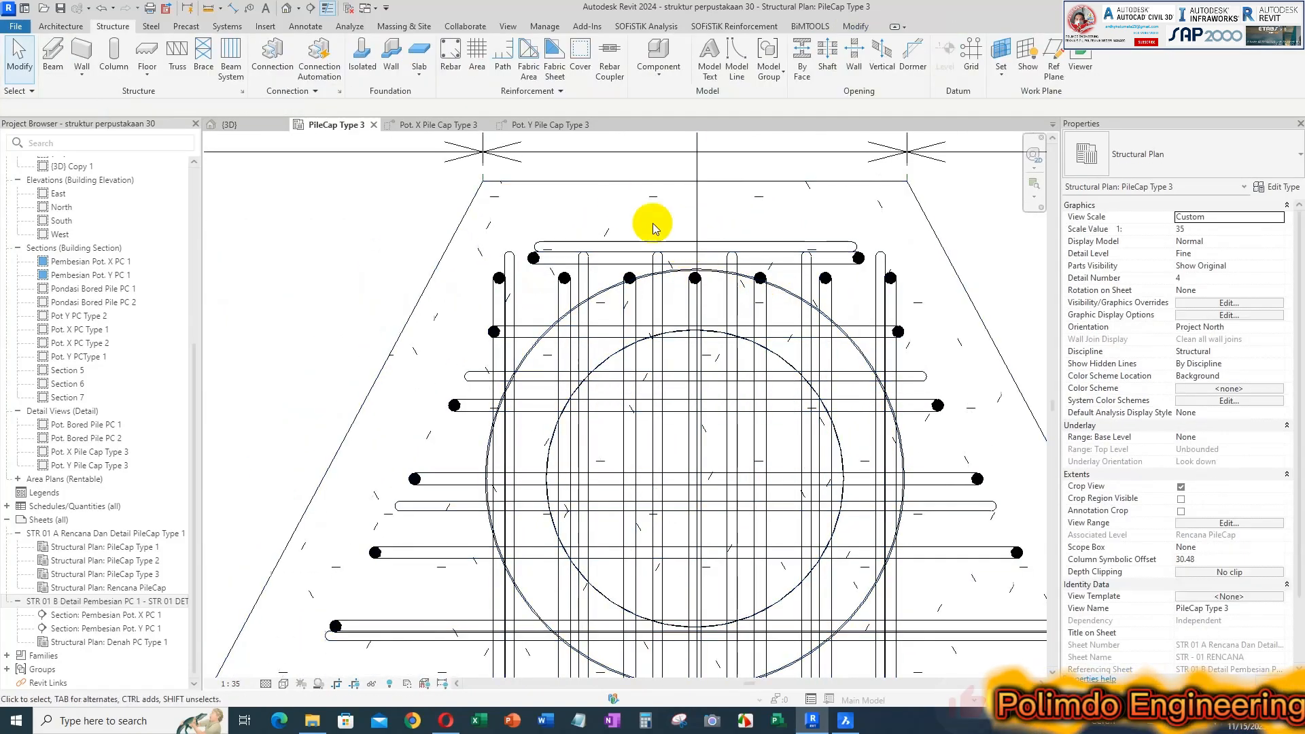
- Select the Y-direction D13 - 200 top rebar in its section and set its maximum spacing to 200 mm in plan
left_click(544, 125)
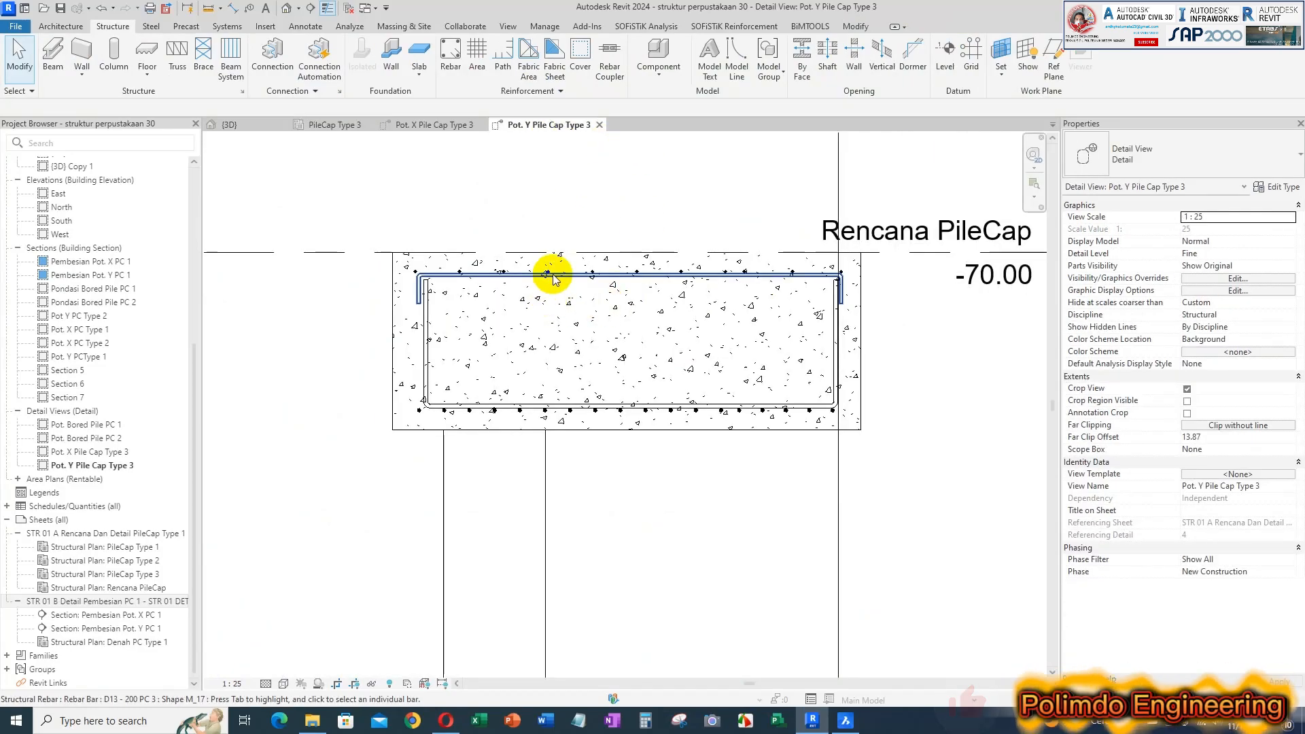
left_click(554, 275)
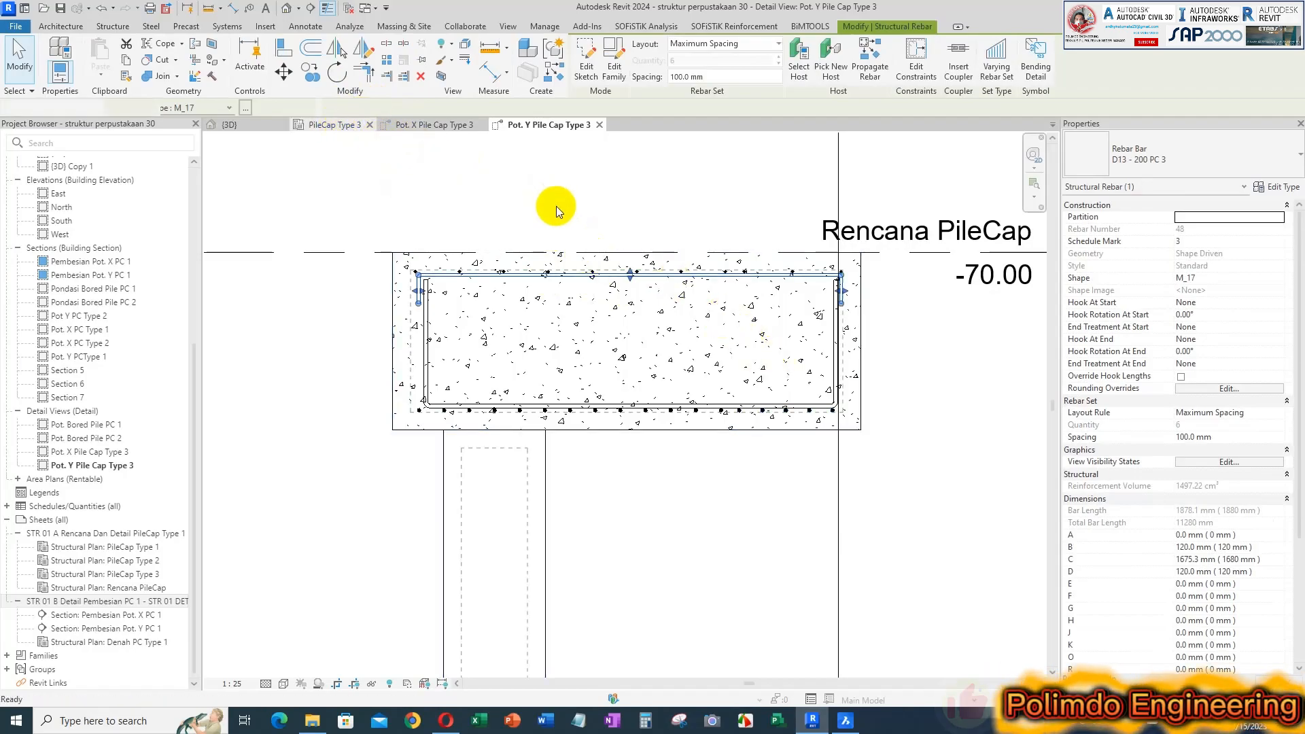
key("ctrl+Tab")
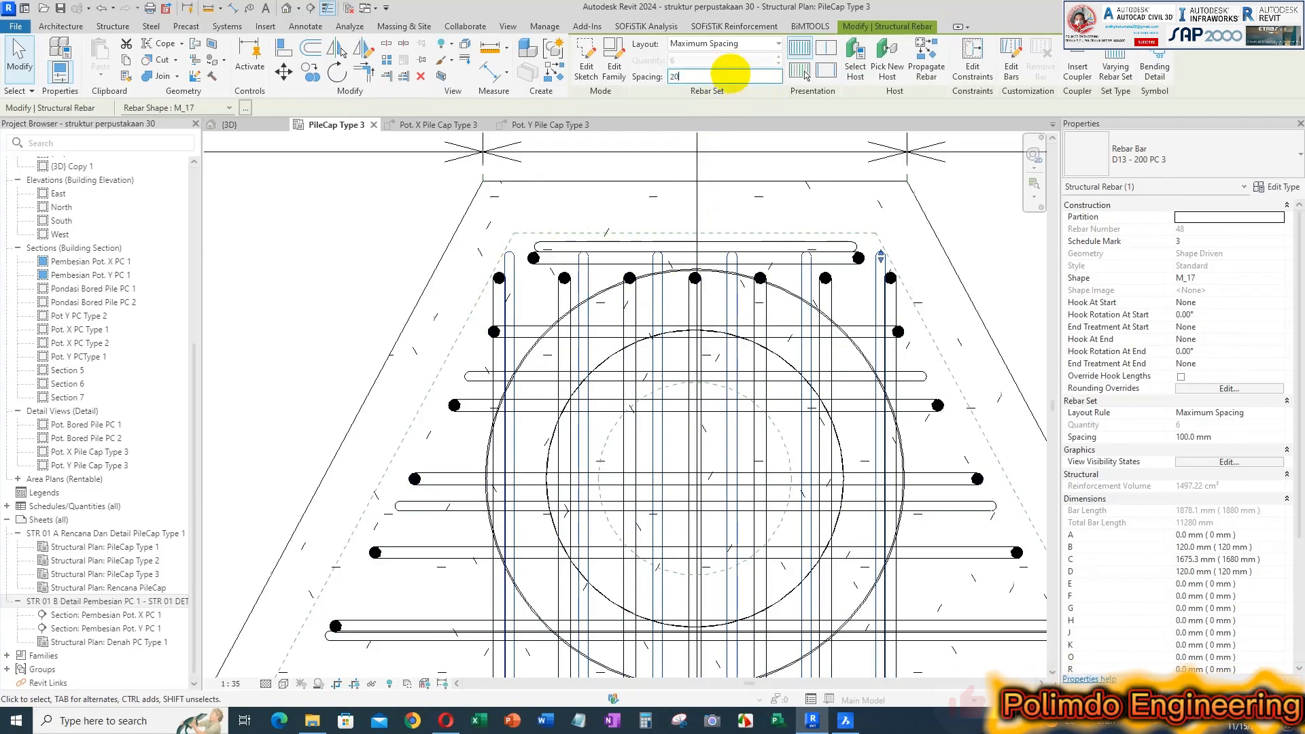
key("Return")
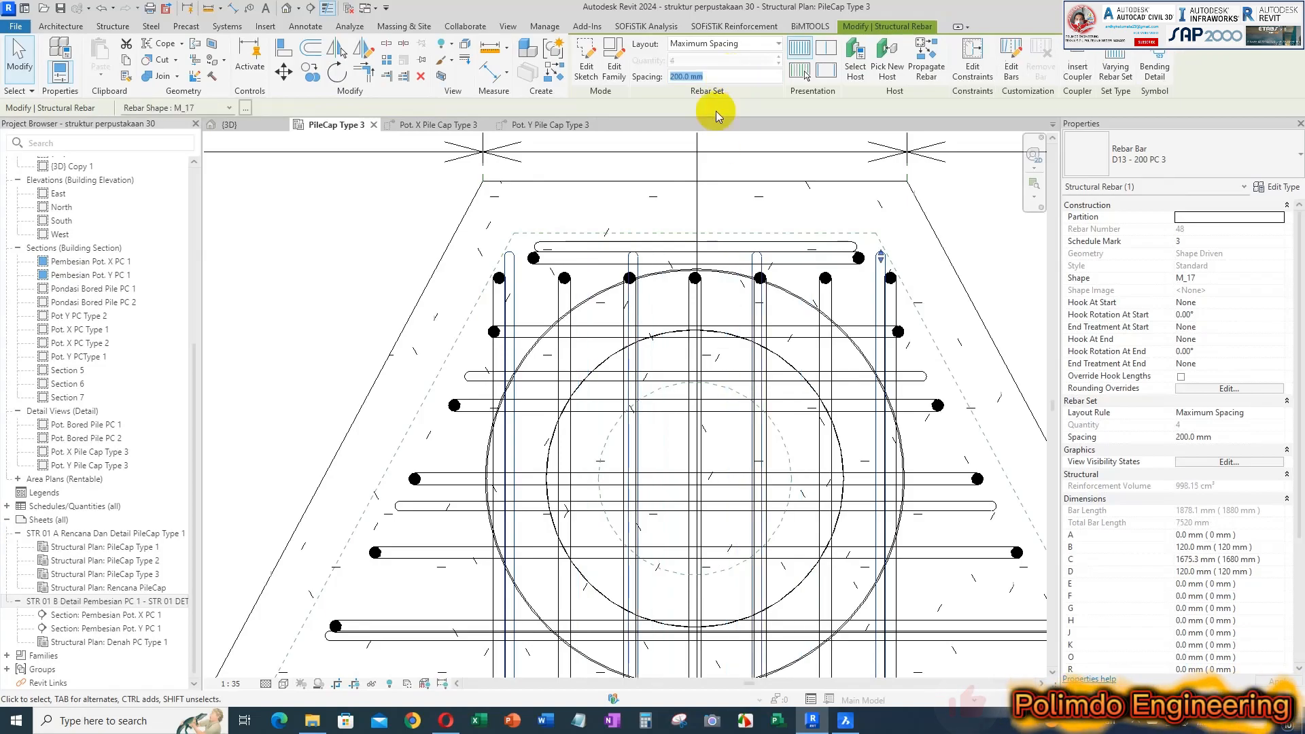
left_click(877, 268)
key("Escape")
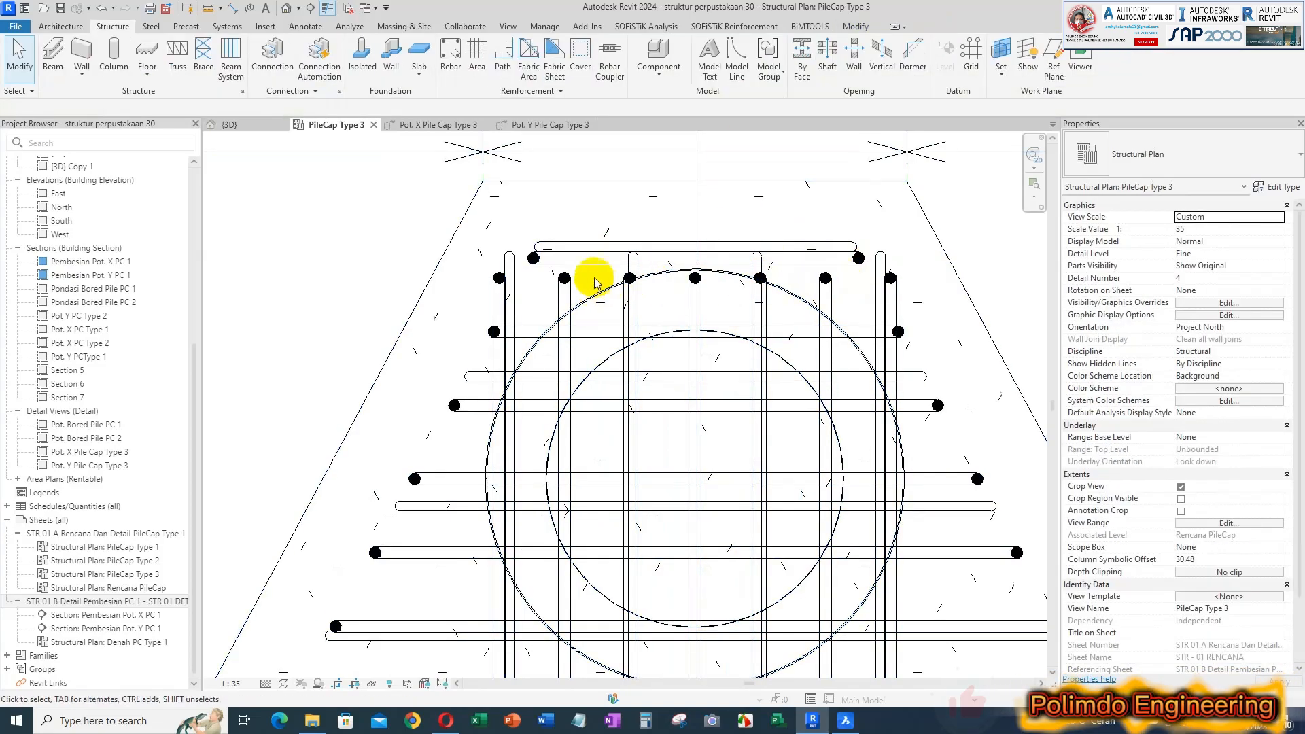
- Open the {3D} view, orbit to the pile cap's back-left corner and set the visual style to Wireframe
scroll(656, 256, "down", 2)
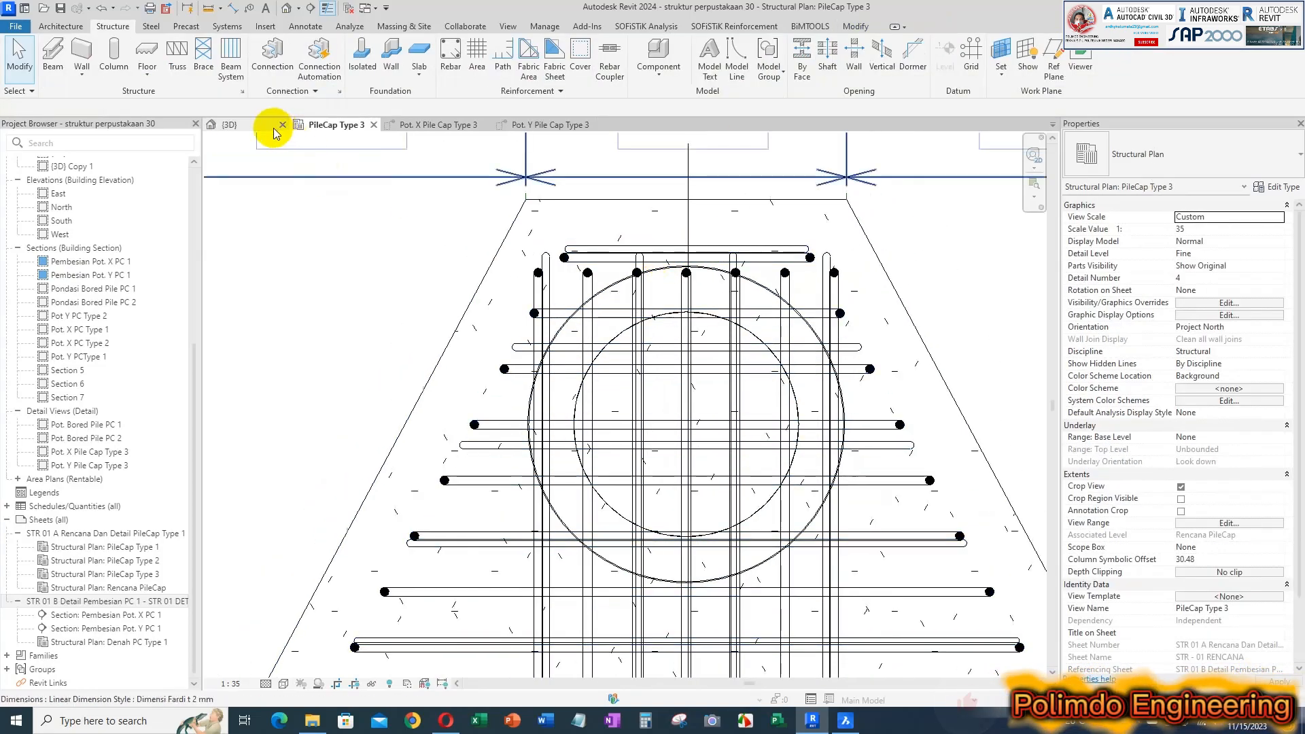
left_click(262, 130)
middle_click_drag(839, 312, 679, 292, "shift")
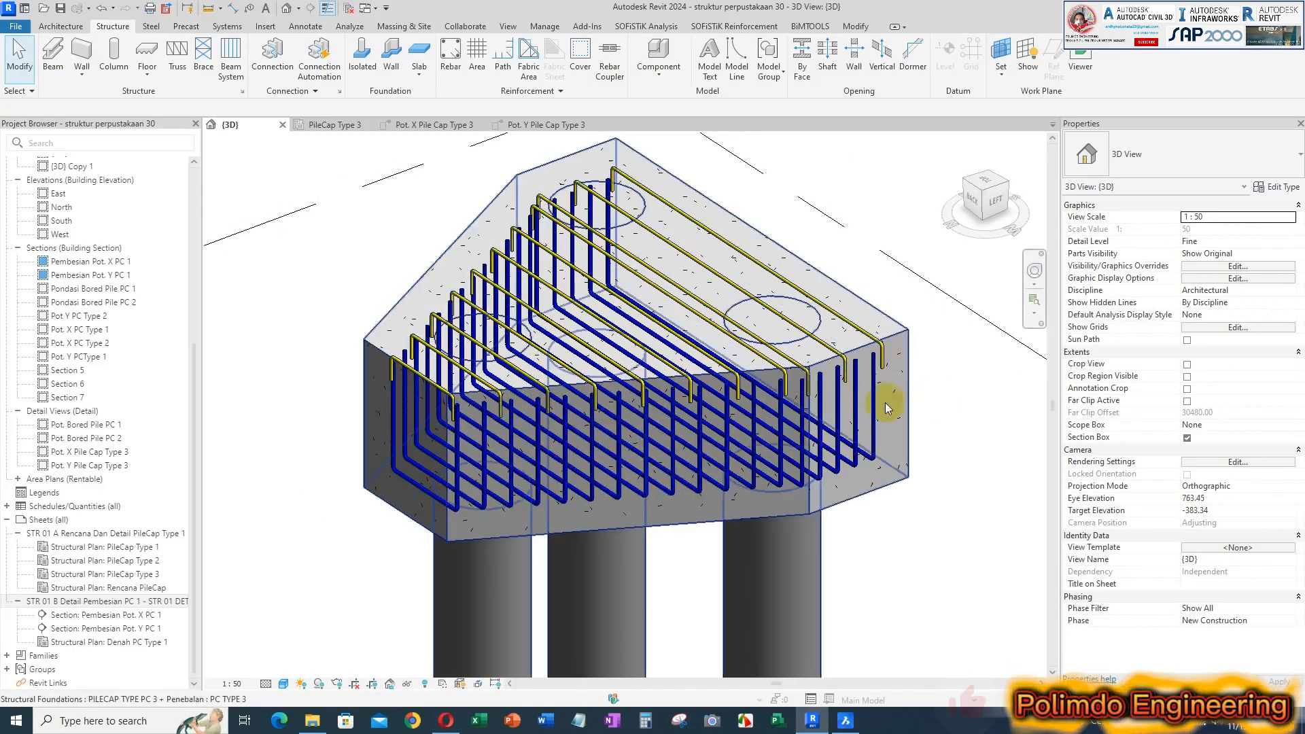
left_click(283, 683)
left_click(326, 602)
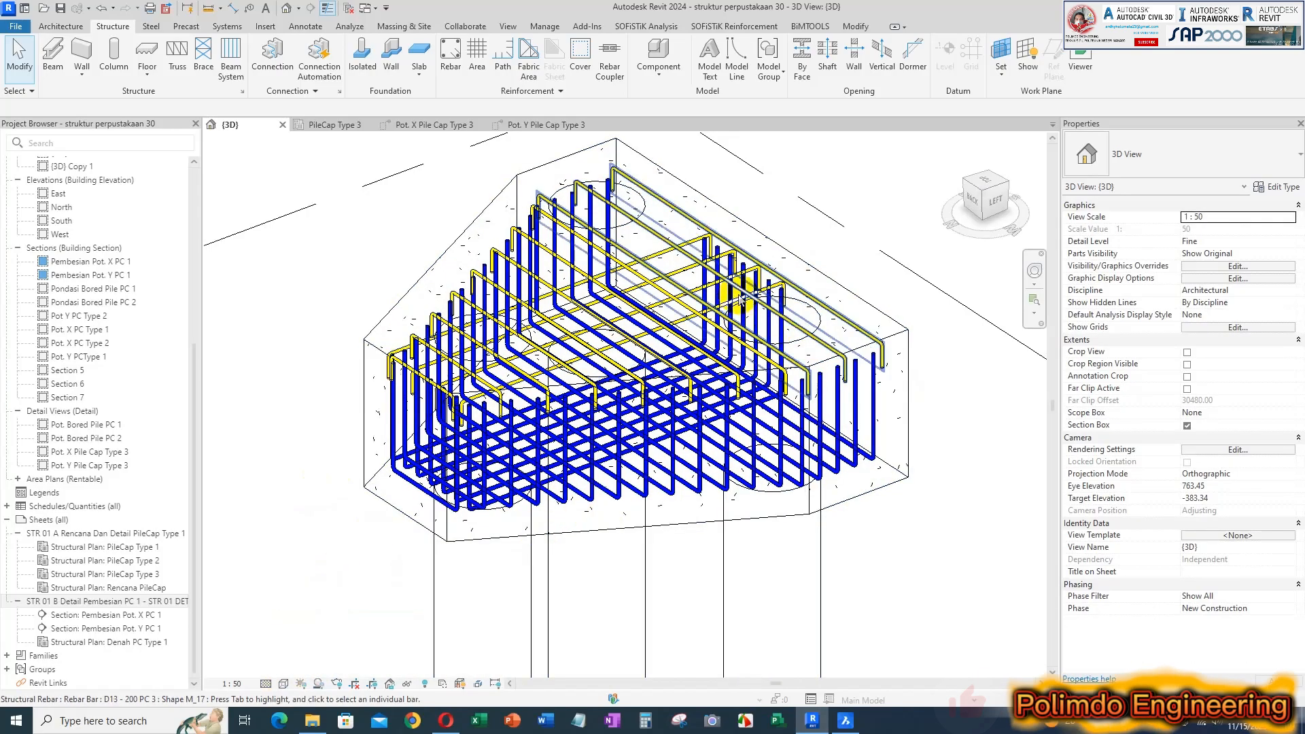
- Select all six rebar sets in the pile cap and set them to show unobscured in the {3D} view
left_click(667, 252)
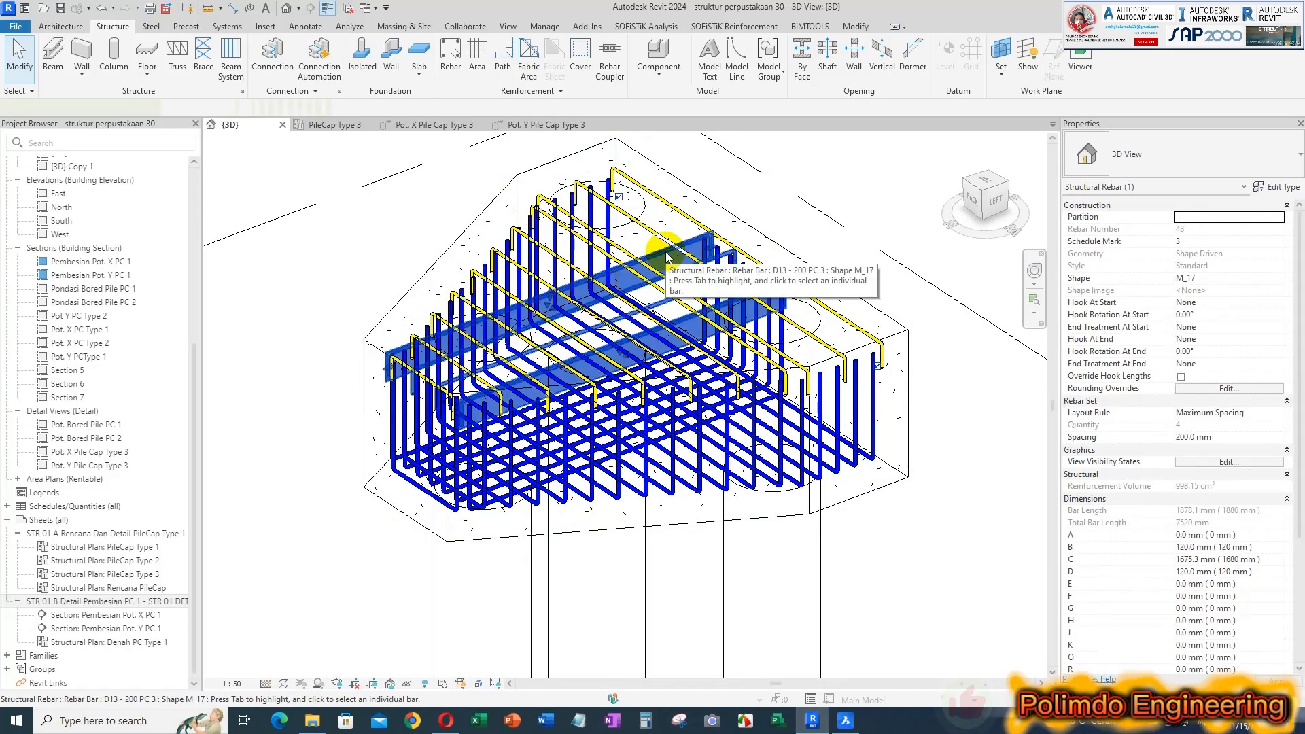
right_click(666, 253)
left_click(737, 458)
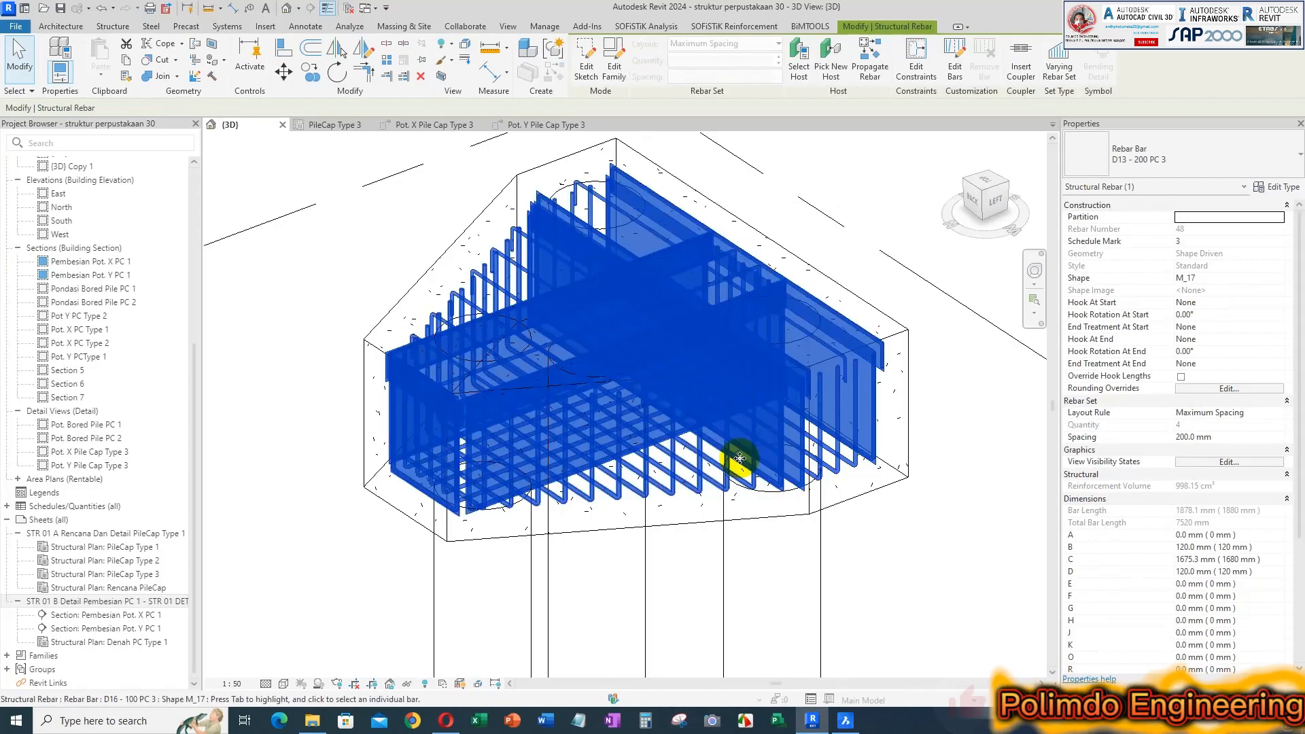
left_click(1226, 462)
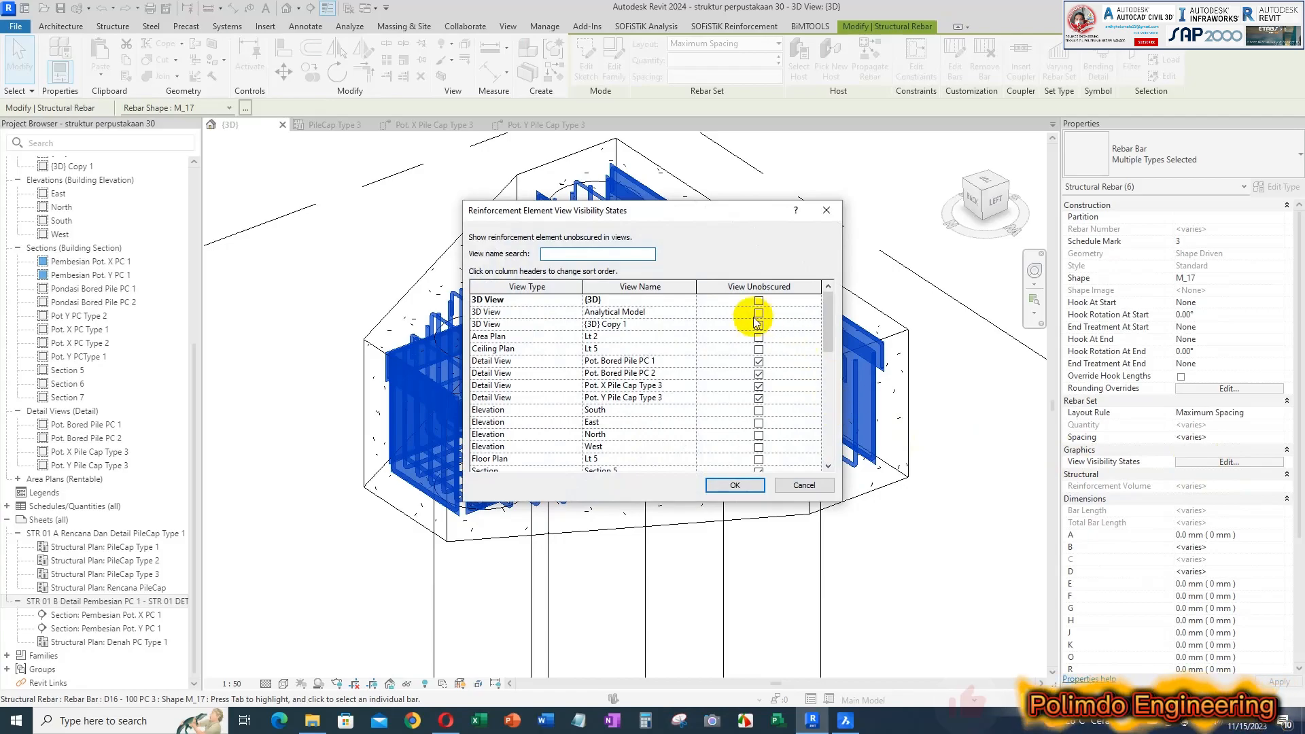
left_click(735, 485)
left_click(804, 571)
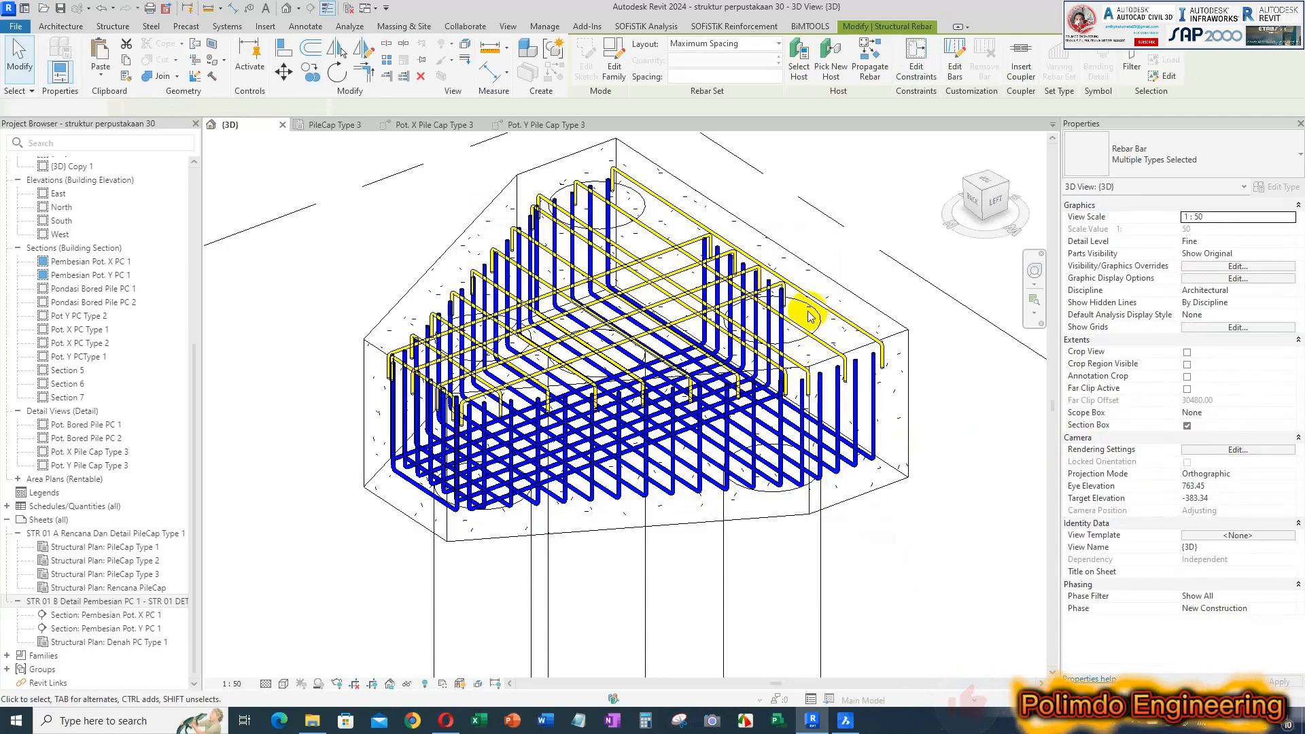
- Set the {3D} view to Shaded and examine the pile cap's reinforcement from several sides
left_click(282, 686)
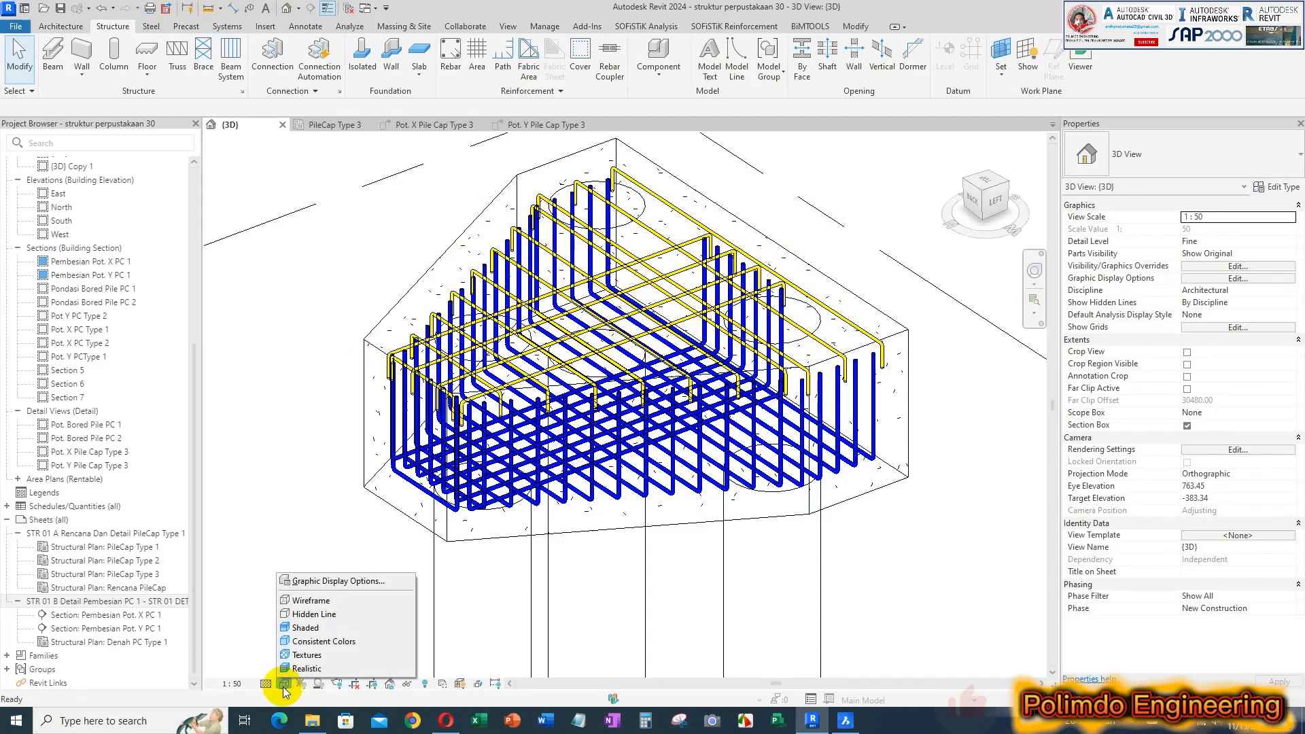
left_click(354, 628)
middle_click_drag(741, 380, 743, 233, "shift")
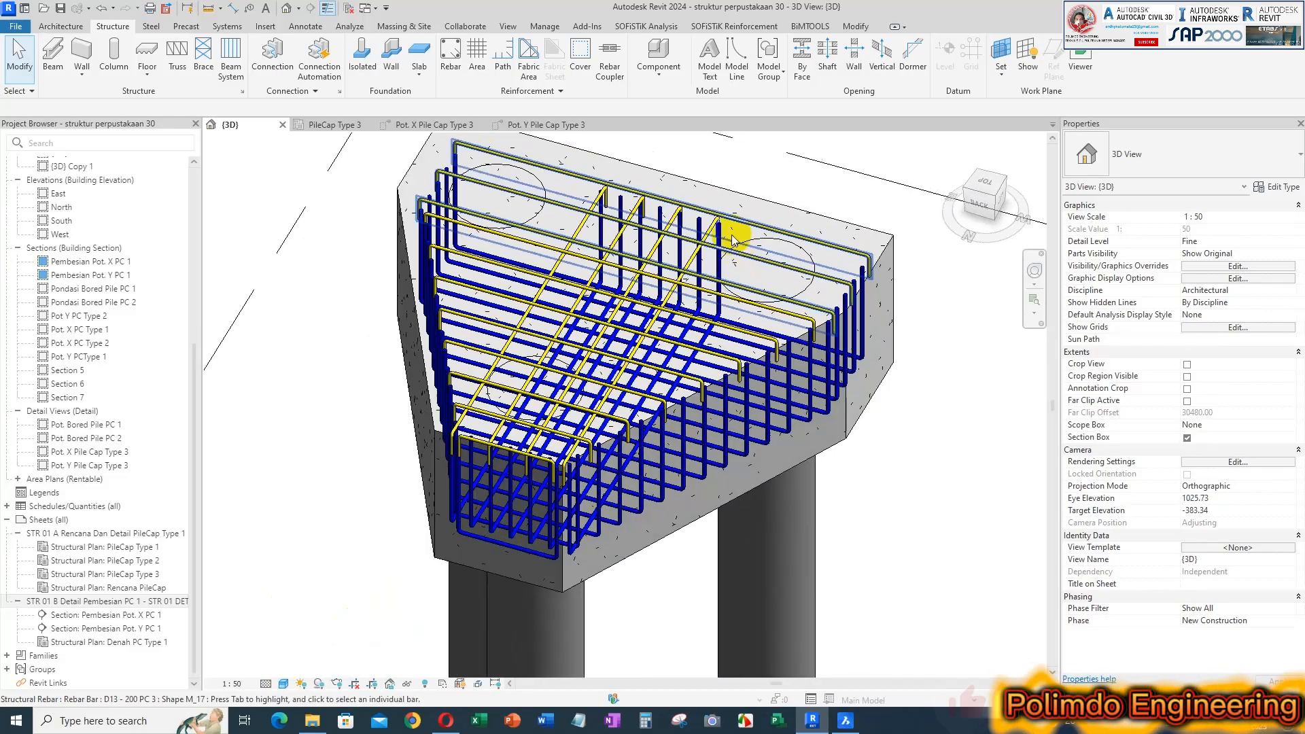
scroll(573, 243, "up", 6)
scroll(573, 243, "down", 6)
middle_click_drag(578, 238, 729, 195, "shift")
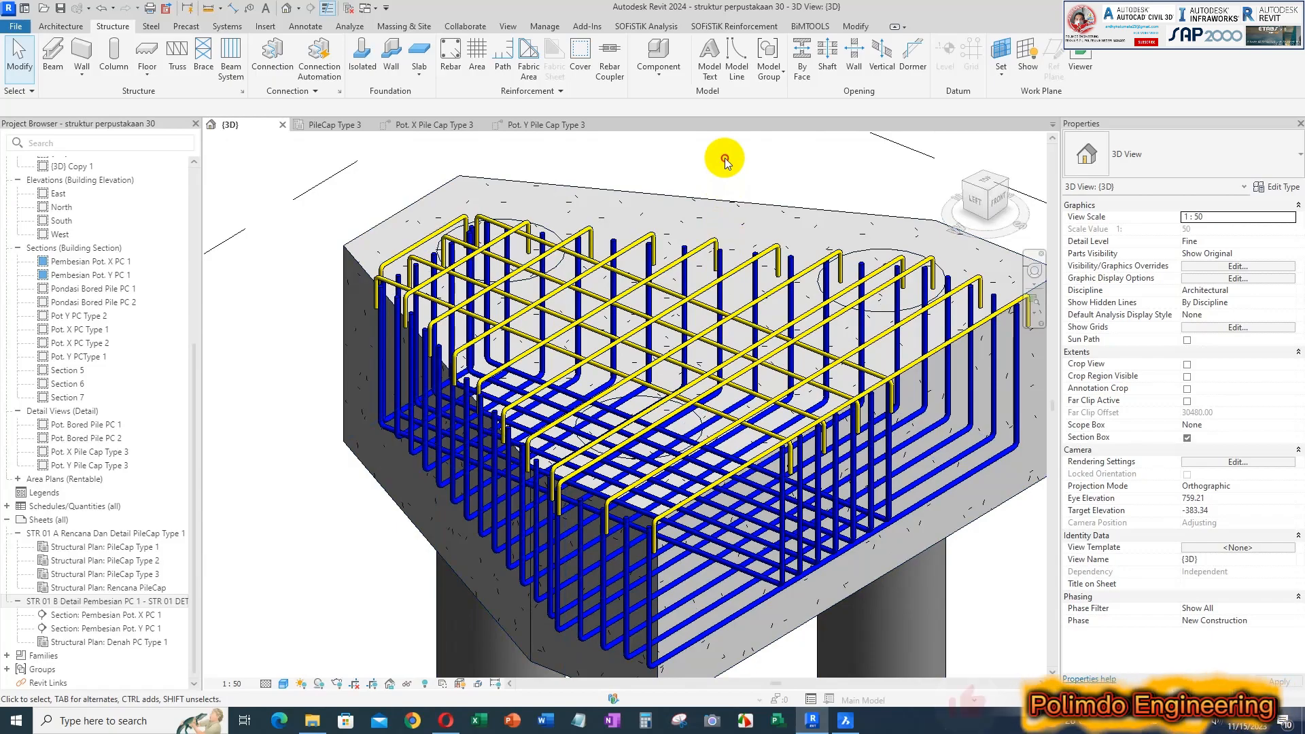
- Select the Y-direction D16 - 100 bottom set in the Pot. Y Pile Cap Type 3 section and copy it in plan over the right-hand pile
left_click(336, 129)
scroll(756, 353, "down", 4)
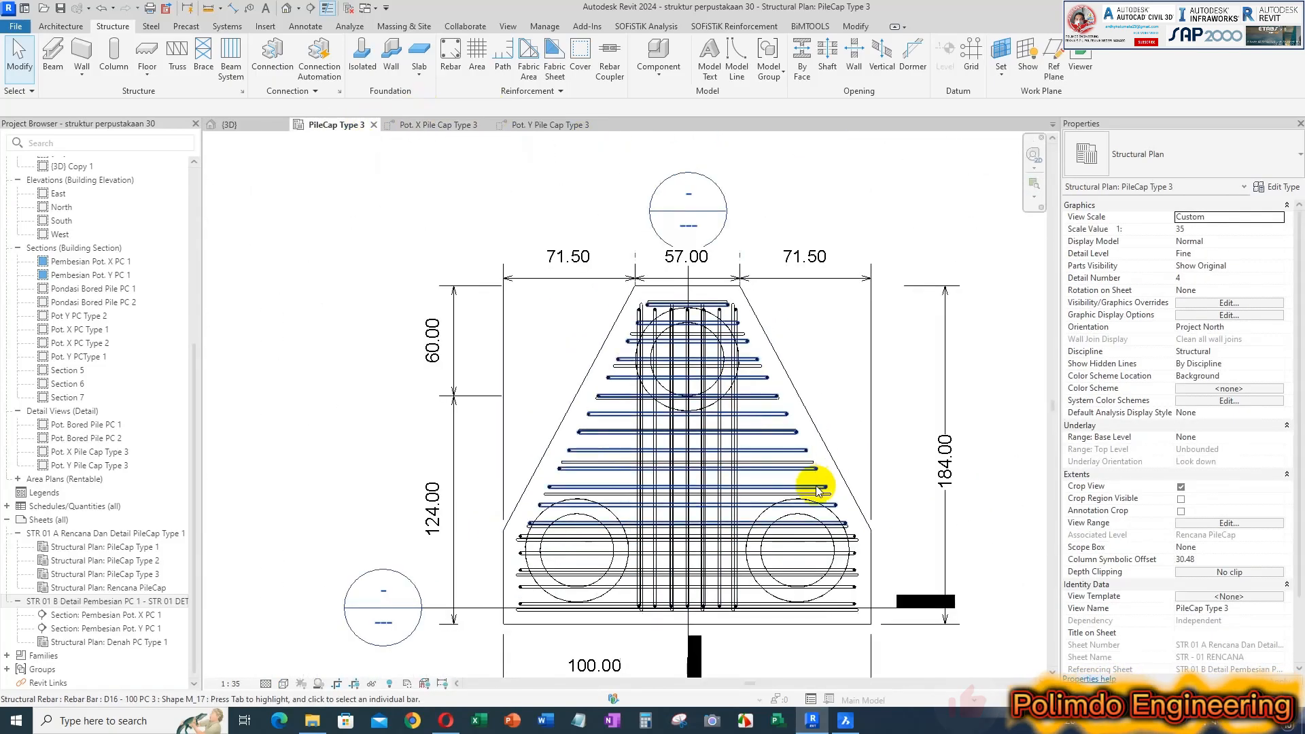
scroll(618, 522, "up", 4)
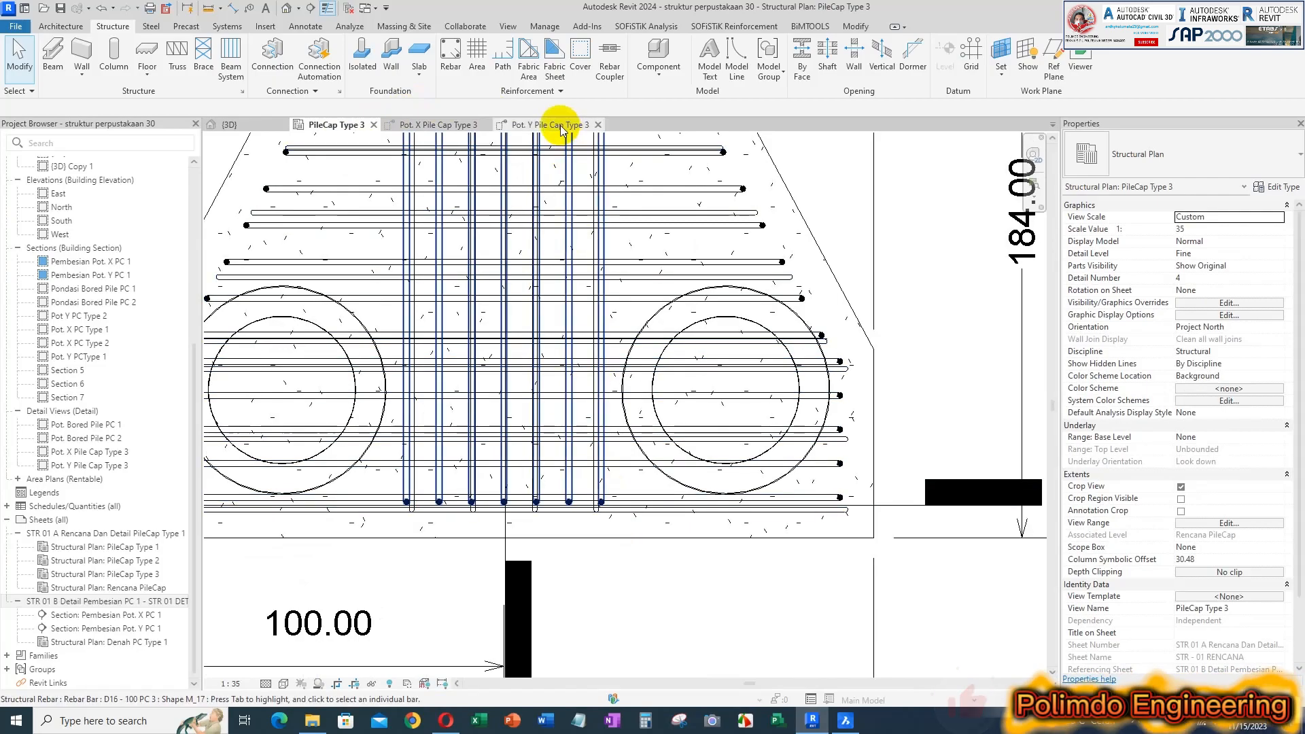
left_click(547, 125)
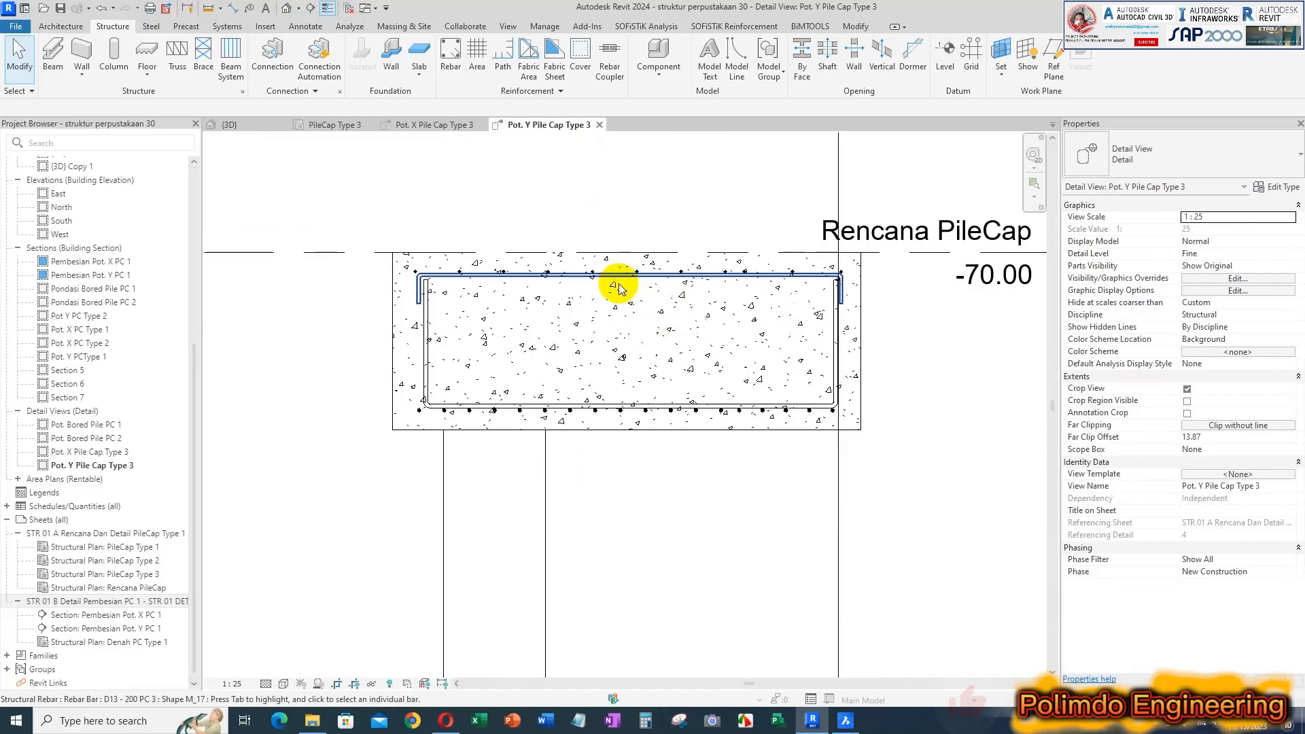
left_click(676, 411)
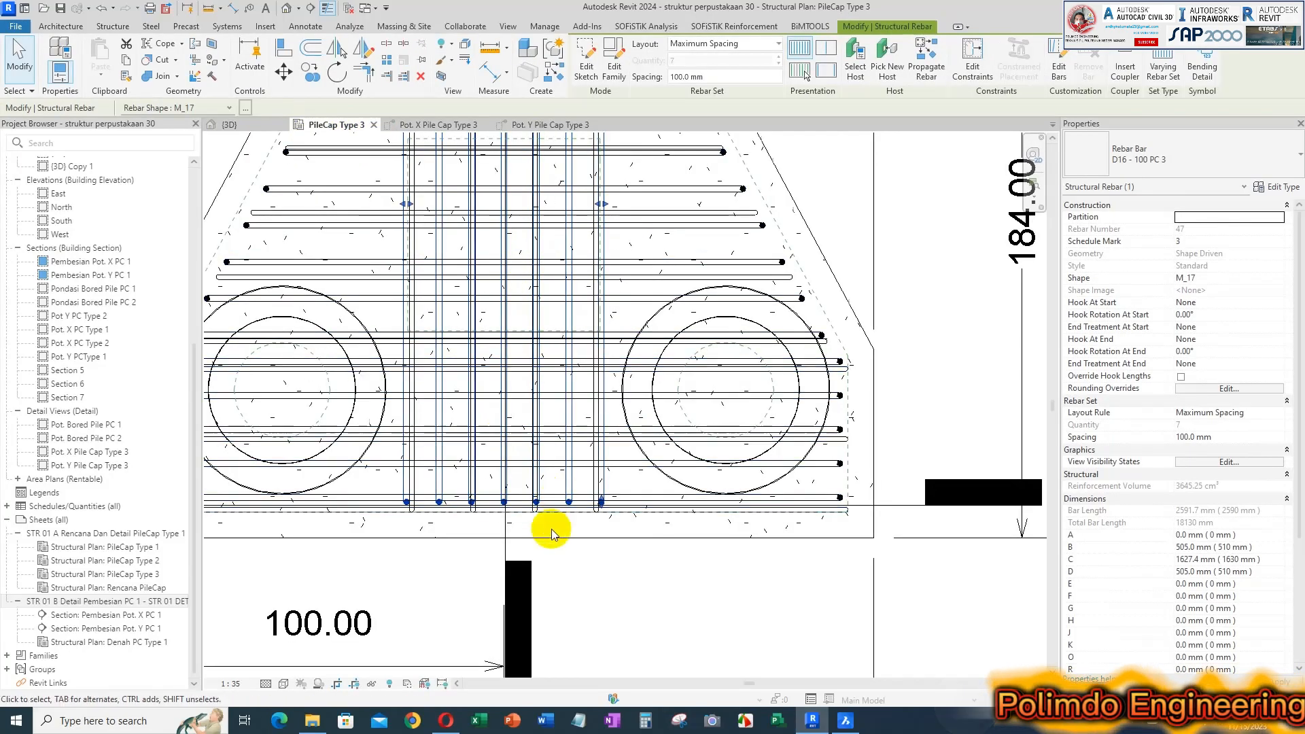
scroll(545, 523, "down", 1)
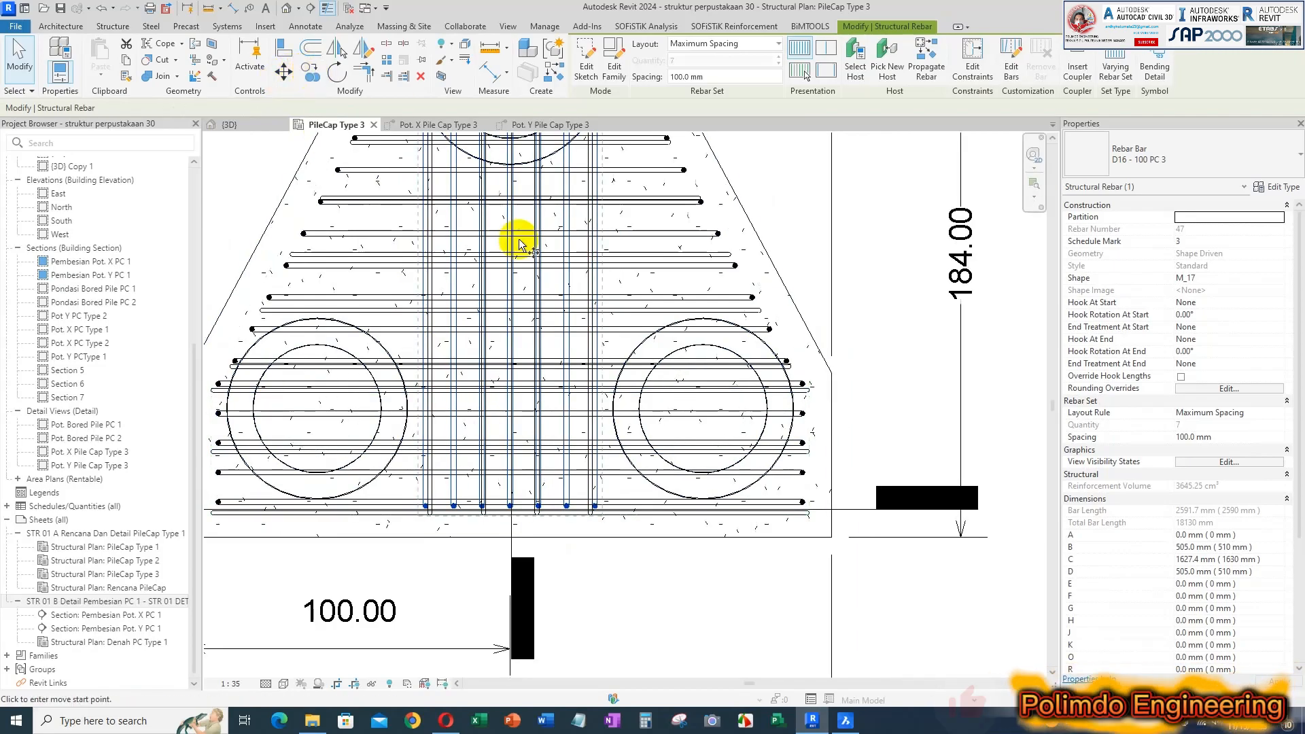
key("c")
key("o")
left_click(425, 256)
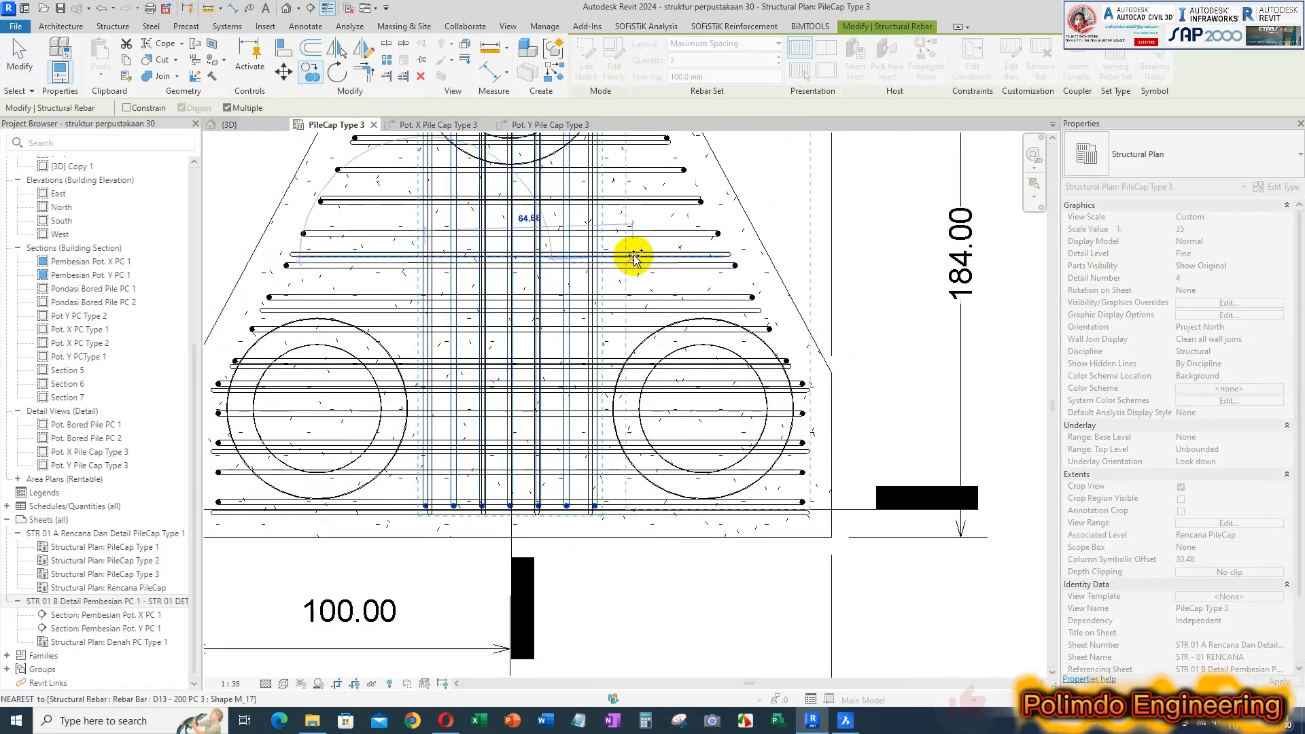
left_click(634, 255)
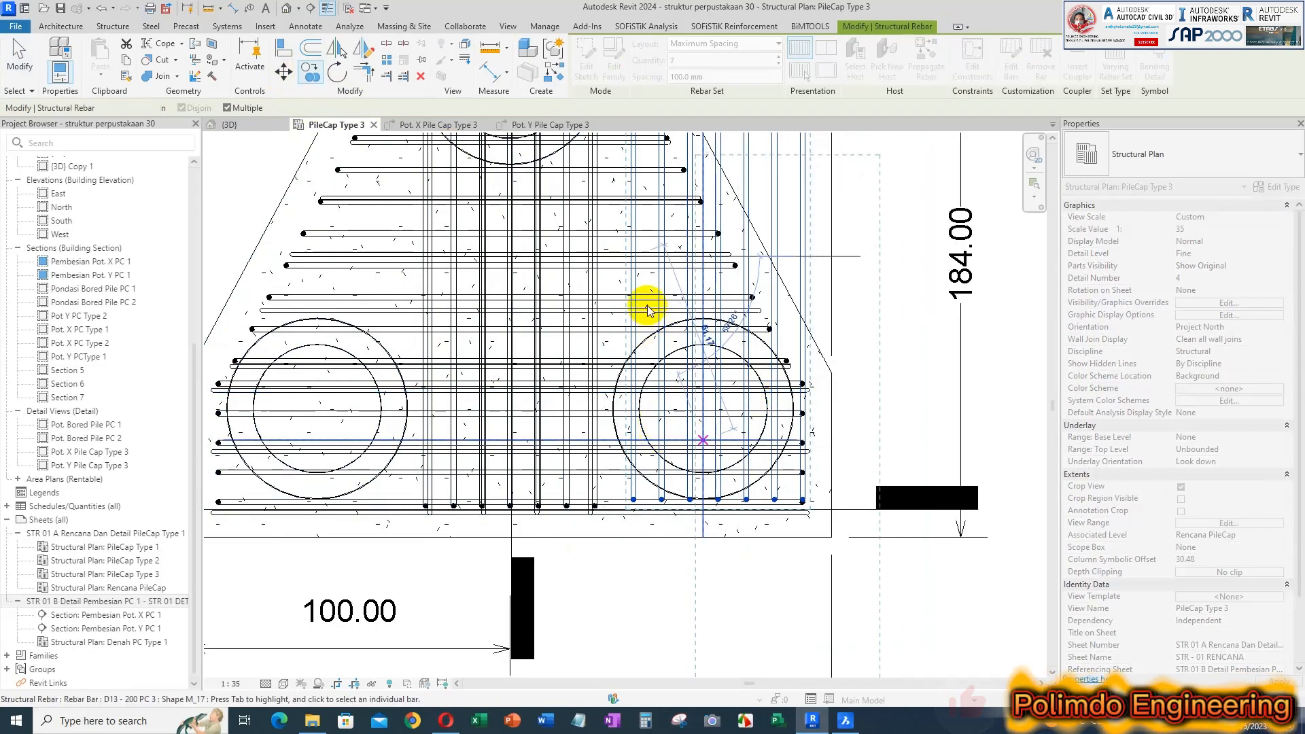
key("Escape")
key("Escape")
- Make the copied D16 - 100 set a varying rebar set and extend its inner edge toward the central bars
scroll(647, 310, "down", 3)
scroll(678, 271, "up", 2)
scroll(662, 245, "up", 2)
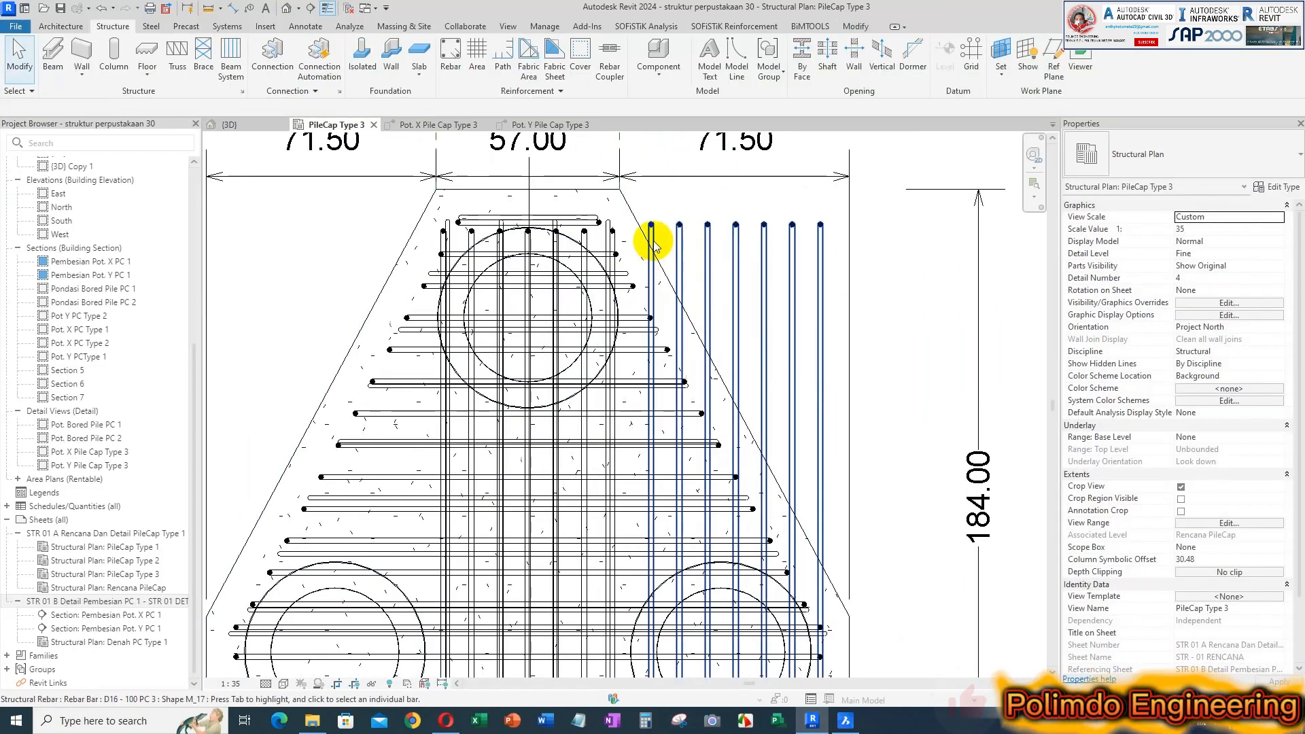
left_click(652, 242)
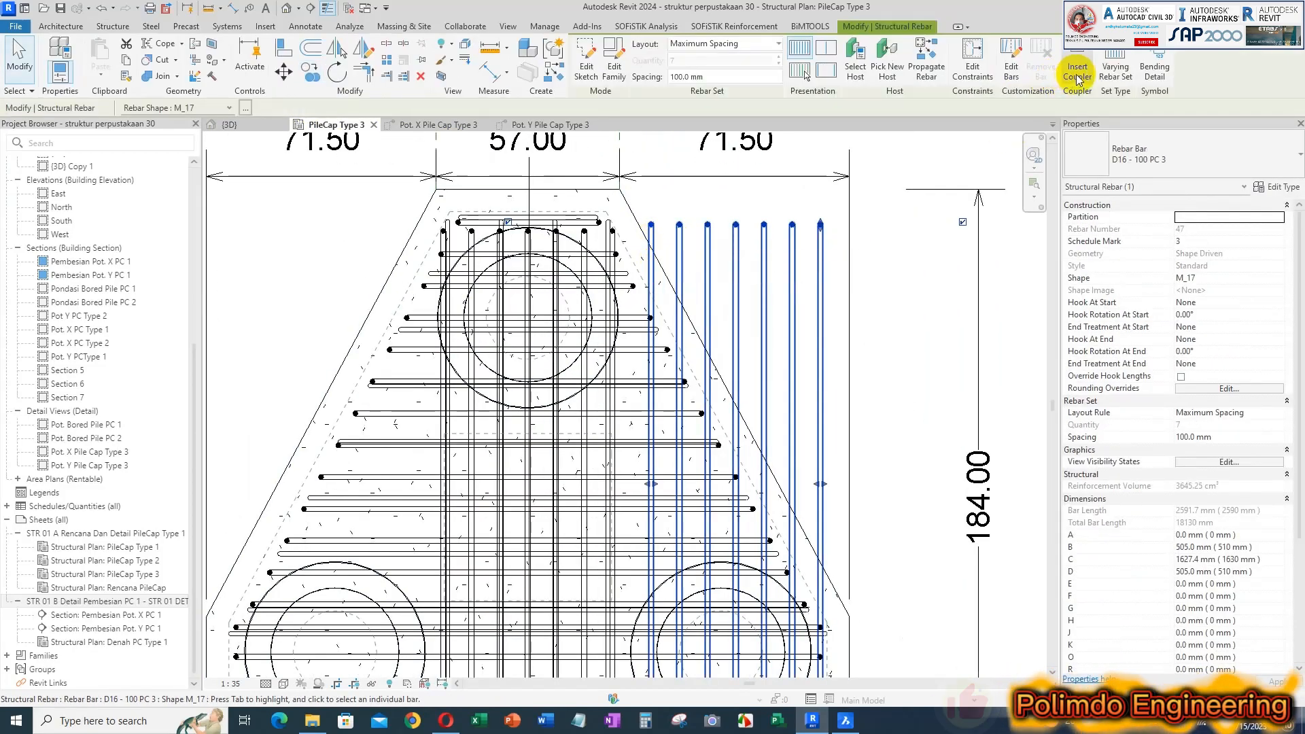
scroll(654, 482, "up", 3)
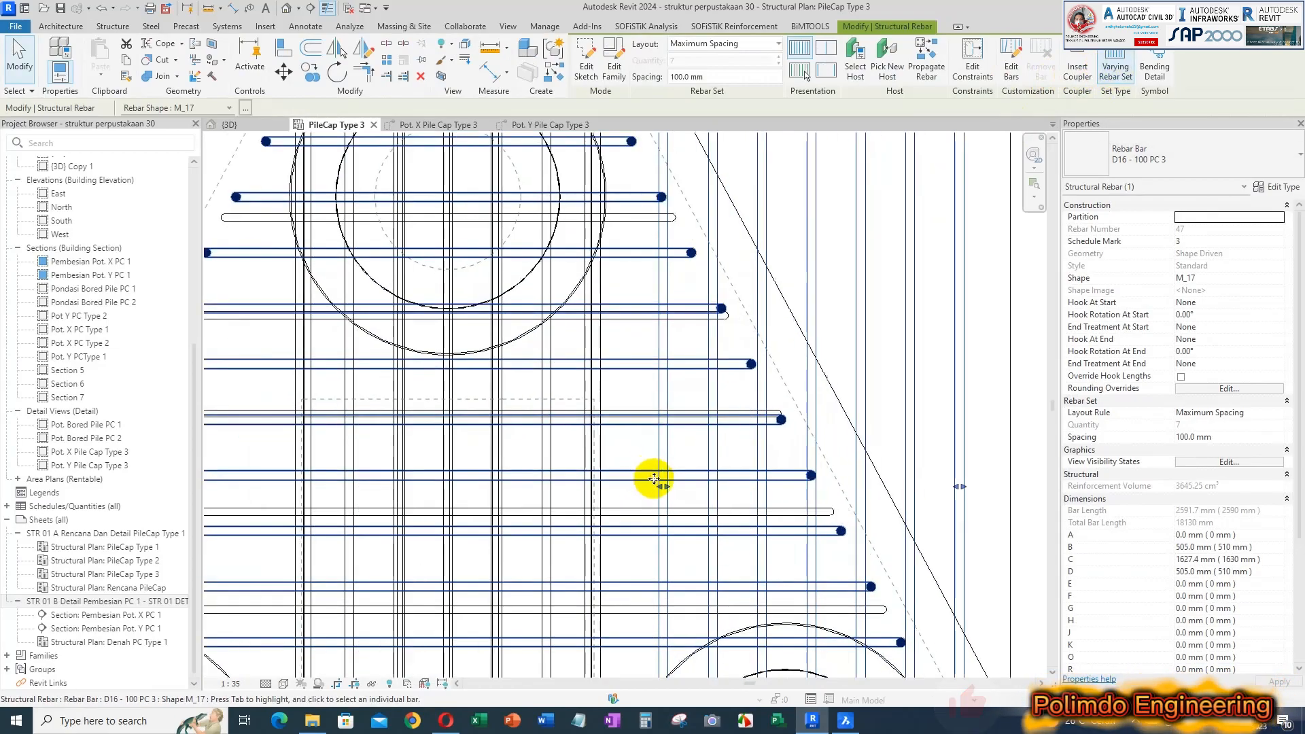
left_click_drag(662, 488, 627, 490)
- Pull the copied D16 - 100 set's upper bar ends down inside the cap so their varying lengths follow the sloped edge
scroll(676, 315, "down", 5)
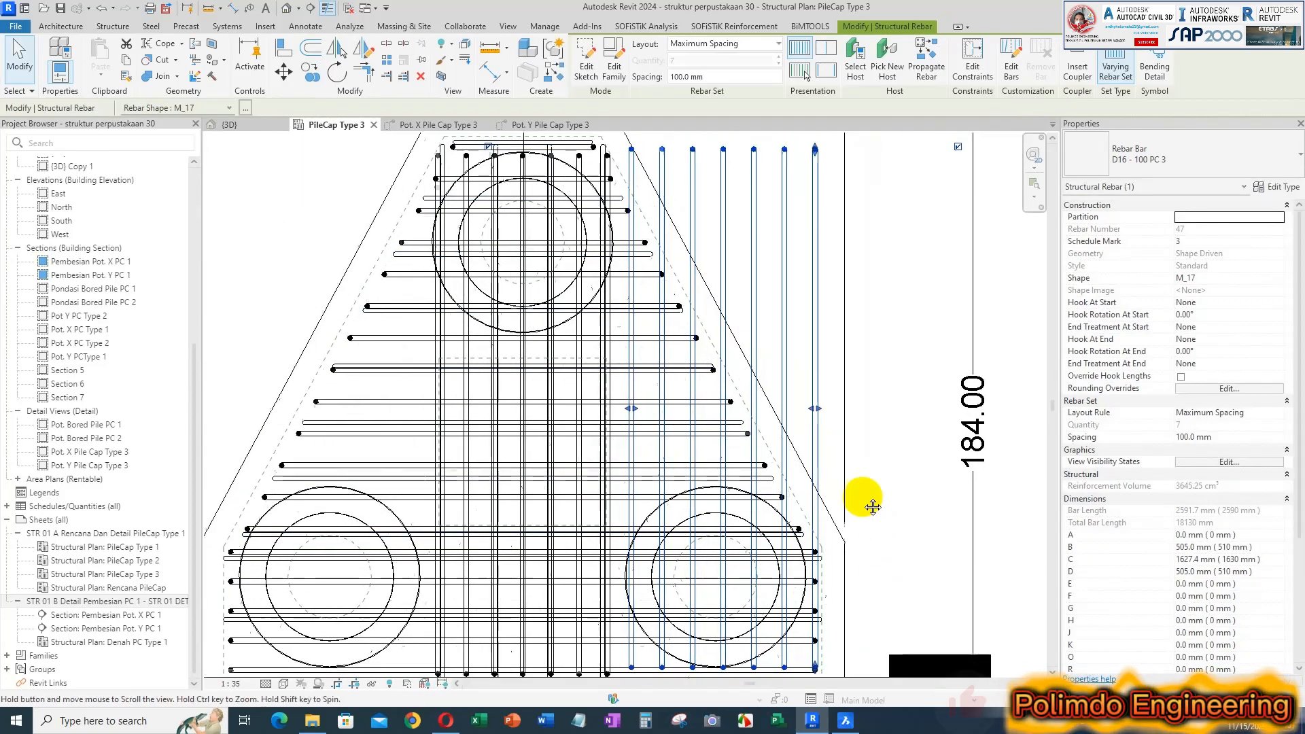
scroll(752, 404, "up", 3)
scroll(723, 501, "up", 3)
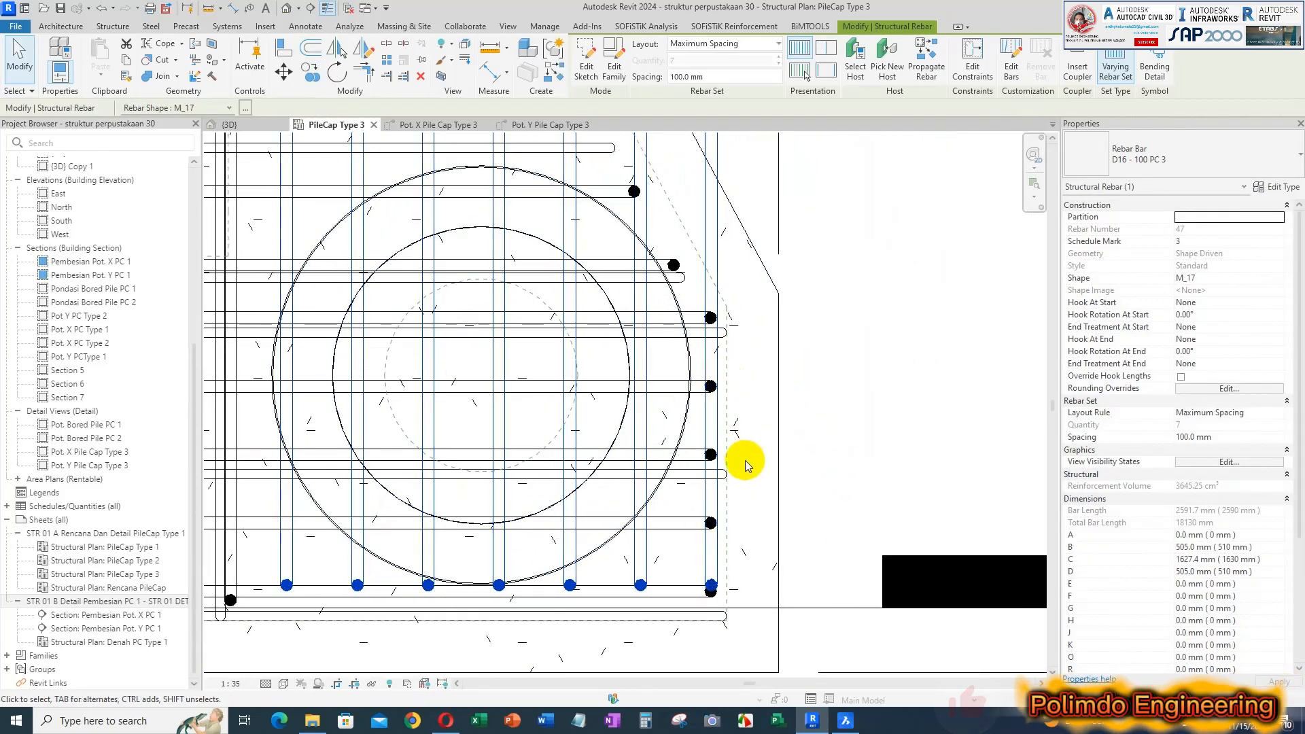
scroll(734, 515, "down", 4)
scroll(726, 327, "up", 2)
left_click_drag(729, 306, 727, 309)
scroll(723, 503, "down", 4)
scroll(705, 256, "up", 4)
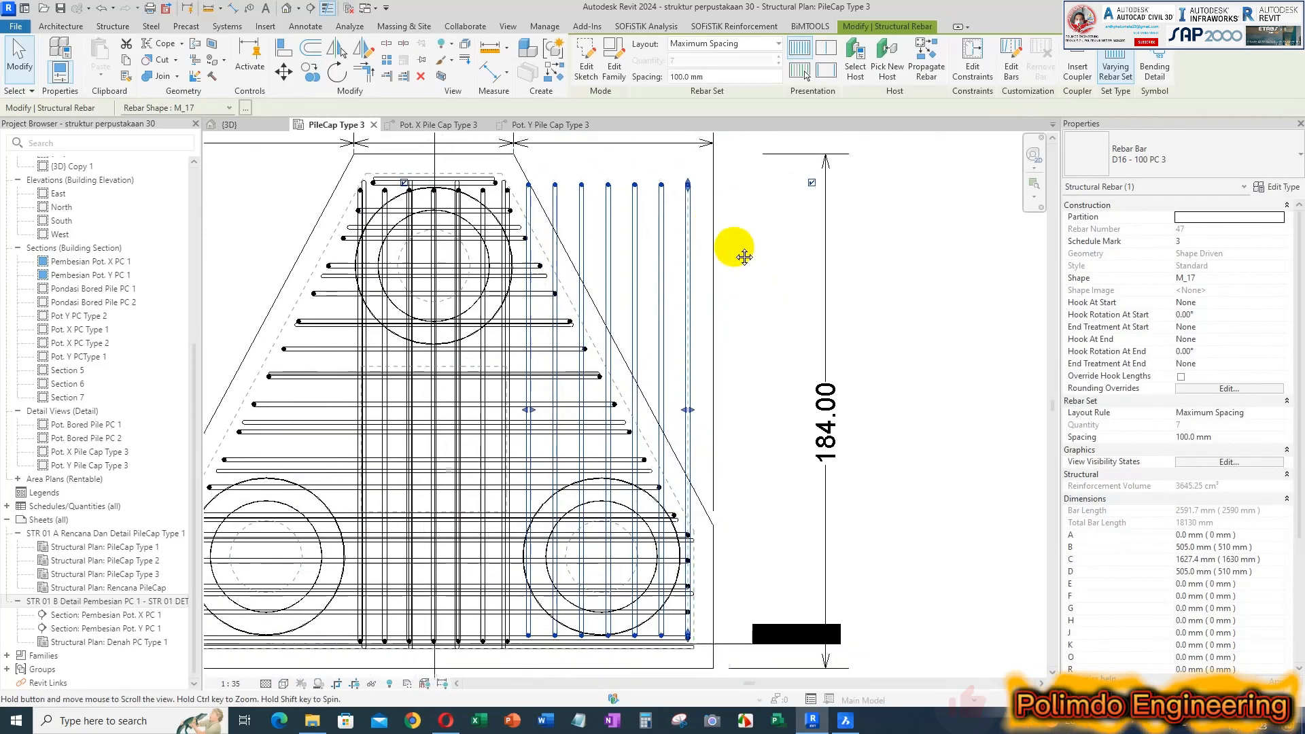
left_click_drag(688, 193, 679, 228)
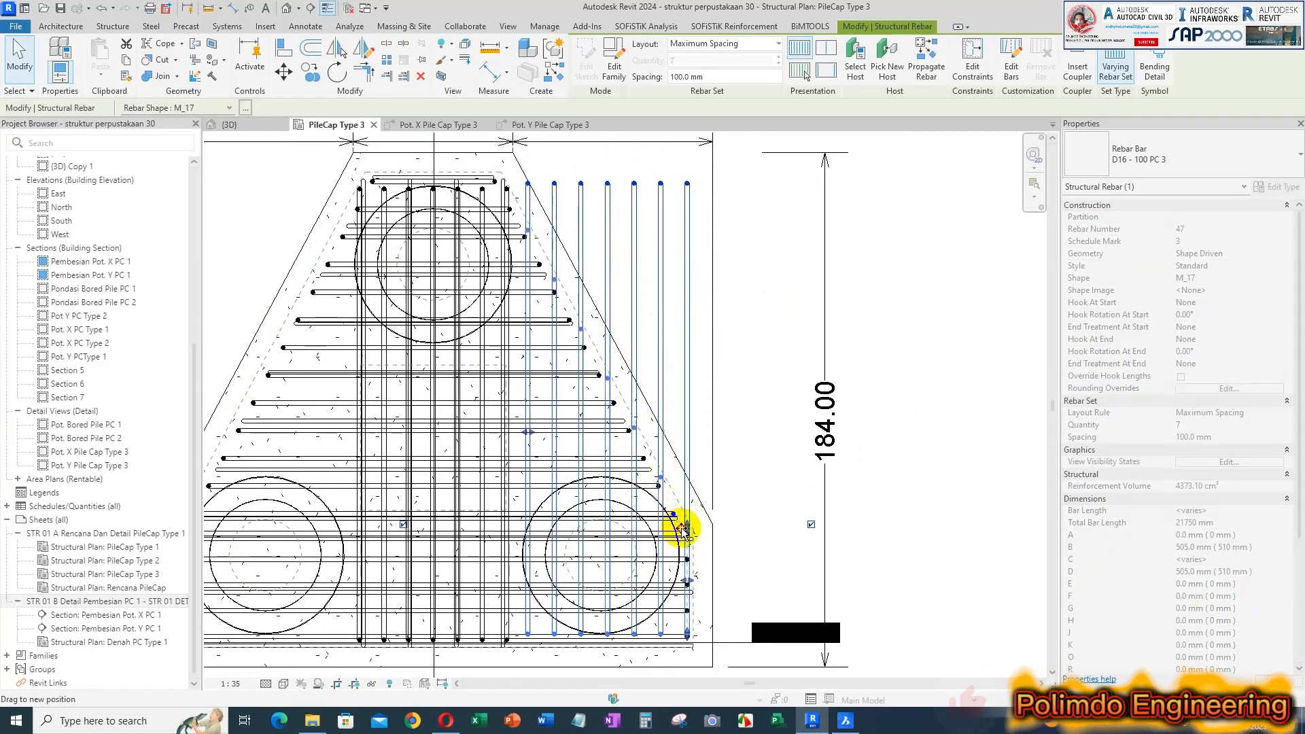
left_click_drag(687, 537, 688, 535)
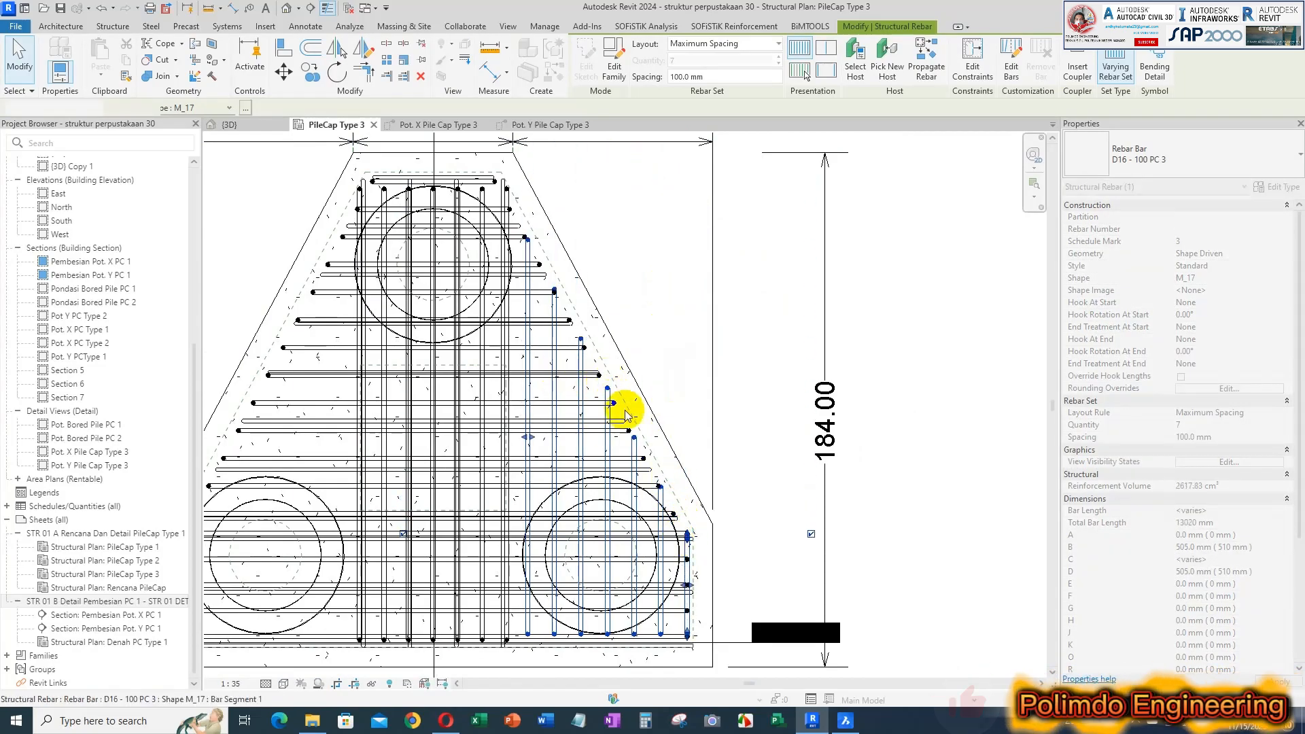
scroll(626, 414, "up", 2)
key("Escape")
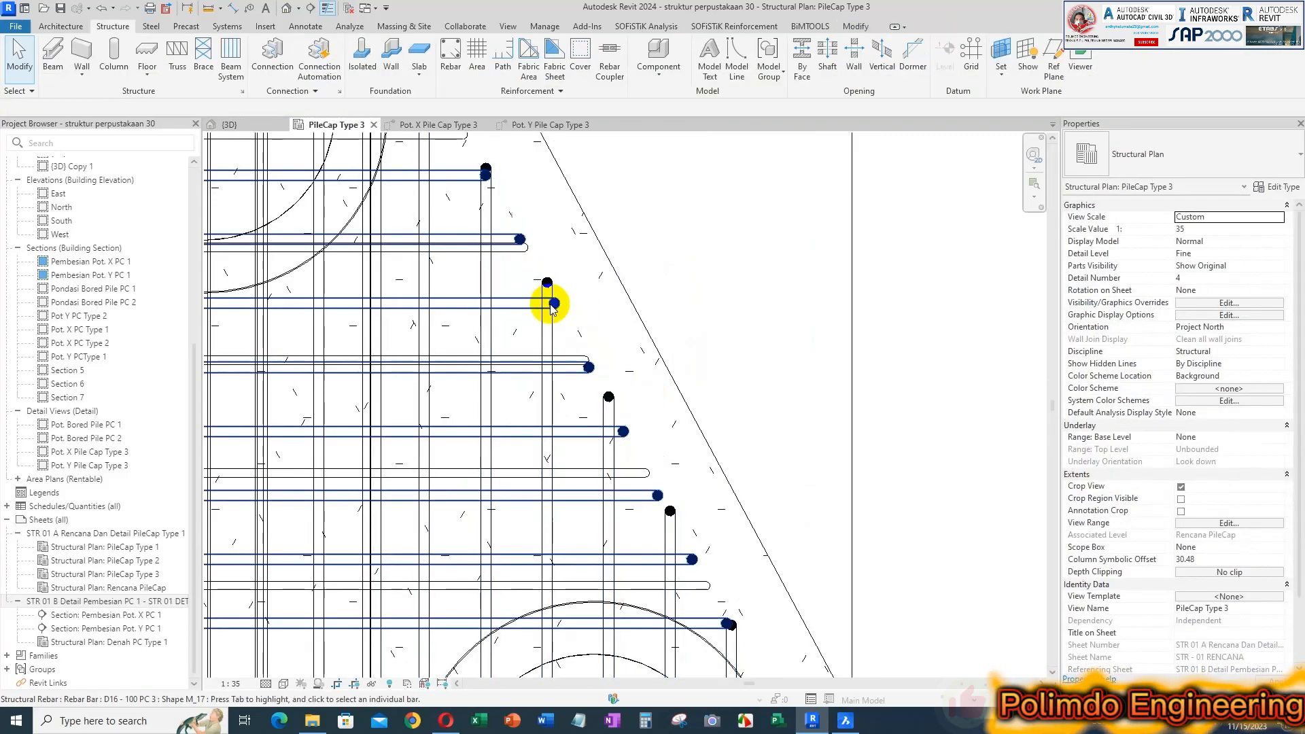
- Mirror the varying D16 - 100 set about the pile cap's vertical centreline to the opposite side in the PileCap Type 3 plan
left_click(561, 125)
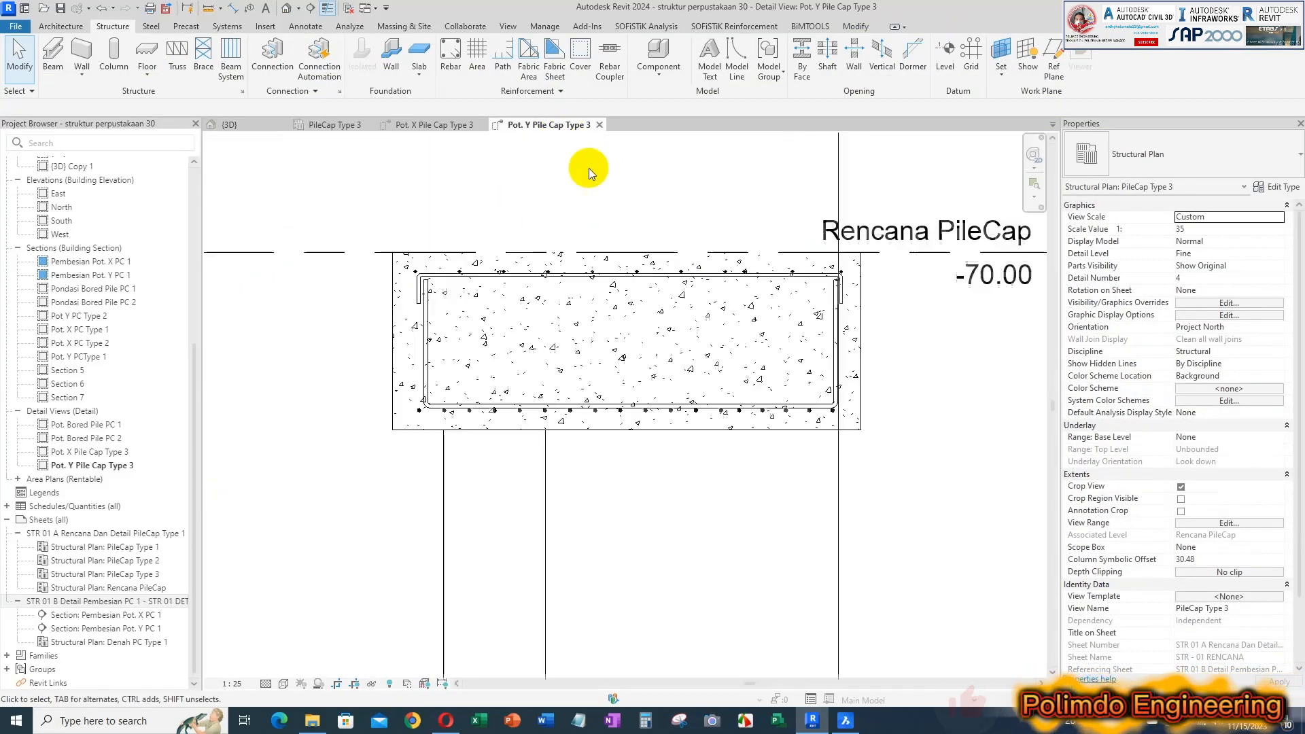
left_click(324, 125)
scroll(571, 326, "down", 2)
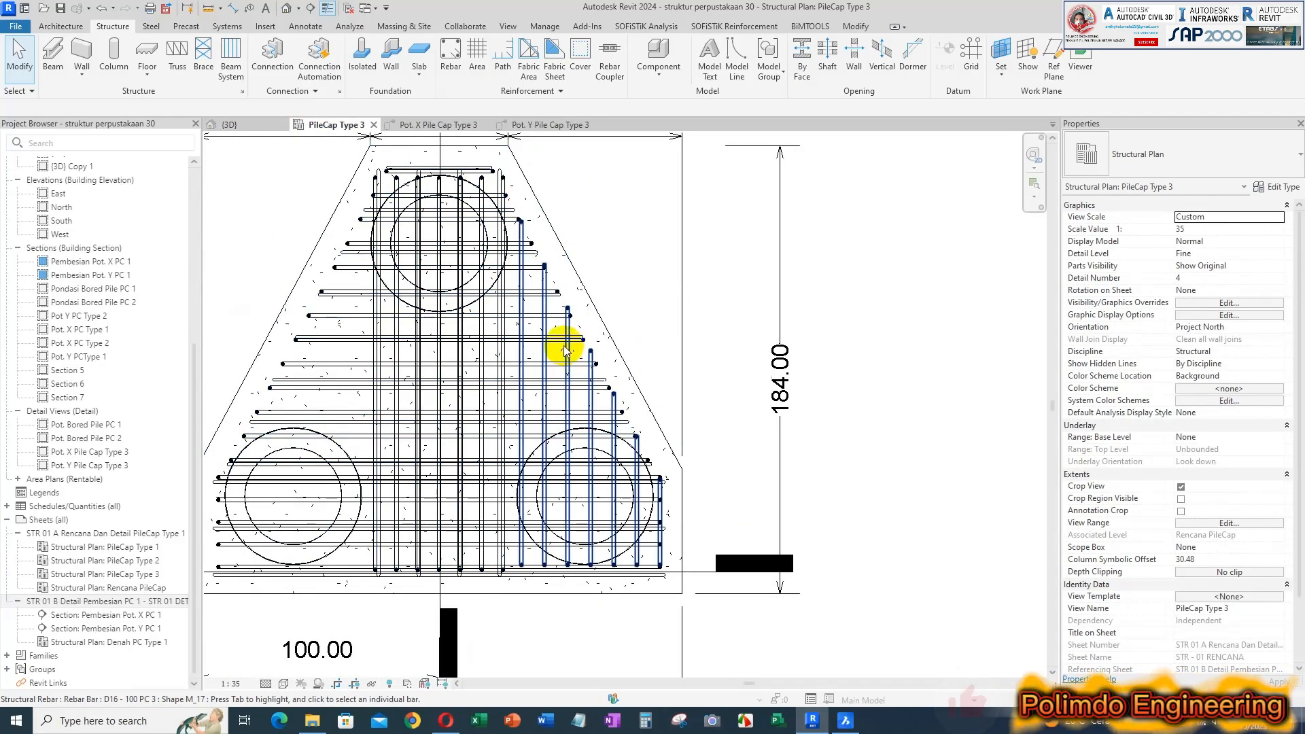
middle_click_drag(566, 351, 642, 350)
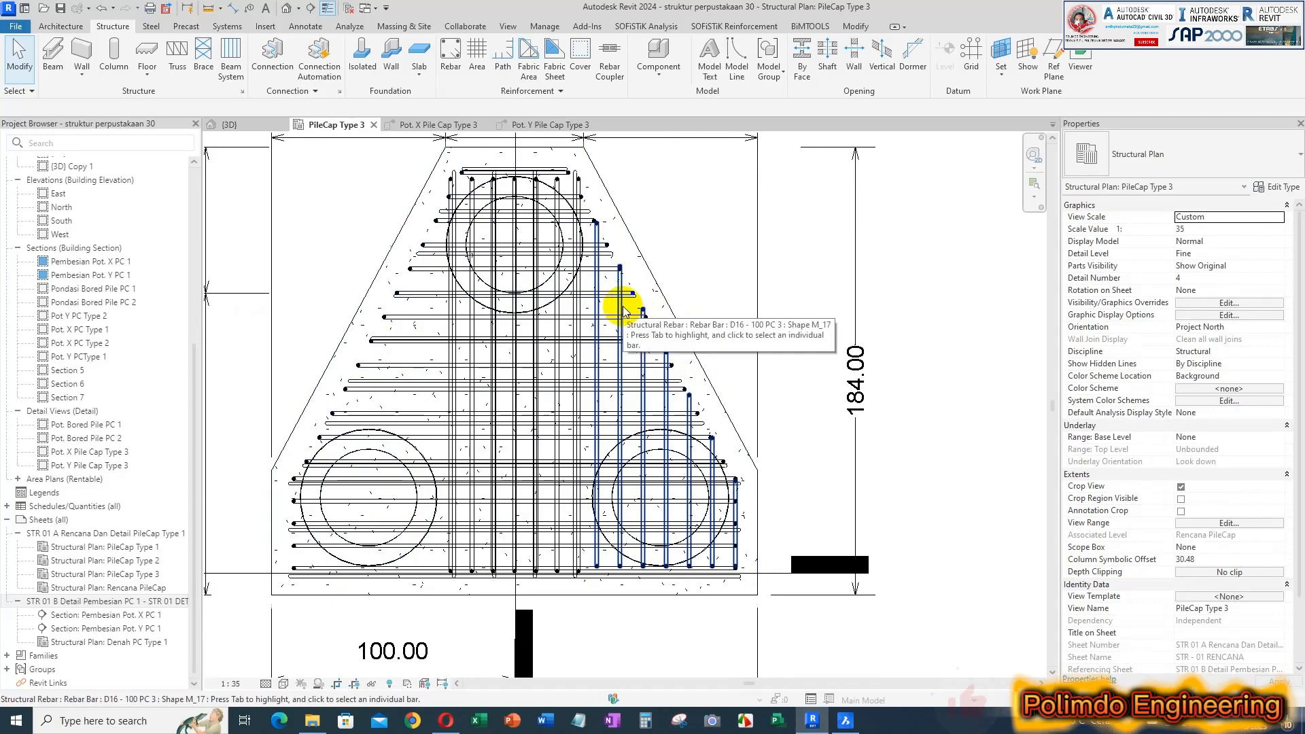
scroll(624, 312, "down", 3)
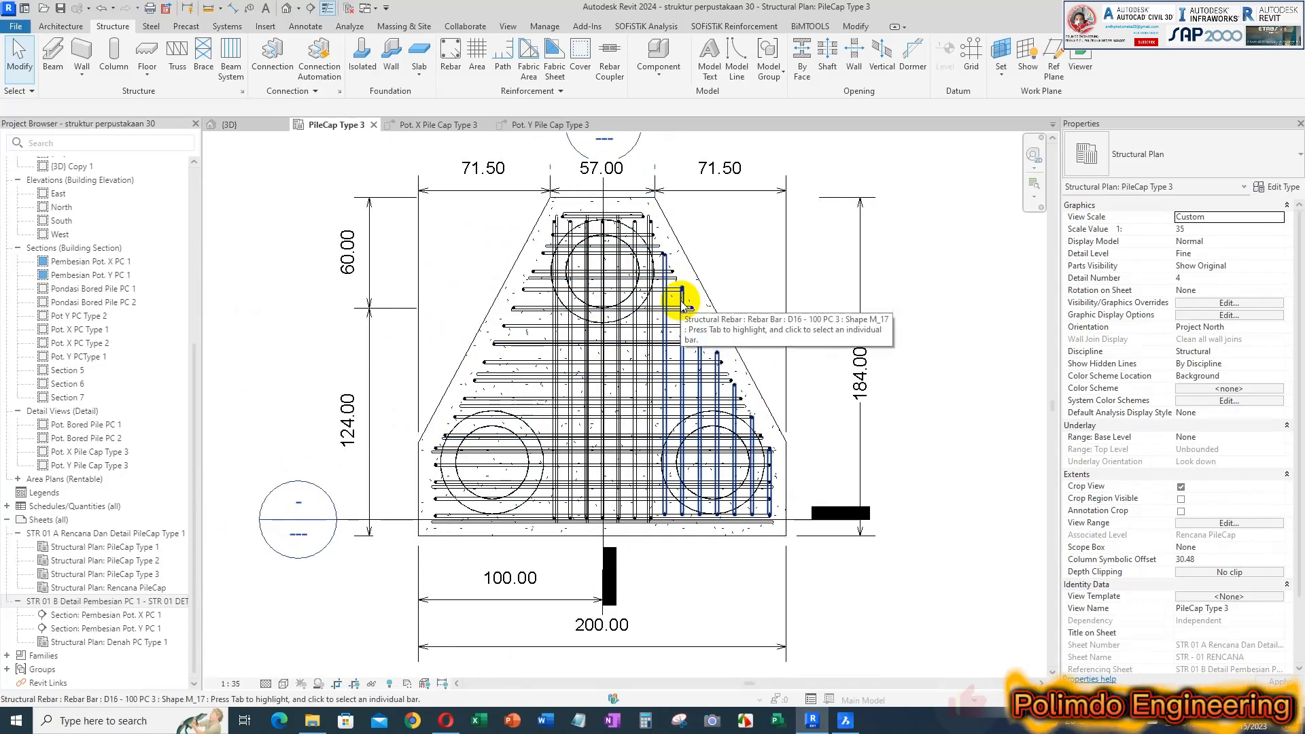
left_click(682, 306)
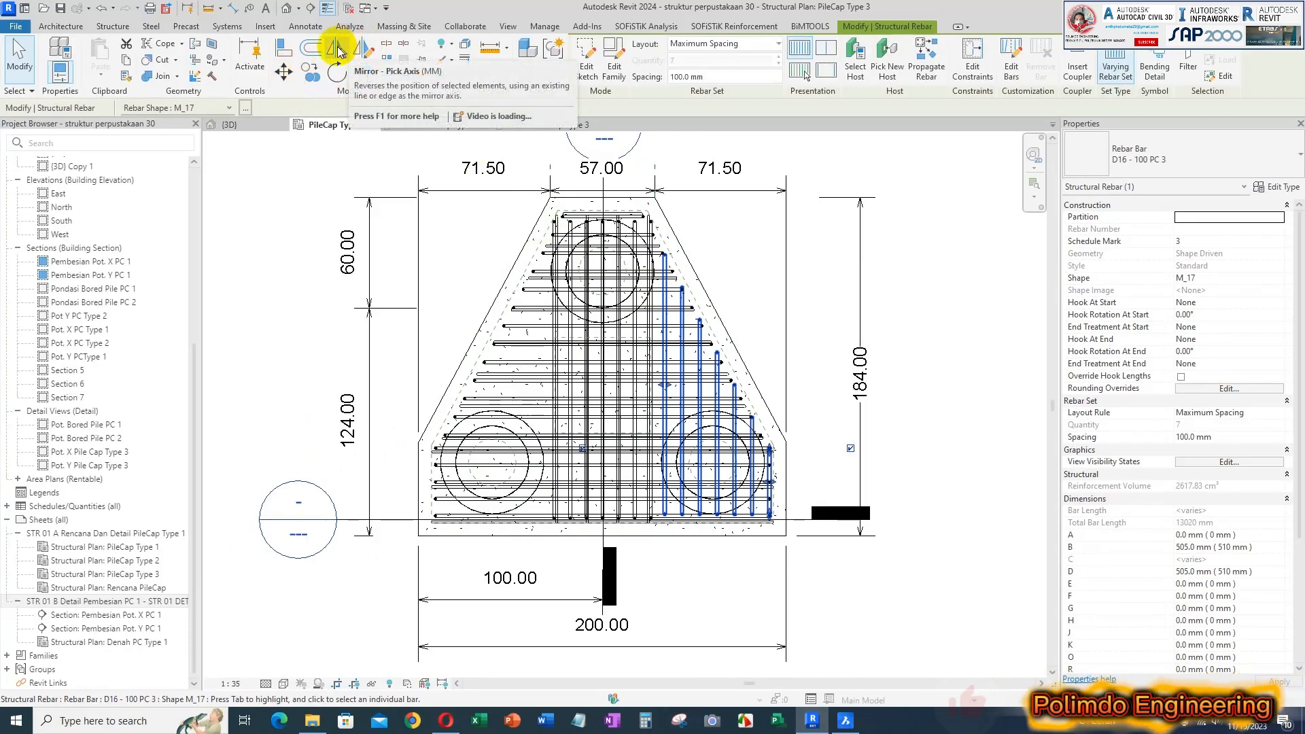
left_click(338, 51)
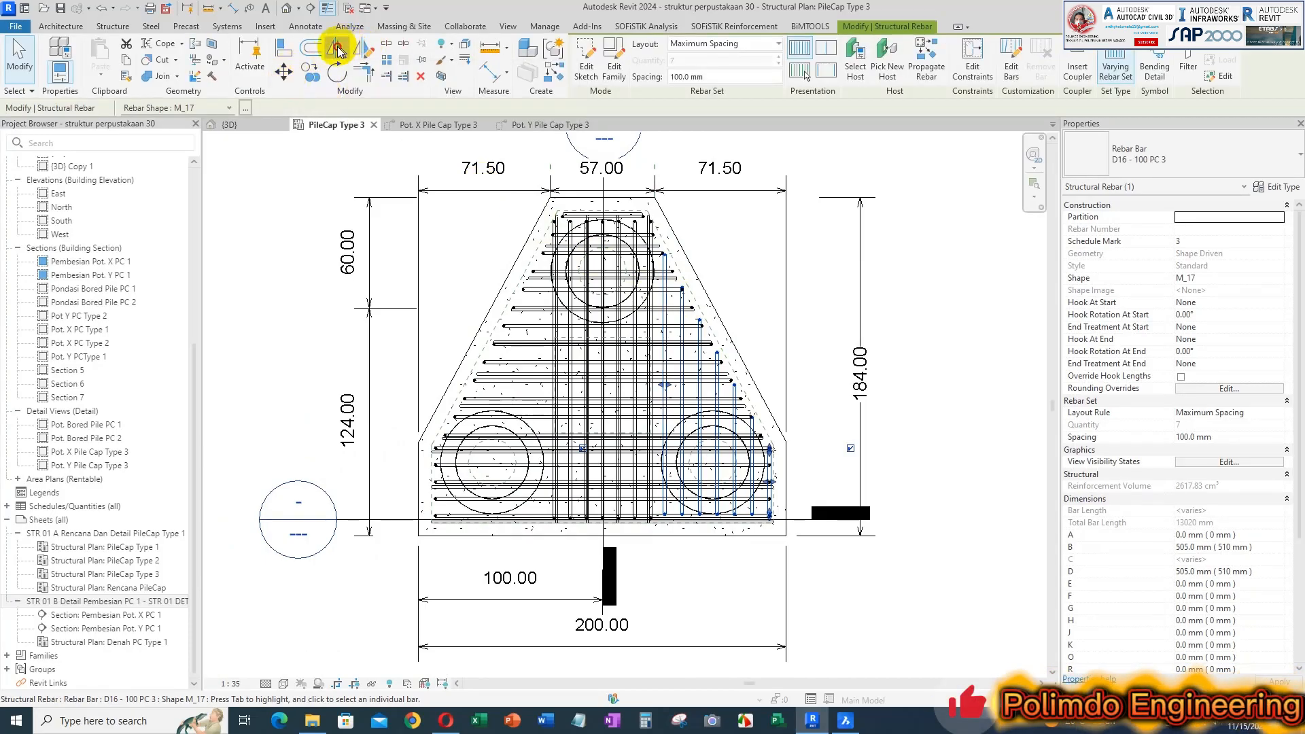
left_click(602, 211)
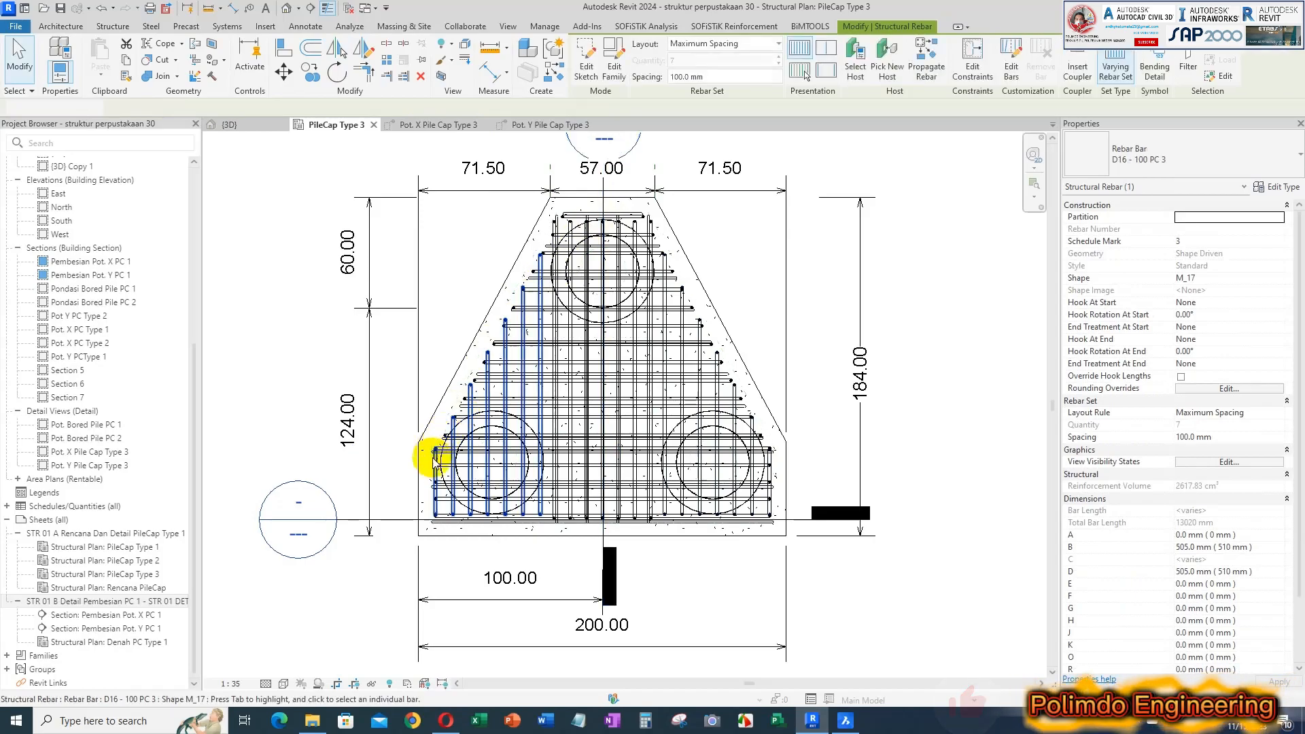
key("Escape")
- Select all rebar in the pile cap host from the PileCap Type 3 plan and check its view visibility states
scroll(464, 446, "up", 3)
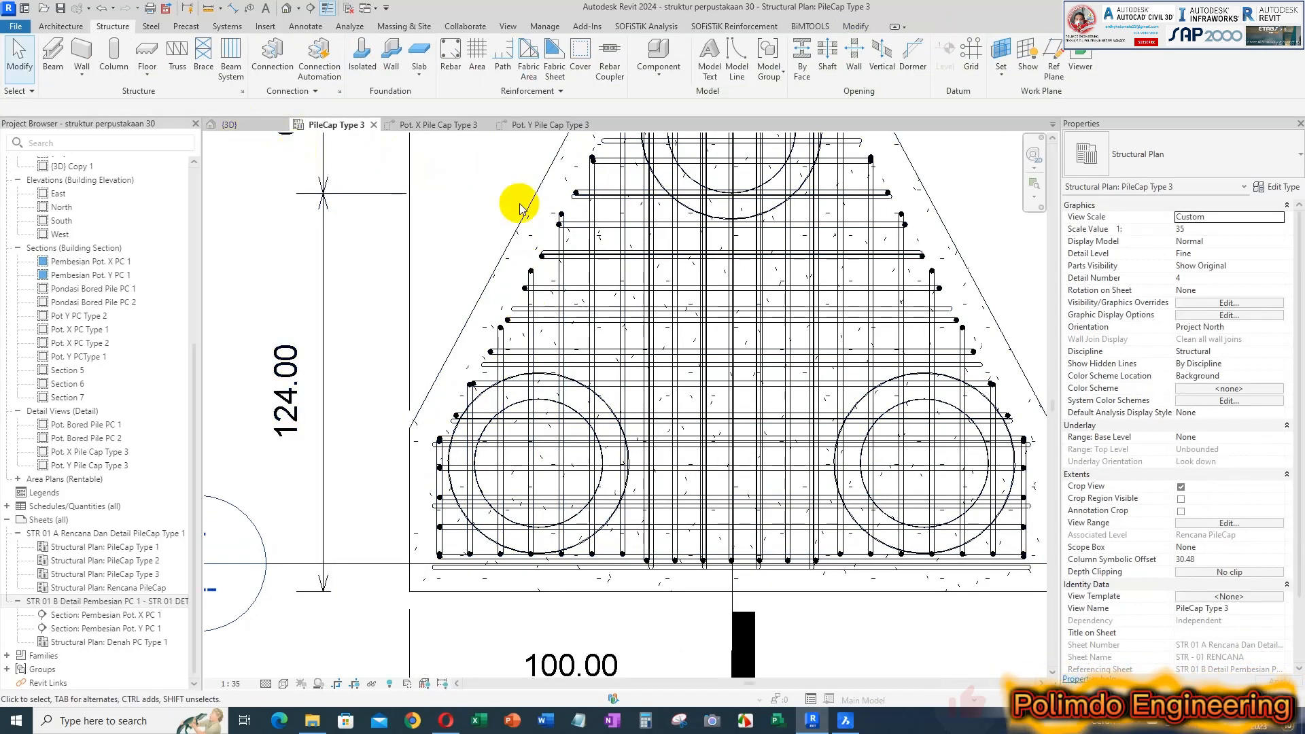
left_click(568, 245)
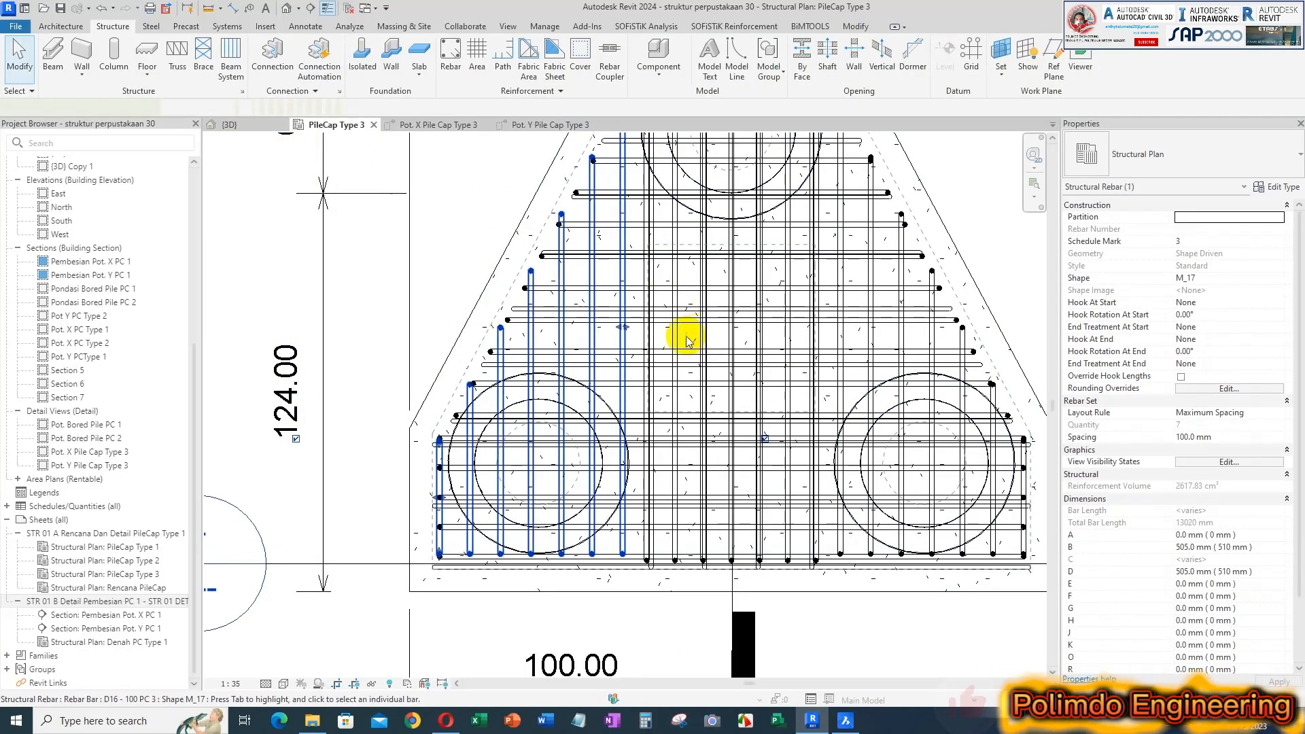
right_click(569, 286)
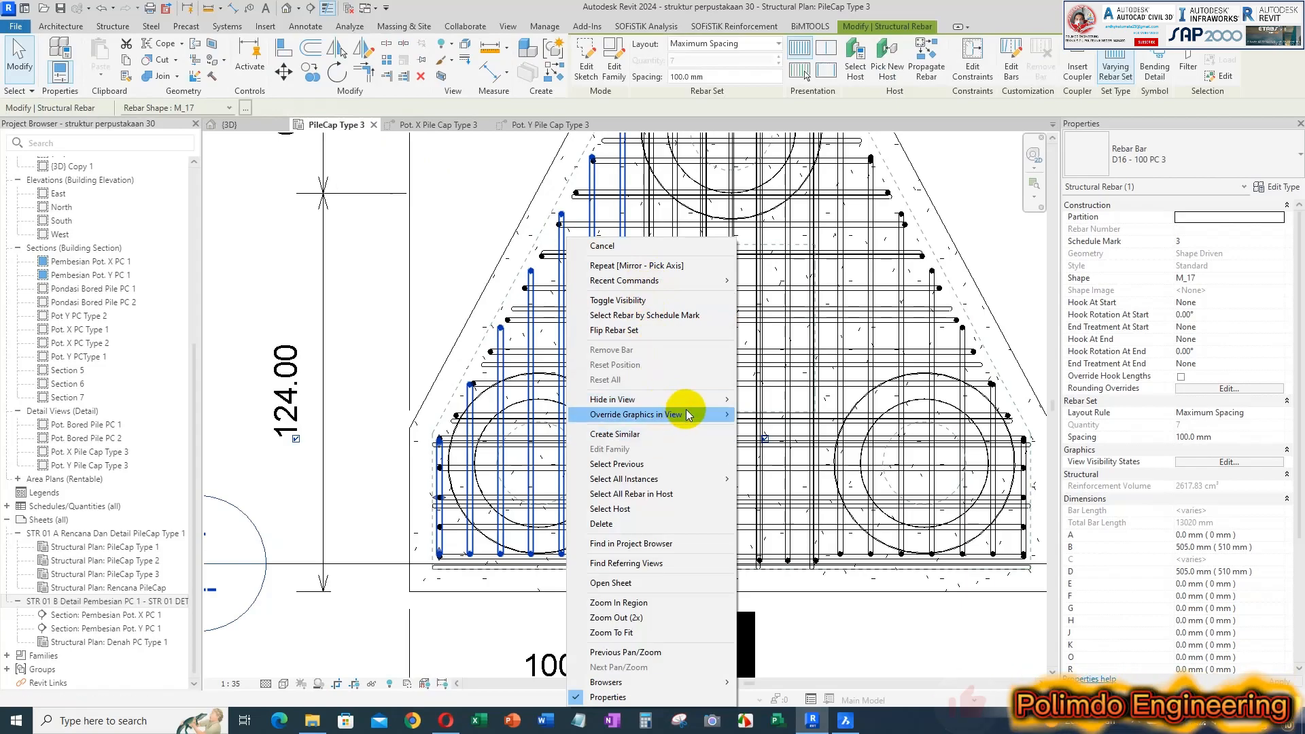
left_click(631, 494)
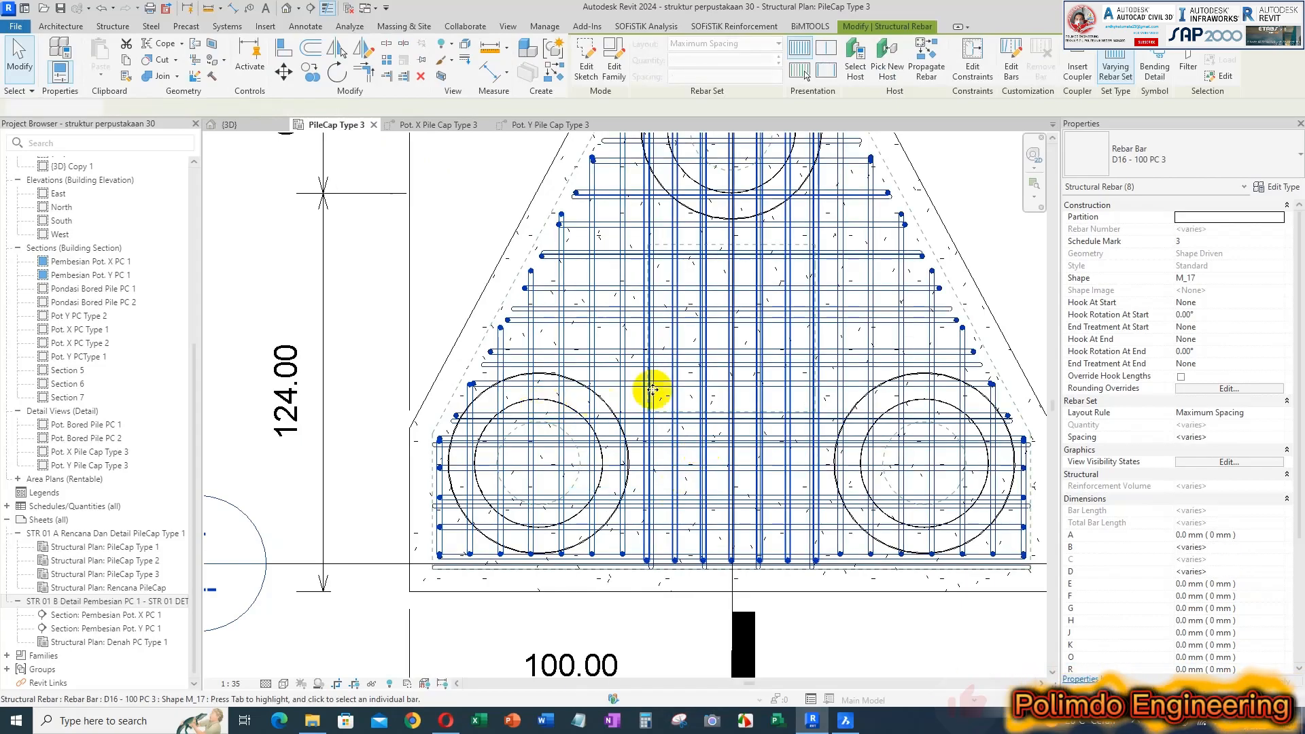
scroll(598, 403, "down", 2)
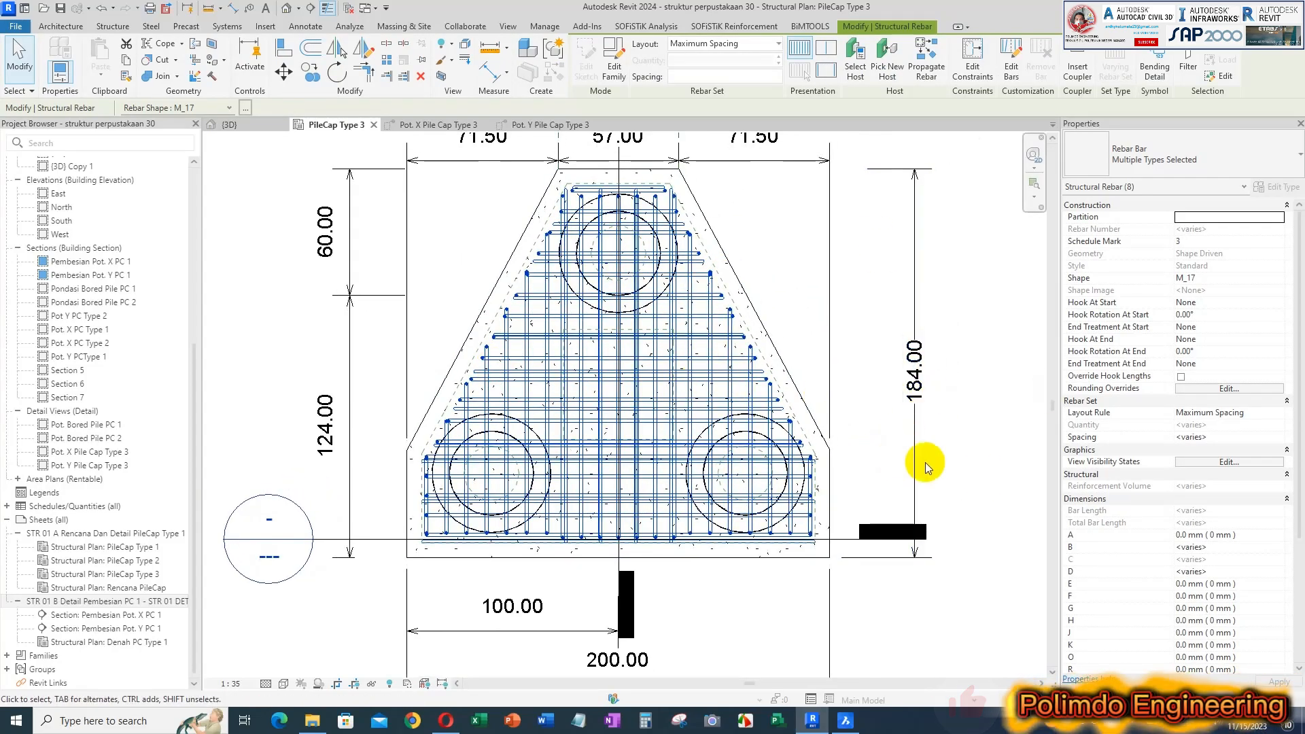
left_click(1221, 461)
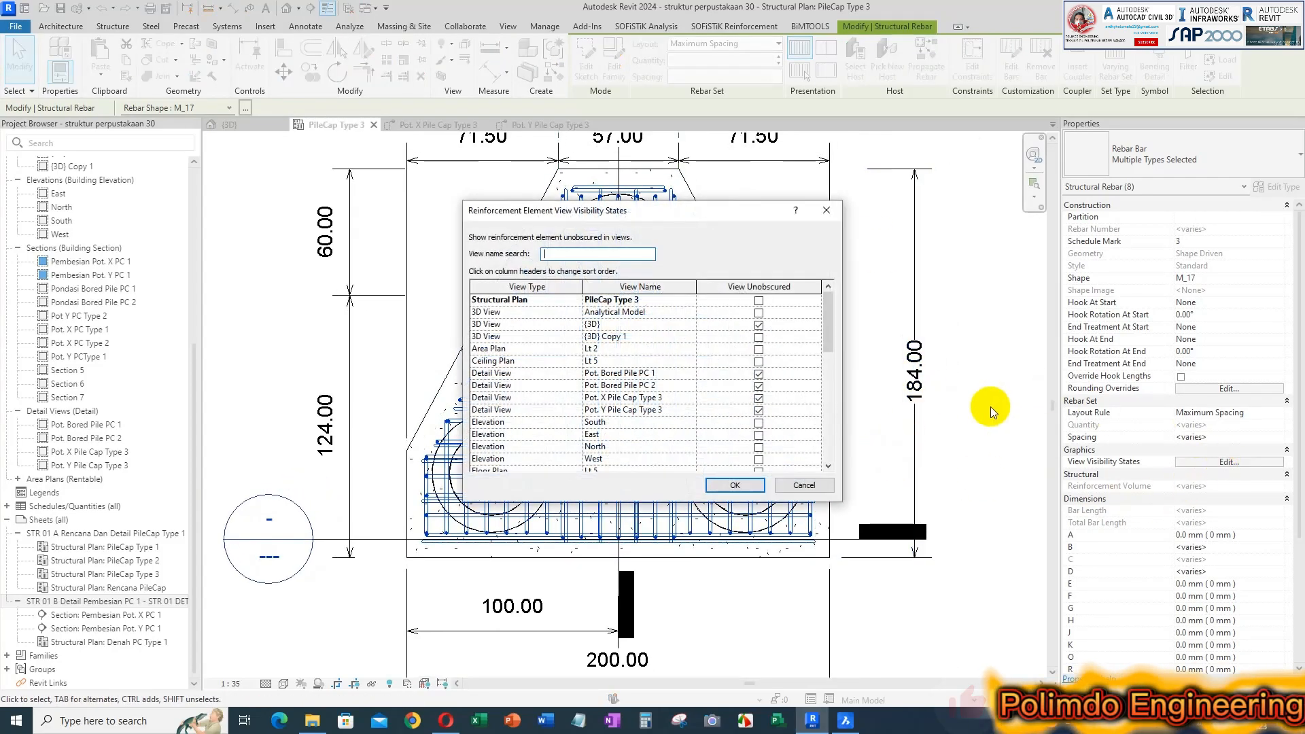
left_click(734, 487)
key("Escape")
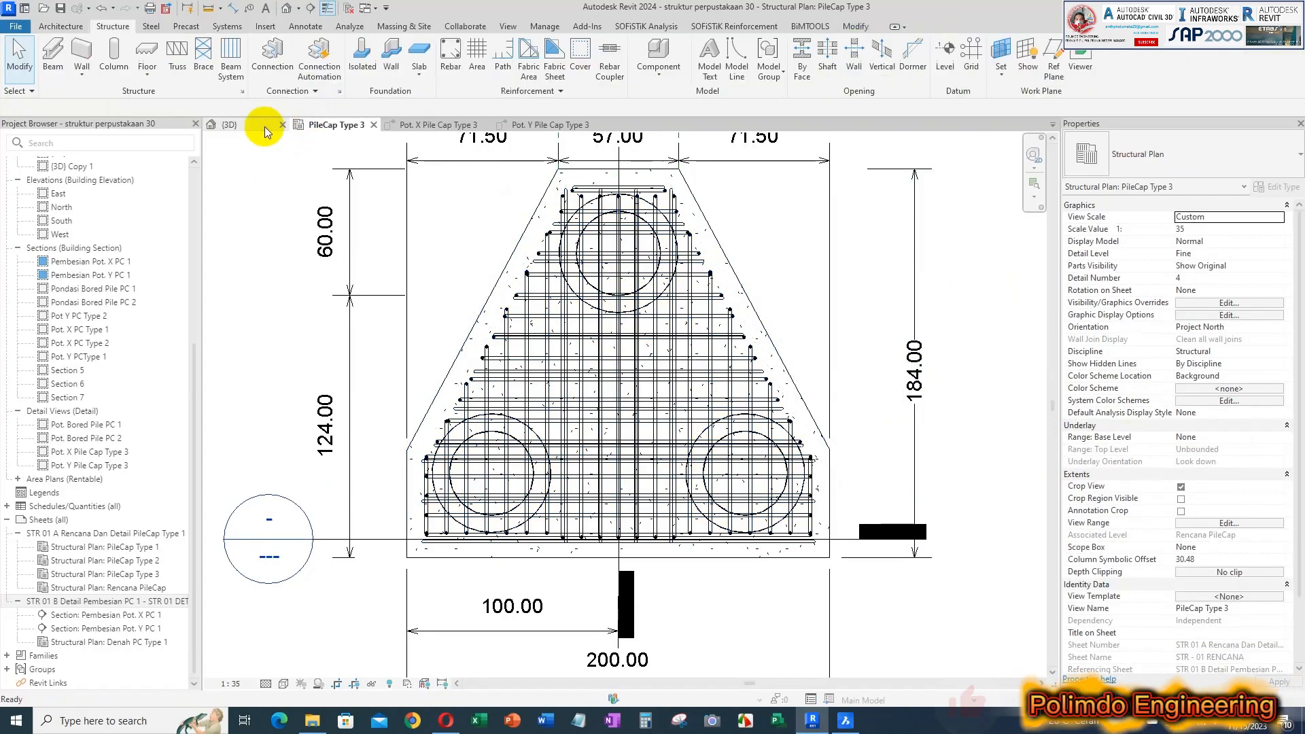
- Set the {3D} view's visual style to Wireframe with the pile cap reinforcement in view
left_click(264, 126)
middle_click_drag(734, 353, 590, 273, "shift")
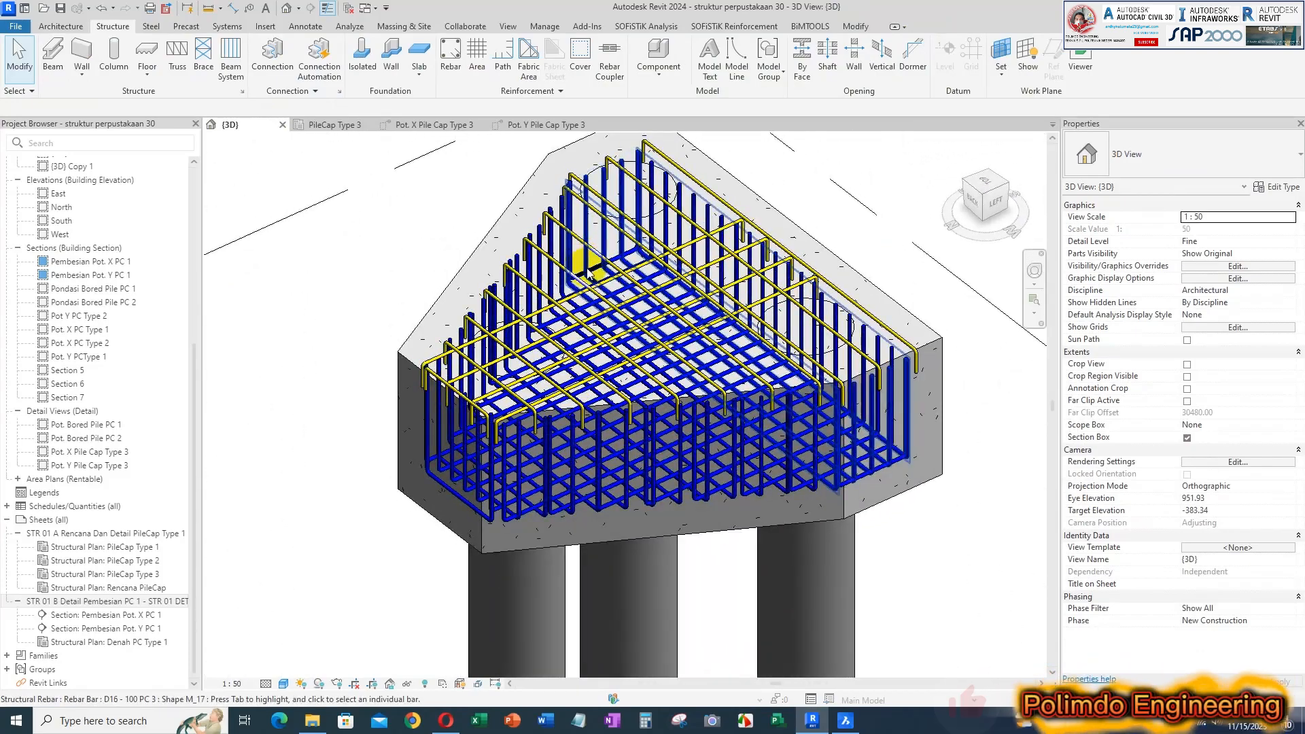
left_click(283, 684)
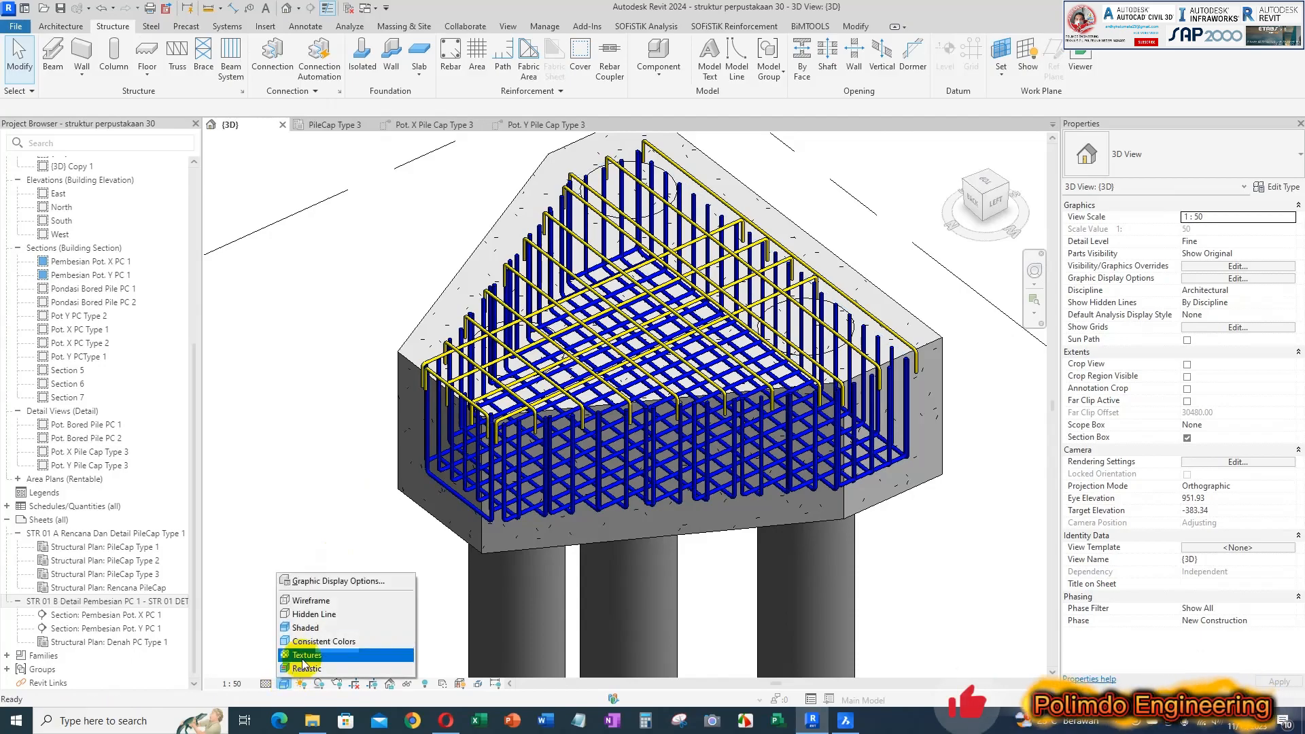
left_click(334, 601)
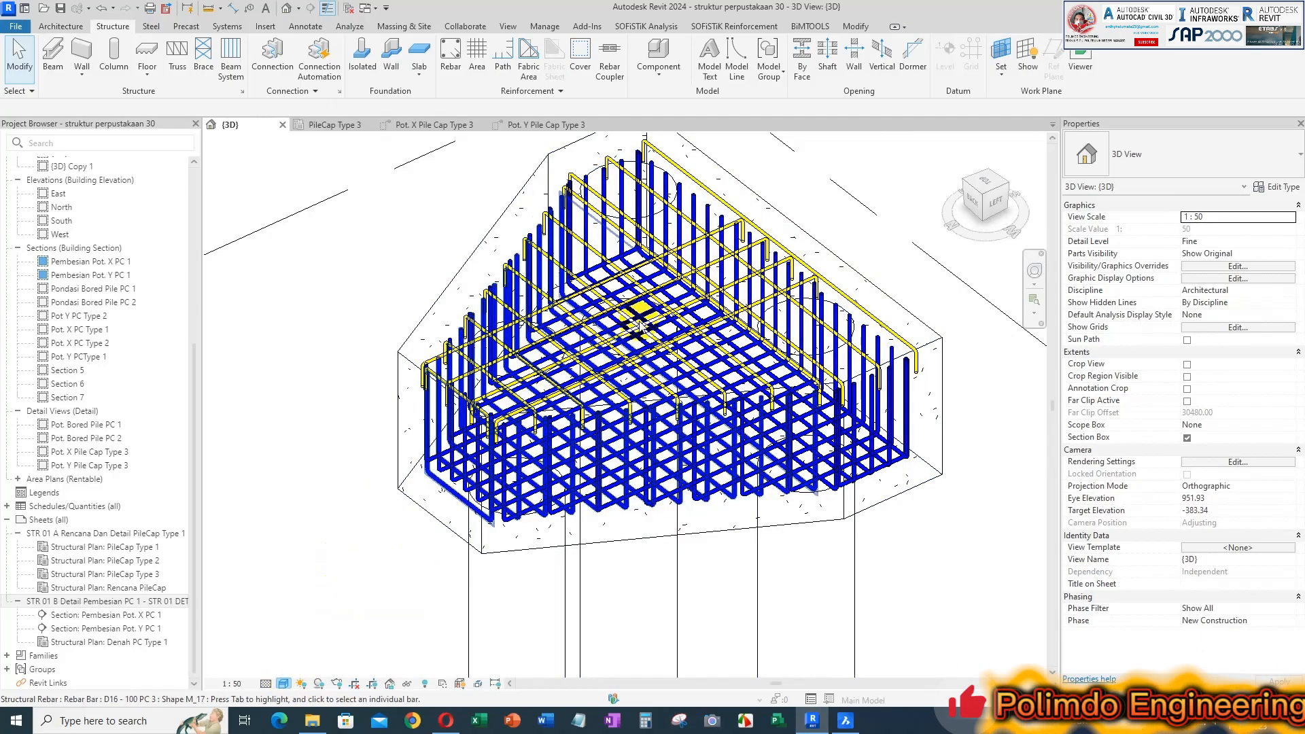
- Select all rebar in the host in the {3D} view, check its view visibility states and examine the cage
left_click(684, 228)
right_click(684, 227)
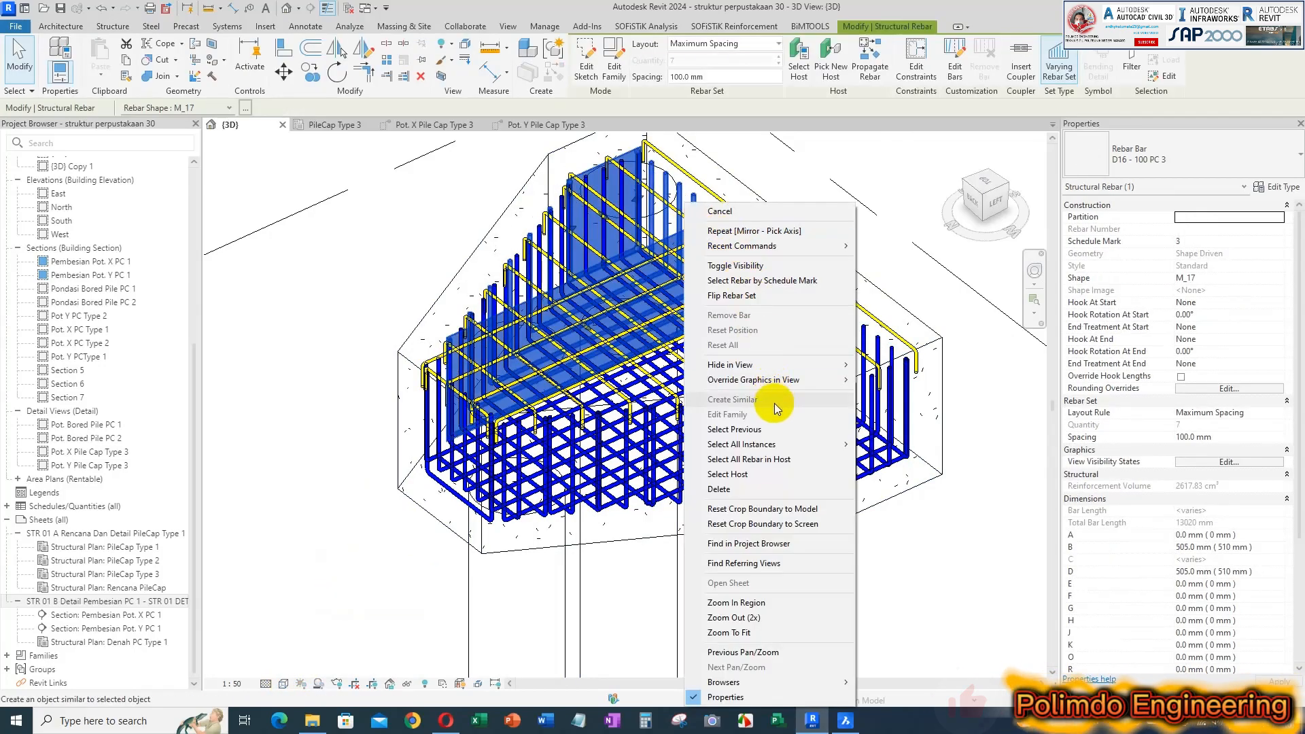
left_click(761, 460)
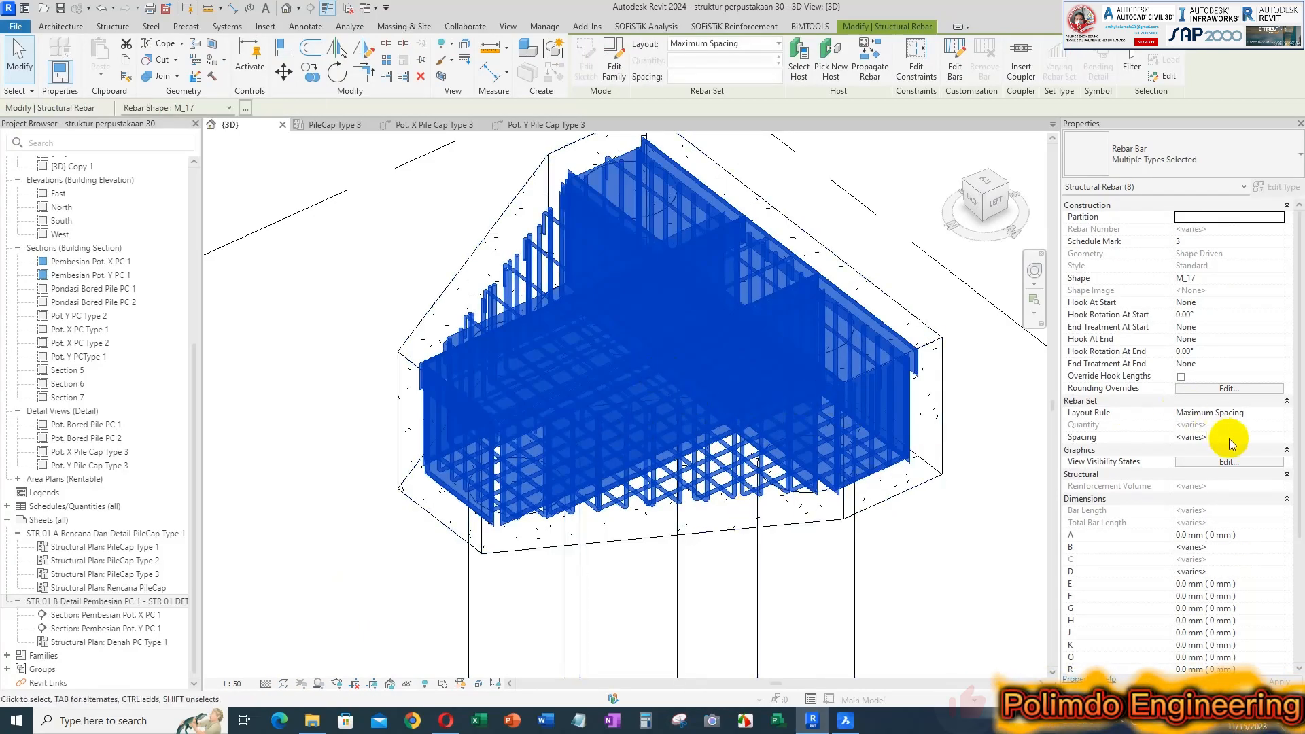
left_click(1229, 463)
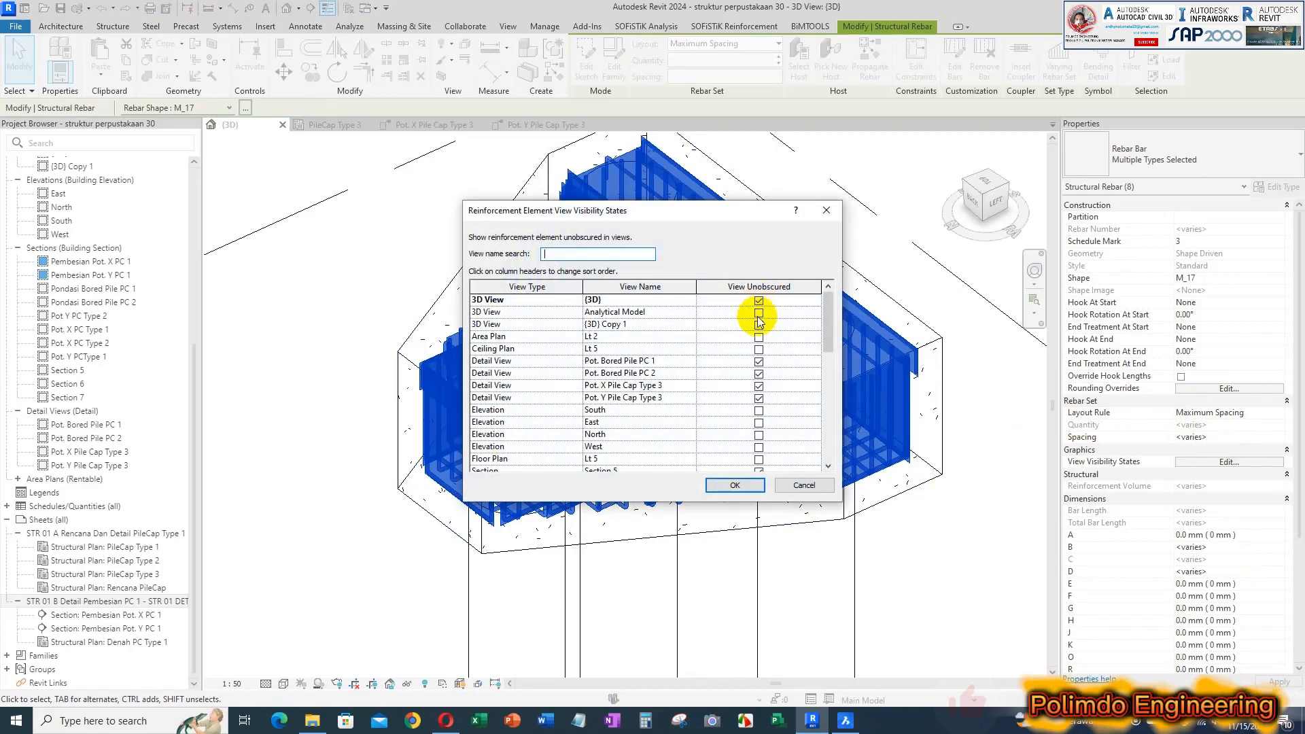
left_click(723, 485)
left_click(840, 177)
middle_click_drag(837, 234, 583, 149, "shift")
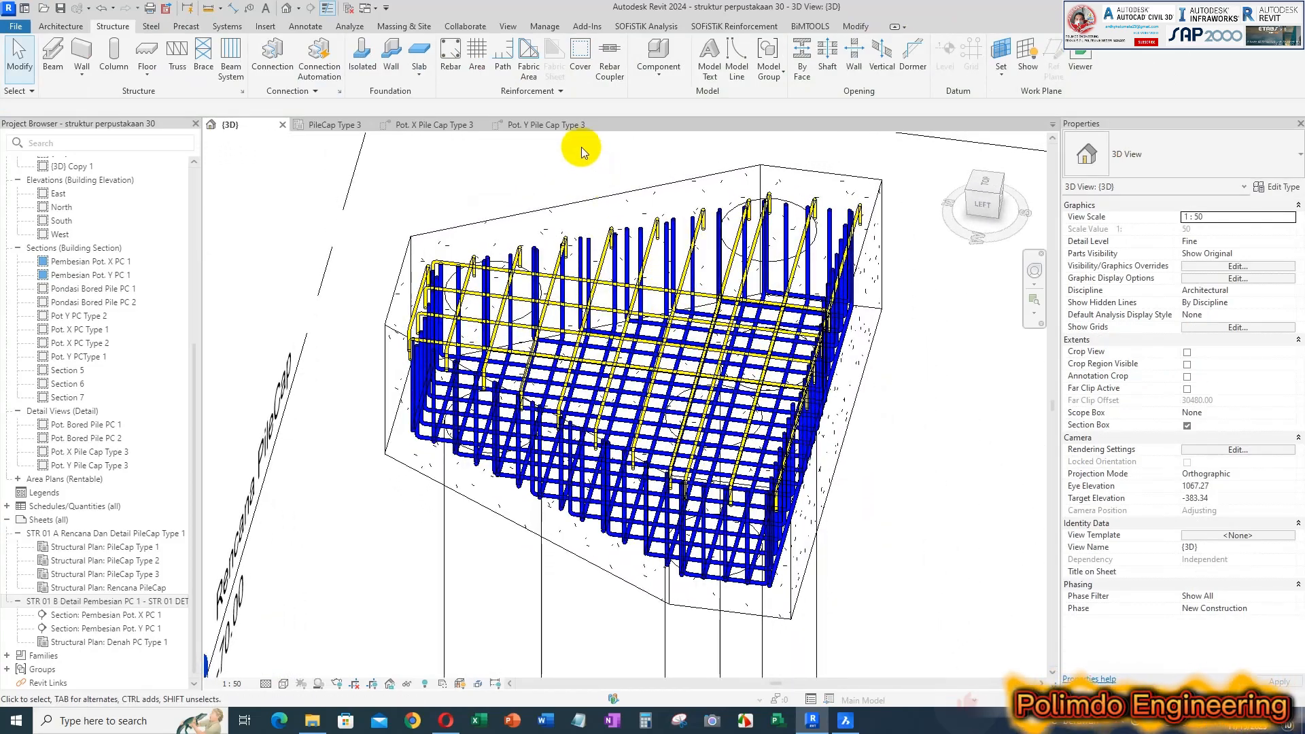
- Select the D13 - 200 top set in the Pot. Y Pile Cap Type 3 section and copy it in plan over the right-hand pile
left_click(544, 125)
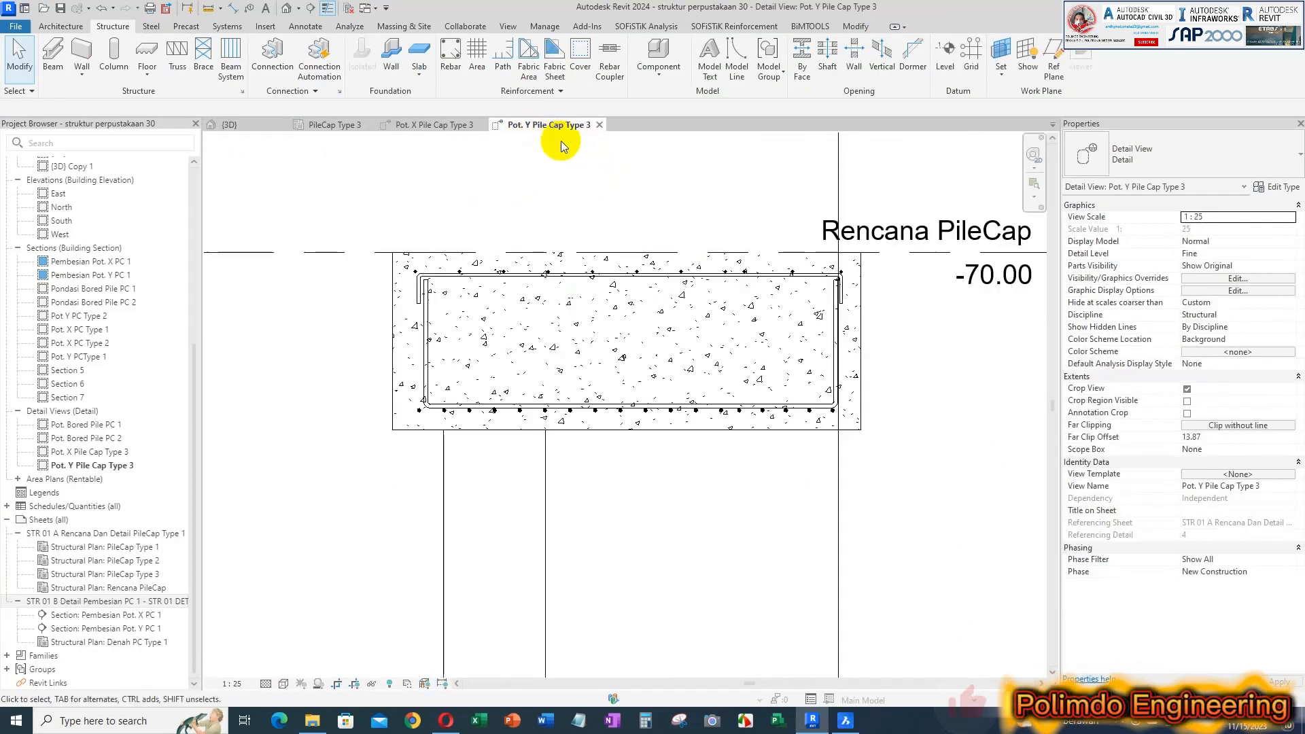
left_click(612, 277)
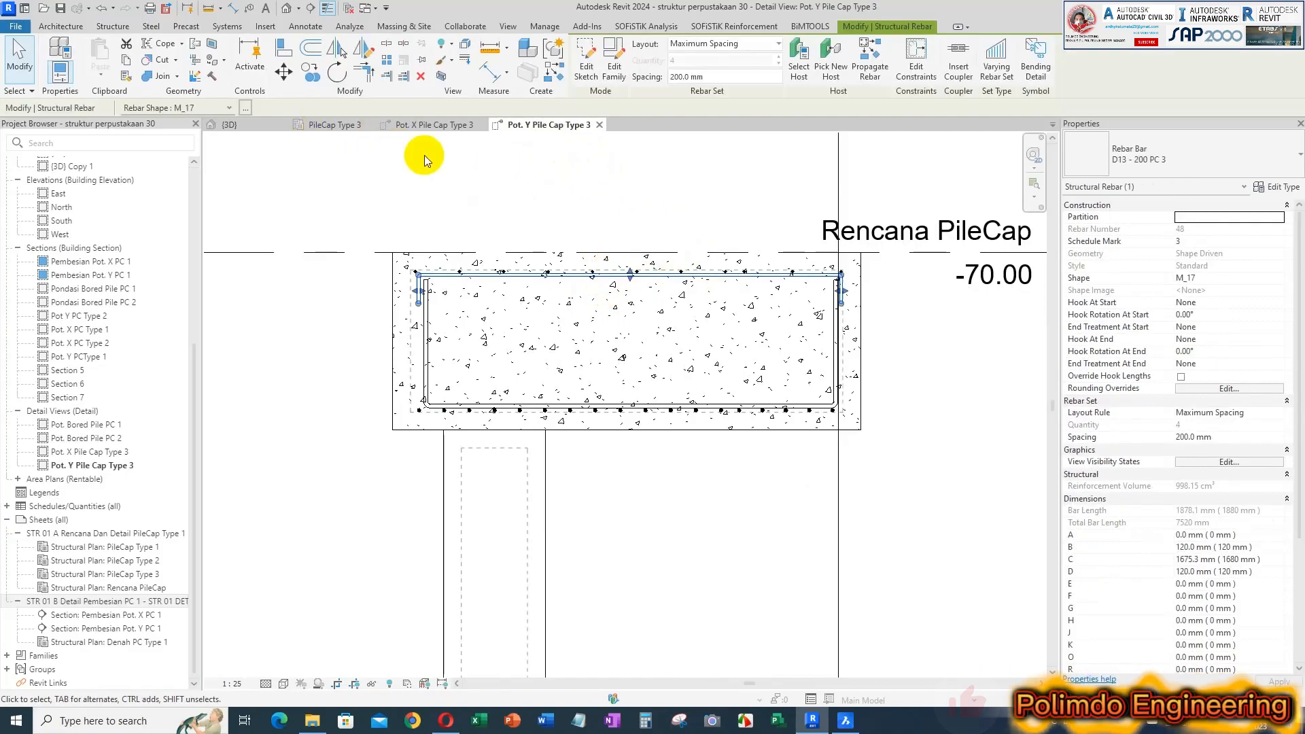
scroll(679, 295, "down", 2)
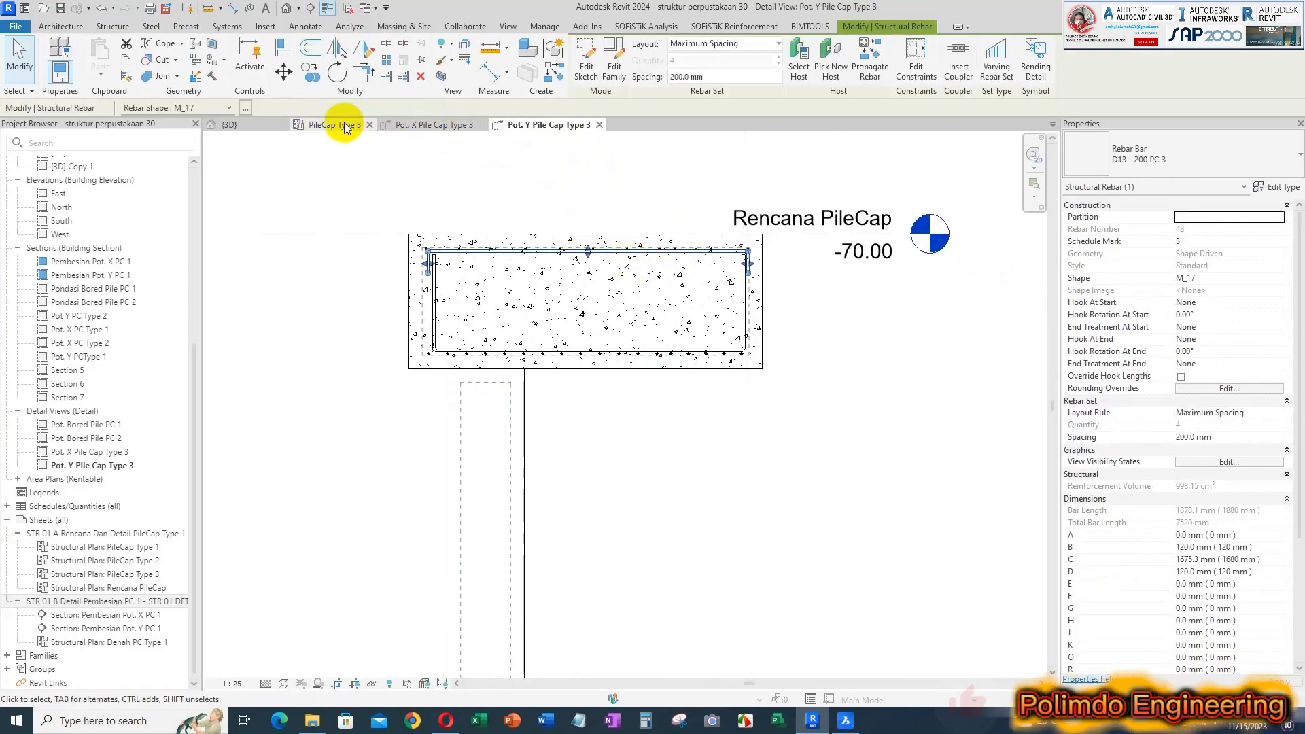
left_click(362, 130)
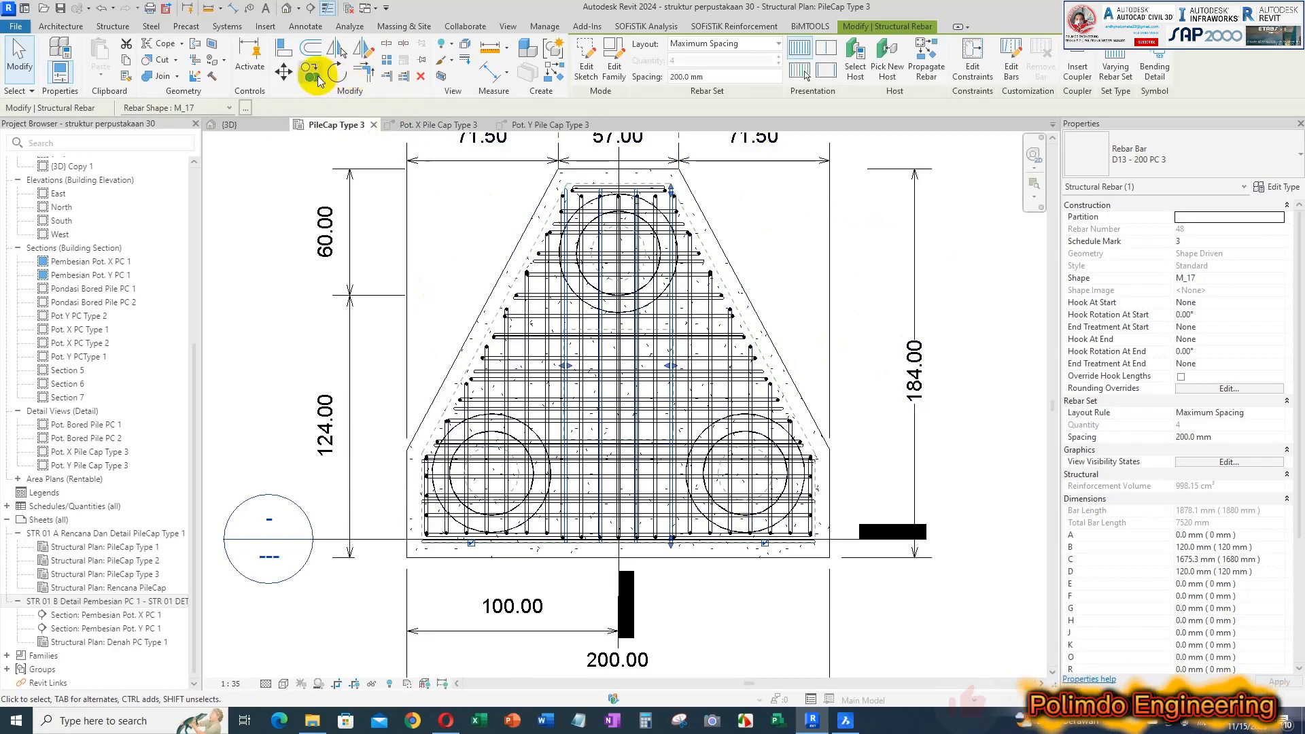
scroll(562, 364, "up", 3)
key("m")
key("v")
left_click(558, 367)
scroll(658, 359, "down", 2)
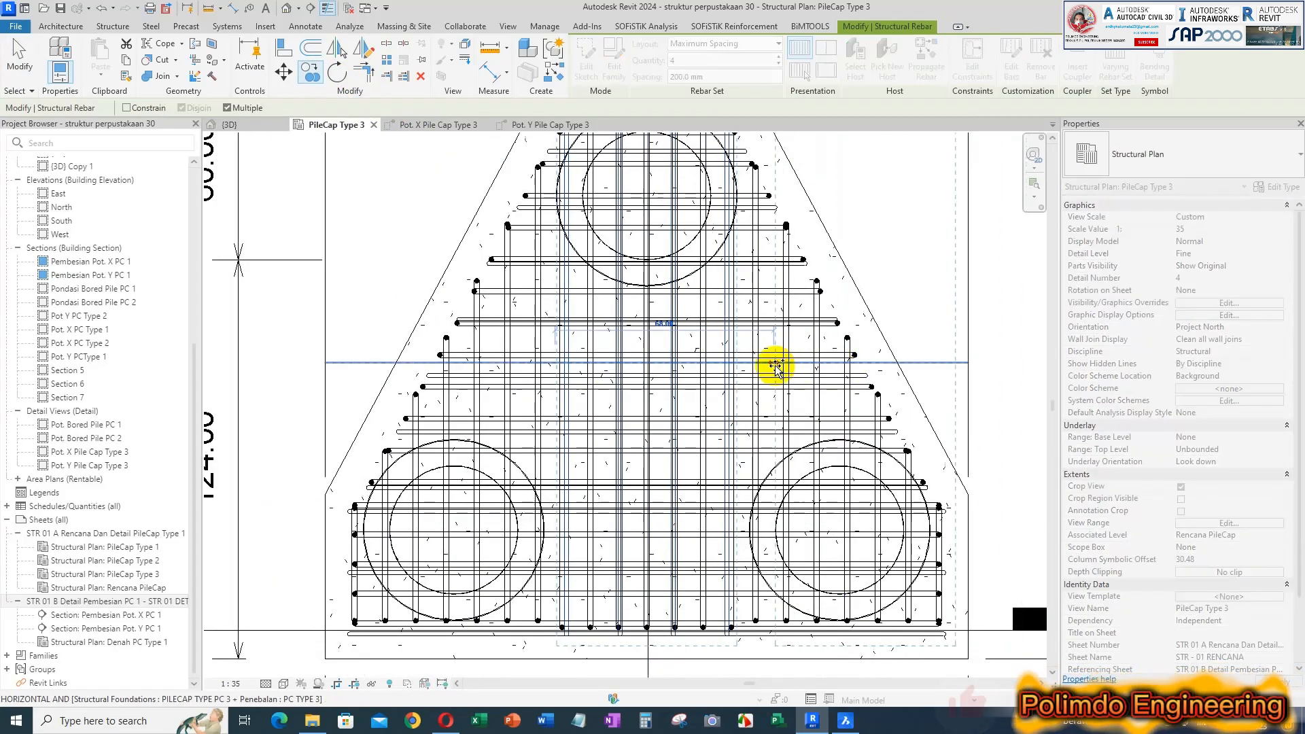
scroll(772, 366, "down", 3)
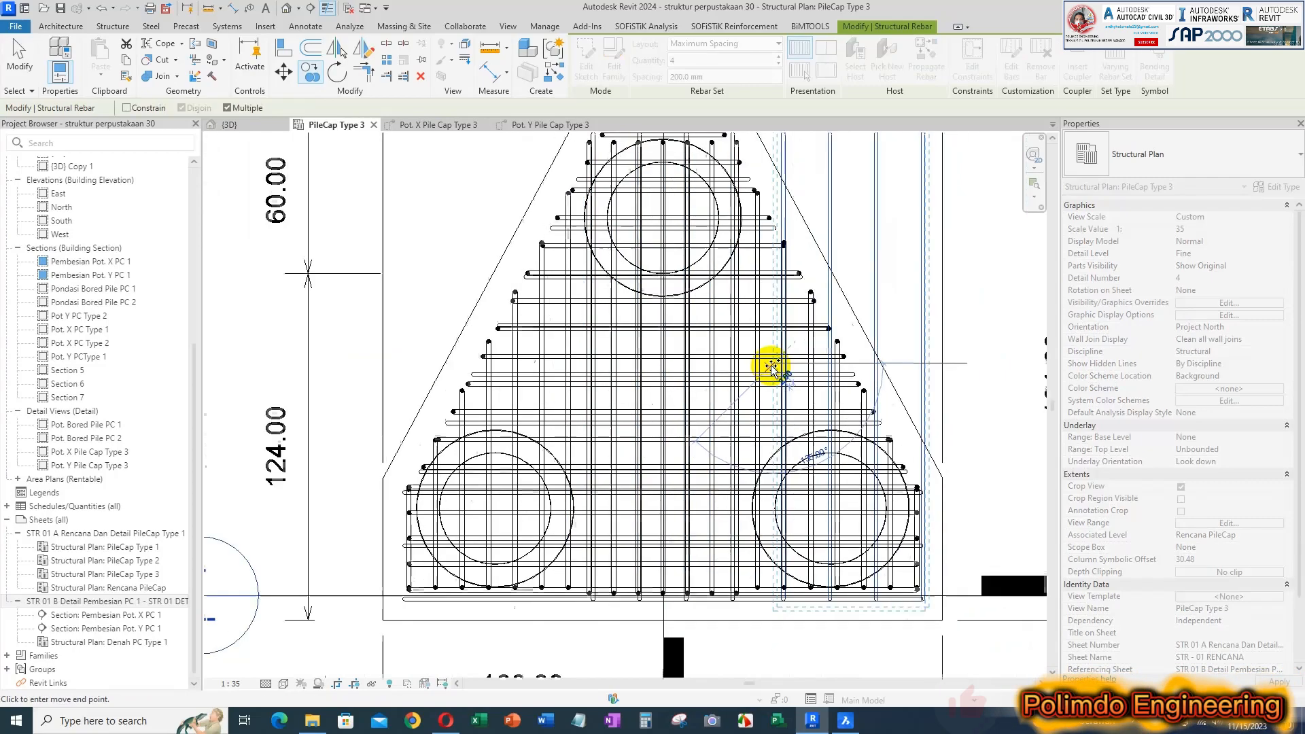
left_click(784, 220)
scroll(772, 218, "up", 2)
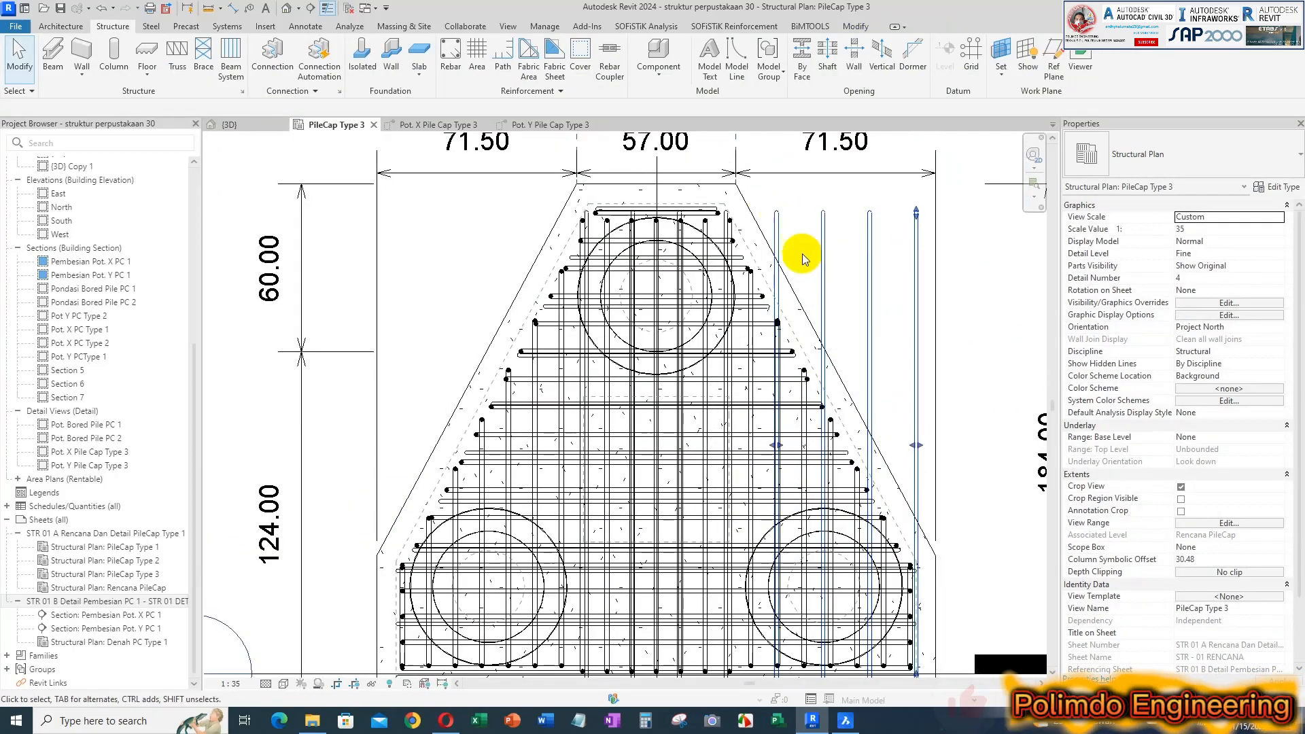
- Extend the copied D13 - 200 set's inner edge toward the central bars and pull its upper bar ends down inside the cap
left_click_drag(765, 445, 733, 442)
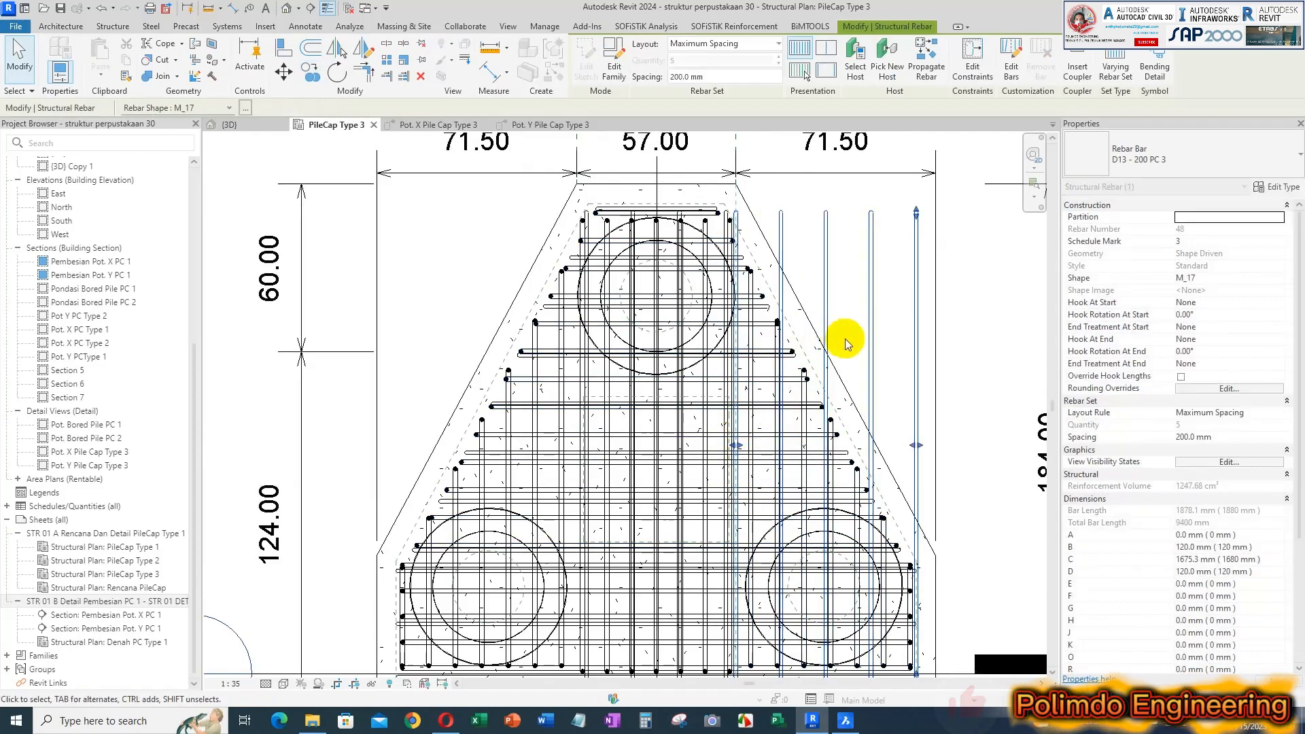
scroll(816, 313, "down", 2)
scroll(809, 299, "up", 2)
mouse_move(825, 313)
left_mouse_down()
mouse_move(815, 319)
mouse_move(825, 299)
mouse_move(819, 327)
left_mouse_up()
scroll(809, 360, "down", 2)
left_click_drag(778, 233, 775, 391)
left_click_drag(767, 447, 768, 454)
scroll(694, 247, "up", 1)
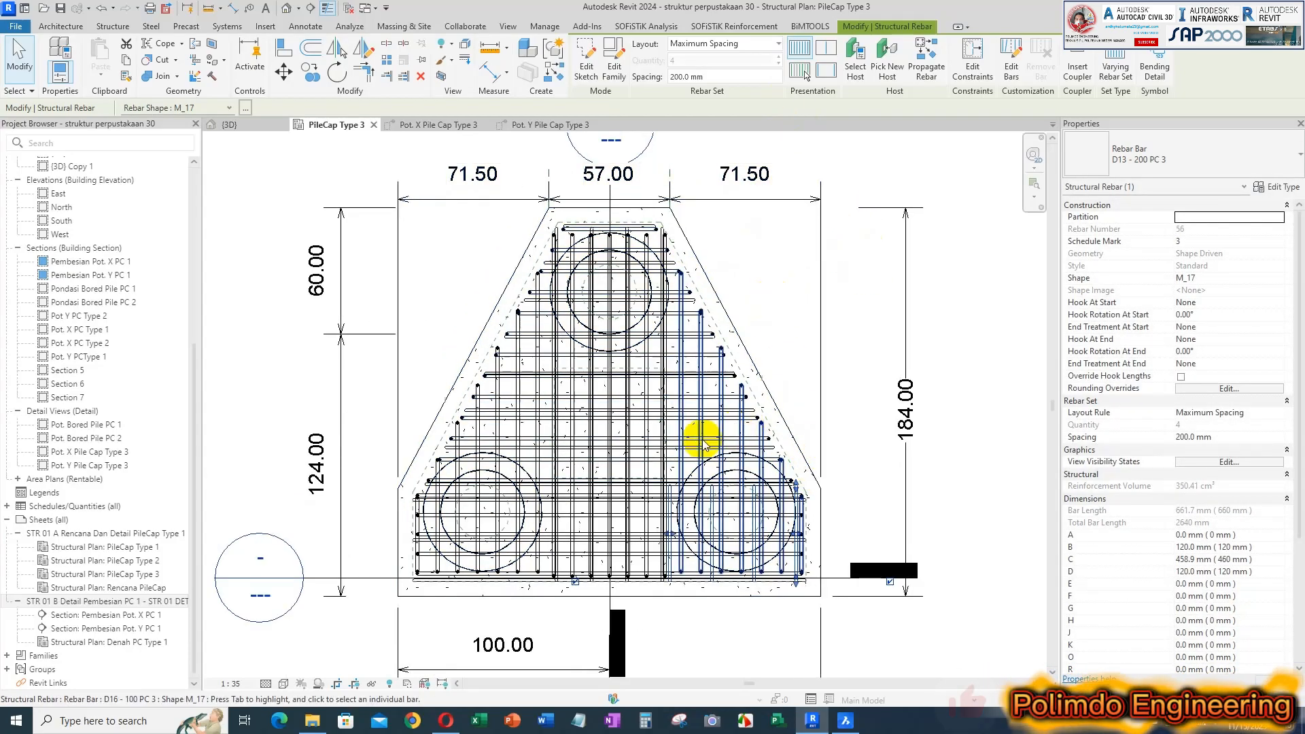
scroll(716, 413, "up", 1)
key("Escape")
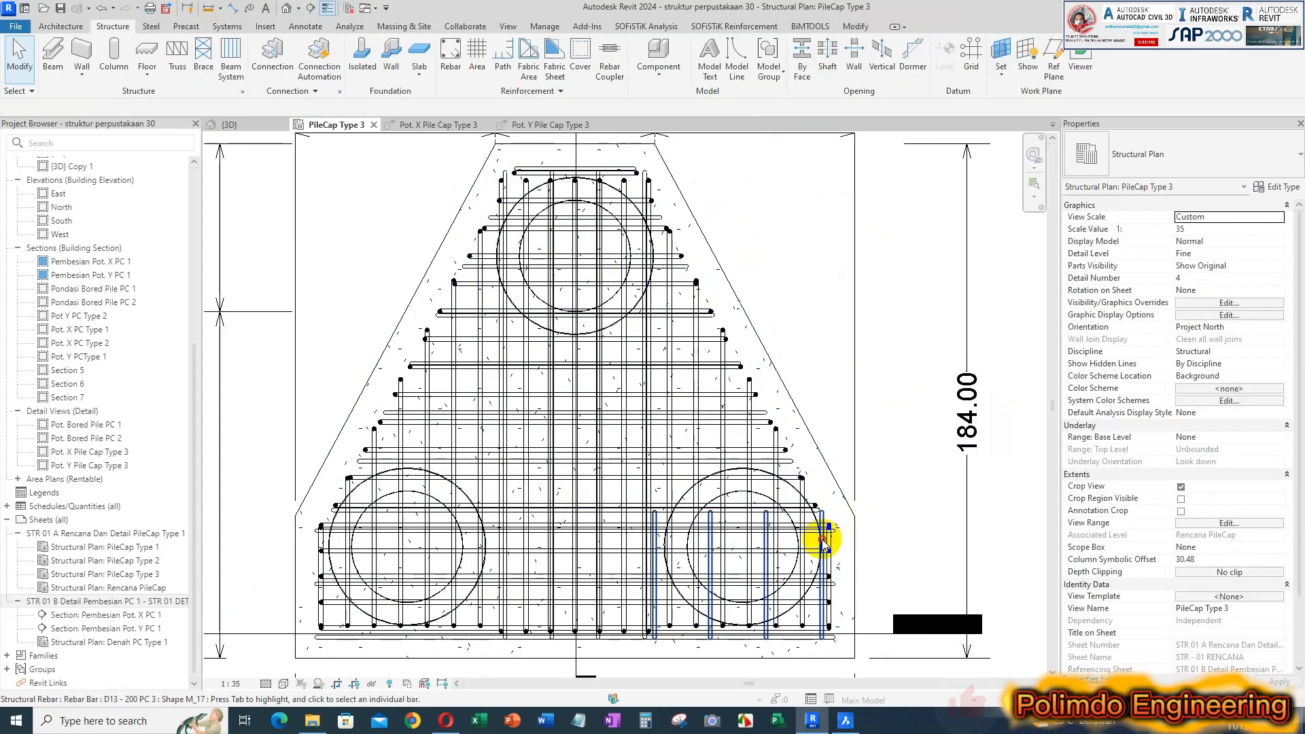
- Examine the copied D13 - 200 top bars among the pile cap reinforcement in the {3D} view
left_click(831, 531)
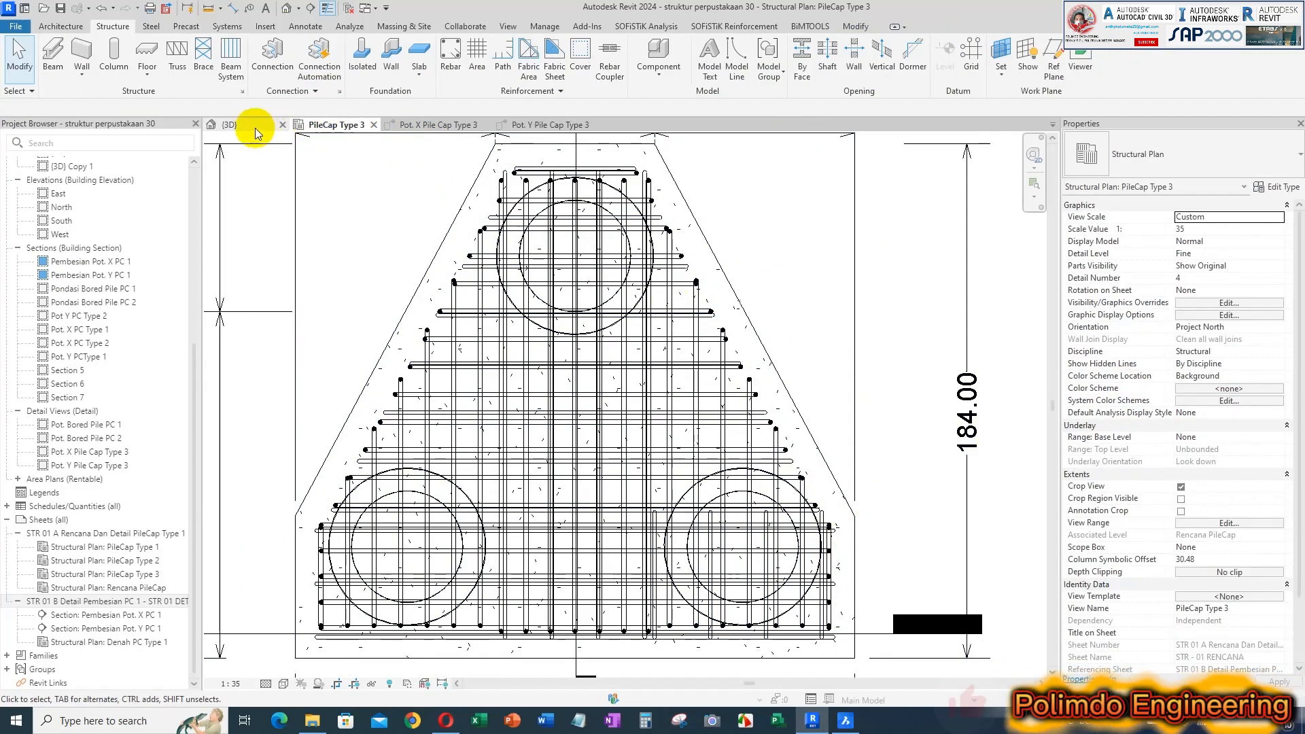
left_click(255, 125)
middle_click_drag(775, 235, 598, 249, "shift")
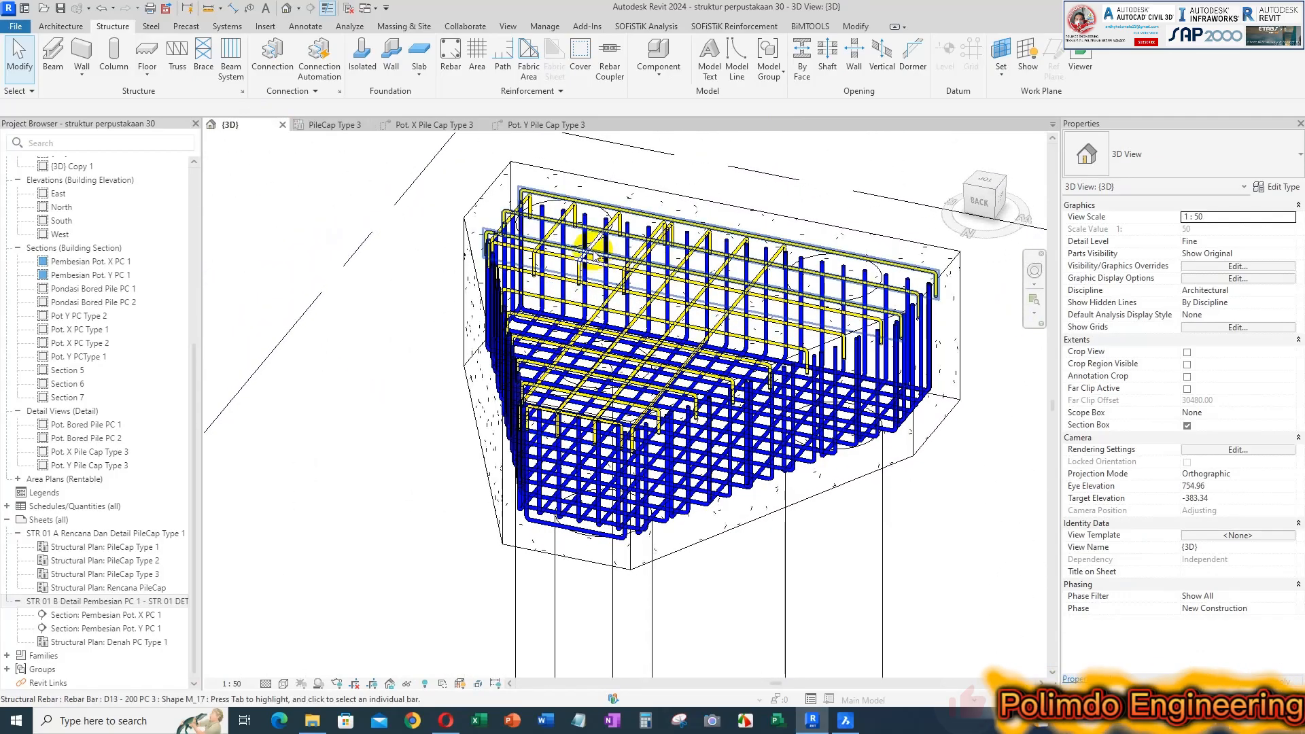
left_click(678, 291)
key("Escape")
middle_click_drag(781, 300, 720, 285, "shift")
scroll(652, 209, "up", 4)
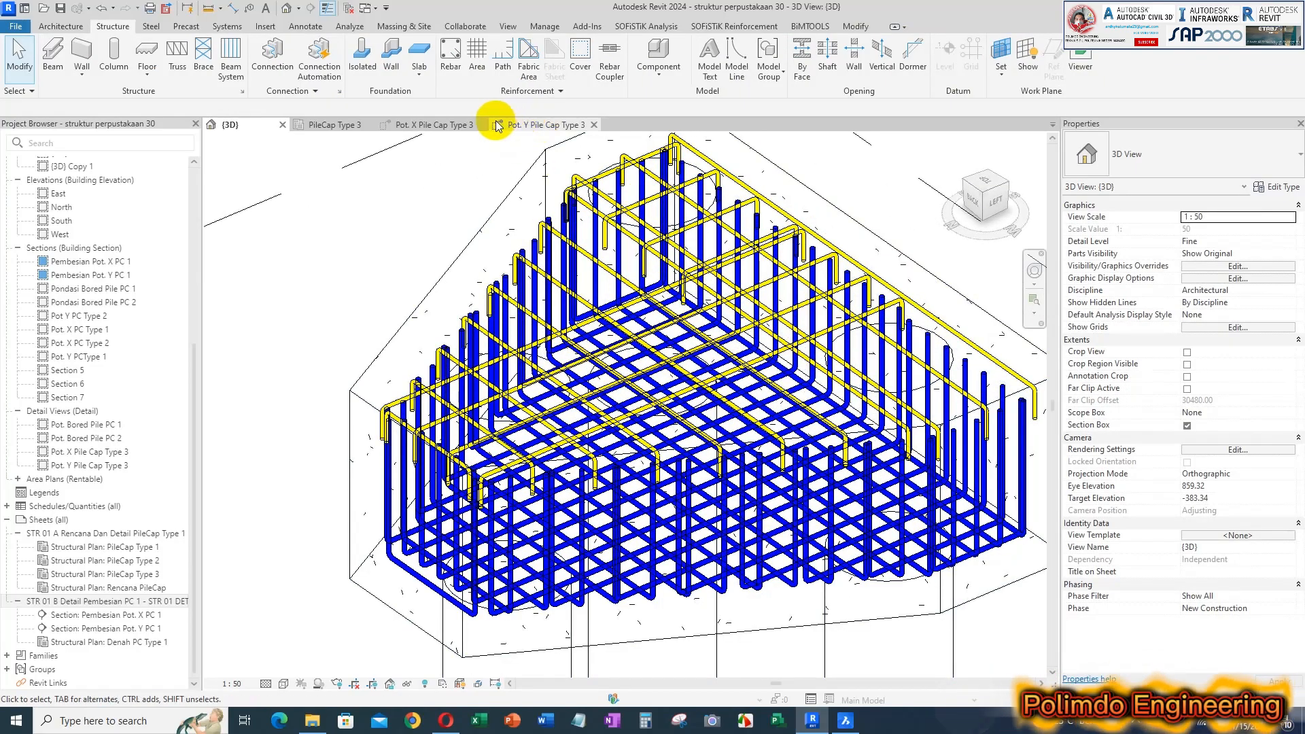
- Lengthen the copied D13 - 200 side set slightly at its upper ends in plan and make it a varying rebar set
left_click(354, 128)
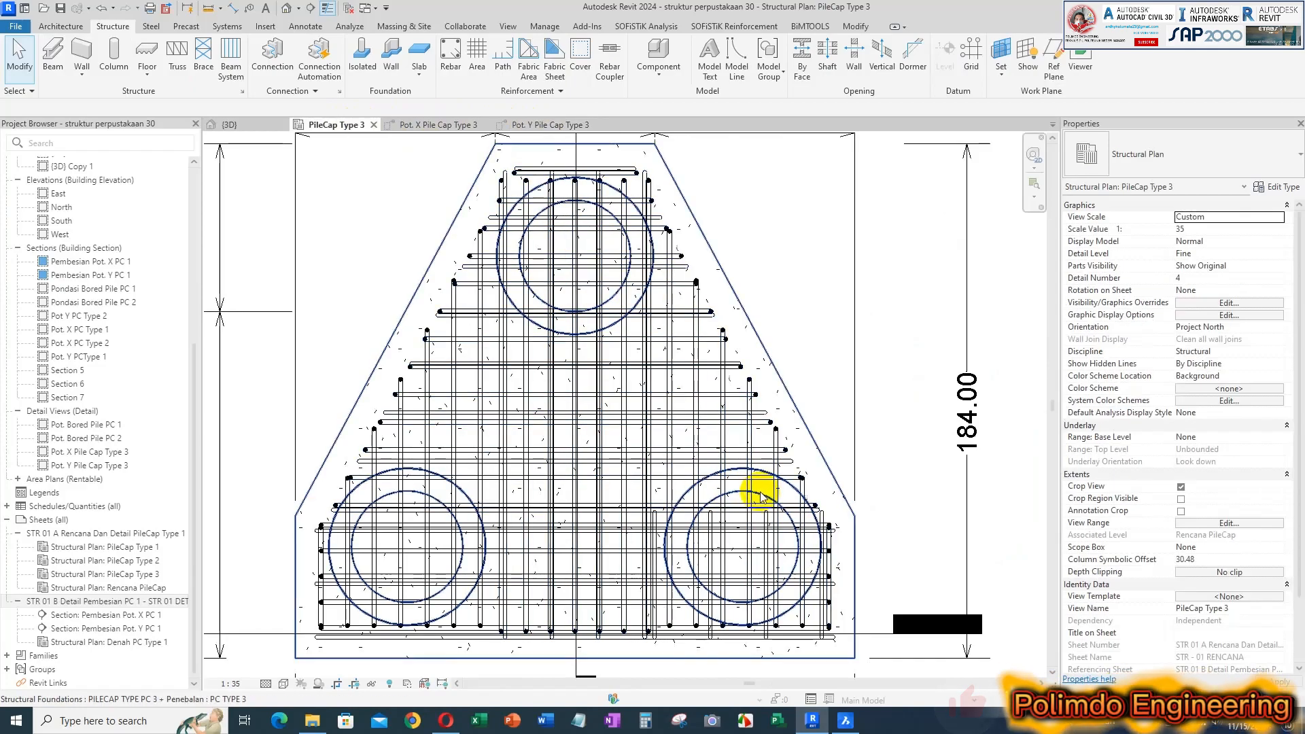
left_click(821, 520)
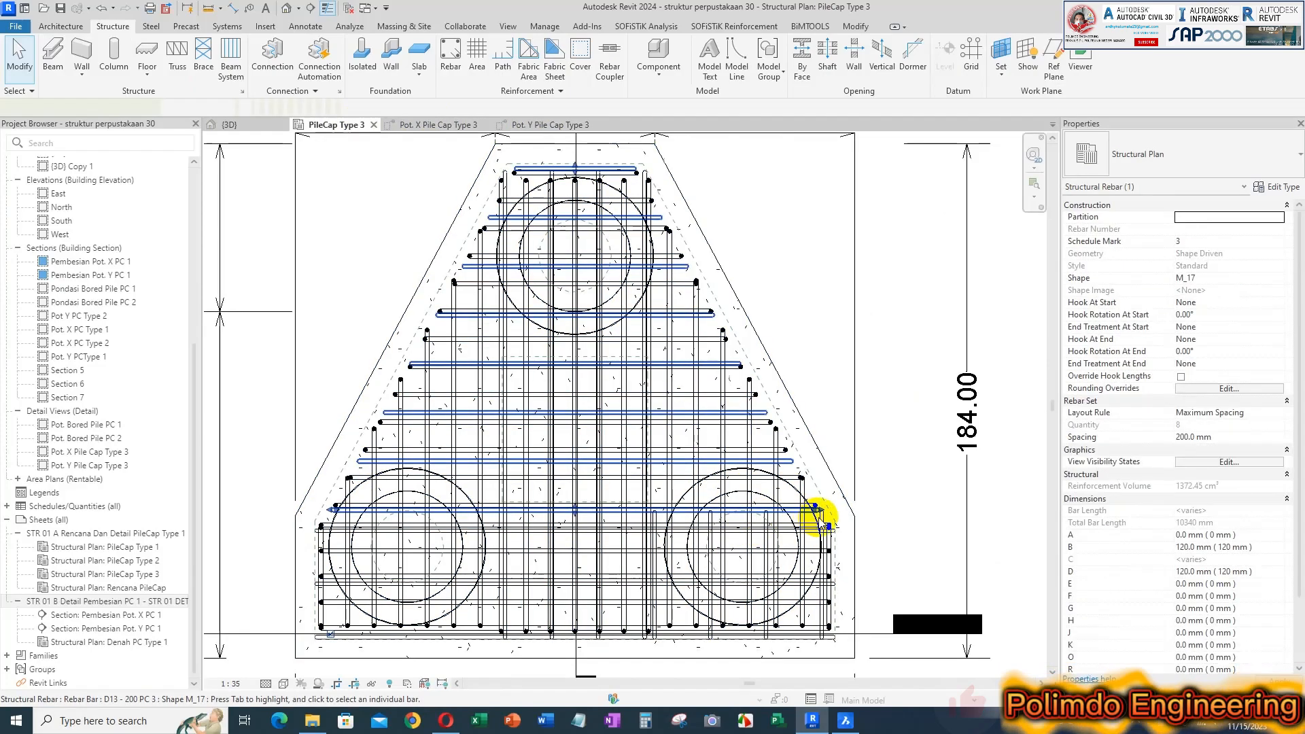
scroll(826, 520, "up", 3)
key("Escape")
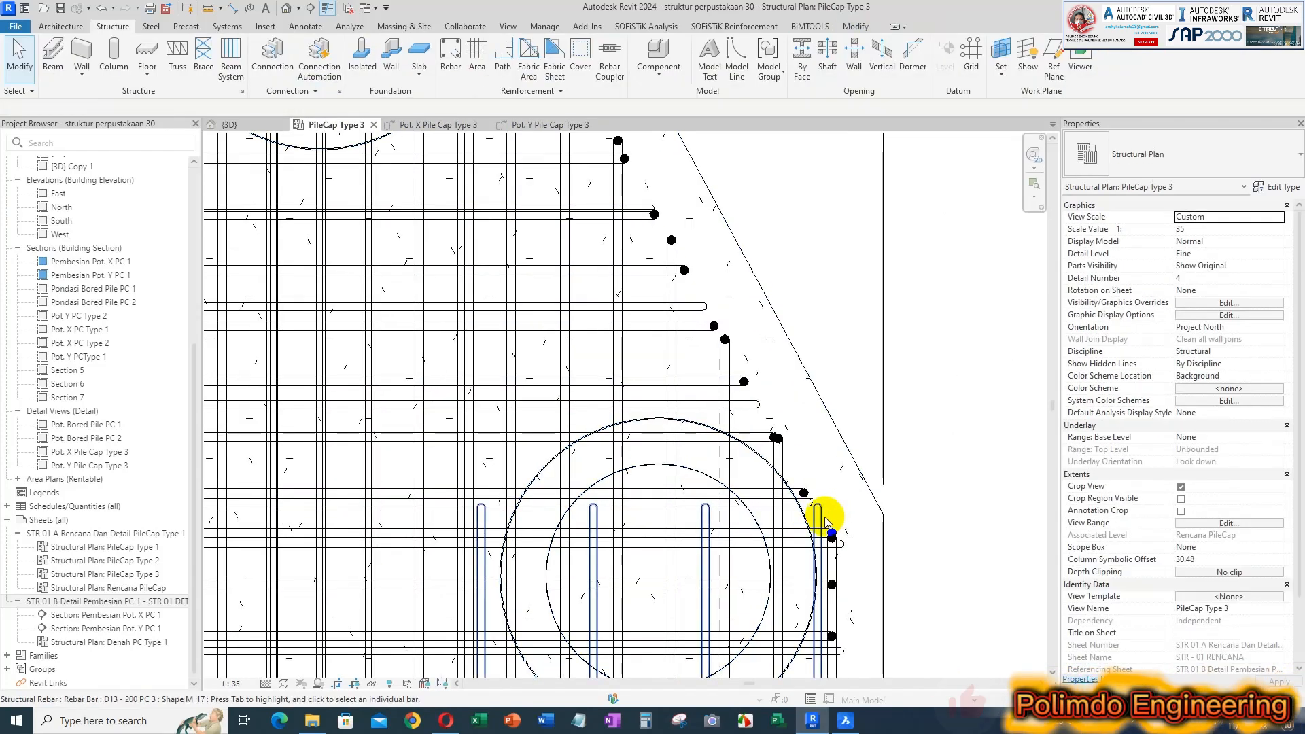
left_click(816, 511)
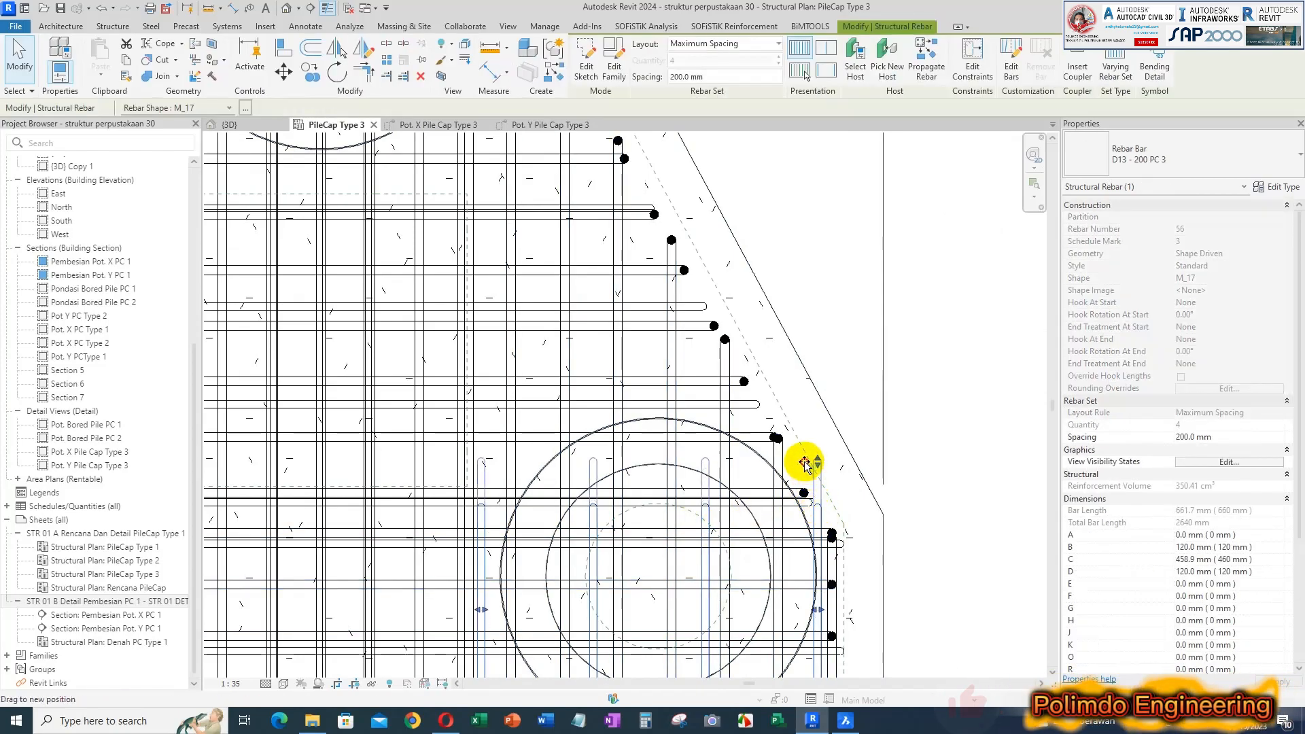
left_click_drag(804, 462, 810, 478)
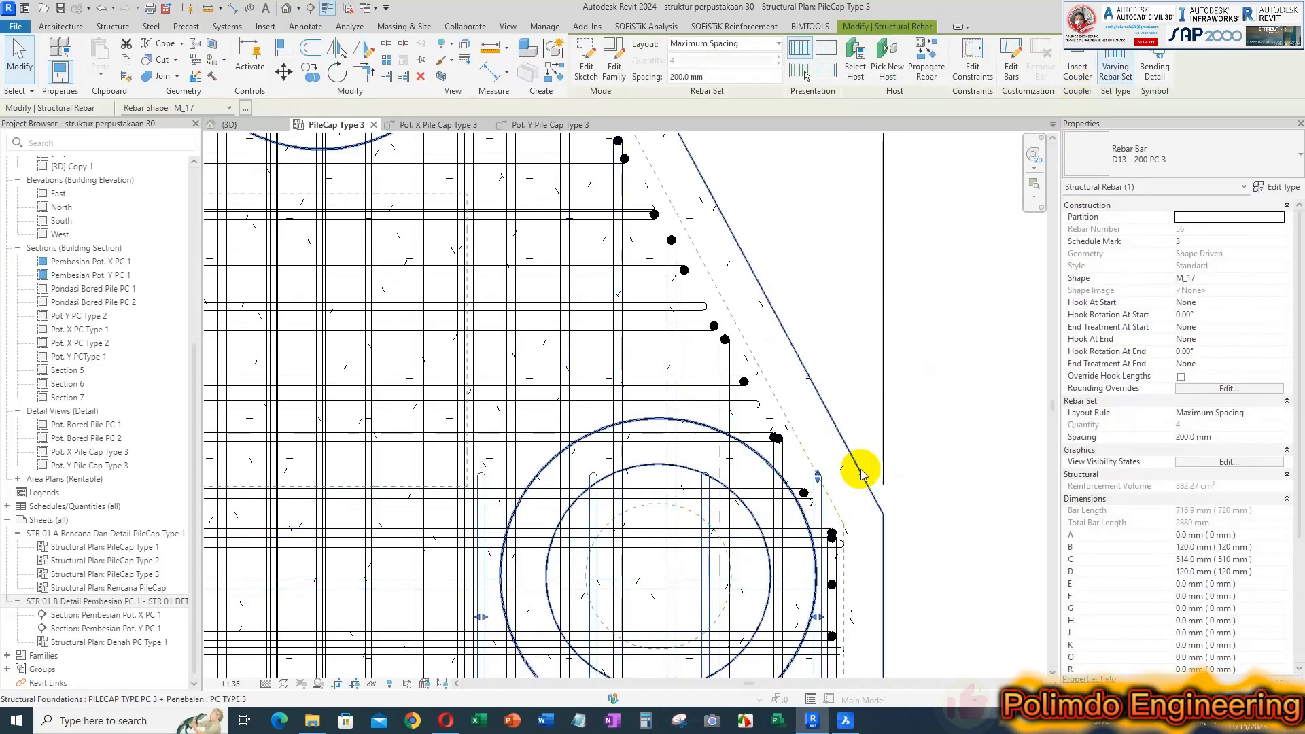
- Stretch the varying D13 - 200 set's upper ends so the bar lengths follow the cap's sloped edge
scroll(633, 530, "down", 2)
left_click_drag(752, 501, 753, 471)
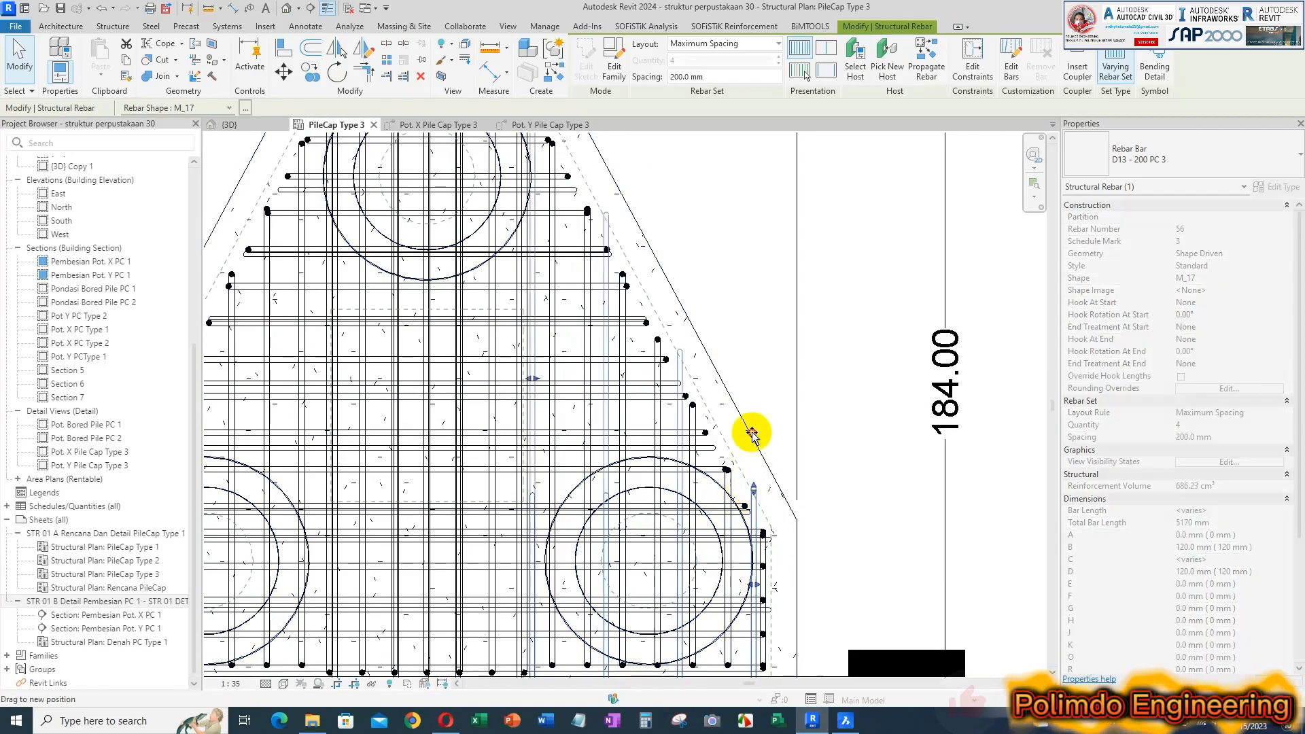
left_click_drag(746, 271, 751, 463)
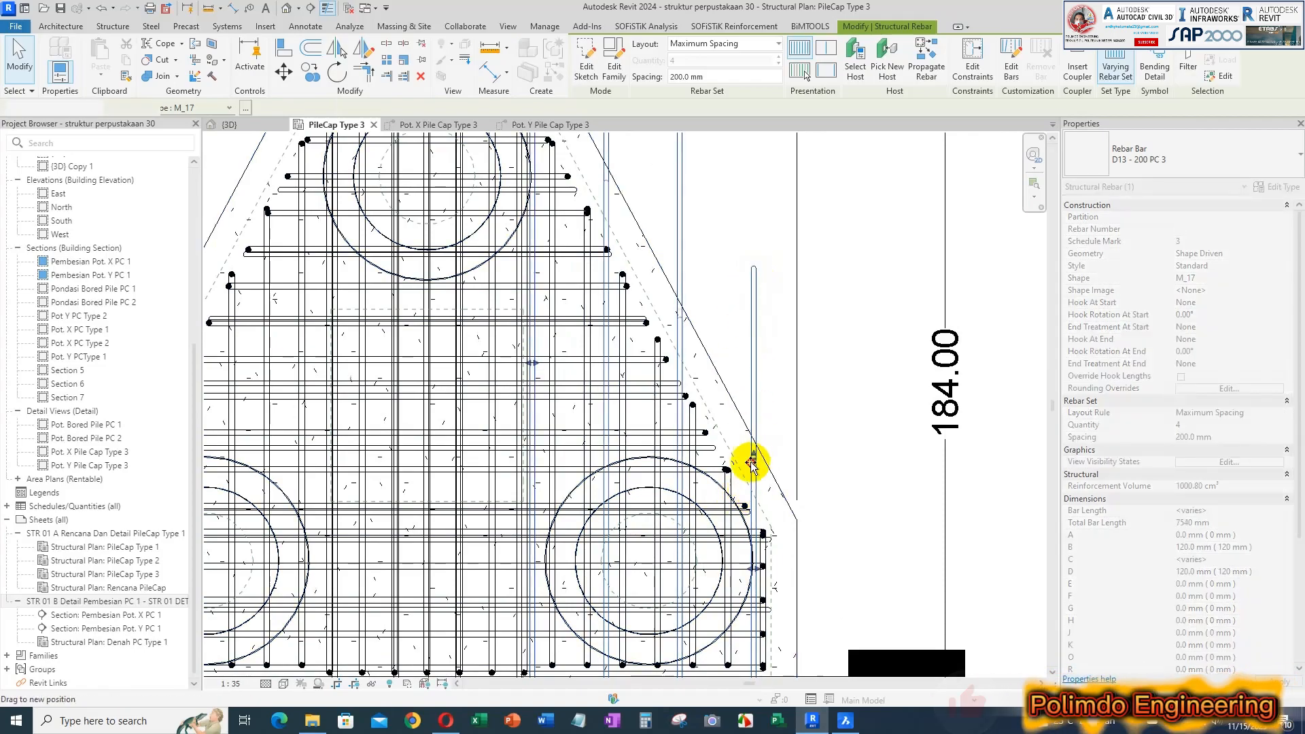
scroll(748, 408, "down", 2)
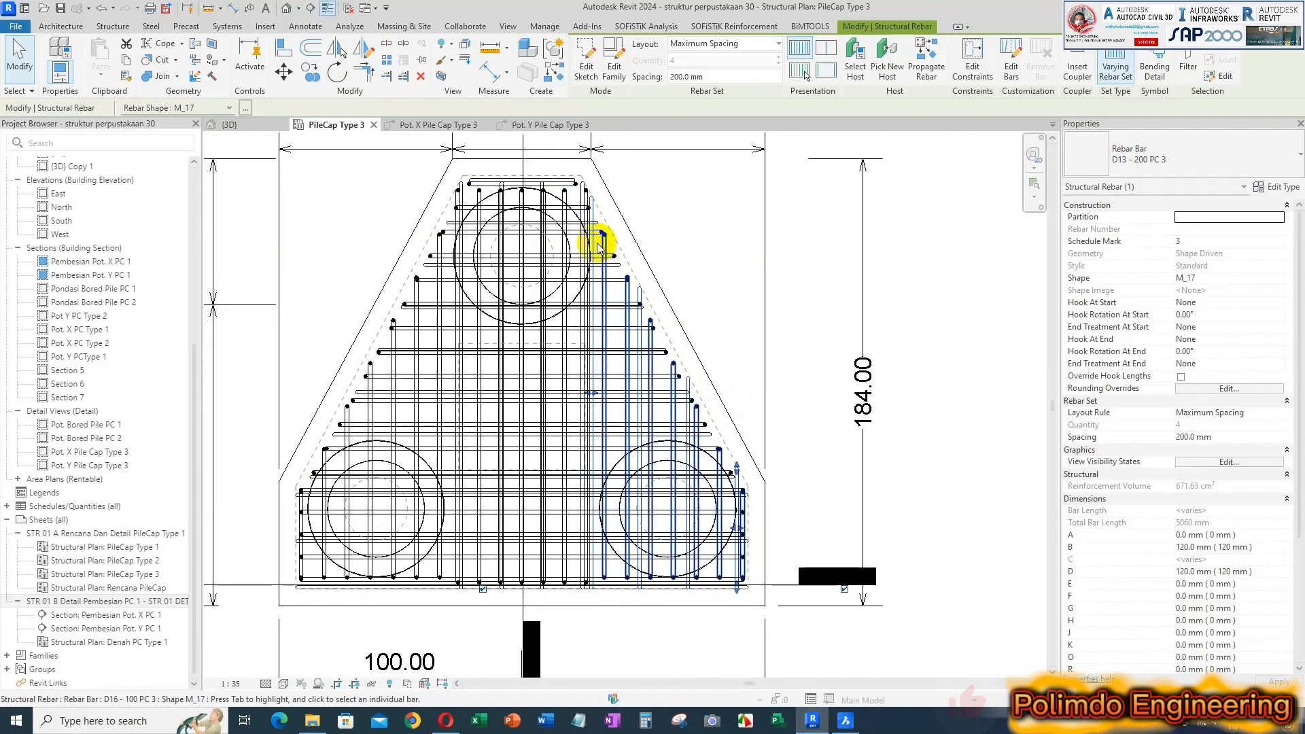
- Mirror the varying D13 - 200 side set about the pile cap's vertical centerline in the PileCap Type 3 plan, keeping the original
key("Escape")
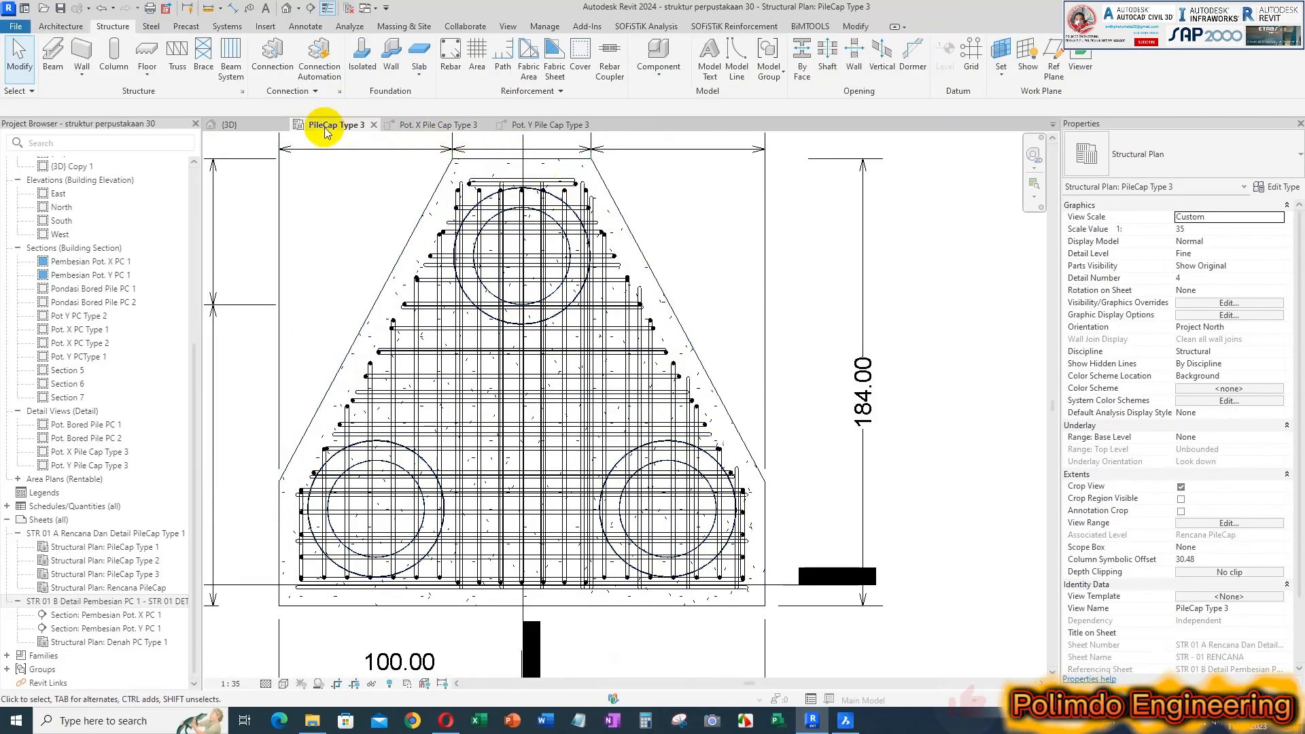
left_click(254, 124)
middle_click_drag(603, 253, 431, 273, "shift")
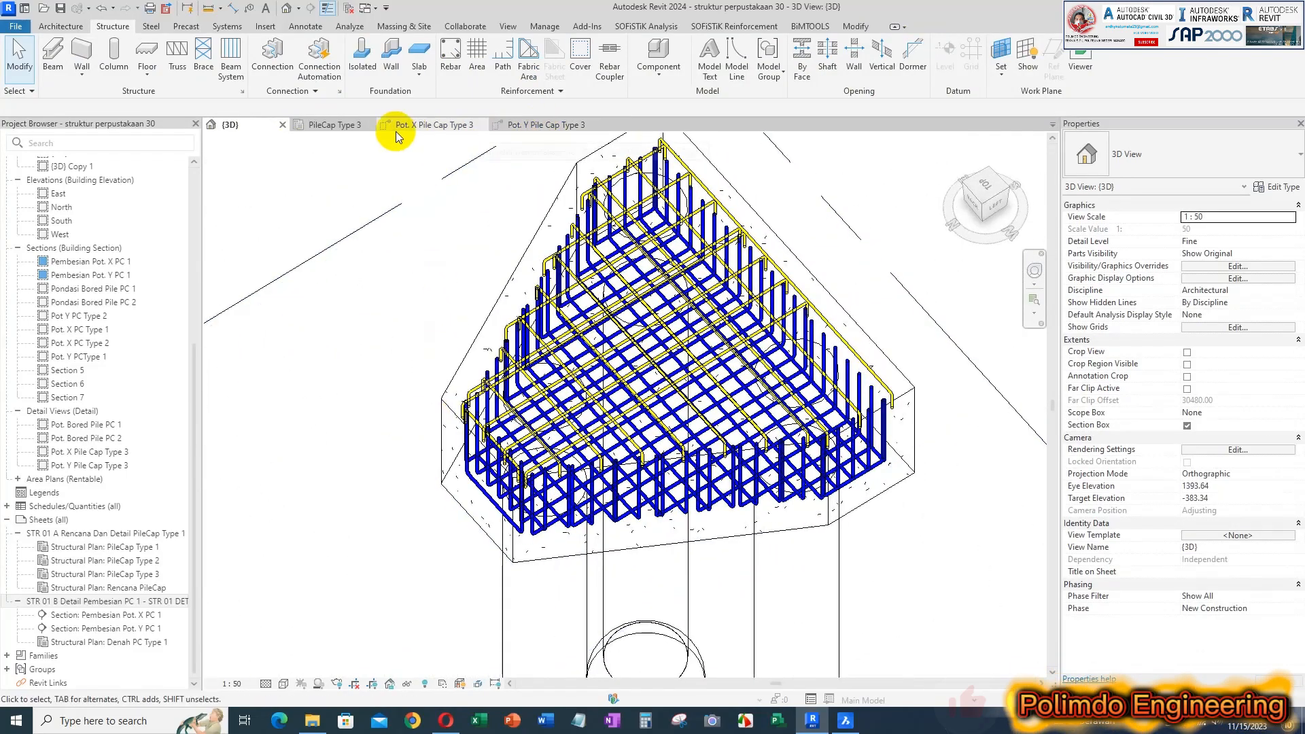
left_click(313, 129)
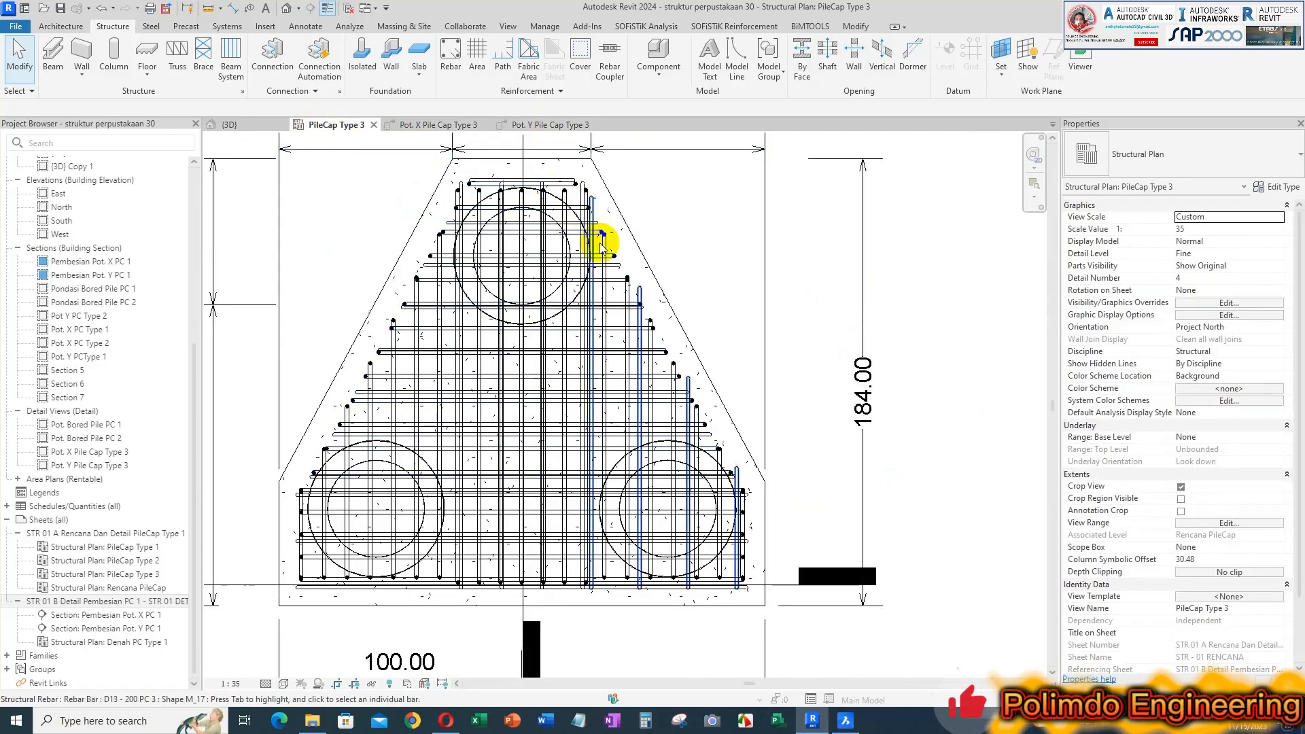
left_click(638, 297)
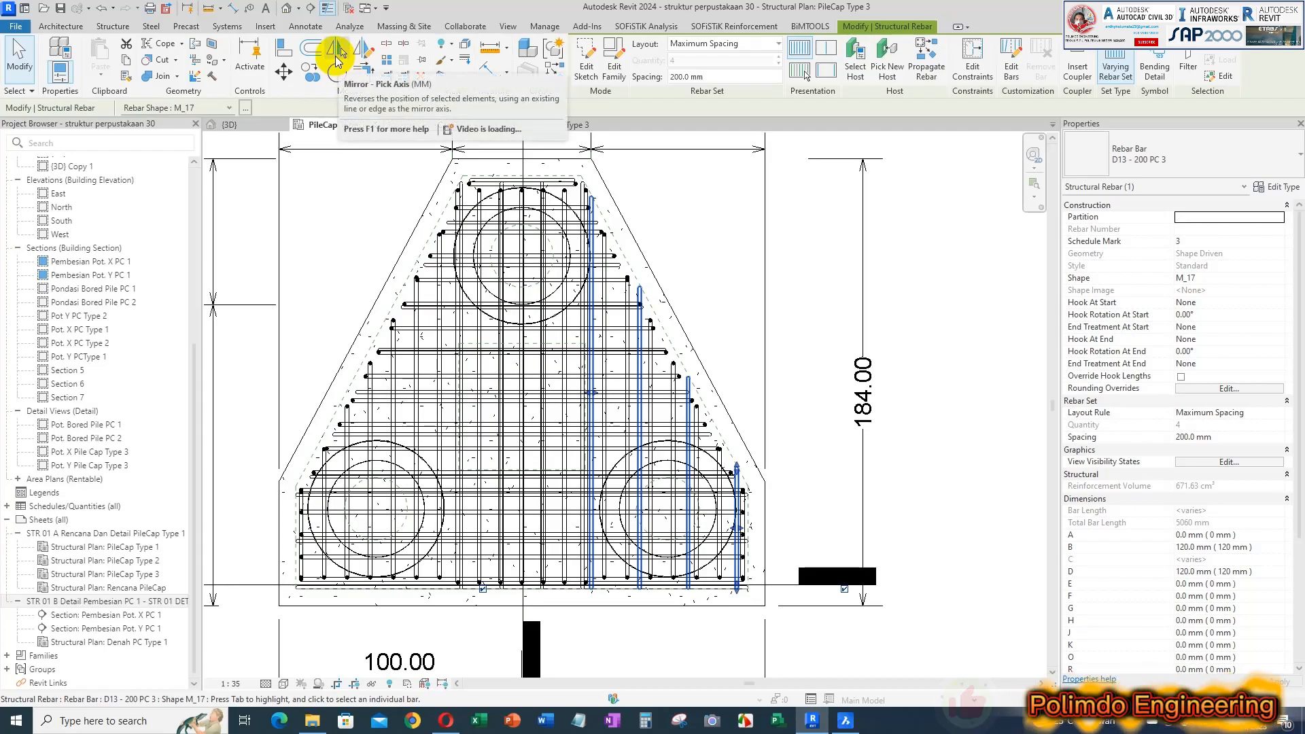
left_click(336, 52)
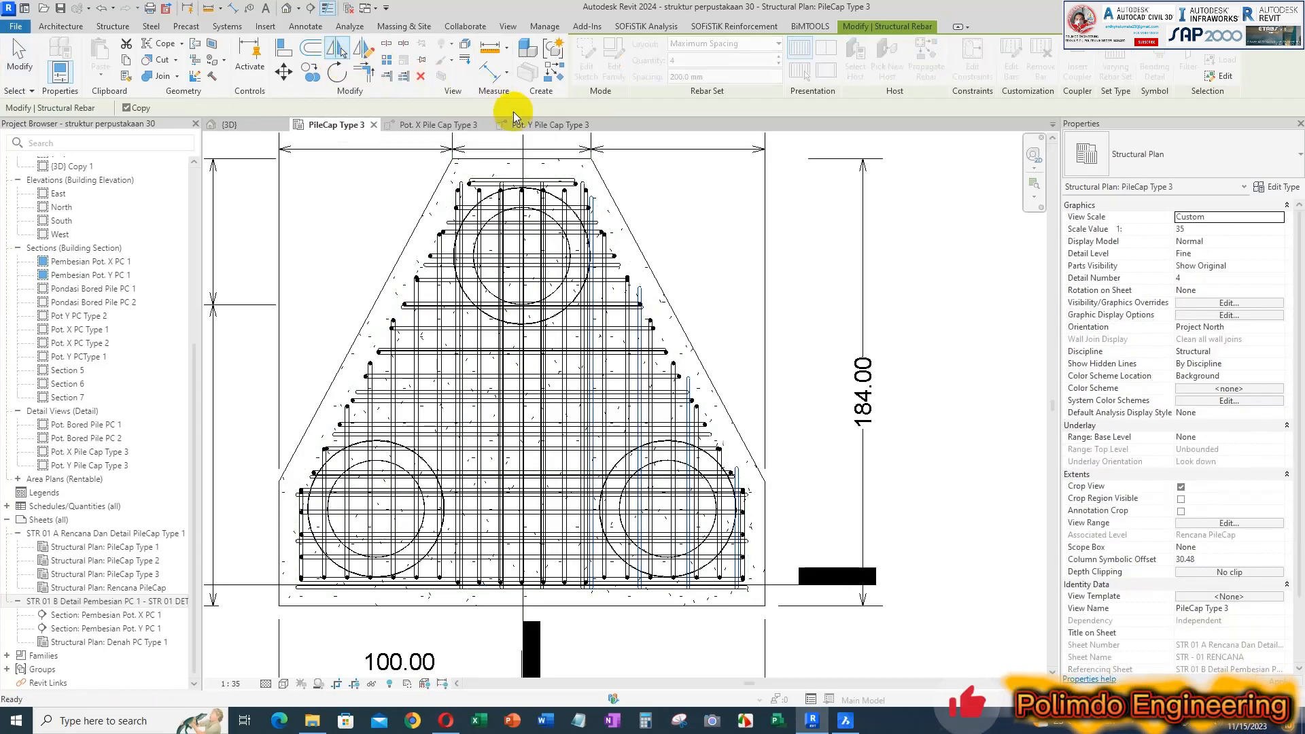
left_click(523, 175)
key("Escape")
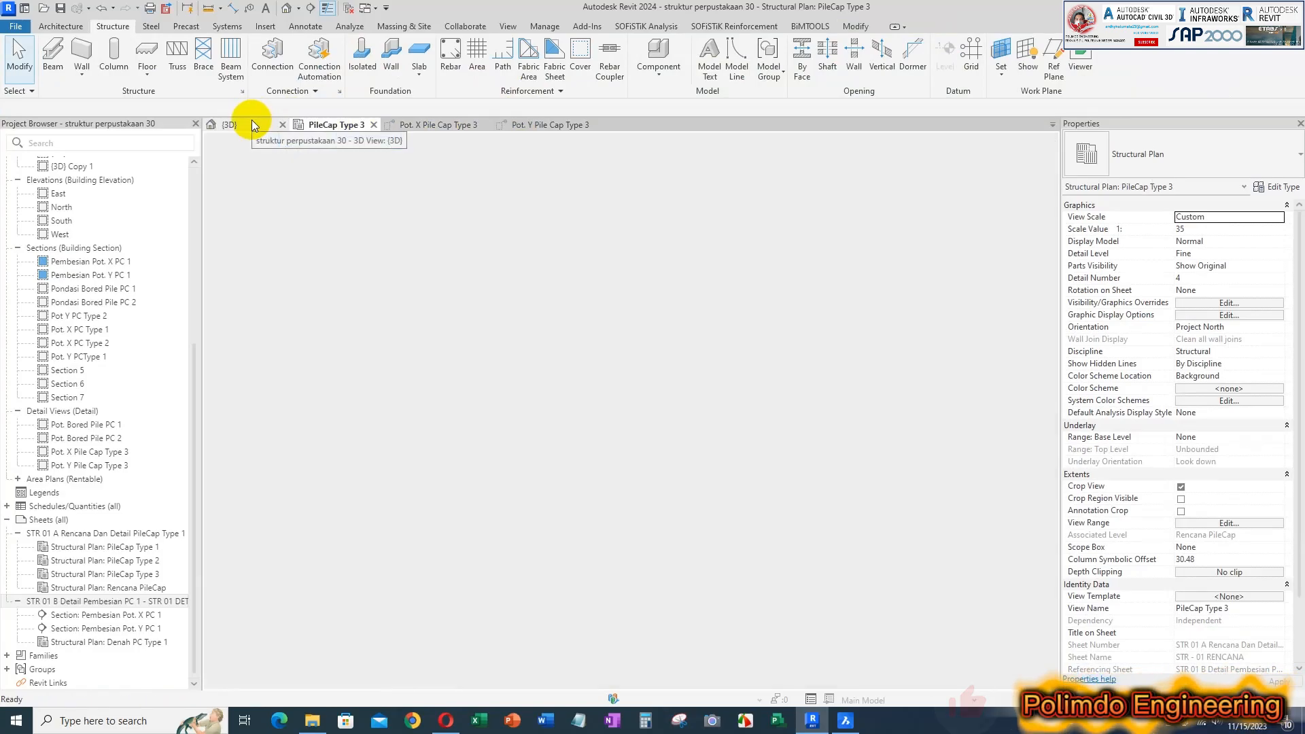
- Inspect the mirrored D13 - 200 side set in 3D and shift its inner edge slightly outward in the plan
left_click(252, 124)
middle_click_drag(753, 462, 596, 465, "shift")
scroll(562, 367, "up", 5)
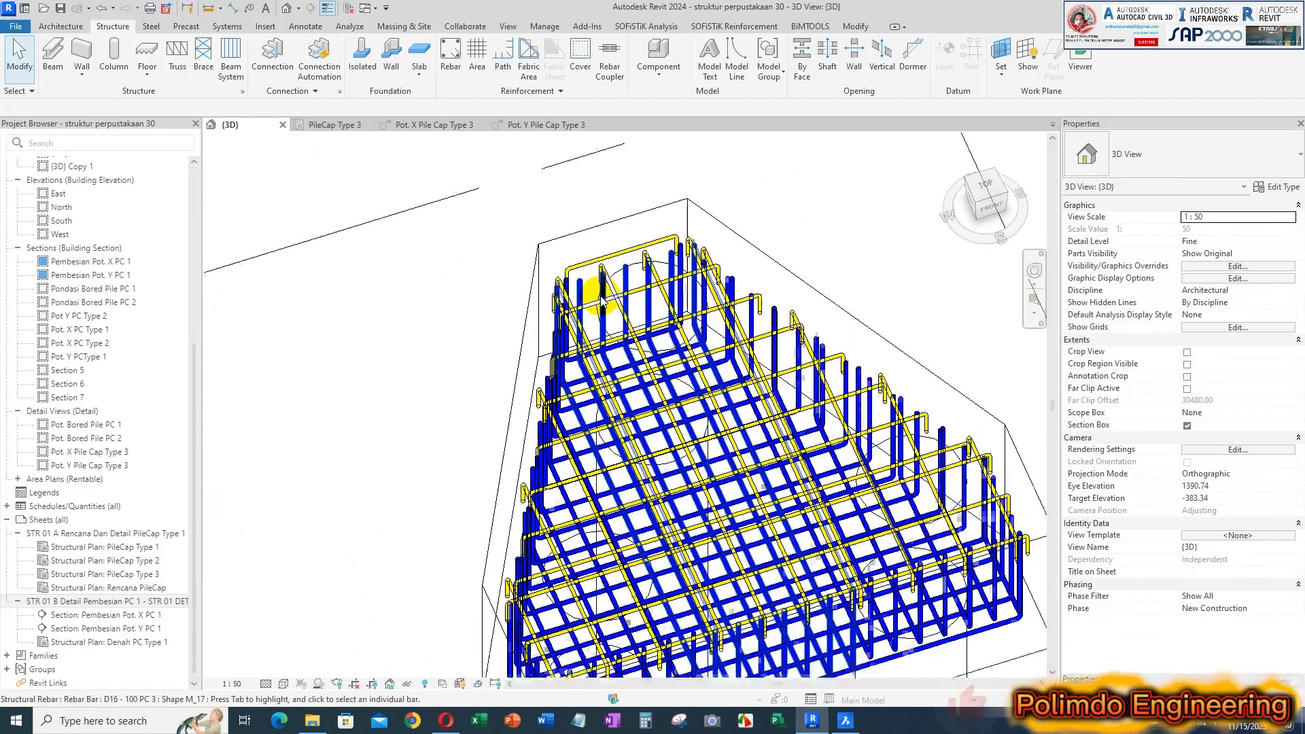
left_click(562, 367)
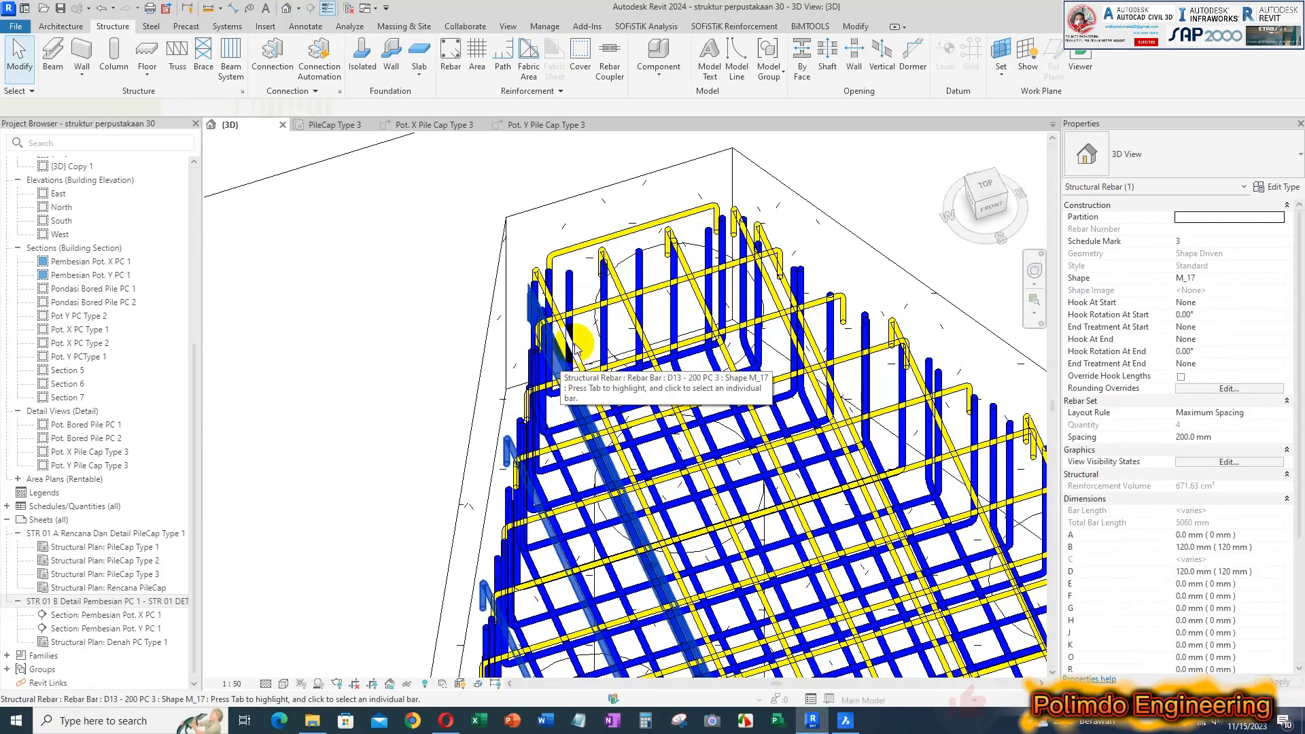
scroll(642, 544, "up", 3)
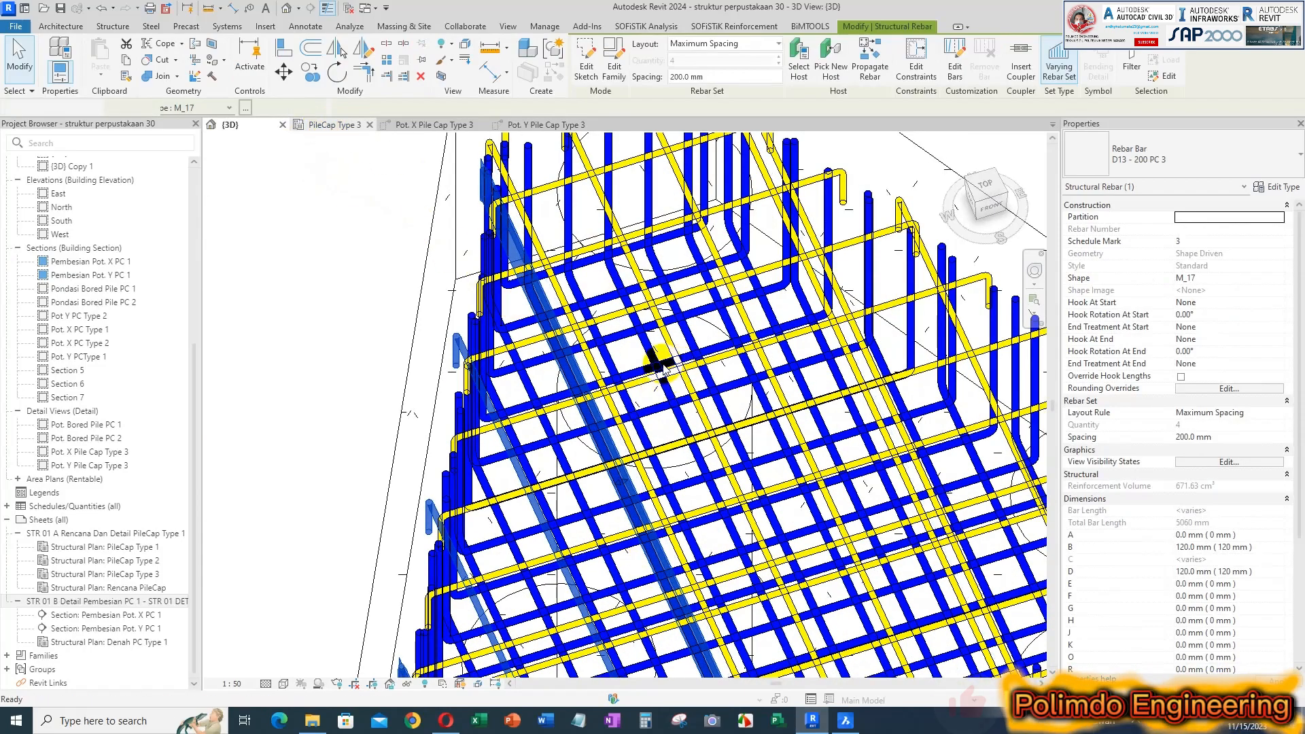
key("ctrl+Tab")
scroll(443, 350, "up", 4)
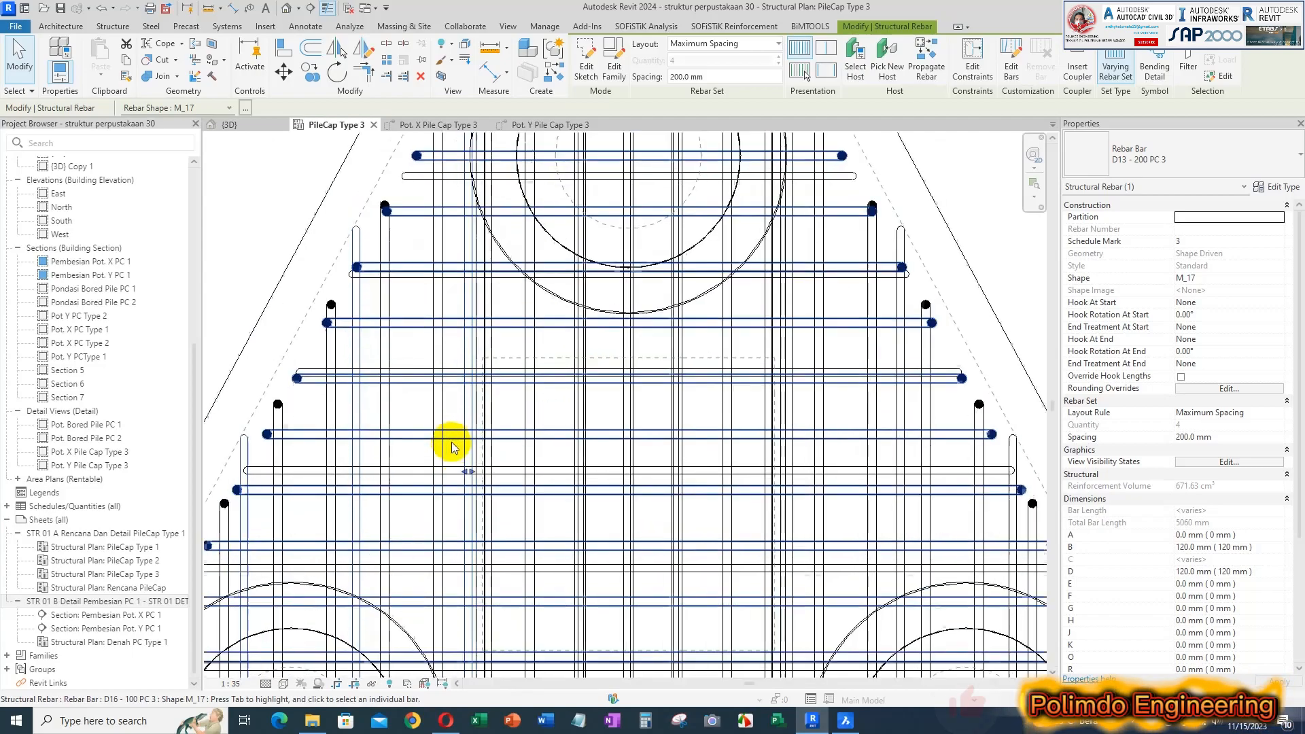
left_click_drag(468, 474, 451, 474)
scroll(495, 458, "down", 3)
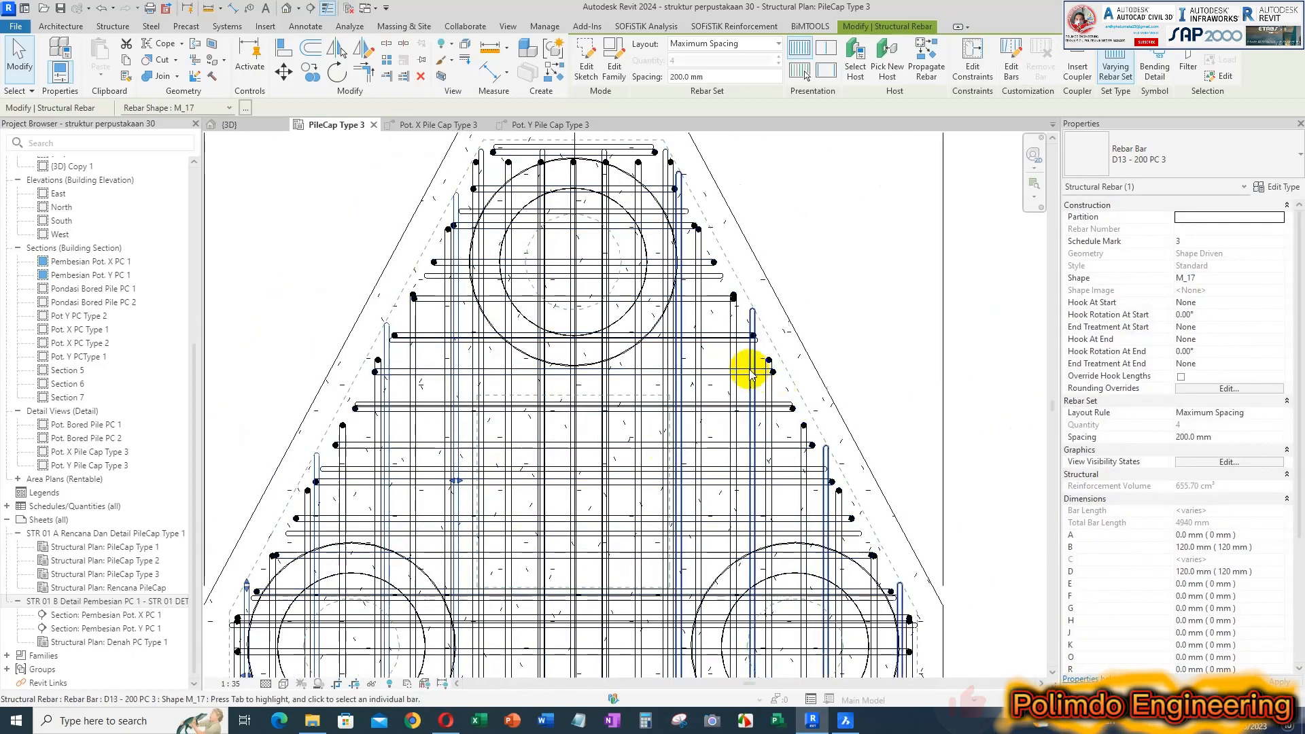
key("Escape")
- Shift the inner edge of the original D13 - 200 side set on the opposite side slightly outward
left_click(718, 396)
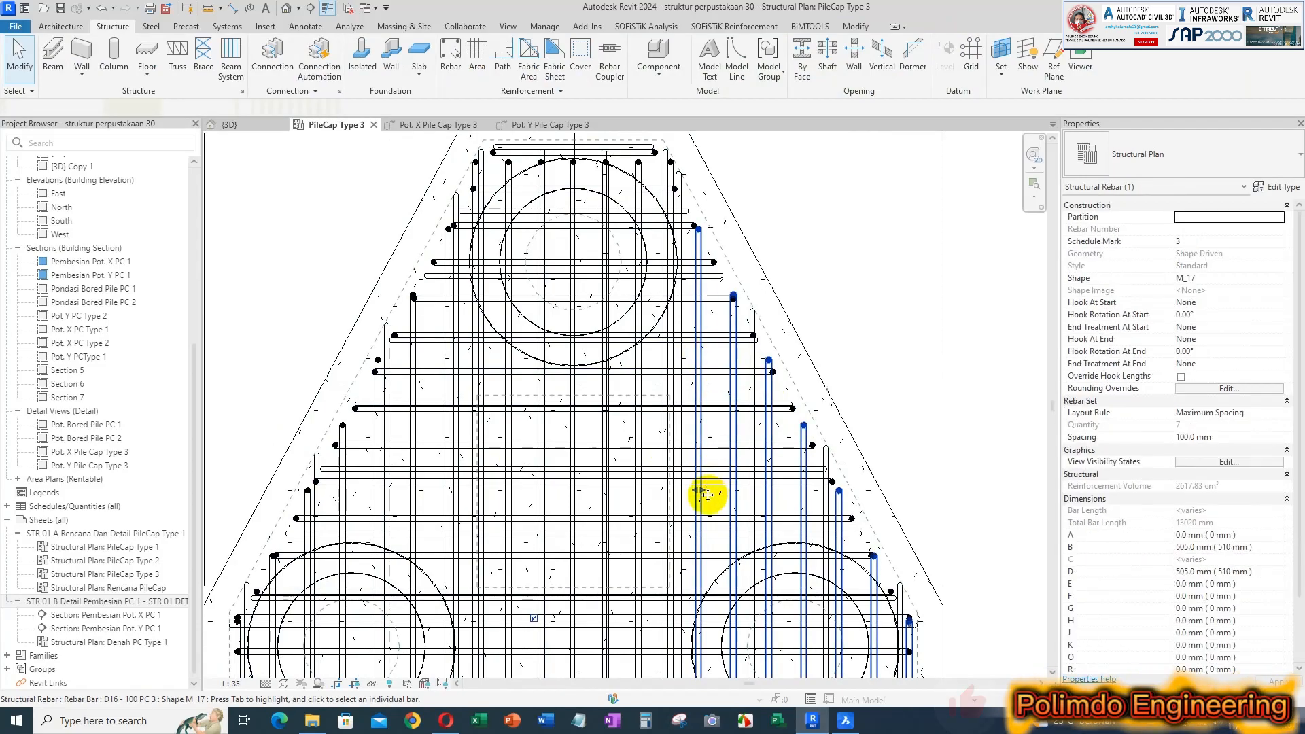
key("Escape")
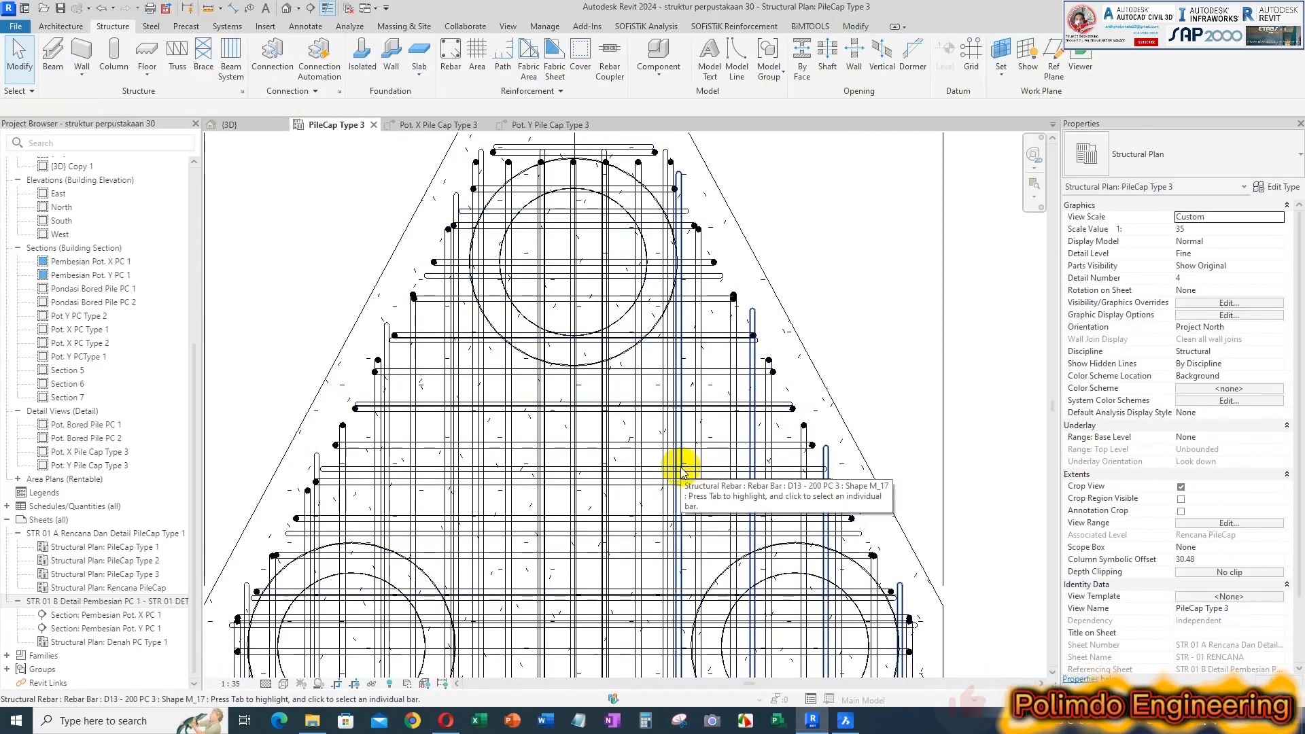
left_click(682, 470)
scroll(681, 470, "up", 2)
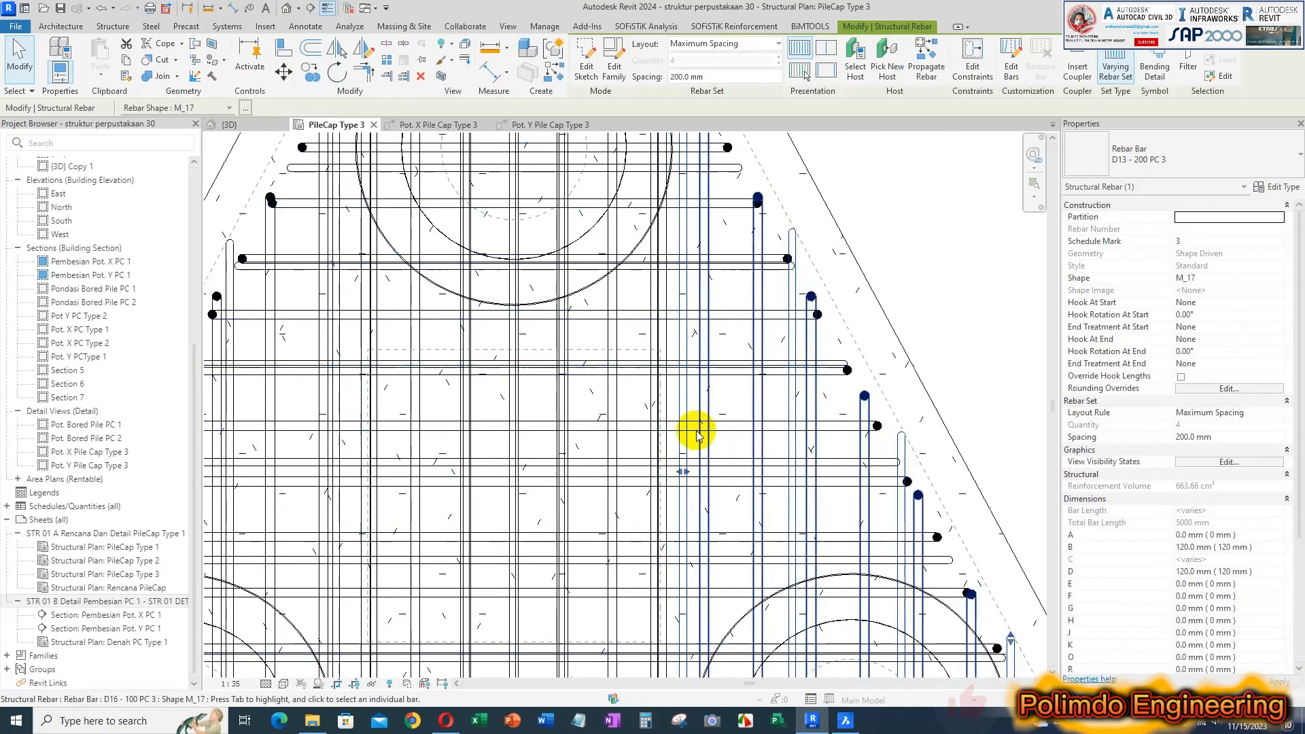
key("Escape")
scroll(646, 434, "down", 2)
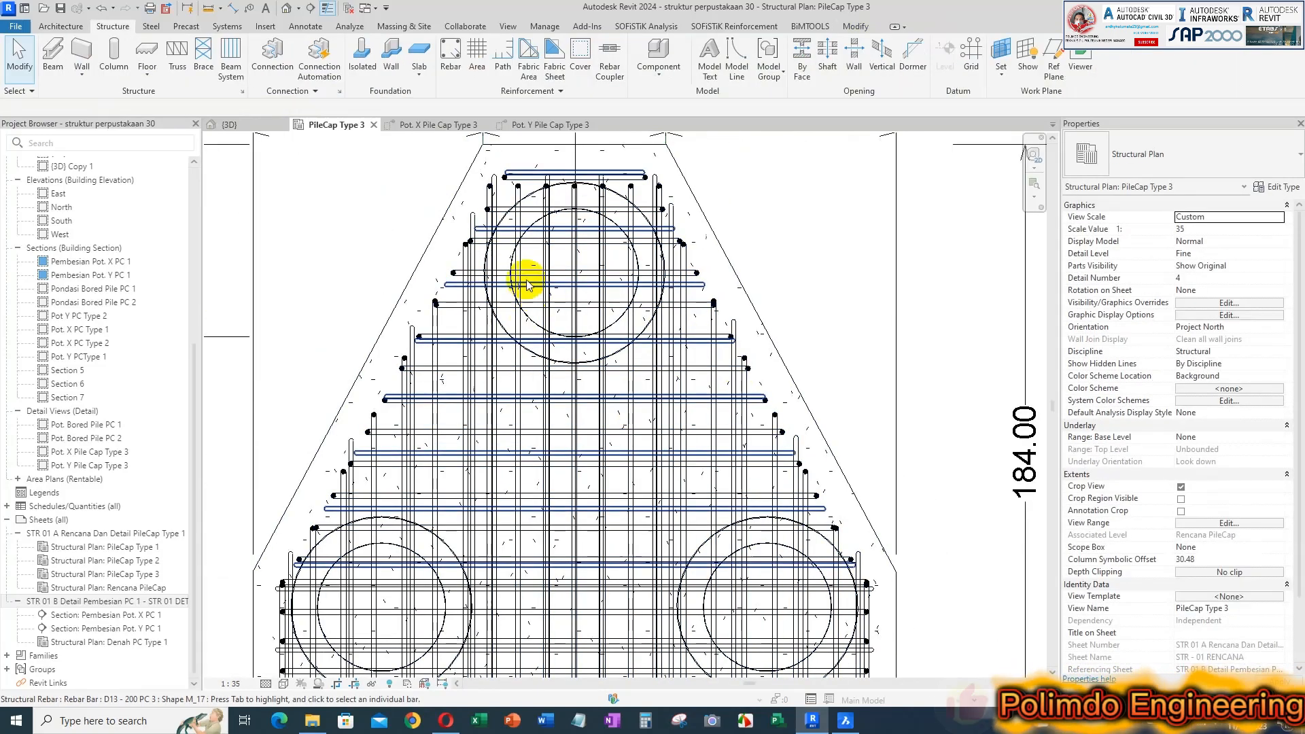
- Move the outer edge of the horizontal D13 - 200 bar set at the cap's base slightly inward
scroll(585, 340, "down", 2)
scroll(699, 518, "up", 1)
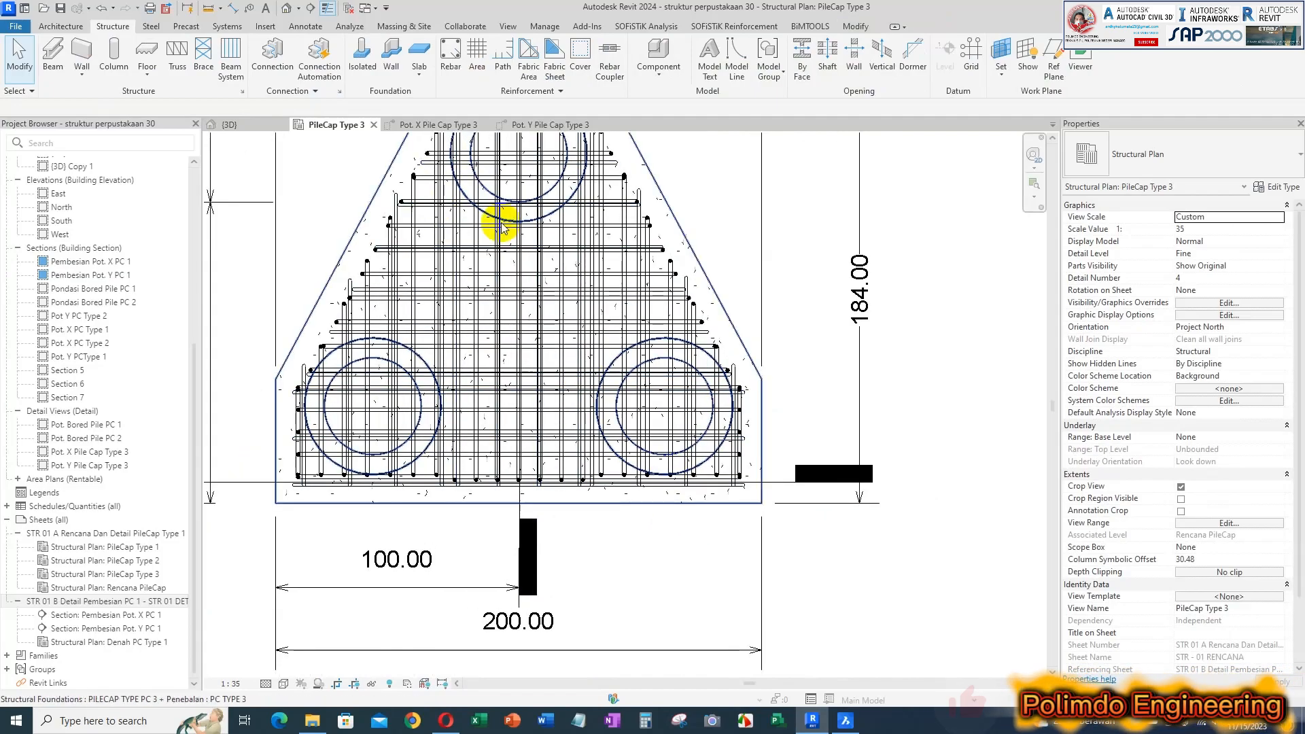
scroll(673, 448, "up", 1)
scroll(675, 454, "up", 1)
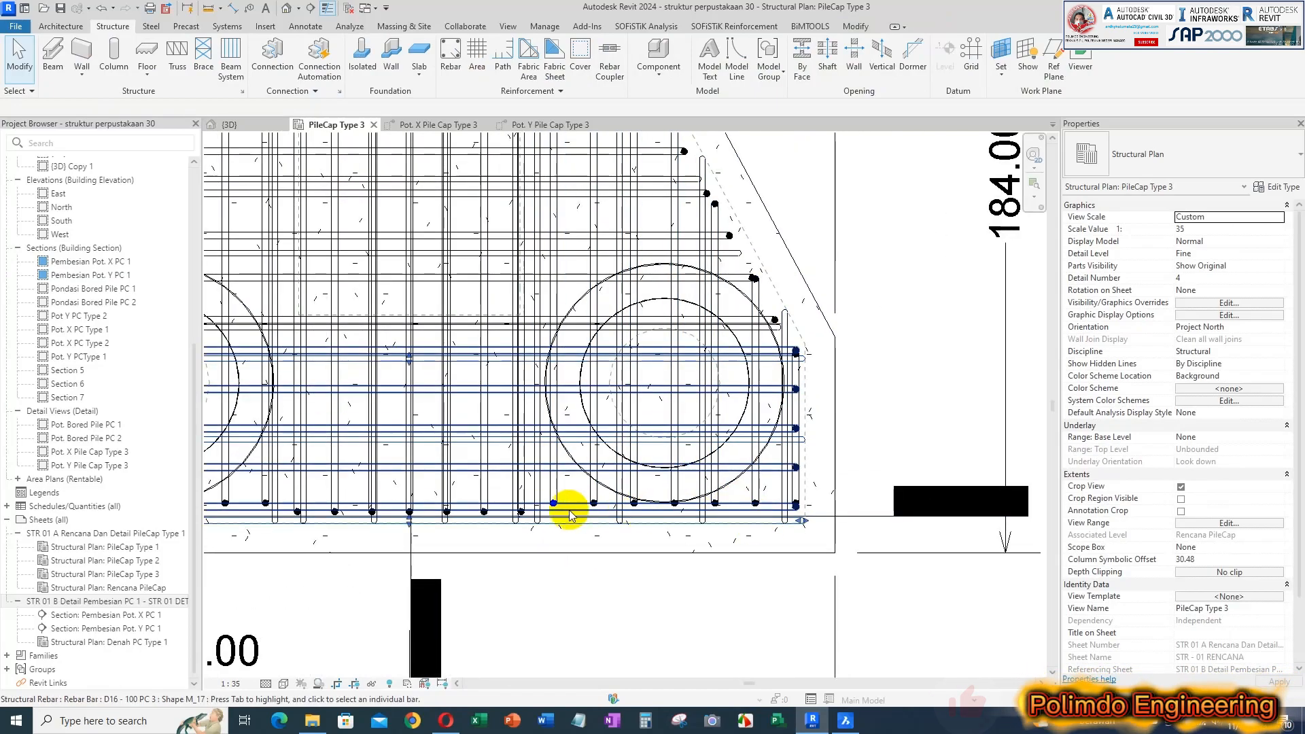
left_click(416, 511)
scroll(415, 514, "up", 1)
left_click_drag(409, 522, 407, 504)
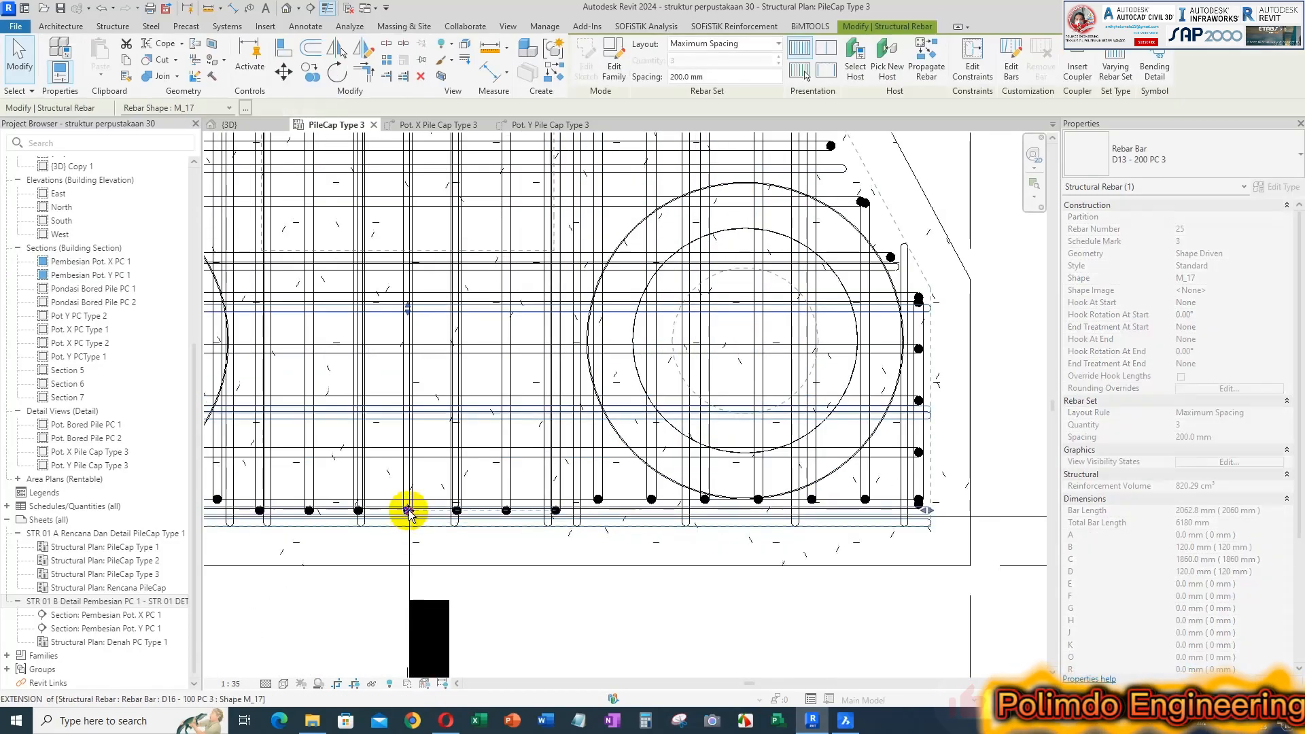
key("Escape")
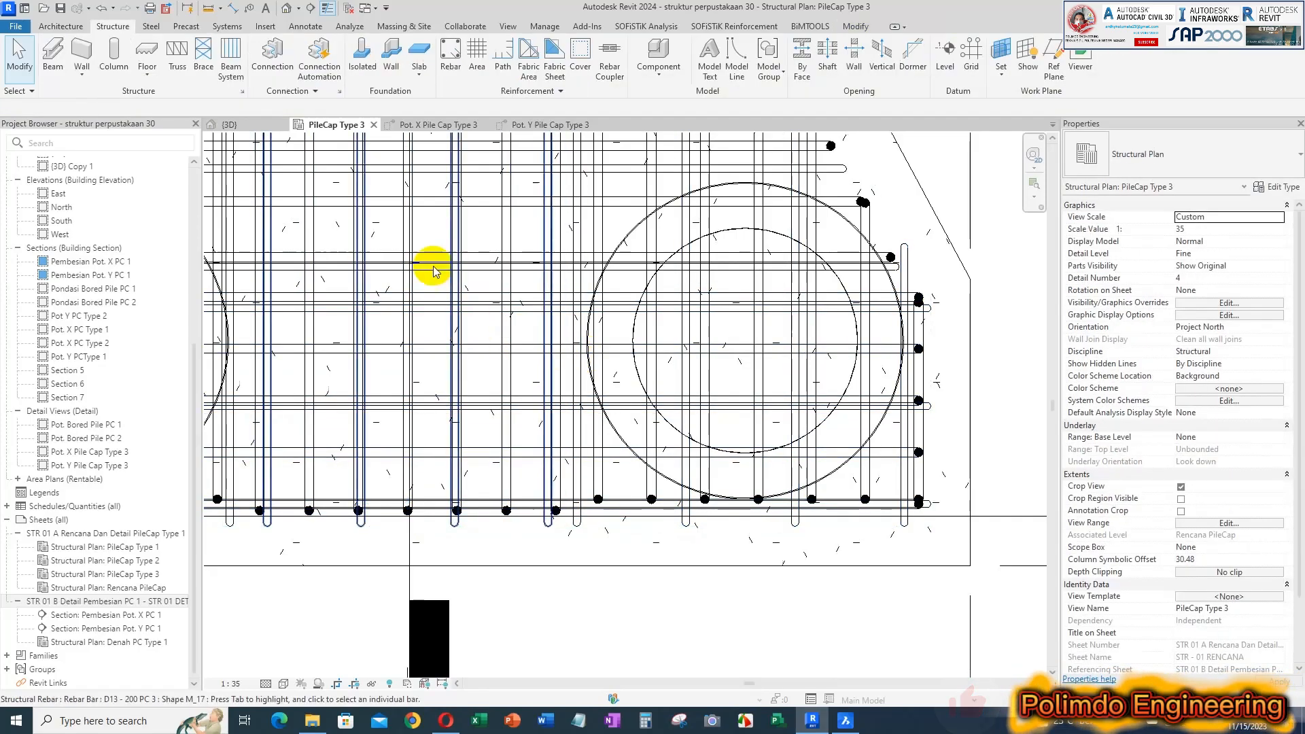
- Examine the adjusted top and bottom reinforcement of the pile cap from several angles in the {3D} view
left_click(231, 125)
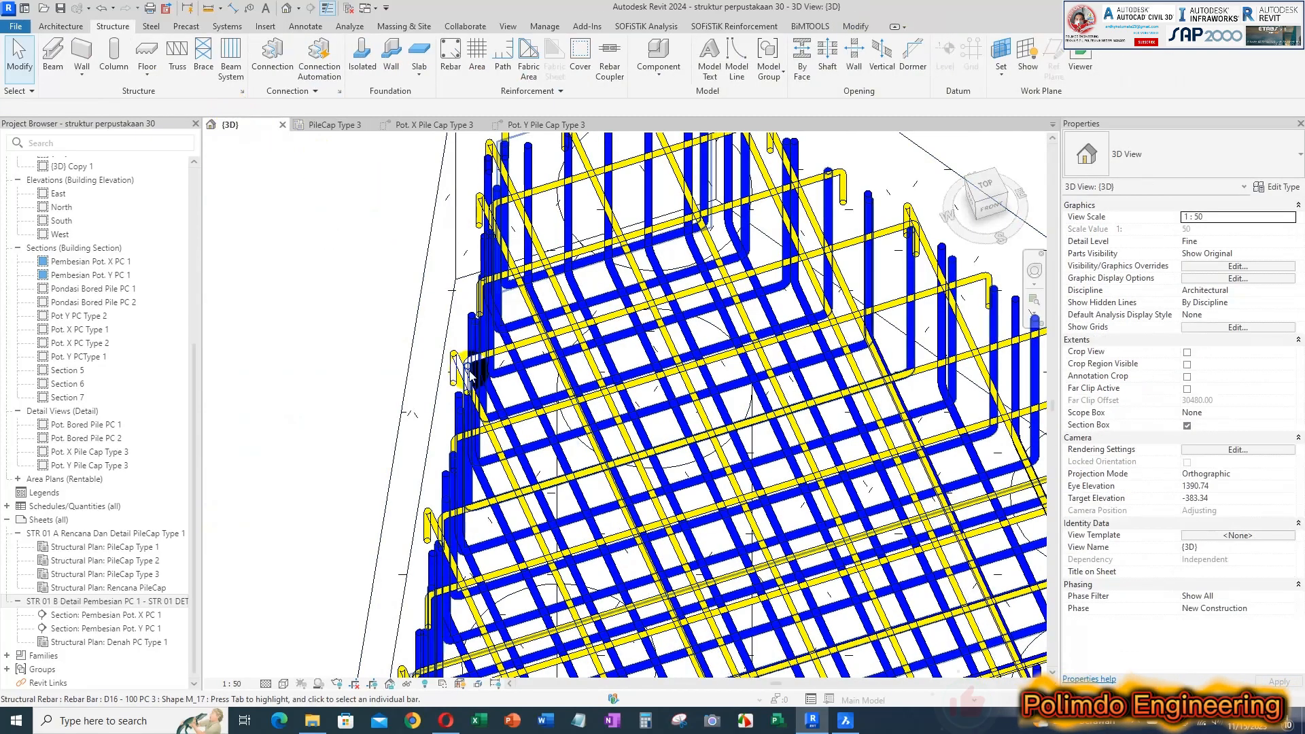
scroll(646, 340, "up", 3)
scroll(517, 285, "down", 1)
scroll(519, 290, "down", 3)
middle_click_drag(646, 308, 780, 425, "shift")
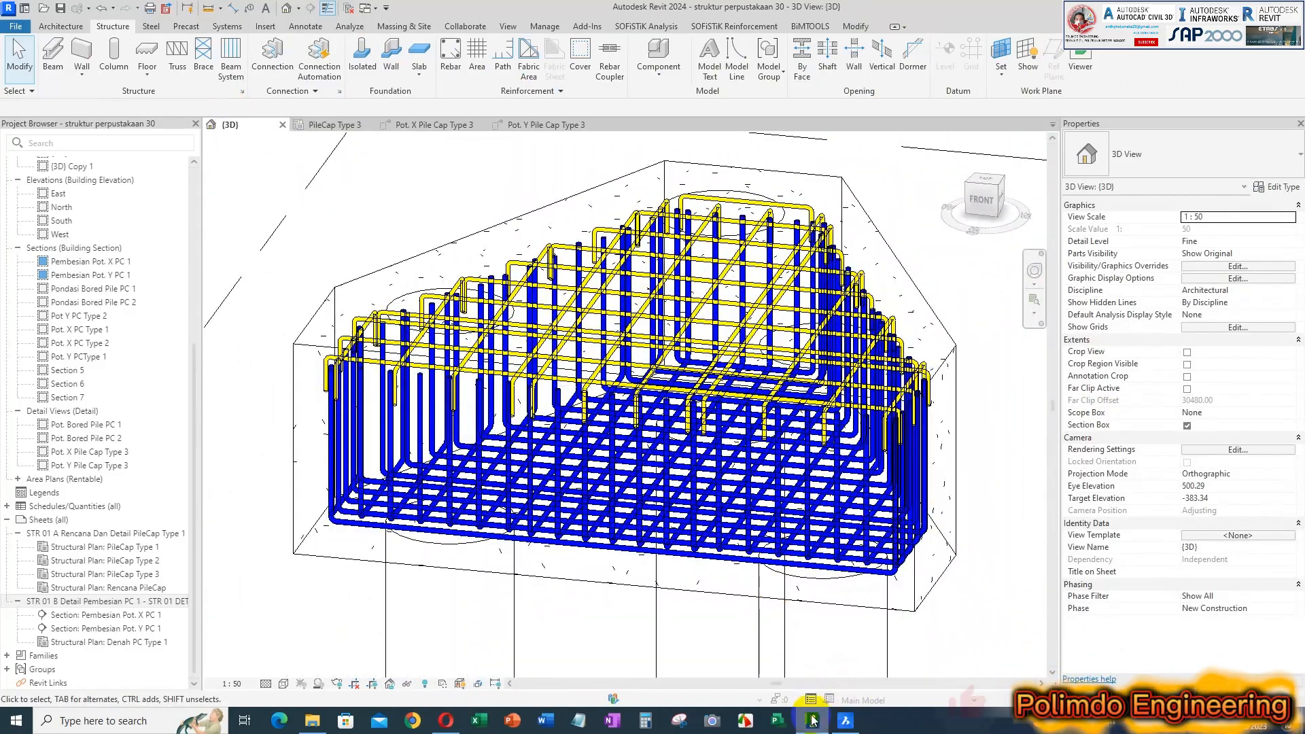
- Check the side bar callout in the BricsCAD section drawing and compare it with the reinforcement in Revit's {3D} view
left_click(845, 722)
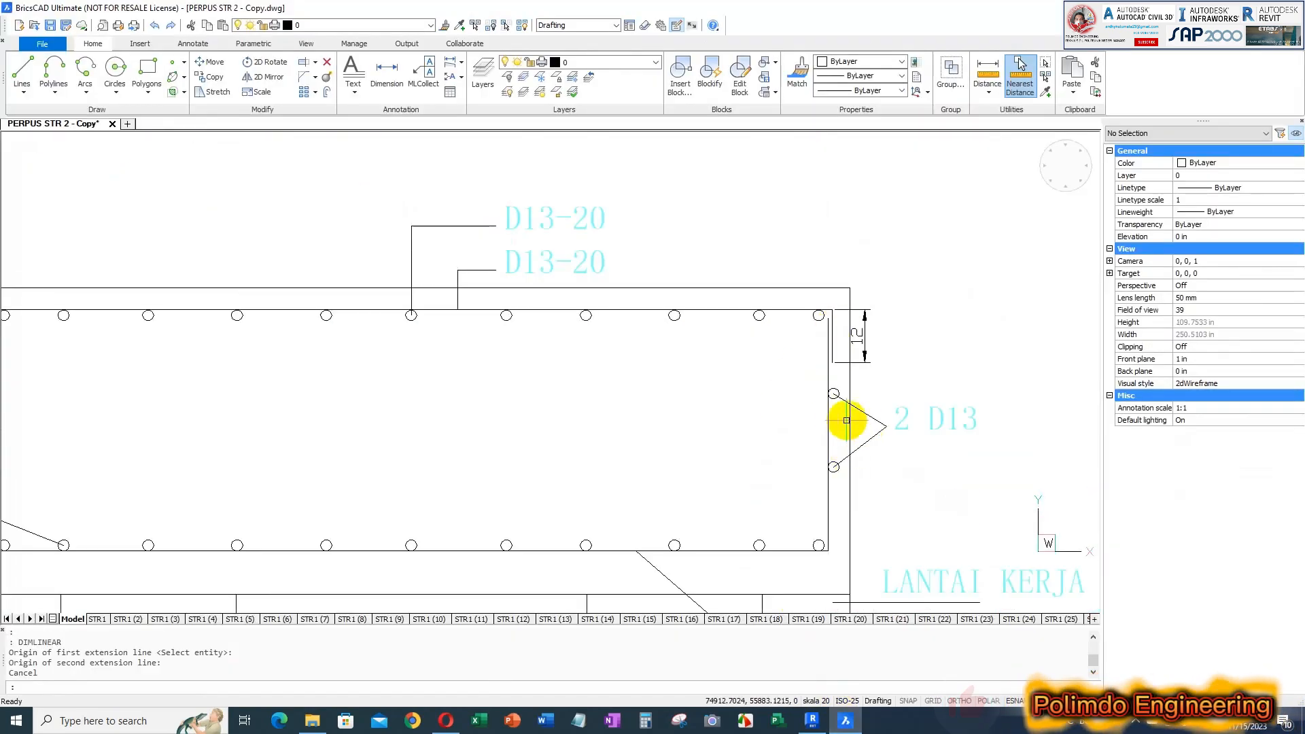
left_click(845, 721)
scroll(765, 359, "down", 3)
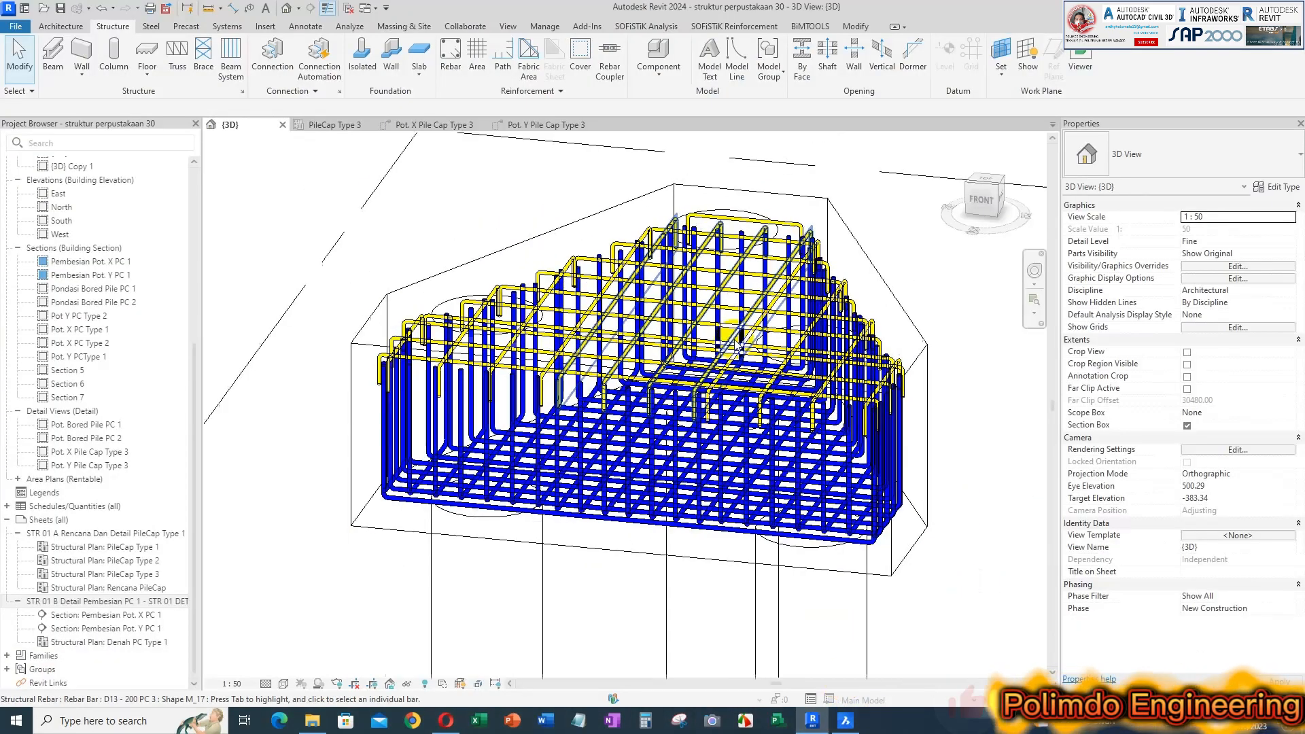
middle_click_drag(727, 330, 562, 475, "shift")
scroll(743, 490, "up", 3)
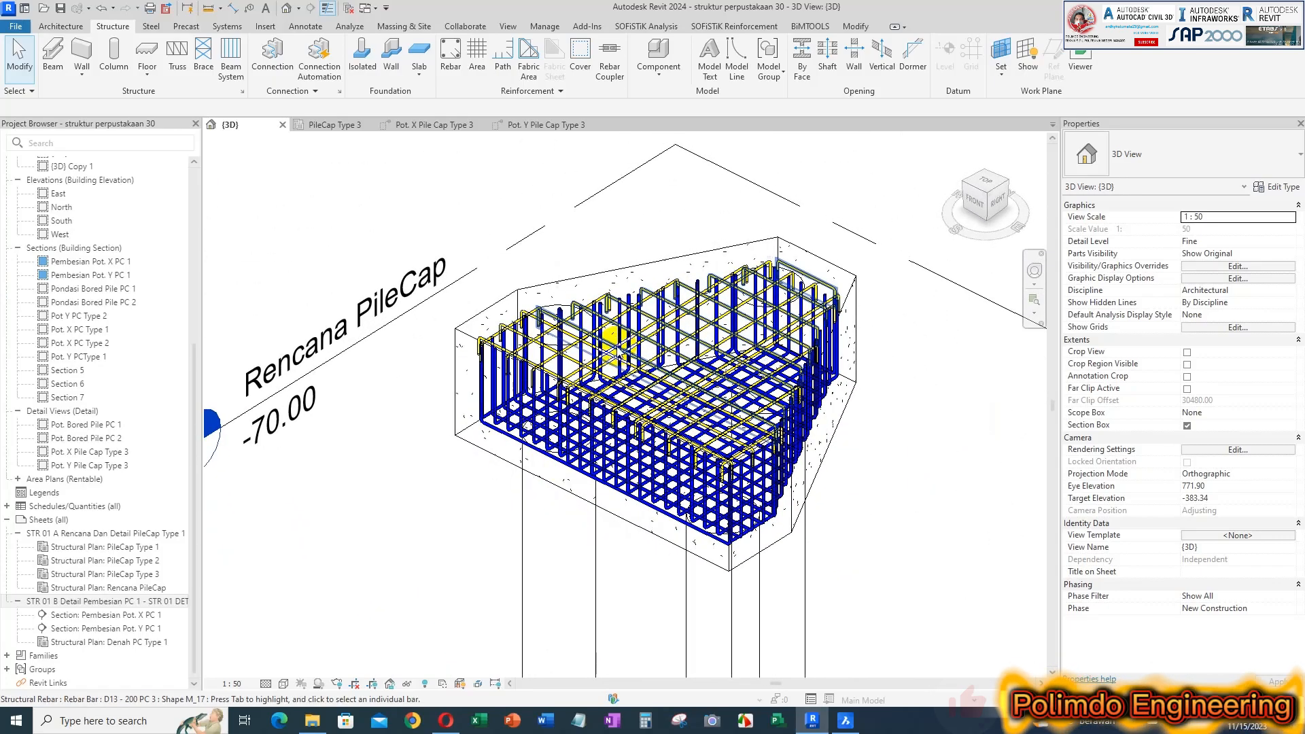
- Start placing rebar in the PileCap Type 3 plan with the 13M bar type
left_click(356, 129)
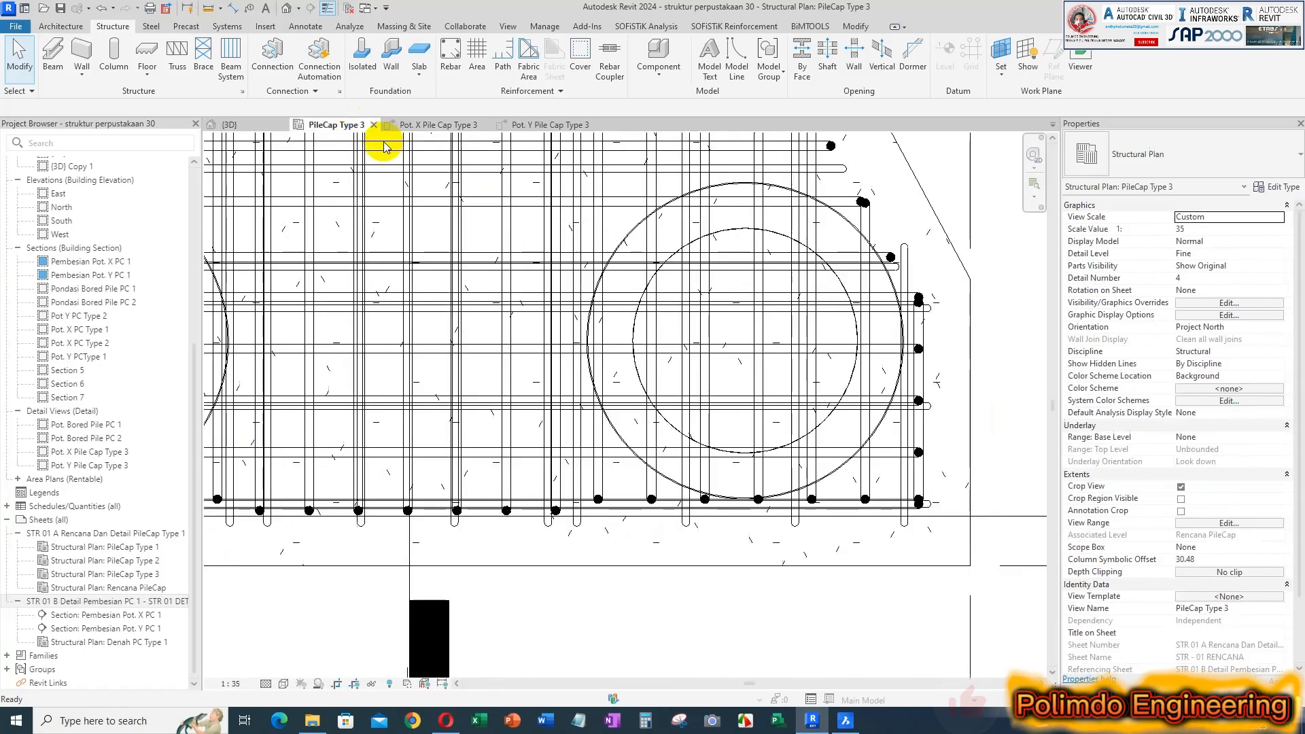
scroll(496, 452, "down", 4)
scroll(781, 319, "down", 3)
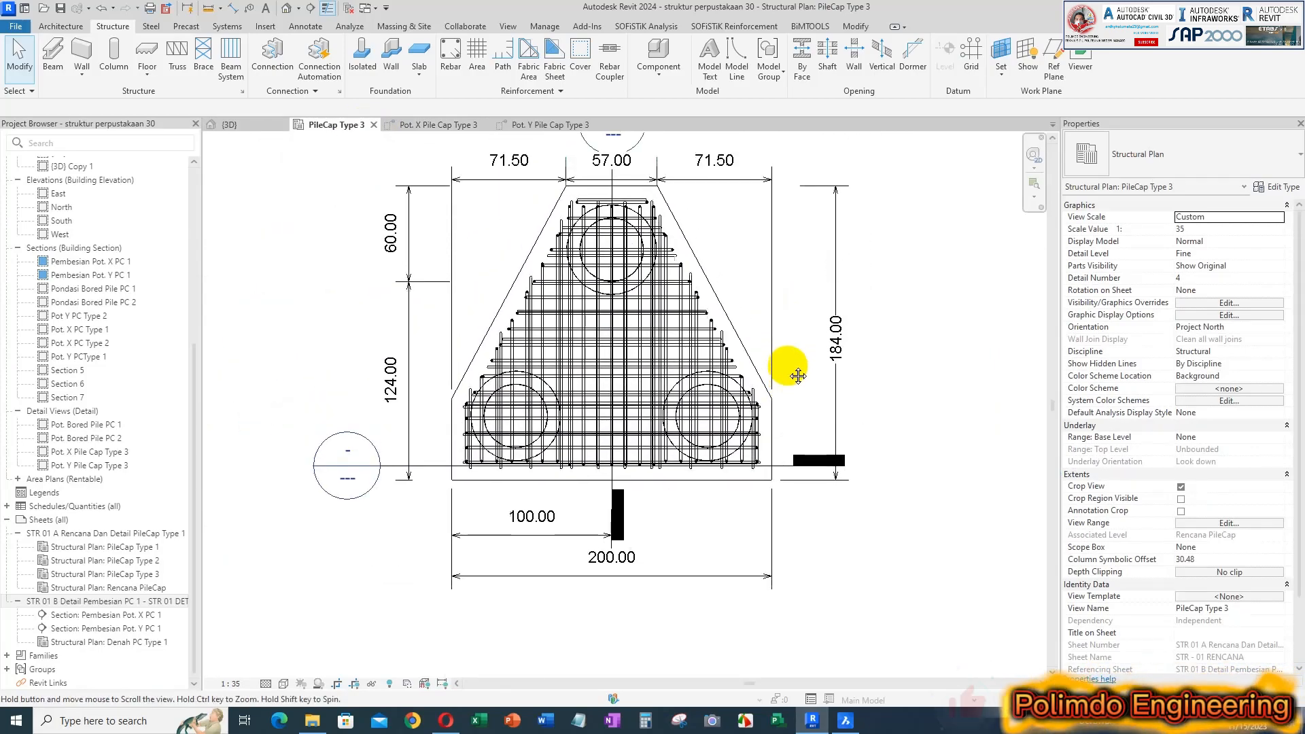
middle_click_drag(611, 299, 658, 361)
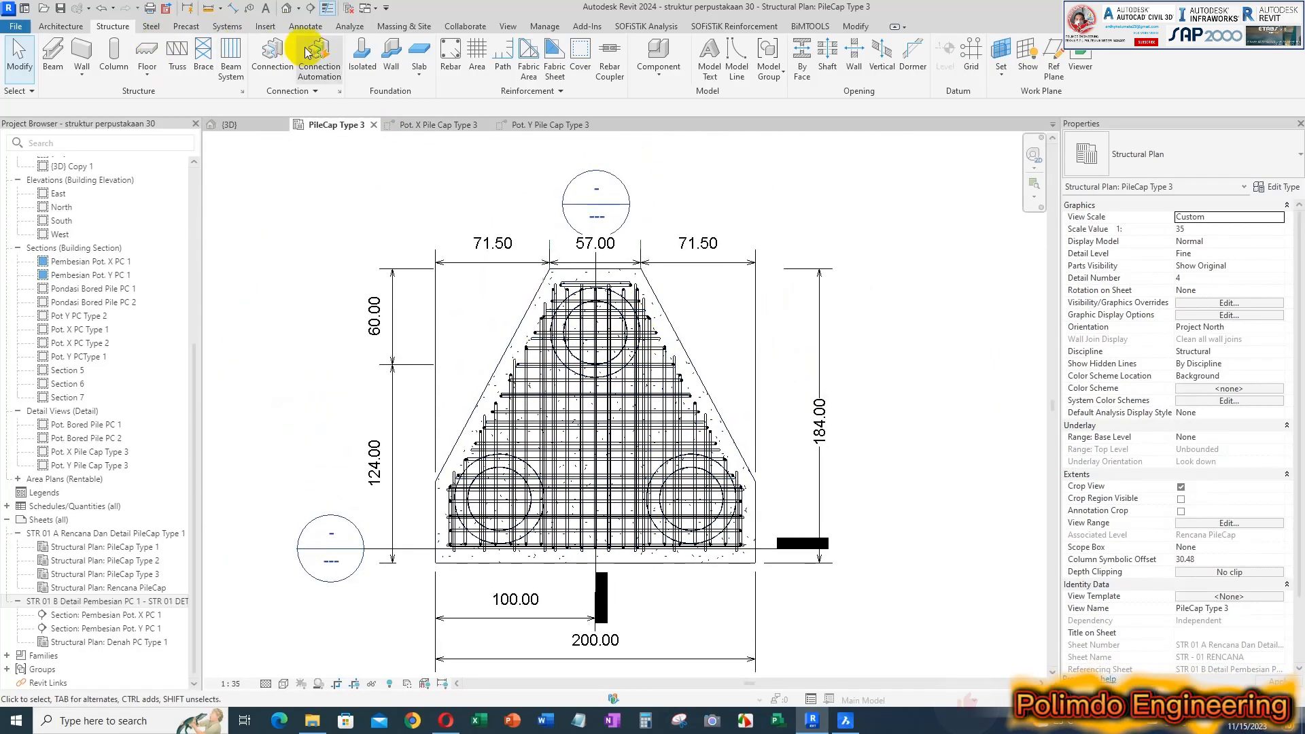
left_click(450, 59)
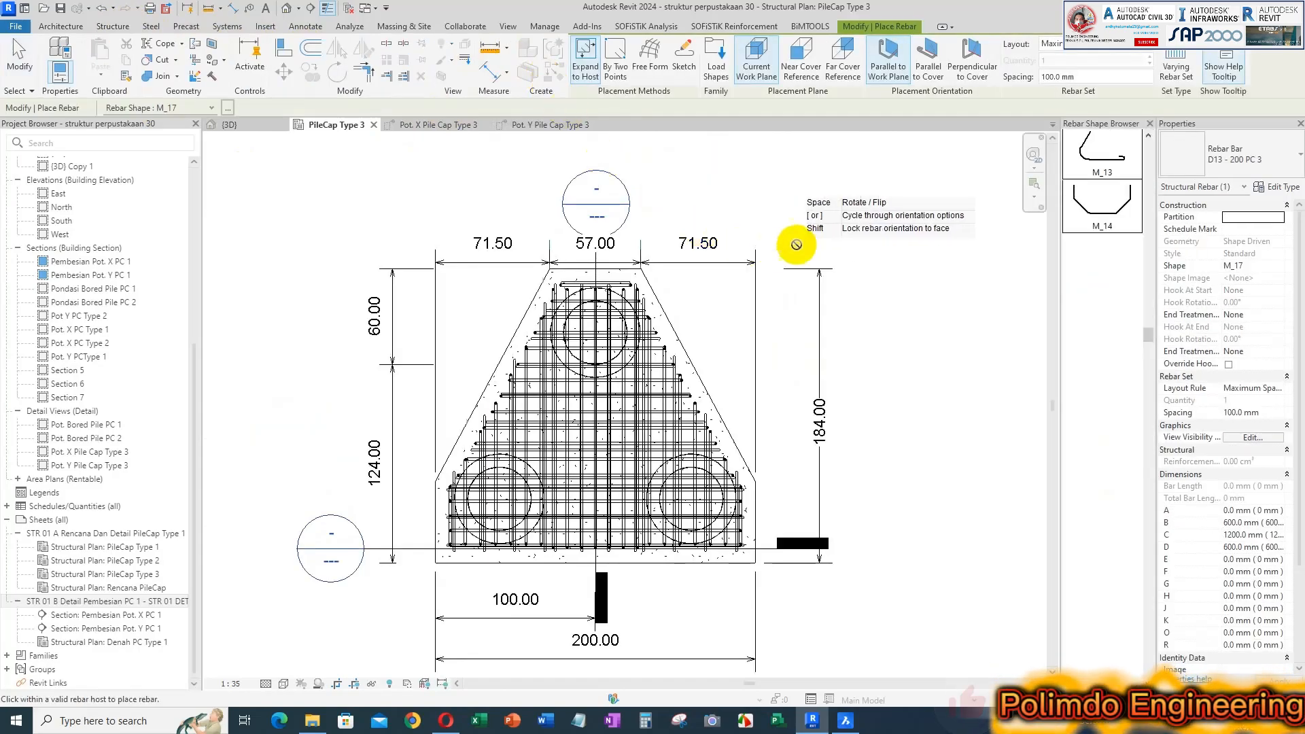
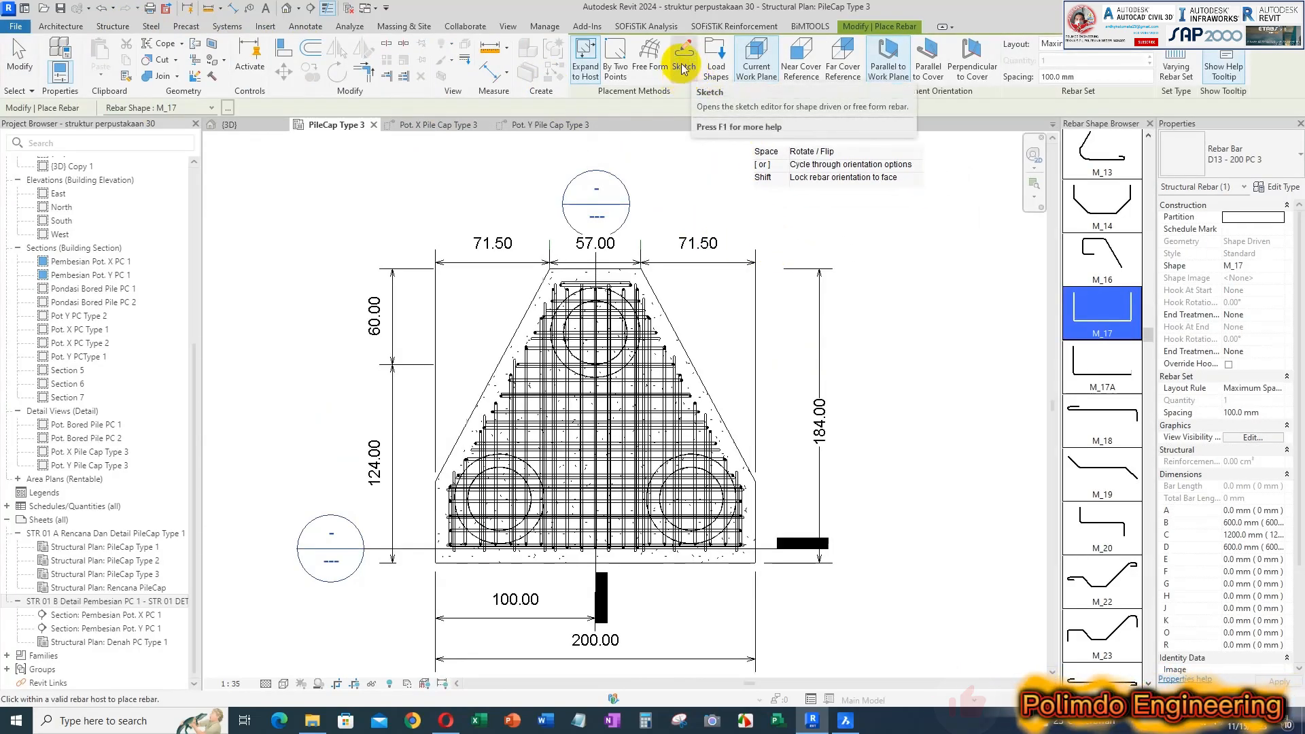
left_click(1234, 162)
scroll(1225, 231, "up", 3)
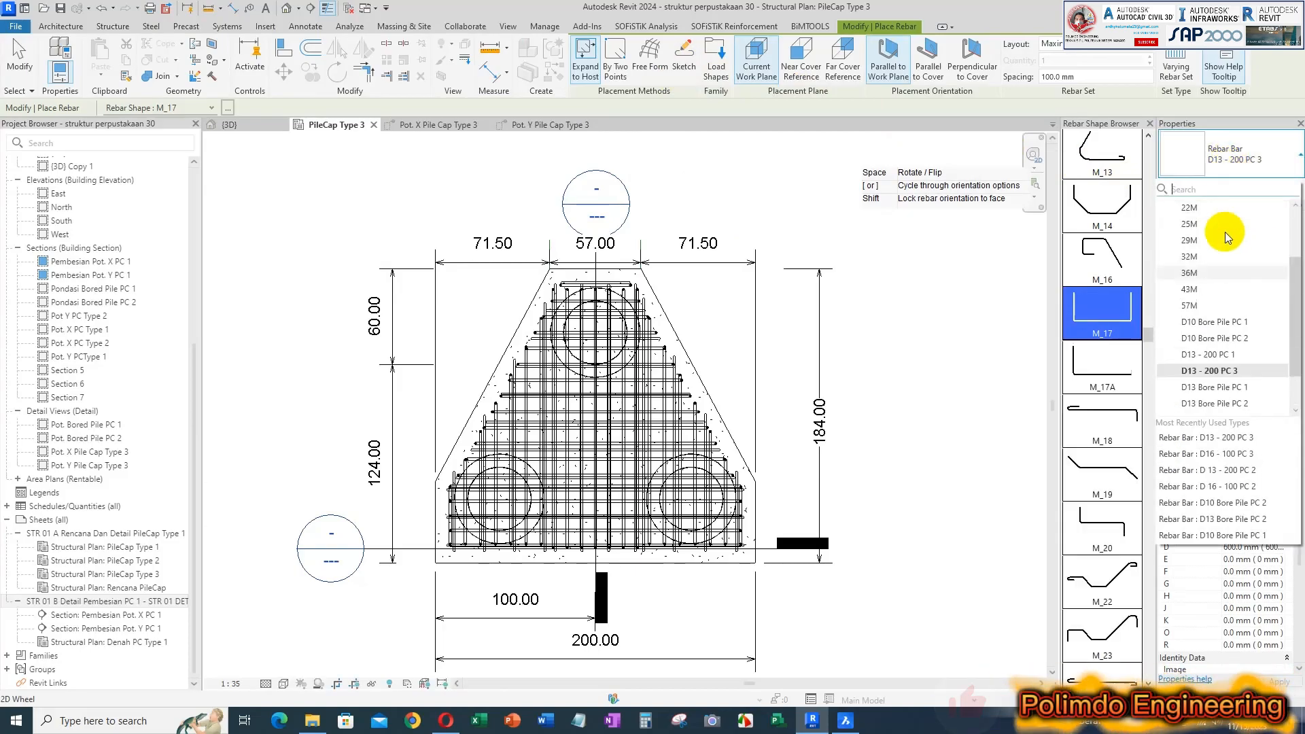
left_click(1199, 224)
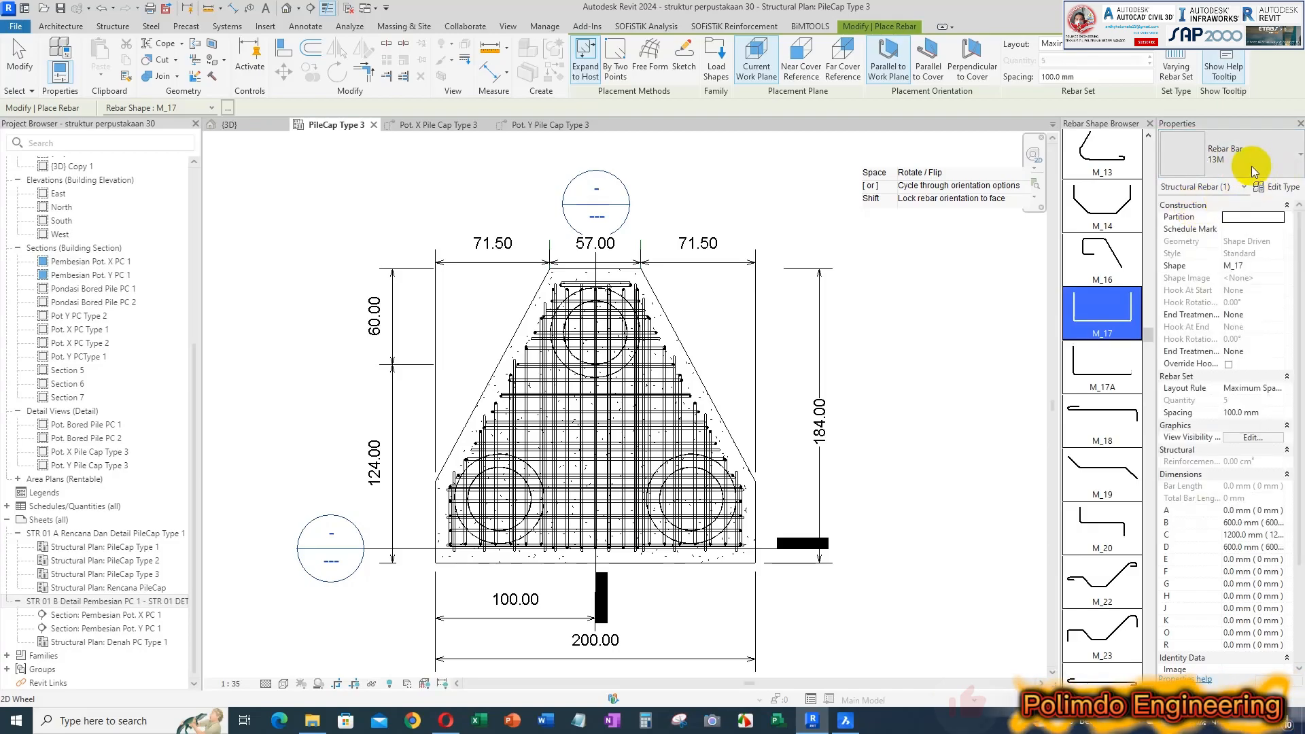
- Start sketching a 13M bar hosted in the pile cap, tracing the cover line from the lower-left corner up the sloped left side
left_click(682, 52)
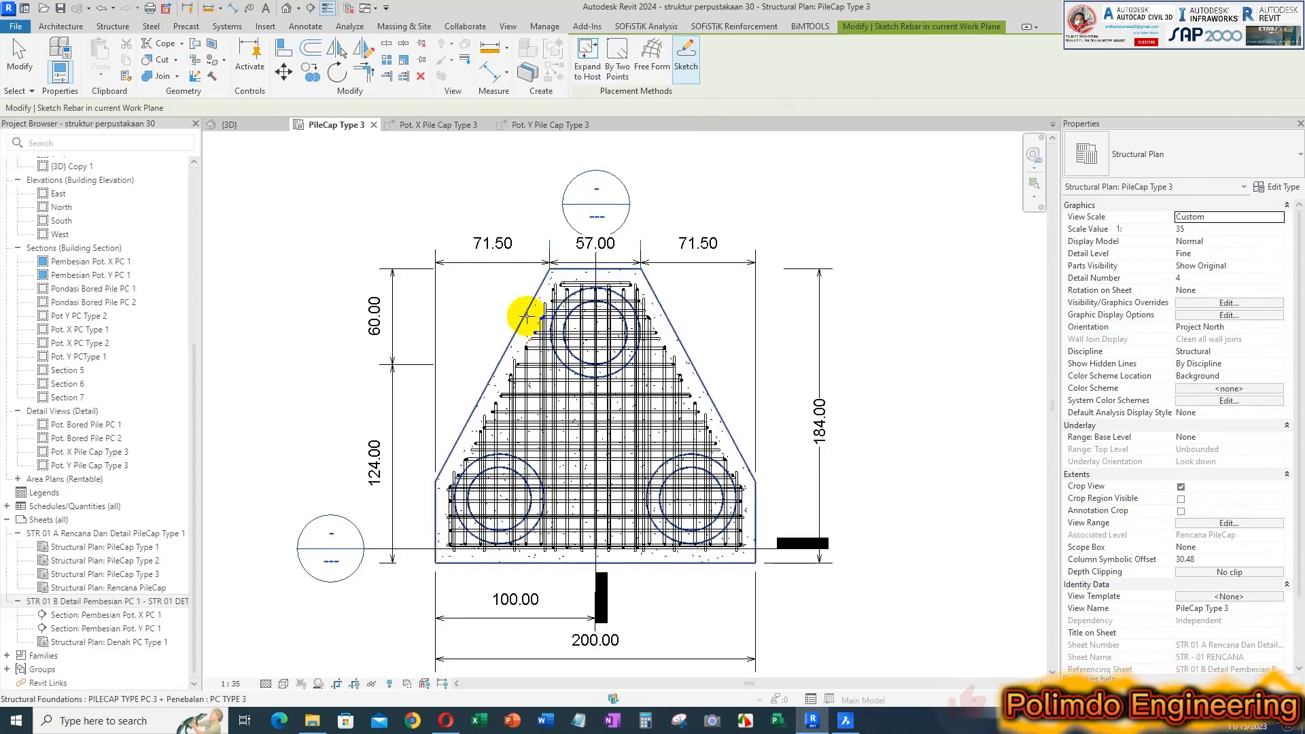
left_click(527, 318)
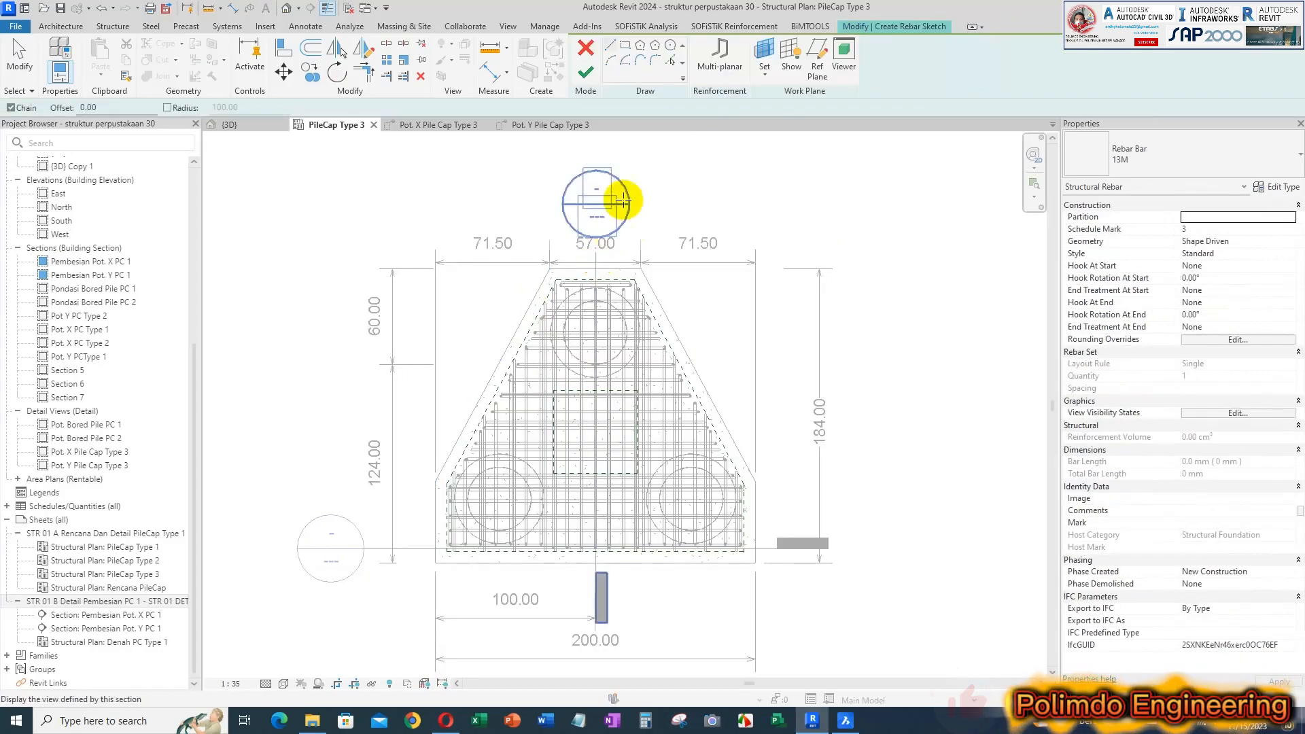
scroll(431, 527, "up", 5)
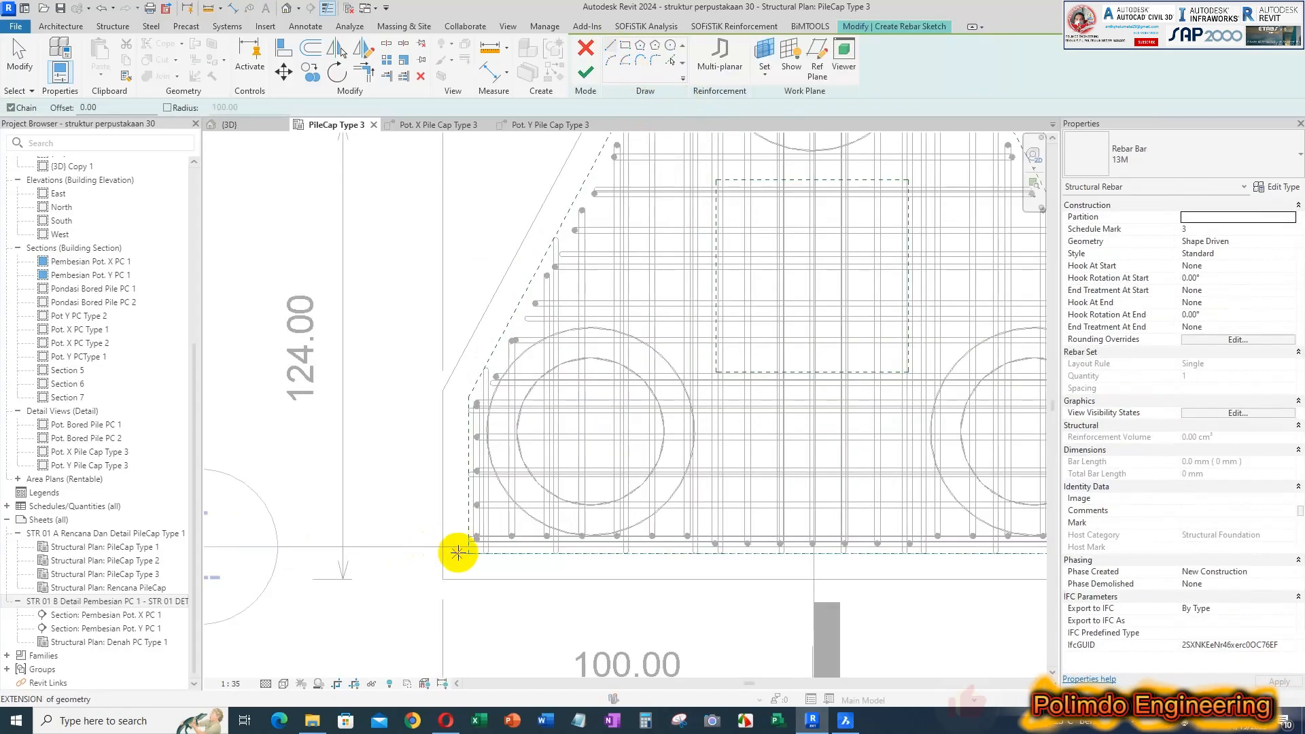
left_click(468, 542)
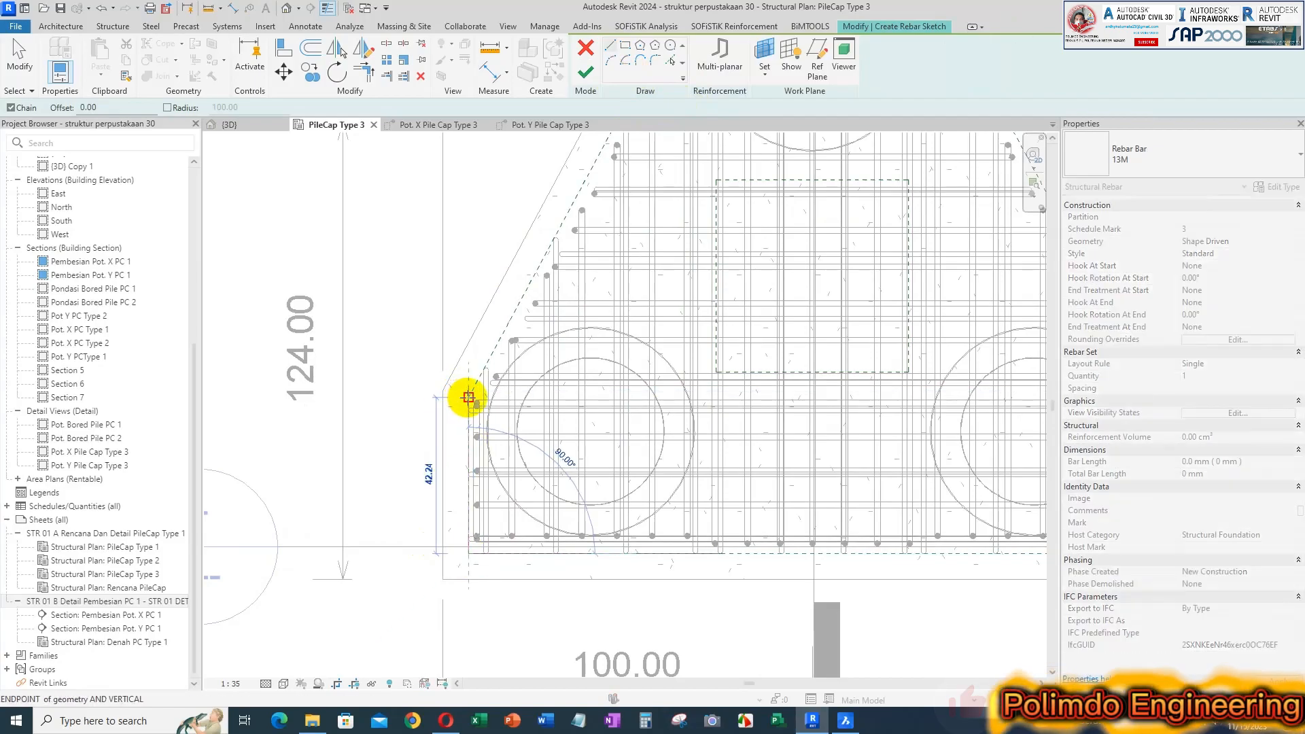
middle_click_drag(484, 358, 341, 647)
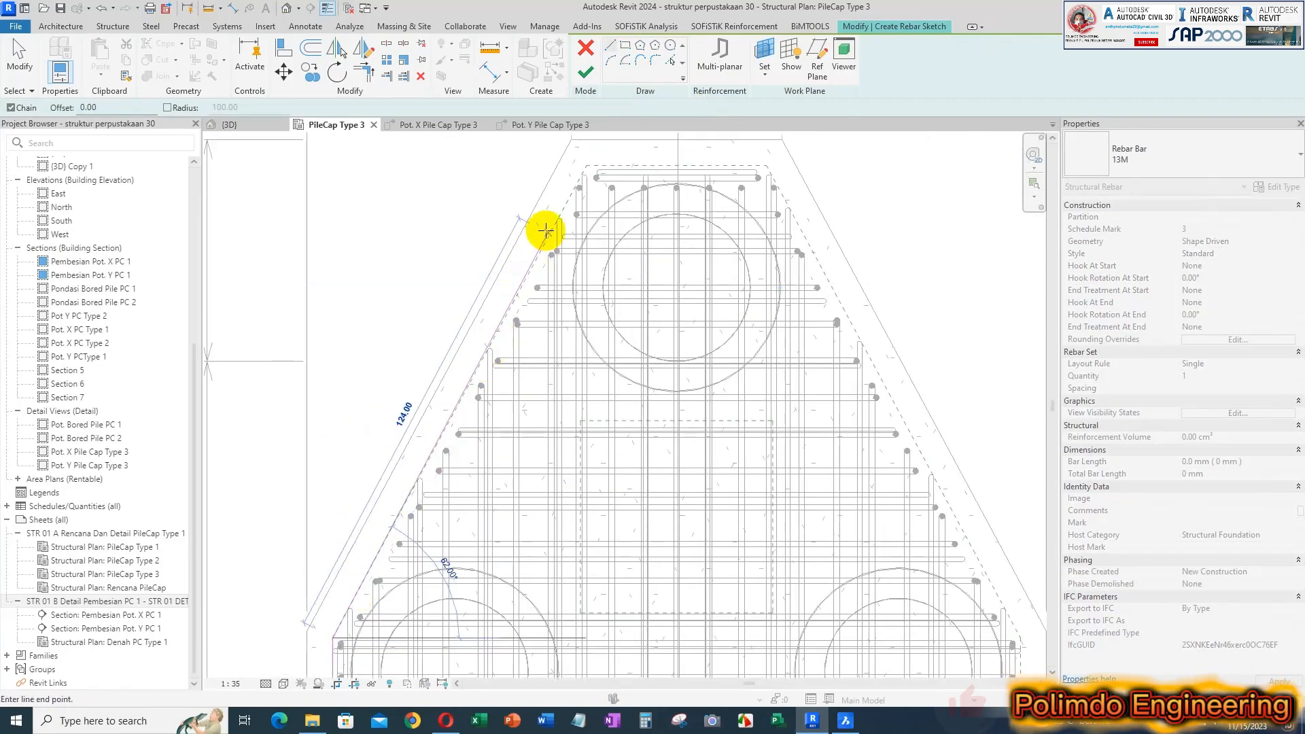
left_click(585, 166)
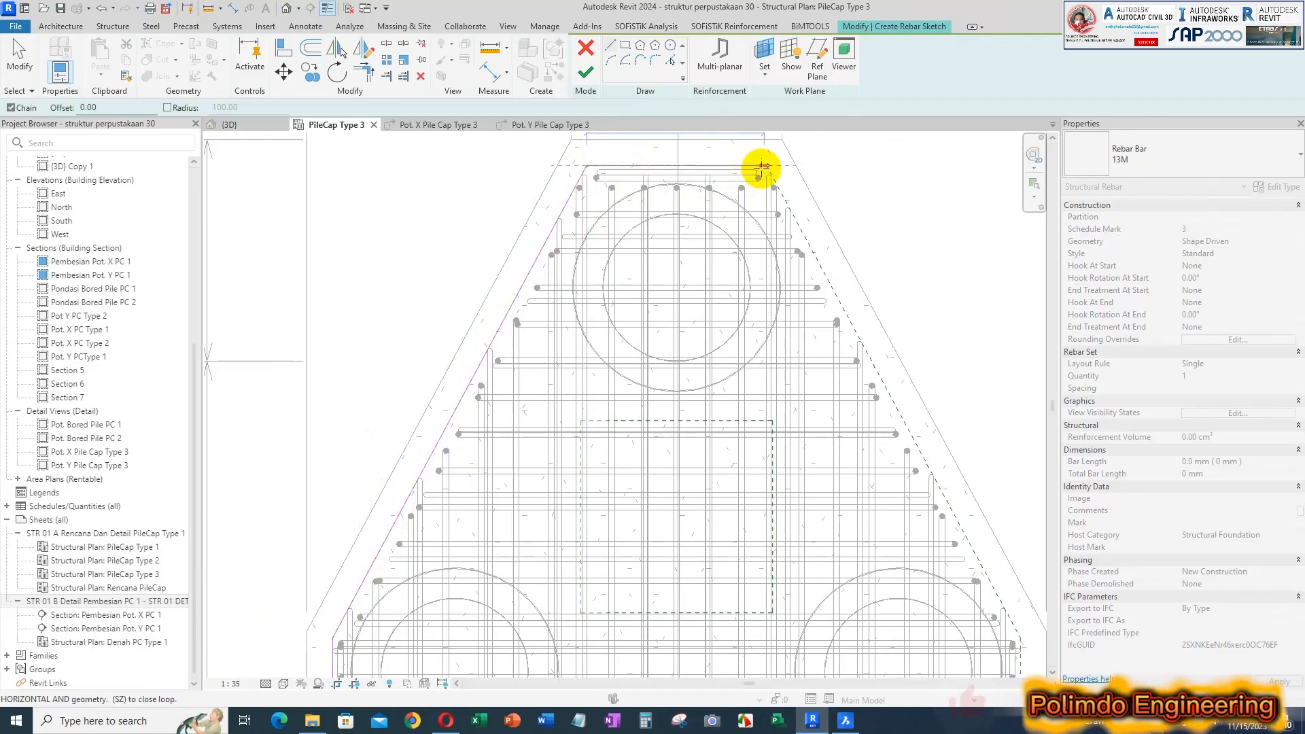
- Continue the bar sketch along the cap's top edge and down the right side, and close it along the base
left_click(751, 161)
scroll(705, 166, "down", 3)
scroll(781, 349, "up", 2)
left_click(762, 348)
scroll(764, 431, "up", 2)
left_click(763, 437)
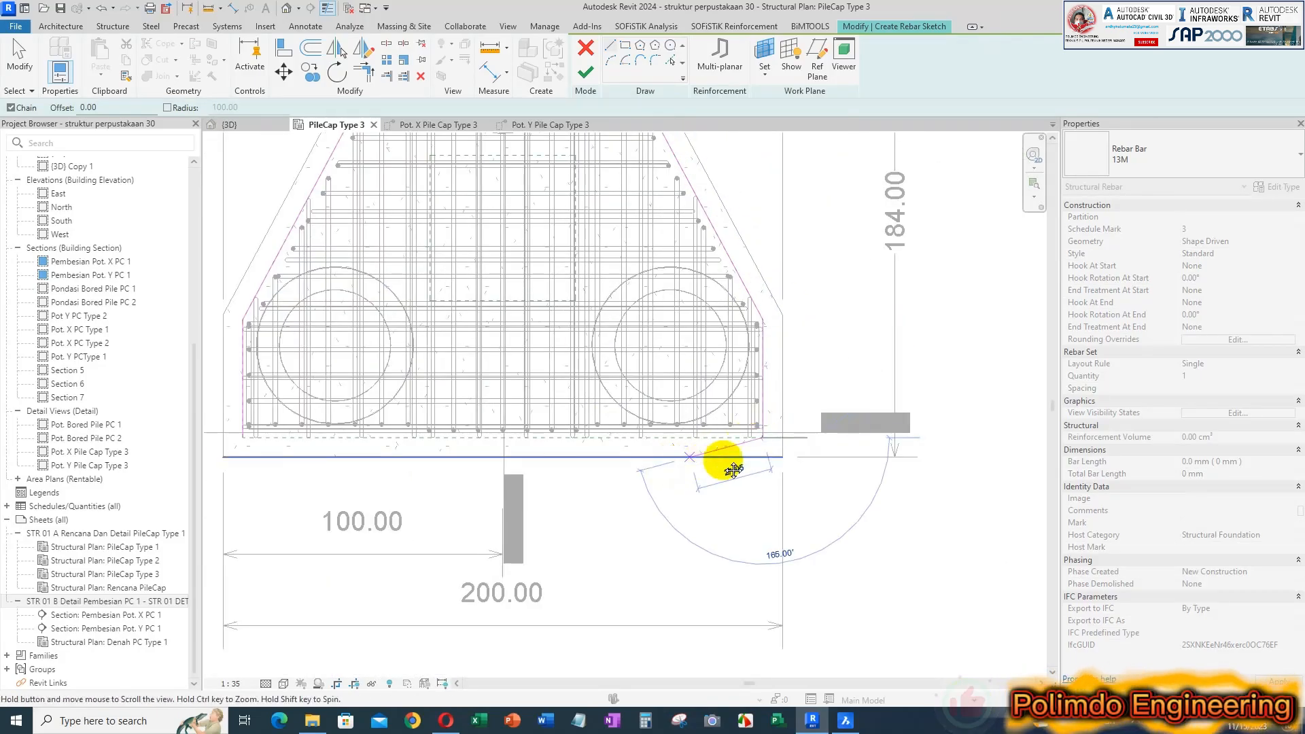
scroll(706, 457, "down", 2)
scroll(647, 429, "up", 3)
scroll(549, 413, "up", 2)
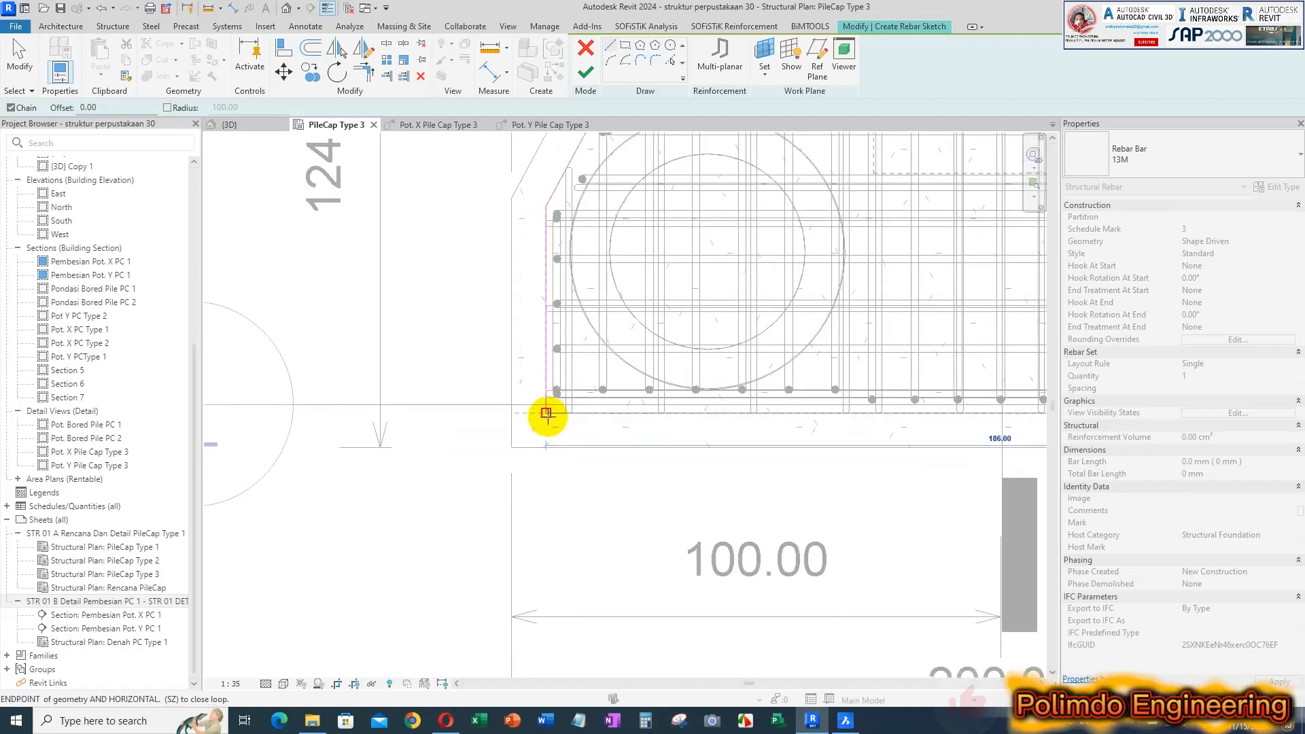
left_click(547, 413)
- Try to add a 10 cm overlapping line up from the bar sketch's lower-left corner, and delete it
scroll(548, 411, "up", 3)
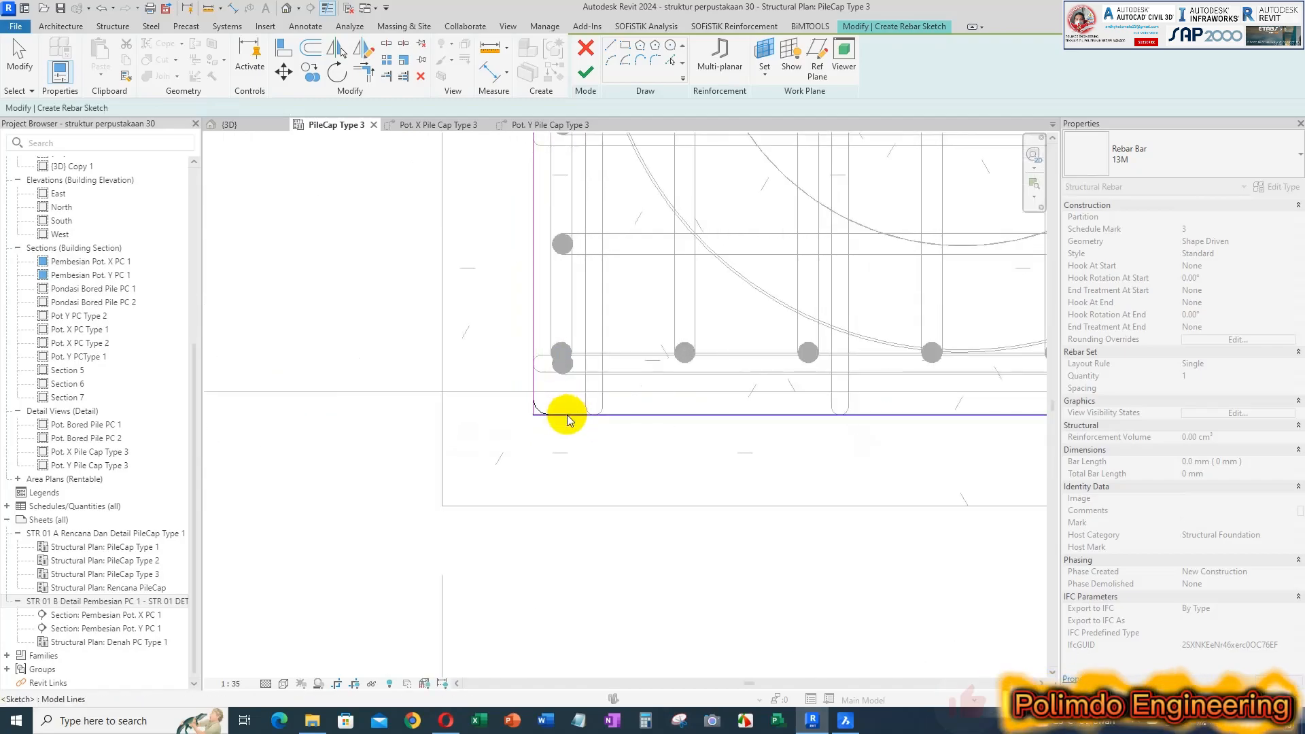
key("Escape")
key("Escape")
left_click(608, 46)
key("Escape")
key("Escape")
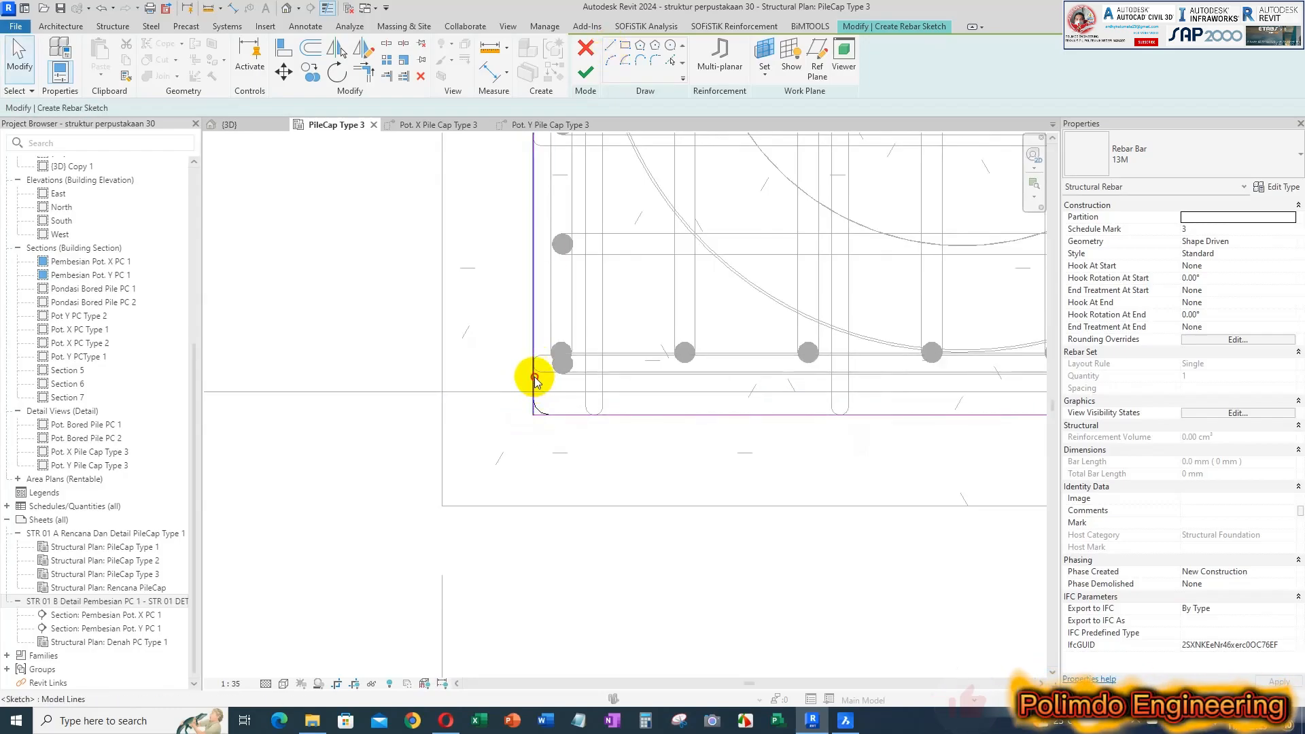
left_click(557, 416)
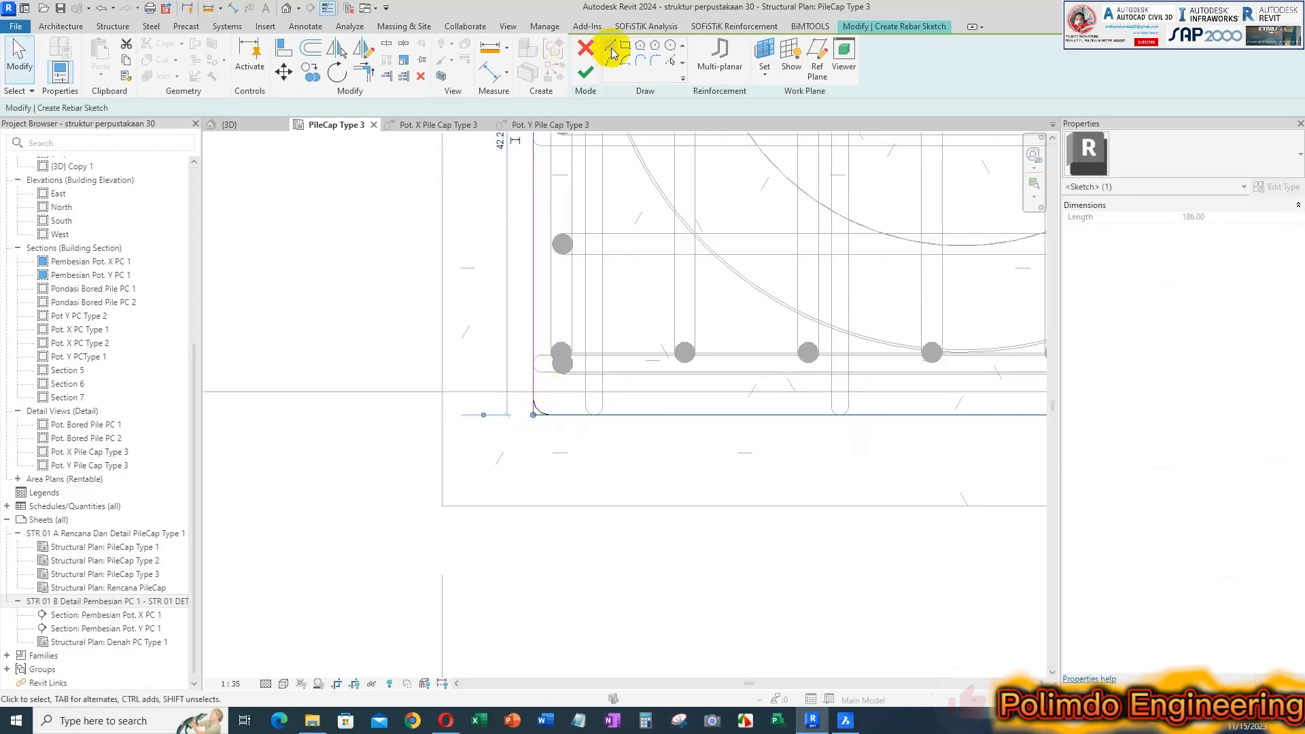
left_click(530, 408)
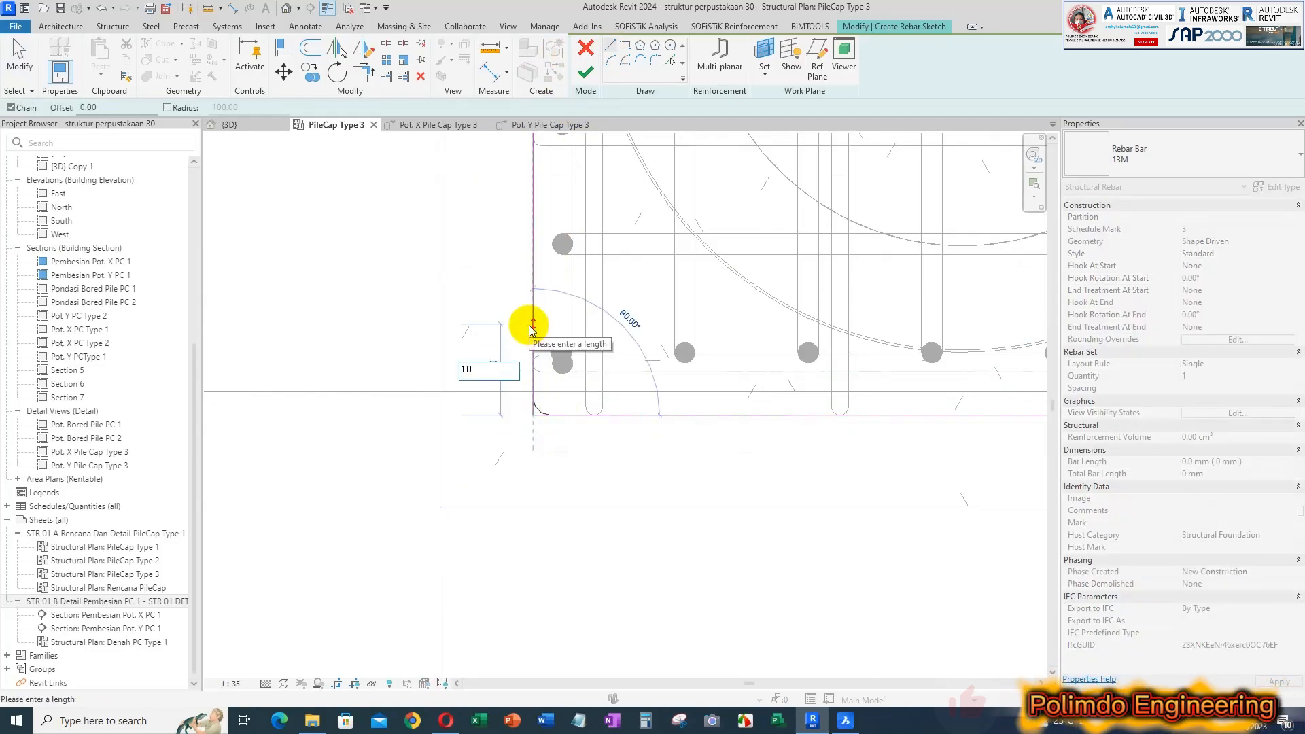
type("10")
key("Return")
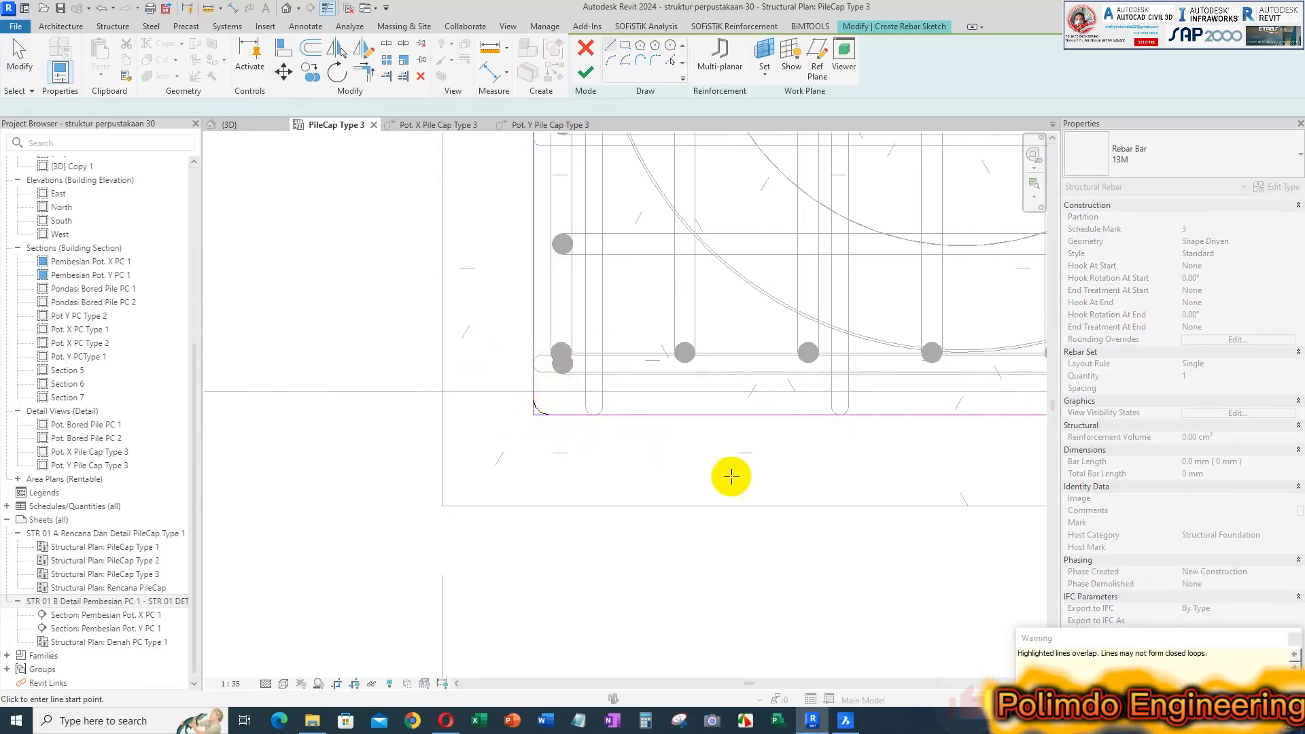
key("Escape")
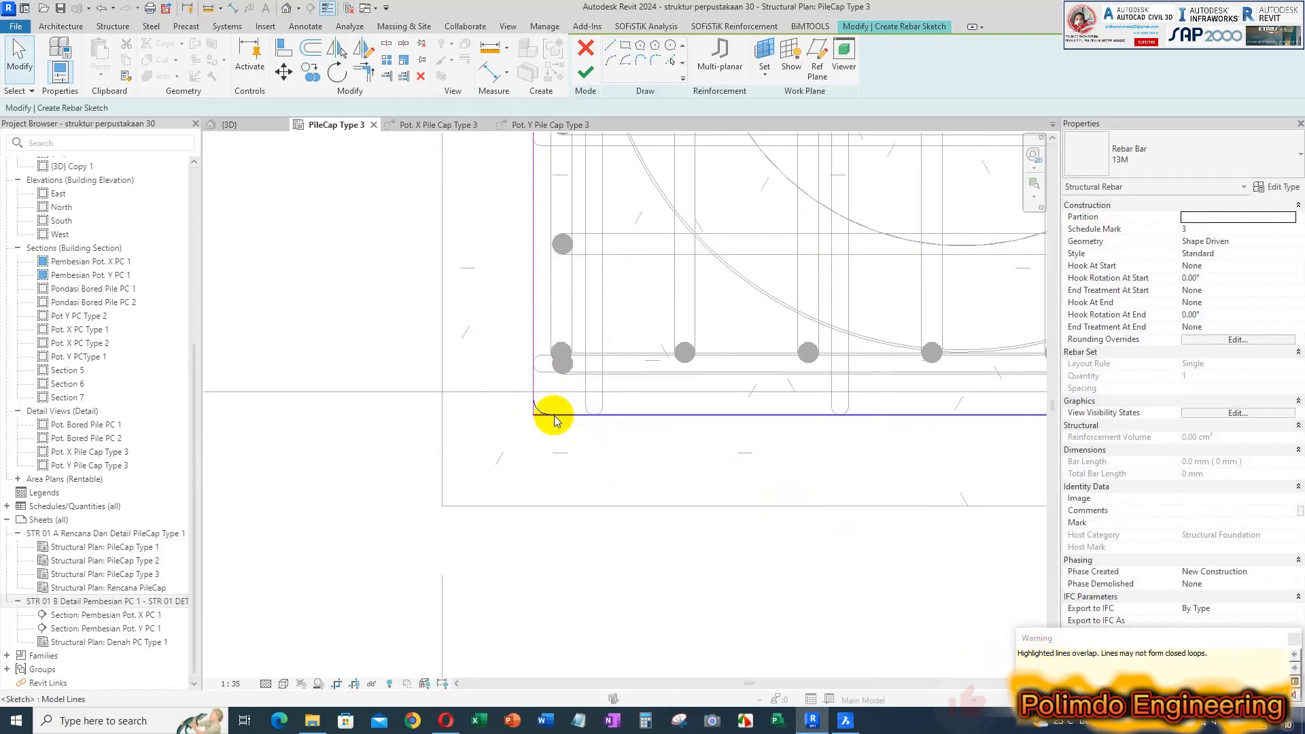
left_click(533, 404)
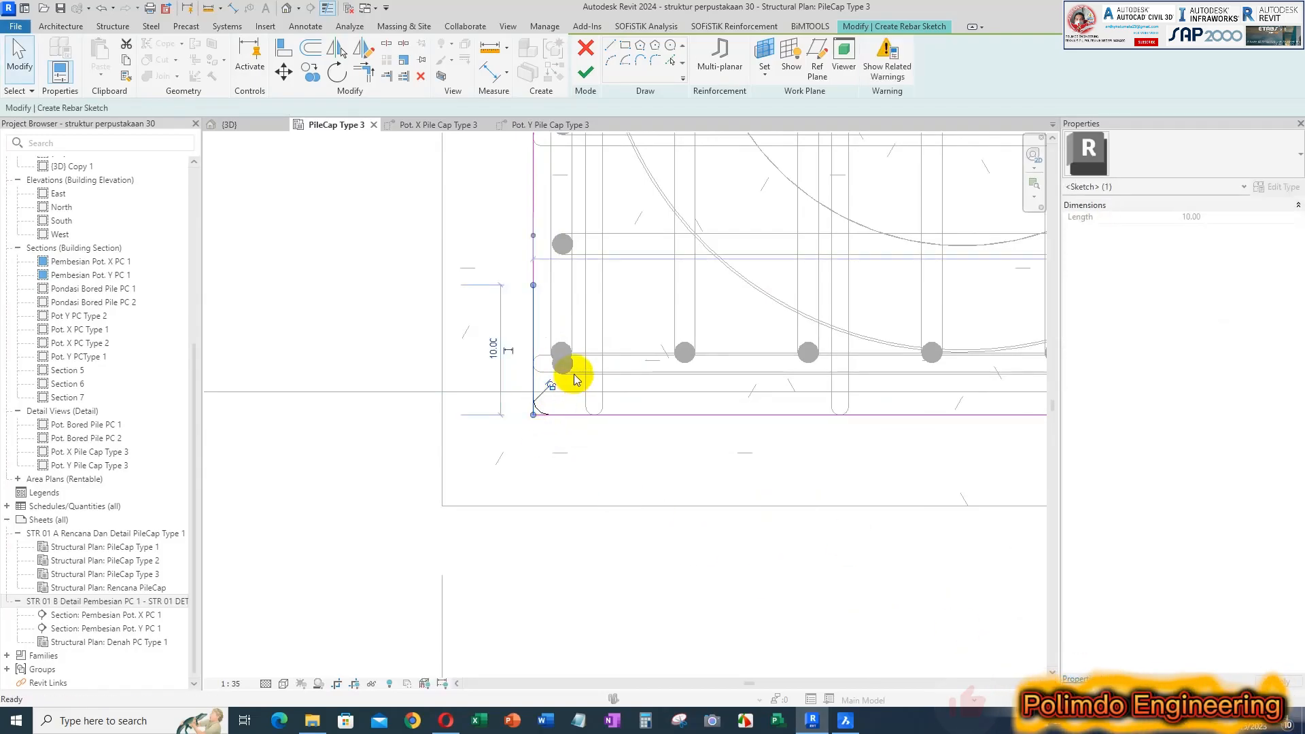
key("Delete")
- Finish the closed perimeter bar sketch as a 13M rebar
left_click(553, 414)
left_click(593, 223)
scroll(536, 372, "down", 3)
mouse_move(536, 373)
middle_mouse_down()
mouse_move(537, 343)
mouse_move(431, 291)
middle_mouse_up()
scroll(432, 290, "up", 3)
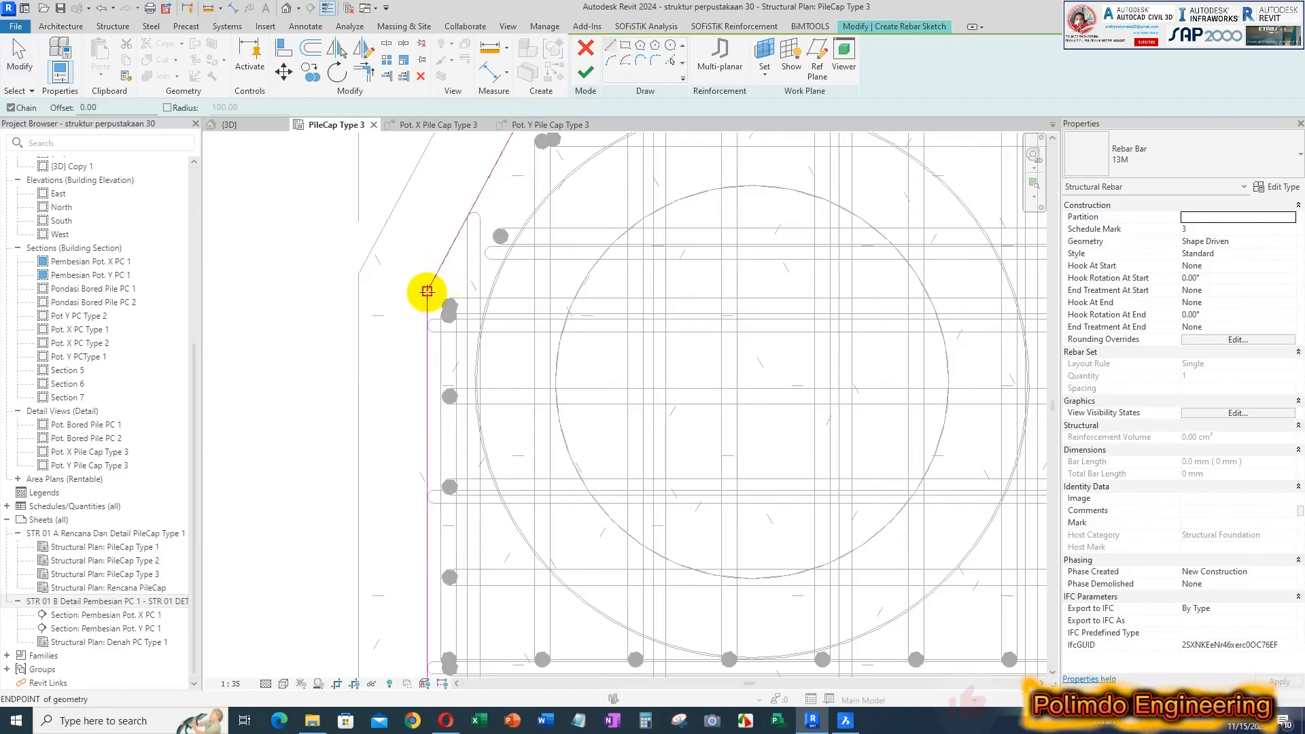
left_click(583, 79)
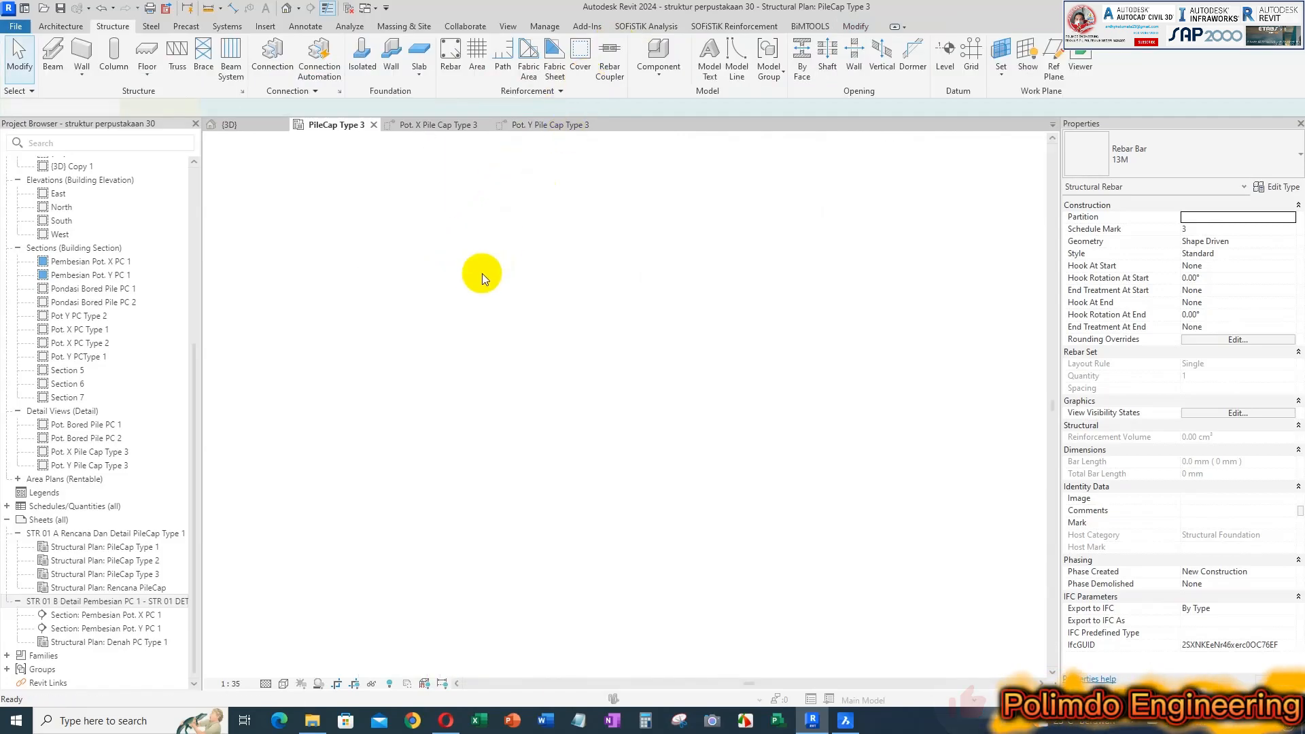
key("Escape")
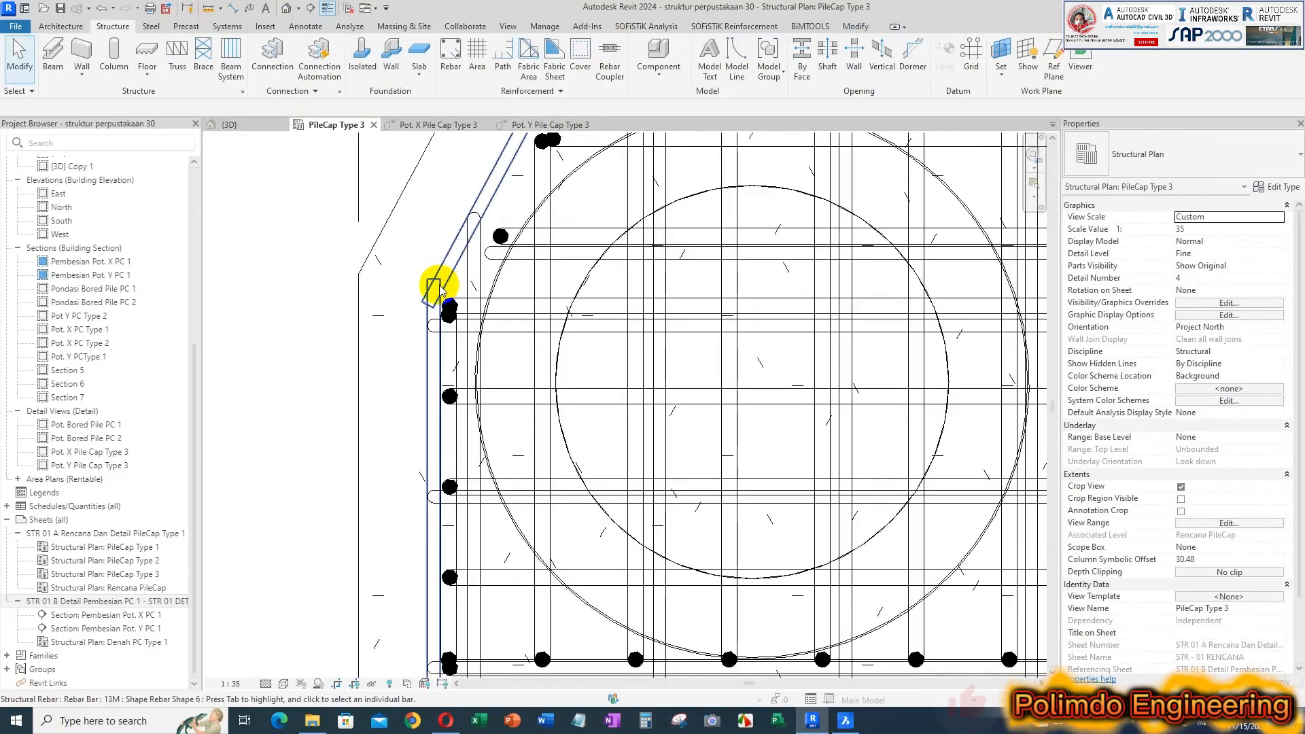
- Edit the perimeter bar's sketch and add a 10 cm lap segment up the sloped edge from its end at the left bend
left_click(438, 285)
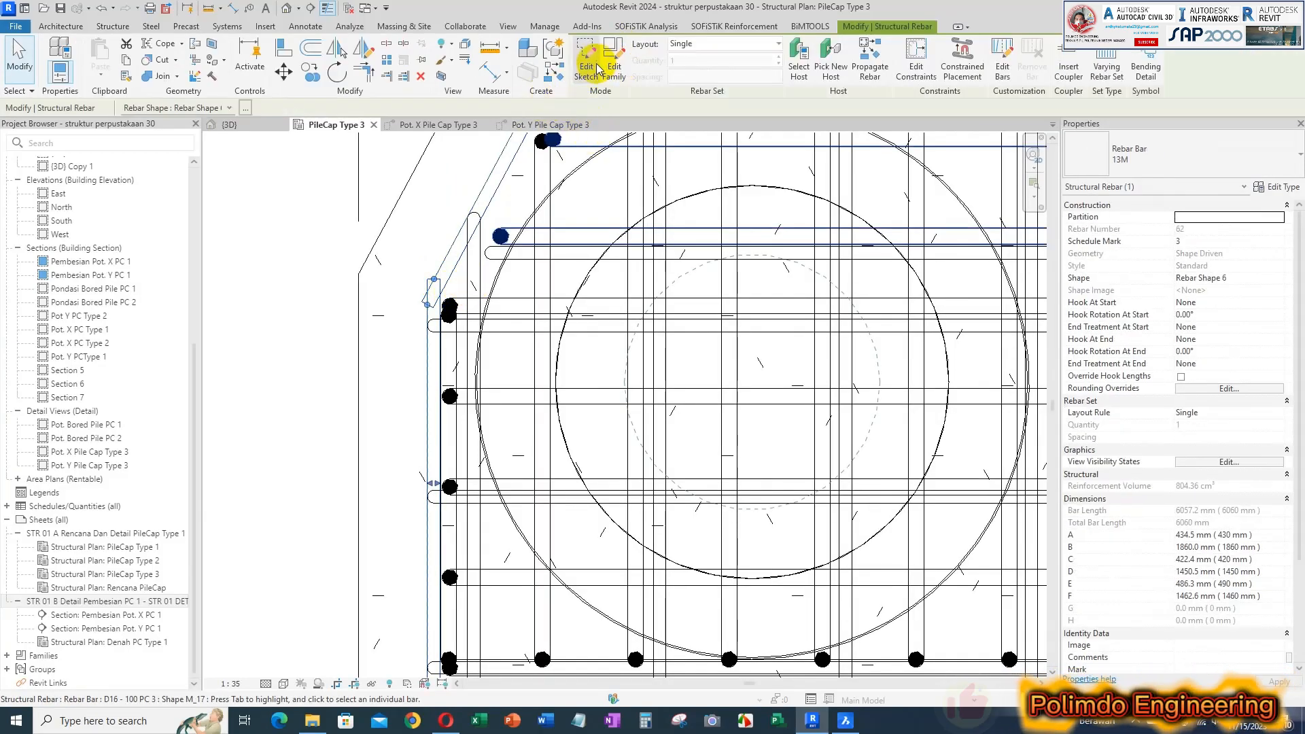
left_click(596, 68)
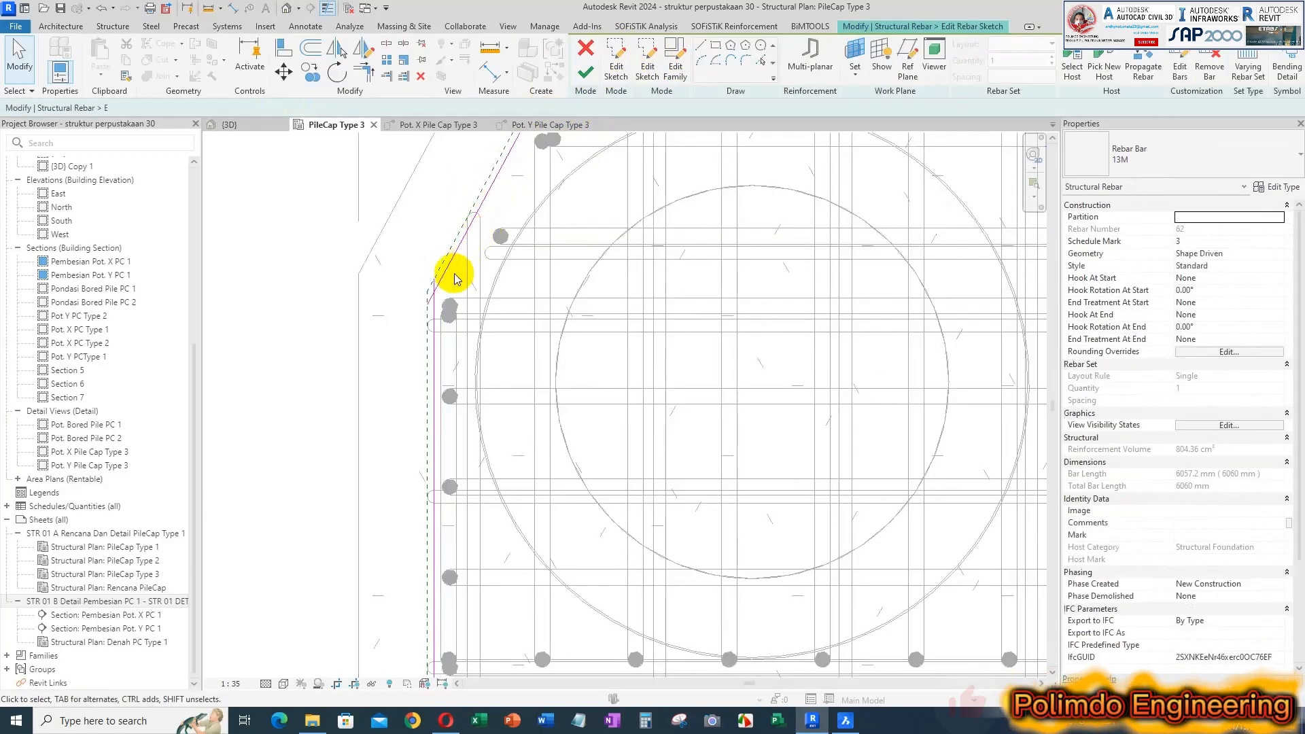
scroll(422, 291, "up", 3)
left_click(611, 51)
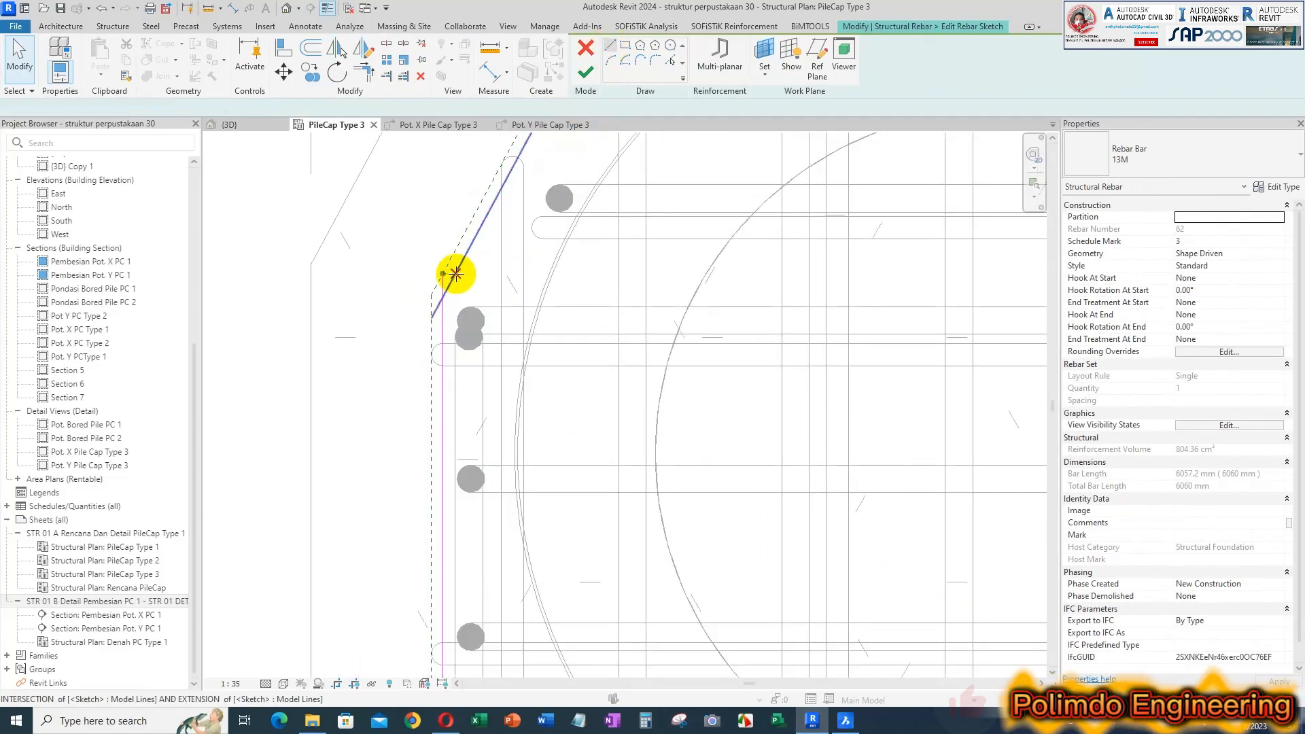
left_click(443, 275)
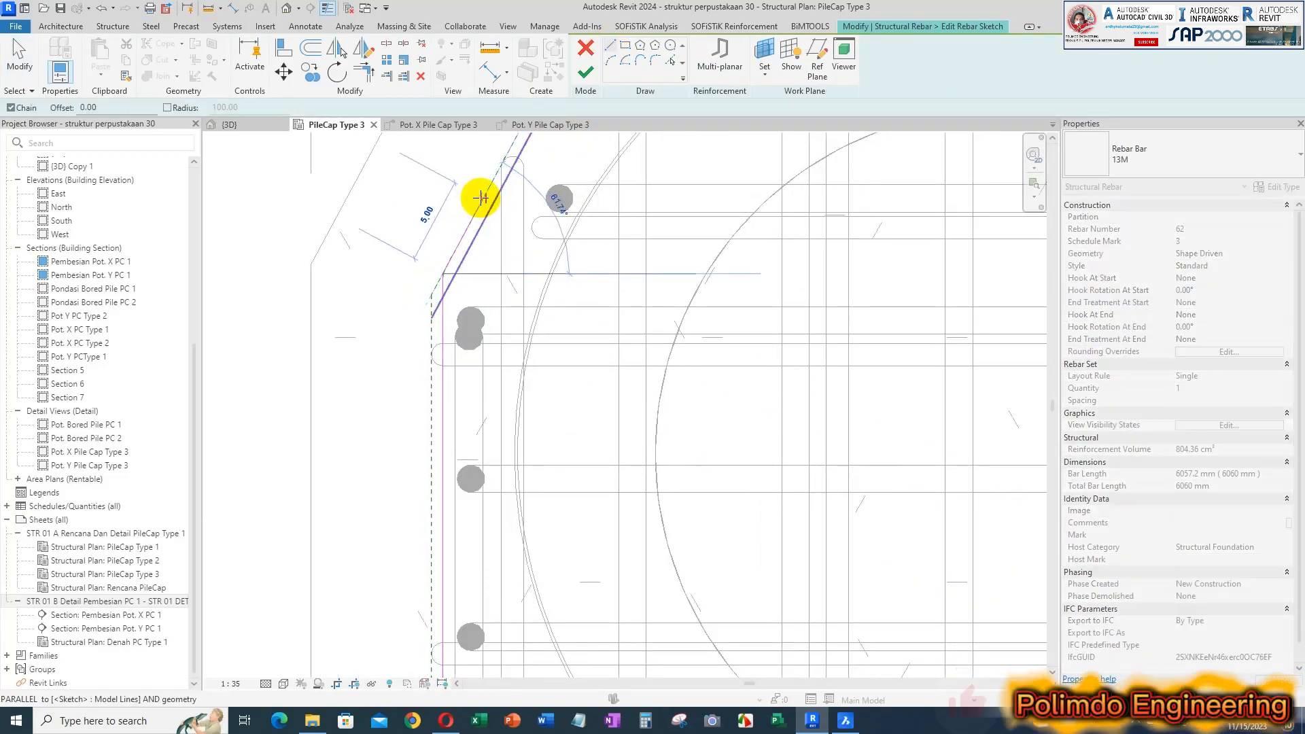
type("10")
key("Return")
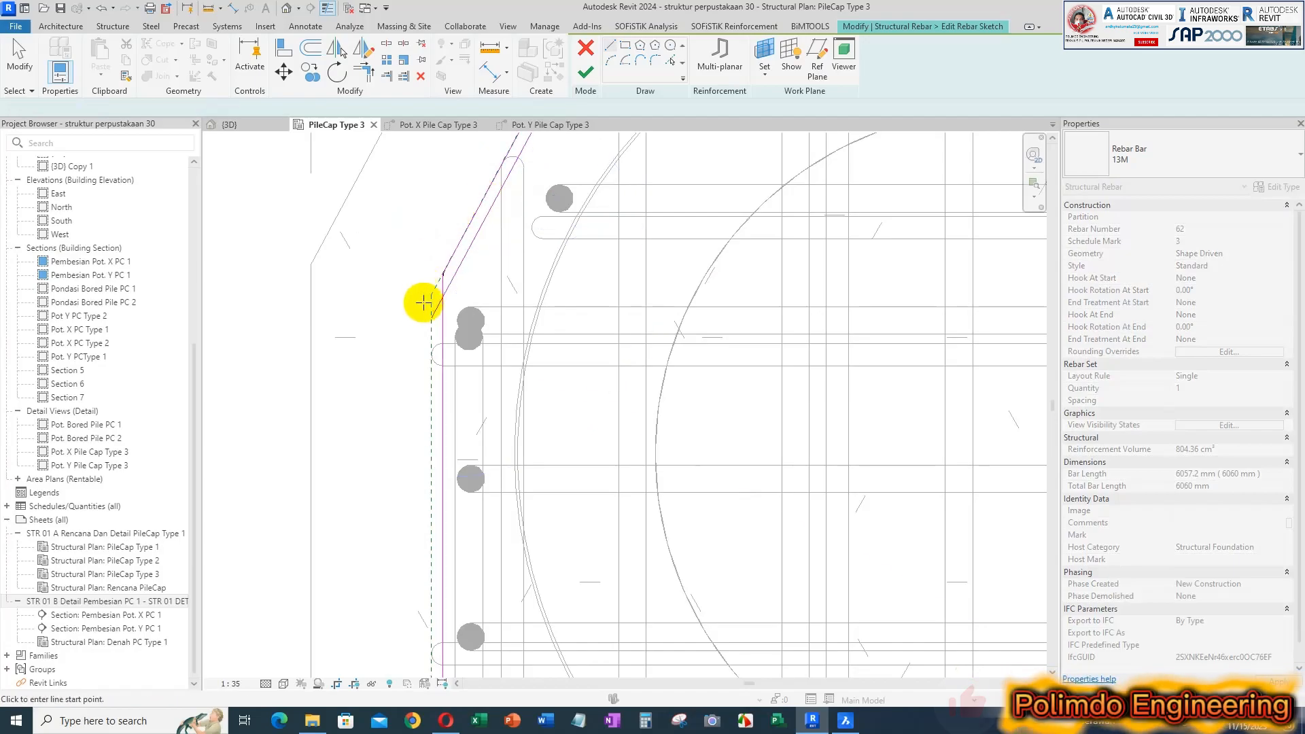
- Add a 10 cm lap segment down the vertical left edge from the bar's other end, and finish the sketch
scroll(429, 316, "up", 2)
left_click(430, 315)
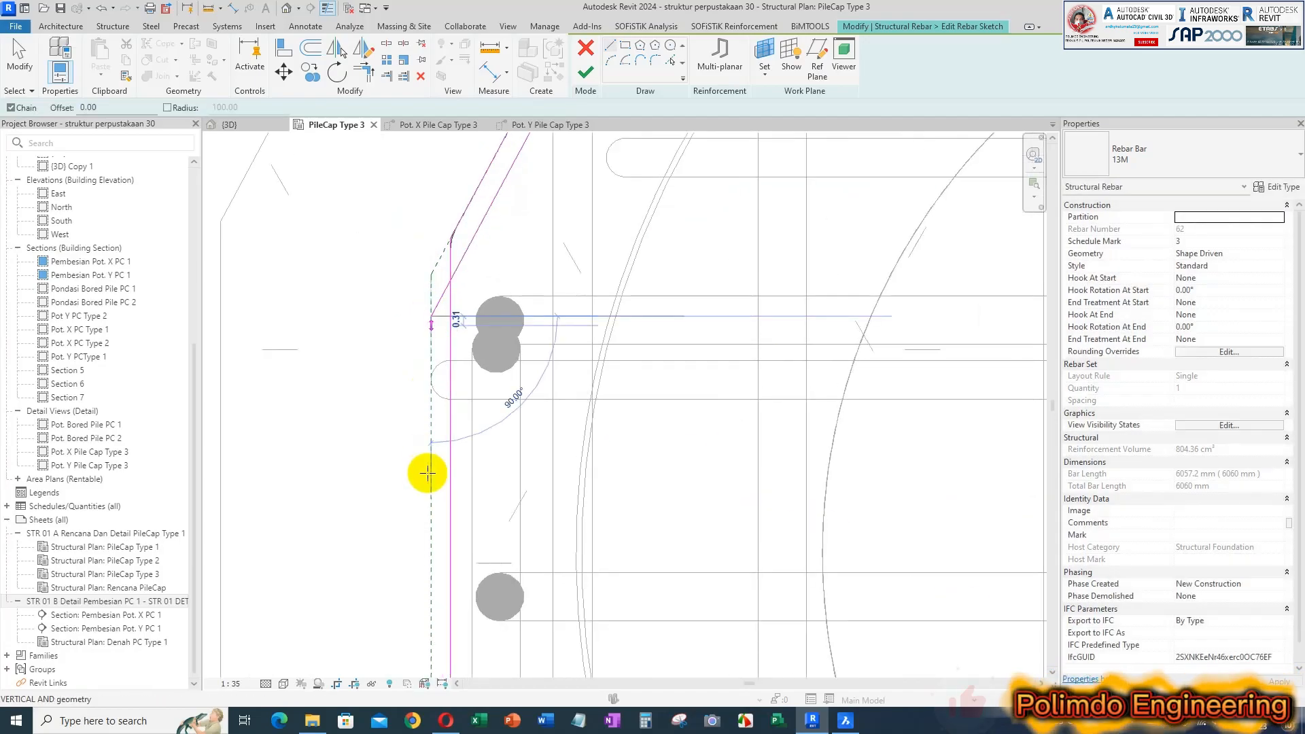
key("Return")
scroll(588, 210, "down", 3)
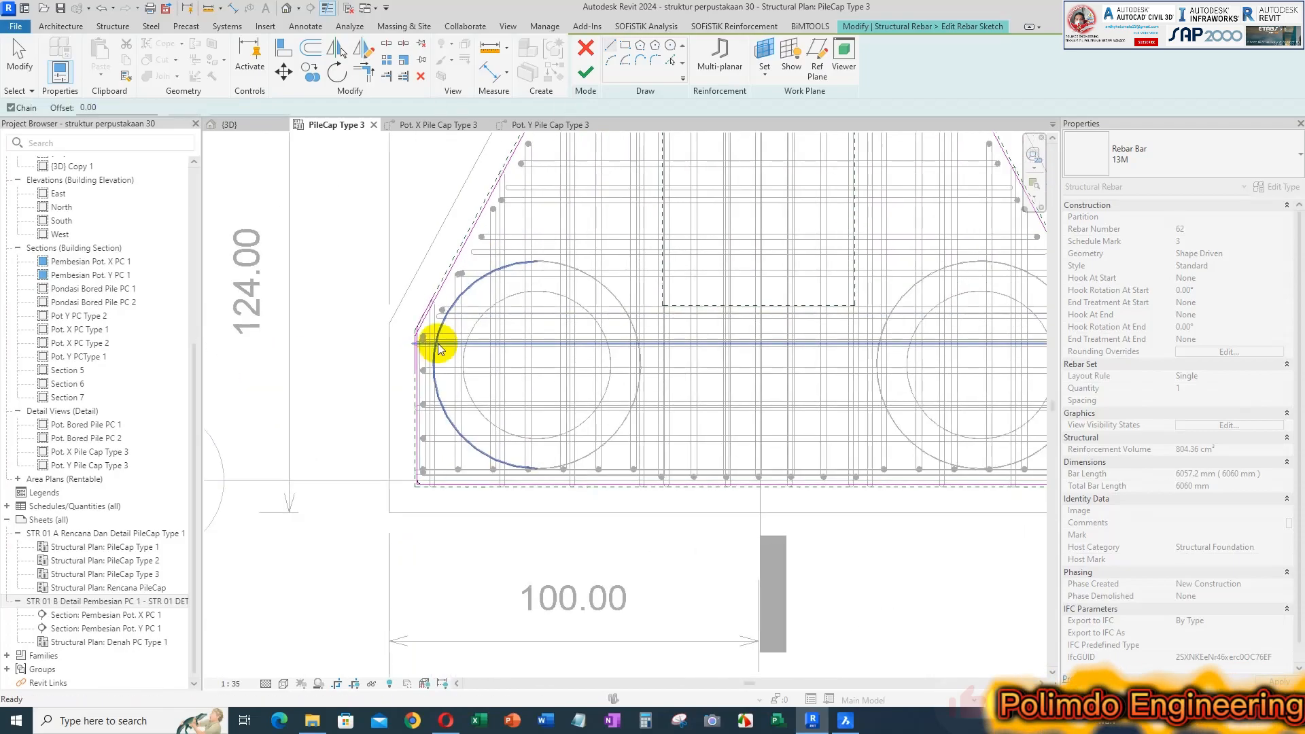
scroll(438, 344, "down", 2)
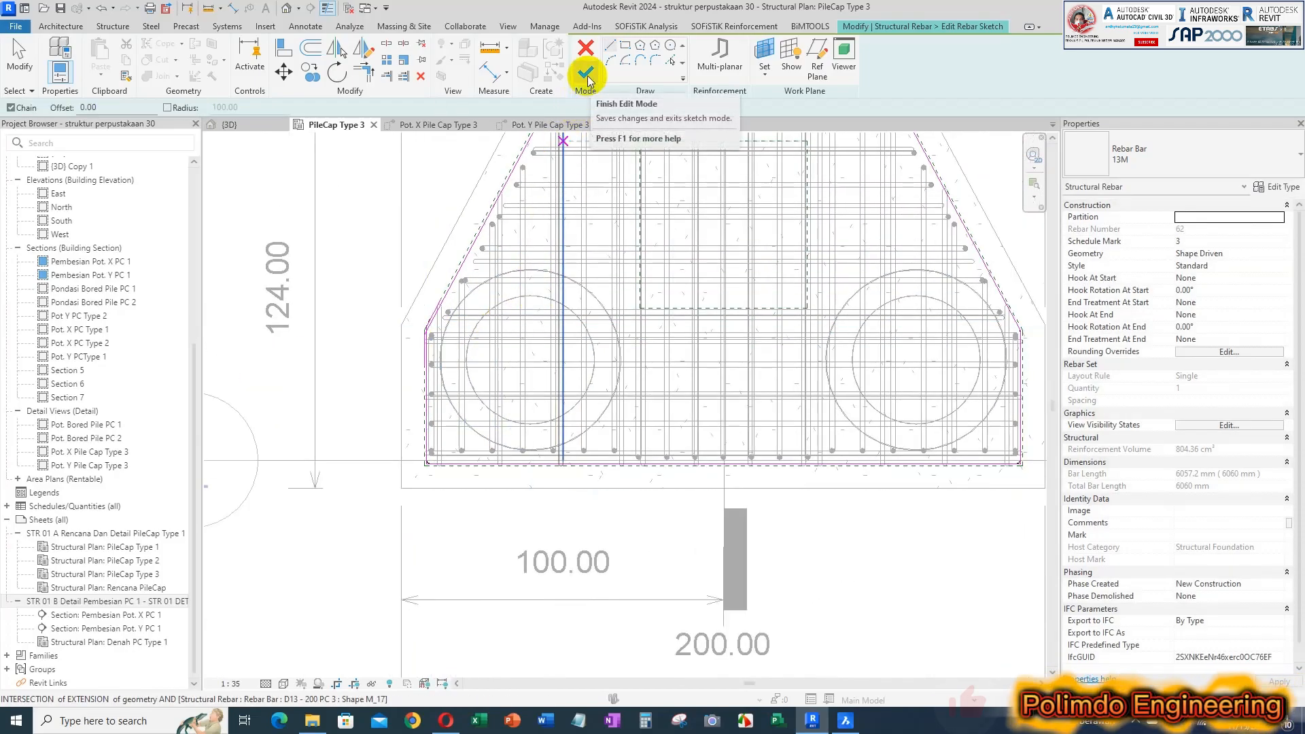
left_click(586, 75)
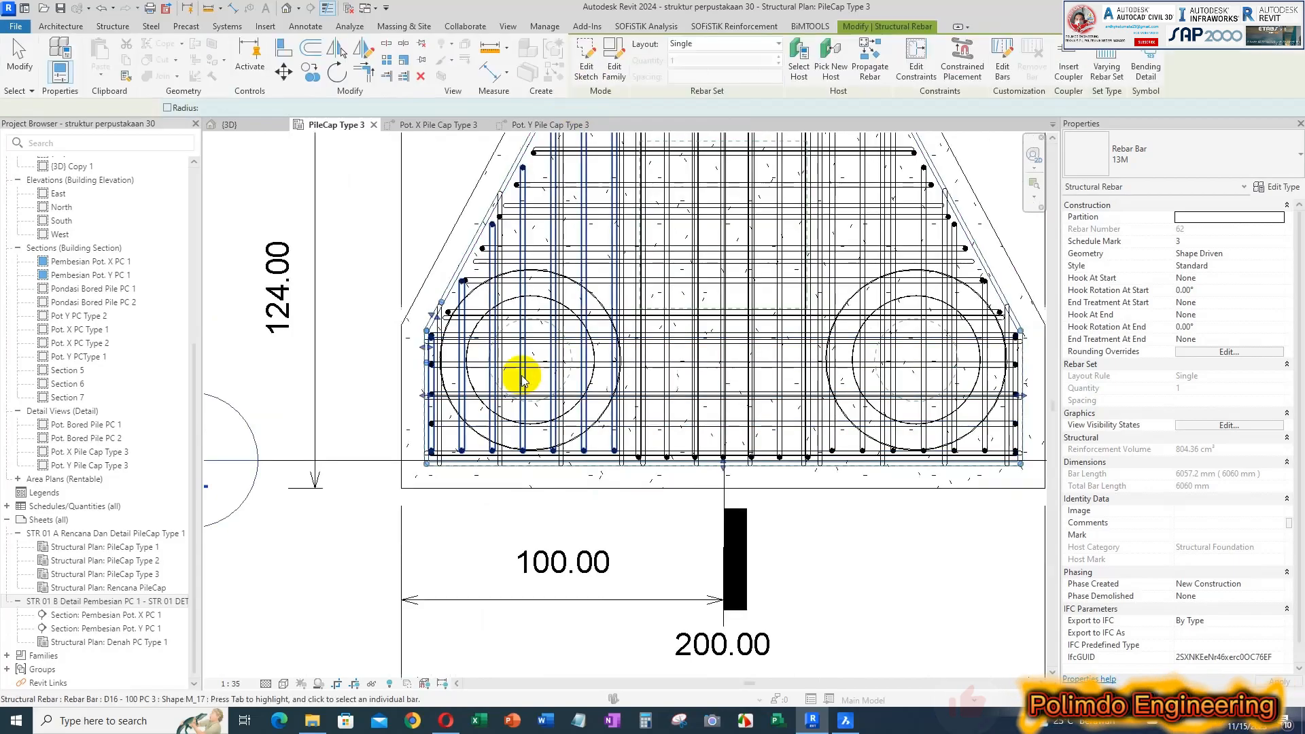
key("Escape")
- Examine the perimeter bar's position in the plan, the Pot. Y and Pot. X Pile Cap Type 3 sections and the {3D} view
scroll(452, 431, "down", 2)
middle_click_drag(451, 431, 545, 480)
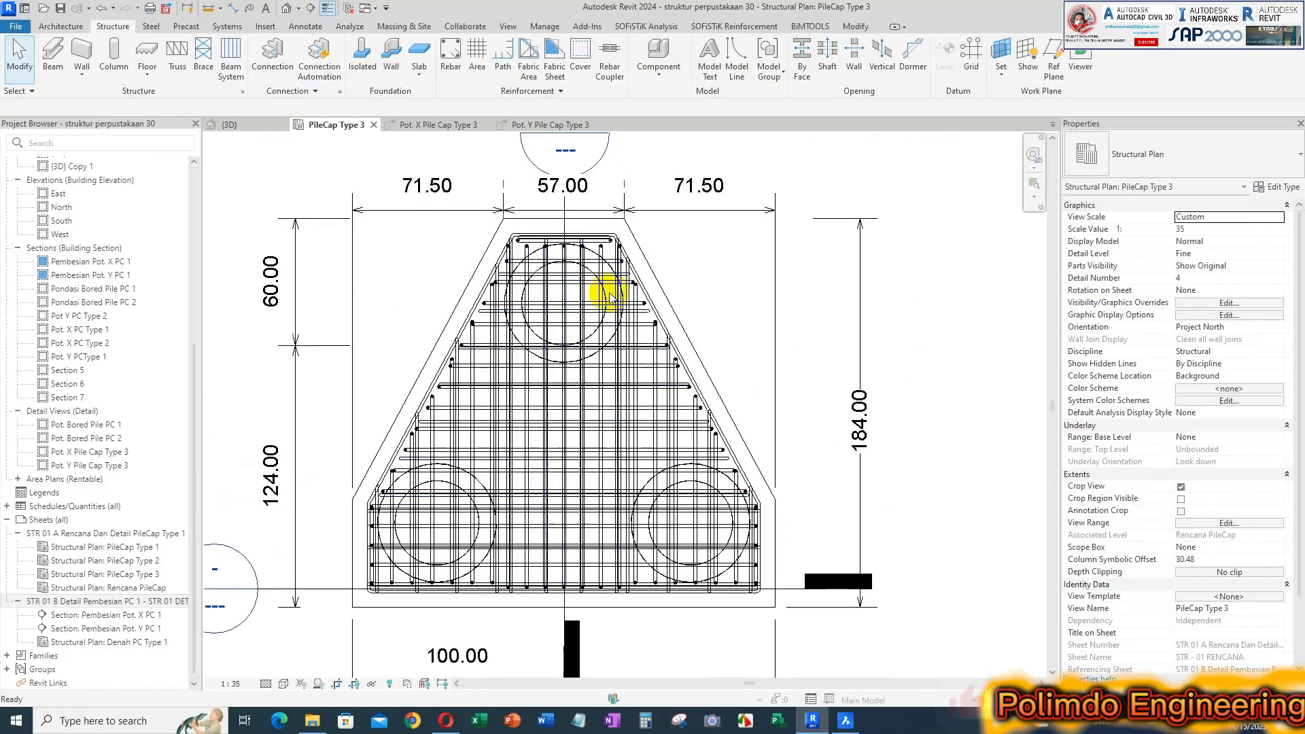
left_click(538, 129)
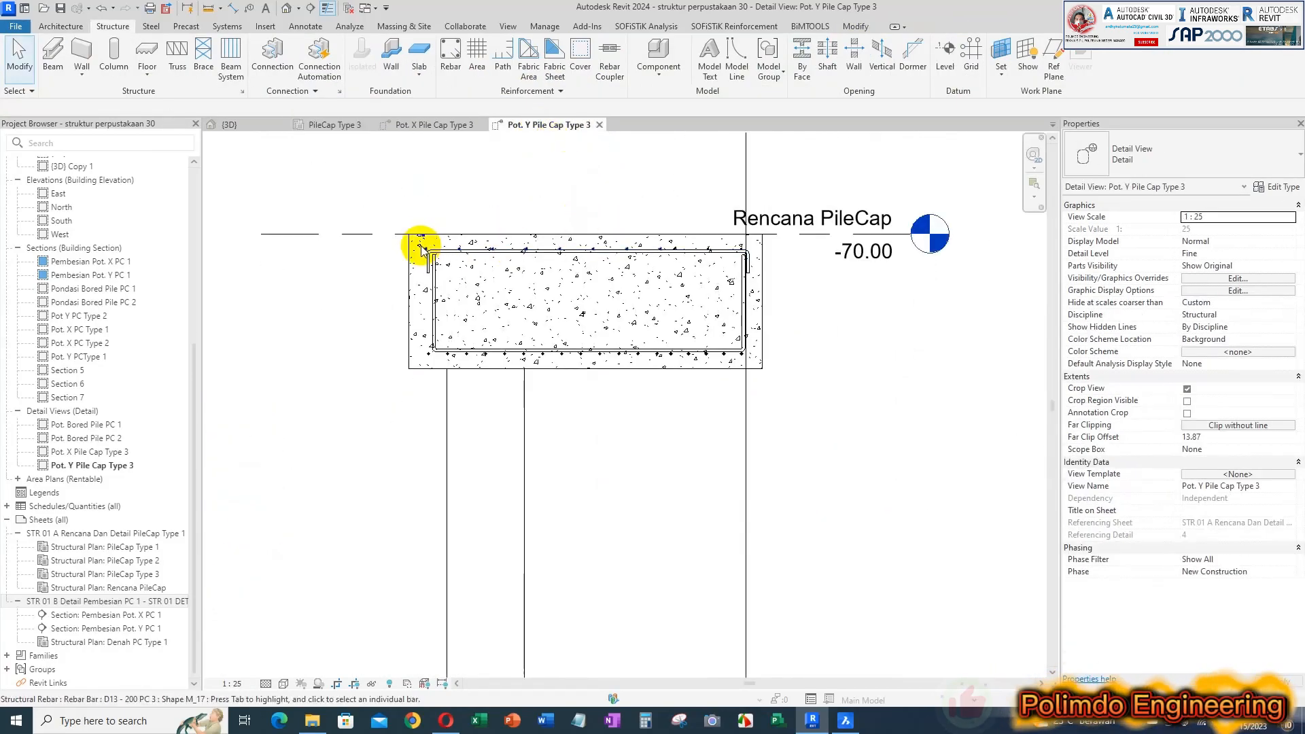
scroll(435, 243, "up", 3)
scroll(412, 238, "up", 3)
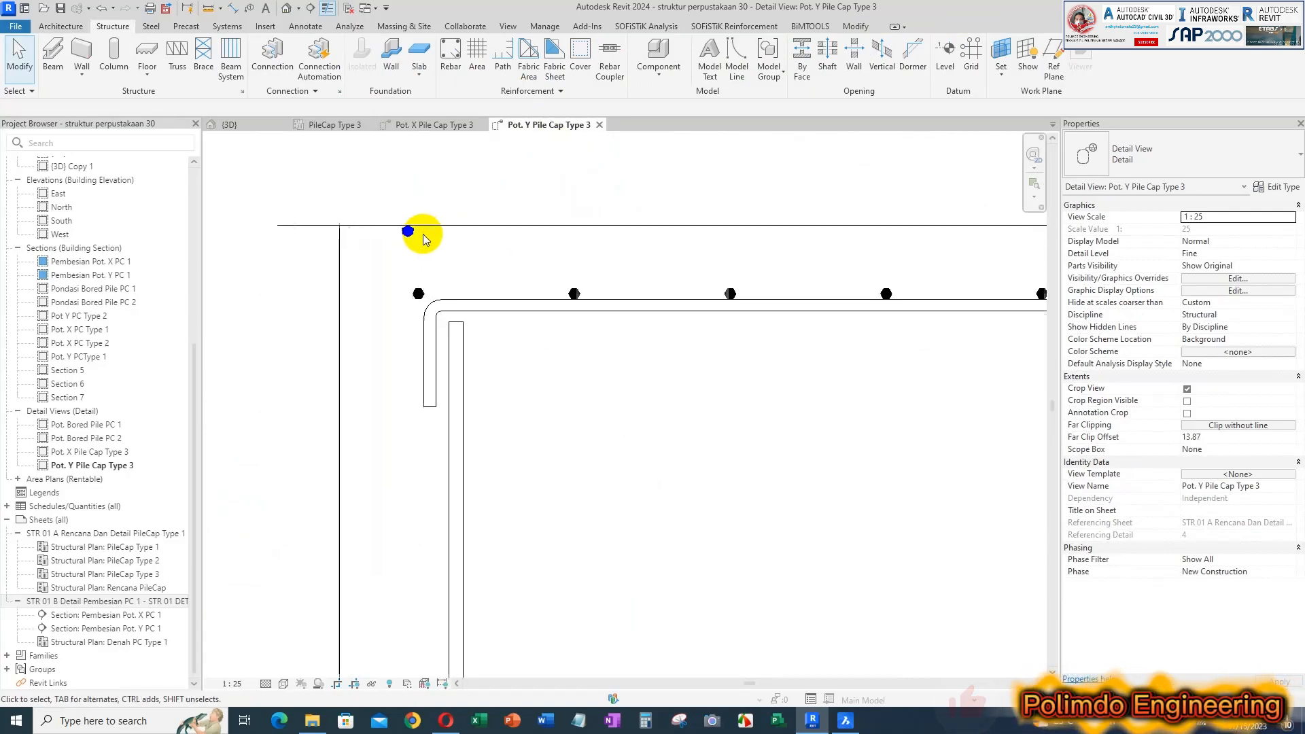
left_click(436, 126)
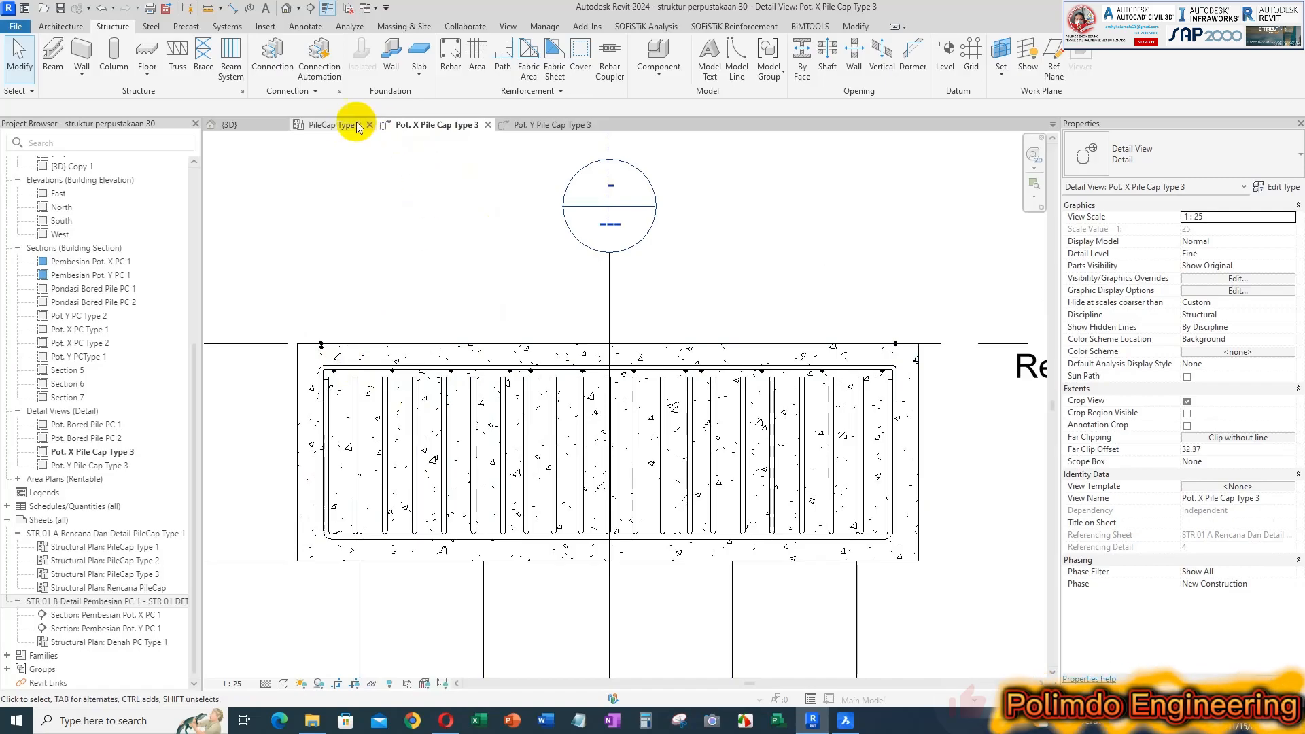
left_click(237, 126)
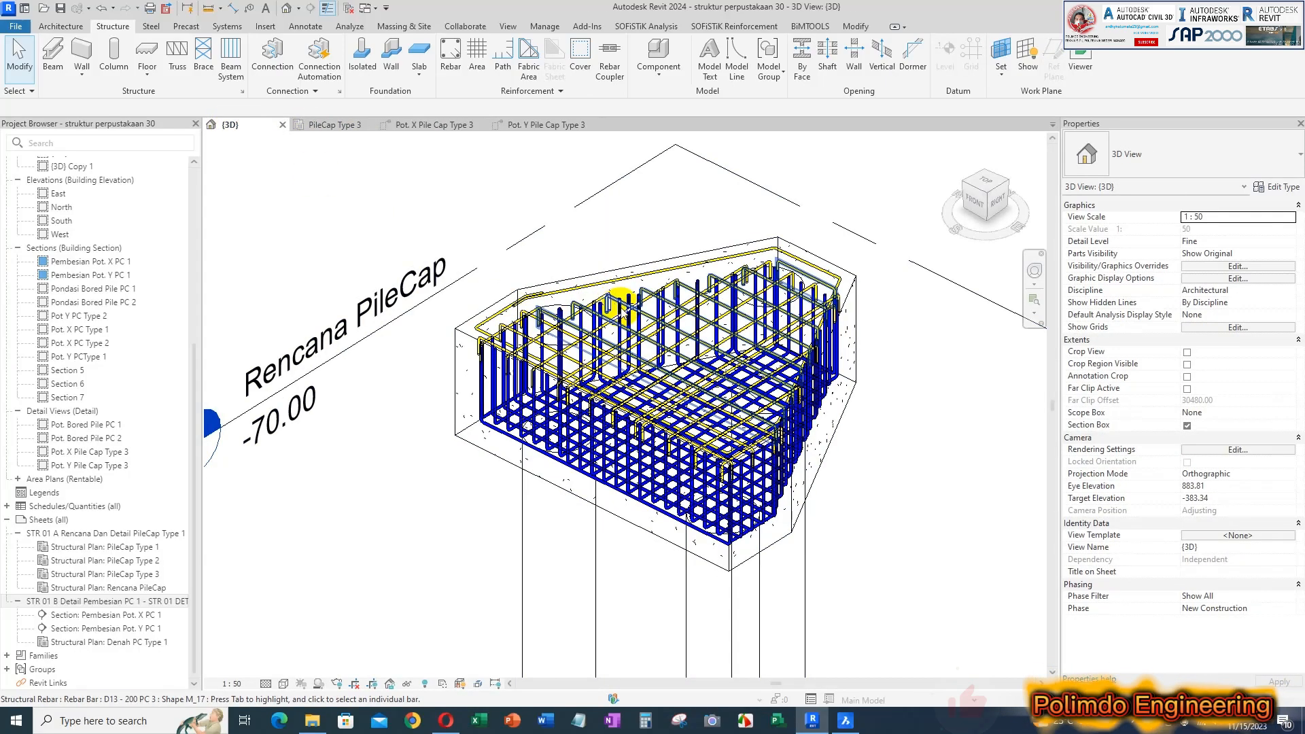
middle_click_drag(621, 292, 926, 307, "shift")
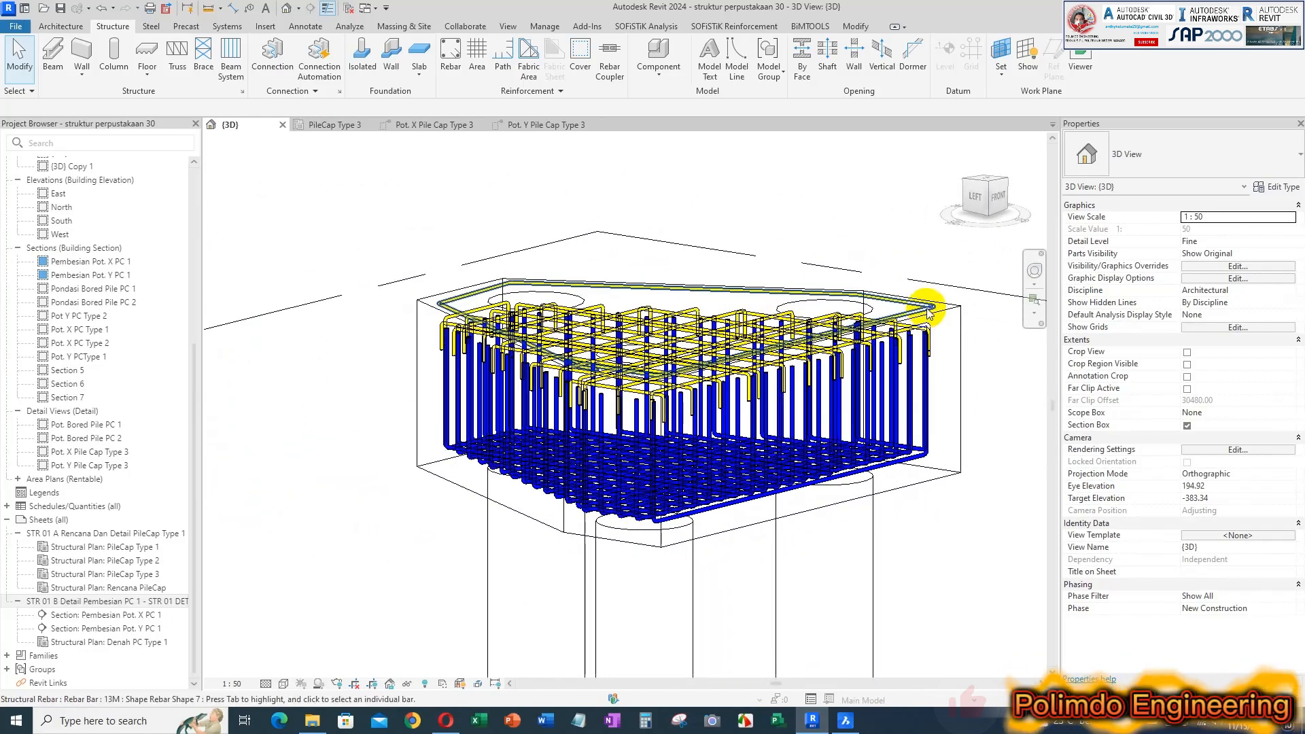
- Move the selected perimeter bar down from the cap's top edge into the cage in the Pot. X Pile Cap Type 3 section
left_click(929, 309)
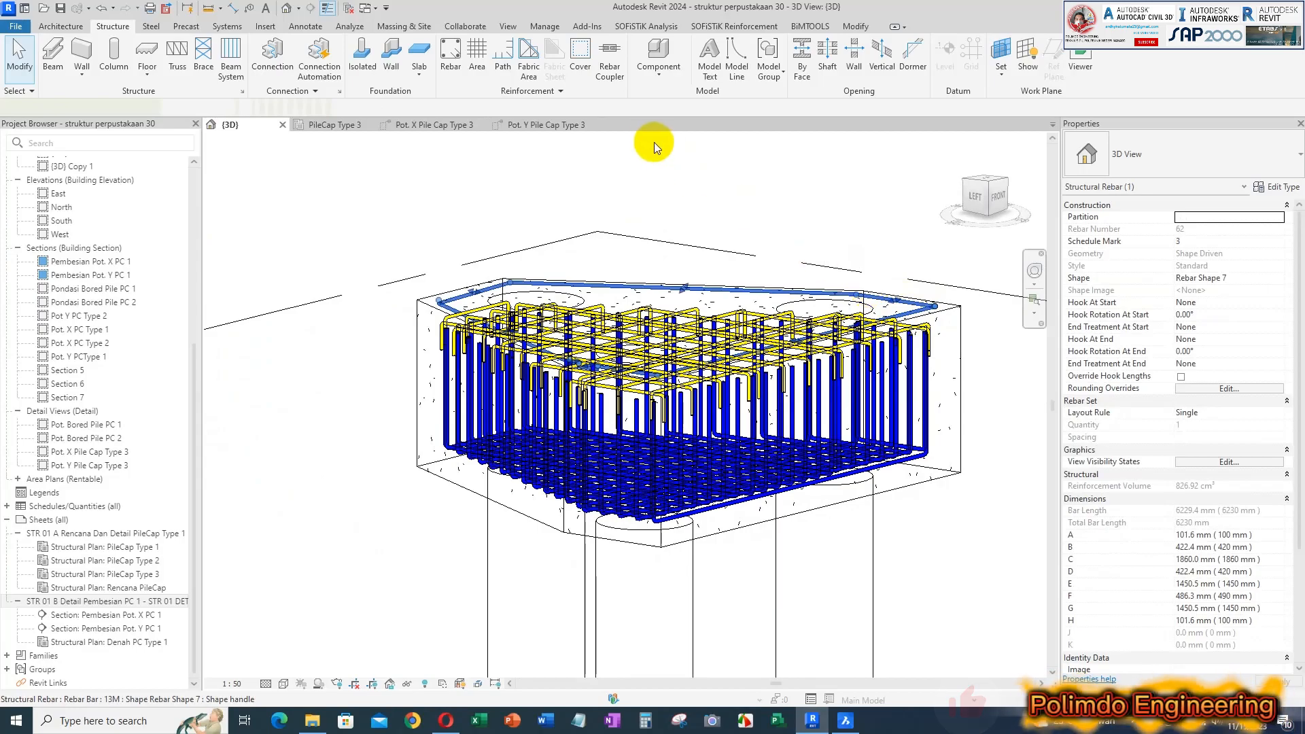
left_click(445, 127)
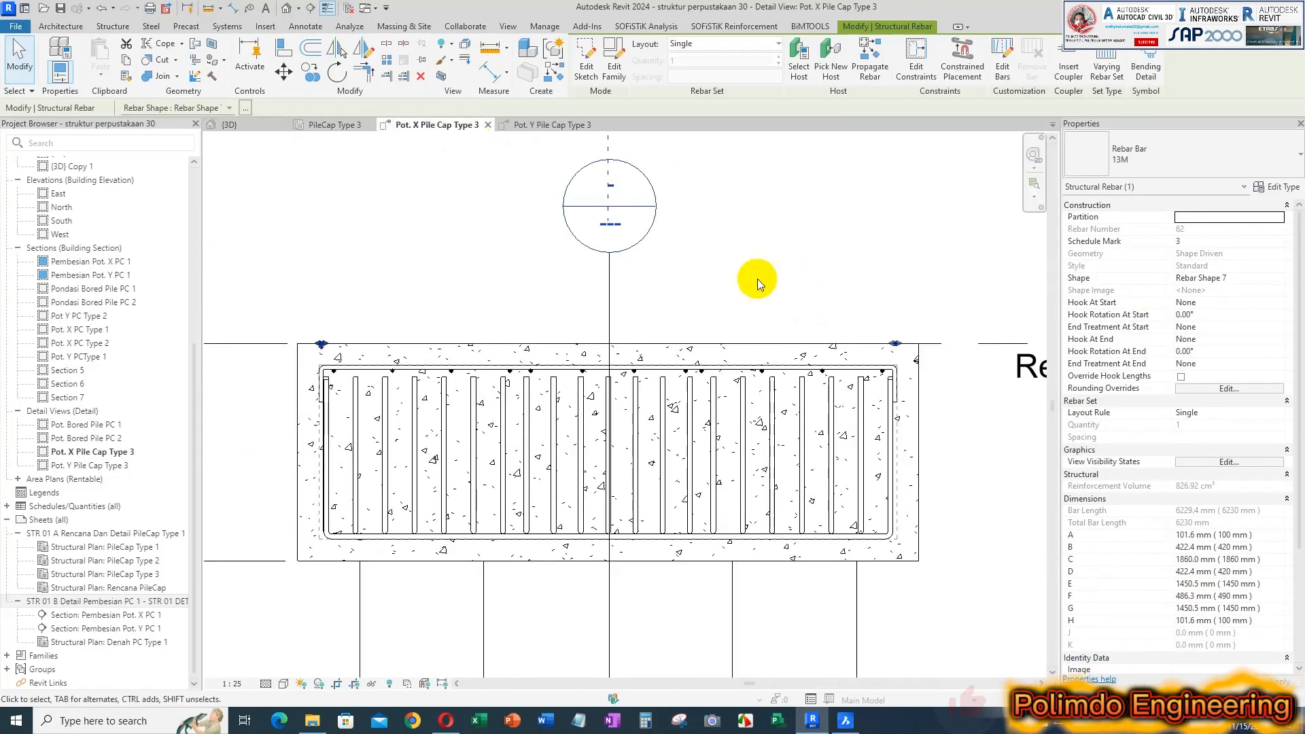
left_click(285, 71)
scroll(411, 262, "up", 5)
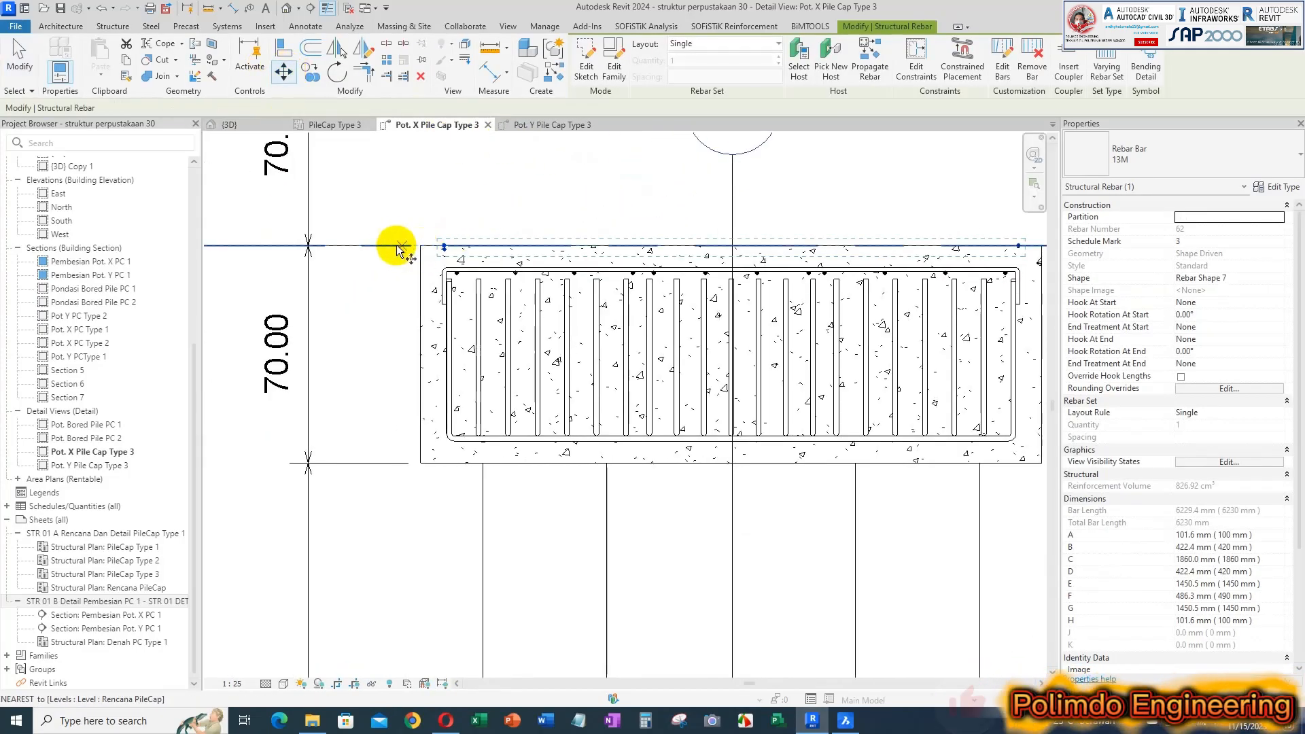
left_click(478, 307)
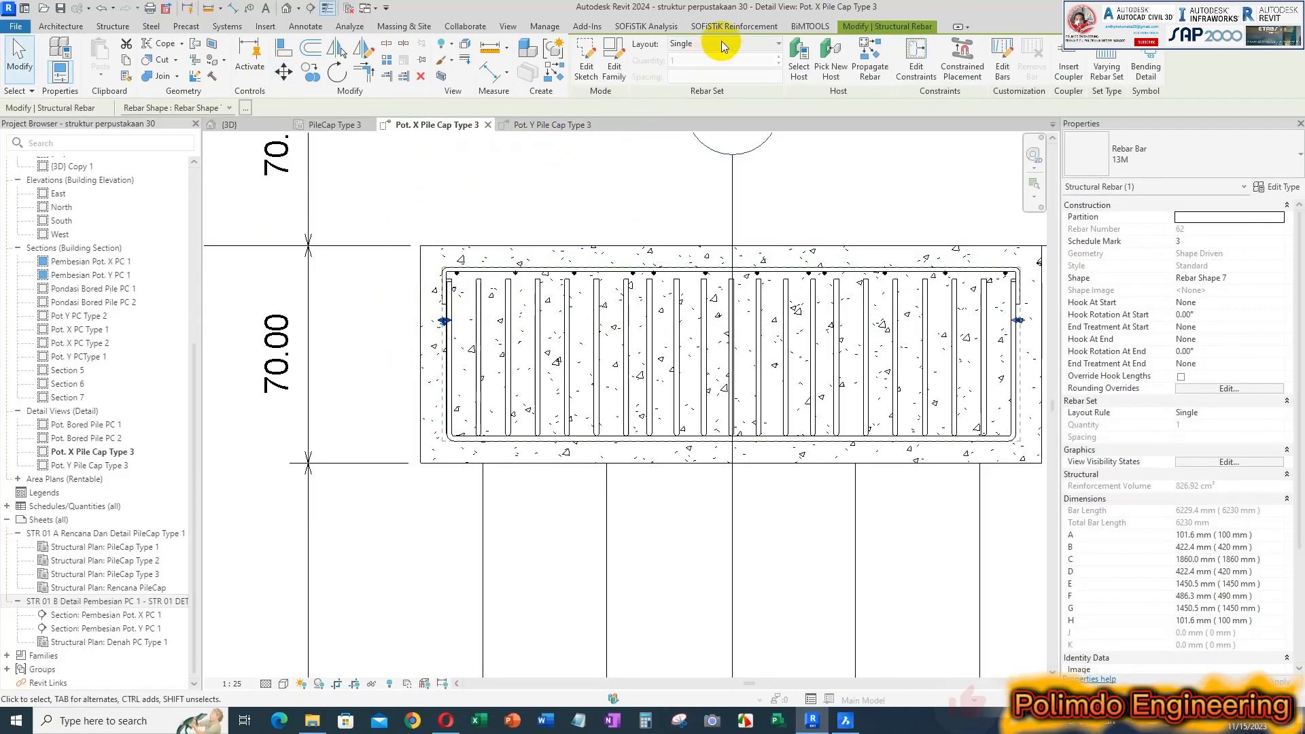
- Set the perimeter bar's layout rule to Fixed Number with a quantity of 2
left_click(713, 46)
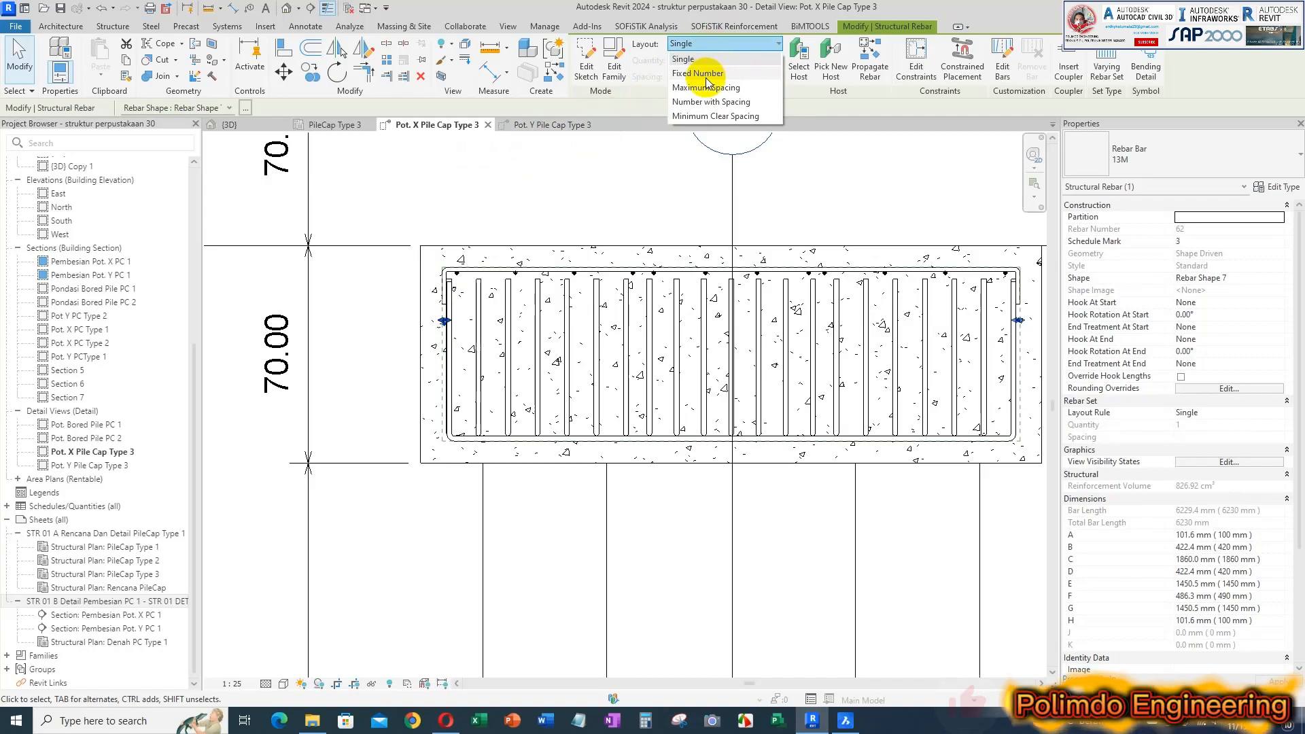
left_click(700, 73)
left_click(782, 63)
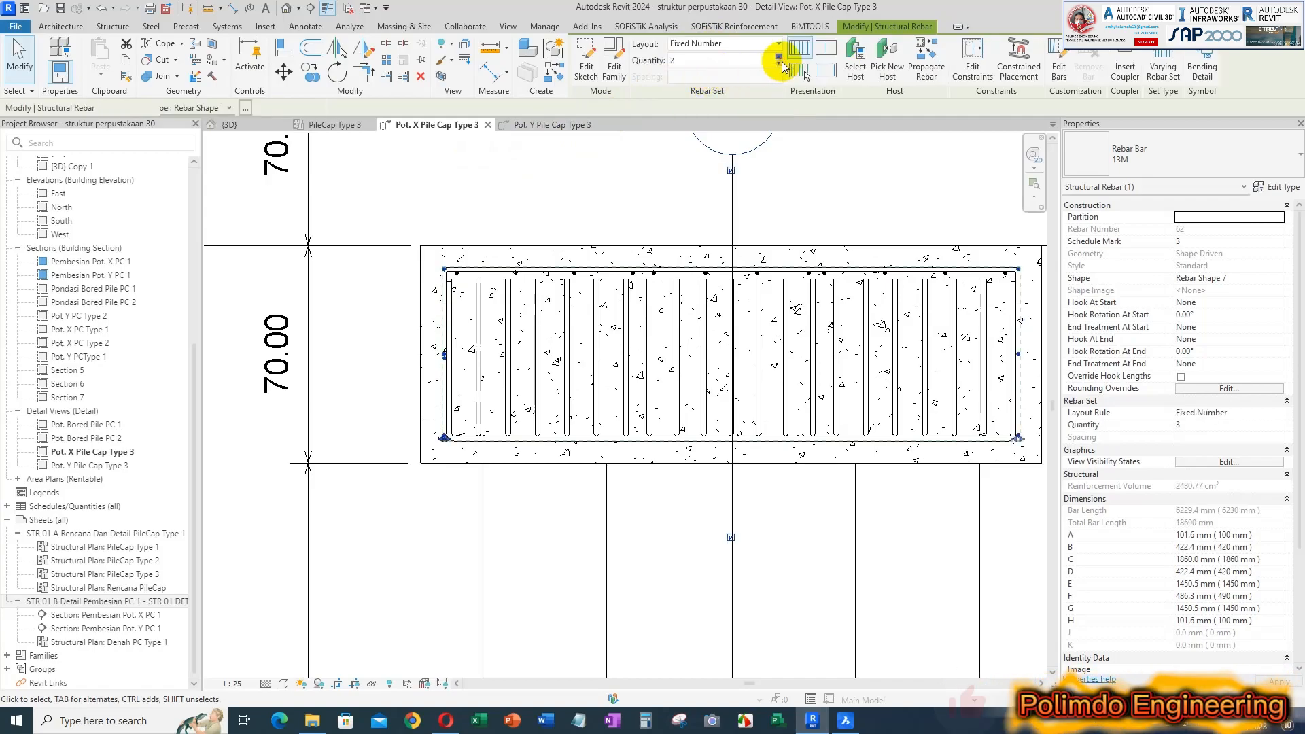
scroll(445, 431, "up", 3)
key("Escape")
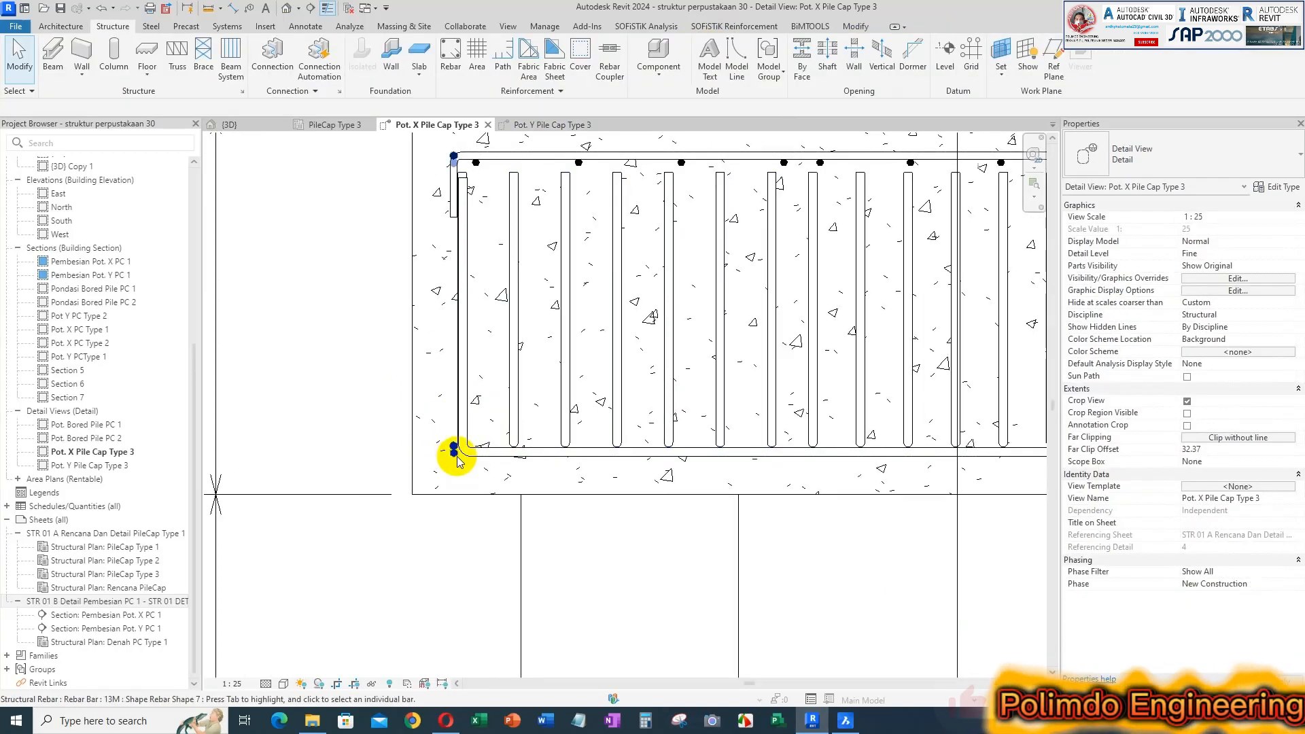
- Examine the position of the perimeter bar set within the pile cap cage in the {3D} view
scroll(431, 225, "down", 3)
left_click(247, 128)
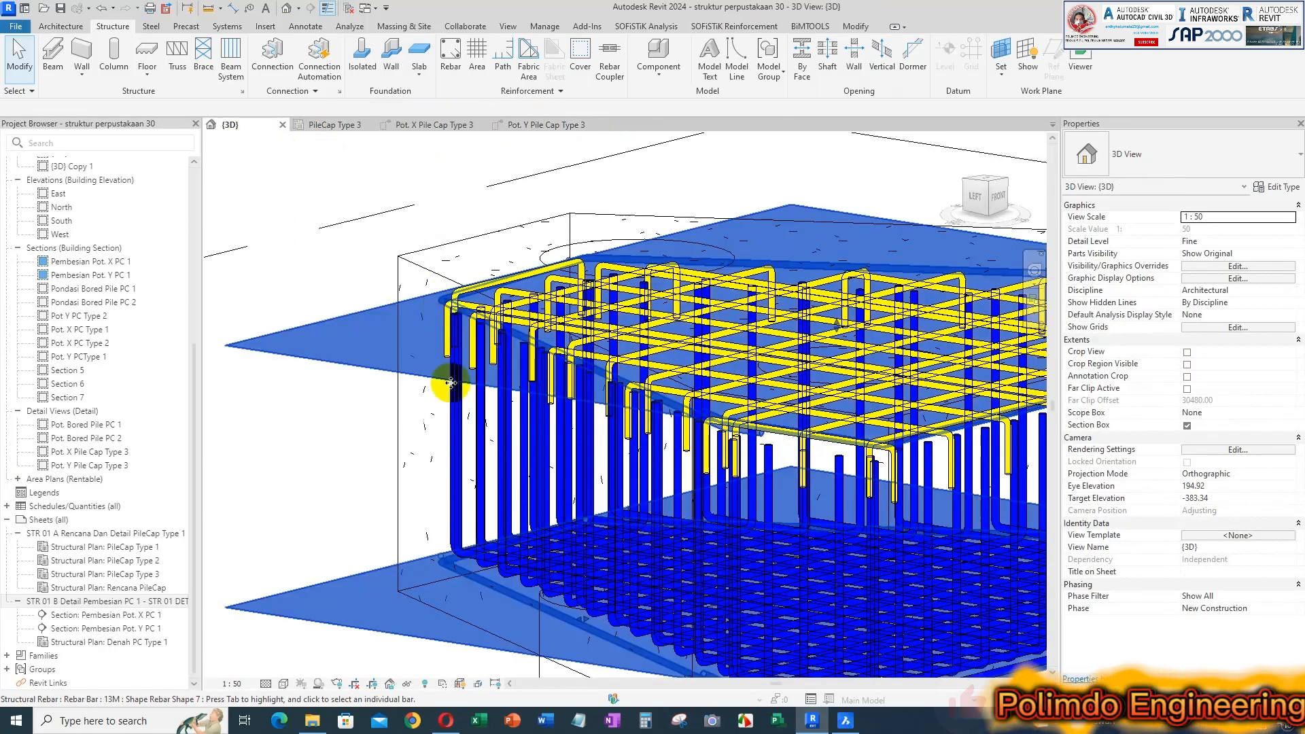
left_click(453, 503)
left_click(458, 580)
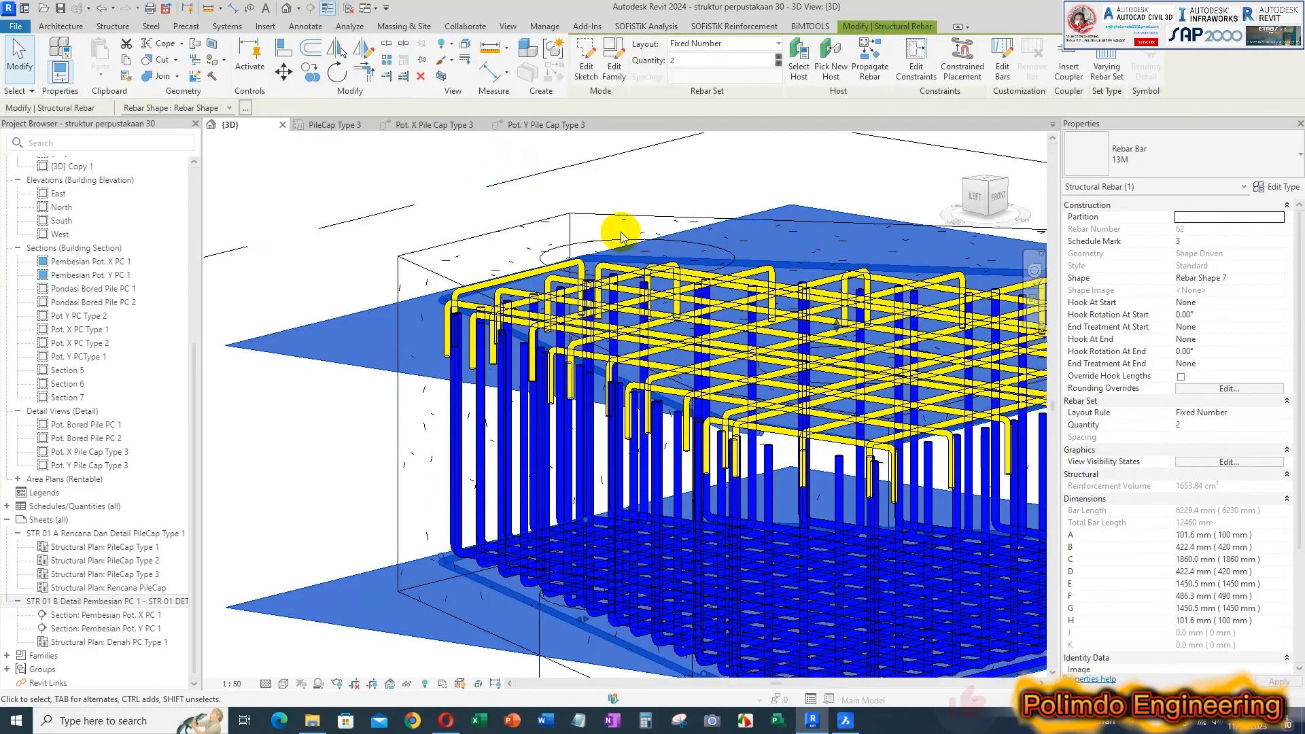
scroll(449, 224, "down", 2)
middle_click_drag(680, 325, 537, 297)
middle_click_drag(628, 320, 616, 364, "shift")
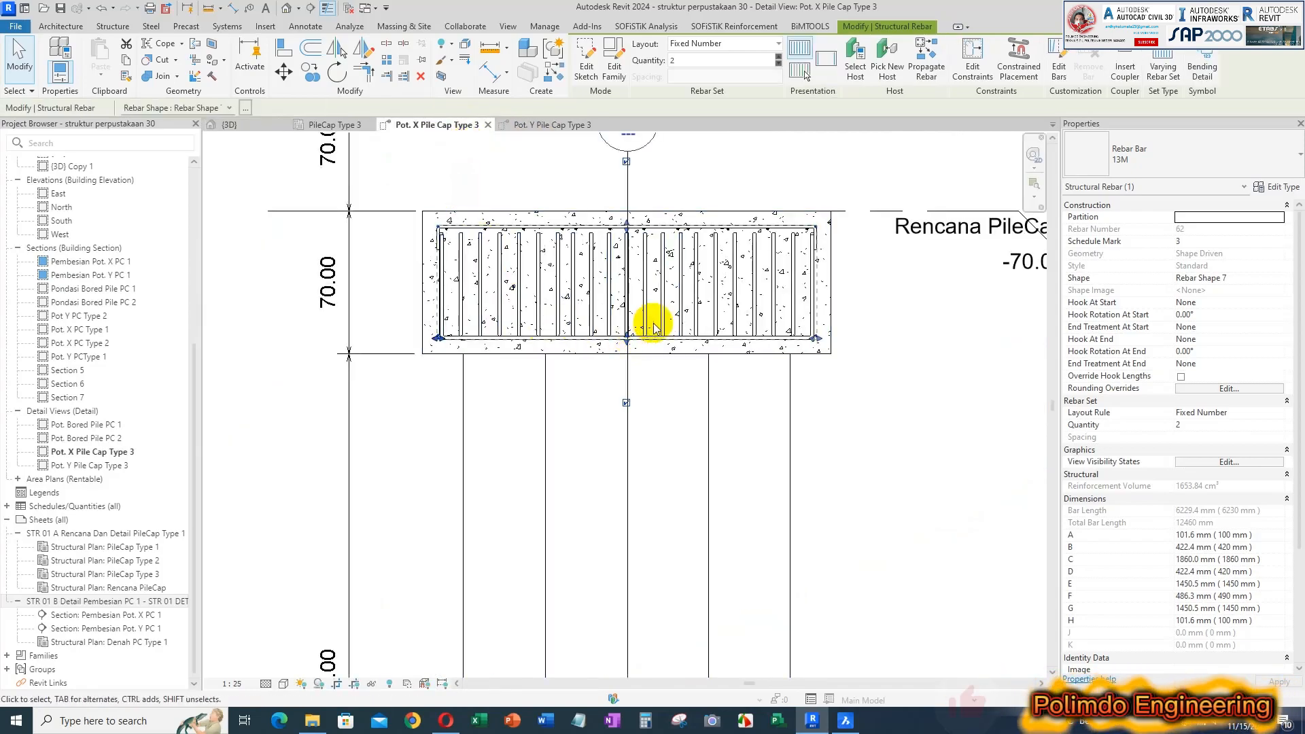
- In the Pot. X section, pull the set's lower and upper bar planes inward to roughly the third points of the cage height
scroll(646, 316, "up", 4)
scroll(636, 408, "down", 1)
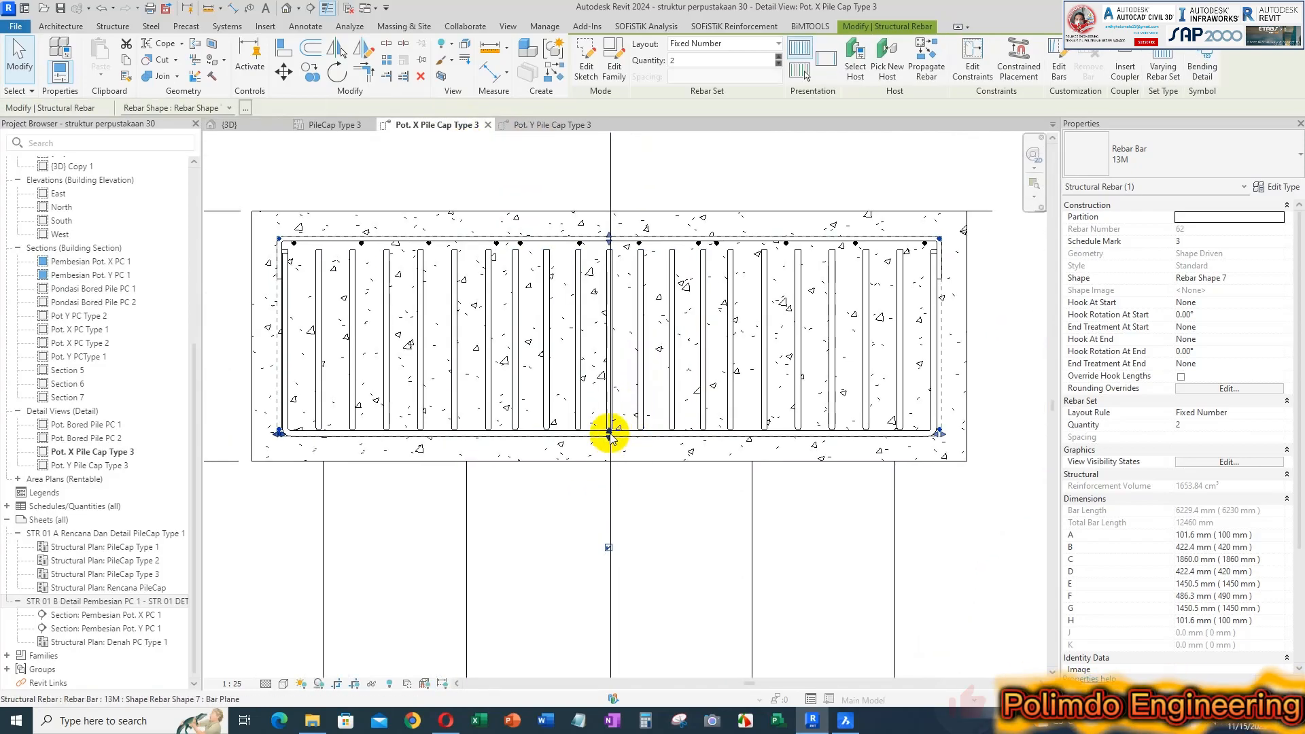
left_click_drag(610, 432, 616, 377)
left_click_drag(606, 238, 610, 272)
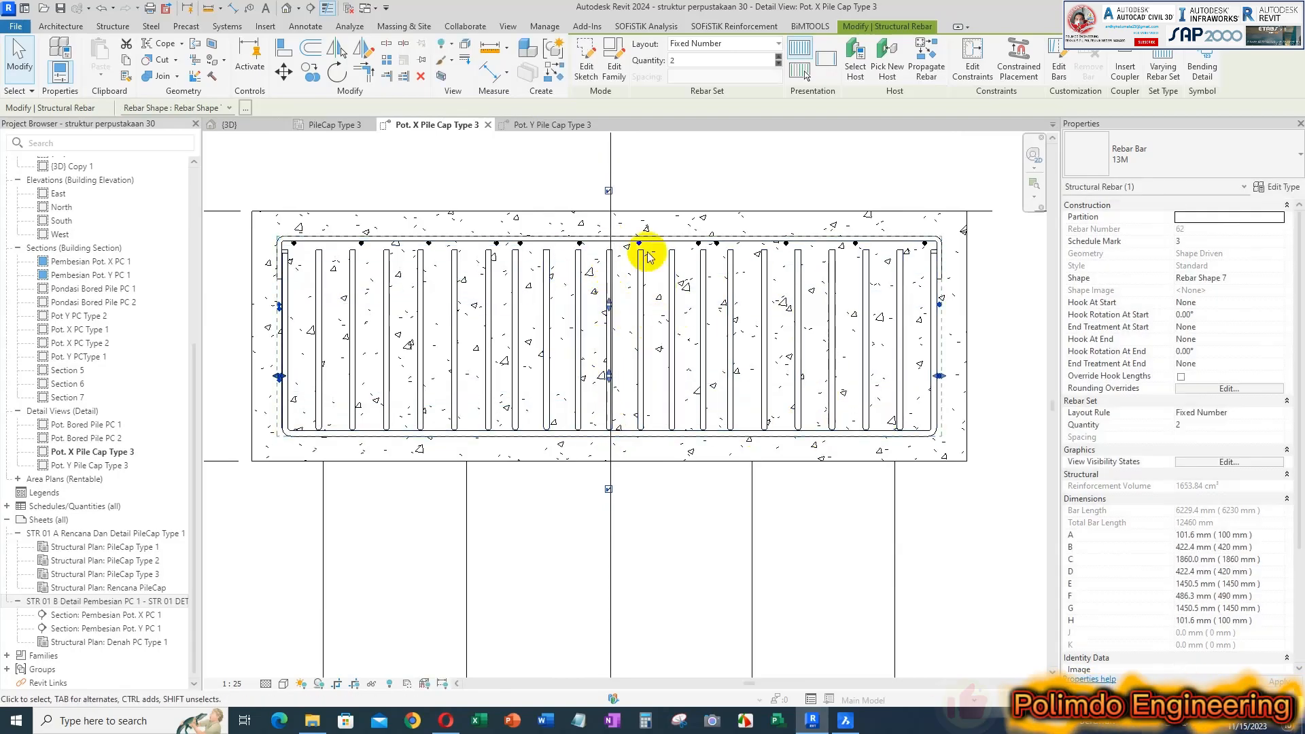
- Examine the two perimeter side bars around the cage in the {3D} view and the Pot. X Pile Cap Type 3 section
left_click(252, 127)
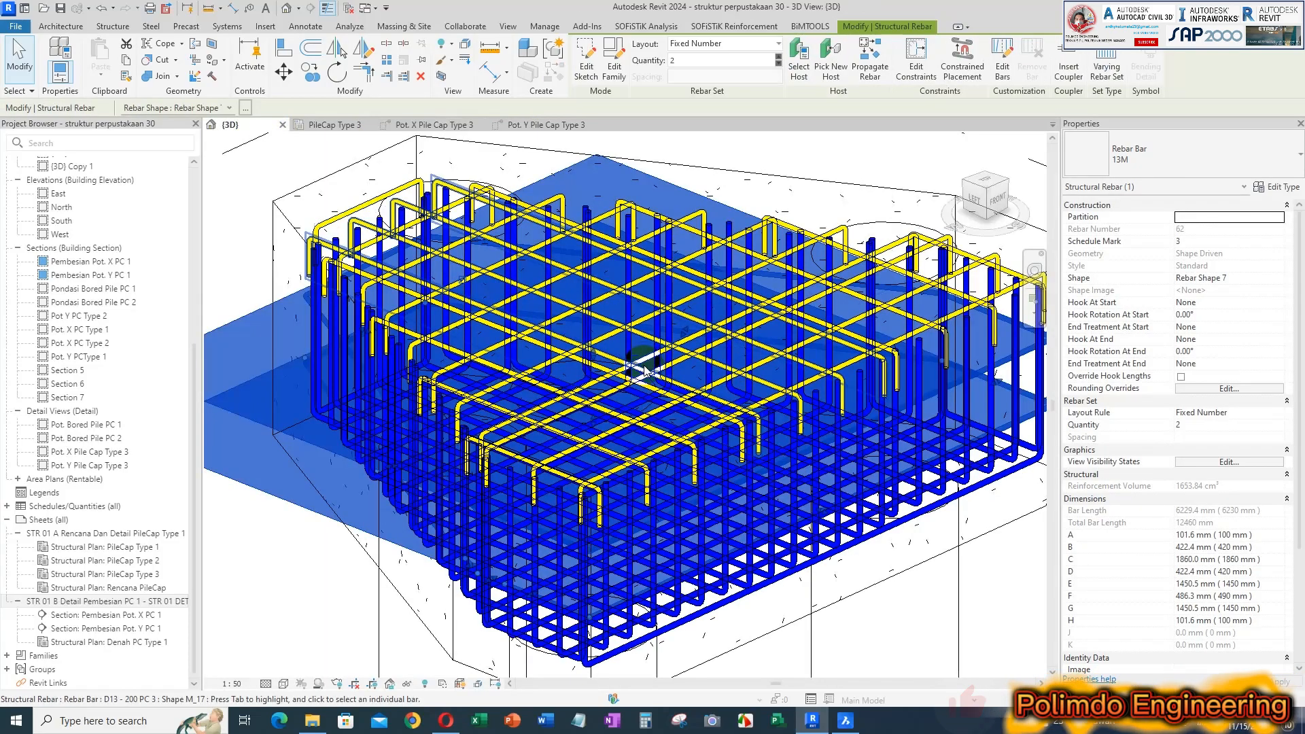
key("Escape")
scroll(721, 388, "down", 5)
middle_click_drag(717, 400, 912, 414, "shift")
scroll(670, 490, "up", 5)
scroll(673, 425, "down", 5)
middle_click_drag(673, 425, 816, 388, "shift")
scroll(460, 276, "up", 5)
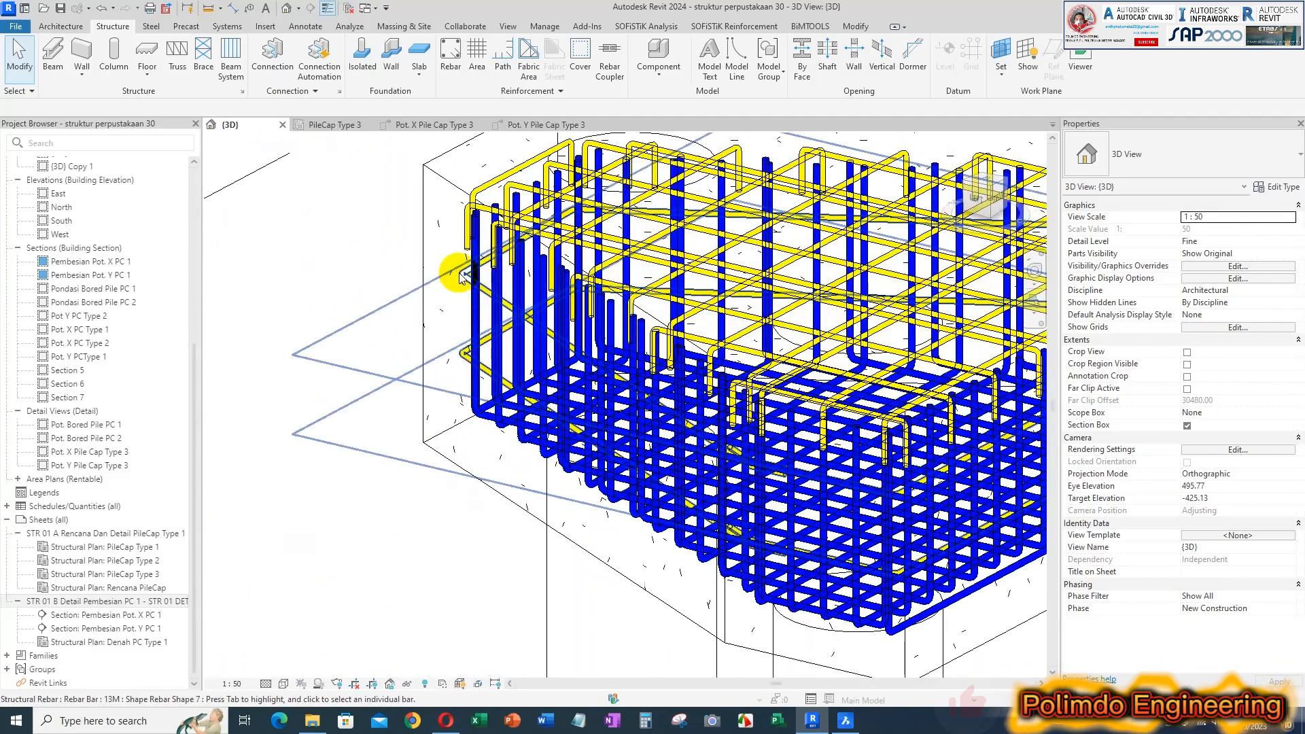
left_click(461, 276)
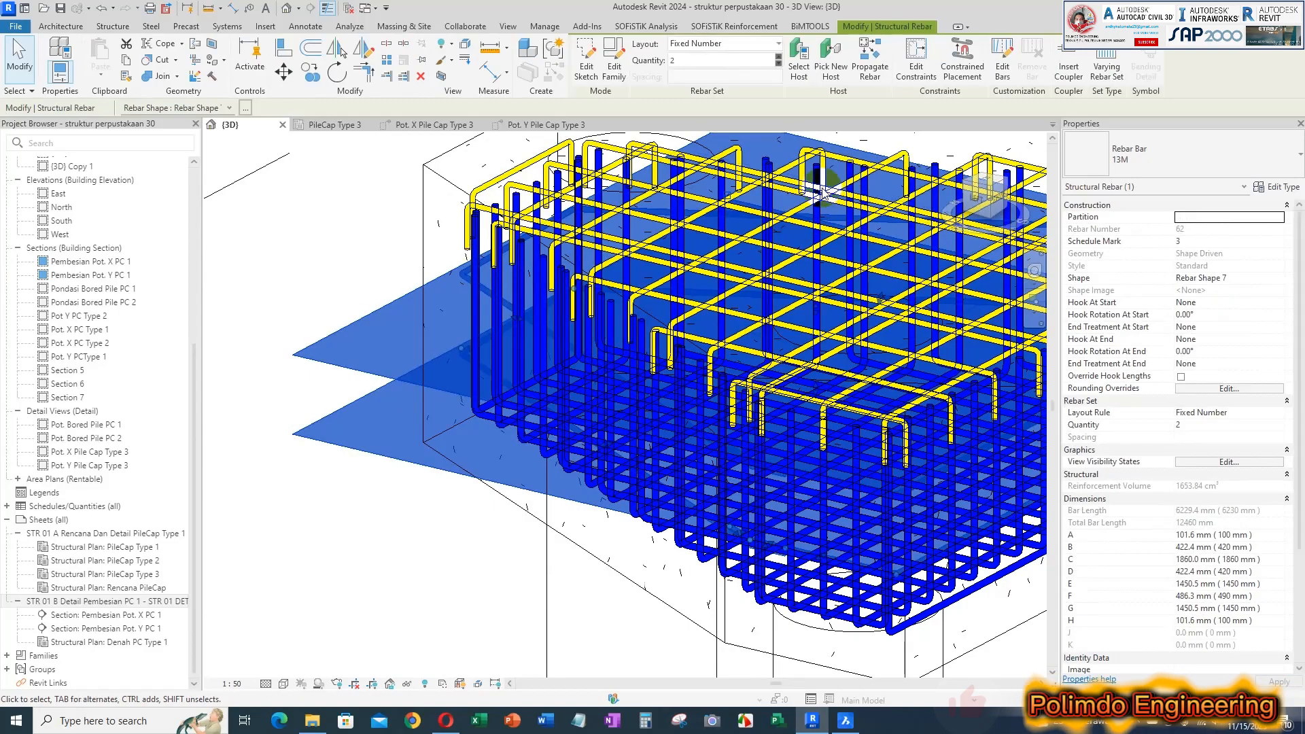
key("Escape")
scroll(601, 381, "down", 5)
middle_click_drag(602, 381, 579, 155, "shift")
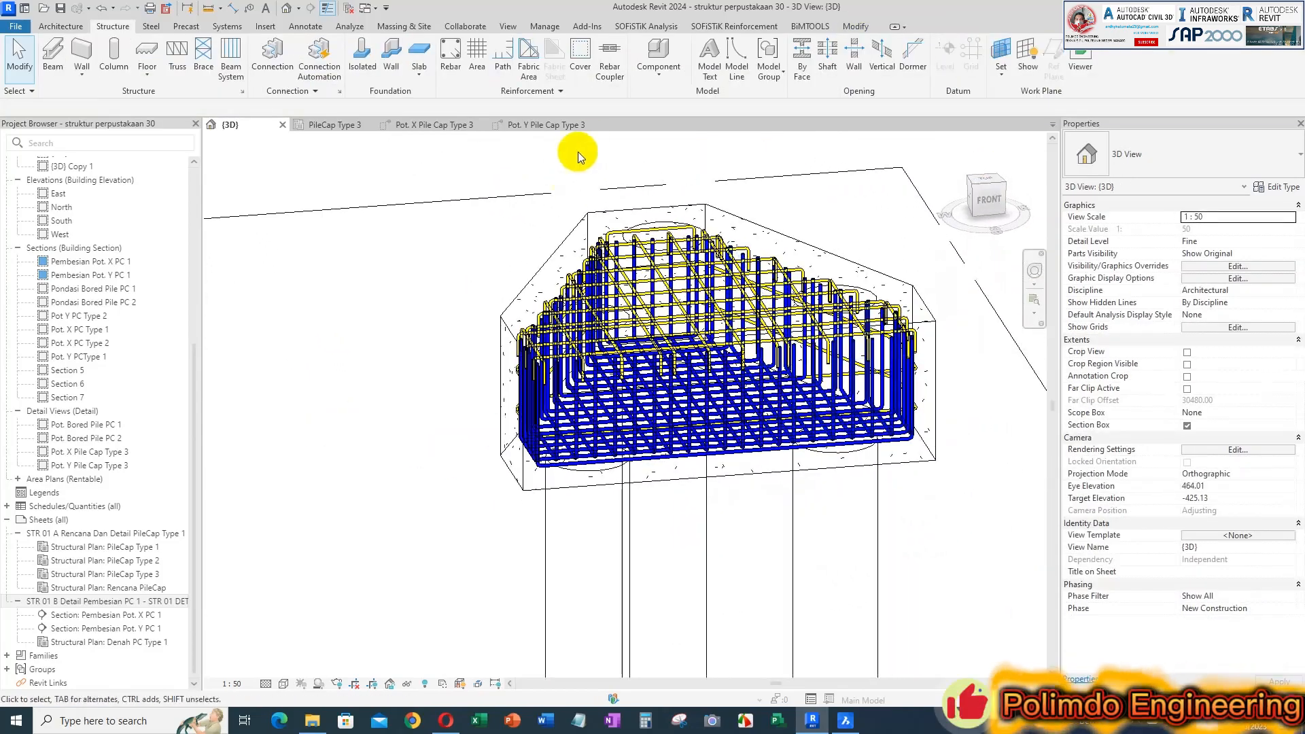
left_click(459, 127)
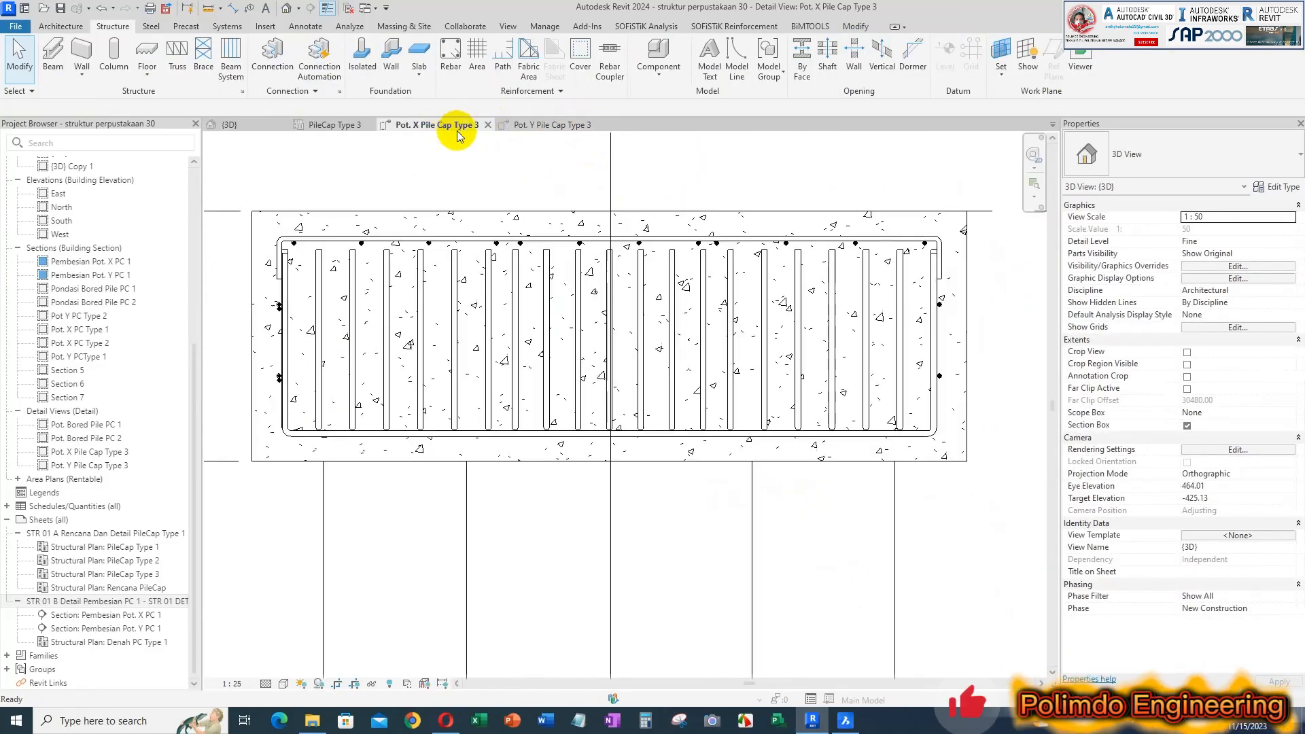
left_click(945, 314)
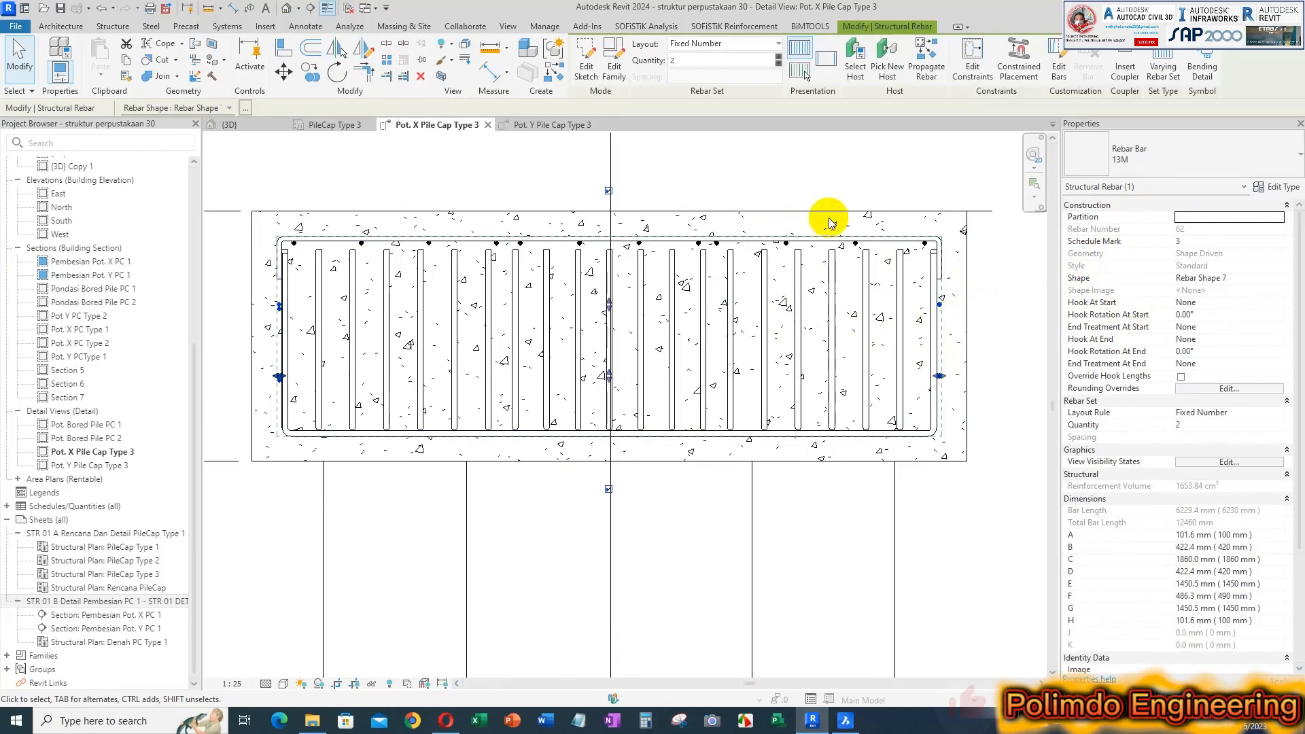
left_click(415, 134)
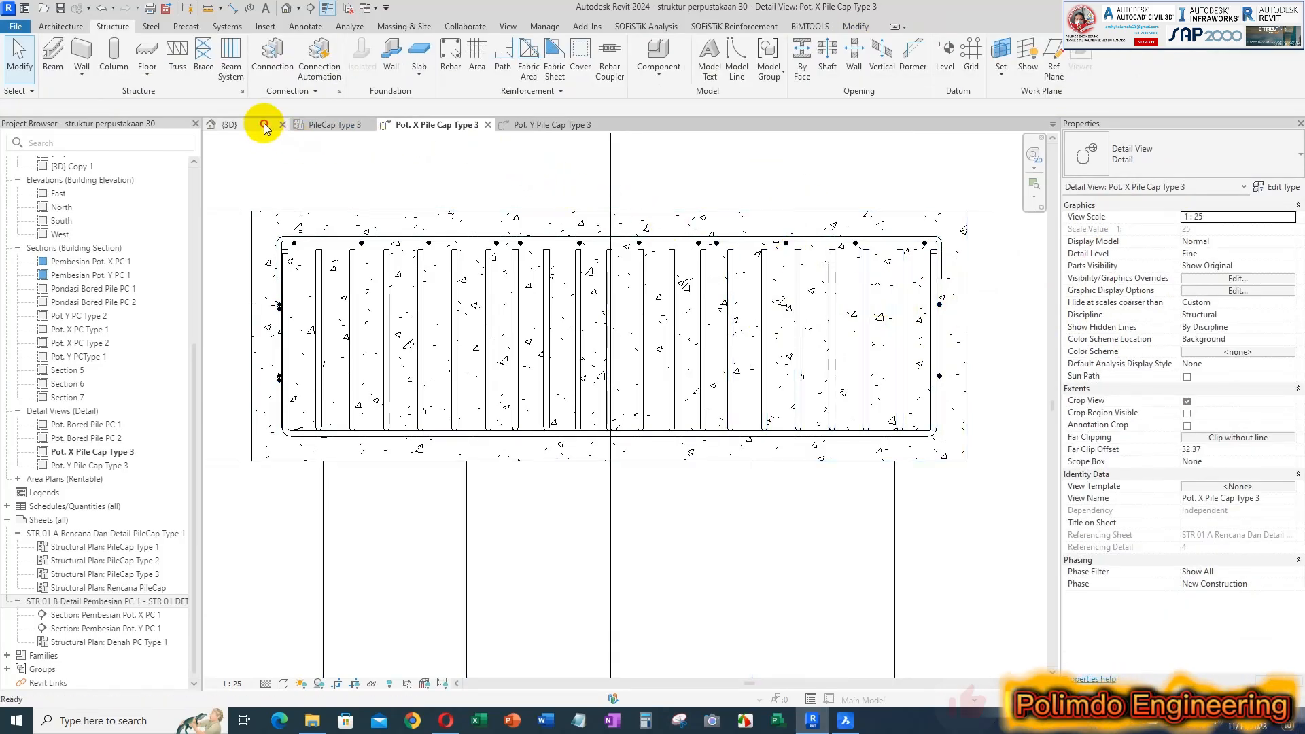
- Override the perimeter bars' graphics by element in the {3D} view with a solid fill surface foreground pattern in Red
left_click(264, 129)
middle_click_drag(509, 364, 534, 336, "shift")
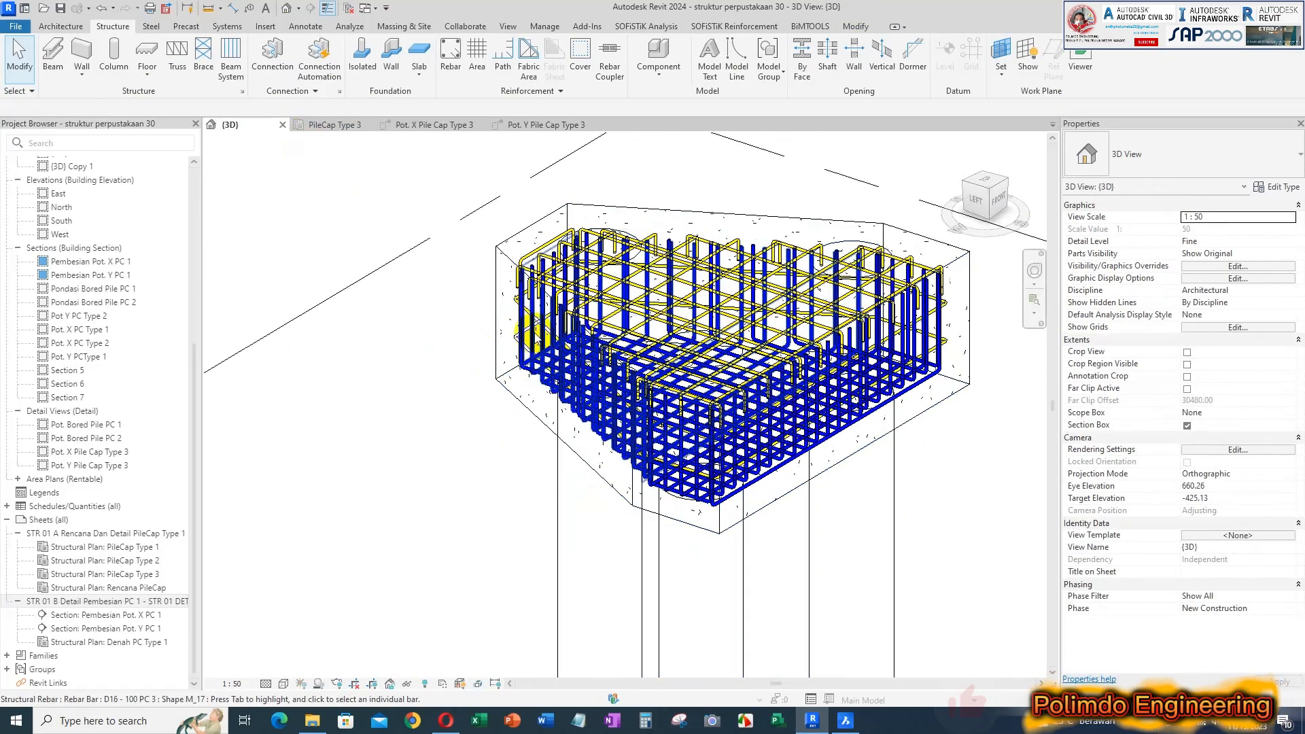
scroll(486, 258, "up", 5)
left_click(486, 258)
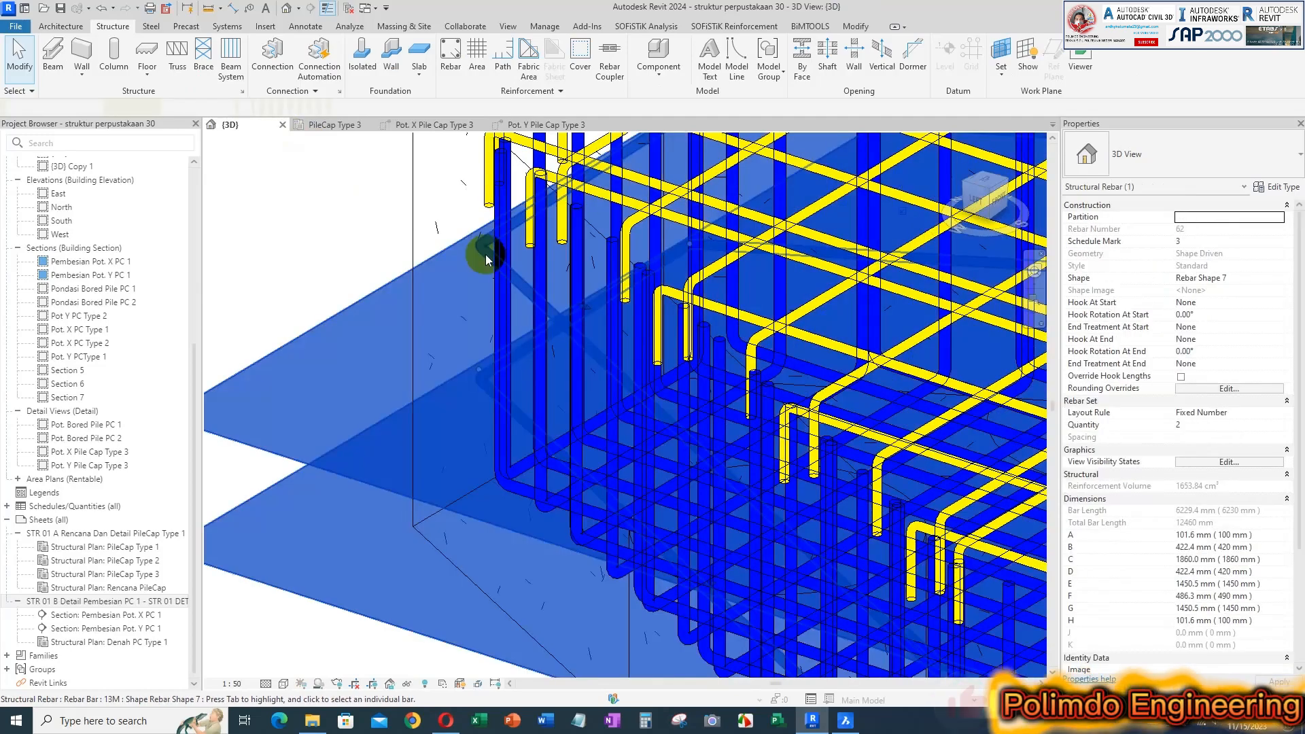
right_click(486, 258)
mouse_move(590, 379)
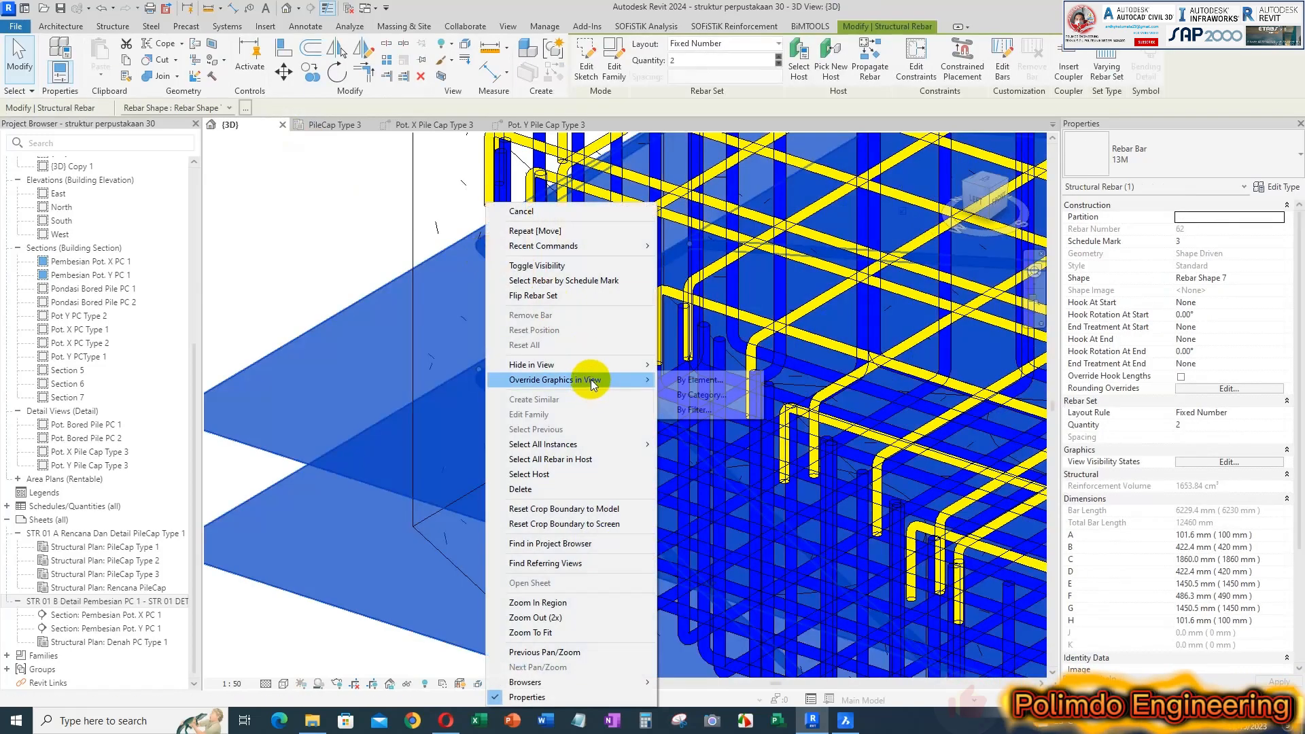
left_click(670, 381)
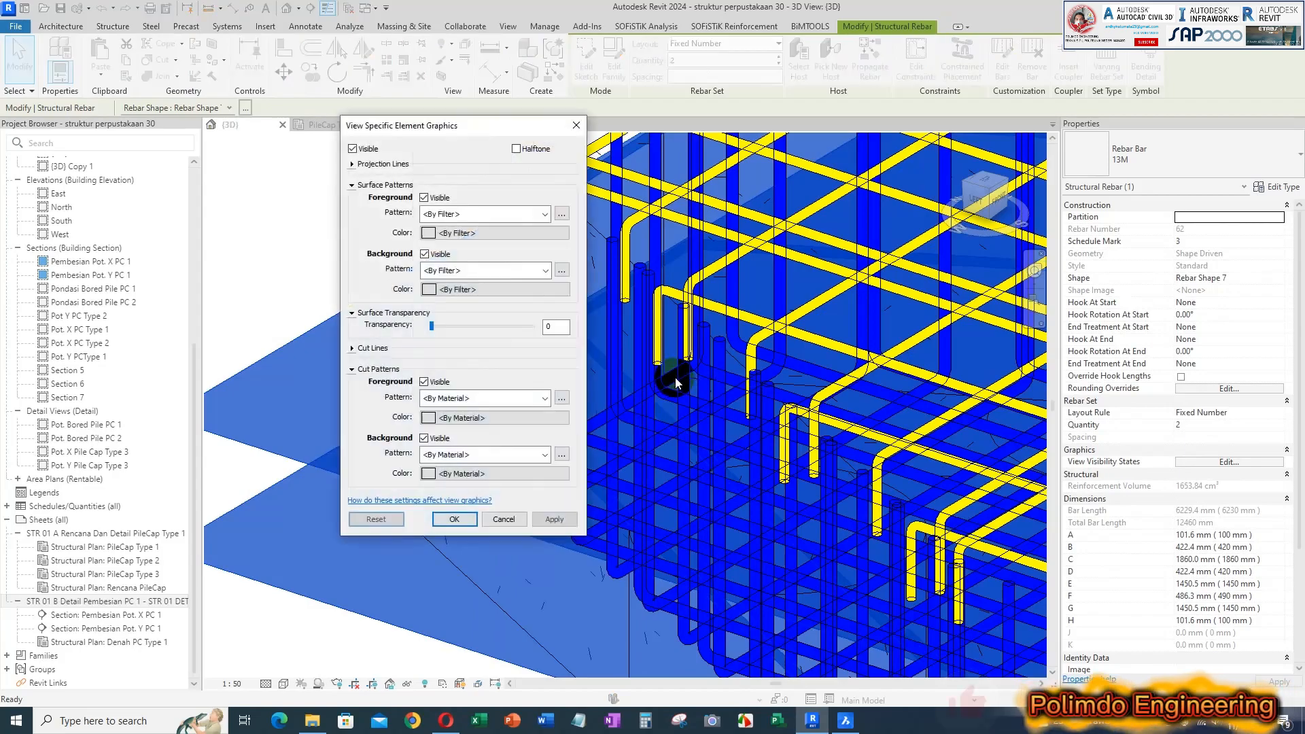
left_click(482, 214)
left_click(466, 238)
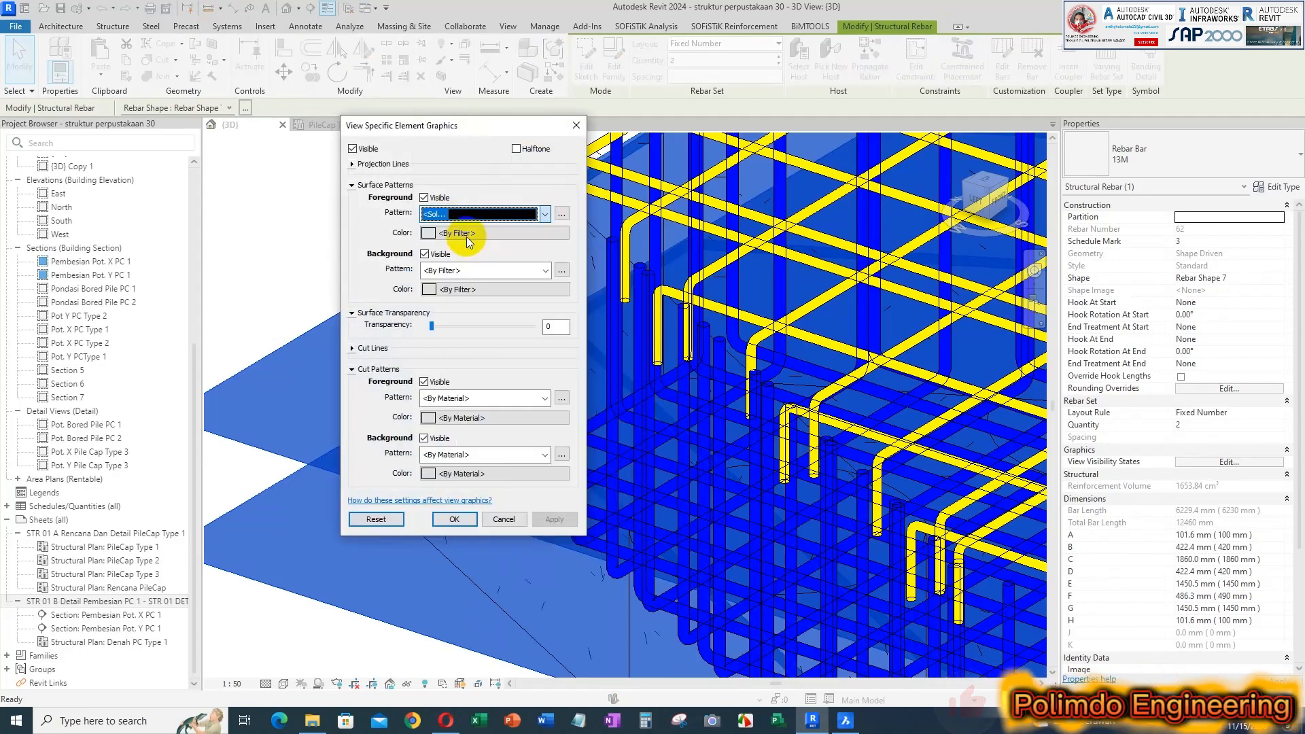
left_click(464, 234)
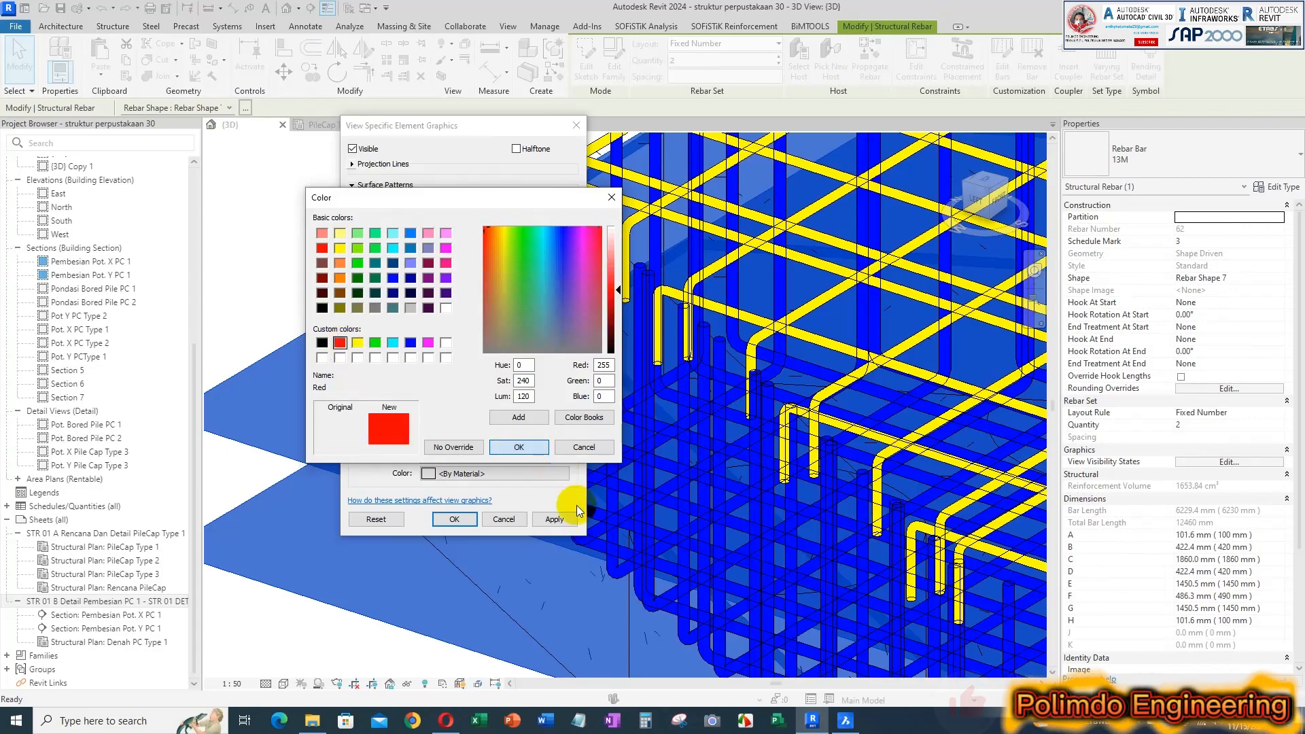
key("Return")
left_click(560, 521)
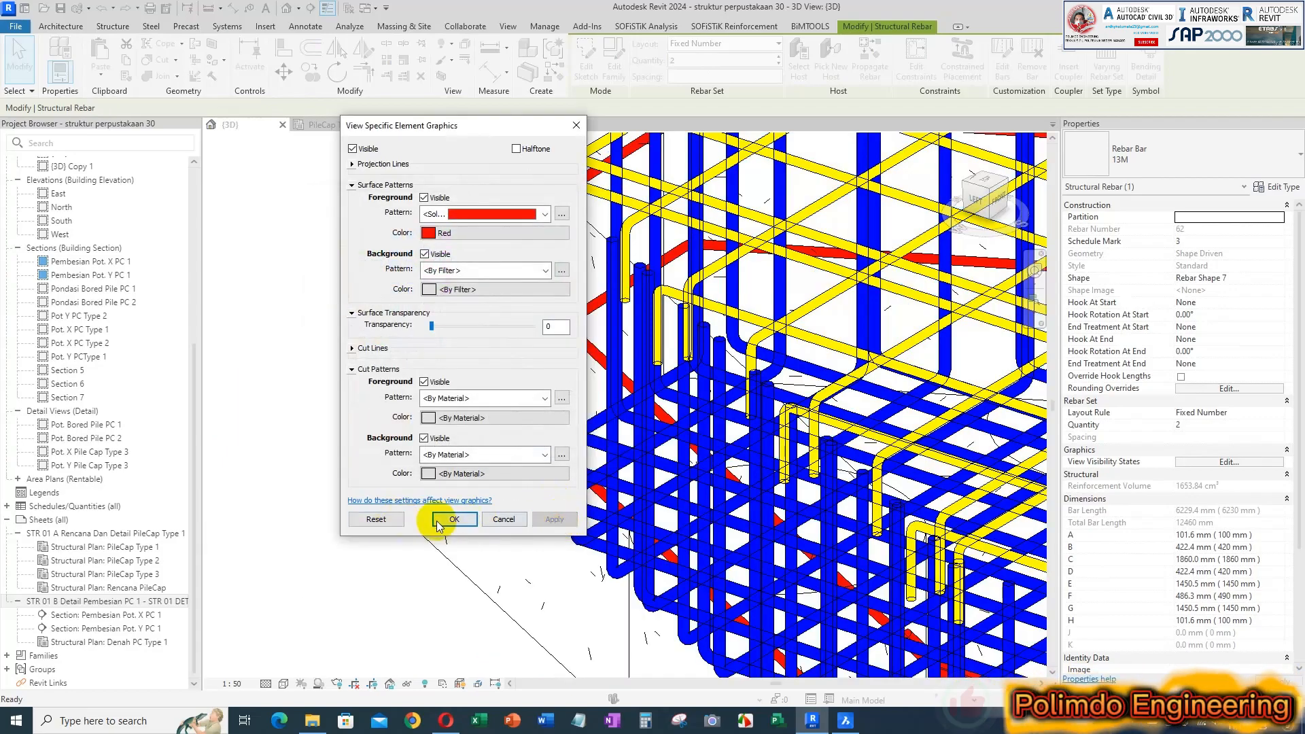
left_click(454, 519)
scroll(402, 307, "down", 5)
key("Escape")
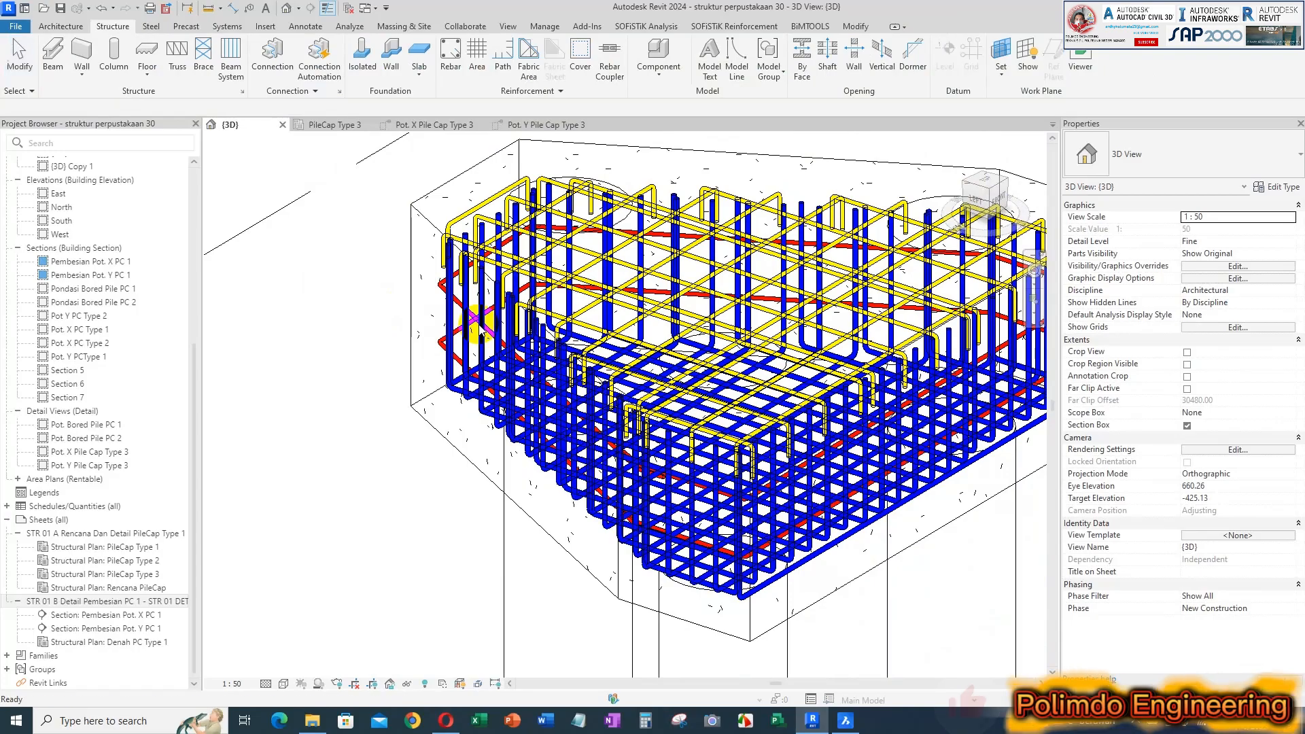
- Select all rebar in the pile cap host and set its view visibility state to unobscured in the {3D} view
scroll(463, 328, "up", 10)
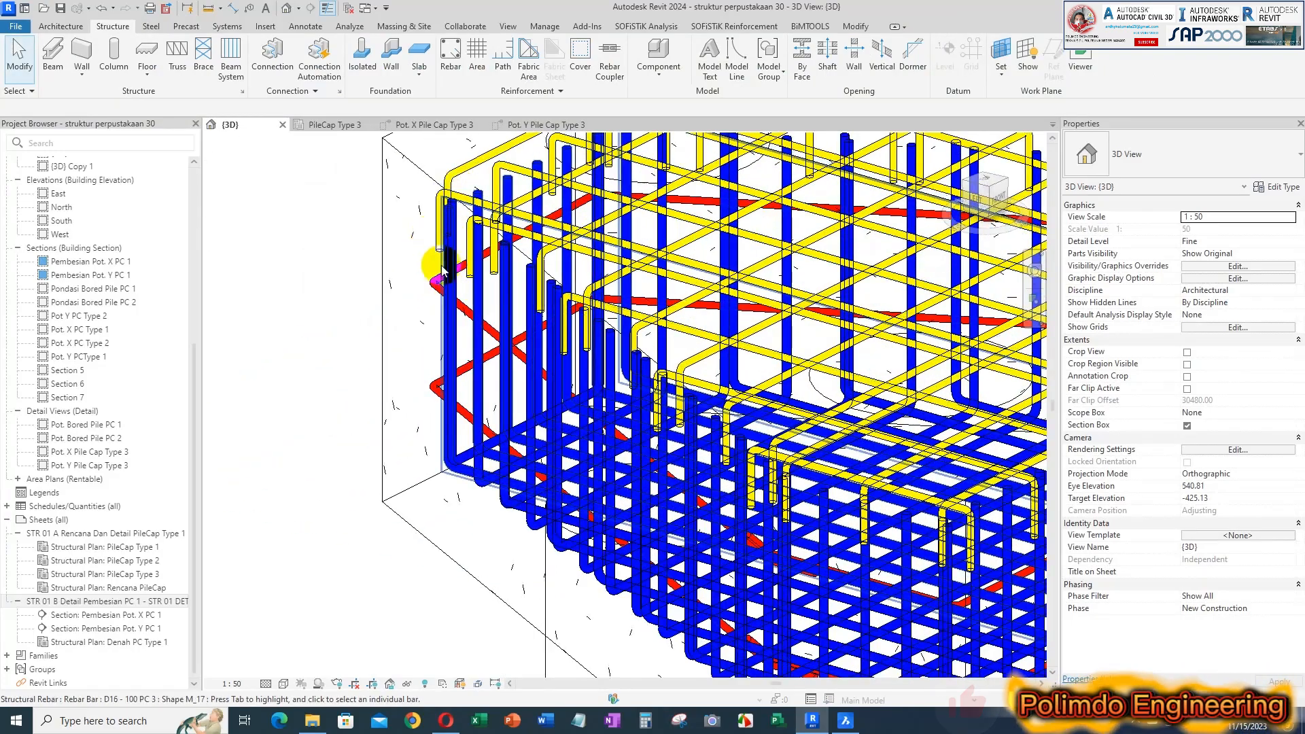
scroll(352, 460, "down", 5)
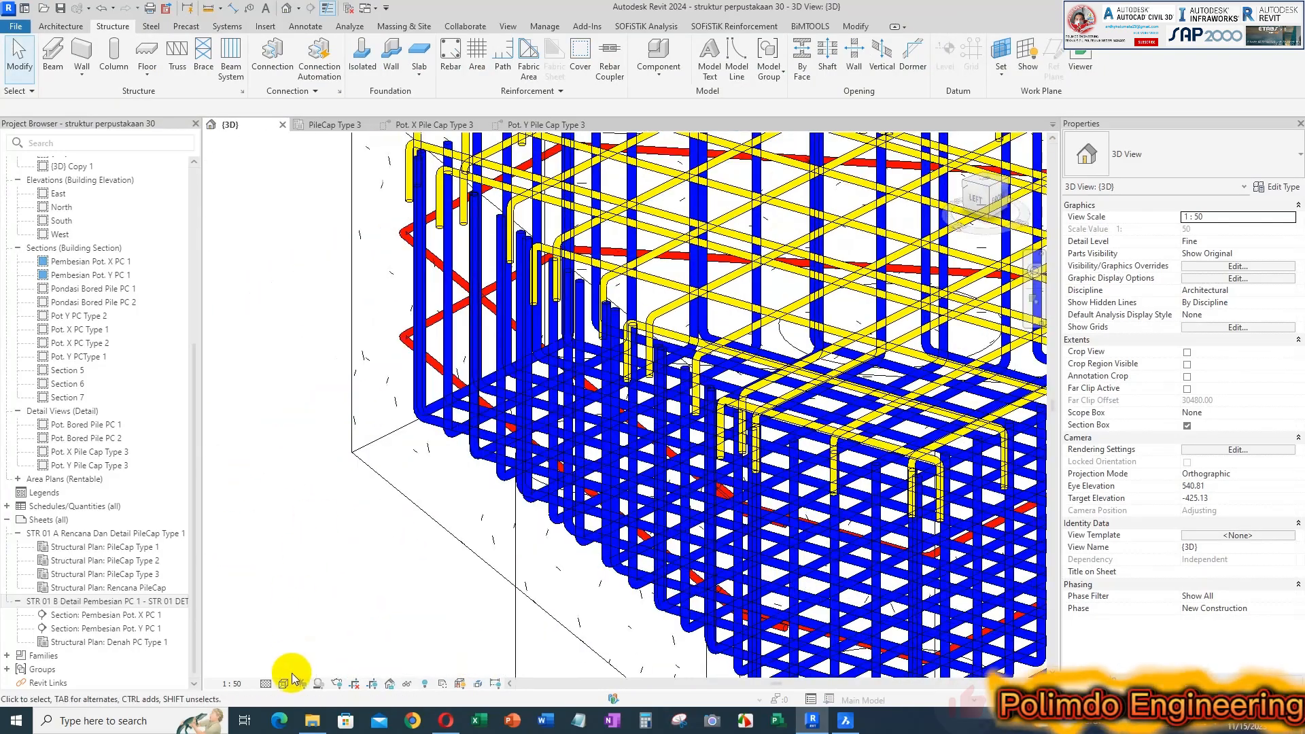
left_click(427, 309)
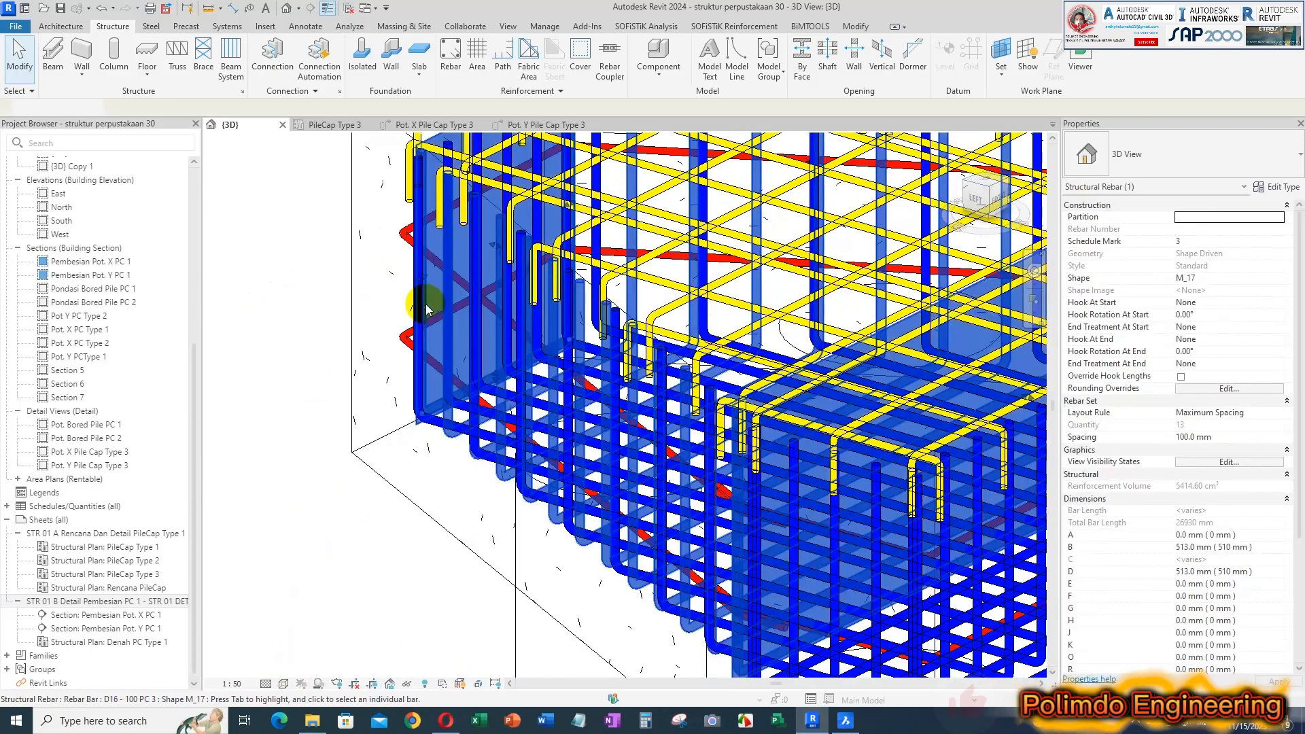
right_click(427, 309)
left_click(505, 460)
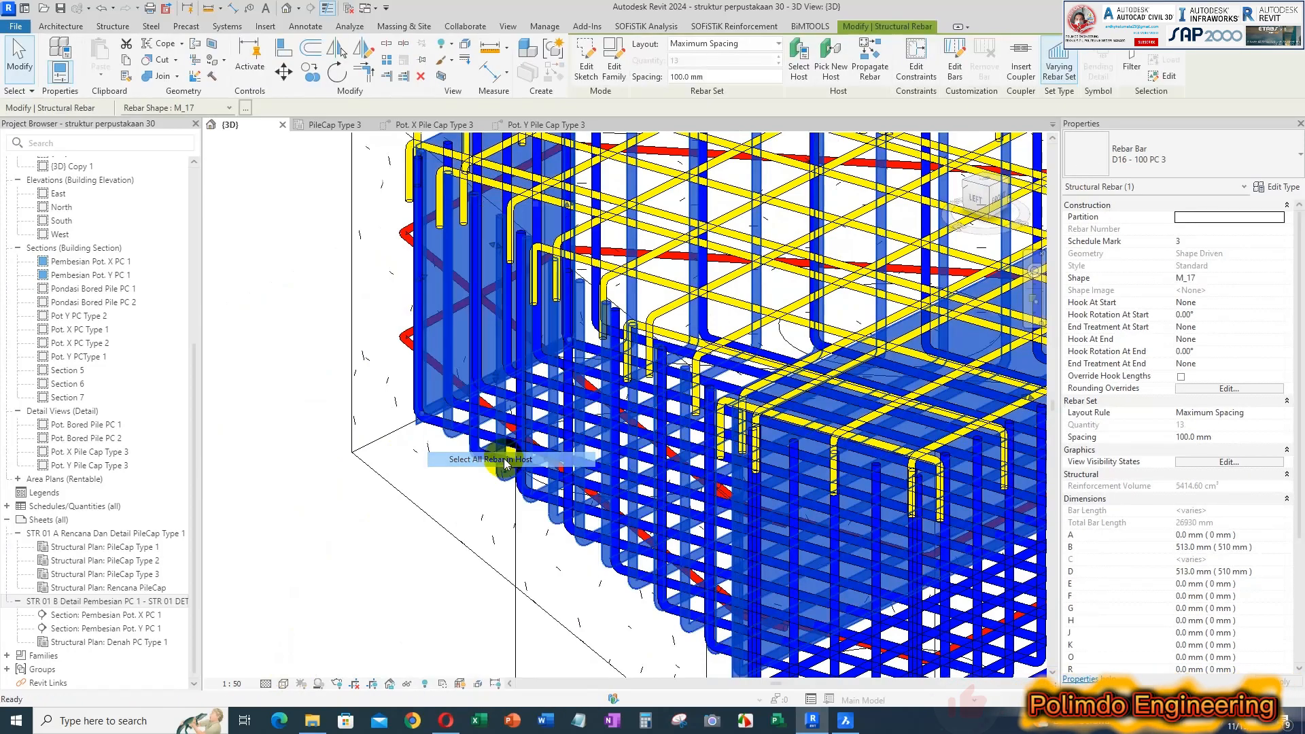
left_click(1232, 464)
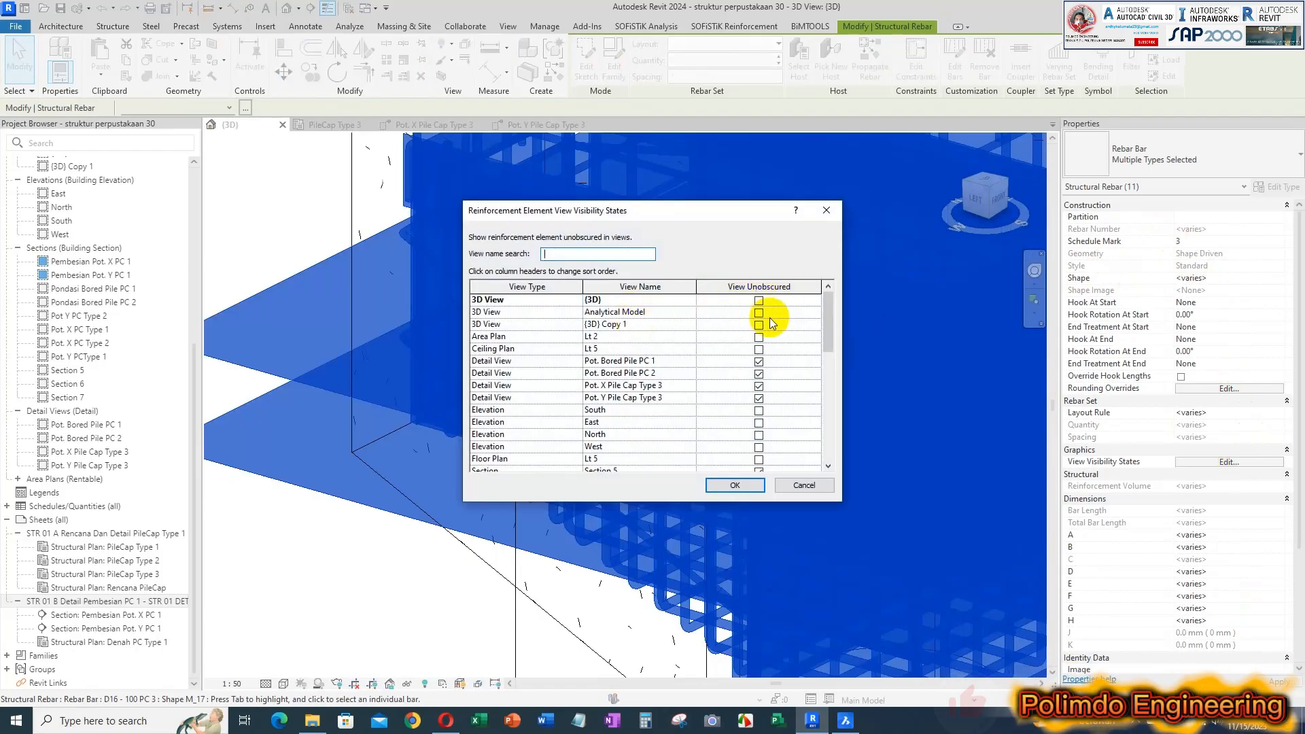
left_click(732, 486)
left_click(280, 261)
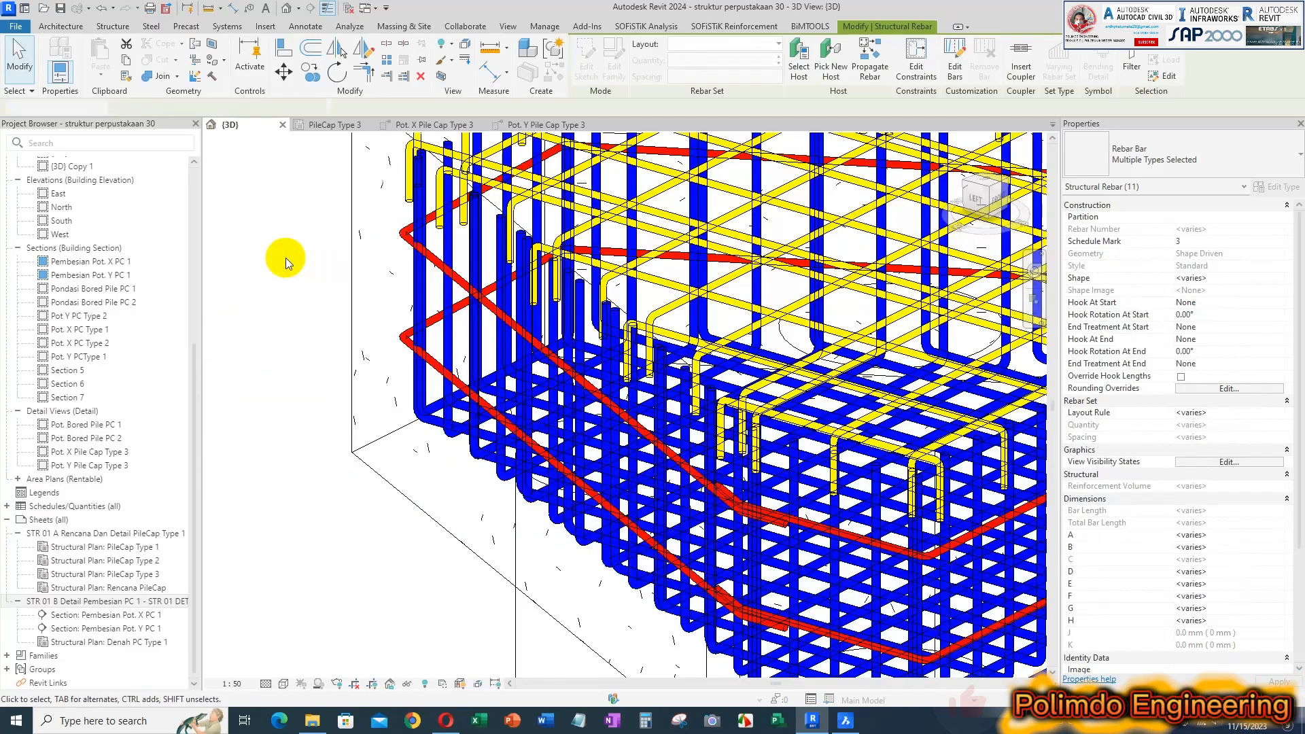
- Examine the red perimeter bars and the complete pile cap cage from several sides in the {3D} view
scroll(892, 516, "up", 3)
scroll(647, 431, "down", 5)
middle_click_drag(865, 450, 734, 452)
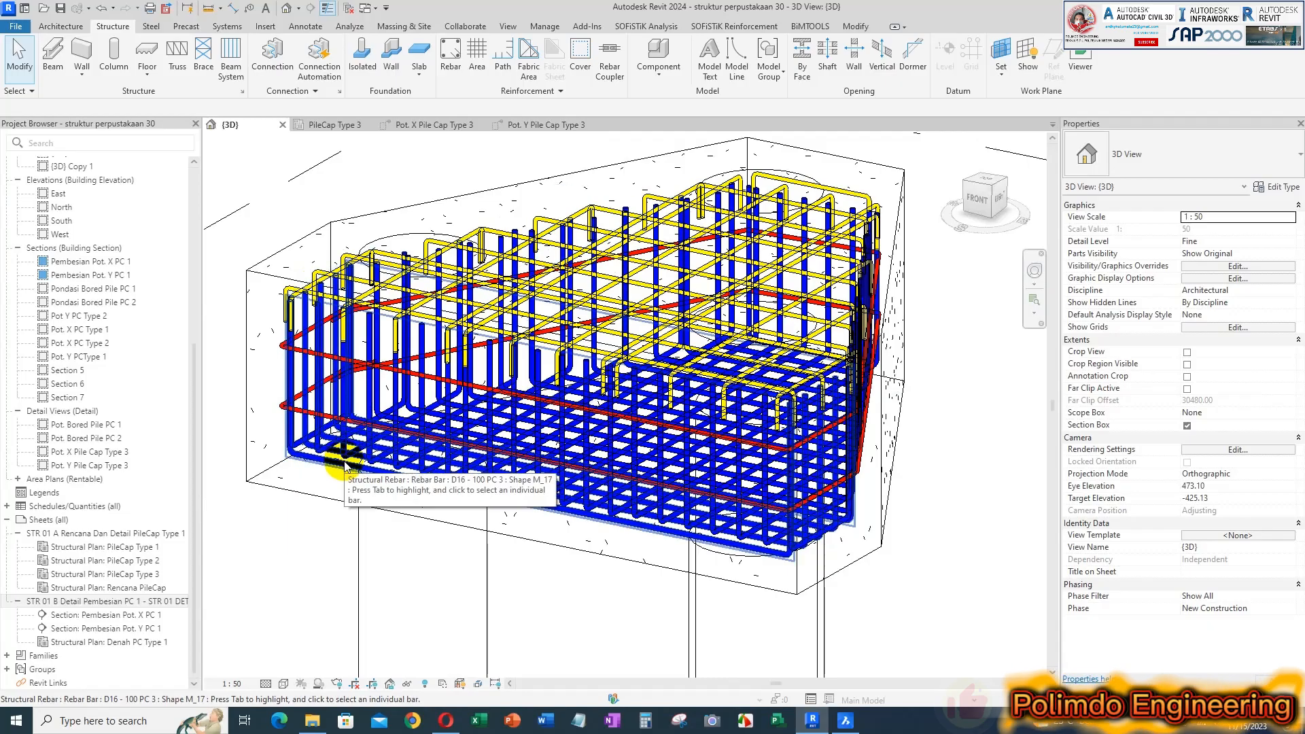
middle_click_drag(353, 469, 884, 339, "shift")
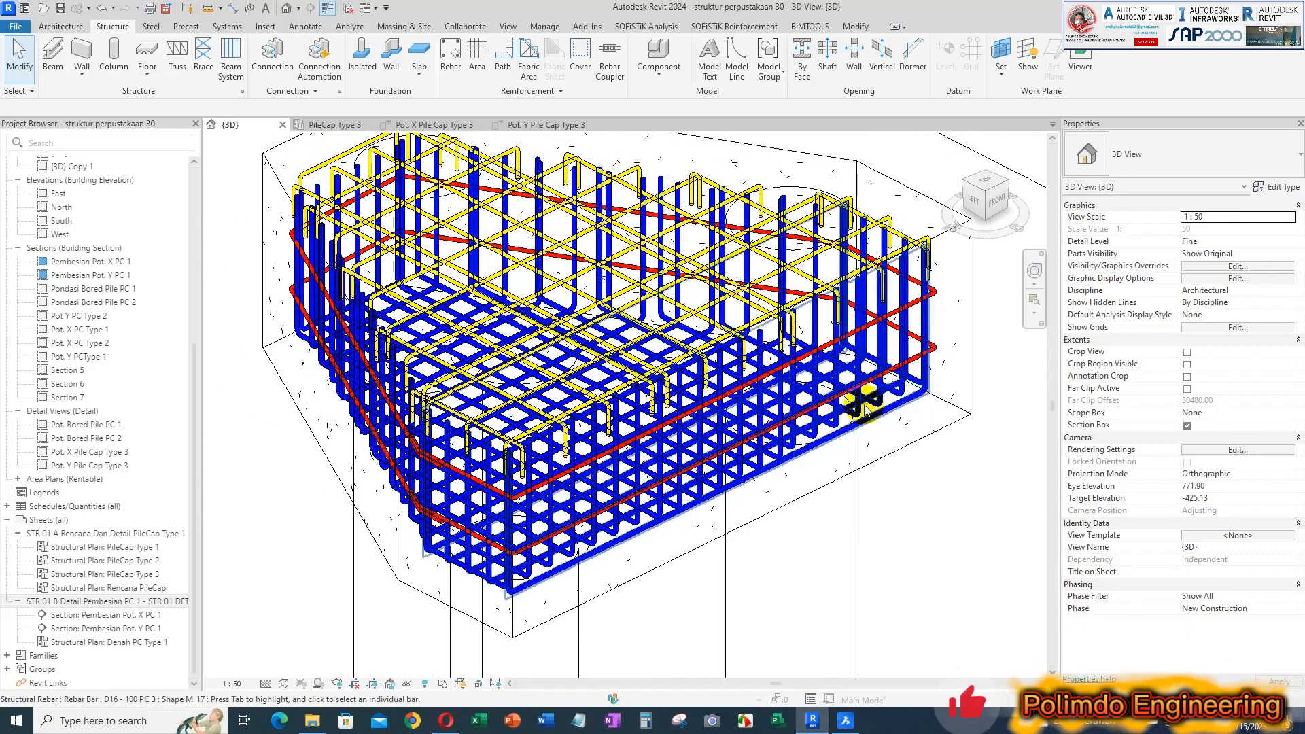
- Compare the pile cap type 3 reinforcement with the reference drawing in AutoCAD, and return to Revit
left_click(917, 314)
key("Escape")
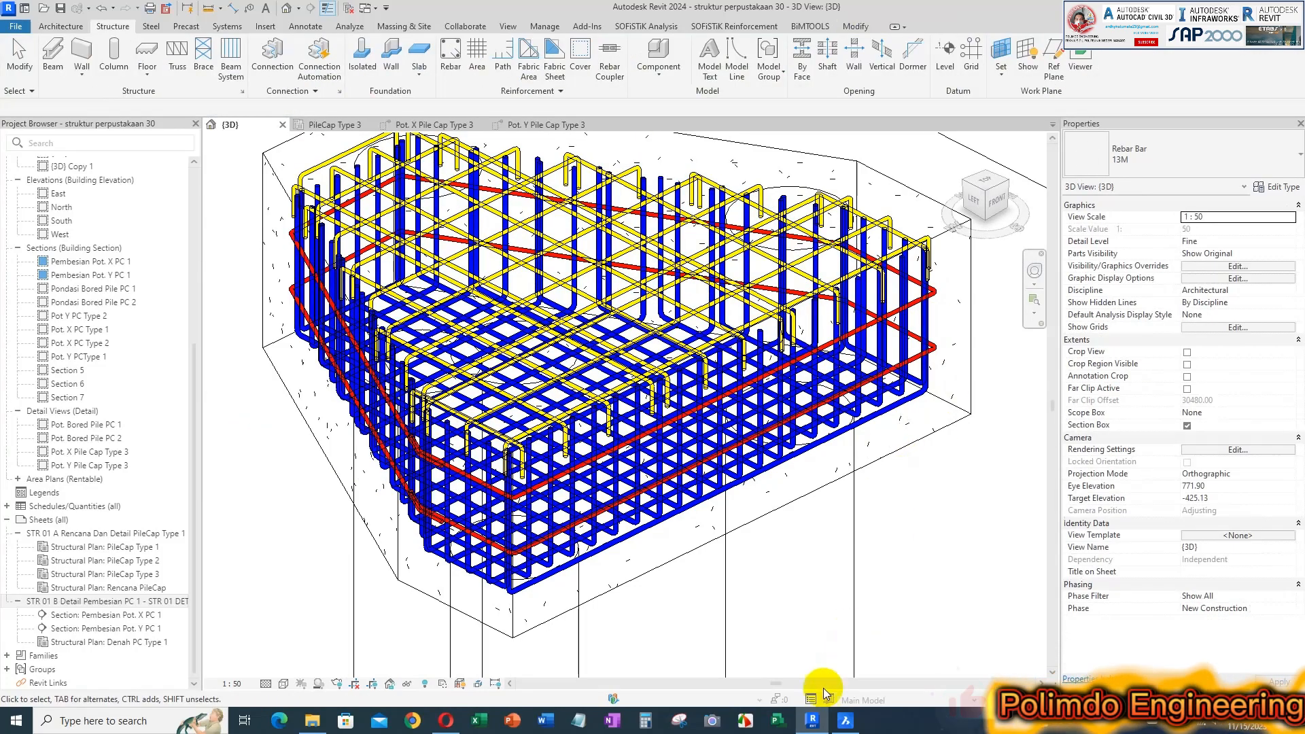
left_click(846, 720)
scroll(845, 330, "down", 5)
scroll(736, 490, "up", 3)
middle_click_drag(737, 490, 671, 438)
left_click(809, 719)
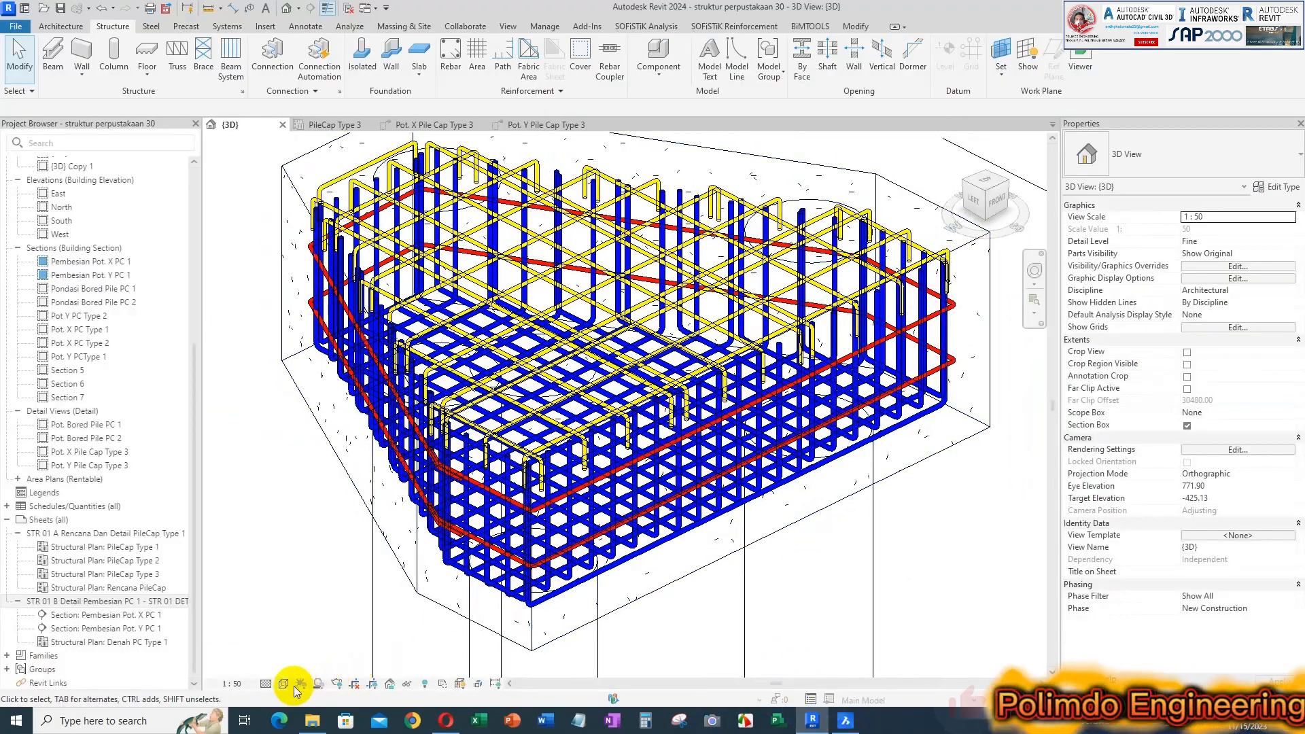
- Set the visual style of the {3D} view to Shaded
left_click(284, 684)
left_click(307, 626)
scroll(721, 395, "down", 2)
mouse_move(721, 394)
middle_mouse_down("shift")
mouse_move(738, 359)
mouse_move(731, 372)
mouse_move(758, 380)
mouse_move(733, 378)
middle_mouse_up("shift")
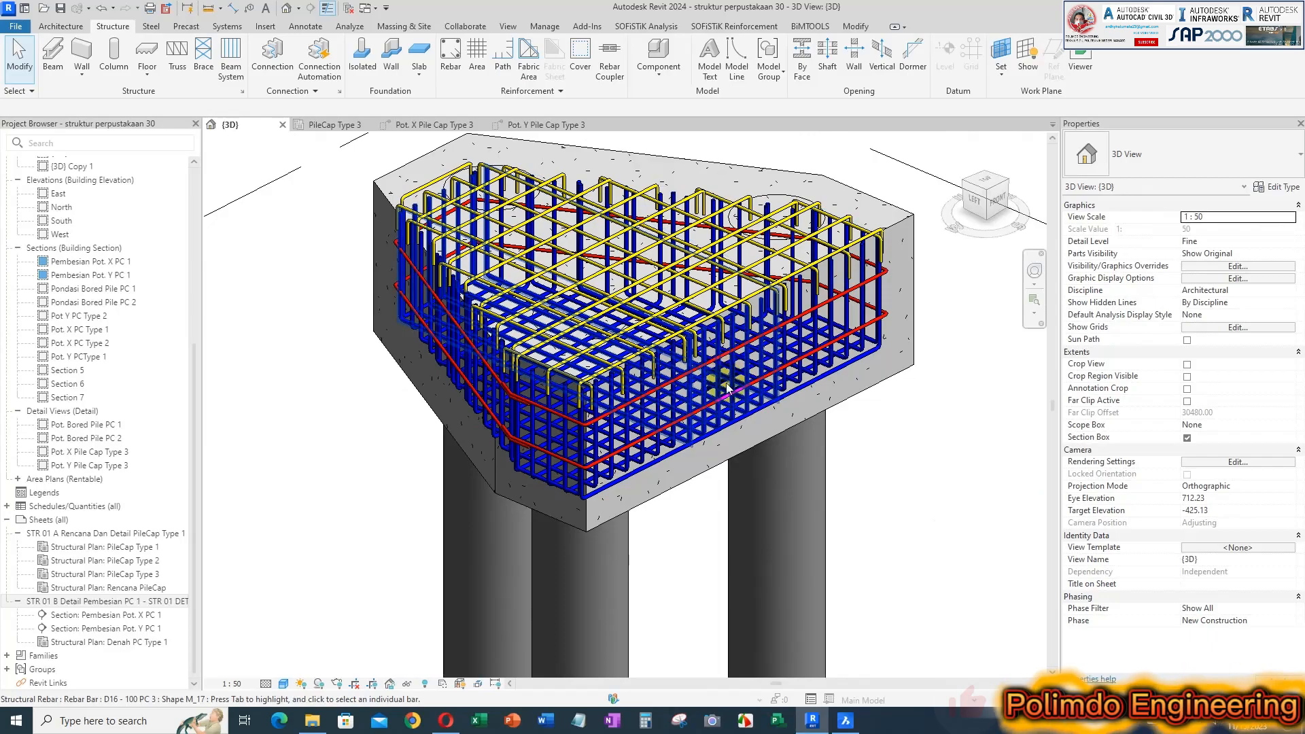
- Examine the shaded pile cap, its yellow, blue and red reinforcement and the piles below, up close and from a distance
scroll(680, 372, "down", 3)
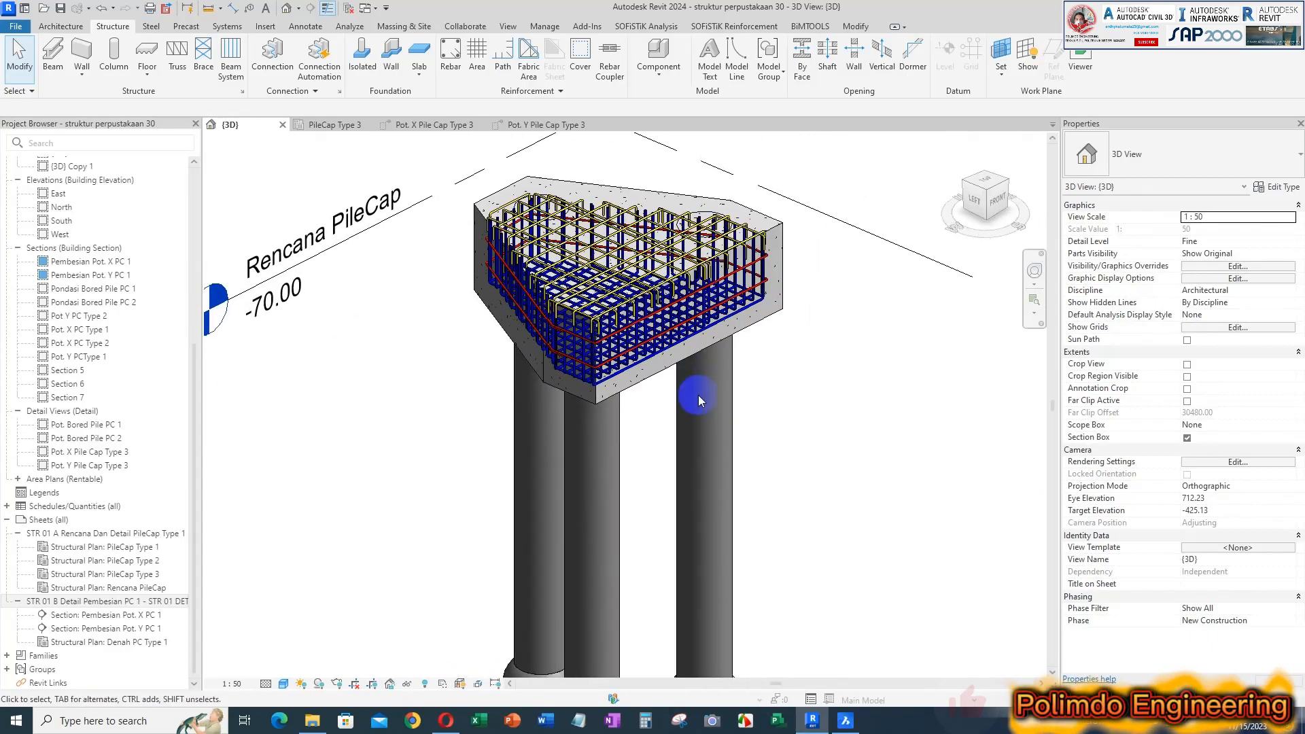
scroll(697, 347, "up", 4)
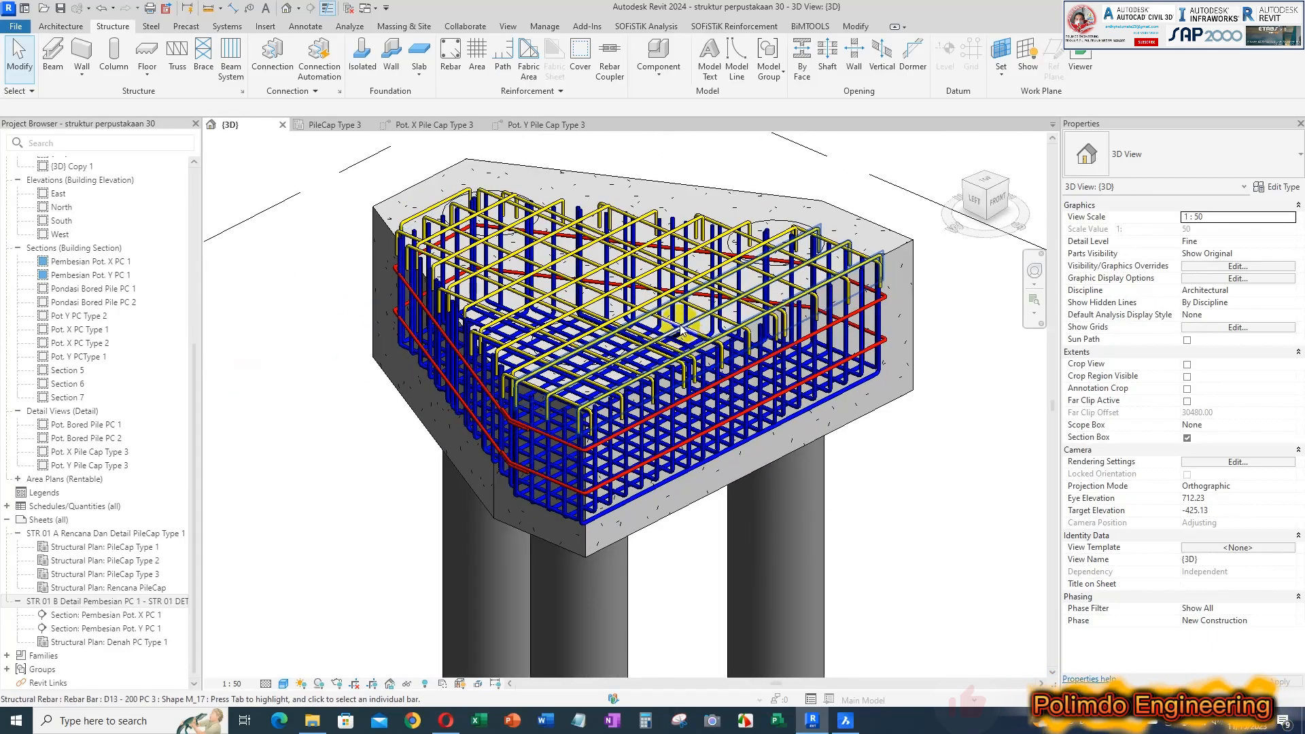
scroll(714, 367, "up", 3)
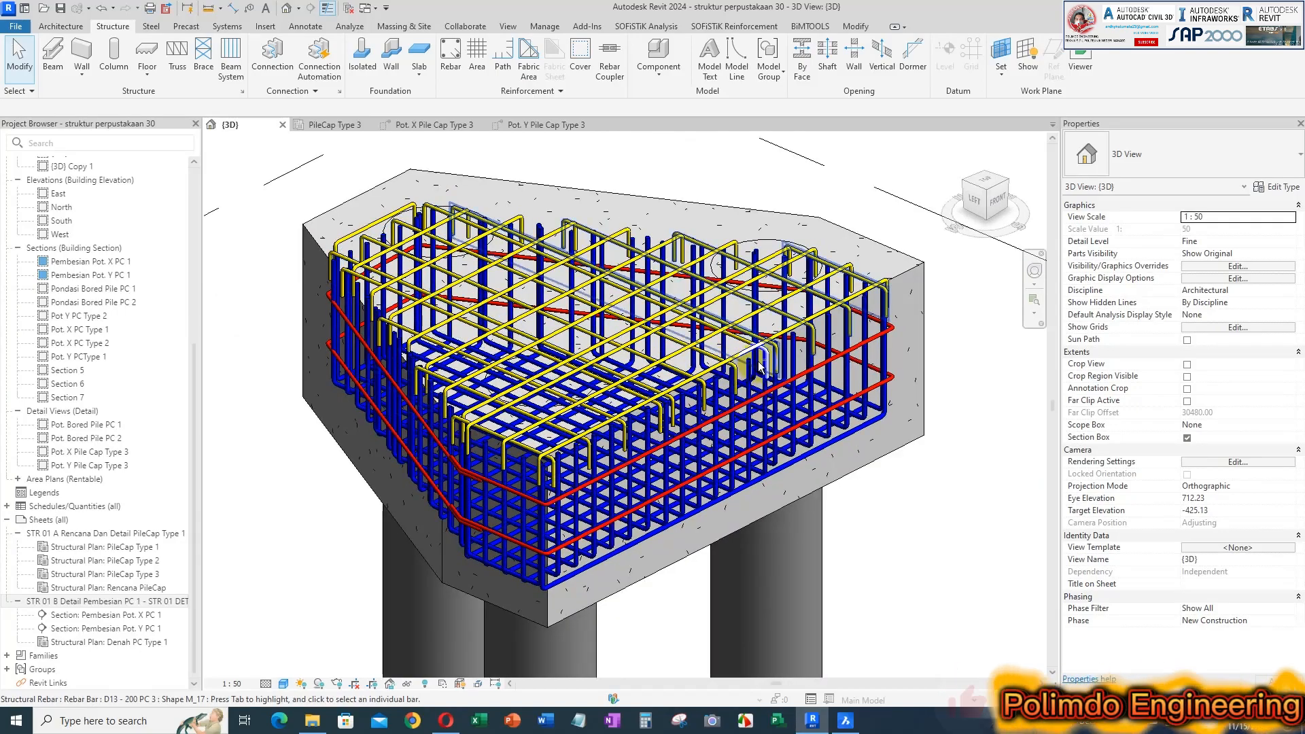
middle_click_drag(760, 371, 641, 345, "shift")
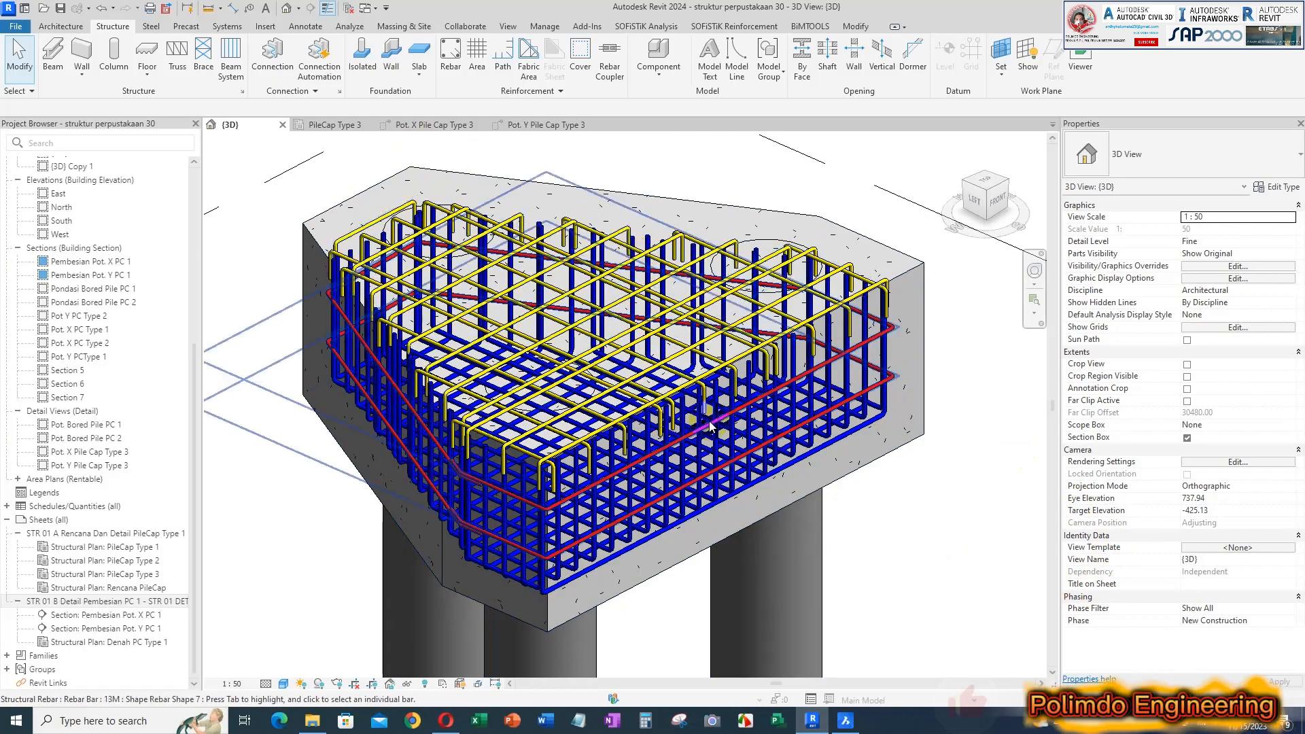
scroll(620, 381, "down", 2)
mouse_move(690, 540)
middle_mouse_down()
mouse_move(607, 487)
mouse_move(680, 463)
mouse_move(723, 466)
mouse_move(676, 548)
middle_mouse_up()
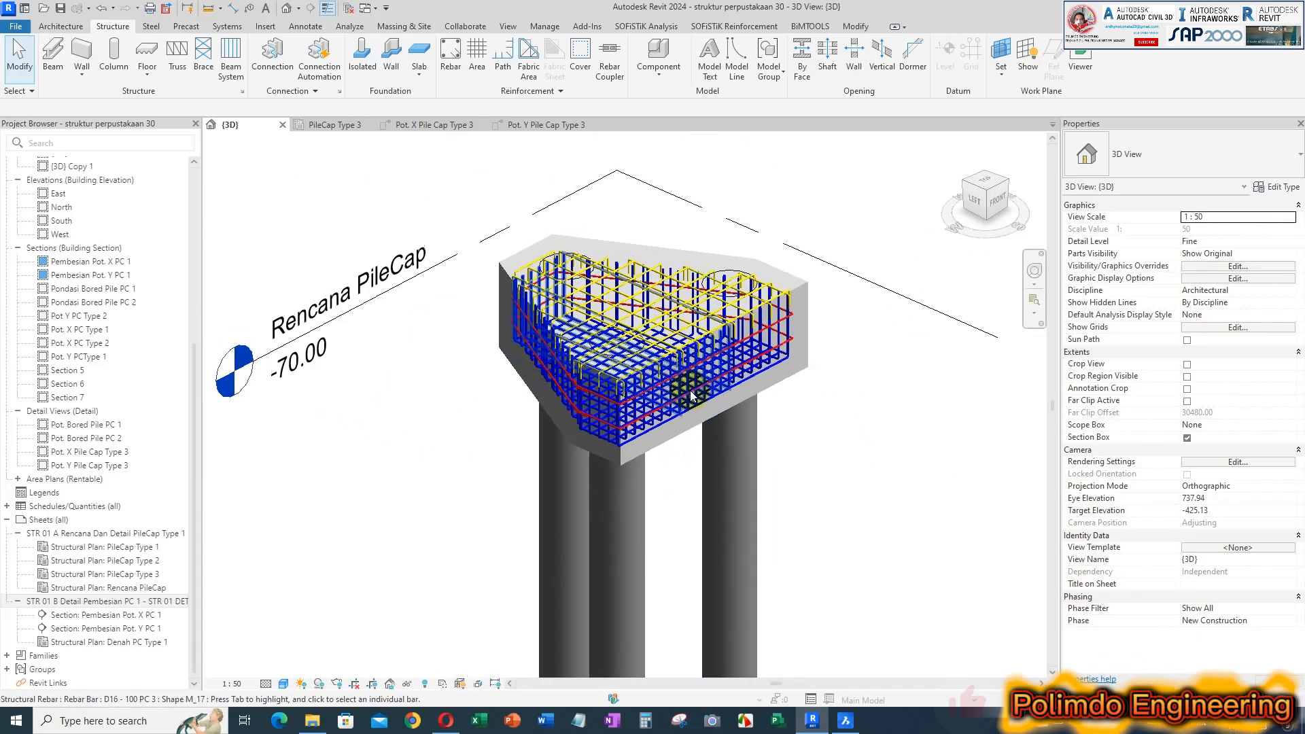
scroll(632, 279, "up", 5)
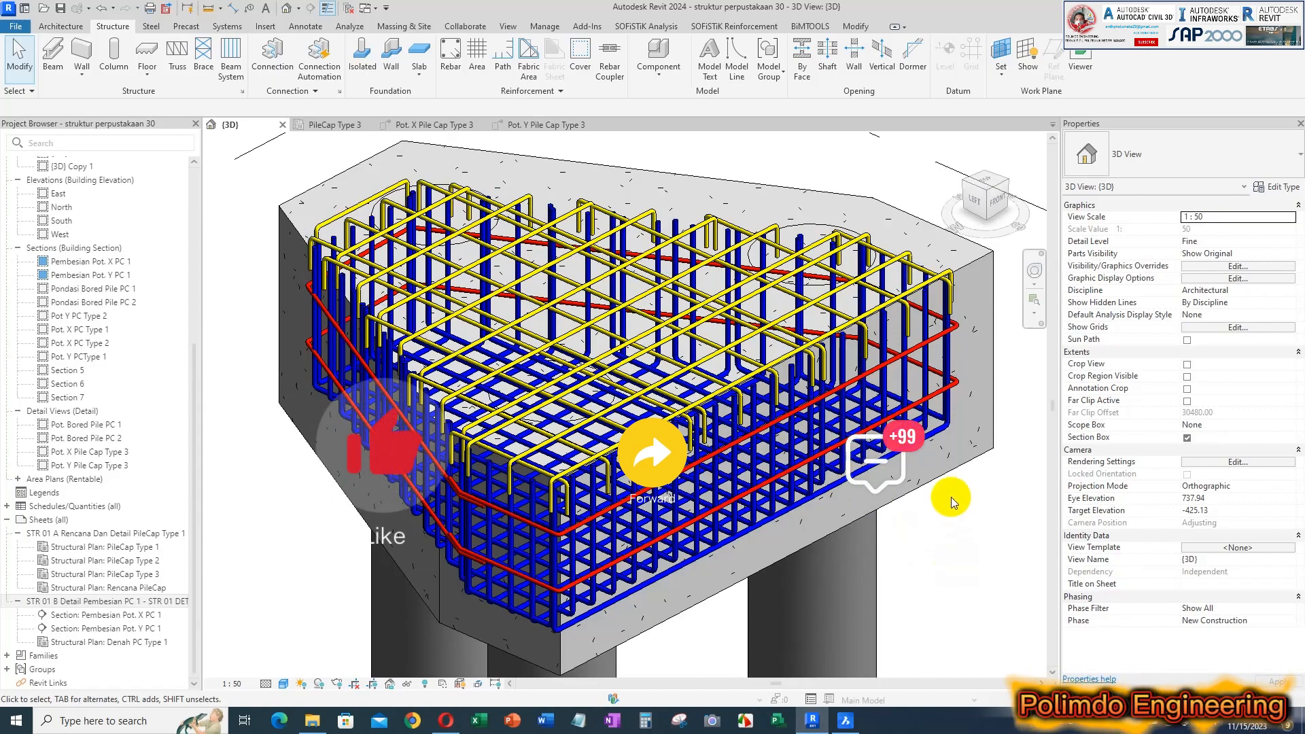
middle_click_drag(951, 515, 937, 516, "shift")
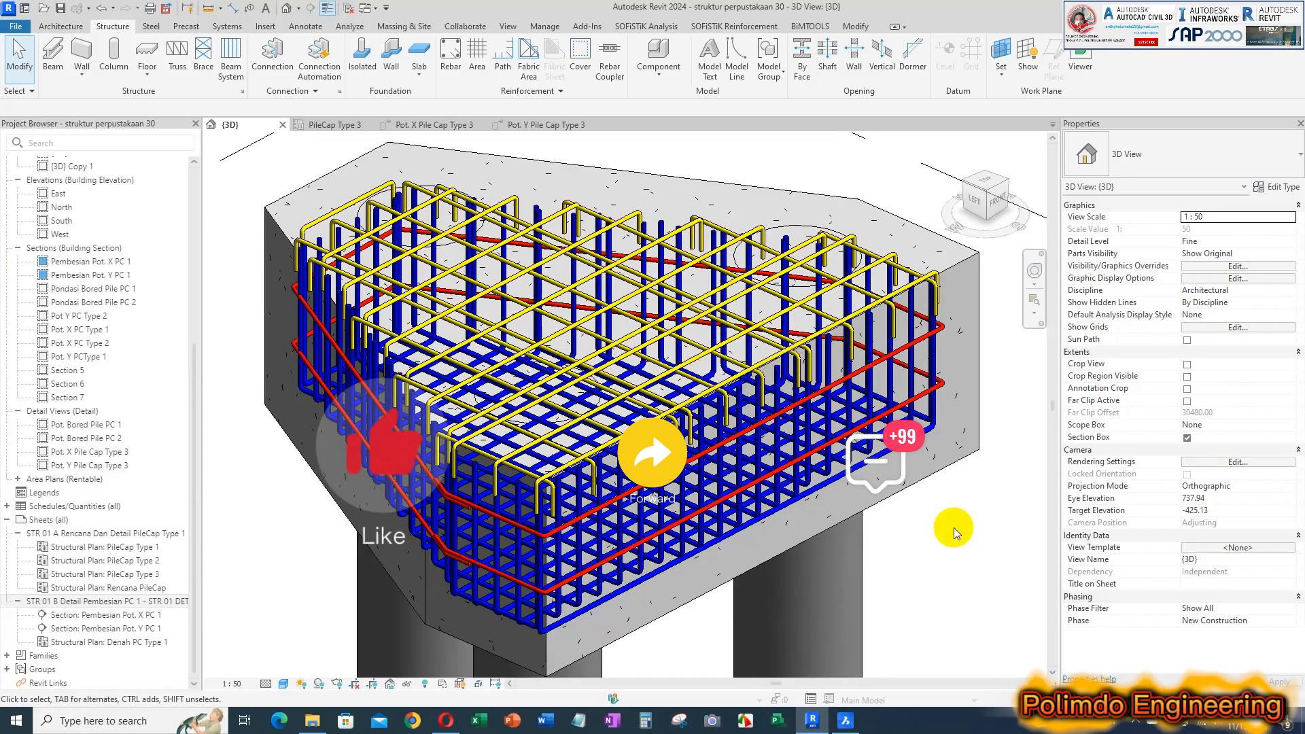